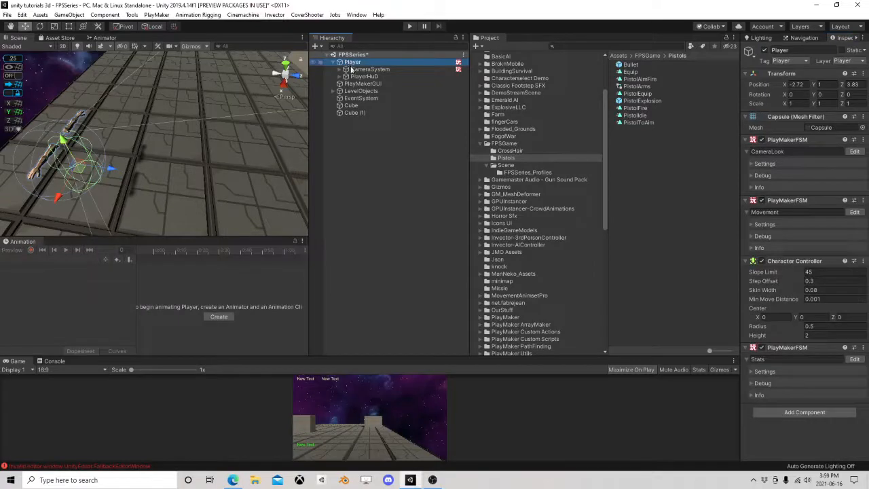
# Step: Add a PlayMakerFSM component to the Crosshair object under PlayerHuD
pyautogui.click(346, 77)
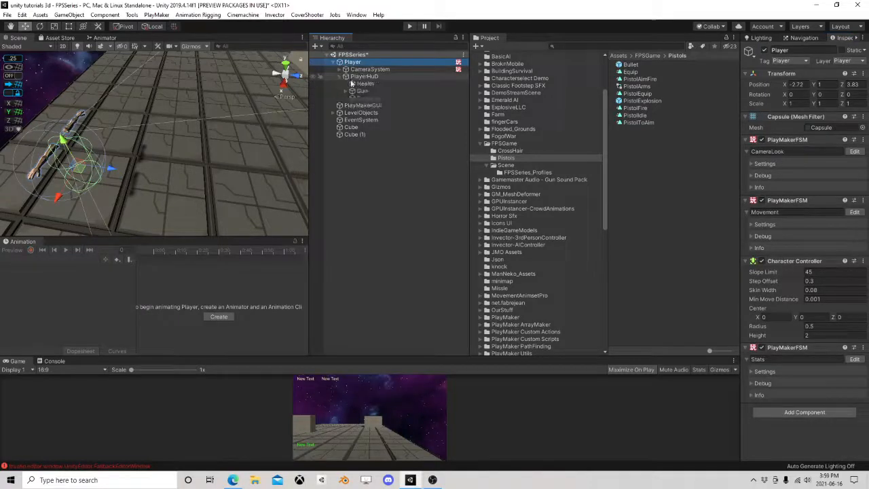
pyautogui.click(364, 84)
pyautogui.click(365, 77)
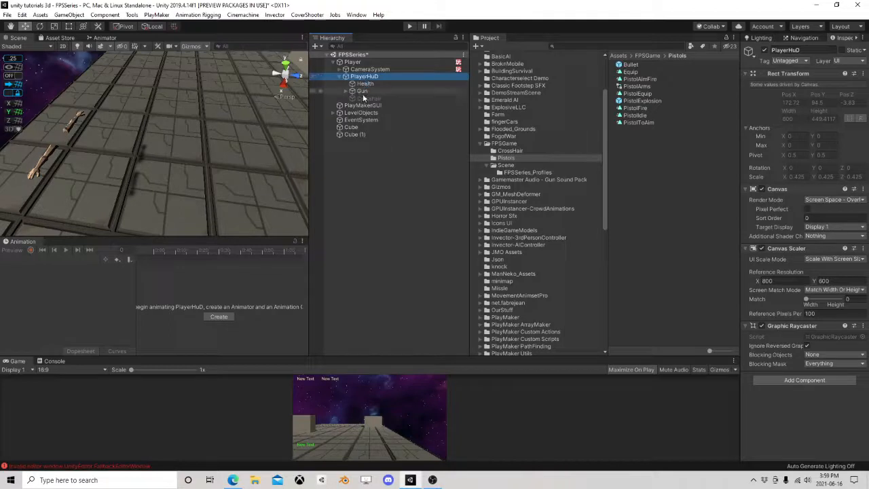
pyautogui.click(370, 99)
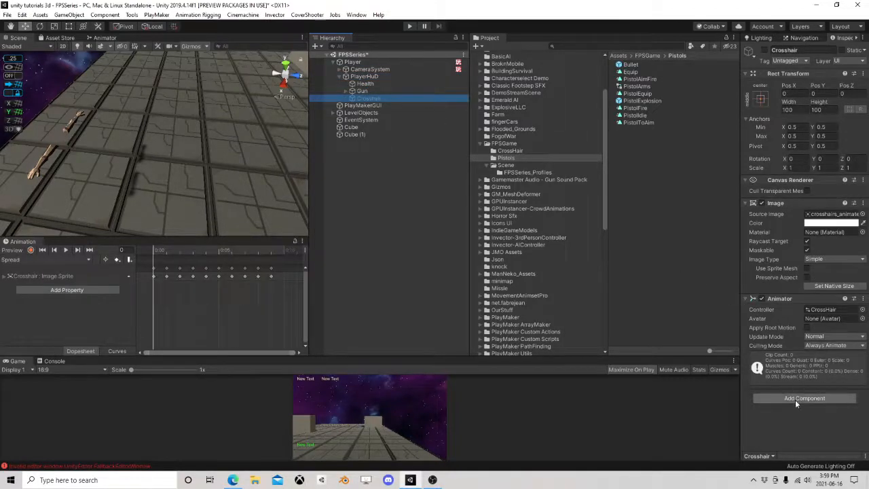
pyautogui.click(795, 400)
pyautogui.write('fsm')
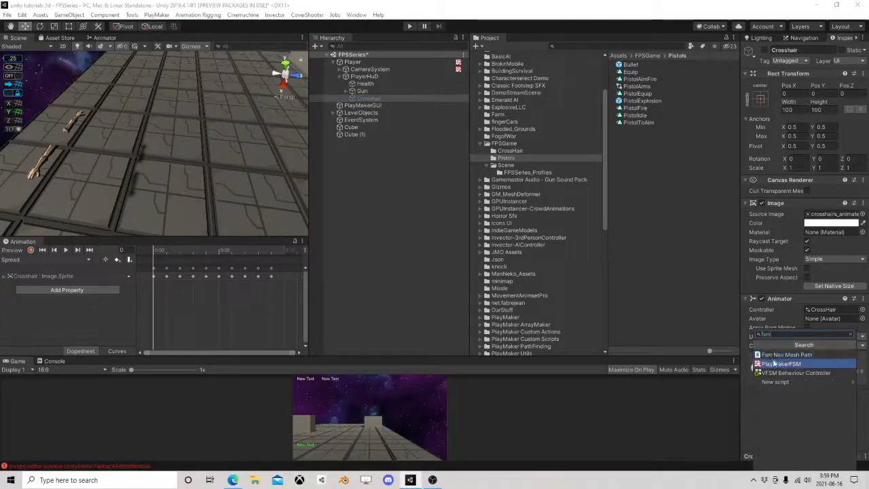
pyautogui.click(778, 364)
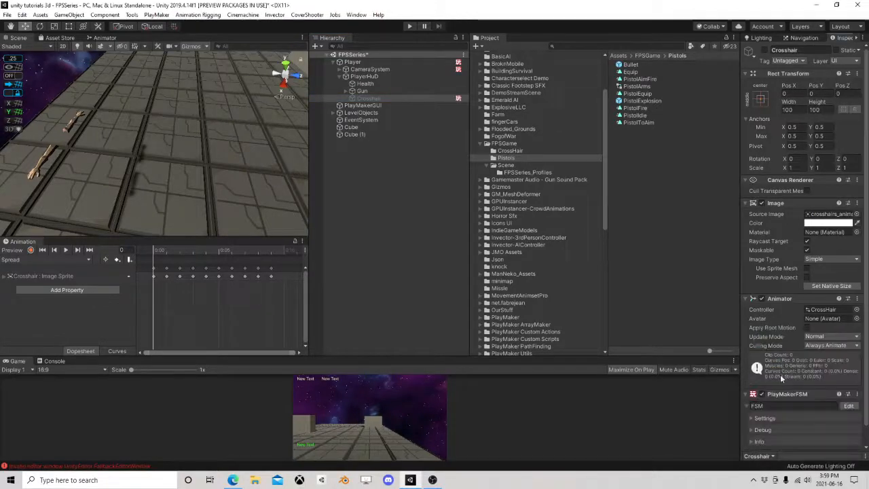
pyautogui.scroll(-1, 791, 354)
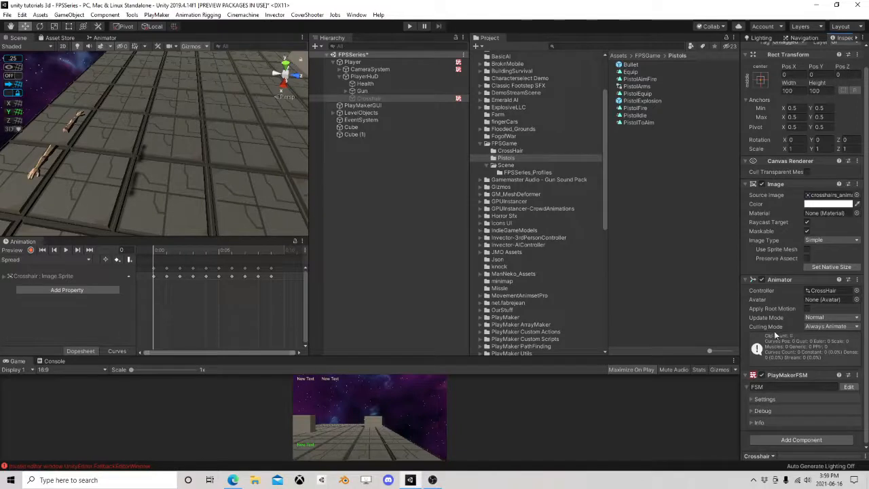
# Step: Open the Crosshair FSM for editing and add a second state beside State 1
pyautogui.click(848, 387)
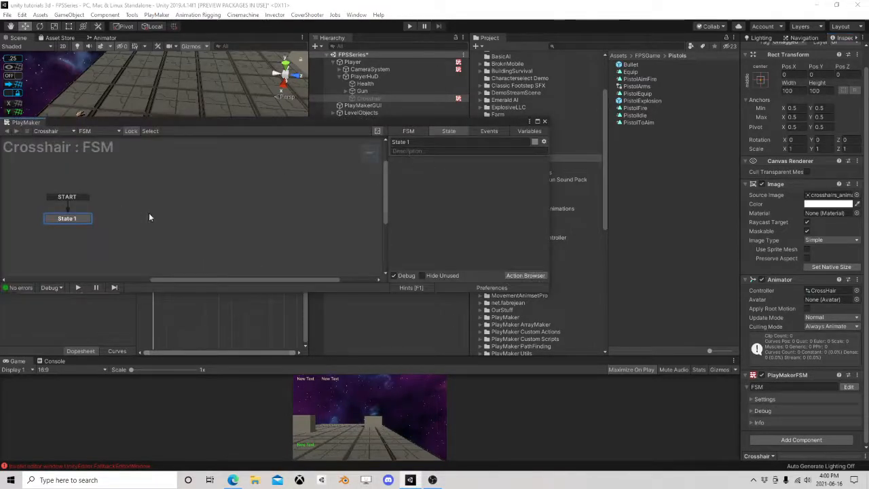
pyautogui.rightClick(149, 213)
pyautogui.click(166, 218)
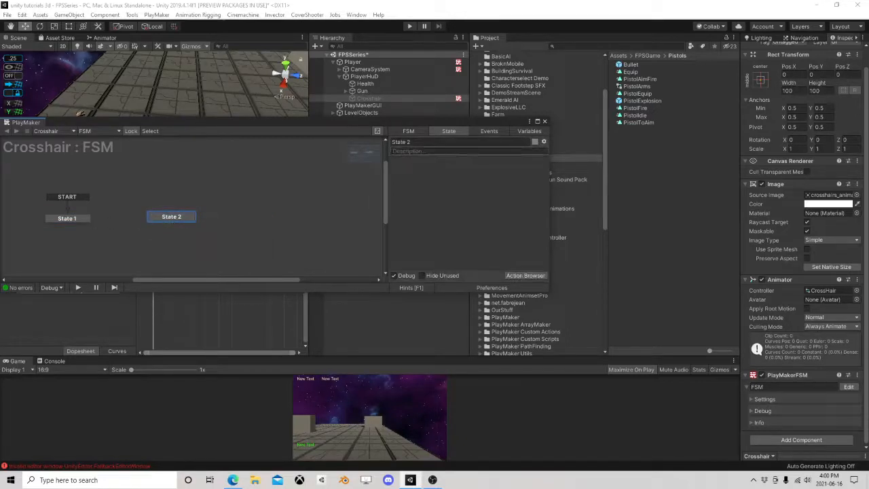
# Step: Add a Set Animator Float action to State 2 of the Crosshair FSM
pyautogui.click(525, 276)
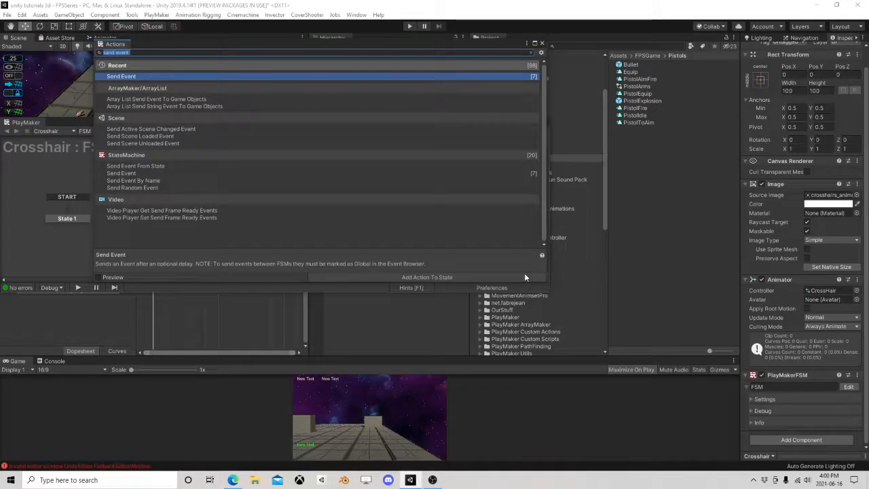
pyautogui.write('set')
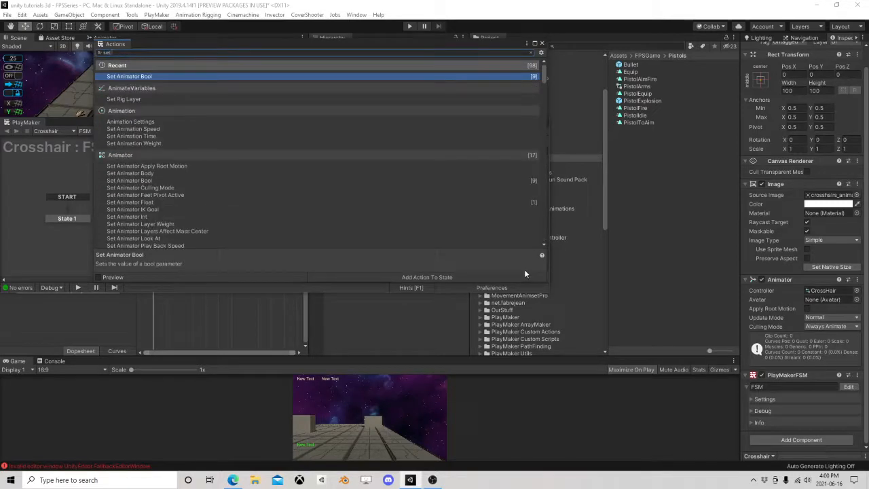
pyautogui.write(' anim')
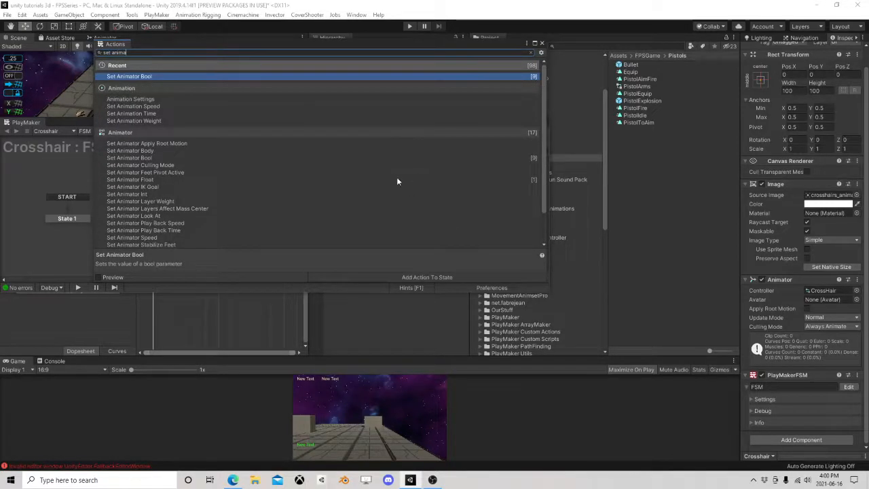
pyautogui.write('ator f')
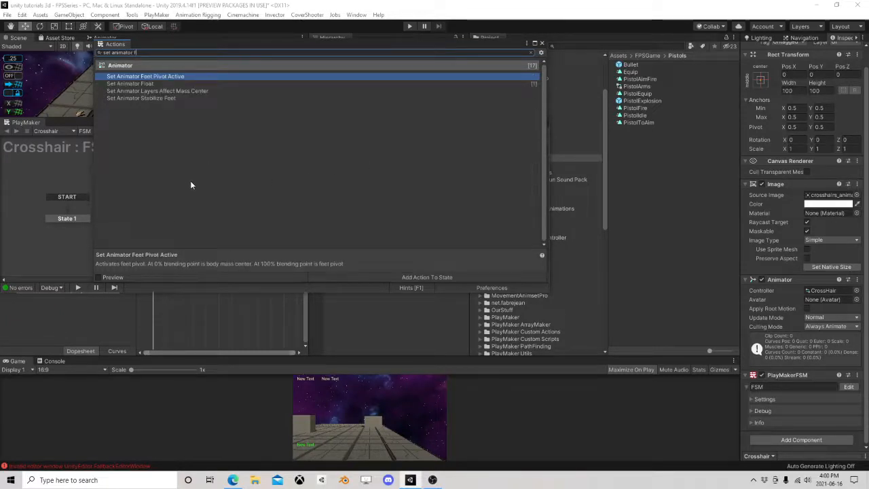
pyautogui.doubleClick(150, 84)
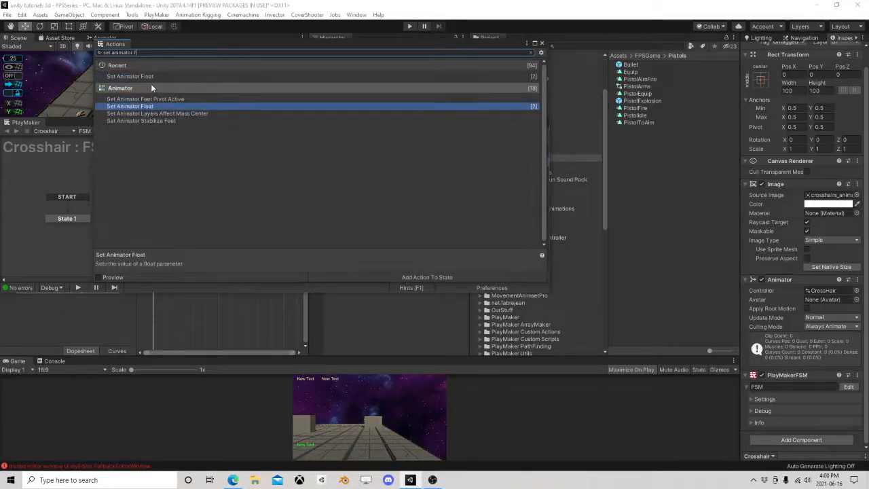
pyautogui.click(543, 43)
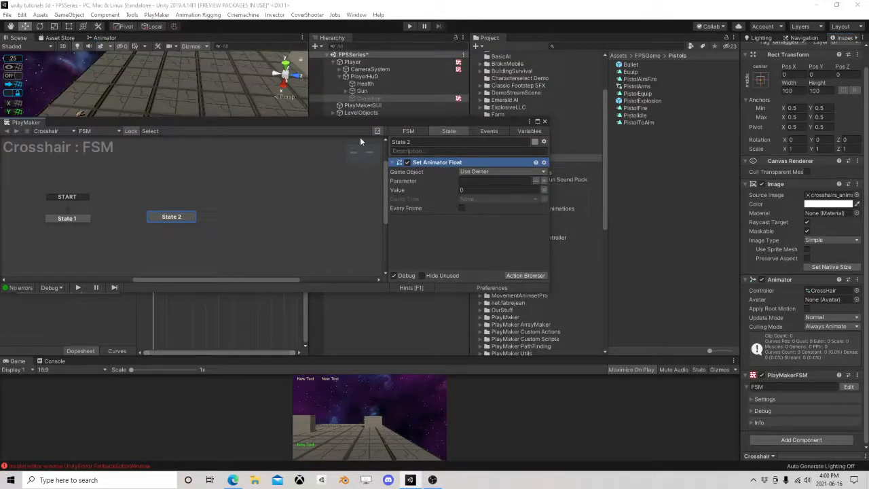
# Step: Check the name of the float parameter in the crosshair's Animator
pyautogui.moveTo(366, 121); pyautogui.dragTo(427, 152)
pyautogui.click(105, 37)
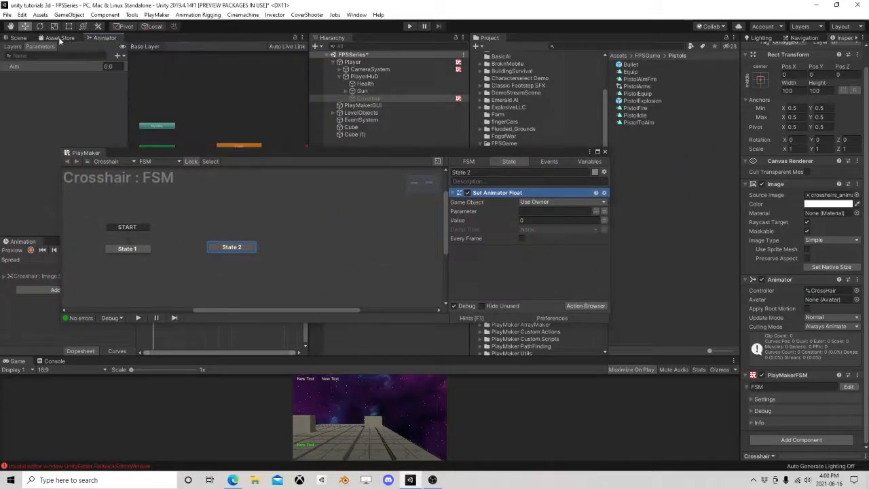
pyautogui.click(18, 37)
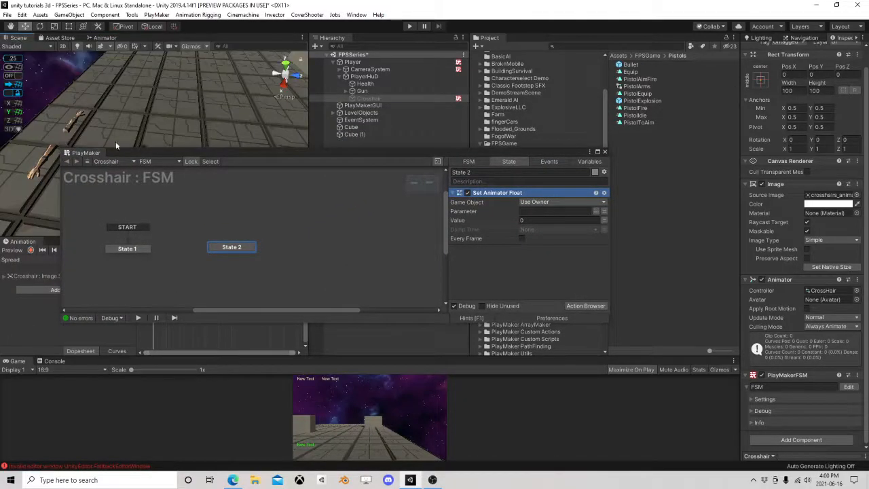
pyautogui.moveTo(117, 154); pyautogui.dragTo(102, 252)
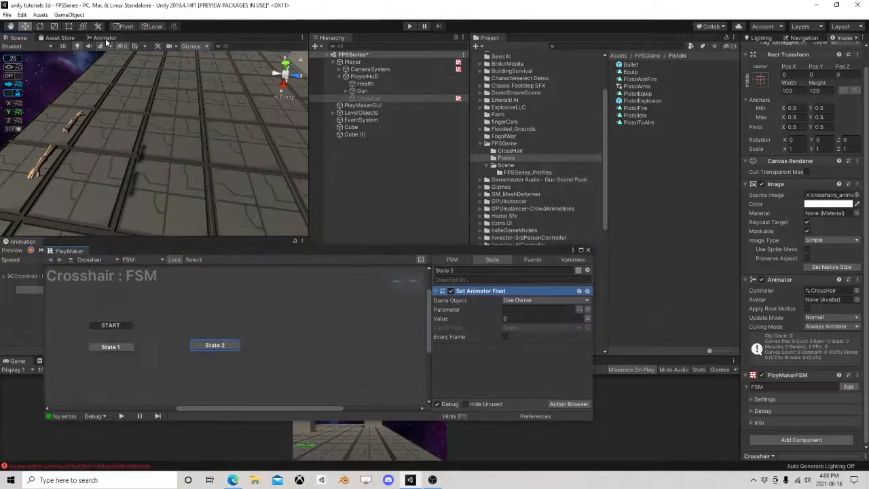
pyautogui.click(106, 38)
pyautogui.click(18, 39)
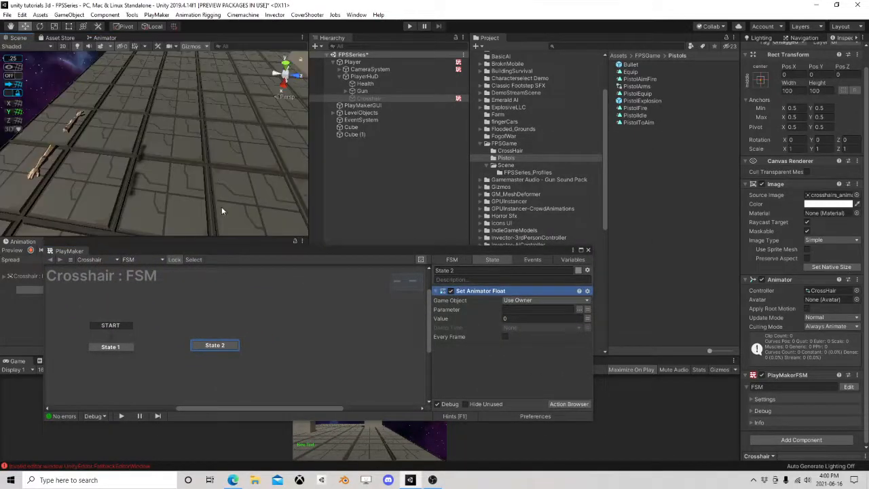
pyautogui.moveTo(229, 247); pyautogui.dragTo(198, 83)
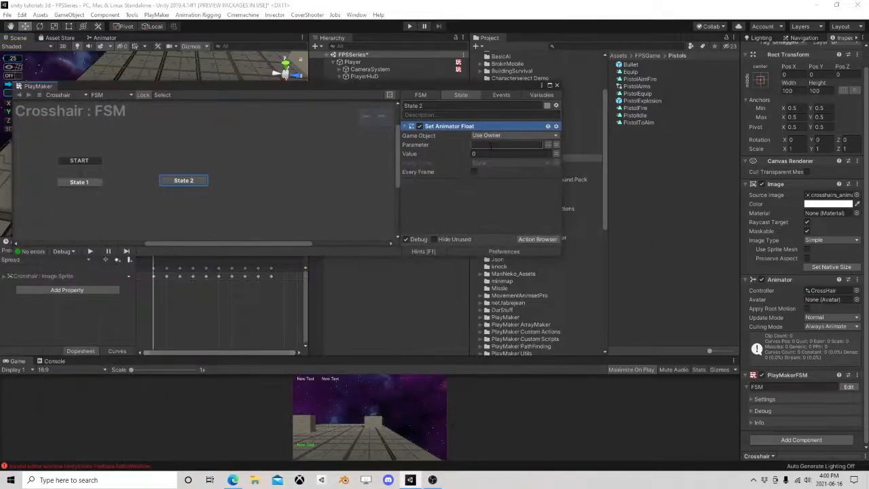
# Step: Set the Set Animator Float parameter to Aim and make the action run every frame
pyautogui.click(521, 144)
pyautogui.write('Aim')
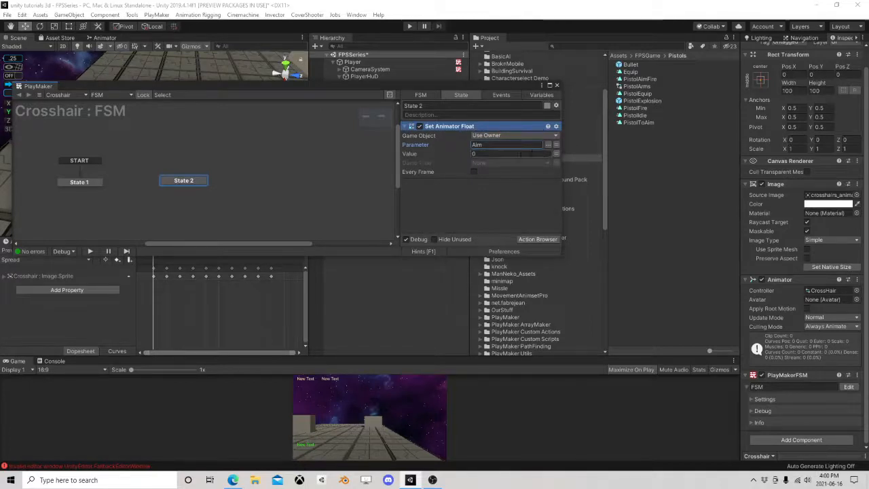
pyautogui.click(473, 172)
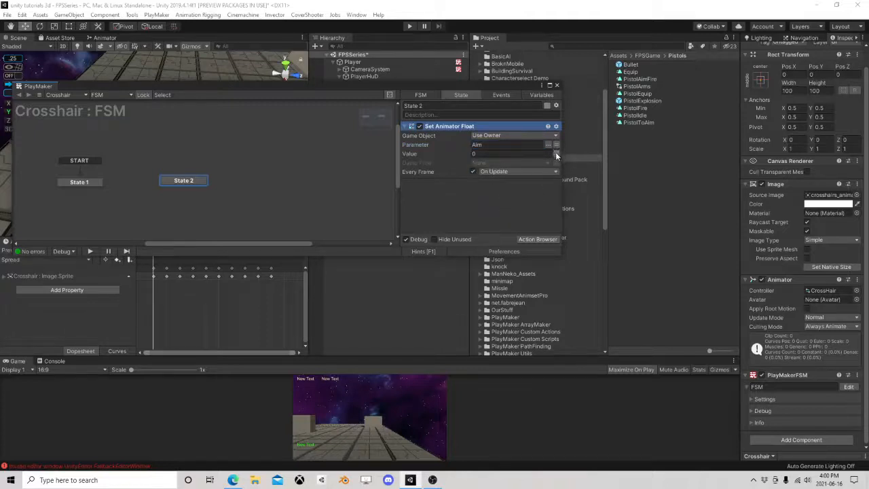
# Step: Use a new float variable named Aim as the value of the Set Animator Float action
pyautogui.click(556, 153)
pyautogui.click(536, 155)
pyautogui.click(501, 178)
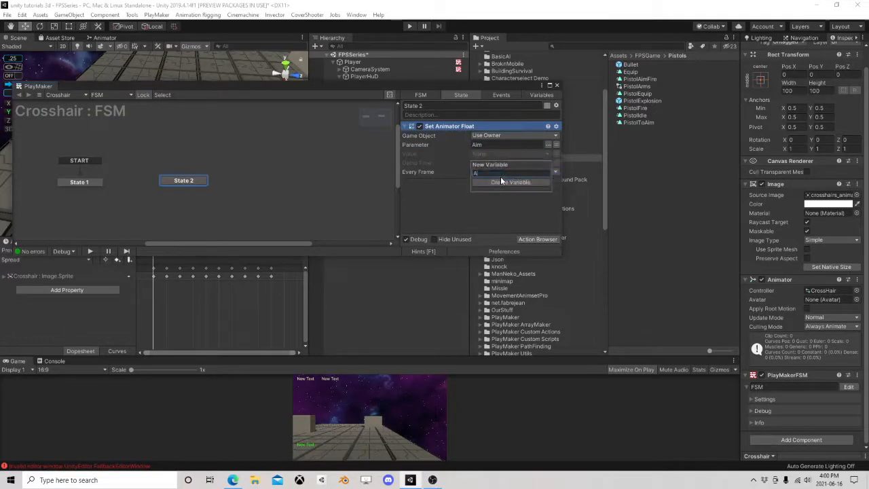
pyautogui.write('Aim')
pyautogui.press('Return')
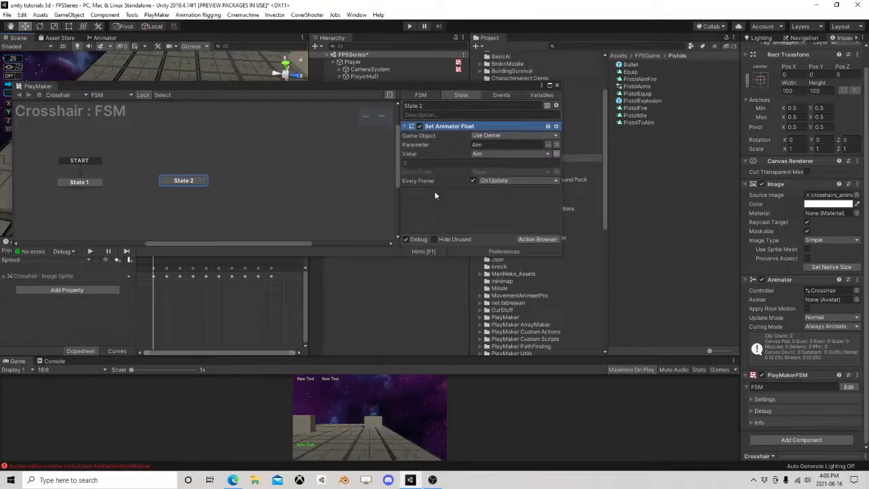
# Step: Create a new event named Shoot in the Crosshair FSM
pyautogui.click(502, 94)
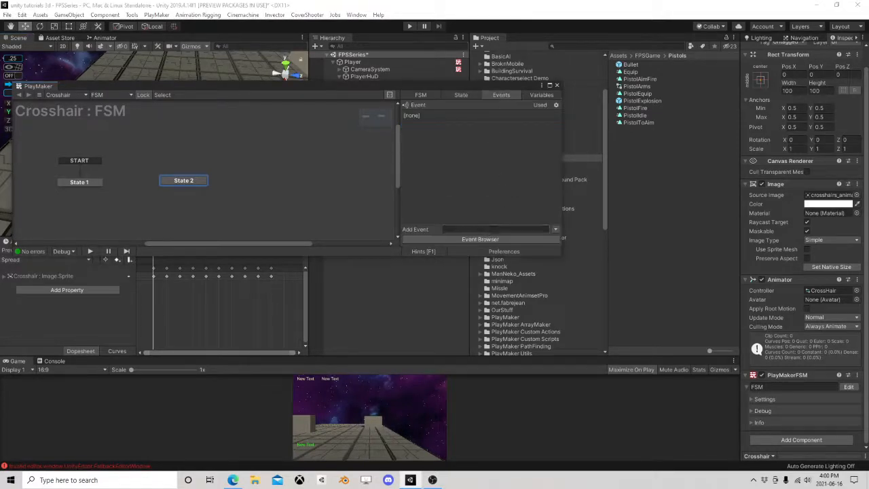
pyautogui.click(486, 228)
pyautogui.press('Return')
pyautogui.rightClick(196, 180)
pyautogui.moveTo(292, 196)
pyautogui.click(326, 204)
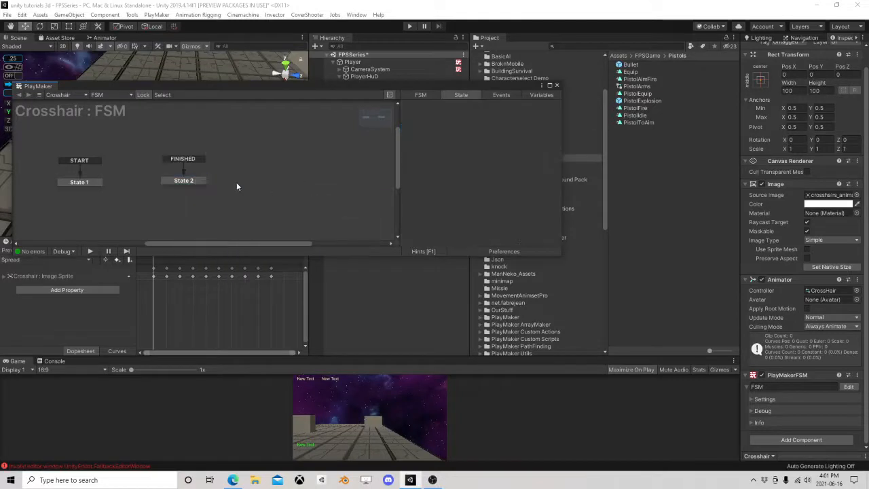
pyautogui.rightClick(186, 161)
pyautogui.click(221, 204)
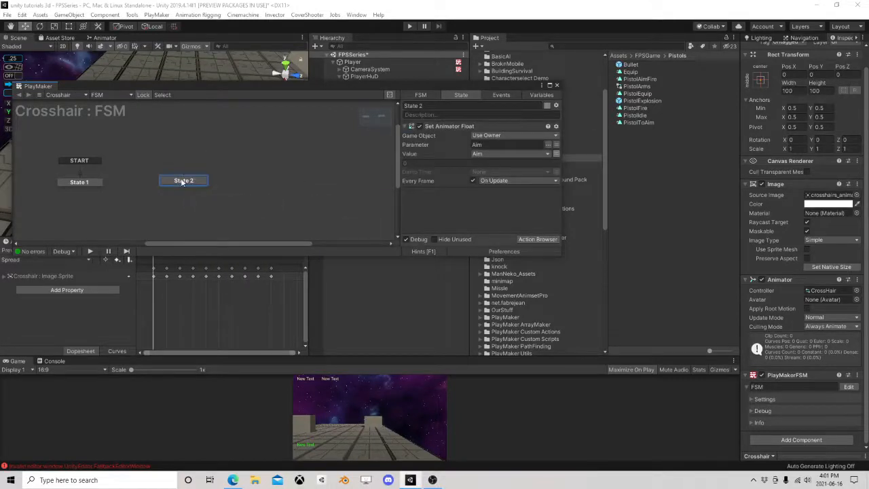
# Step: Give State 2 a Shoot global transition and reposition the state slightly farther from State 1
pyautogui.rightClick(190, 180)
pyautogui.moveTo(224, 193)
pyautogui.click(294, 197)
pyautogui.moveTo(188, 183); pyautogui.dragTo(216, 174)
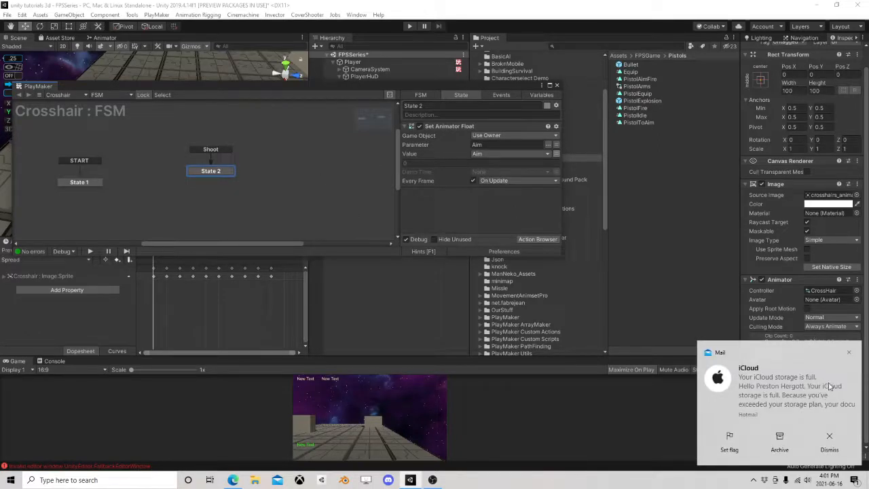
pyautogui.click(831, 442)
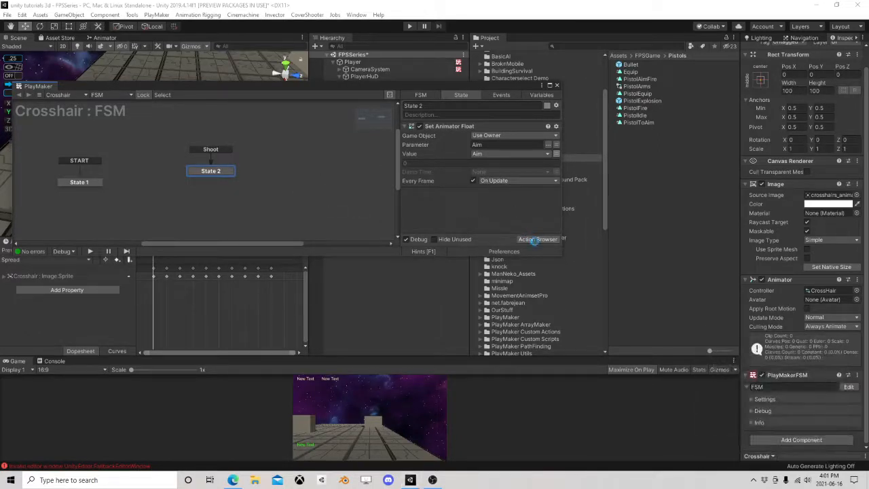
# Step: Add a Get Animator Float action to State 2
pyautogui.click(536, 239)
pyautogui.write('get')
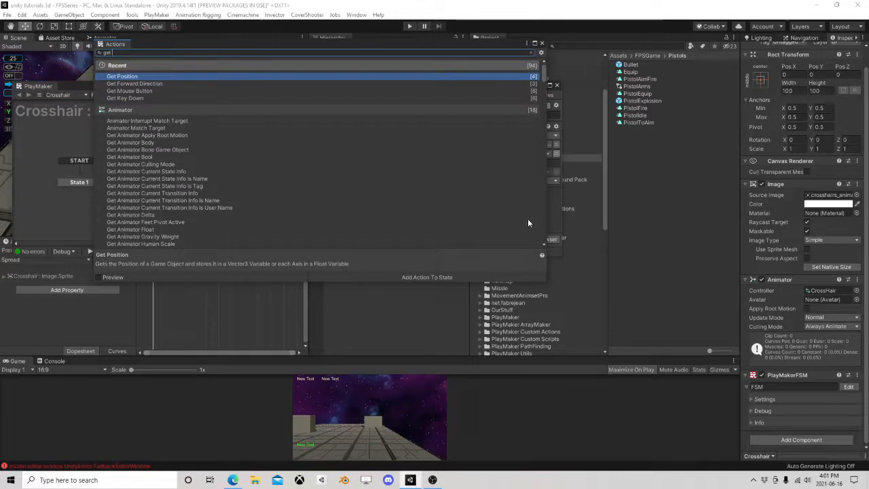
pyautogui.write(' anima')
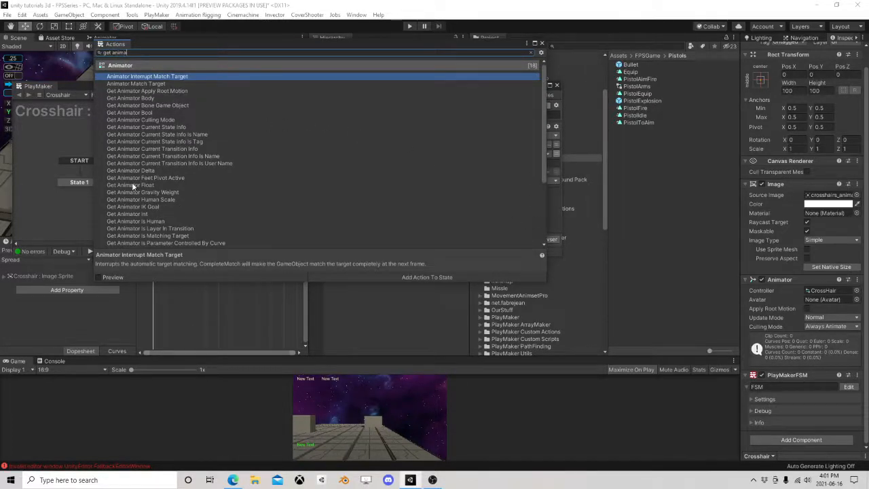
pyautogui.doubleClick(133, 184)
pyautogui.click(541, 43)
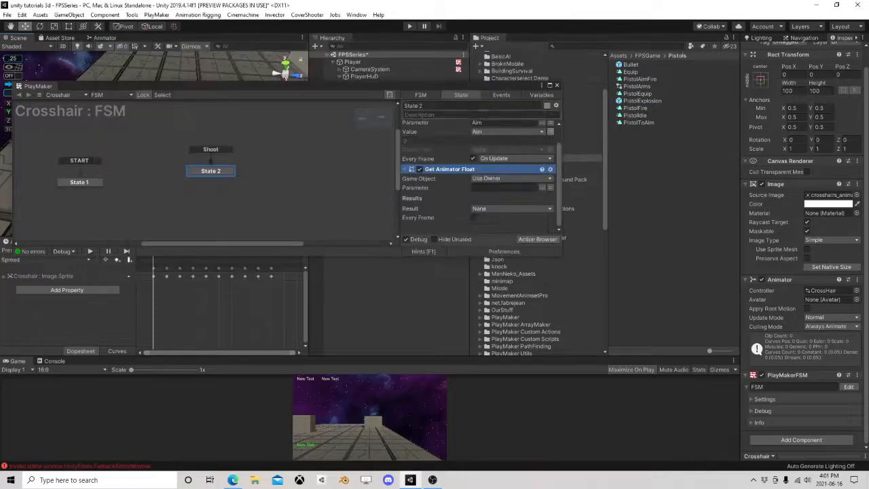
# Step: Set the Get Animator Float parameter to Aim and move the action above Set Animator Float
pyautogui.click(522, 184)
pyautogui.write('Aim')
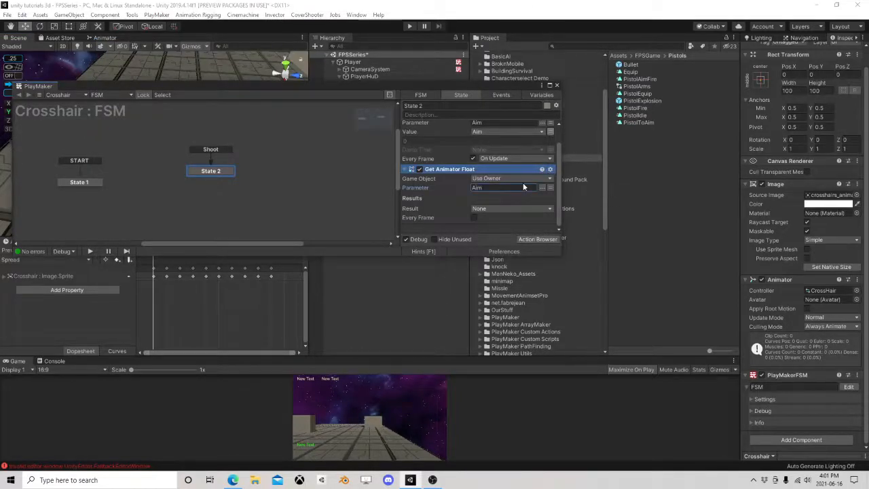
pyautogui.click(444, 124)
pyautogui.moveTo(444, 127); pyautogui.dragTo(445, 128)
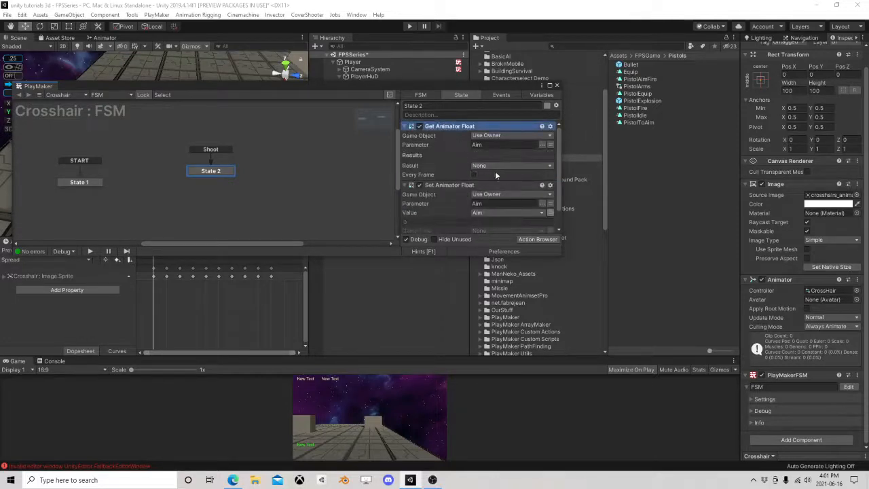
# Step: Add a Float Add action to State 2 and place it between Get Animator Float and Set Animator Float
pyautogui.click(532, 239)
pyautogui.write('float')
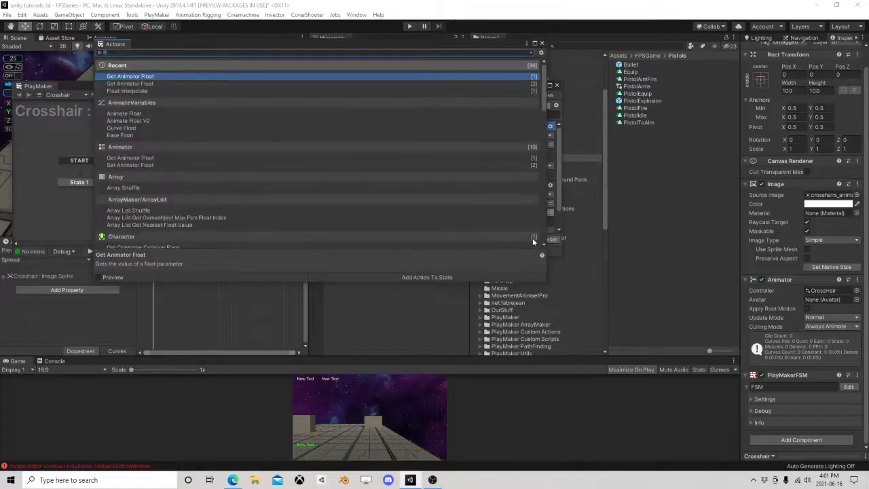
pyautogui.write(' add')
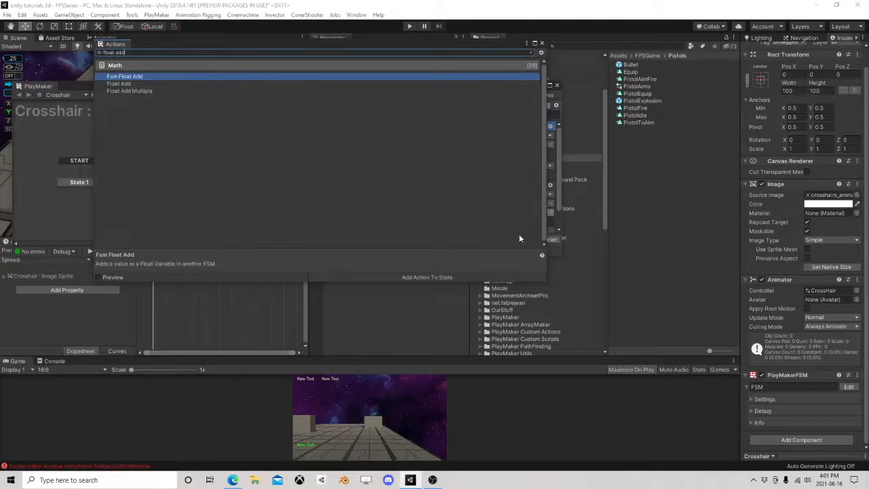
pyautogui.doubleClick(150, 82)
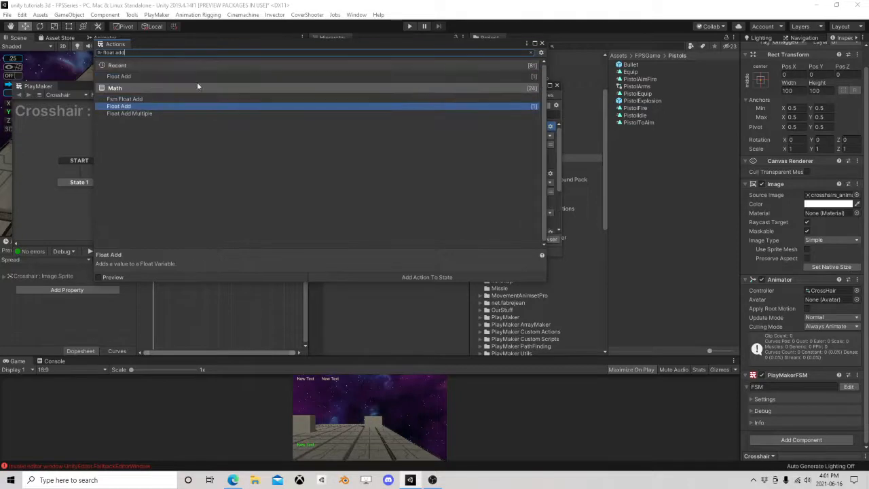
pyautogui.click(541, 43)
pyautogui.moveTo(452, 130); pyautogui.dragTo(456, 231)
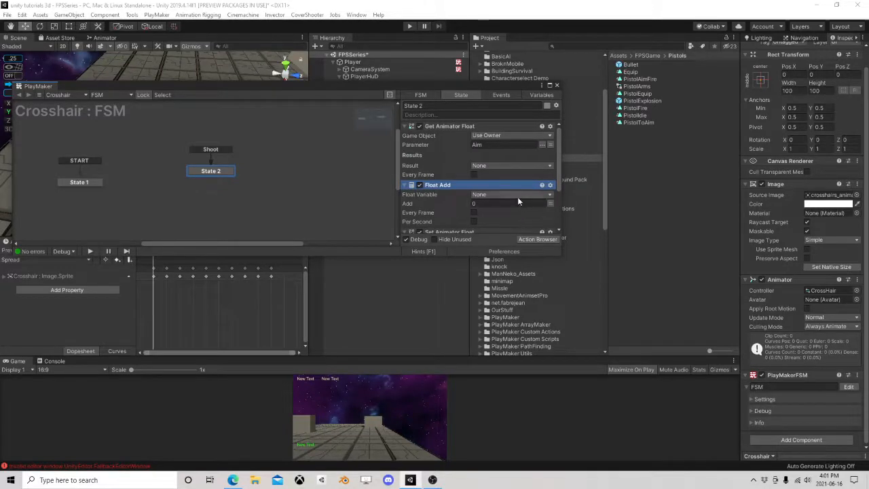
# Step: Set the Float Add action's variable to Aim and its Add amount to 0.15
pyautogui.scroll(-2, 515, 197)
pyautogui.click(499, 167)
pyautogui.click(491, 187)
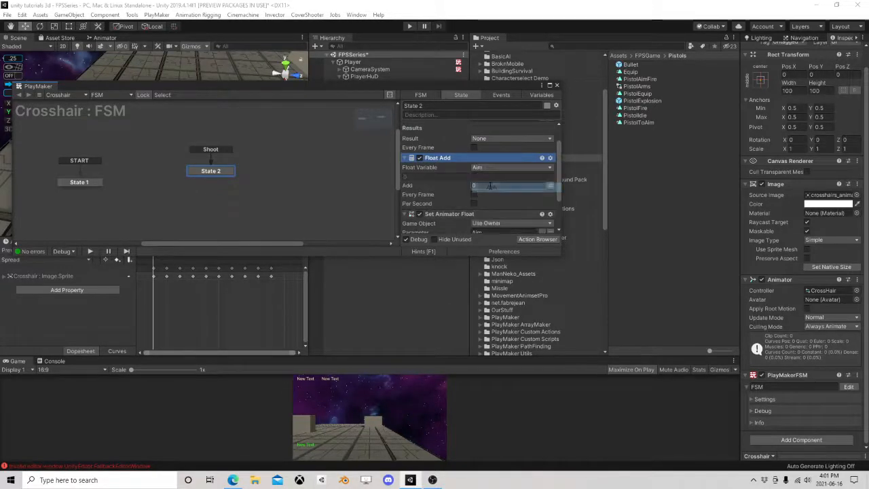
pyautogui.click(533, 190)
pyautogui.write('.2')
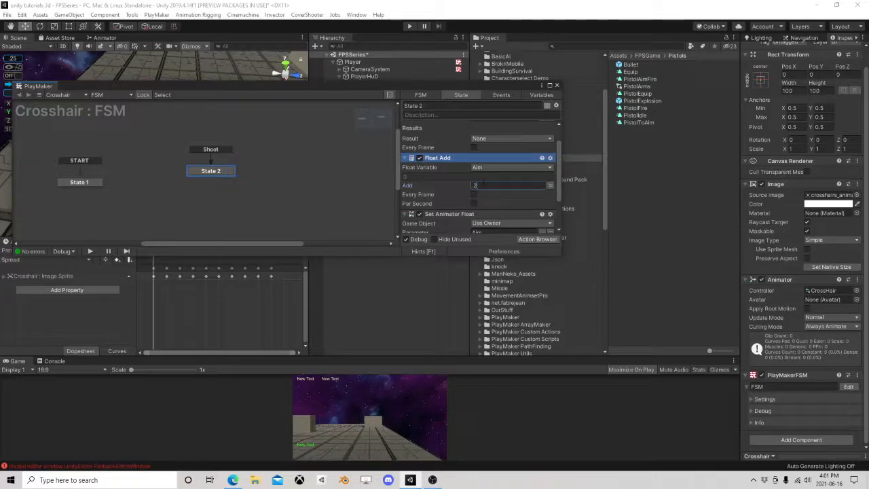
pyautogui.press('BackSpace')
pyautogui.write('15')
pyautogui.scroll(-3, 499, 178)
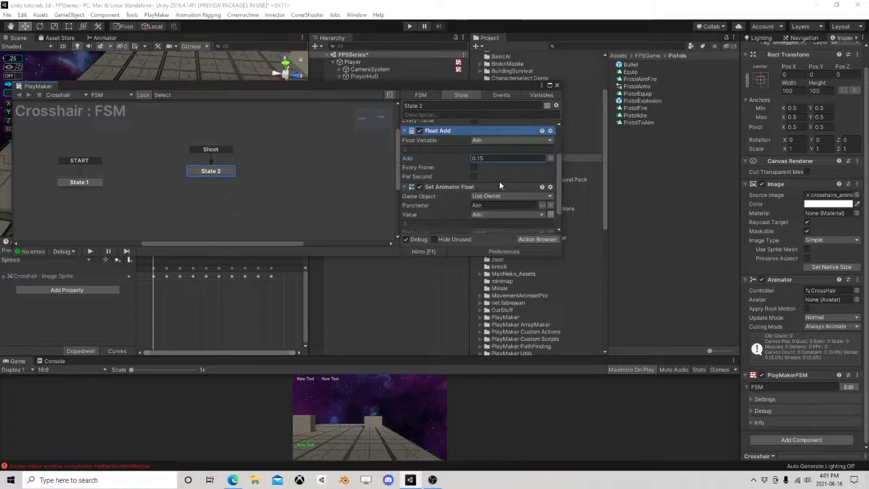
pyautogui.scroll(1, 501, 181)
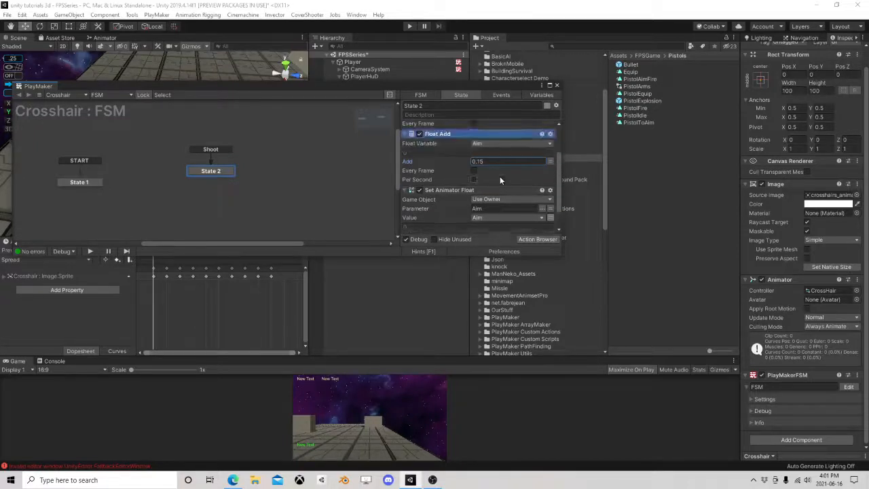
pyautogui.scroll(-1, 501, 180)
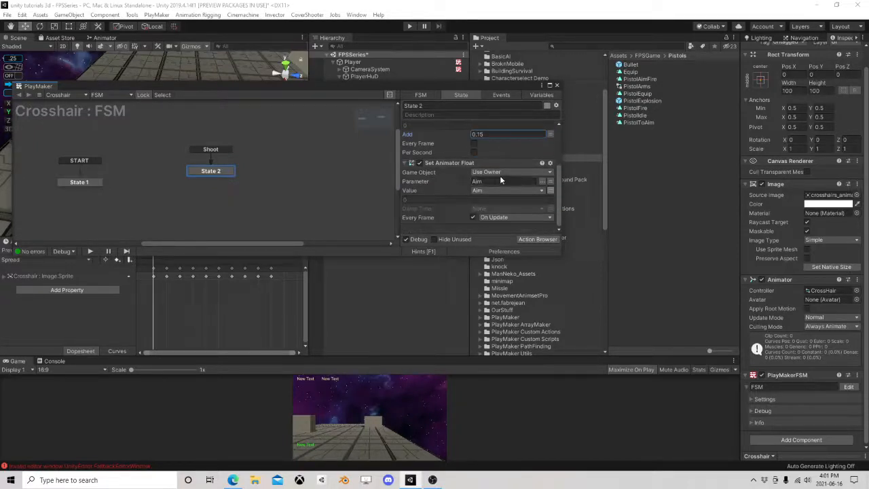
pyautogui.scroll(1, 500, 178)
pyautogui.scroll(-1, 503, 178)
pyautogui.scroll(3, 506, 182)
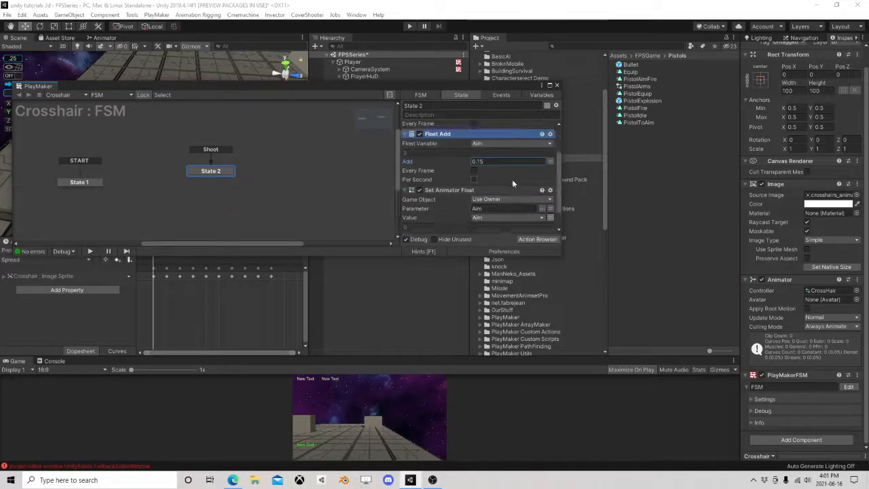
pyautogui.scroll(-1, 513, 183)
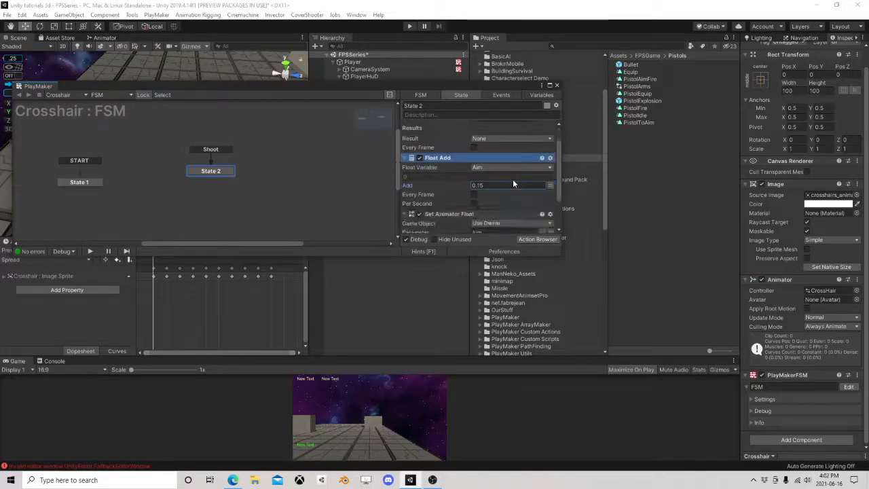
# Step: Replace the Float Add action with a Float Interpolate action placed between Get Animator Float and Set Animator Float
pyautogui.rightClick(443, 159)
pyautogui.click(474, 328)
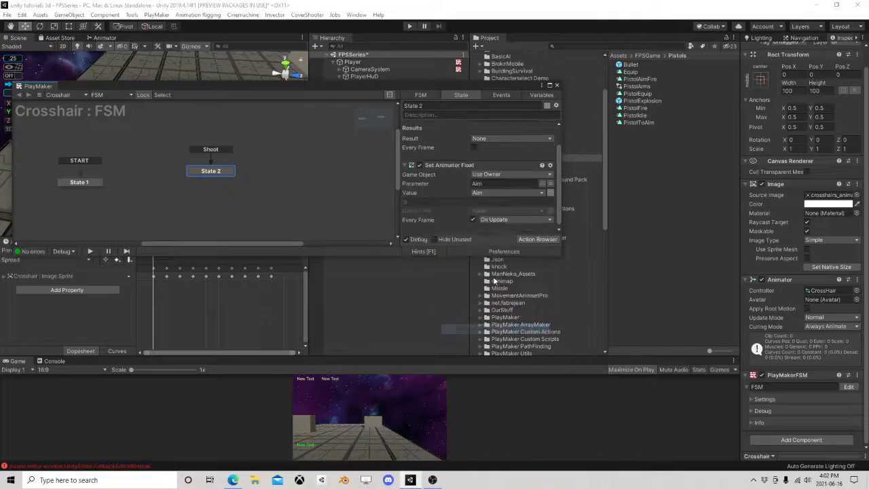
pyautogui.click(522, 239)
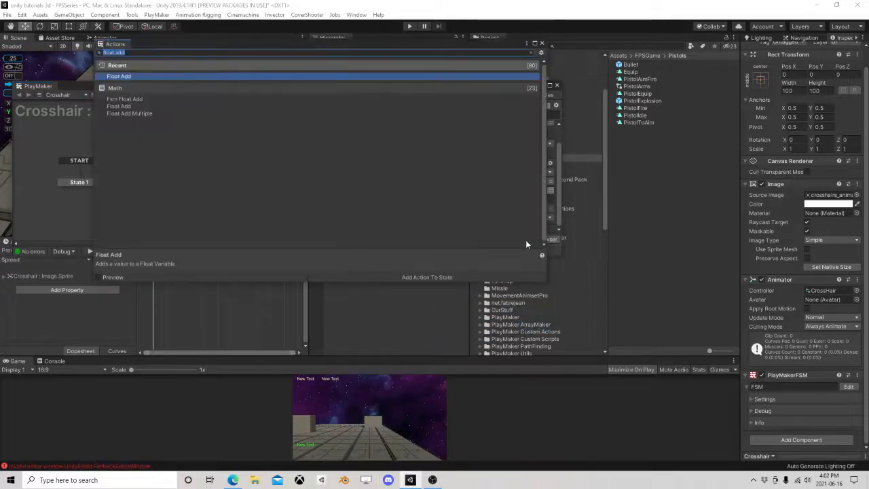
pyautogui.write('interpol')
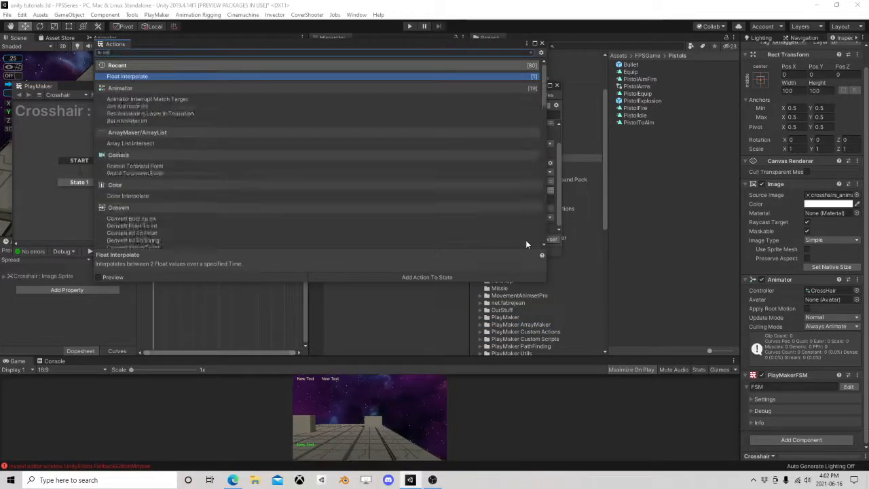
pyautogui.doubleClick(148, 75)
pyautogui.click(541, 43)
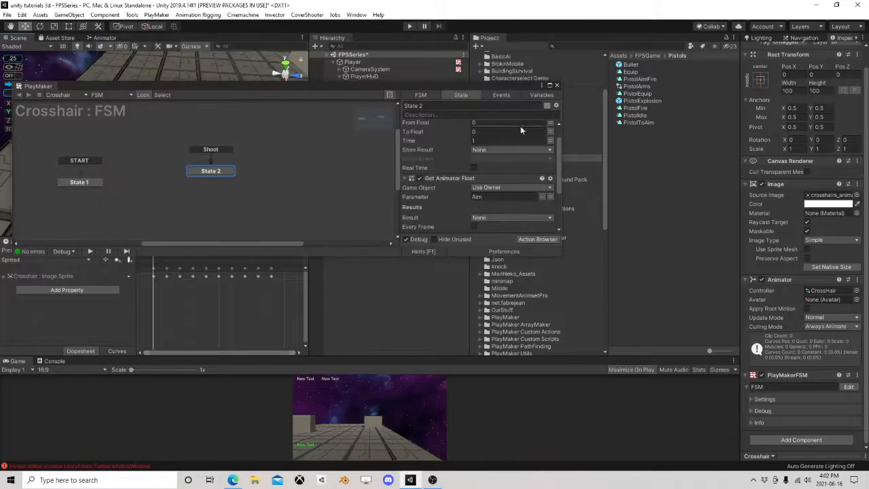
pyautogui.scroll(2, 522, 130)
pyautogui.moveTo(443, 126); pyautogui.dragTo(449, 237)
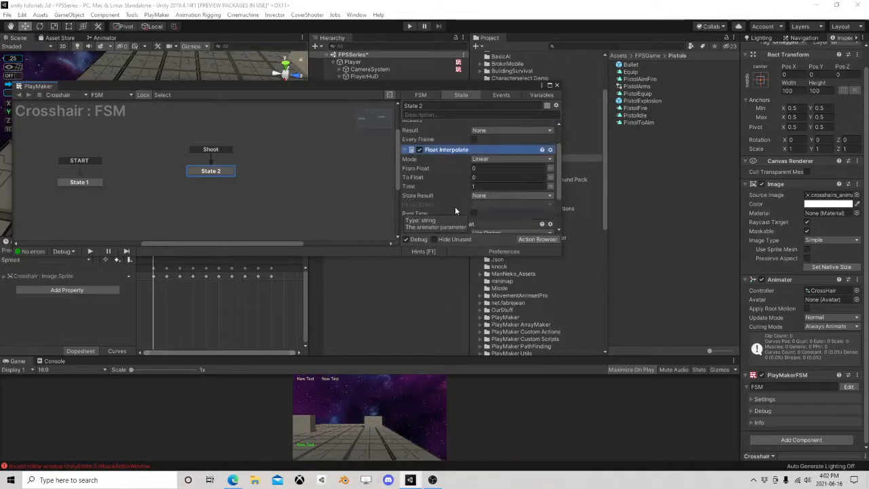
# Step: Store the Get Animator Float result in the Aim variable and collapse that action
pyautogui.scroll(2, 476, 170)
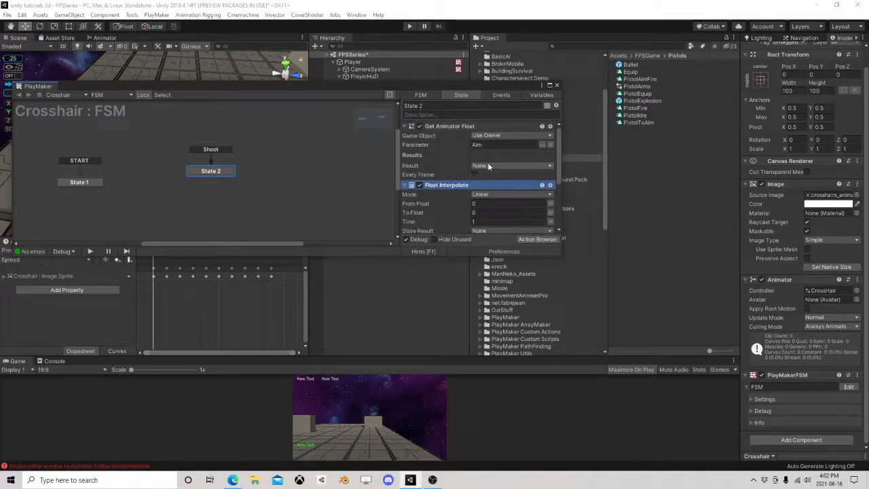
pyautogui.click(488, 165)
pyautogui.click(490, 185)
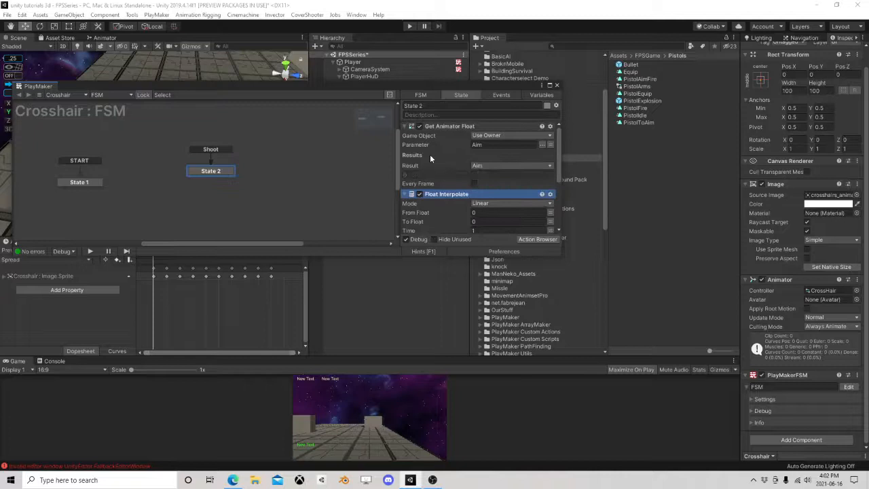
pyautogui.click(411, 126)
# Step: Set the Float Interpolate action's From Float to the Aim variable
pyautogui.click(551, 155)
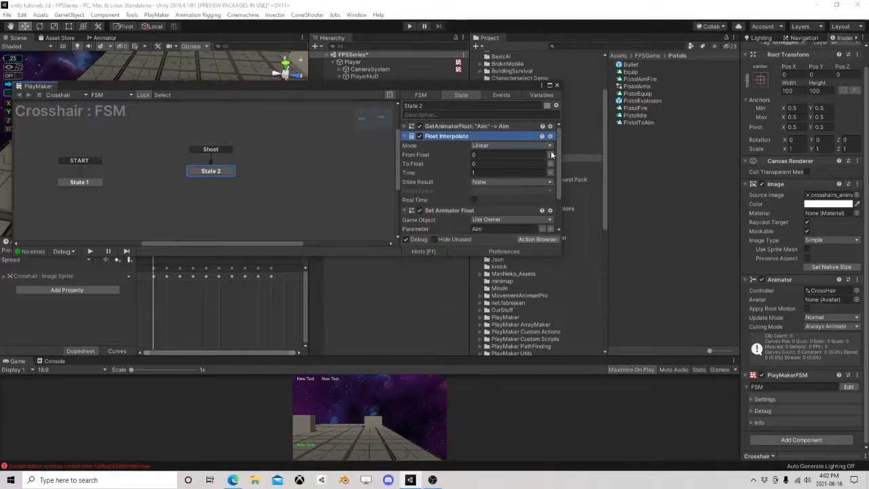
pyautogui.click(510, 155)
pyautogui.click(498, 175)
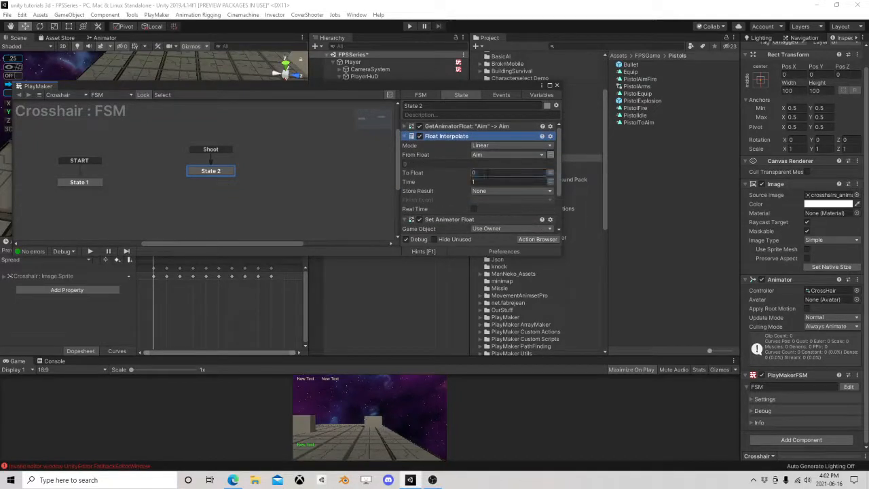
pyautogui.click(489, 173)
# Step: Add a Float Operator action to State 2 and place it between Get Animator Float and Float Interpolate
pyautogui.click(522, 238)
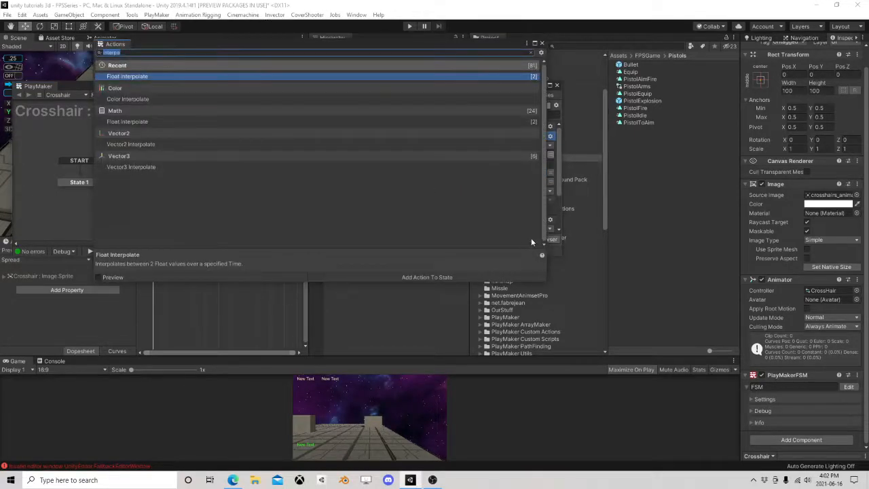
pyautogui.write('float oper')
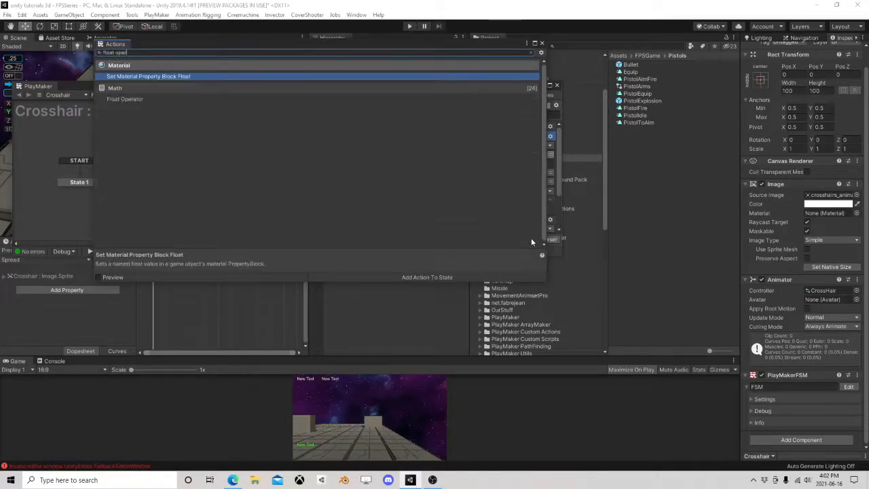
pyautogui.doubleClick(167, 102)
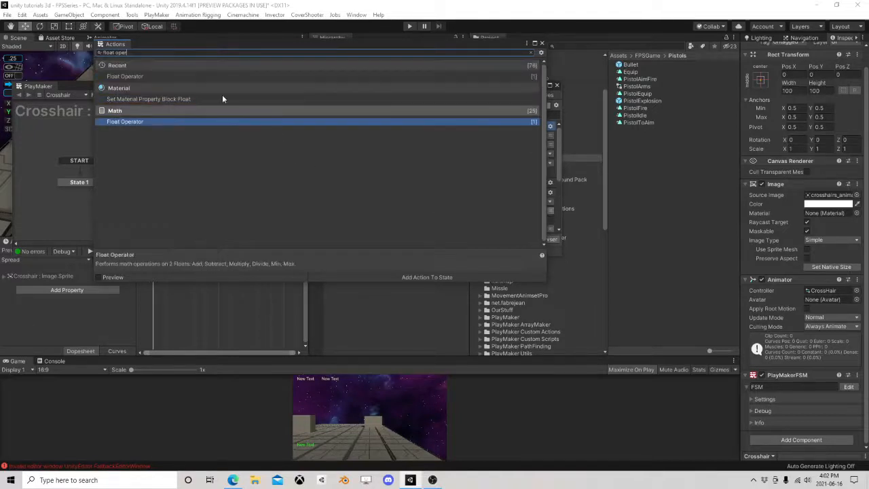
pyautogui.click(541, 42)
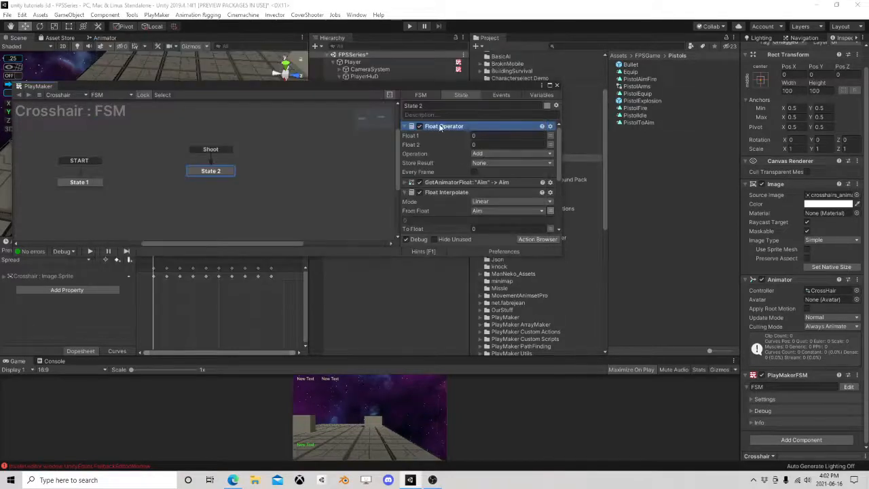
pyautogui.moveTo(467, 126); pyautogui.dragTo(457, 197)
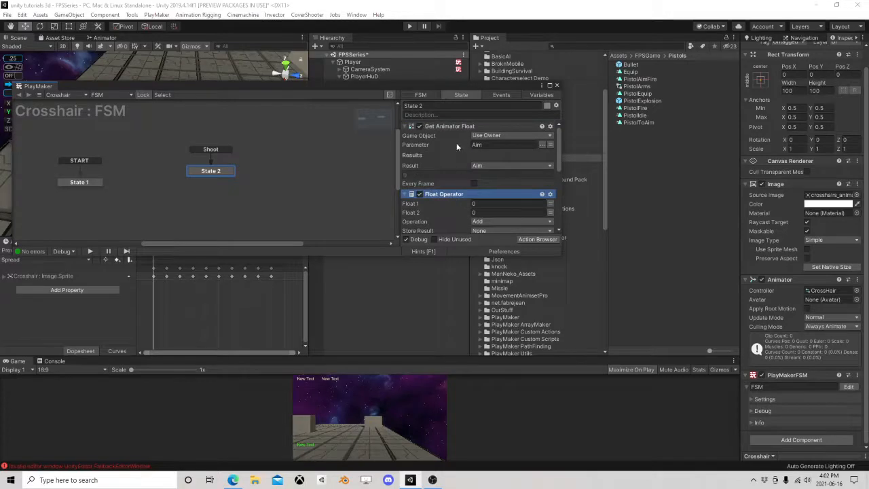
# Step: Set the Float Operator's Float 1 to the Aim variable and its Float 2 to 0.15
pyautogui.scroll(-2, 503, 160)
pyautogui.click(550, 175)
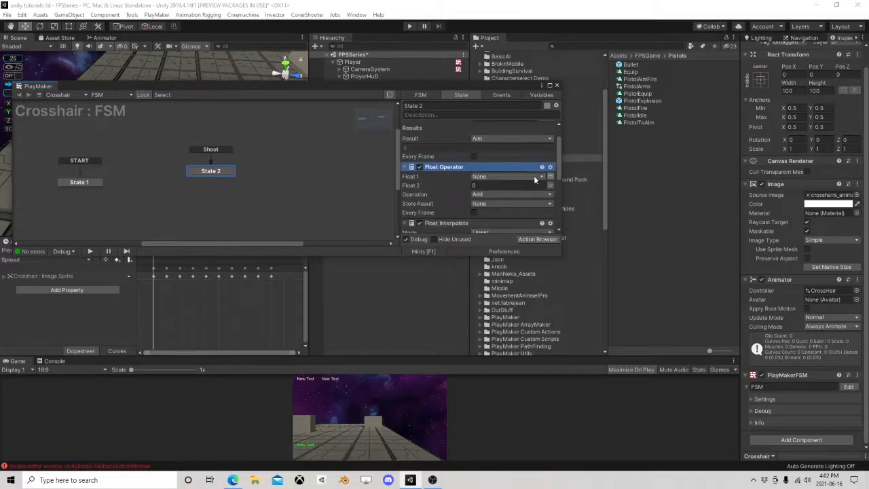
pyautogui.click(534, 176)
pyautogui.click(530, 195)
pyautogui.click(530, 193)
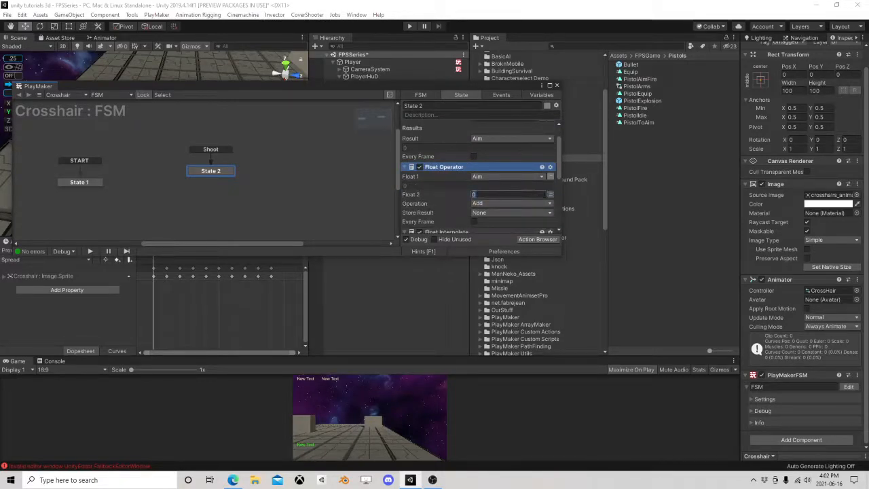
pyautogui.write('.15')
# Step: Store the Float Operator result in a new variable named SetAim
pyautogui.click(516, 213)
pyautogui.click(499, 247)
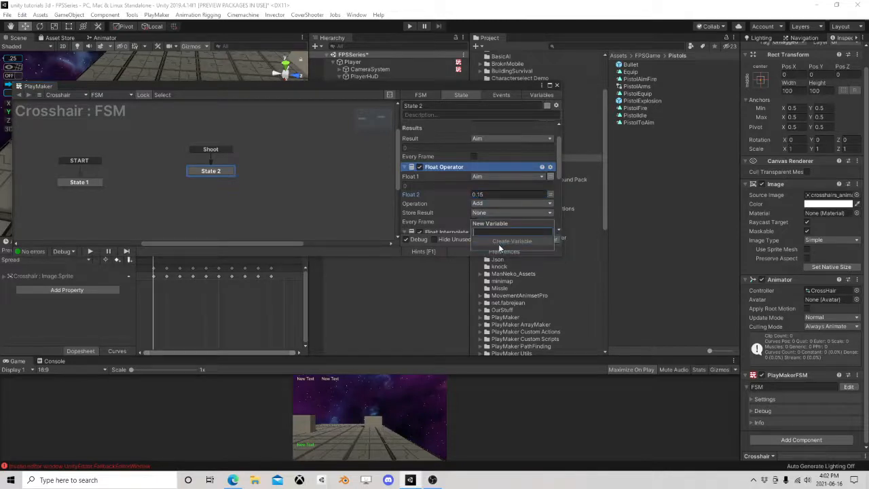
pyautogui.write('SetAim')
pyautogui.click(498, 244)
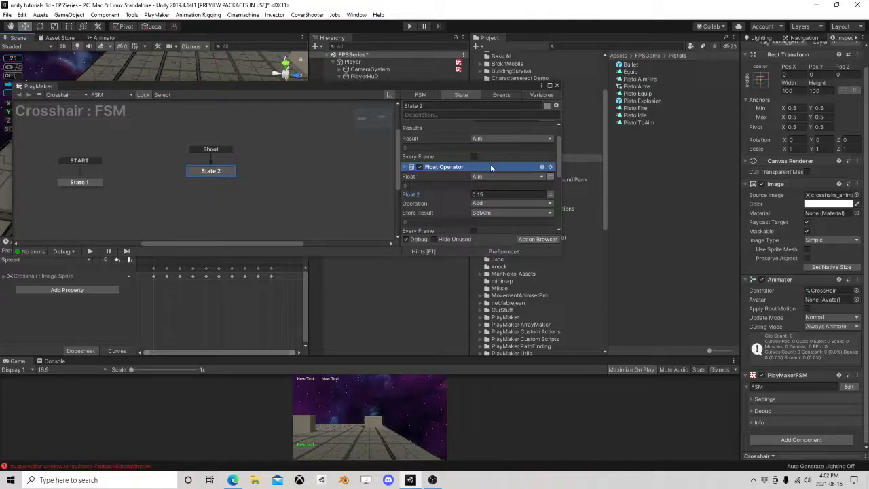
# Step: Set the Float Interpolate action's To Float to the SetAim variable and its Time to 0.15
pyautogui.scroll(-2, 525, 173)
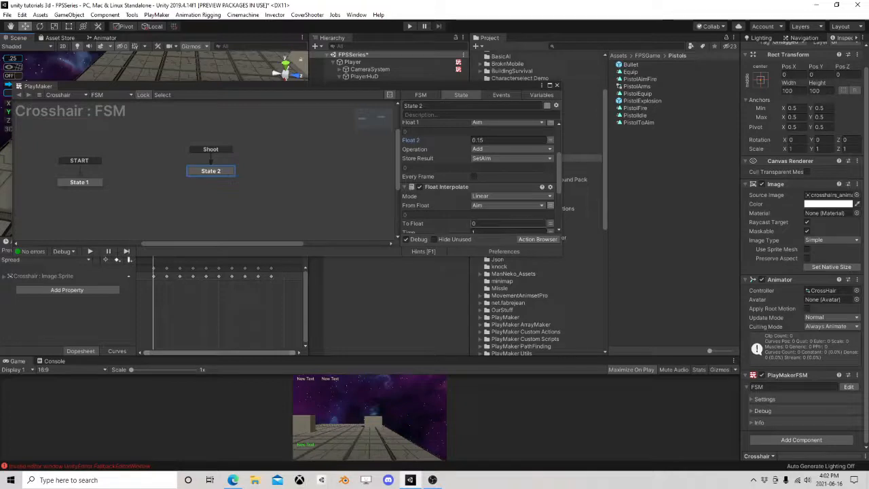
pyautogui.click(550, 224)
pyautogui.click(516, 223)
pyautogui.click(495, 253)
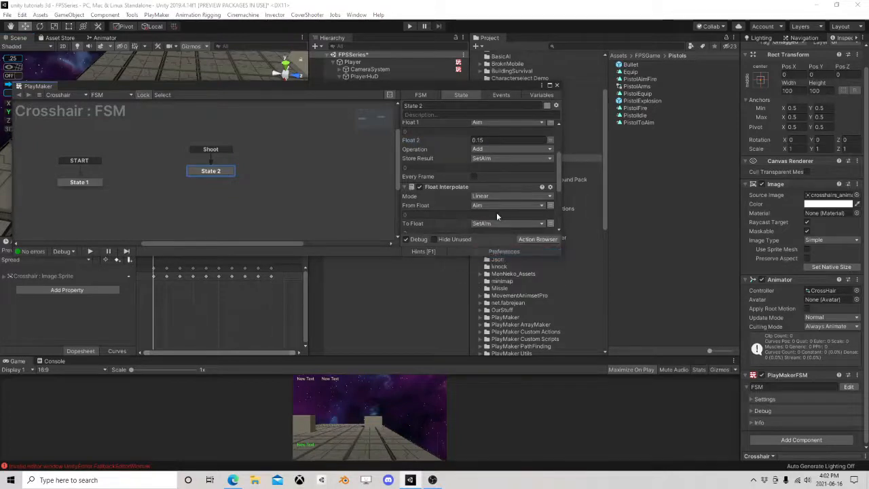
pyautogui.scroll(-1, 496, 212)
pyautogui.click(476, 214)
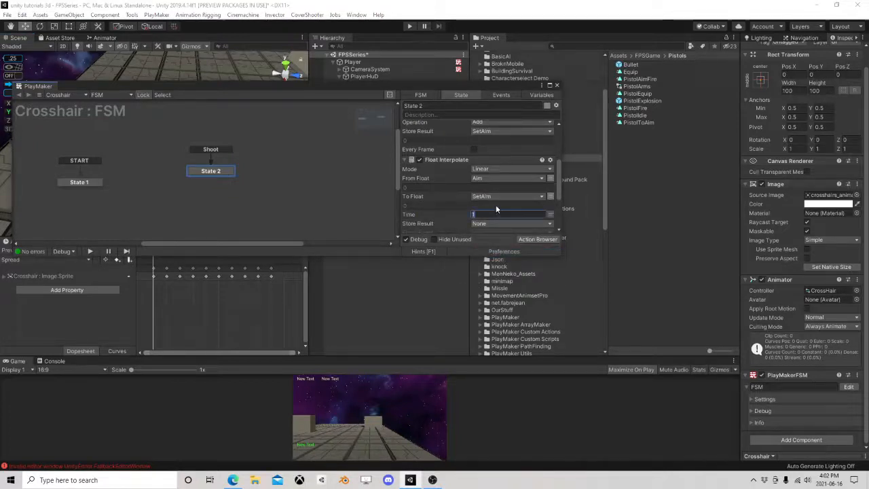
pyautogui.write('0.15')
# Step: Store the Float Interpolate result in a new variable named Final
pyautogui.scroll(-1, 493, 188)
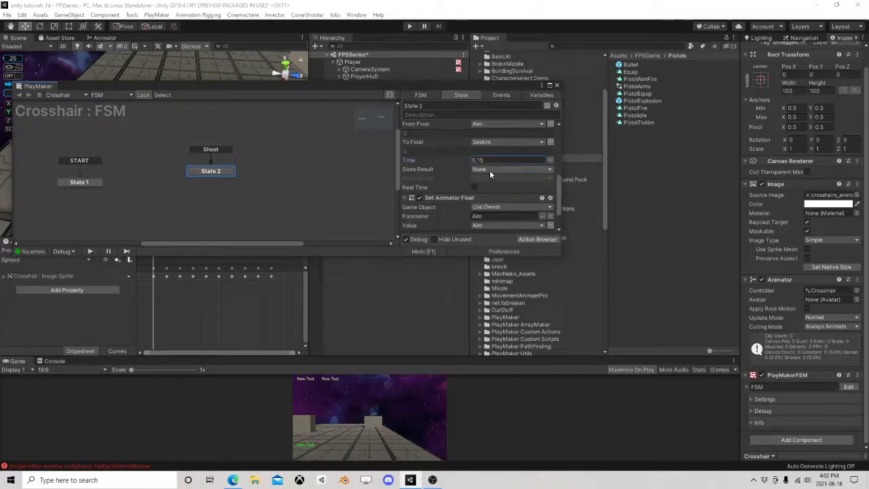
pyautogui.click(490, 170)
pyautogui.click(504, 211)
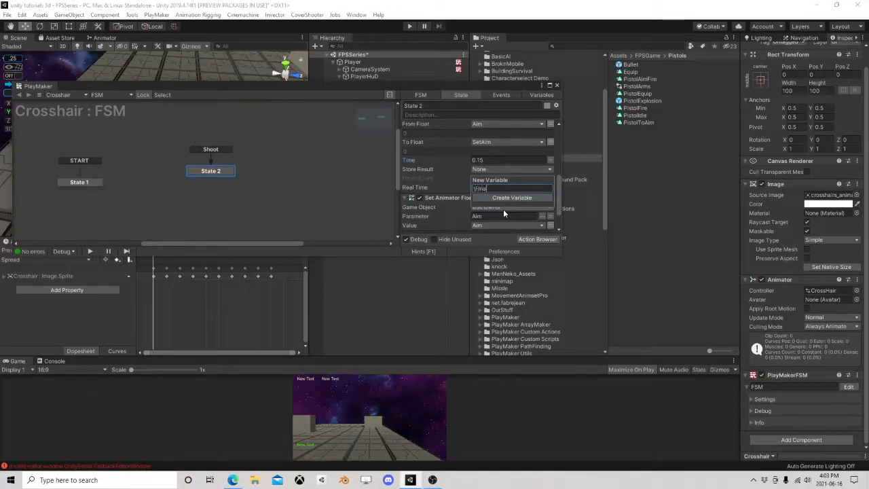
pyautogui.write('\\Fi')
pyautogui.press('BackSpace')
pyautogui.press('BackSpace')
pyautogui.press('BackSpace')
pyautogui.write('Fire')
pyautogui.press('Return')
pyautogui.scroll(-2, 500, 205)
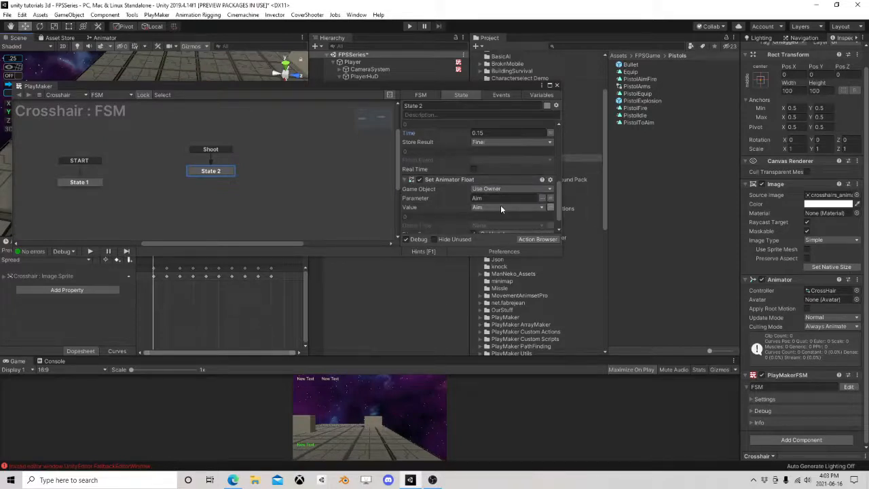
# Step: Set the Value of State 2's Set Animator Float action to the Final variable
pyautogui.click(502, 206)
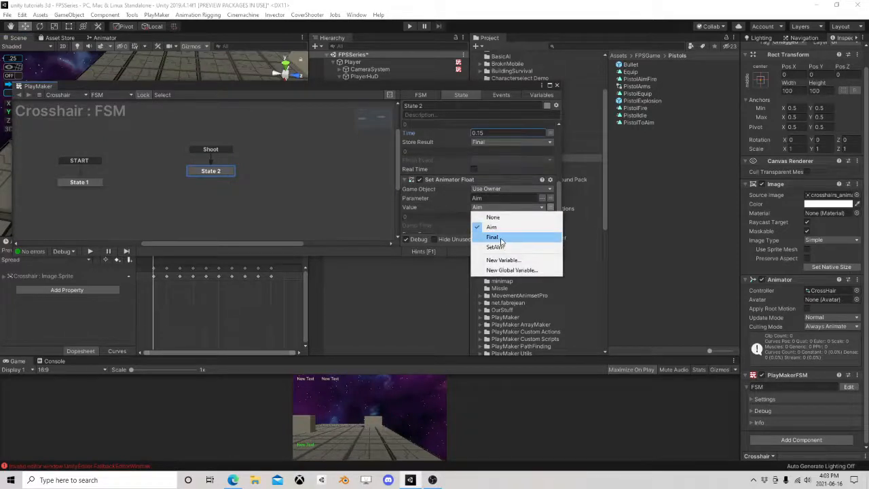
pyautogui.click(501, 237)
pyautogui.scroll(-1, 504, 231)
pyautogui.scroll(2, 486, 221)
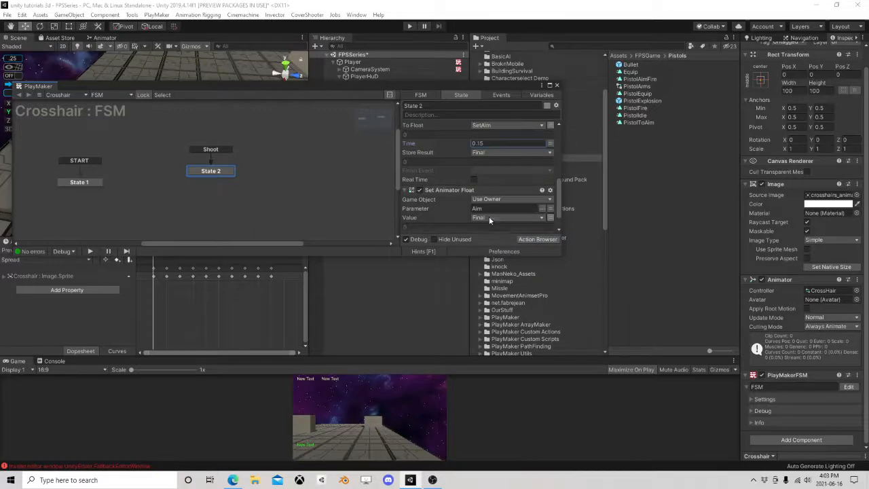
pyautogui.scroll(4, 500, 212)
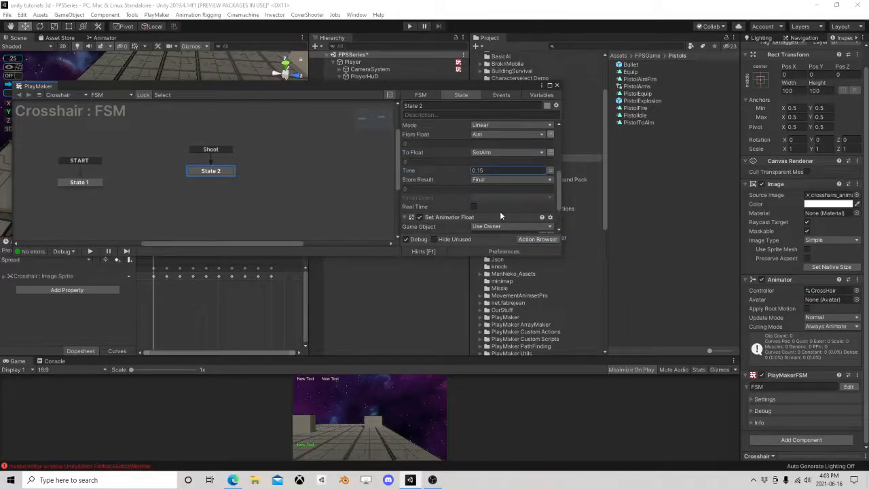
pyautogui.scroll(-6, 513, 209)
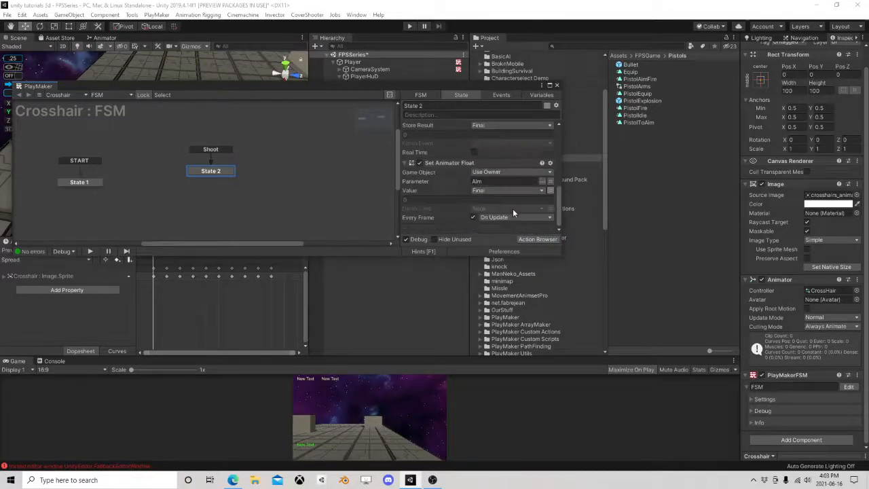
# Step: Add a Wait action to State 2 and place it last in the action list
pyautogui.click(537, 239)
pyautogui.write('wa')
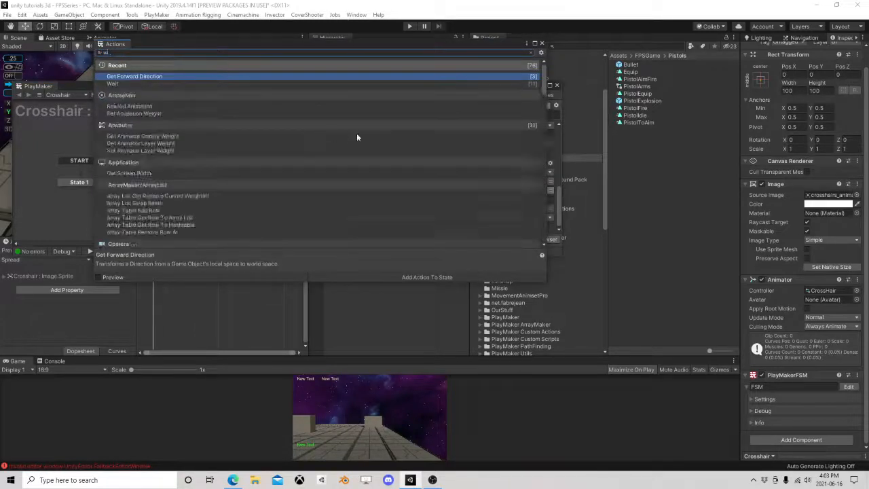
pyautogui.click(148, 84)
pyautogui.click(148, 84)
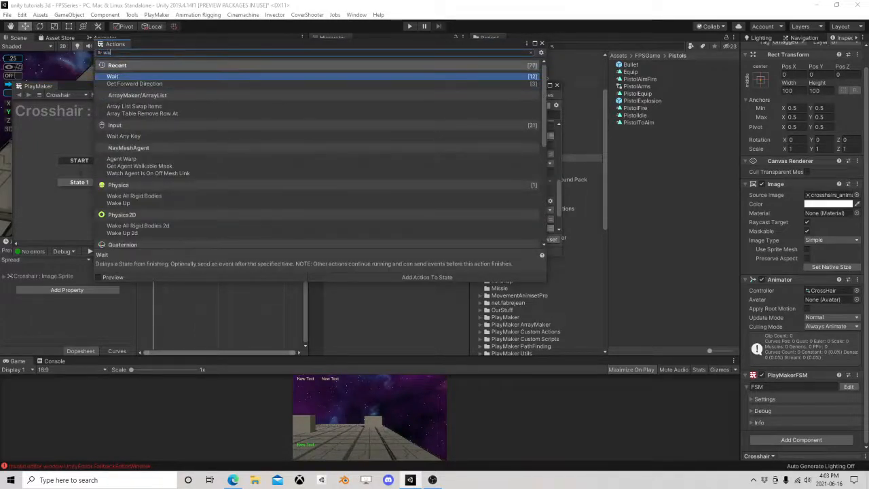
pyautogui.click(543, 44)
pyautogui.scroll(5, 485, 171)
pyautogui.rightClick(436, 127)
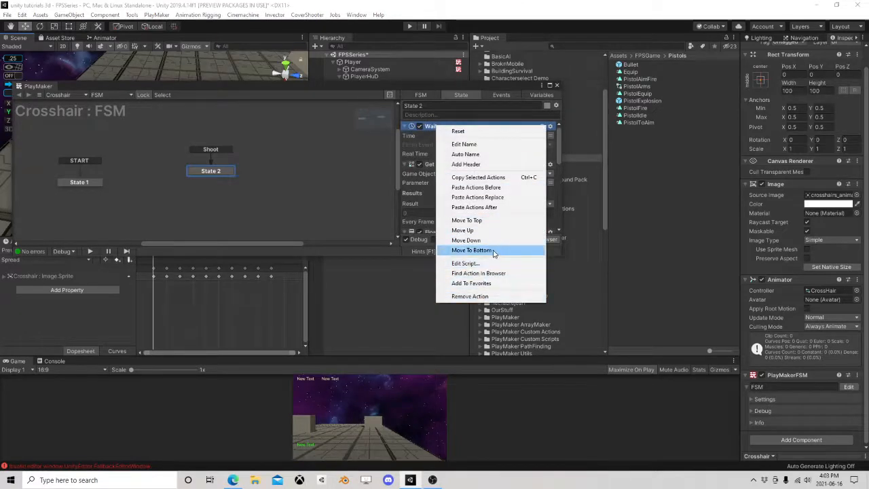
pyautogui.click(494, 250)
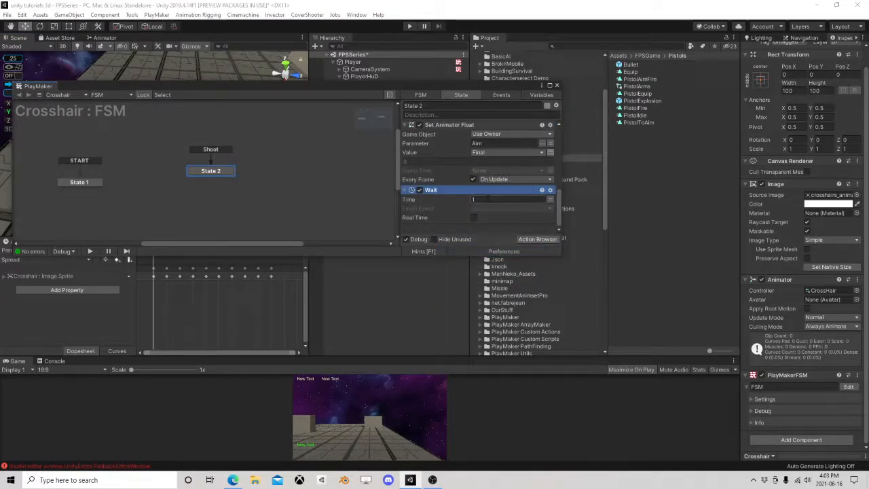
# Step: Set the Wait action's Time to 0.5 and its Finish Event to FINISHED
pyautogui.click(491, 199)
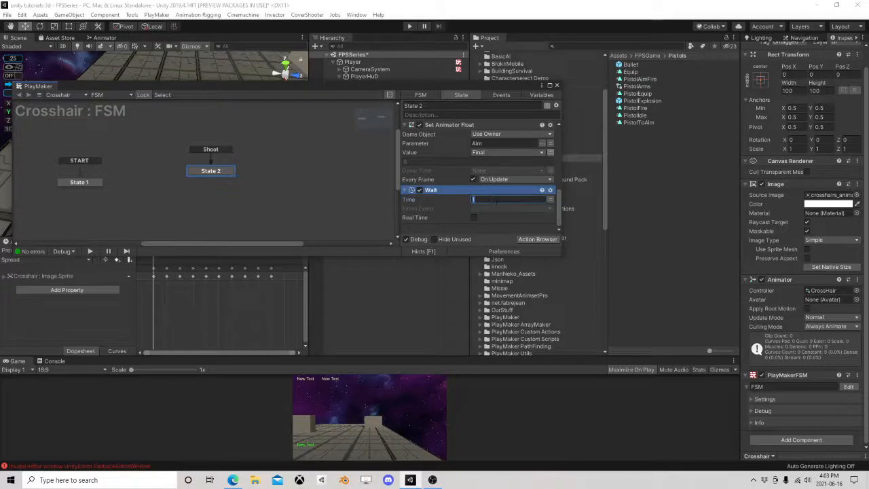
pyautogui.click(491, 208)
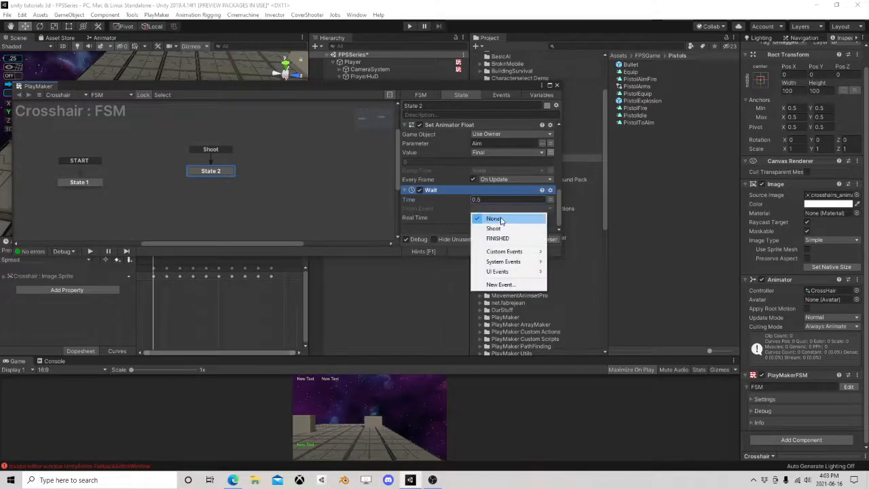
pyautogui.click(497, 239)
# Step: Add a FINISHED transition to State 2 and link it to a new state beside it
pyautogui.rightClick(222, 175)
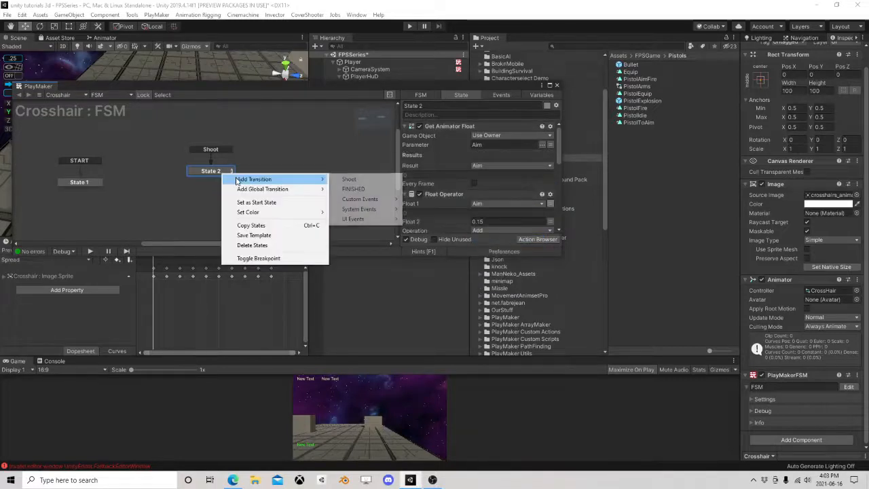
pyautogui.moveTo(252, 177)
pyautogui.click(359, 188)
pyautogui.moveTo(224, 179); pyautogui.dragTo(278, 182)
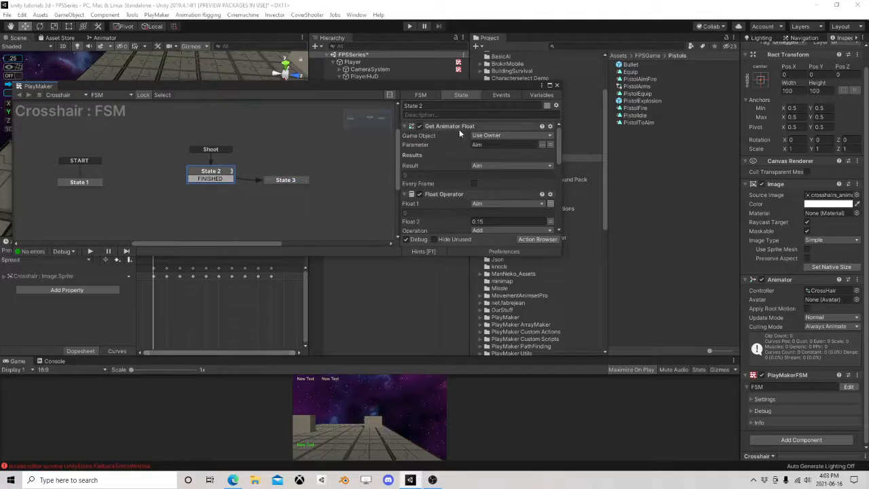
# Step: Copy the Get Animator Float and Float Interpolate actions from State 2 into State 3
pyautogui.scroll(-2, 460, 149)
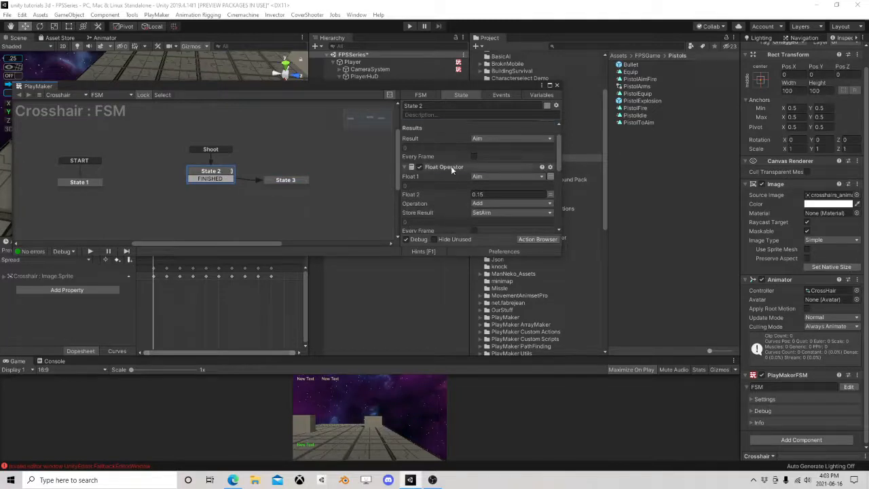
pyautogui.scroll(-5, 452, 170)
pyautogui.scroll(3, 450, 165)
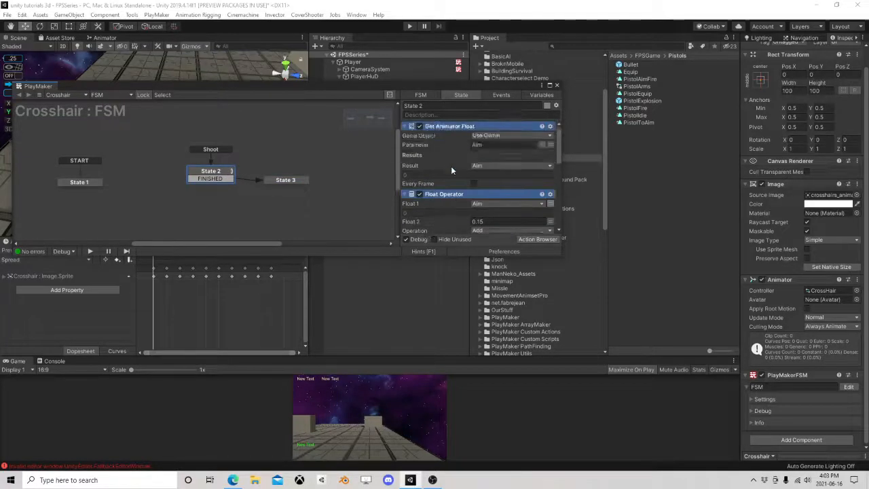
pyautogui.click(451, 214)
pyautogui.scroll(3, 451, 204)
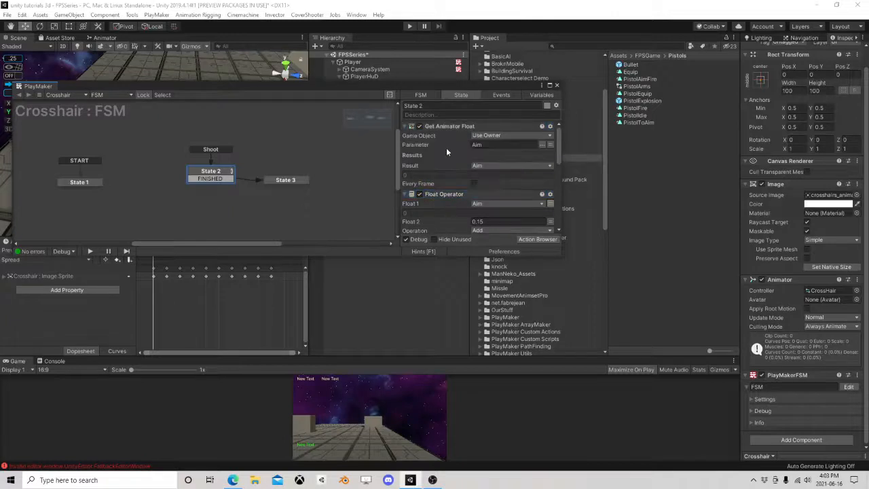
pyautogui.rightClick(451, 127)
pyautogui.click(500, 180)
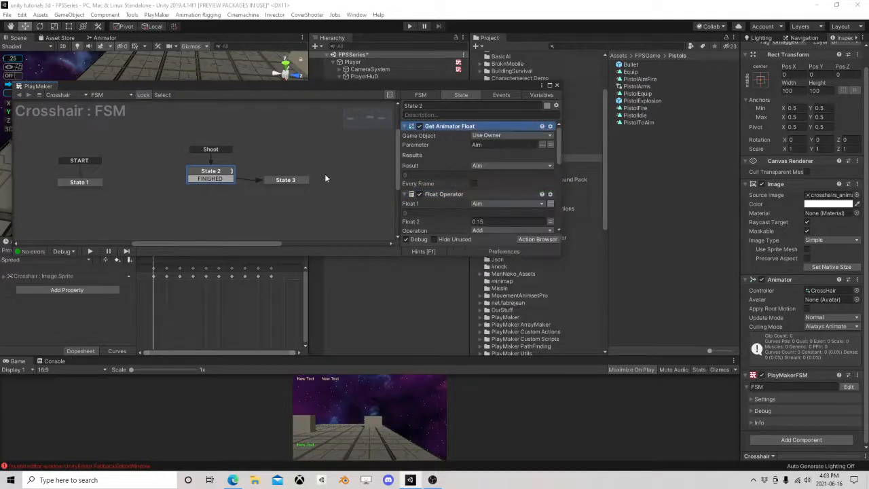
pyautogui.click(292, 180)
pyautogui.rightClick(431, 142)
pyautogui.click(461, 223)
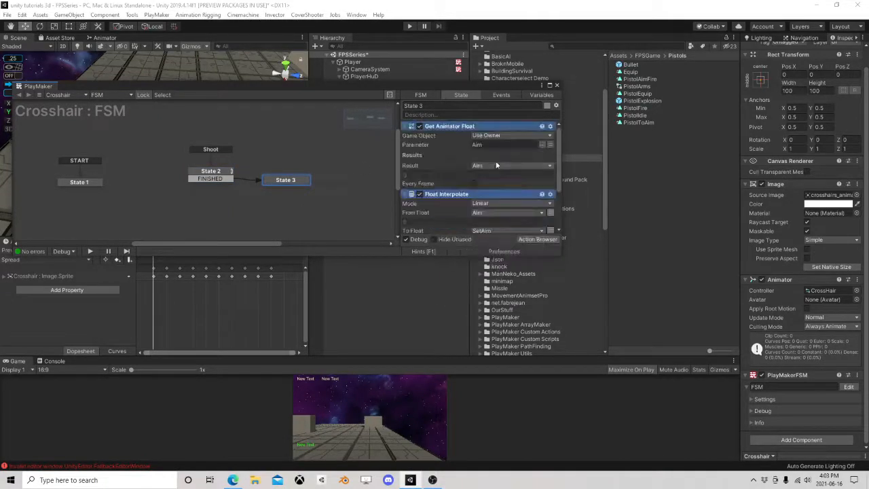
# Step: Set State 3's Float Interpolate To Float to a fixed value of 0 and its Time to 0.75
pyautogui.scroll(-1, 443, 197)
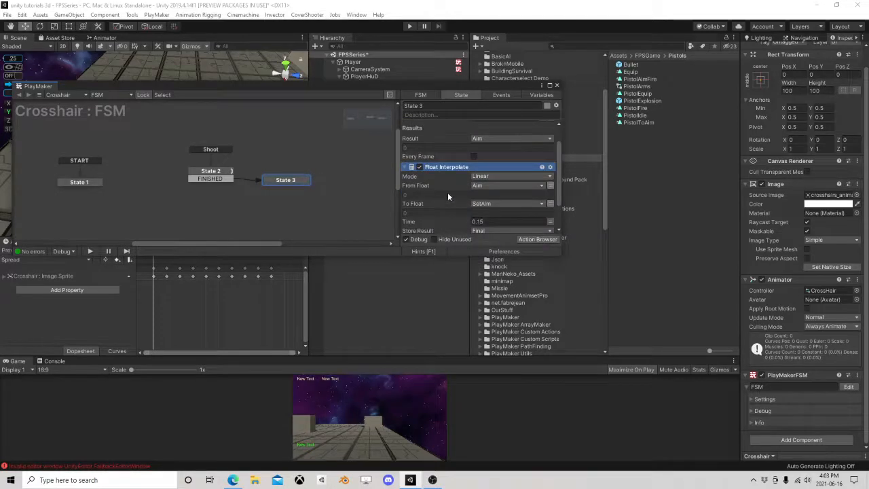
pyautogui.scroll(-2, 447, 192)
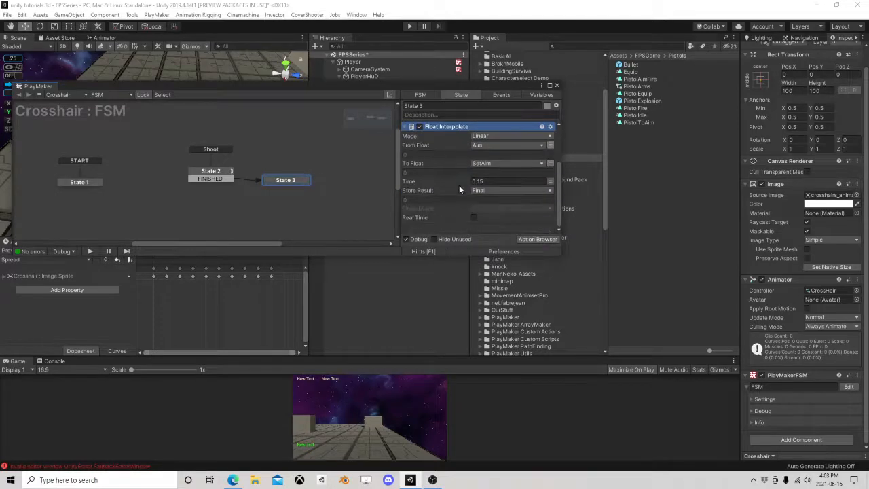
pyautogui.click(550, 163)
pyautogui.click(498, 178)
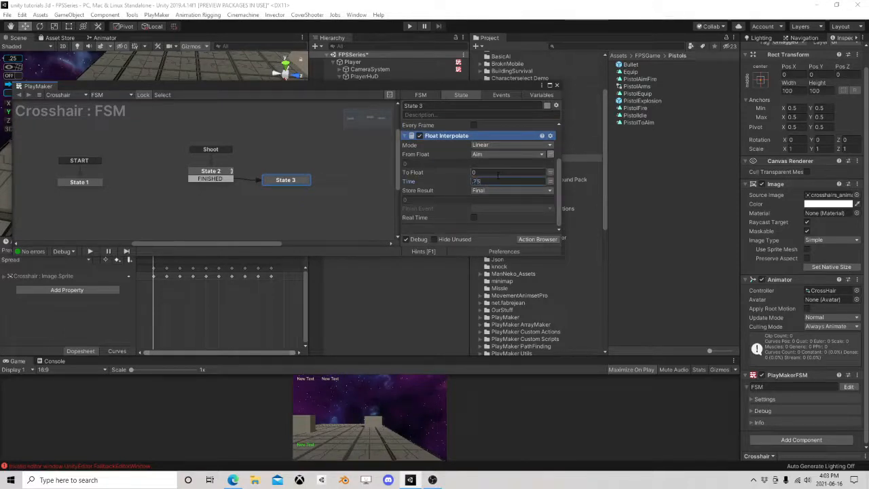
pyautogui.press('Return')
# Step: Copy the Set Animator Float action from State 2 to the end of State 3's actions
pyautogui.click(222, 173)
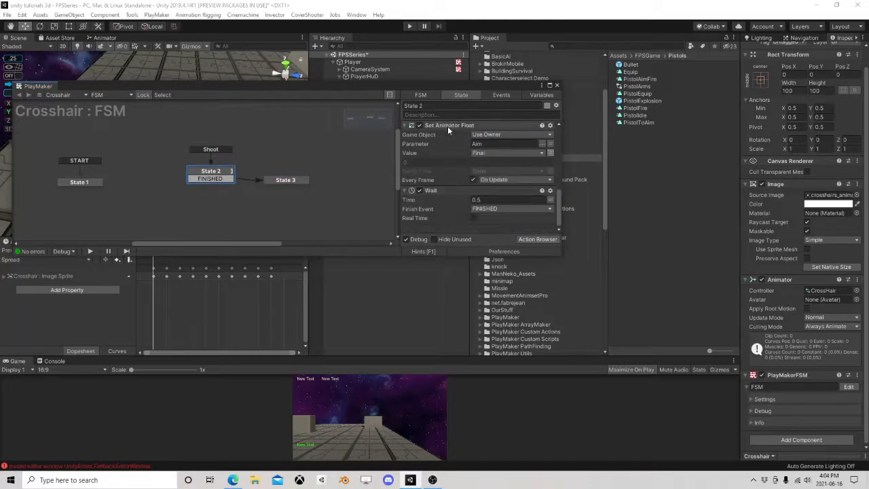
pyautogui.rightClick(449, 125)
pyautogui.click(490, 179)
pyautogui.click(285, 179)
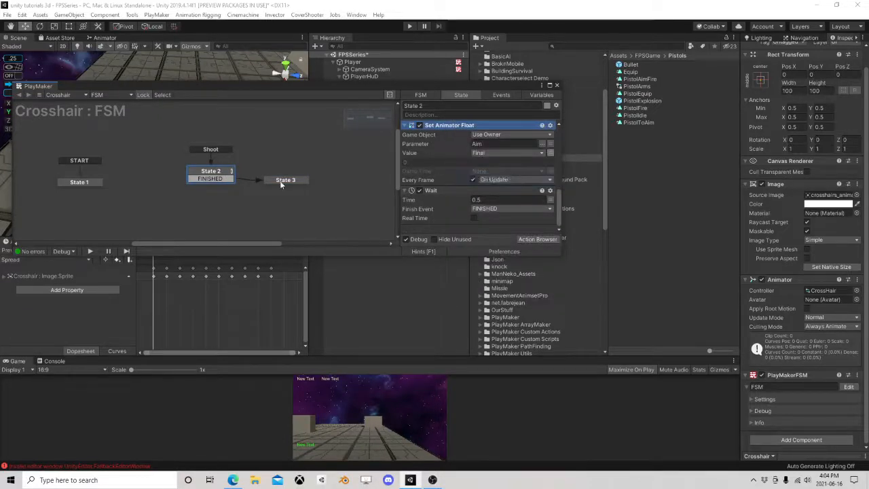
pyautogui.scroll(-2, 446, 203)
pyautogui.rightClick(426, 229)
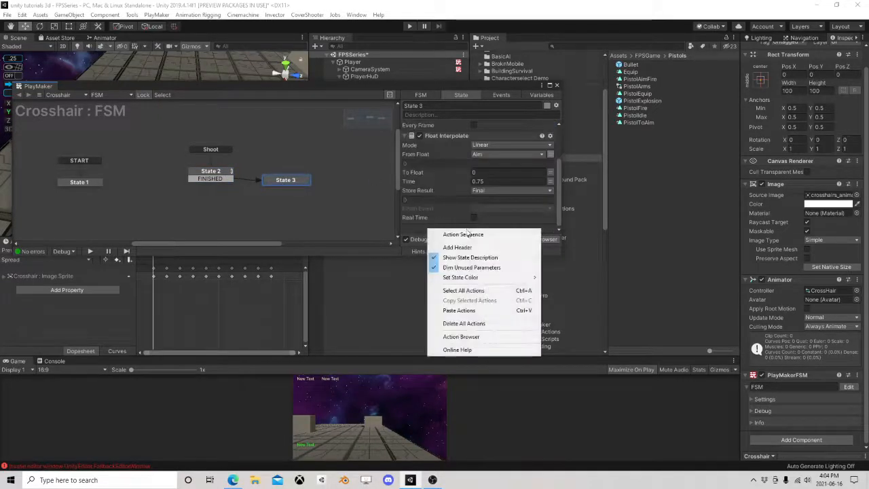
pyautogui.click(475, 307)
pyautogui.scroll(-2, 452, 180)
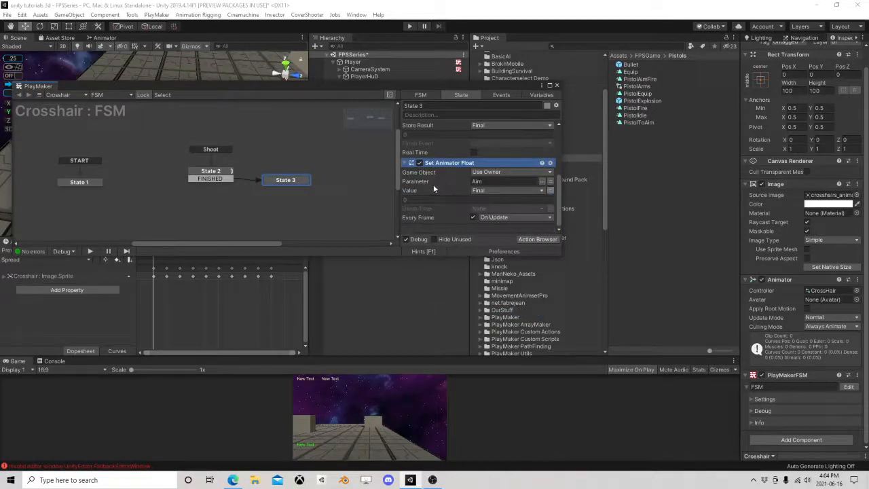
pyautogui.scroll(2, 446, 176)
# Step: Reposition State 3 level with State 2 in the graph and close the FSM editor
pyautogui.click(293, 186)
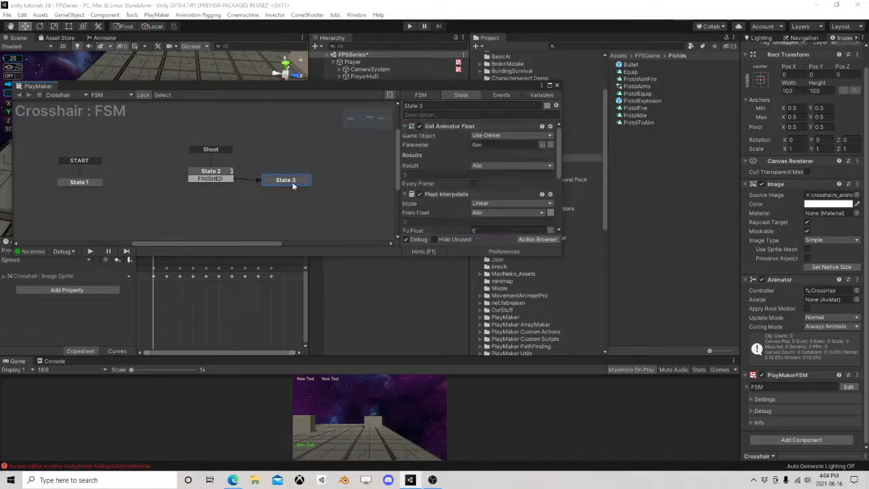
pyautogui.moveTo(293, 186)
pyautogui.mouseDown()
pyautogui.moveTo(281, 181)
pyautogui.moveTo(296, 174)
pyautogui.mouseUp()
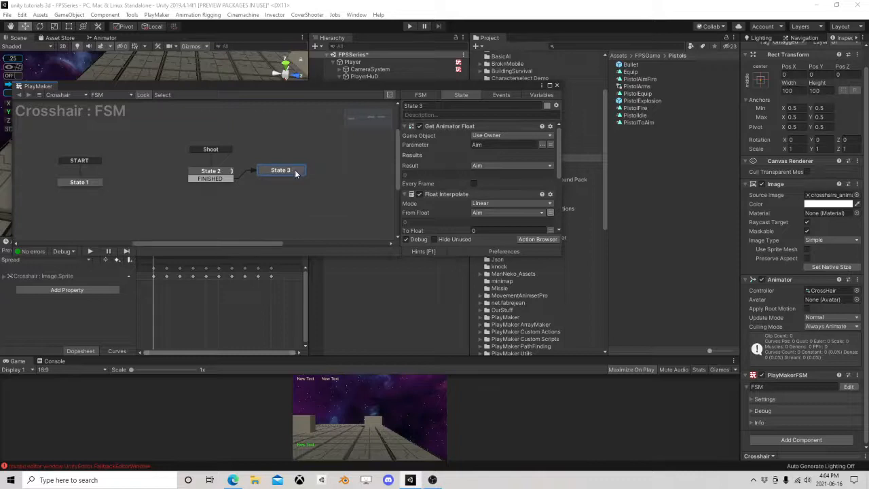
pyautogui.click(557, 85)
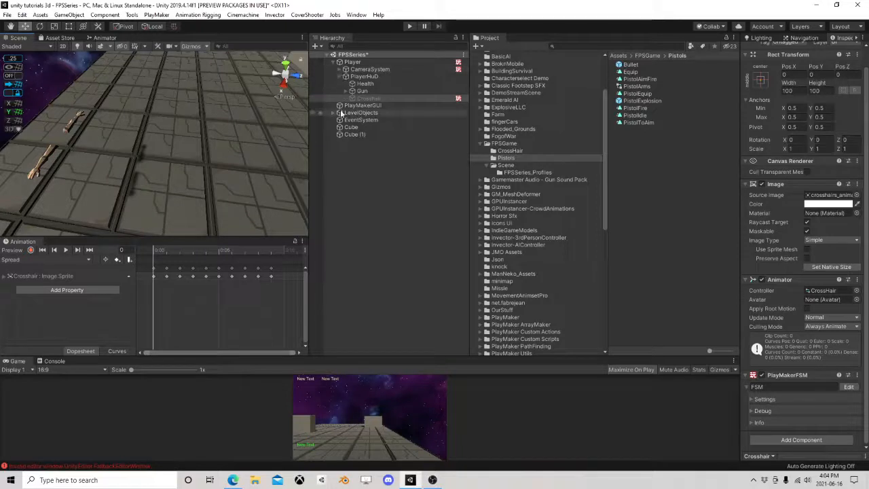
# Step: Open the Effects FSM of the PistolArms object under CameraSystem's Arms for editing
pyautogui.click(341, 69)
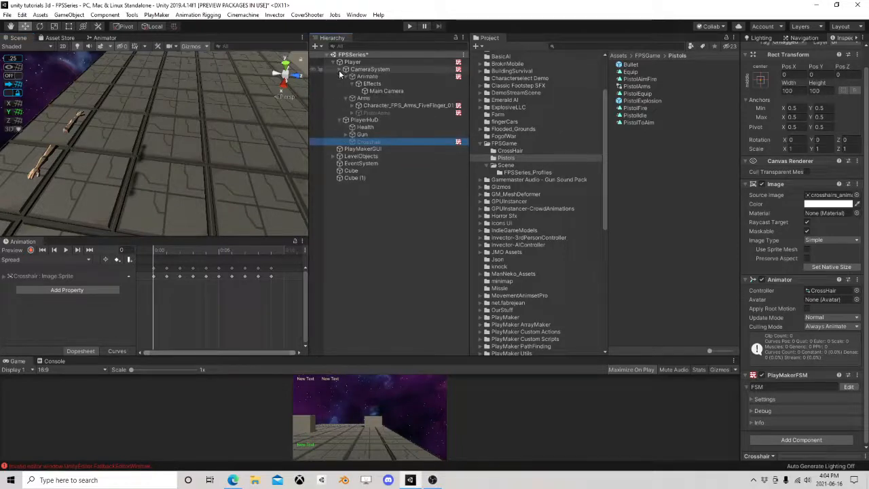
pyautogui.click(407, 105)
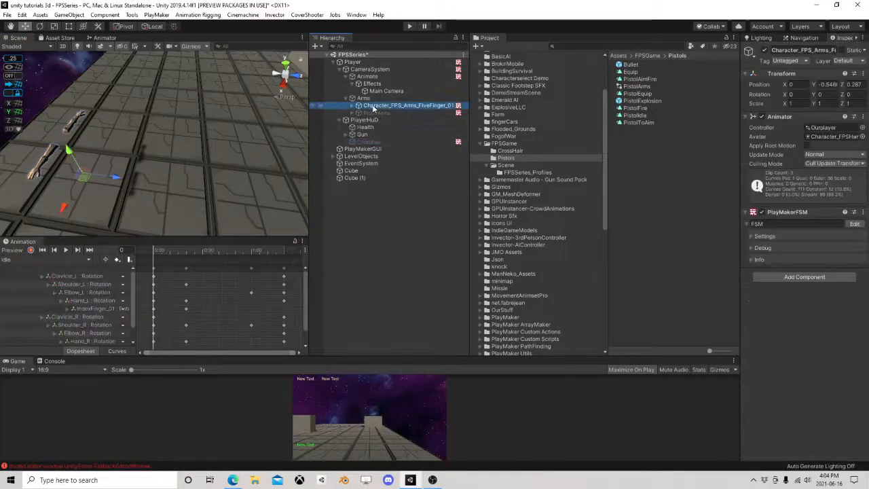
pyautogui.click(407, 113)
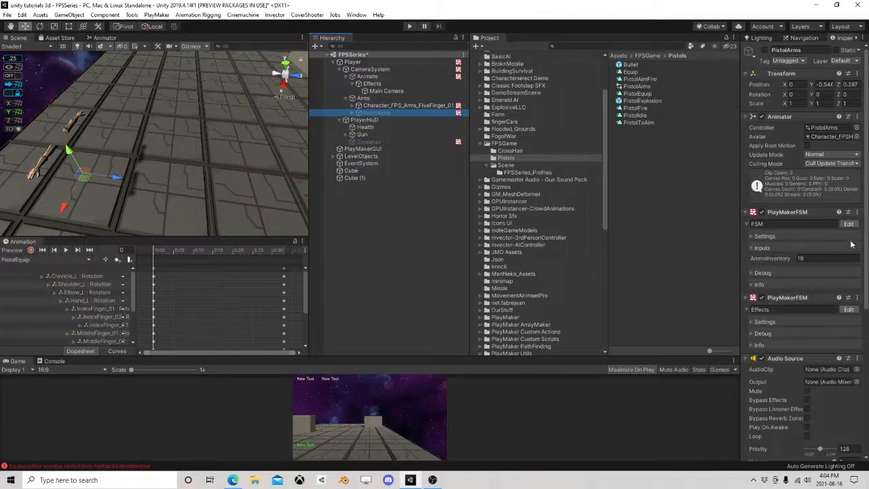
pyautogui.click(849, 308)
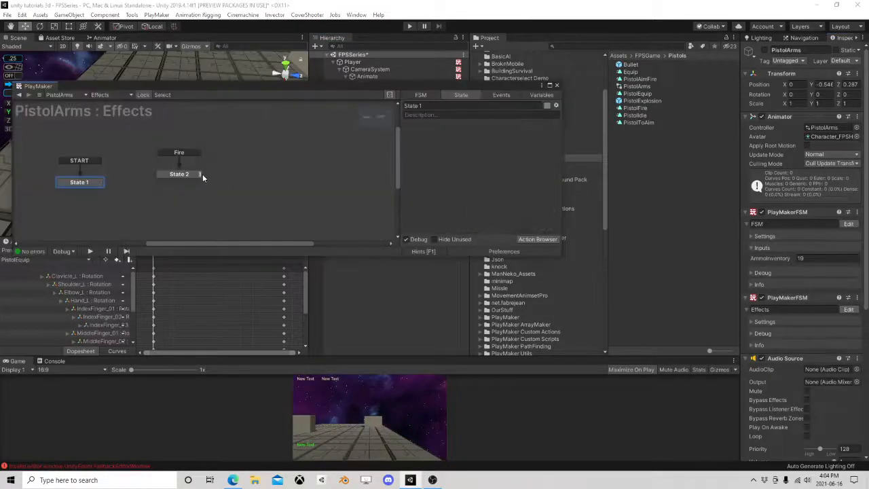
# Step: Add another Send Event action to State 2 of the PistolArms Effects FSM
pyautogui.click(180, 174)
pyautogui.scroll(-5, 520, 214)
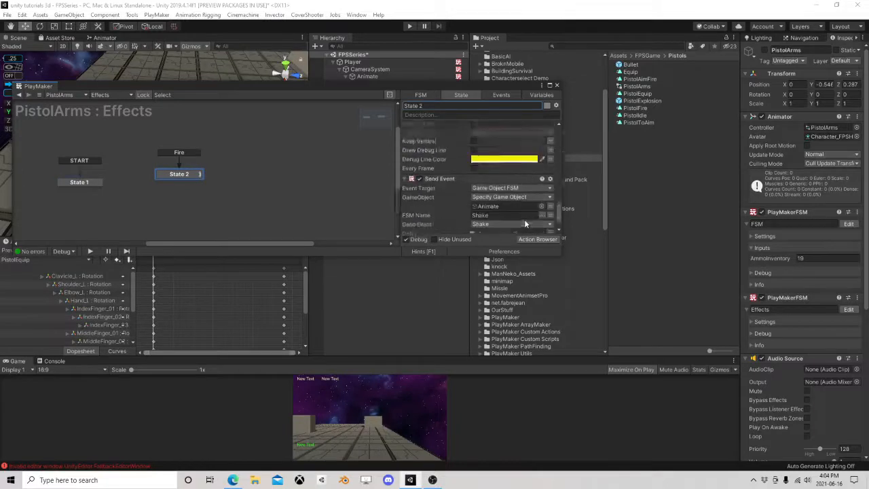
pyautogui.click(533, 240)
pyautogui.write('se')
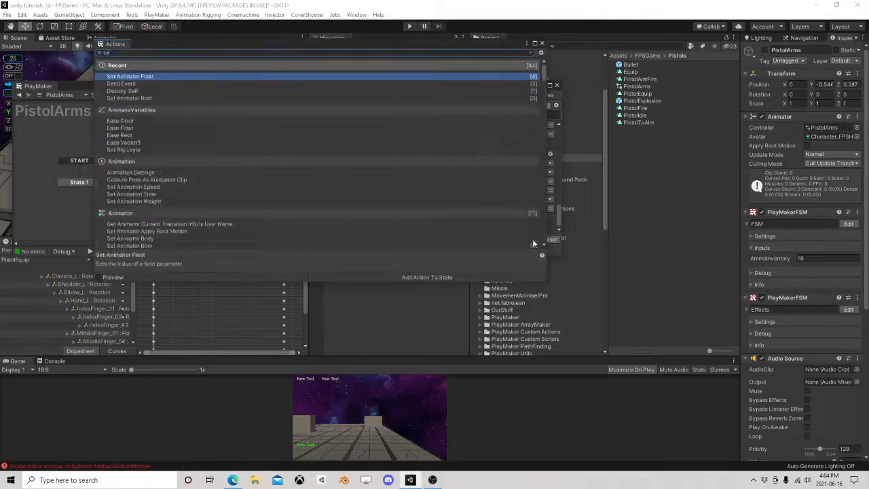
pyautogui.write('nd event')
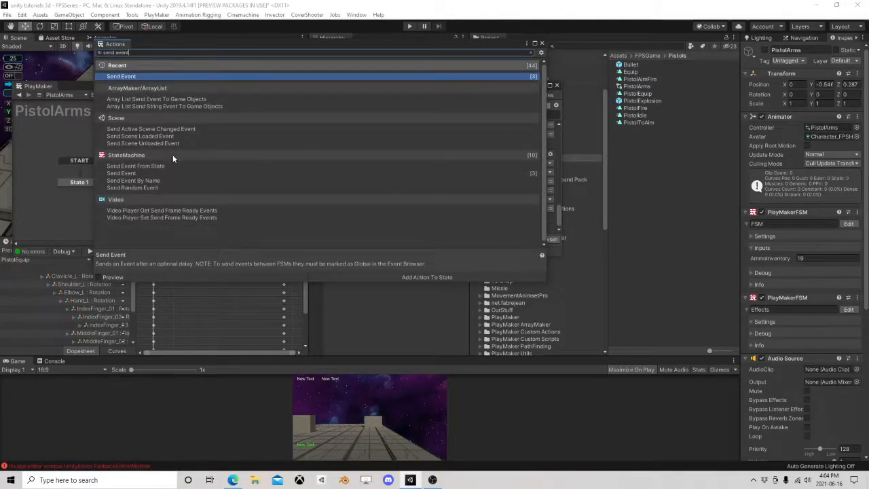
pyautogui.doubleClick(153, 173)
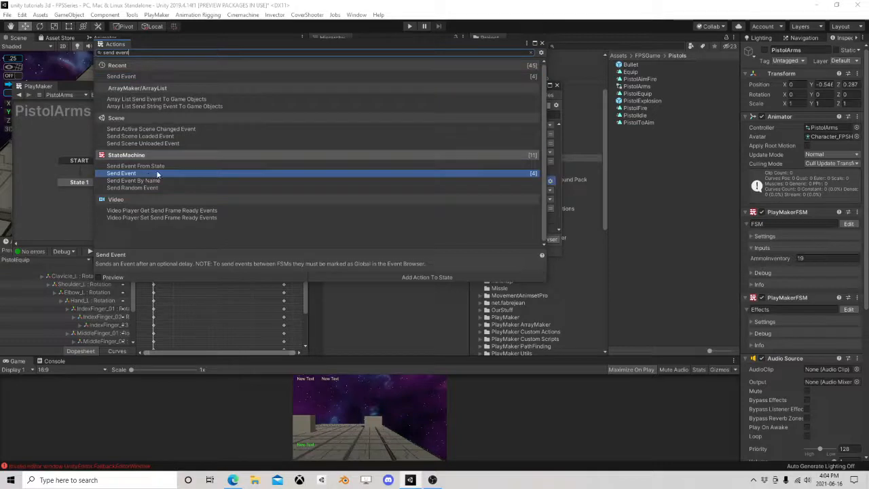
# Step: Target the new Send Event action at a Game Object FSM and specify the Crosshair object as its GameObject
pyautogui.click(542, 44)
pyautogui.click(491, 190)
pyautogui.click(513, 213)
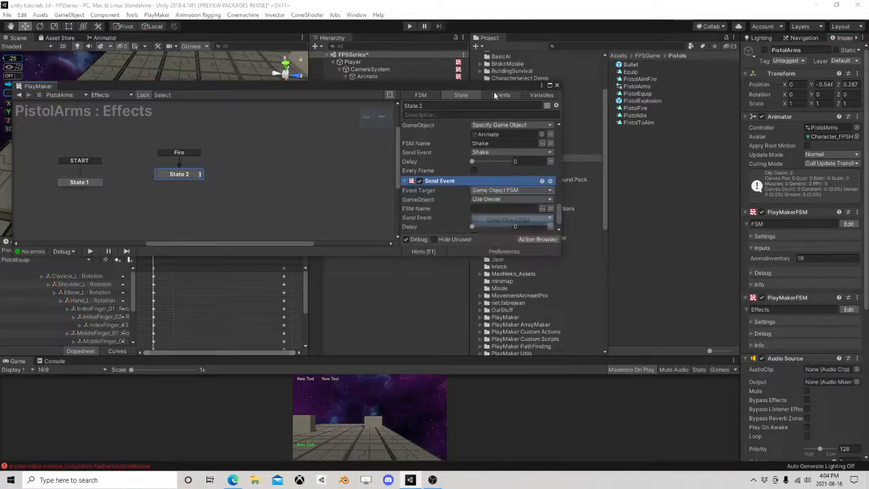
pyautogui.moveTo(500, 84); pyautogui.dragTo(273, 77)
pyautogui.click(283, 189)
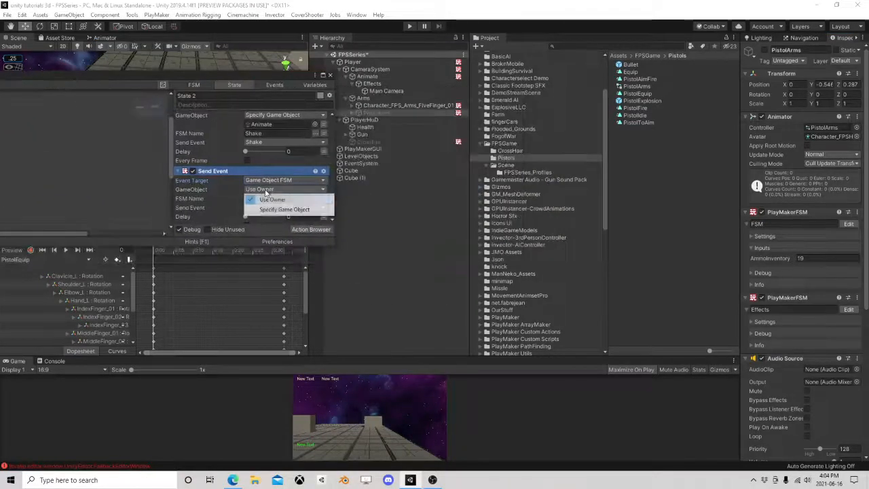
pyautogui.click(280, 206)
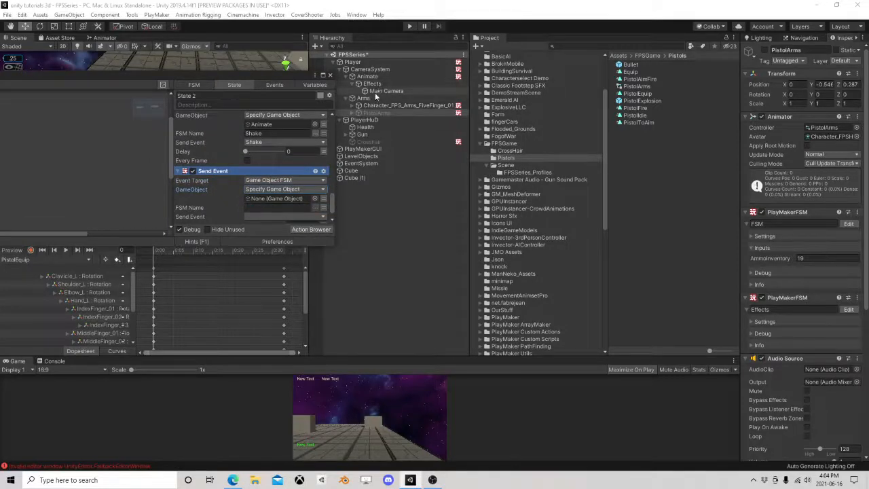
pyautogui.moveTo(369, 142); pyautogui.dragTo(280, 199)
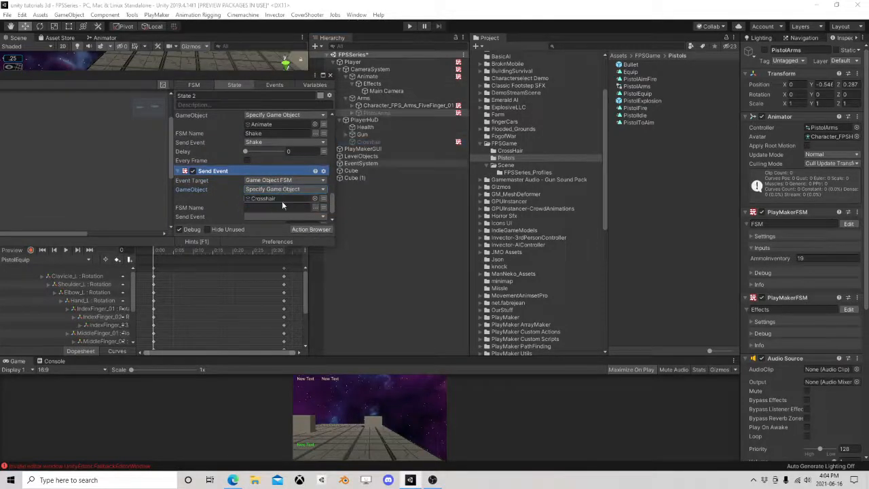
# Step: Set the Crosshair Send Event's FSM name to FSM and its event to Shoot, and close the FSM editor
pyautogui.click(317, 208)
pyautogui.click(343, 215)
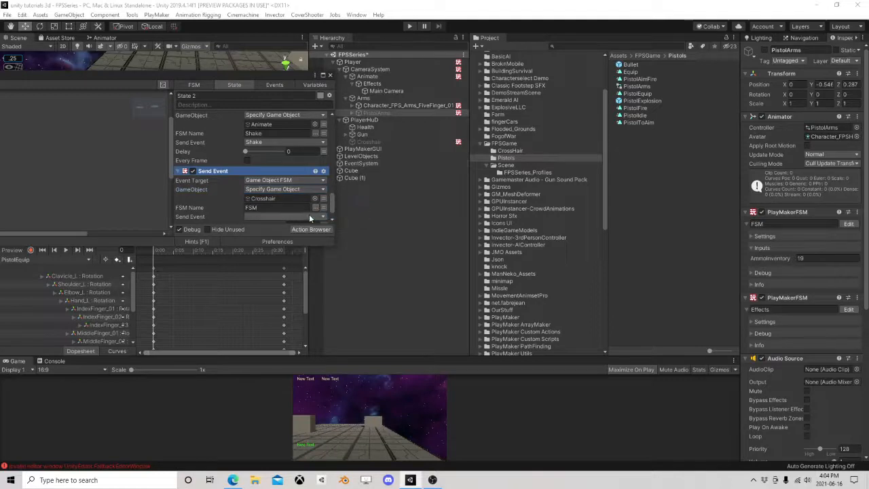
pyautogui.click(309, 216)
pyautogui.click(288, 237)
pyautogui.scroll(-2, 283, 170)
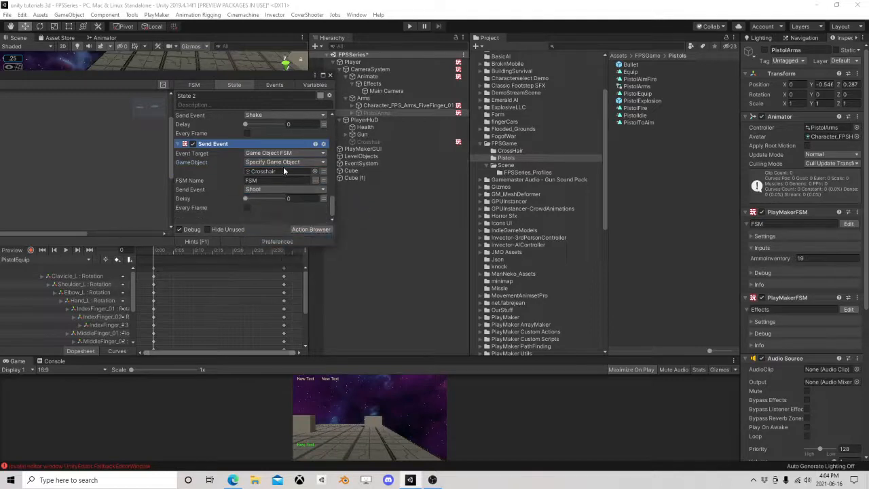
pyautogui.click(330, 76)
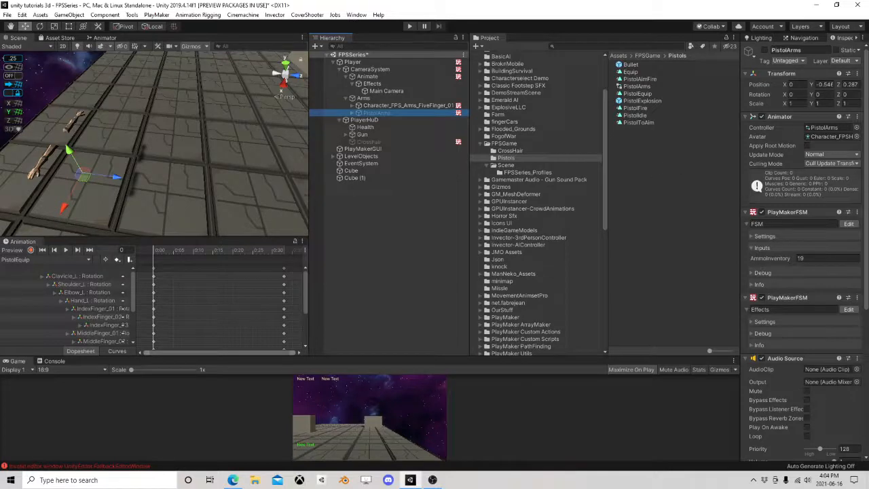
# Step: Reopen the PistolArms Effects FSM and examine how State 2's actions create the bullet, compute its target and aim it with Look At
pyautogui.click(849, 309)
pyautogui.click(176, 169)
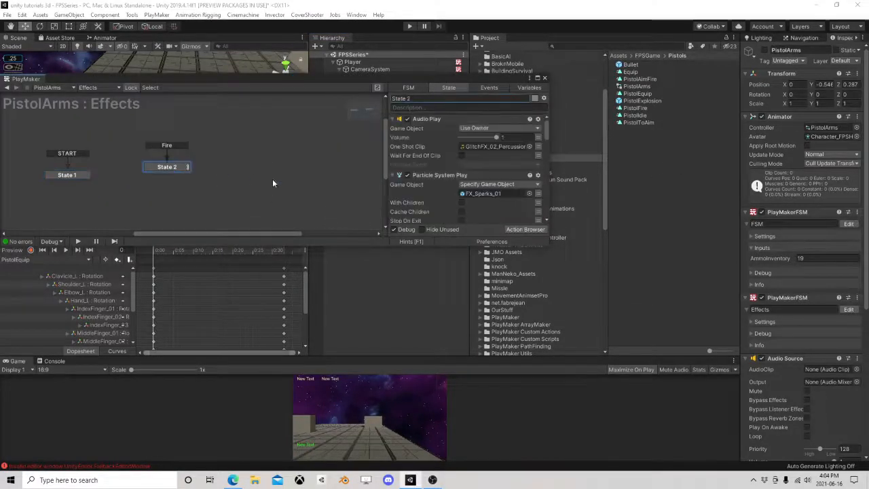
pyautogui.scroll(-3, 431, 179)
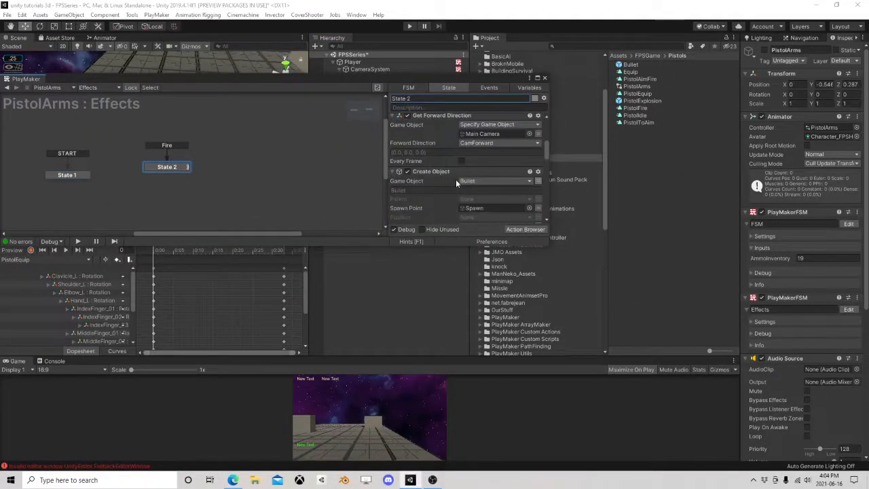
pyautogui.scroll(-4, 461, 178)
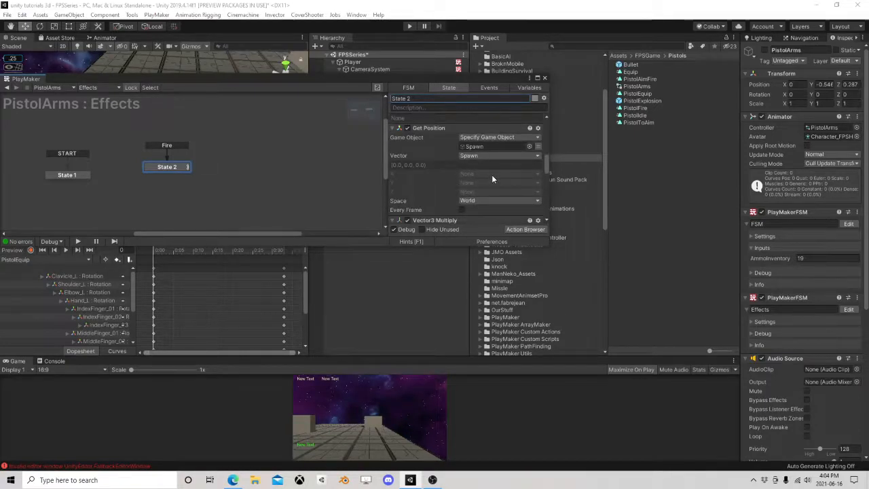
pyautogui.scroll(-2, 493, 174)
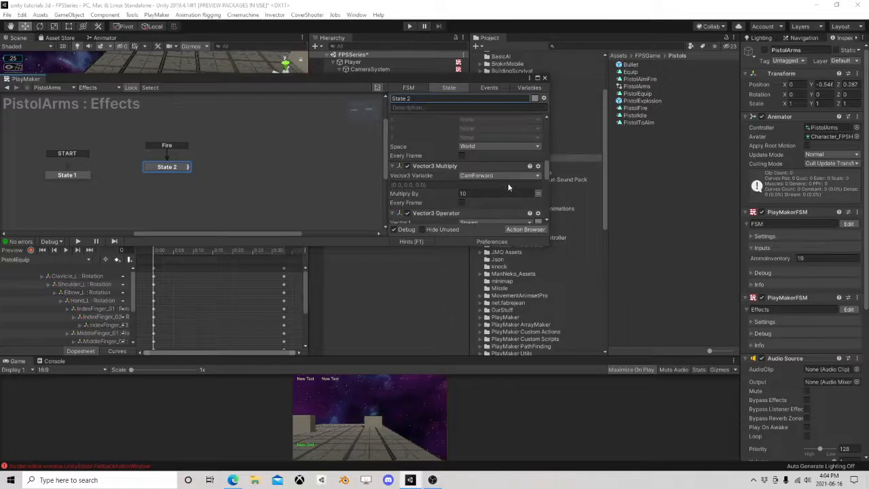
pyautogui.scroll(-3, 520, 180)
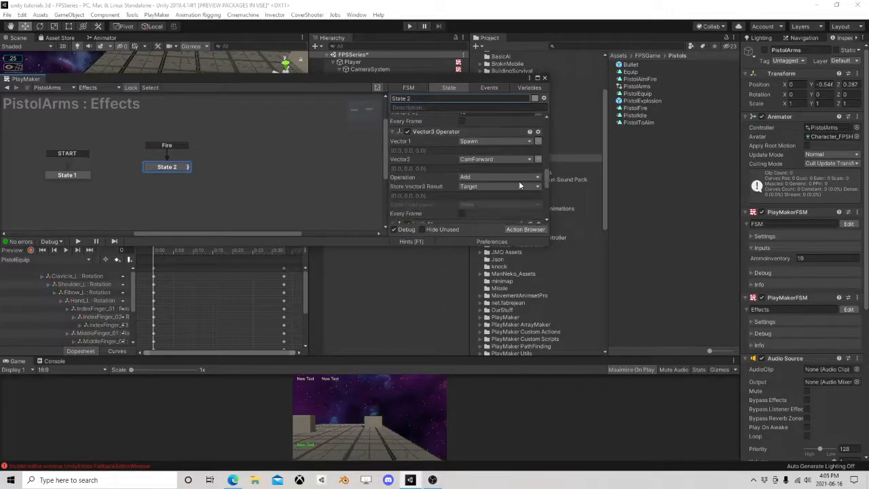
pyautogui.scroll(3, 518, 190)
pyautogui.scroll(3, 511, 176)
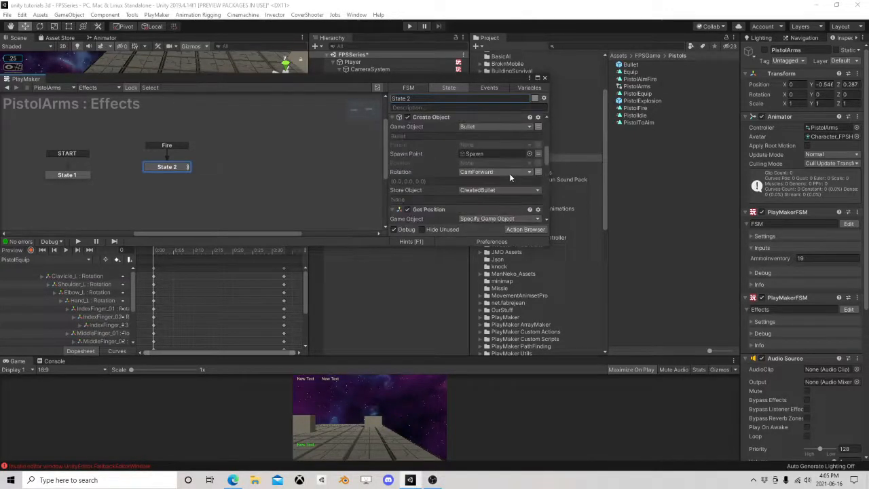
pyautogui.scroll(-5, 508, 172)
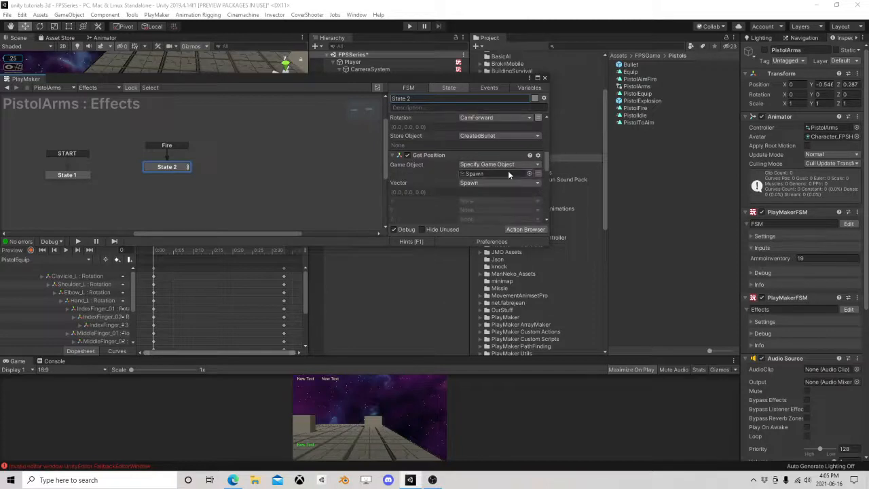
pyautogui.scroll(-2, 499, 170)
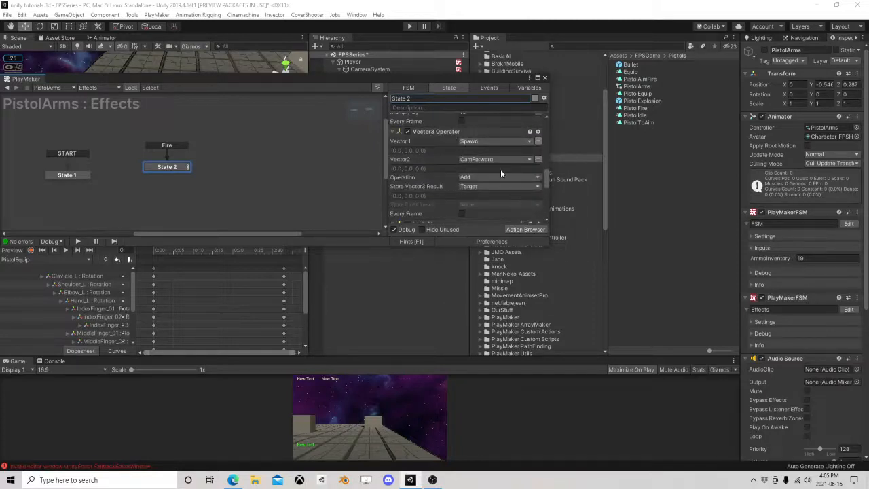
pyautogui.scroll(-2, 500, 169)
pyautogui.scroll(4, 500, 170)
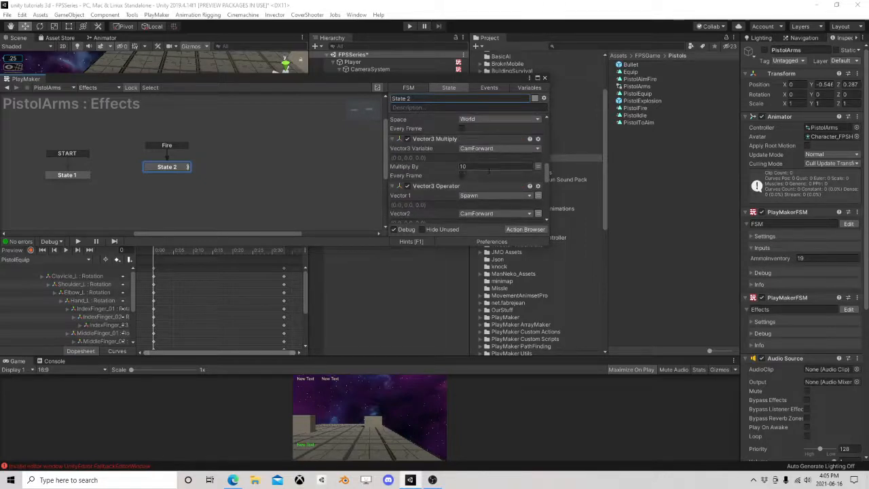
pyautogui.scroll(3, 488, 171)
pyautogui.scroll(-6, 487, 168)
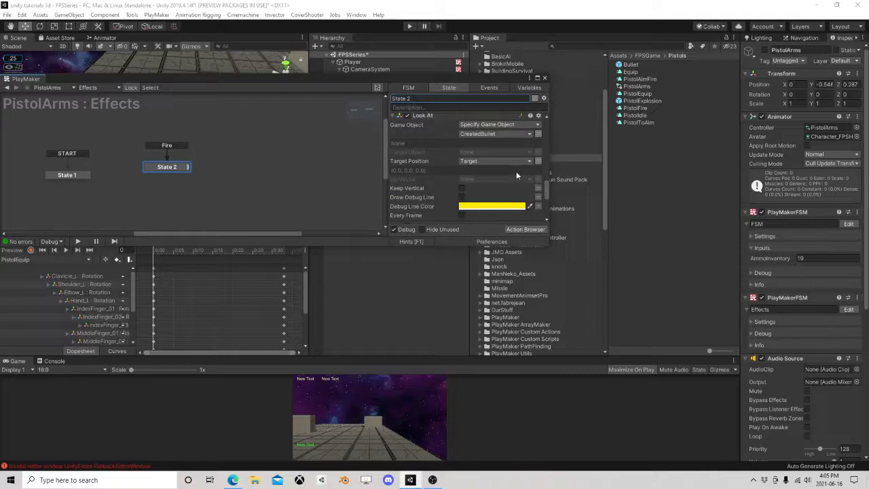
pyautogui.moveTo(412, 163)
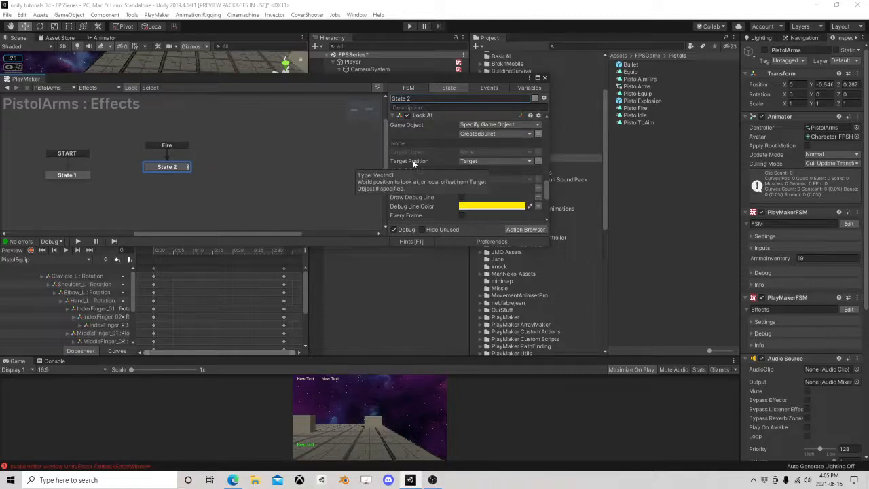
pyautogui.scroll(2, 479, 163)
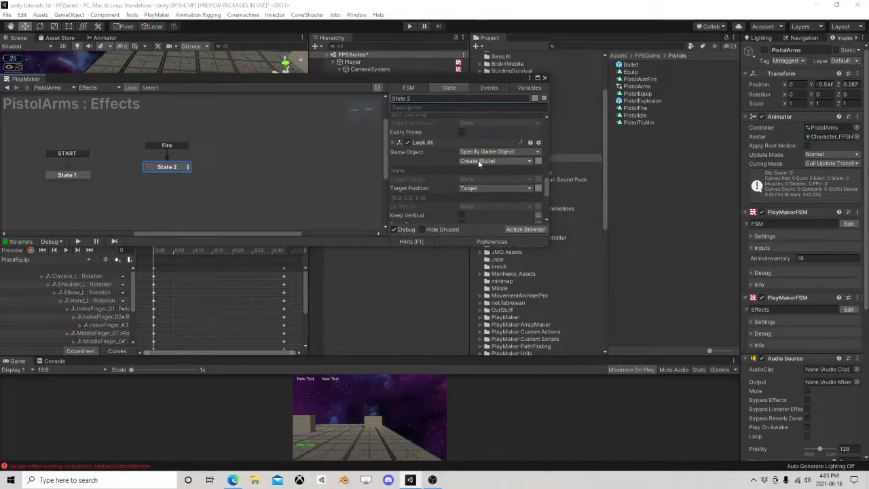
# Step: Add a Random Float action to State 2 of the Effects FSM
pyautogui.click(524, 229)
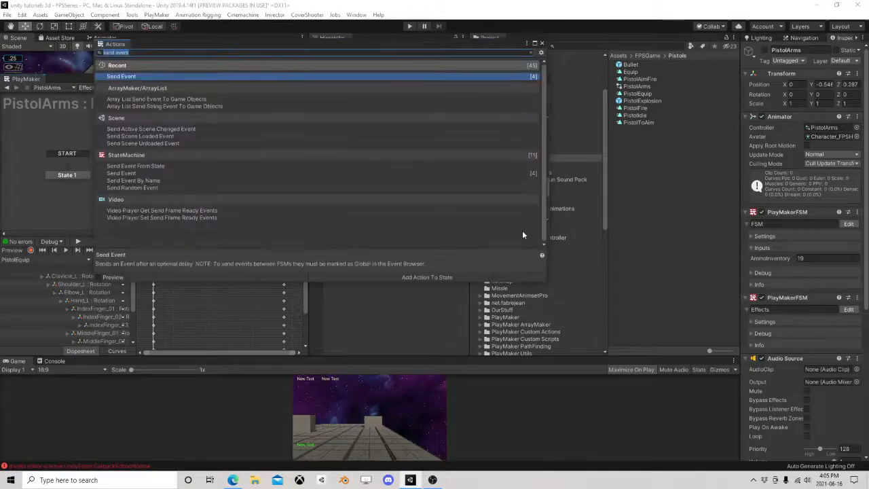
pyautogui.write('random')
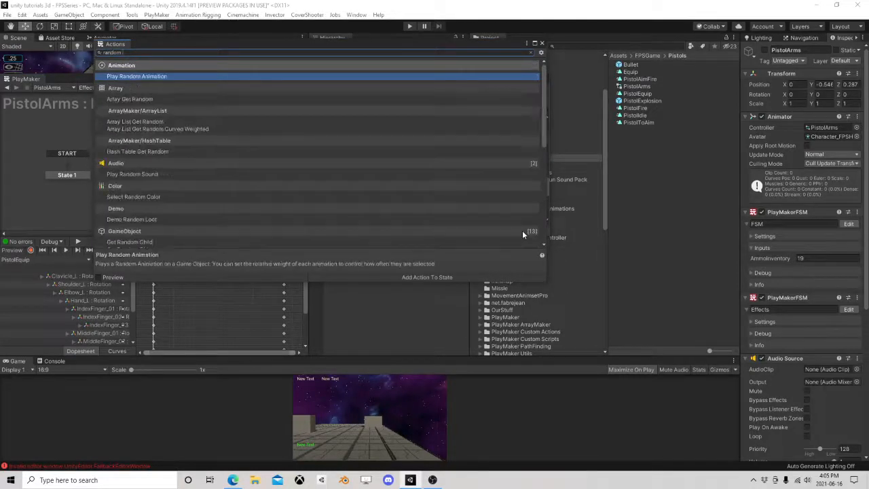
pyautogui.write(' float')
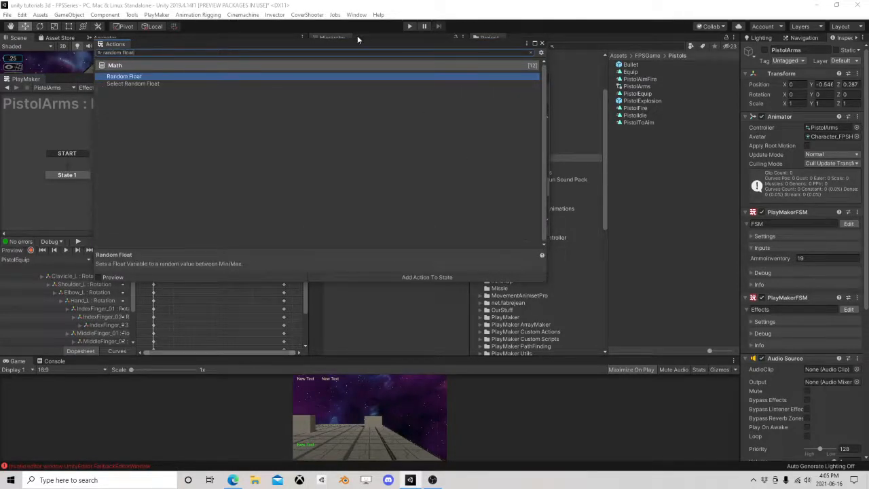
pyautogui.doubleClick(129, 78)
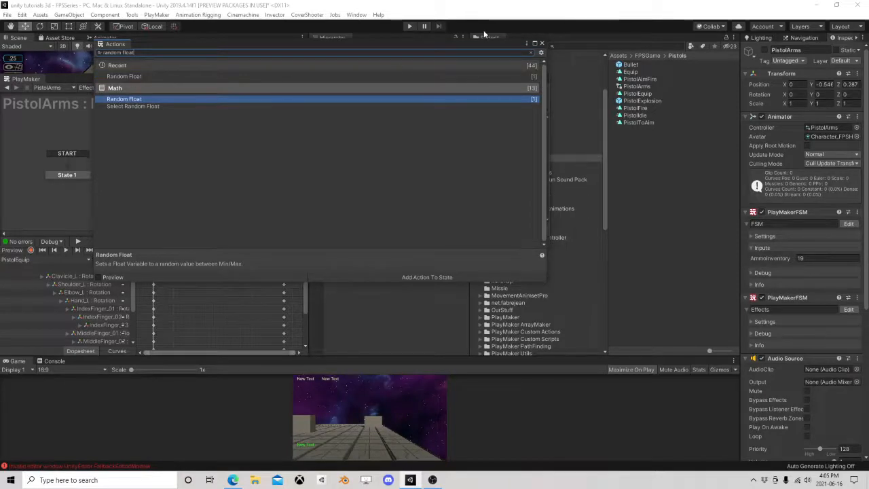
pyautogui.click(543, 43)
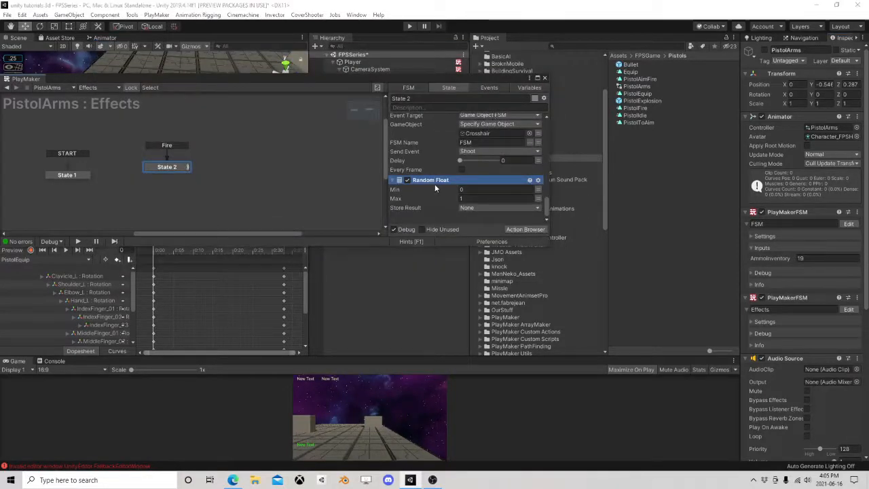
# Step: Move the Random Float action directly above Look At and set its Min to -2 and Max to 2
pyautogui.scroll(3, 438, 136)
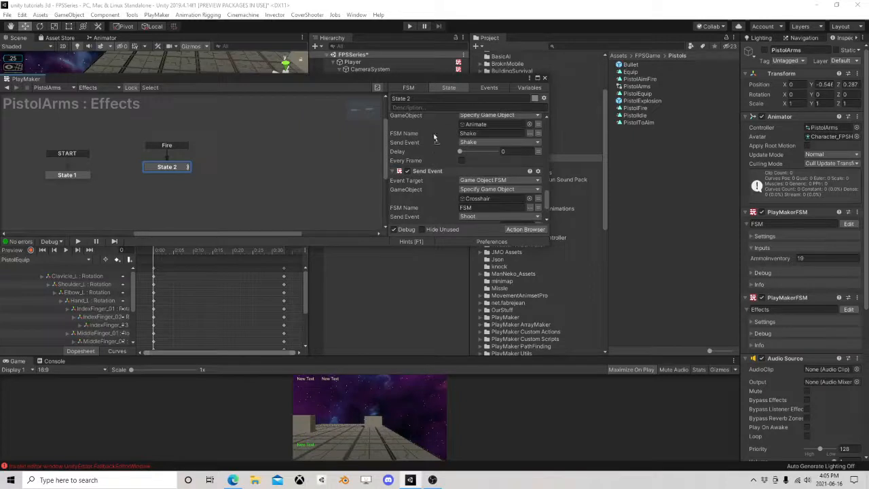
pyautogui.scroll(5, 435, 138)
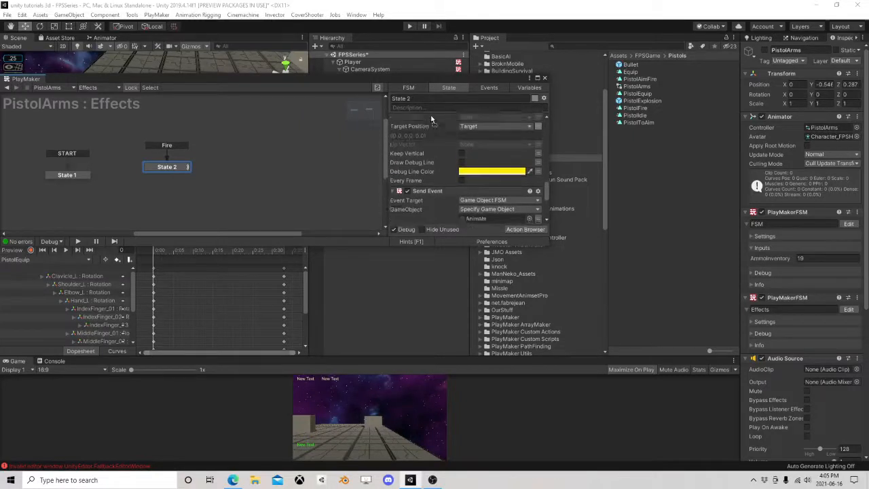
pyautogui.moveTo(431, 118); pyautogui.dragTo(437, 159)
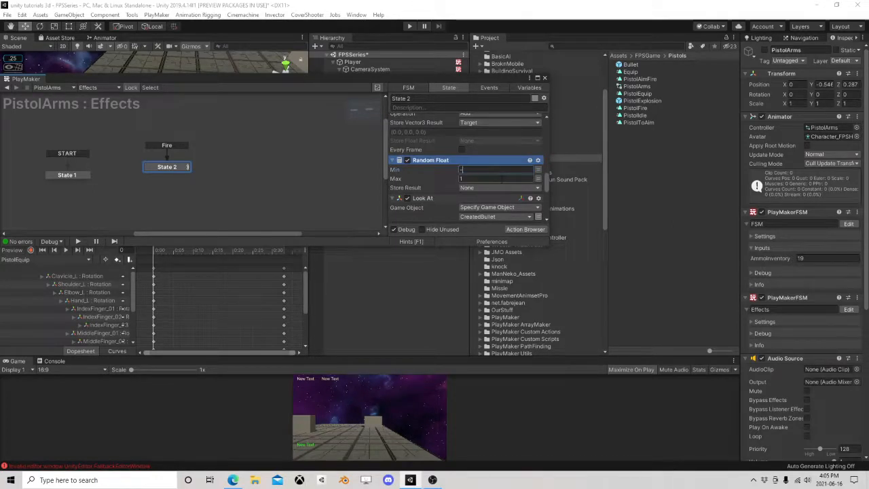
pyautogui.click(468, 178)
pyautogui.write('2')
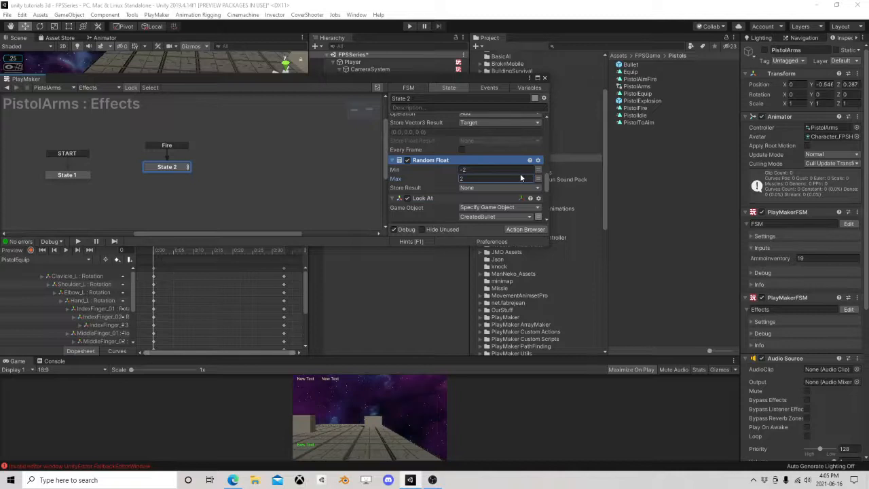
# Step: Remove the Random Float action from State 2
pyautogui.rightClick(429, 162)
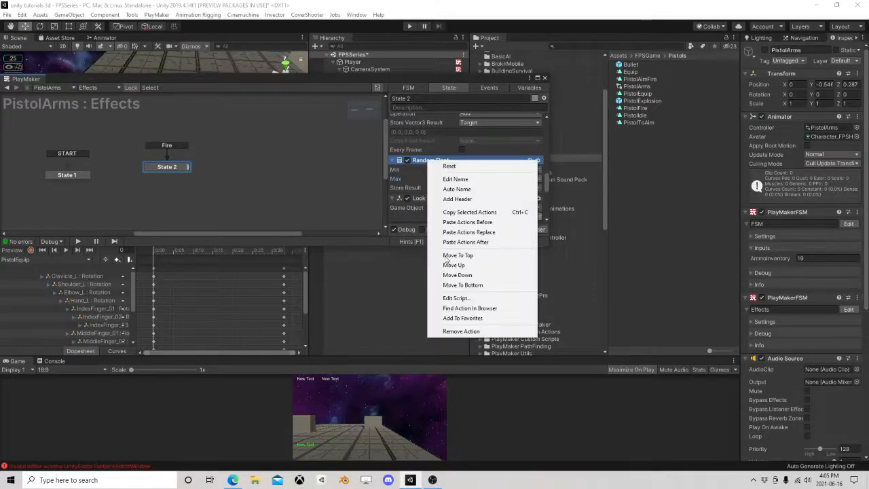
pyautogui.click(461, 332)
# Step: Insert a Get Animator Float action for the Crosshair's Animator directly above Look At in State 2 of the Effects FSM
pyautogui.moveTo(493, 82); pyautogui.dragTo(503, 153)
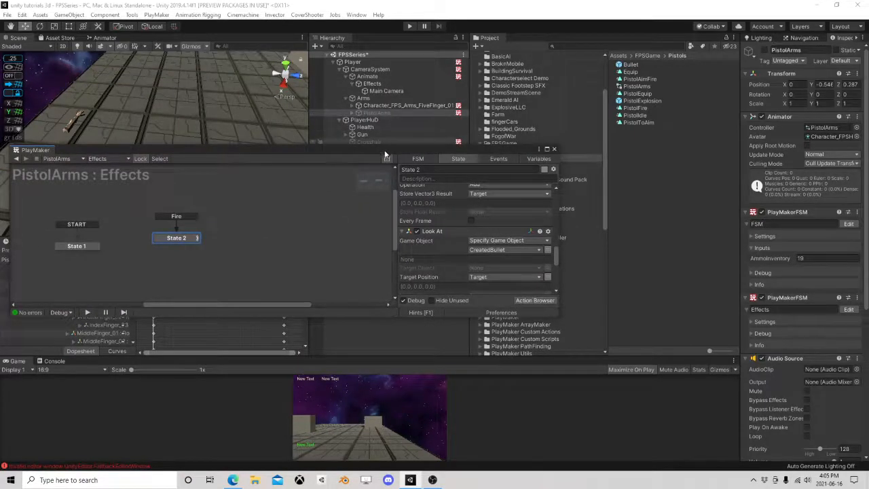
pyautogui.click(383, 143)
pyautogui.scroll(-2, 822, 263)
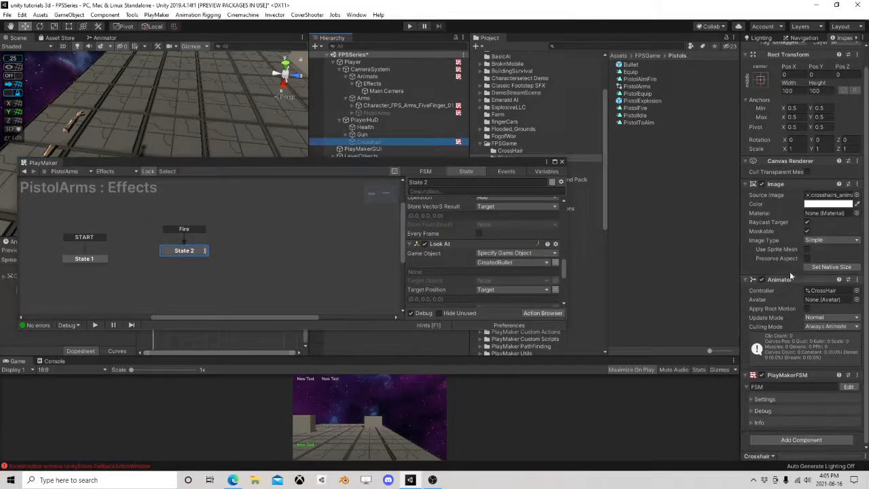
pyautogui.moveTo(453, 271); pyautogui.dragTo(453, 271)
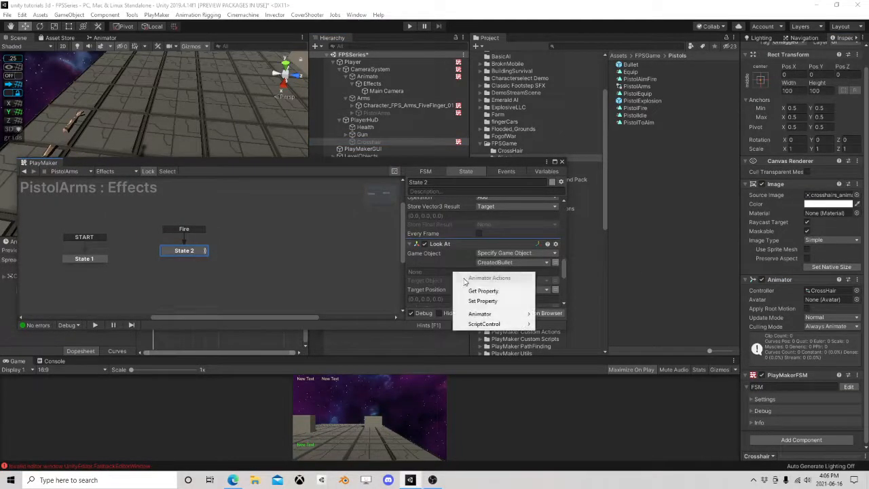
pyautogui.moveTo(484, 314)
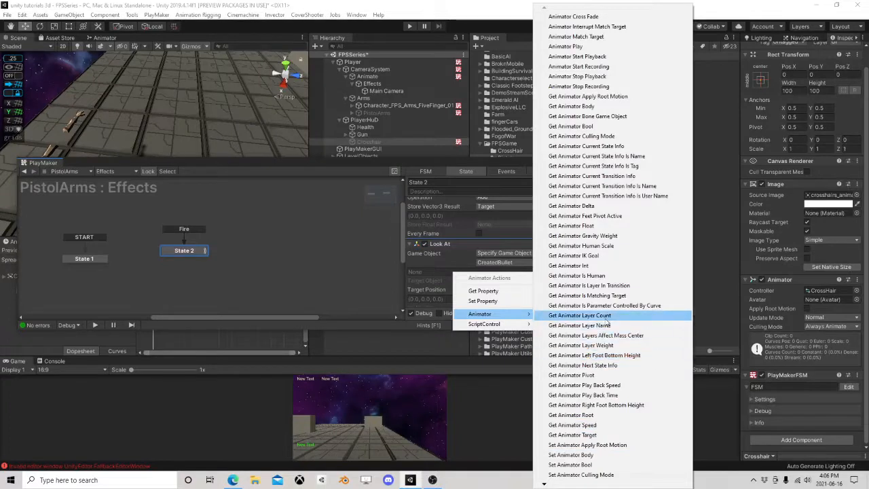
pyautogui.click(573, 225)
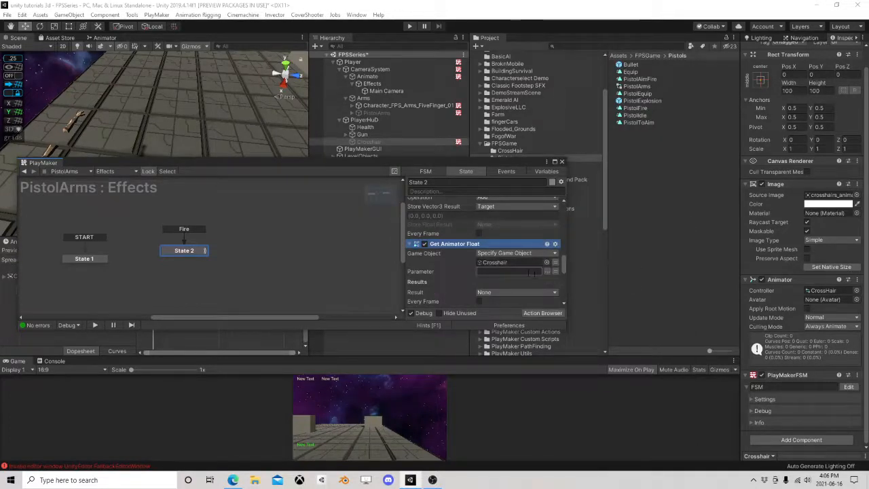
# Step: Set the Get Animator Float action's parameter to Aim
pyautogui.click(533, 273)
pyautogui.write('Aim')
pyautogui.scroll(-2, 476, 284)
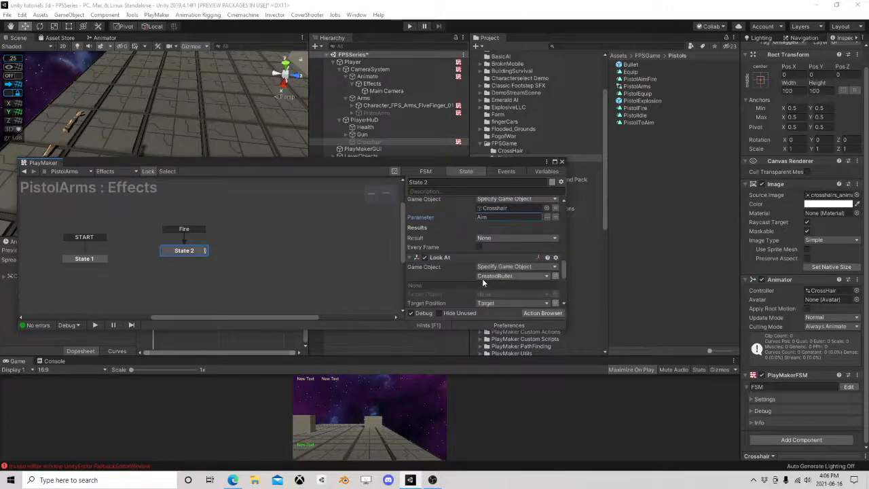
# Step: Store the Get Animator Float result in a new variable named Aim
pyautogui.click(495, 238)
pyautogui.write('A')
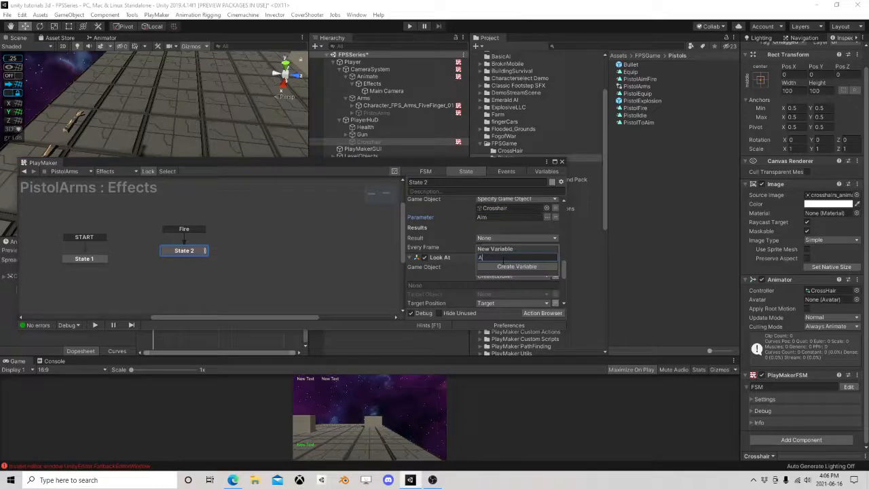
pyautogui.write('im')
pyautogui.click(504, 266)
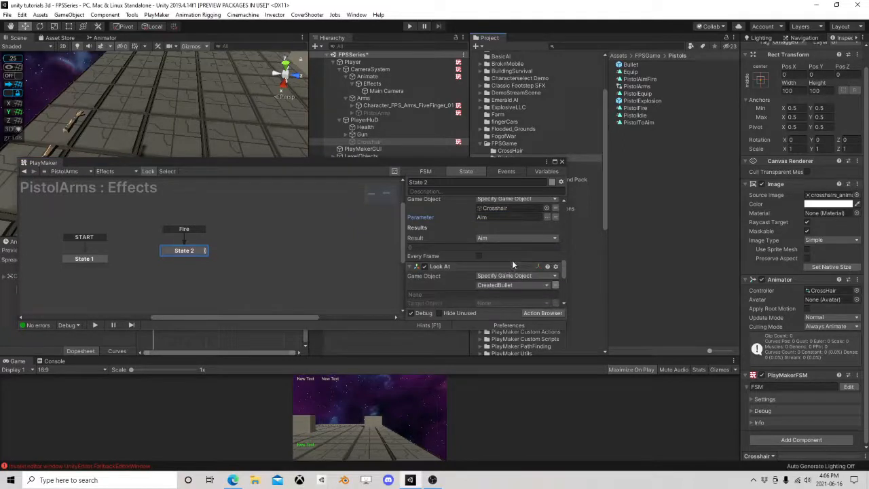
# Step: Insert a Random Float action between Get Animator Float and Look At in State 2
pyautogui.scroll(-2, 534, 291)
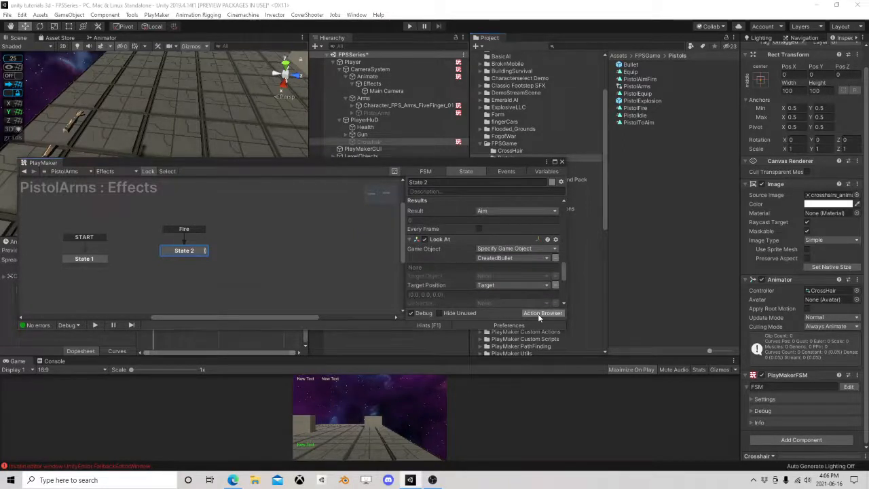
pyautogui.click(540, 313)
pyautogui.write('random flo')
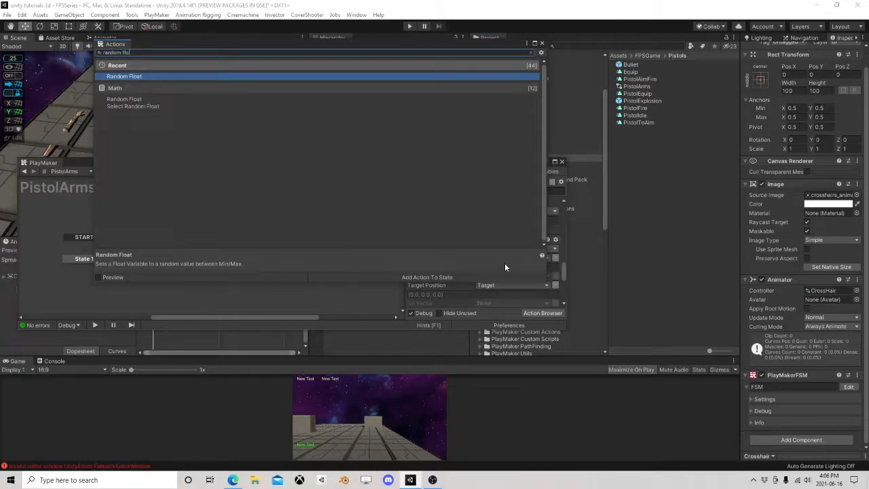
pyautogui.doubleClick(145, 78)
pyautogui.click(542, 44)
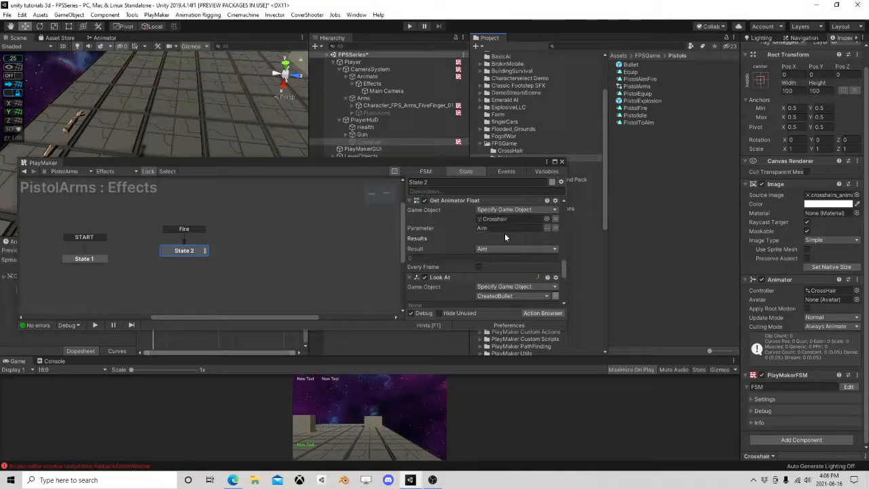
pyautogui.scroll(5, 504, 233)
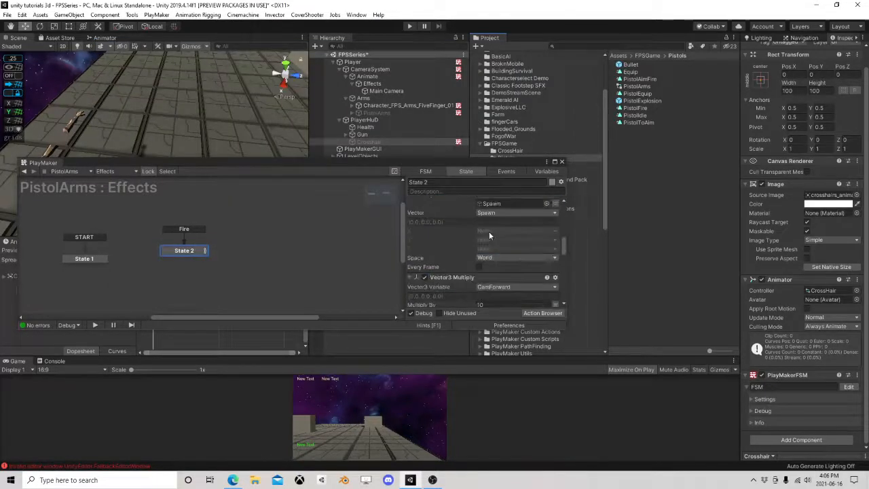
pyautogui.scroll(-3, 489, 235)
pyautogui.scroll(-5, 451, 231)
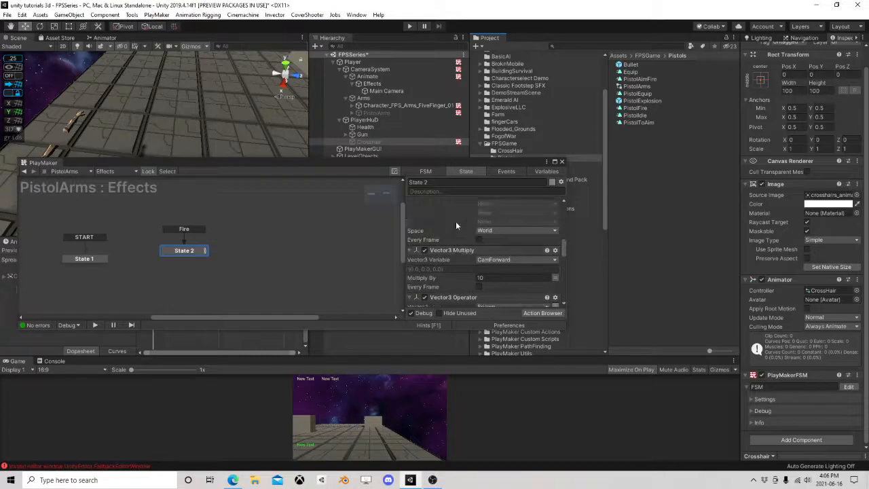
pyautogui.scroll(-5, 456, 224)
pyautogui.scroll(-3, 456, 230)
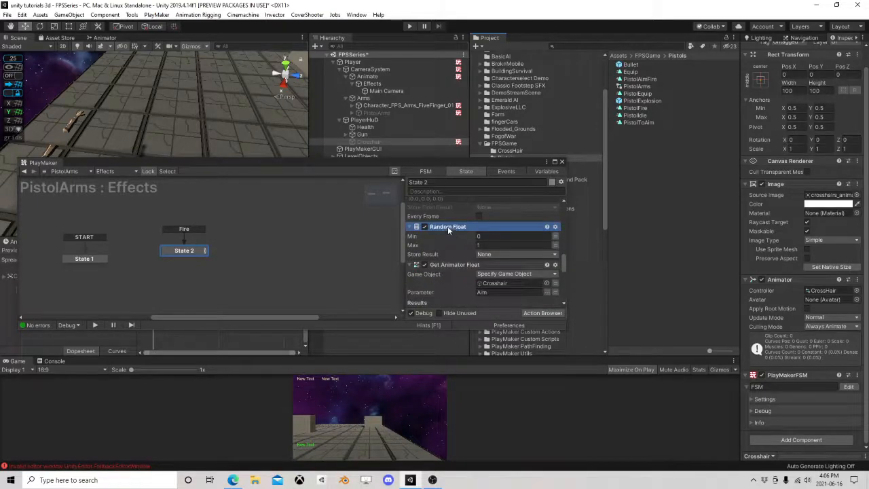
pyautogui.scroll(-1, 456, 298)
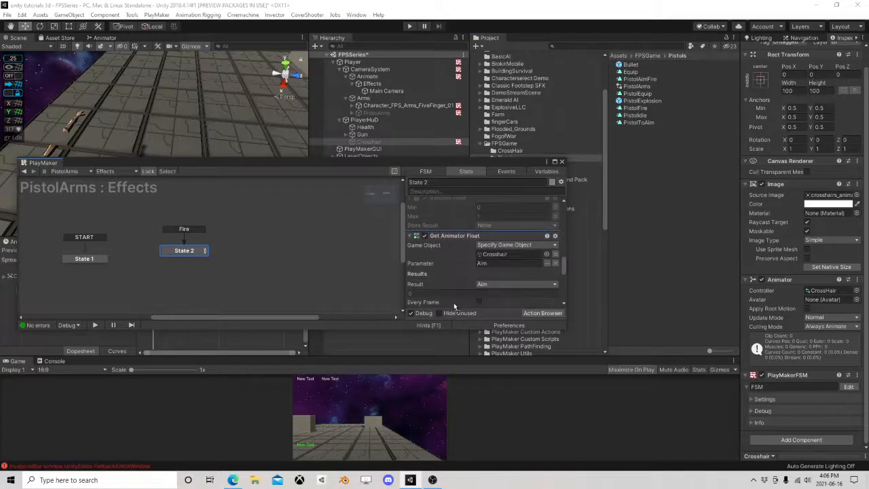
pyautogui.moveTo(455, 304); pyautogui.dragTo(455, 246)
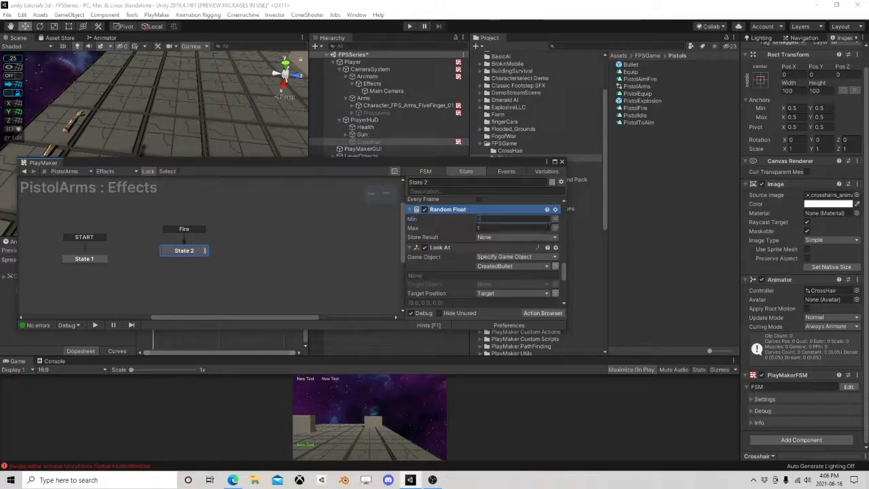
pyautogui.click(556, 219)
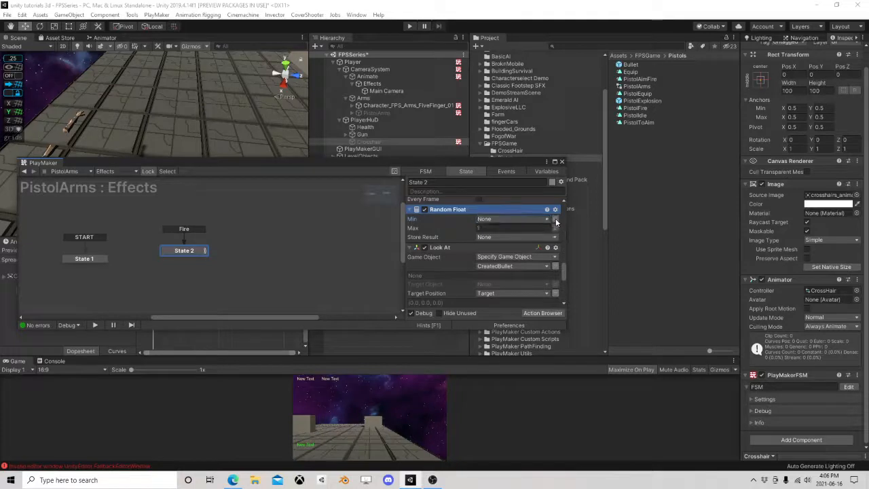
pyautogui.click(555, 219)
# Step: Add a Float Multiply action to State 2 of the Effects FSM
pyautogui.scroll(2, 485, 235)
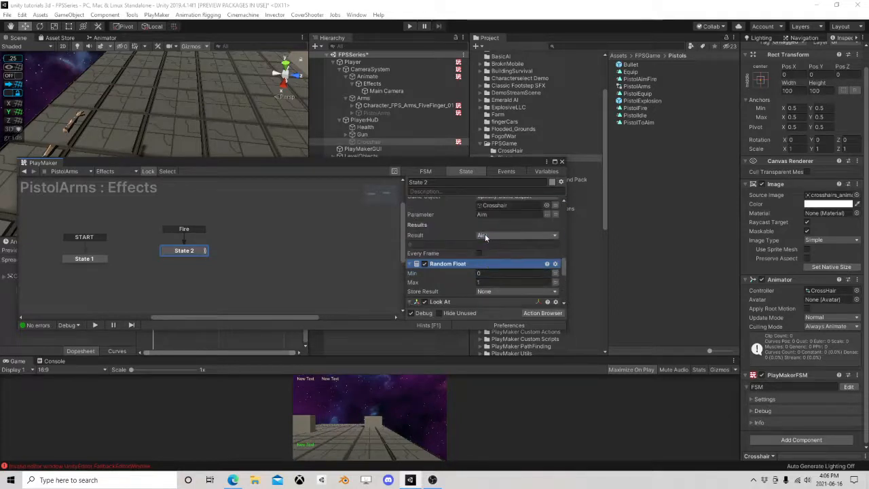
pyautogui.click(543, 315)
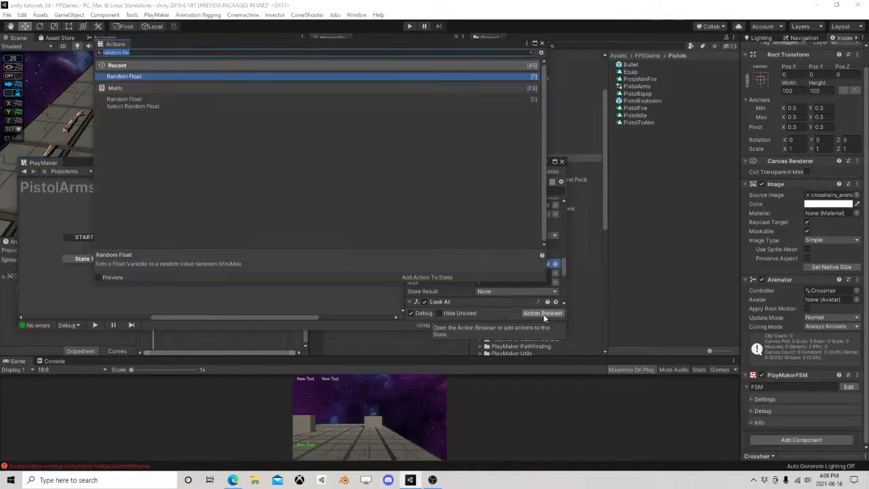
pyautogui.write('float')
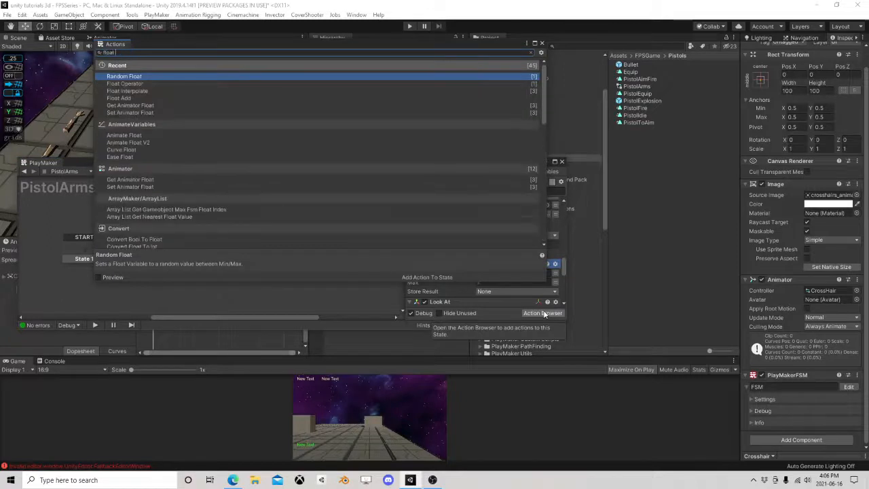
pyautogui.write(' mul')
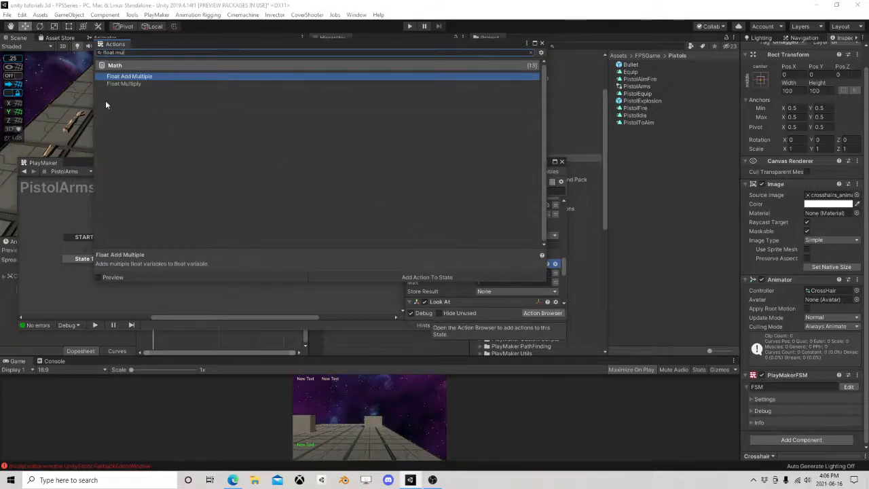
pyautogui.doubleClick(124, 83)
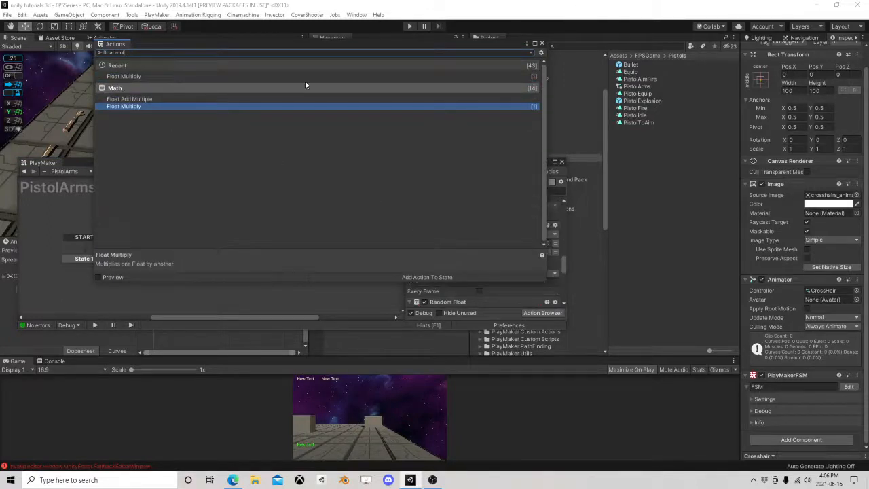
pyautogui.click(542, 44)
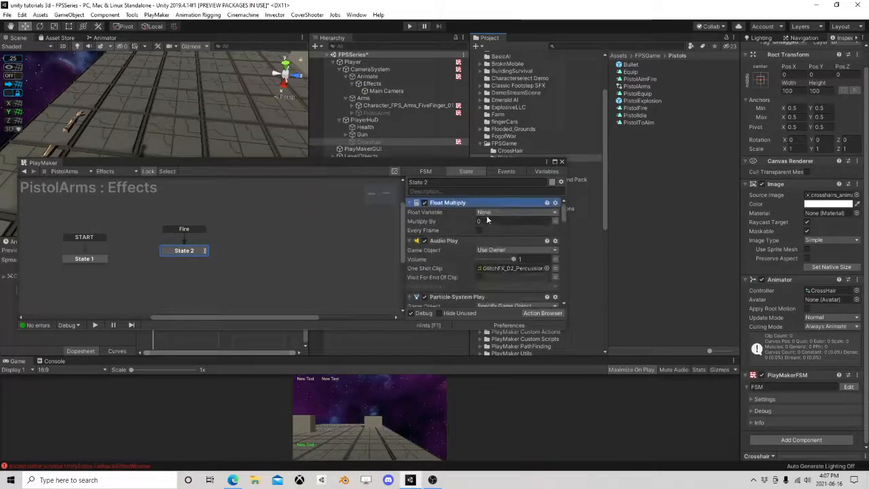
# Step: Move the Float Multiply action between Get Animator Float and Random Float
pyautogui.scroll(-4, 476, 311)
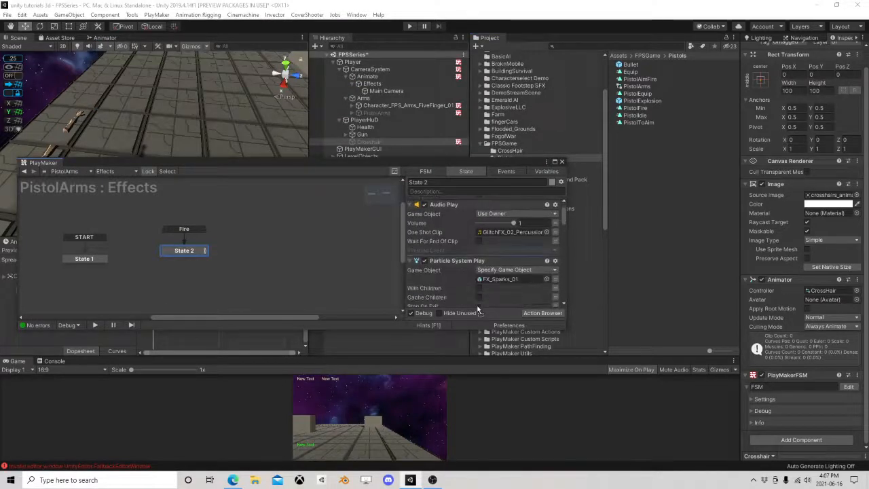
pyautogui.scroll(-5, 475, 309)
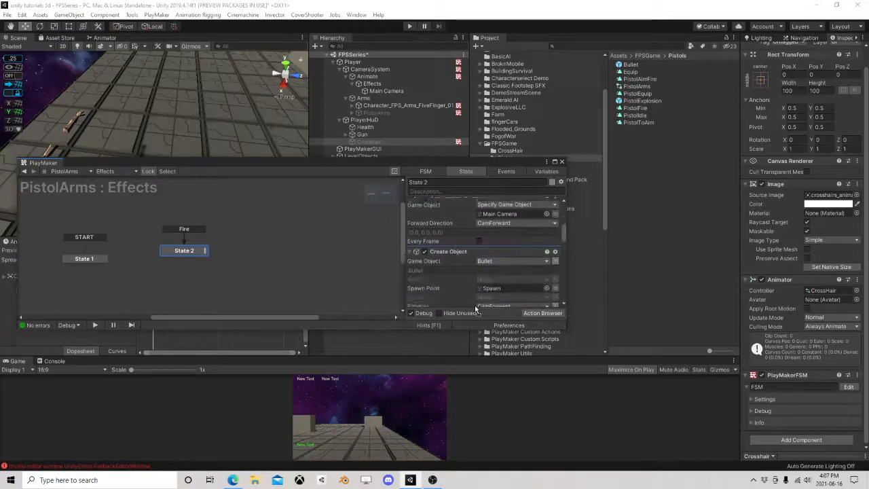
pyautogui.scroll(-6, 475, 309)
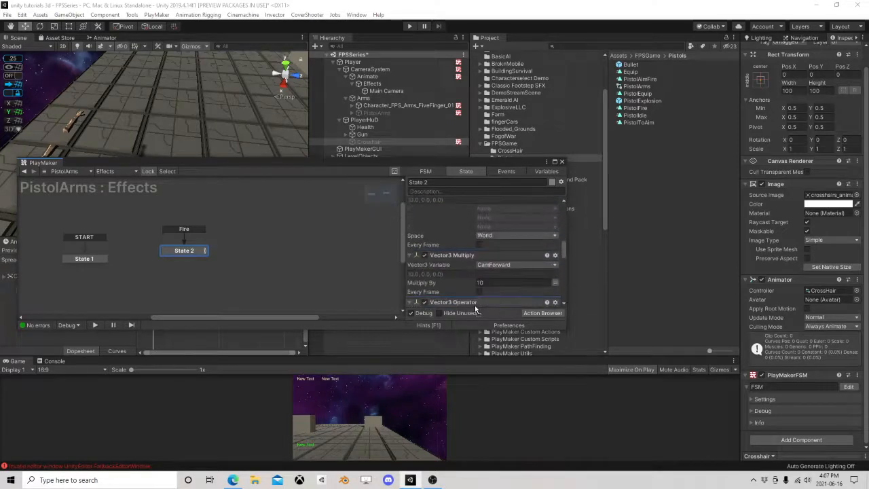
pyautogui.scroll(-6, 476, 307)
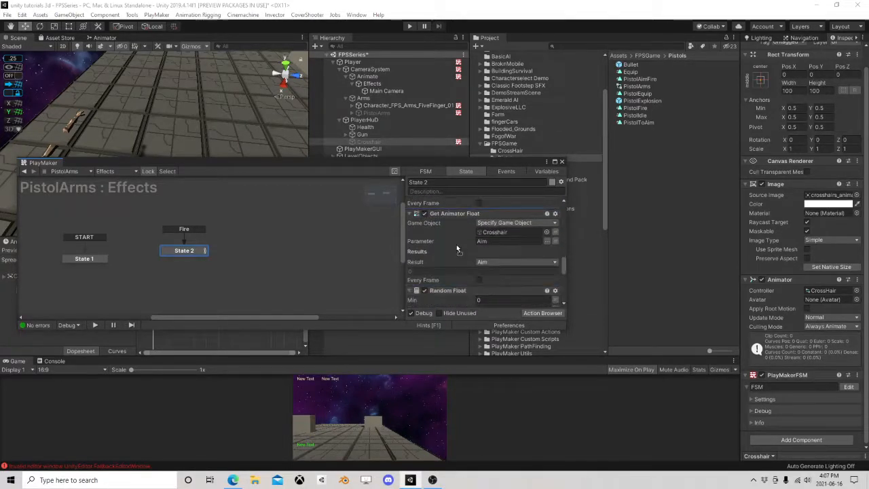
pyautogui.moveTo(460, 276); pyautogui.dragTo(459, 286)
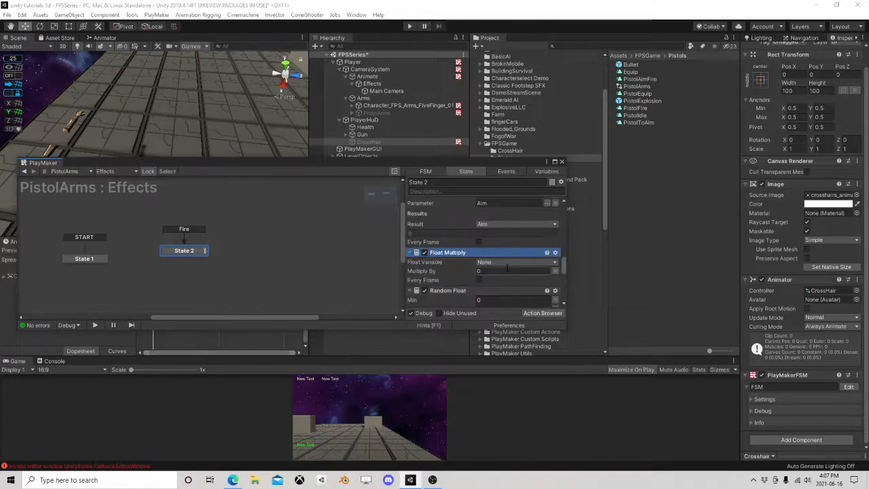
# Step: Set Float Multiply's Float Variable to Aim and its Multiply By value to 4
pyautogui.scroll(1, 507, 268)
pyautogui.click(492, 288)
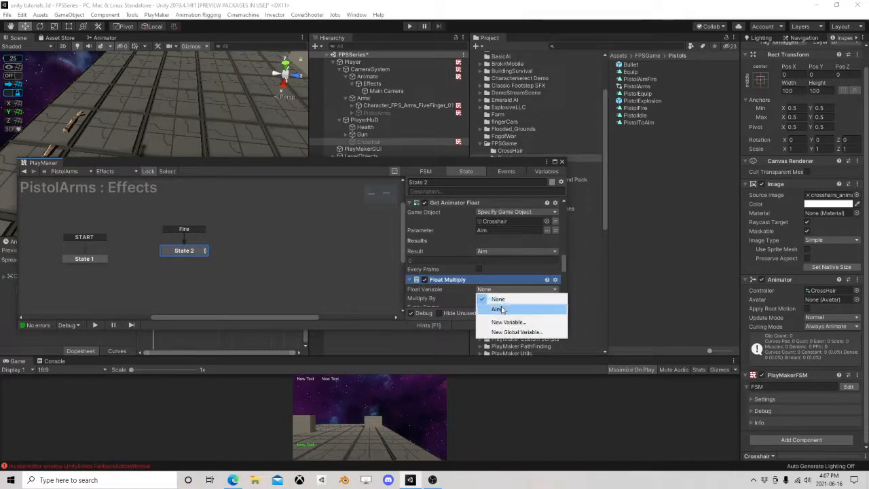
pyautogui.click(498, 307)
pyautogui.scroll(-1, 507, 278)
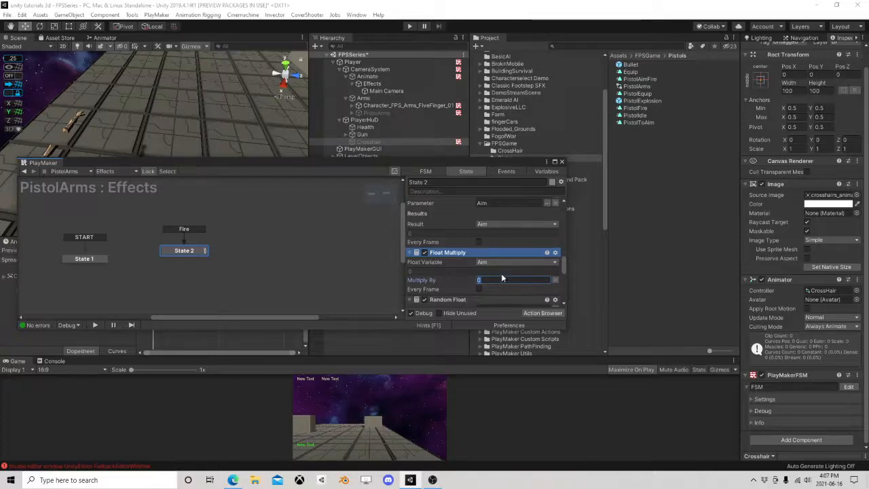
pyautogui.write('8')
pyautogui.press('BackSpace')
pyautogui.write('4')
# Step: Set the Random Float action's Max to the Aim variable
pyautogui.scroll(-1, 515, 265)
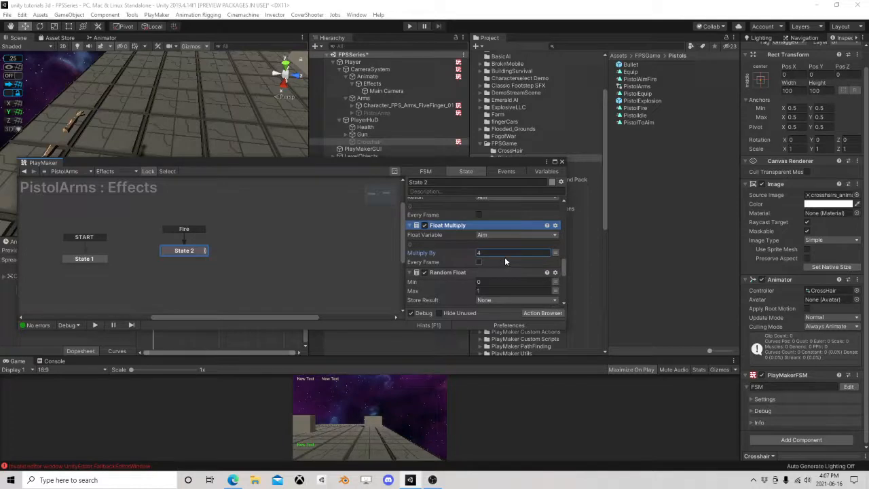
pyautogui.scroll(-1, 505, 257)
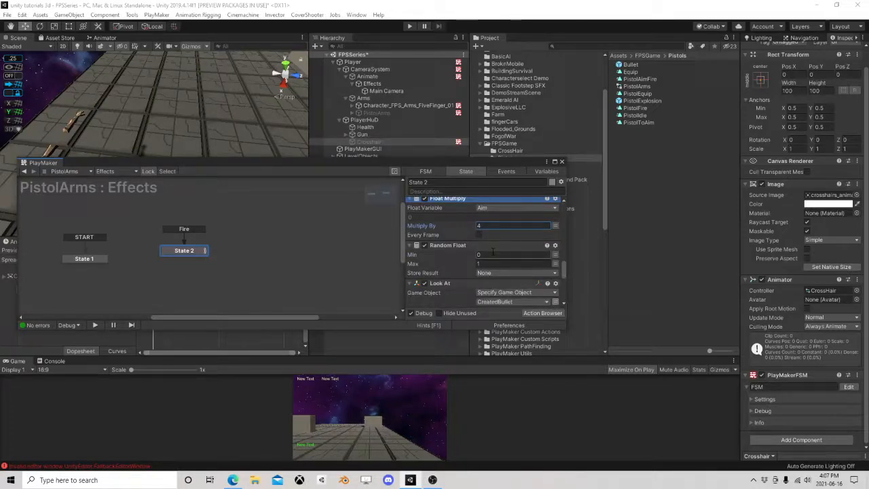
pyautogui.click(556, 264)
pyautogui.click(520, 264)
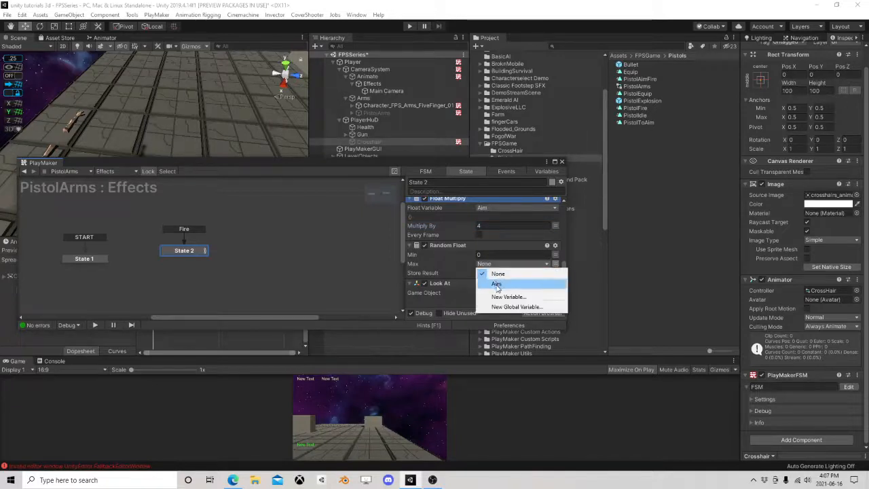
pyautogui.click(497, 284)
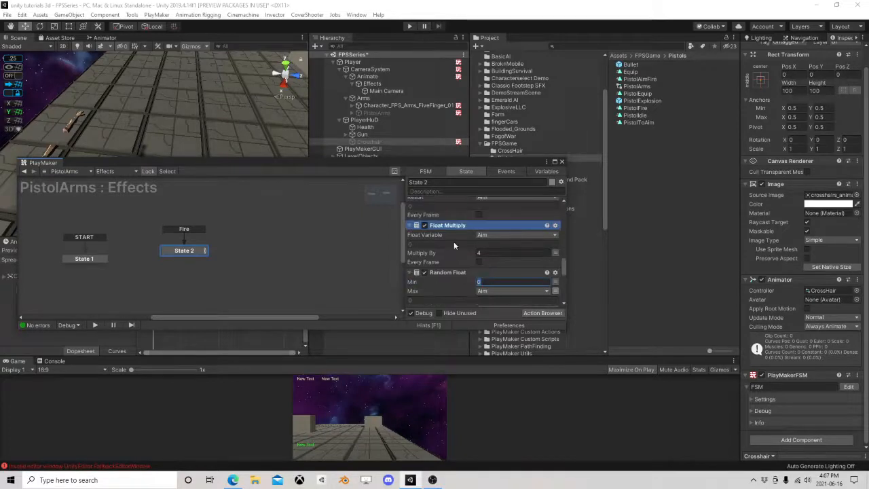
pyautogui.scroll(2, 451, 251)
pyautogui.rightClick(451, 225)
pyautogui.click(470, 278)
pyautogui.rightClick(457, 273)
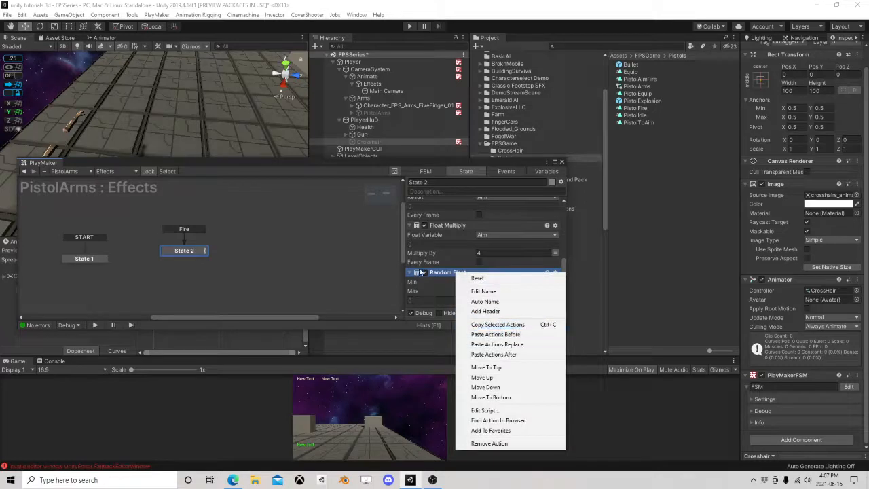
pyautogui.click(445, 276)
pyautogui.rightClick(452, 227)
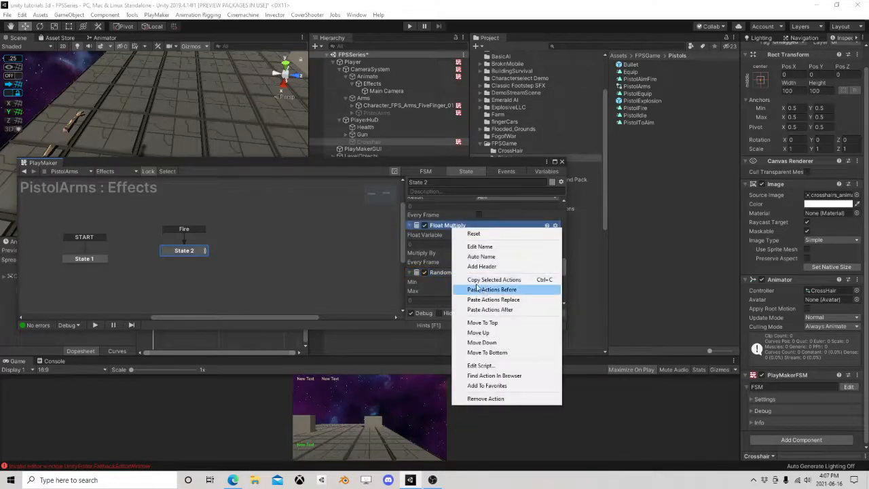
pyautogui.click(469, 280)
pyautogui.rightClick(465, 275)
# Step: Insert a Float Operator action directly above Float Multiply in State 2
pyautogui.click(534, 313)
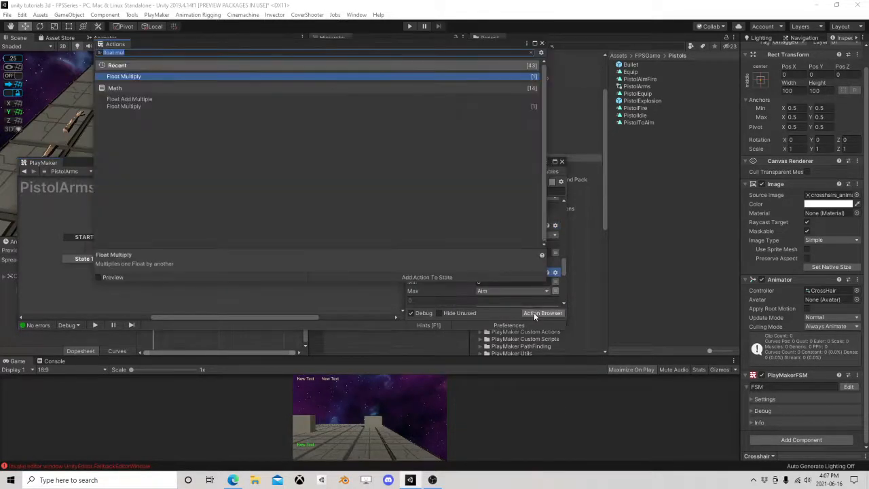
pyautogui.write('float op')
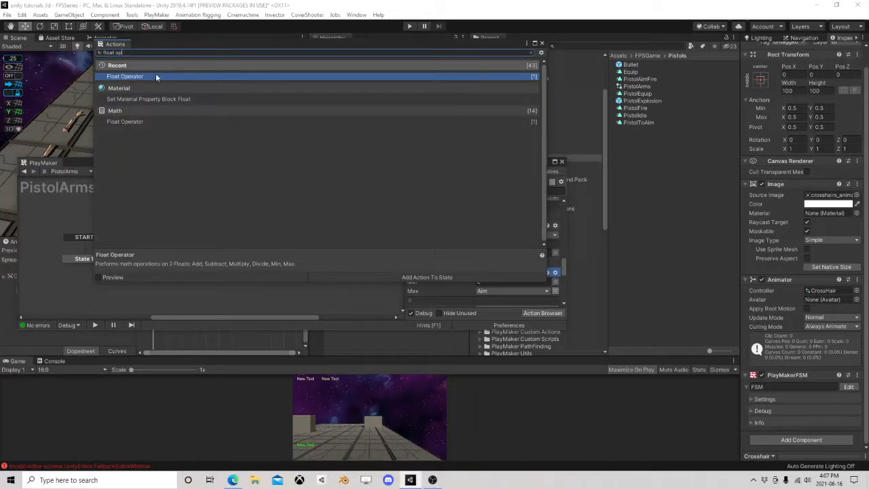
pyautogui.doubleClick(160, 76)
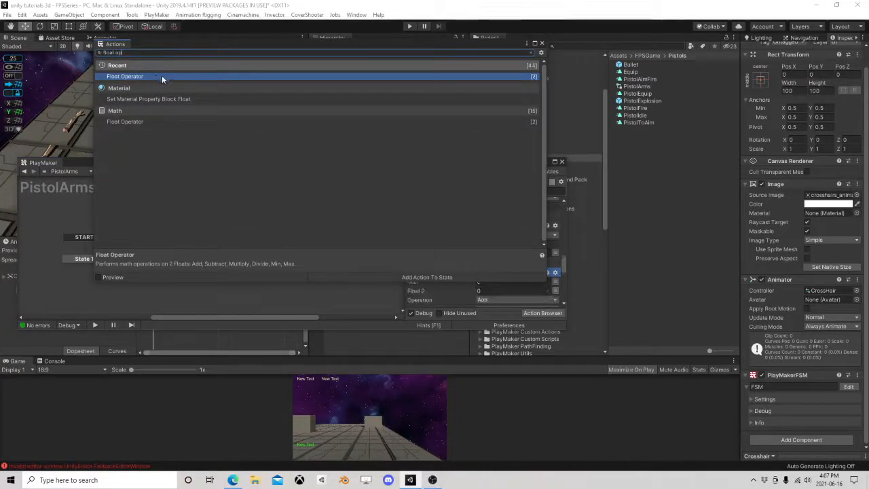
pyautogui.click(541, 44)
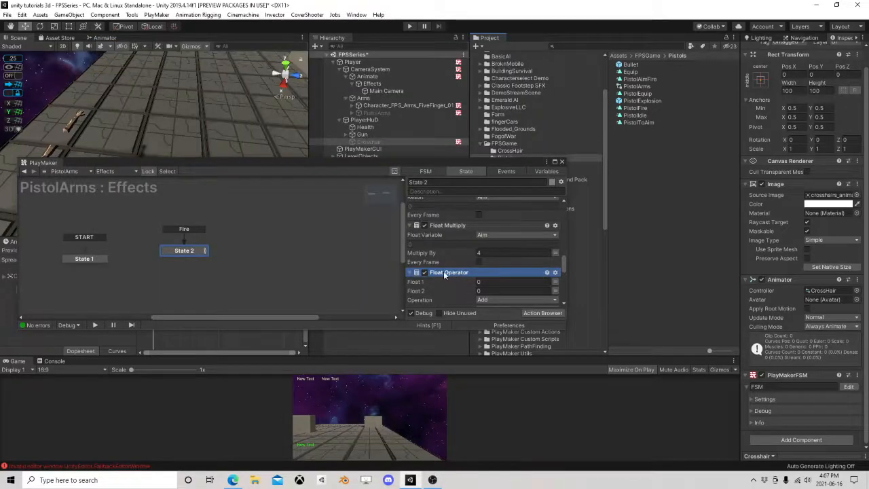
pyautogui.moveTo(445, 274); pyautogui.dragTo(473, 253)
# Step: Set Float Operator's Float 1 to the Aim variable, Float 2 to -1 and the operation to Multiply
pyautogui.click(556, 235)
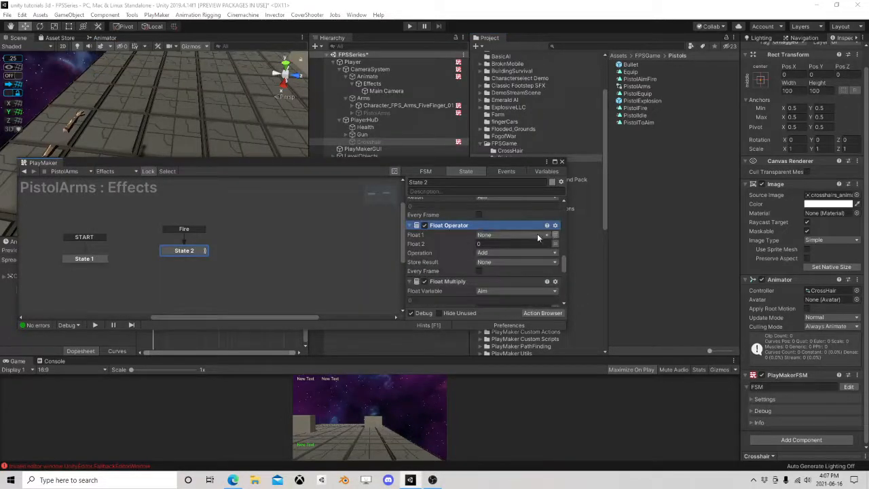
pyautogui.click(537, 234)
pyautogui.click(503, 252)
pyautogui.click(528, 253)
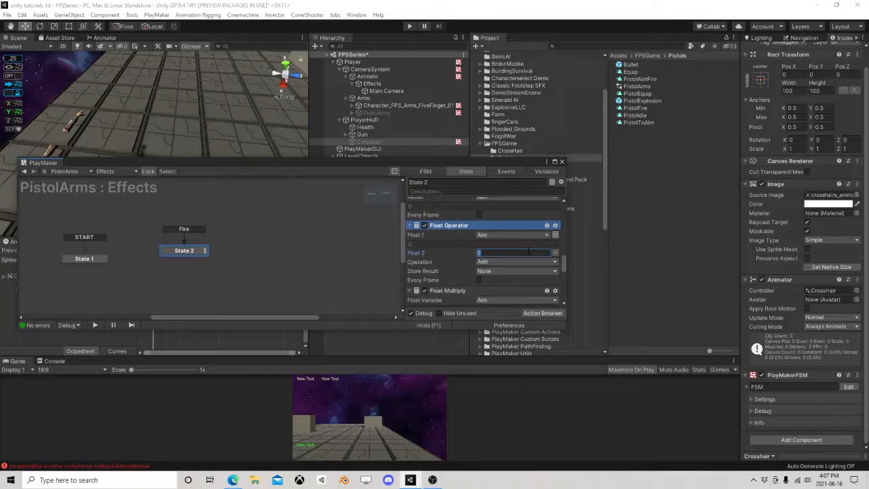
pyautogui.click(507, 262)
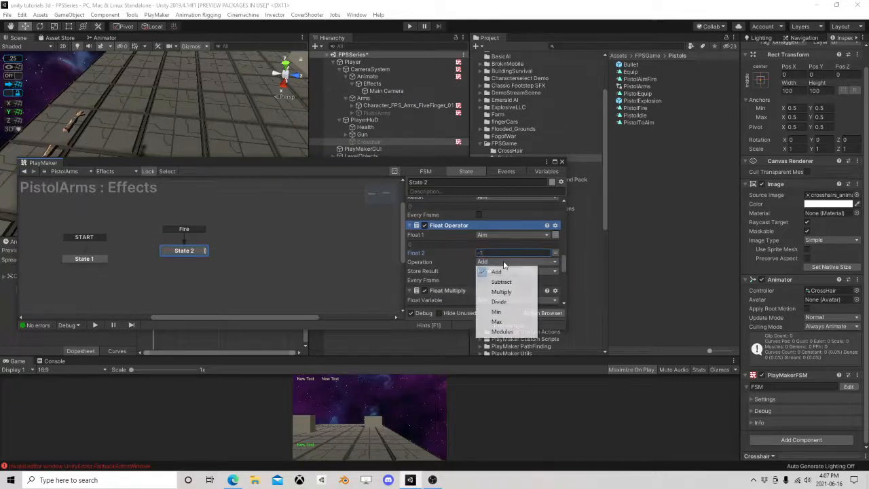
pyautogui.click(501, 293)
# Step: Store the Float Operator result in a new float variable named NegAim
pyautogui.click(503, 271)
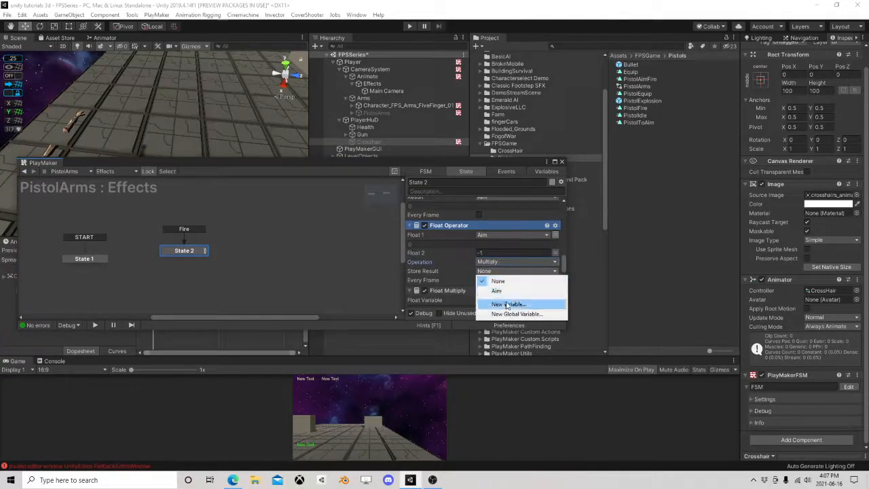
pyautogui.click(509, 304)
pyautogui.write('Neg')
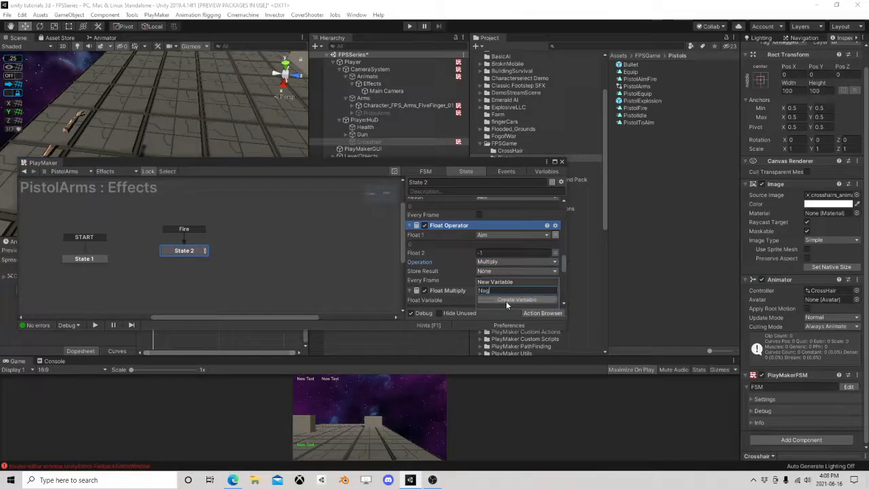
pyautogui.write('Aim')
pyautogui.click(506, 301)
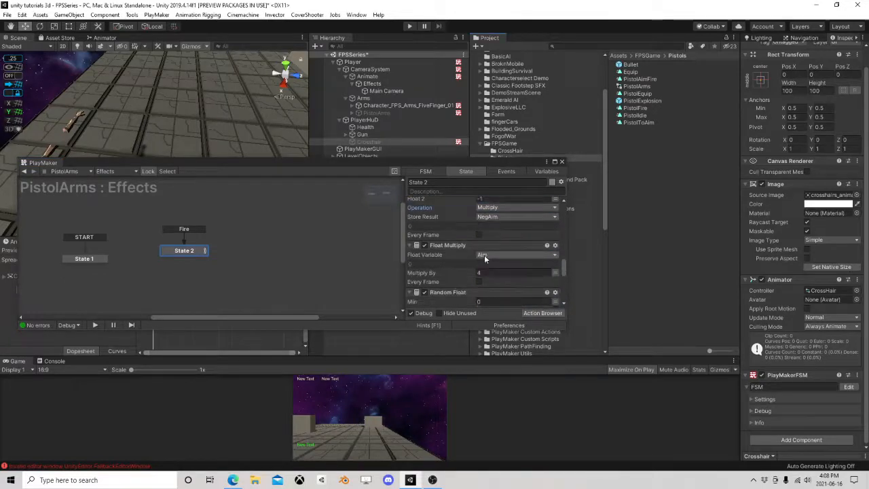
# Step: Set Random Float's Min to NegAim and store its result in a new variable named X
pyautogui.scroll(-3, 506, 259)
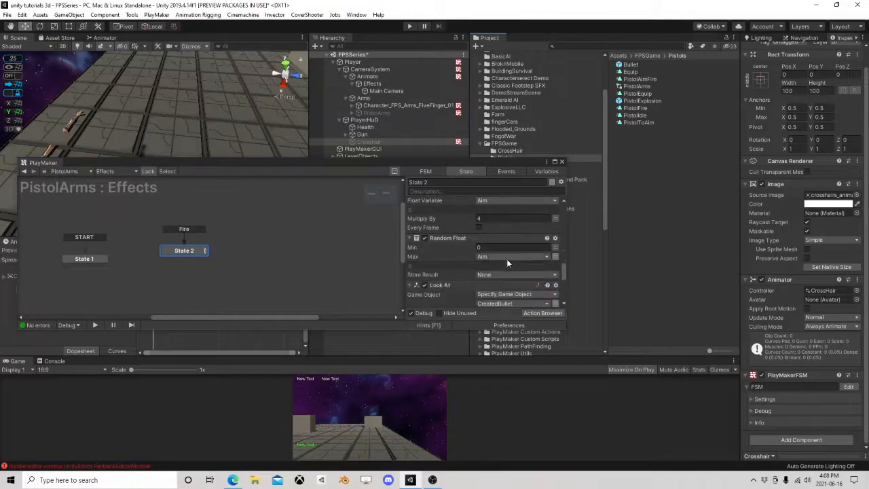
pyautogui.click(556, 248)
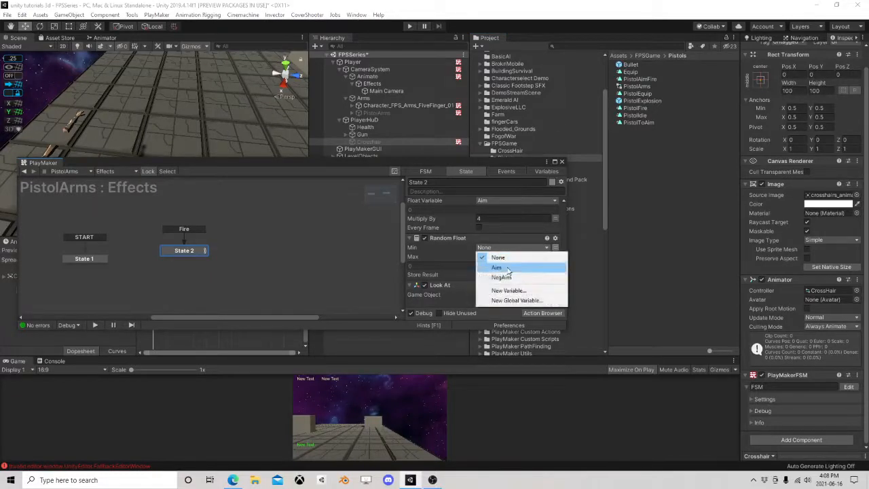
pyautogui.click(508, 275)
pyautogui.scroll(-2, 505, 258)
pyautogui.click(505, 259)
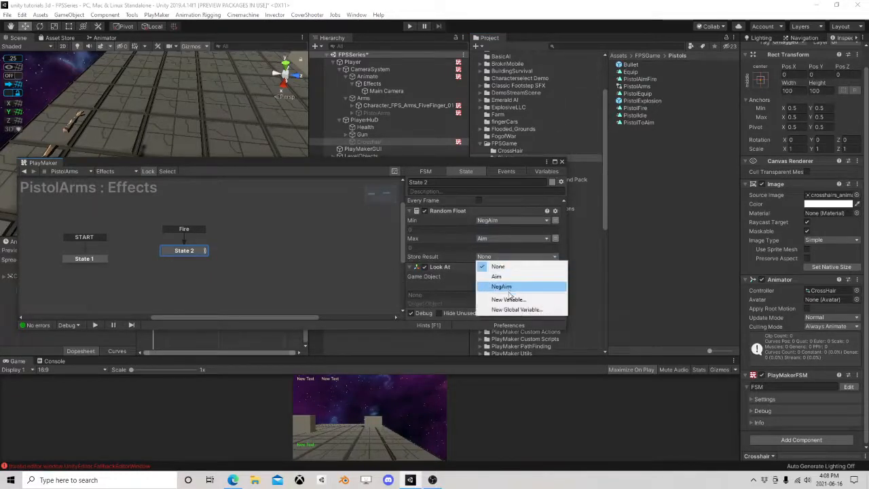
pyautogui.click(510, 296)
pyautogui.write('X')
pyautogui.click(509, 284)
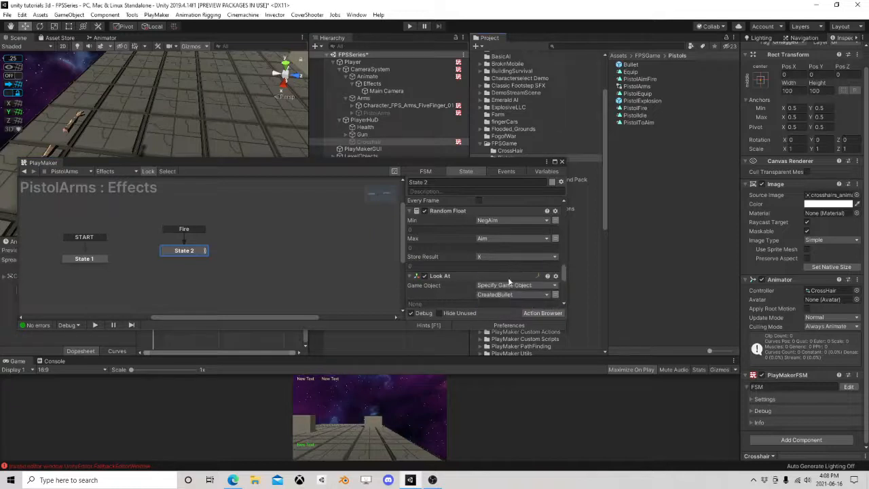
# Step: Duplicate the Random Float action and store the upper copy's result in a new variable named Y
pyautogui.rightClick(460, 212)
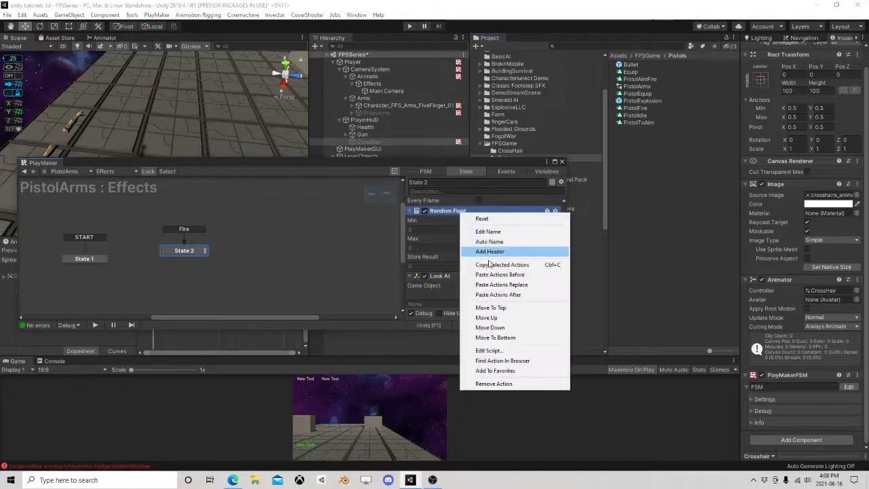
pyautogui.click(498, 262)
pyautogui.rightClick(459, 214)
pyautogui.click(496, 272)
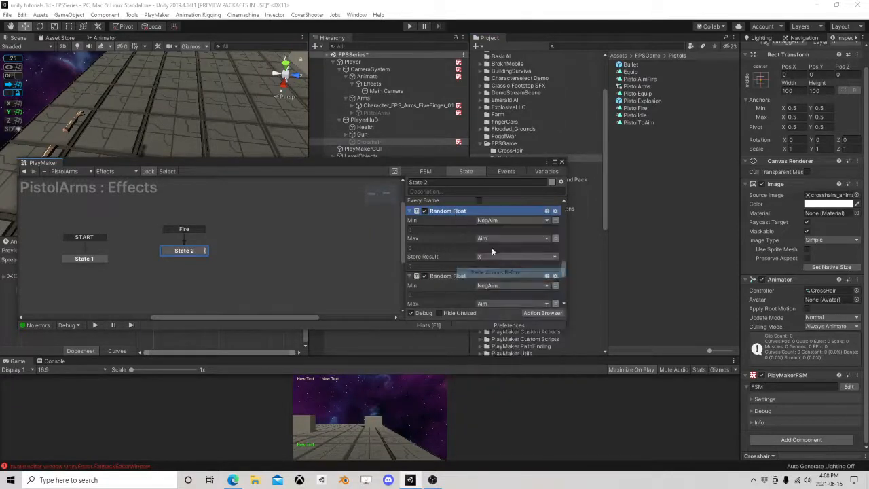
pyautogui.click(487, 257)
pyautogui.click(509, 310)
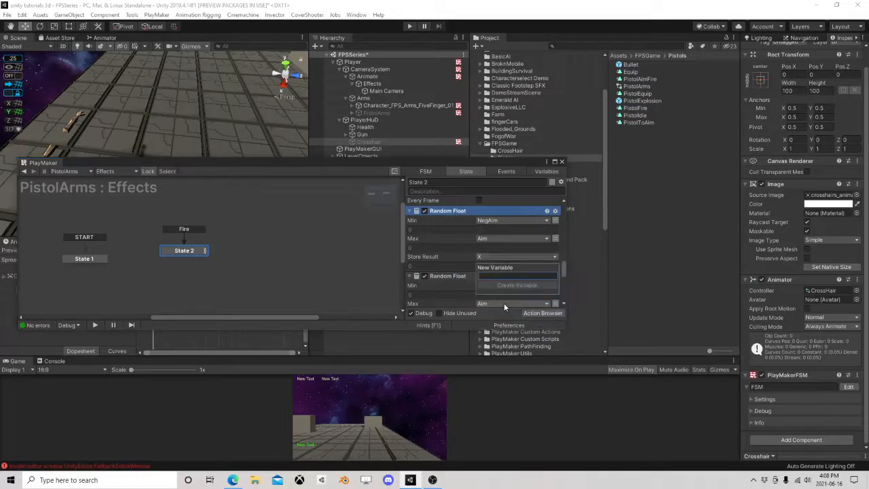
pyautogui.write('Y')
pyautogui.press('Return')
# Step: Find the Vector3 Add XYZ action with the search "vector3 add" and add it to State 2
pyautogui.scroll(-4, 505, 258)
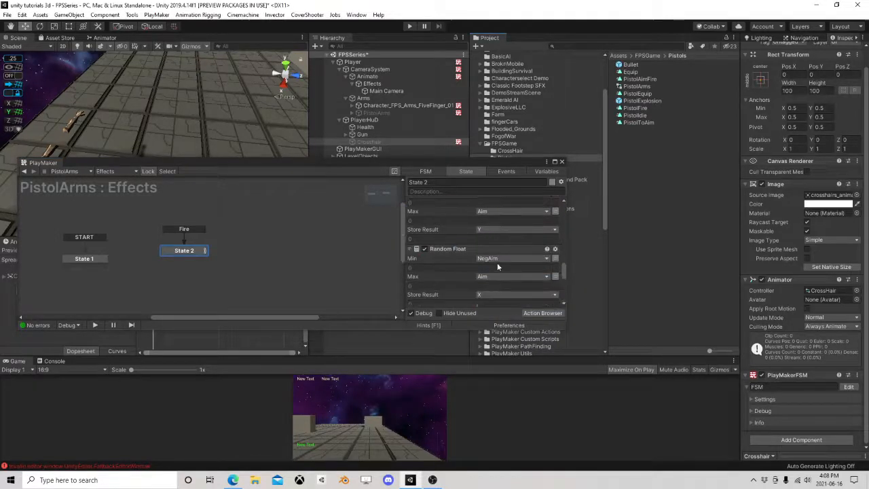
pyautogui.click(535, 313)
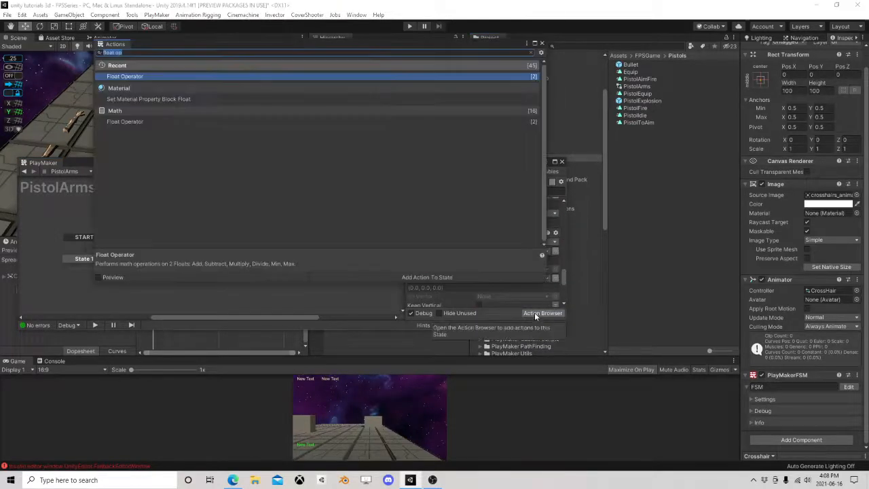
pyautogui.write('vector3')
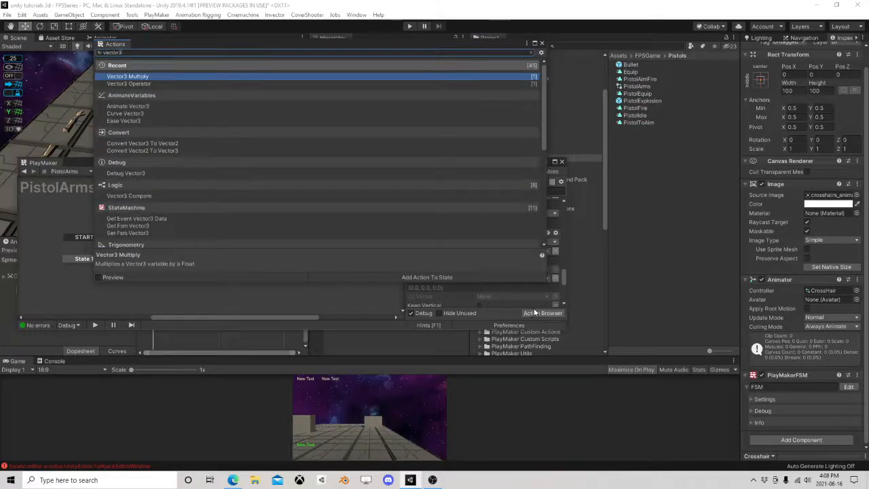
pyautogui.write(' add')
pyautogui.click(165, 83)
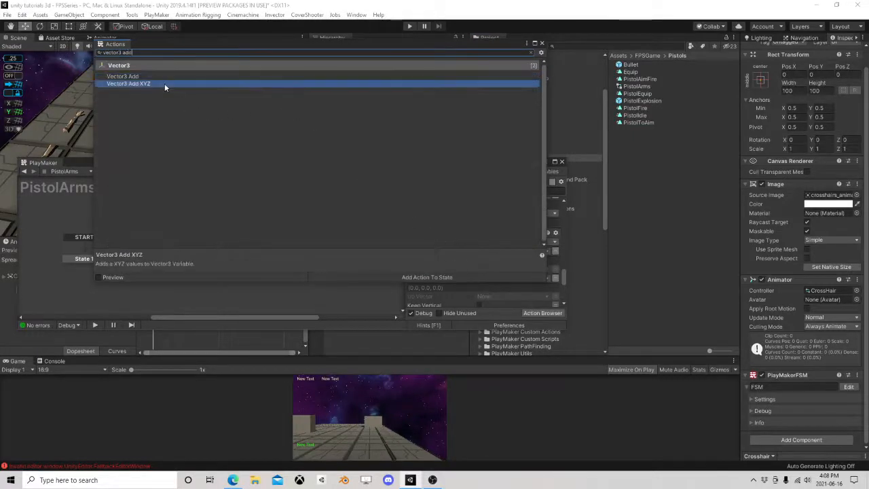
pyautogui.click(542, 43)
pyautogui.scroll(5, 495, 236)
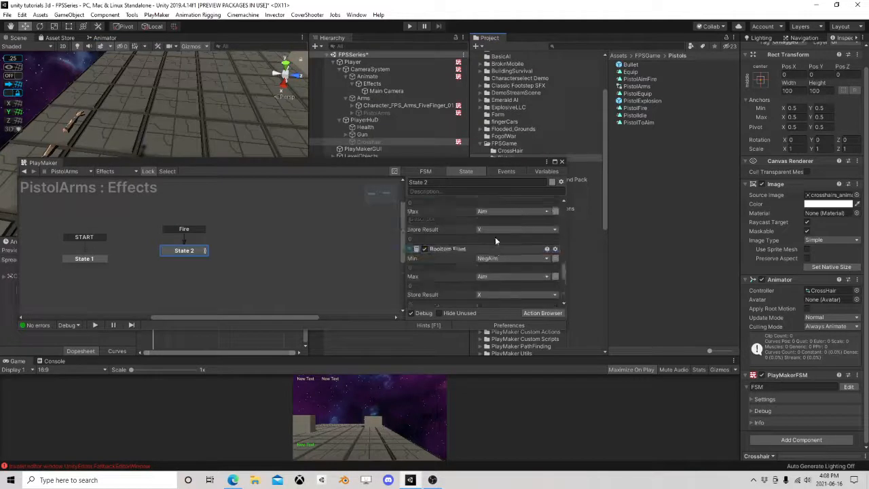
pyautogui.click(495, 237)
pyautogui.scroll(-5, 493, 237)
pyautogui.click(536, 313)
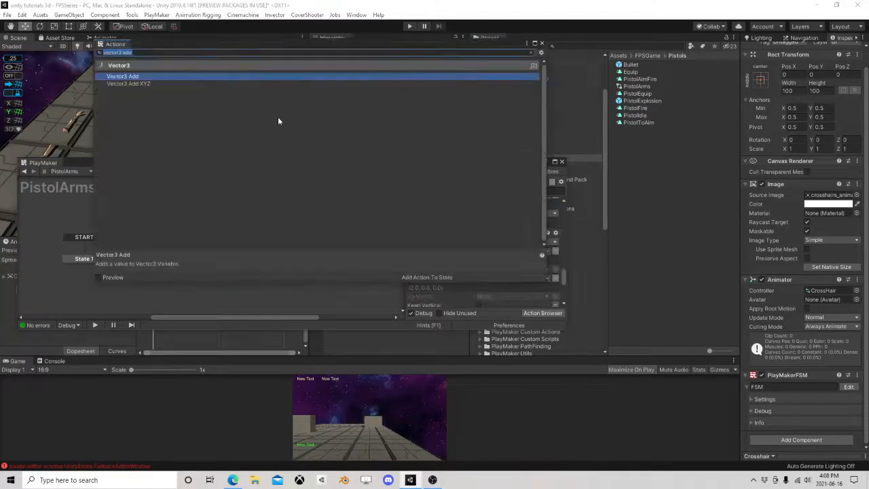
pyautogui.click(147, 83)
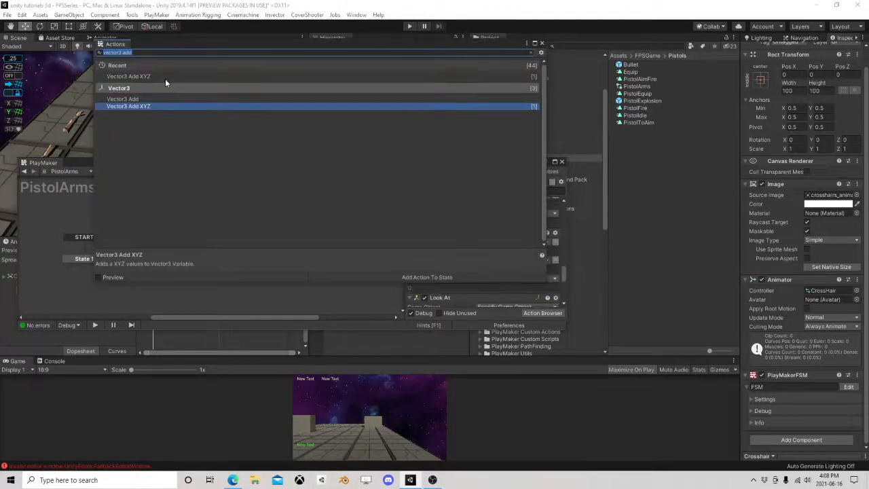
pyautogui.click(542, 44)
# Step: Move the Vector3 Add XYZ action between the second Random Float and Look At
pyautogui.scroll(5, 467, 254)
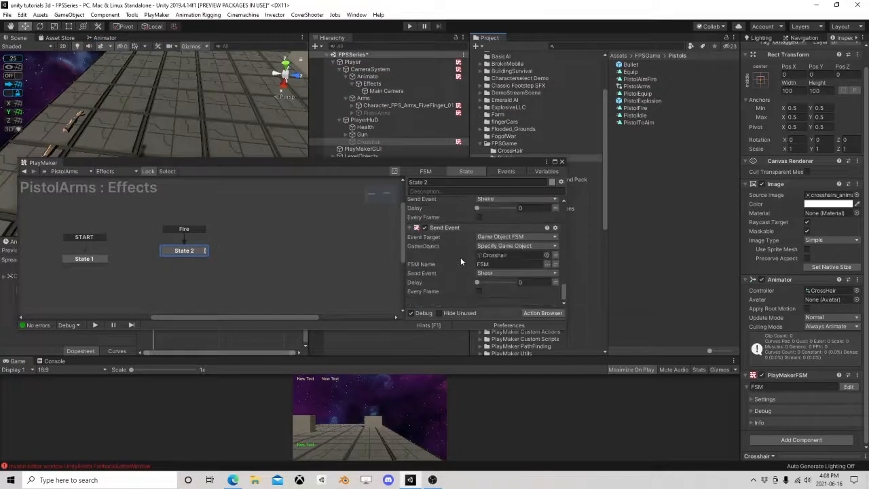
pyautogui.scroll(8, 460, 245)
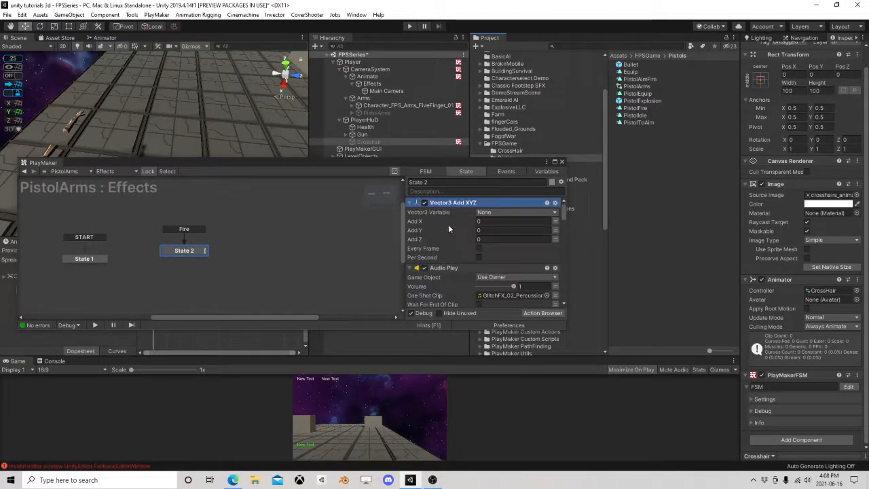
pyautogui.moveTo(455, 203); pyautogui.dragTo(455, 229)
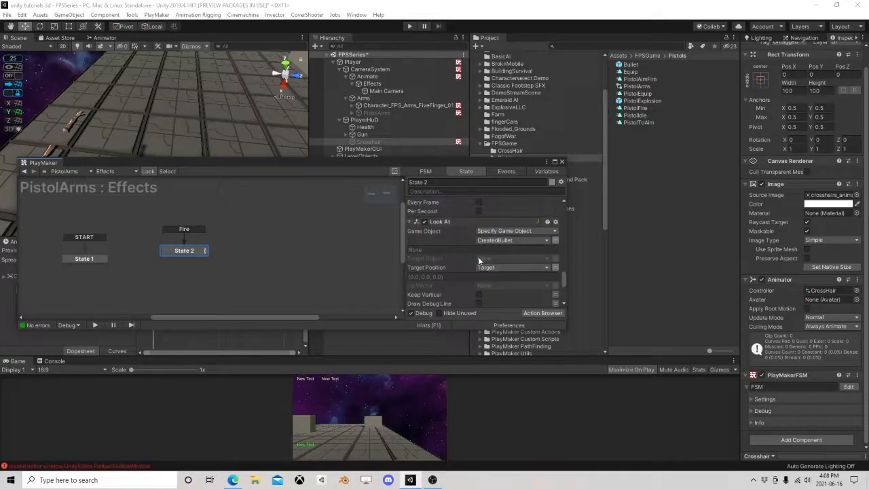
# Step: Set Vector3 Add XYZ's Vector3 Variable to Target, Add X to X and Add Y to Y
pyautogui.scroll(3, 479, 260)
pyautogui.click(496, 248)
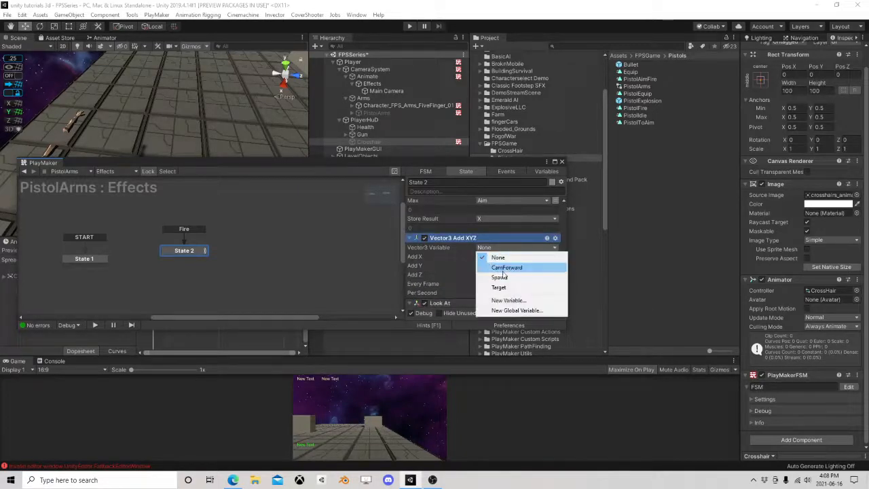
pyautogui.click(500, 288)
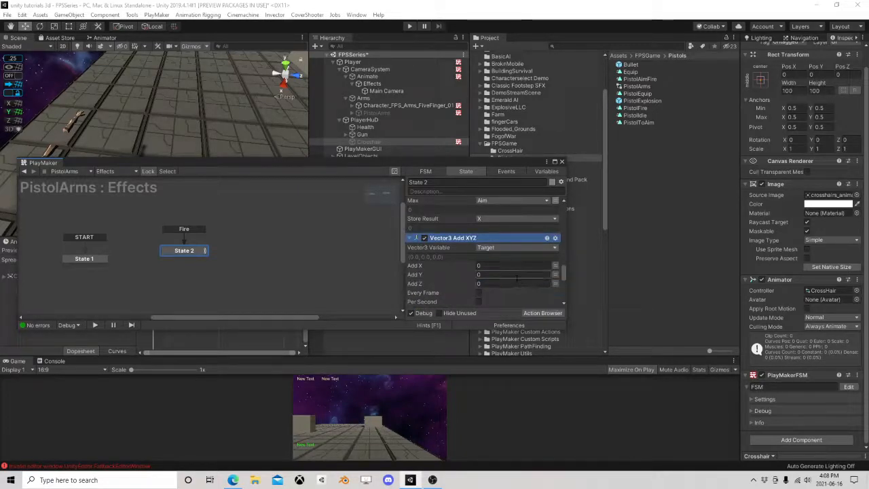
pyautogui.click(555, 266)
pyautogui.click(528, 264)
pyautogui.click(503, 305)
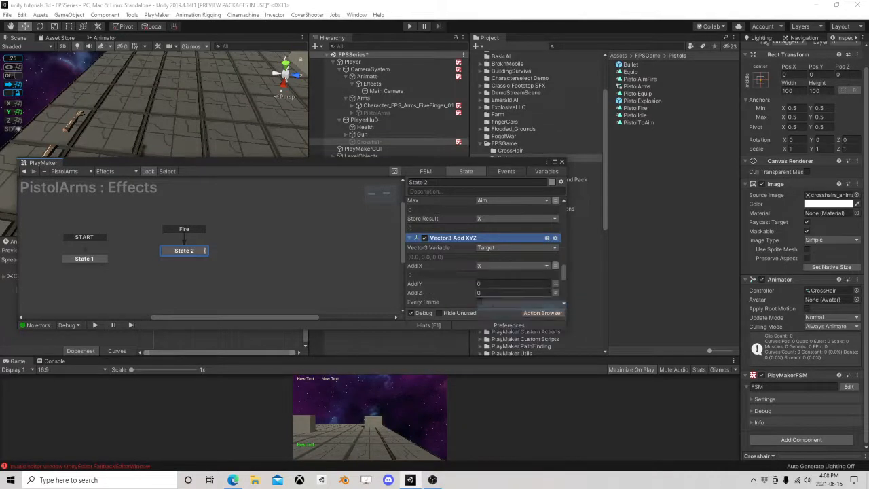
pyautogui.click(555, 285)
pyautogui.click(510, 284)
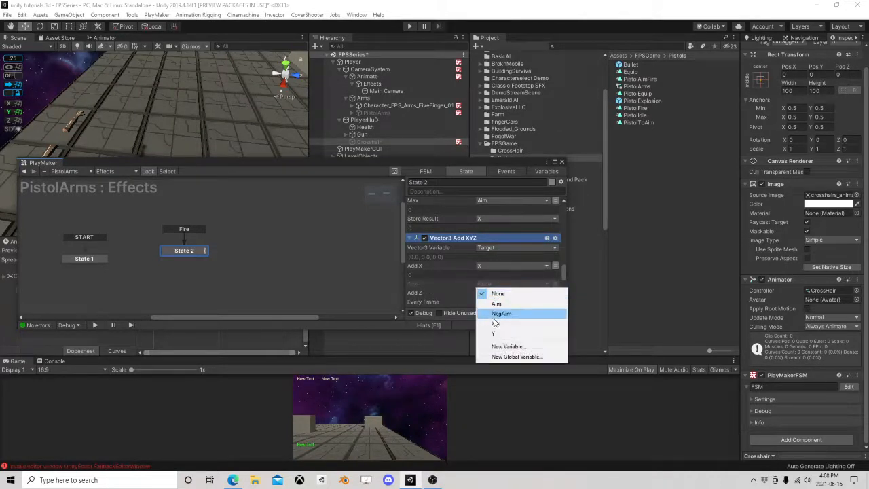
pyautogui.click(514, 316)
# Step: Close the PlayMaker editor and save the FPSSeries scene
pyautogui.scroll(-3, 490, 274)
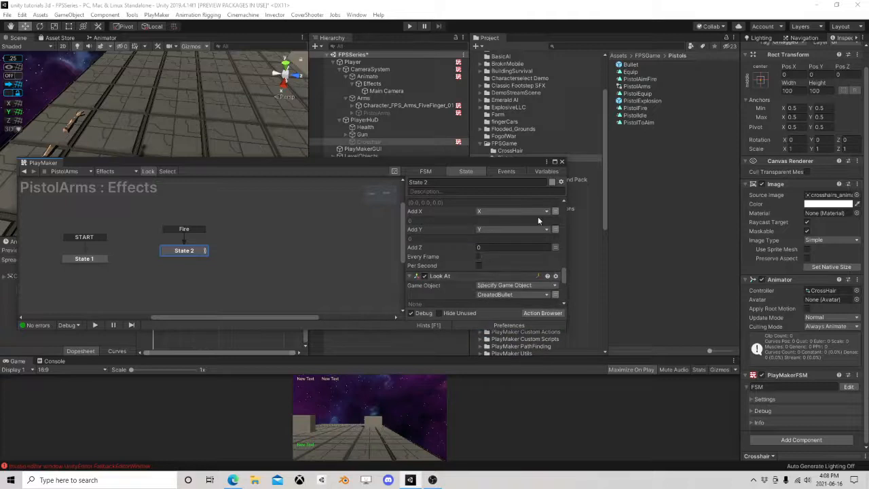
pyautogui.click(562, 162)
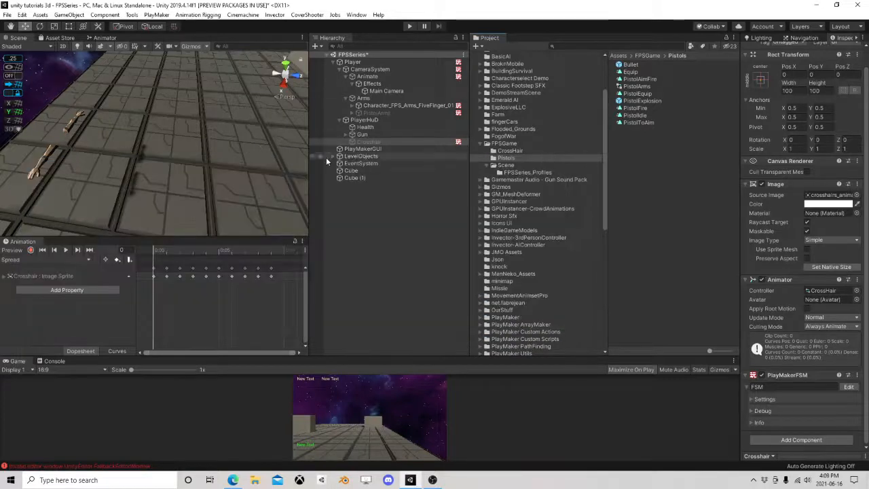
pyautogui.click(7, 14)
pyautogui.click(21, 49)
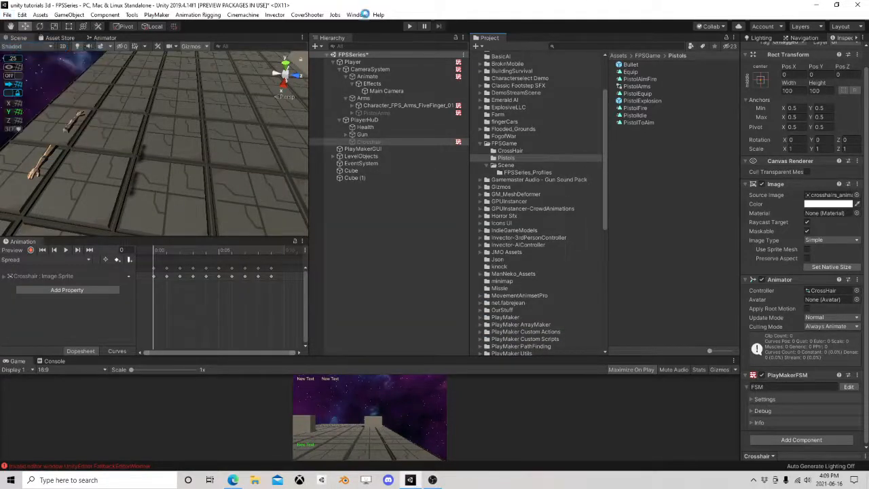
# Step: Run the game and, while it is paused, activate PistolArms and deactivate Character_FPS_Arms_FiveFinger_01
pyautogui.click(410, 26)
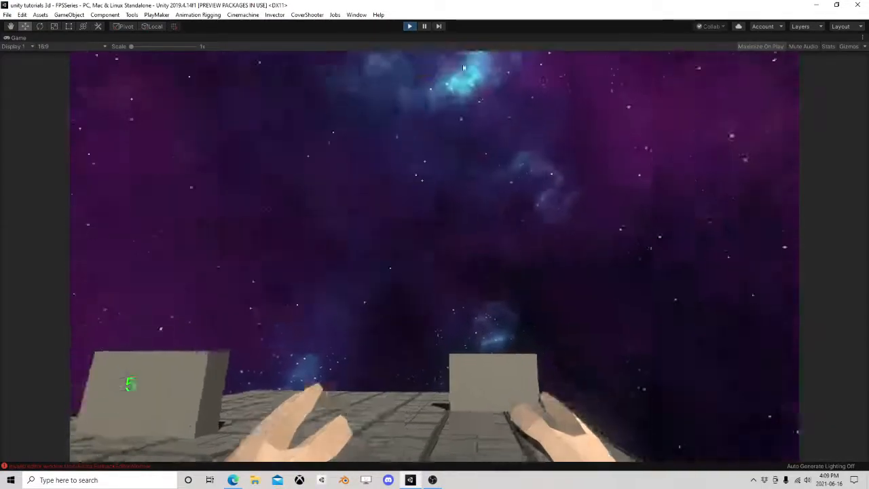
pyautogui.click(423, 26)
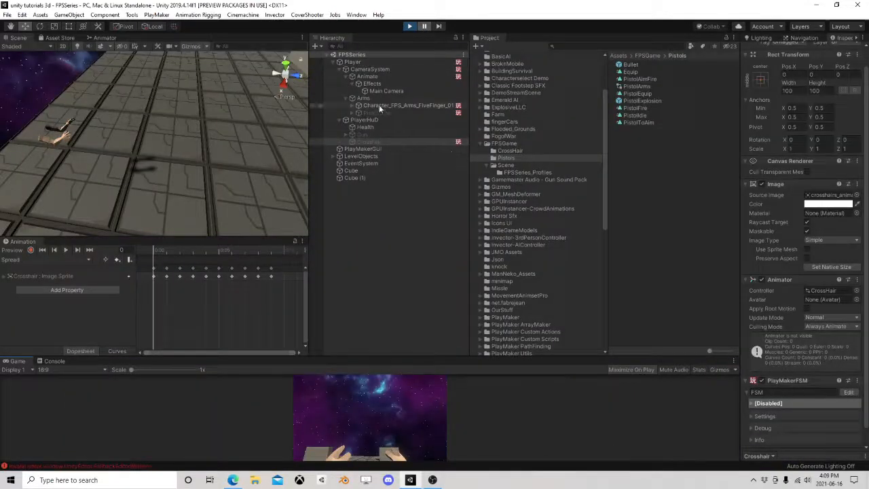
pyautogui.click(374, 112)
pyautogui.scroll(2, 759, 68)
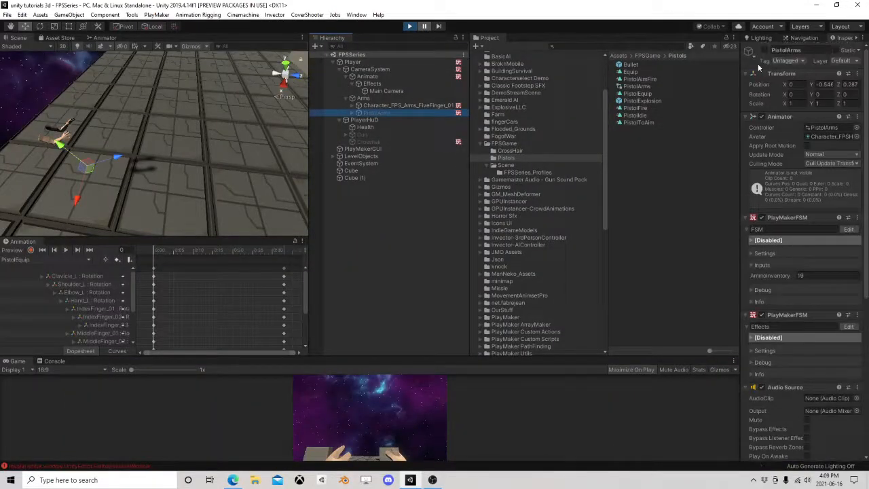
pyautogui.click(390, 105)
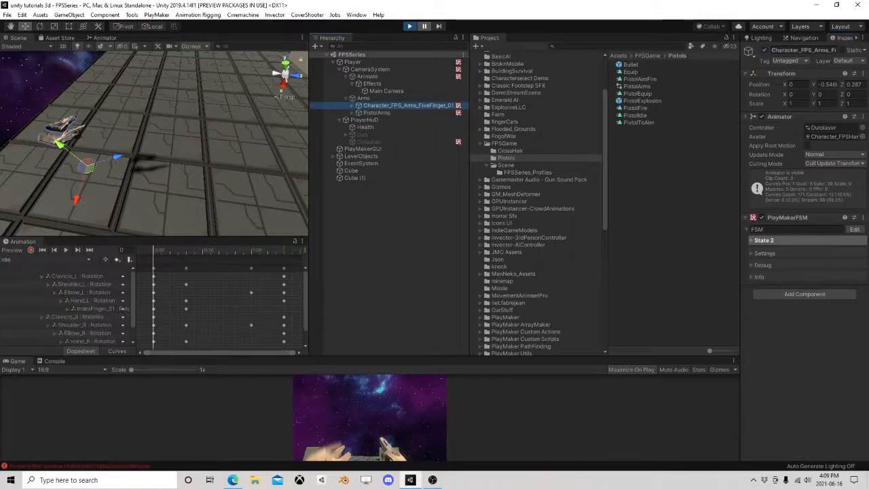
pyautogui.click(765, 51)
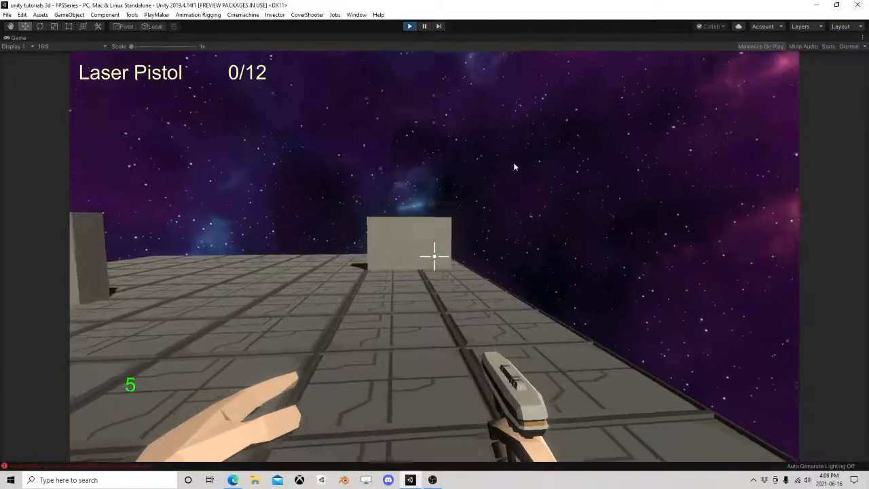
# Step: Reload the Laser Pistol and fire all twelve shots at the far block to test the bullet spread
pyautogui.press('r')
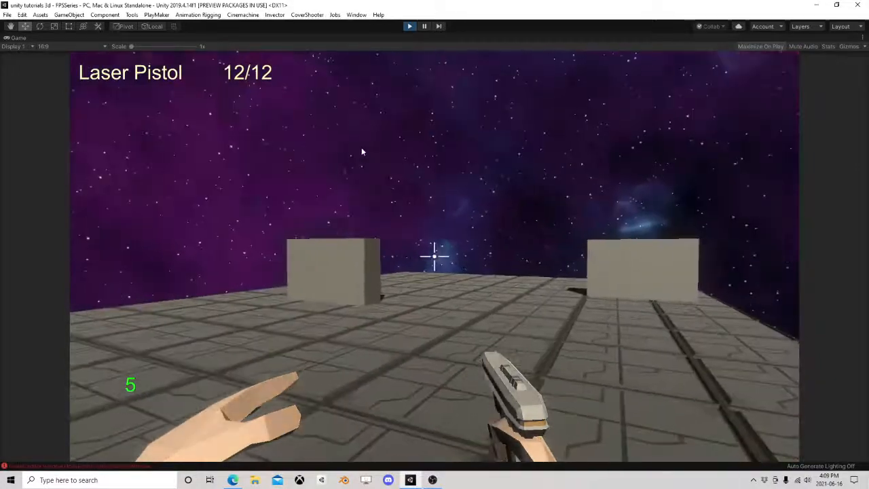
pyautogui.click(516, 158)
pyautogui.click(541, 162)
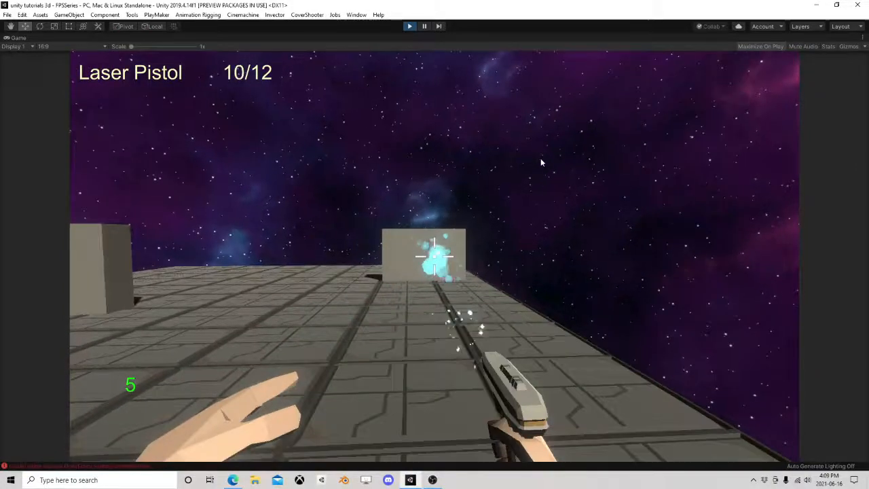
pyautogui.click(541, 162)
pyautogui.click(542, 163)
pyautogui.click(541, 162)
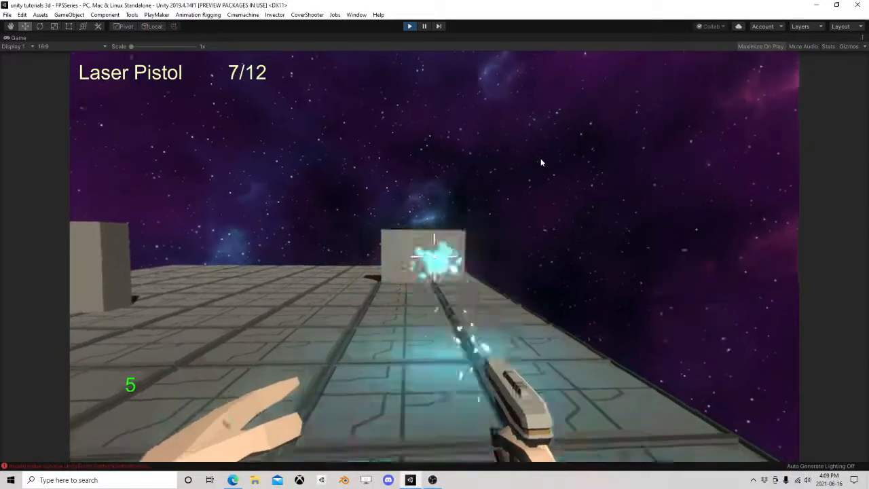
pyautogui.click(541, 163)
pyautogui.click(542, 163)
pyautogui.click(541, 162)
pyautogui.click(541, 163)
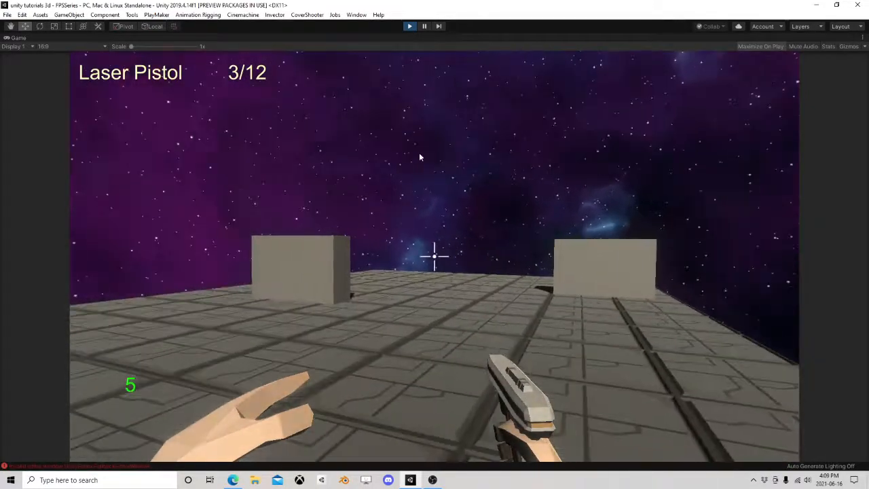
pyautogui.click(419, 156)
pyautogui.click(419, 156)
pyautogui.click(421, 157)
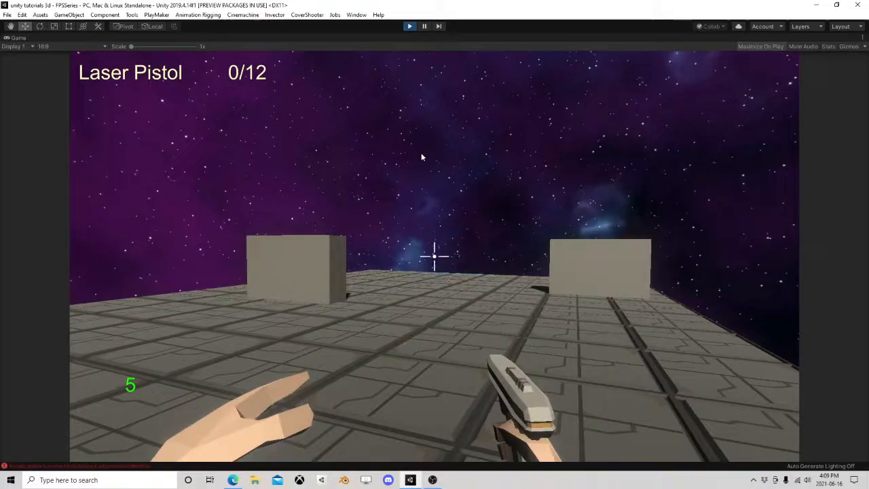
# Step: Reload the pistol again, empty it at the far block, and stop play mode
pyautogui.press('r')
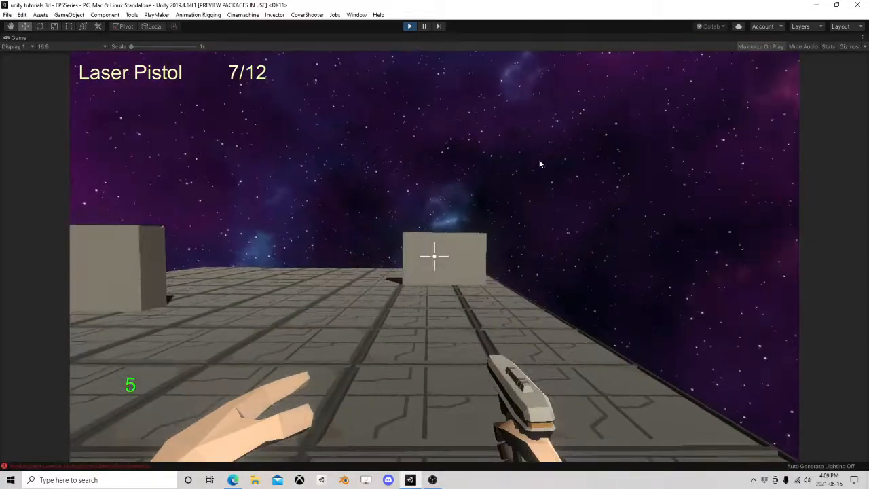
pyautogui.click(539, 164)
pyautogui.click(539, 163)
pyautogui.click(540, 164)
pyautogui.click(539, 163)
pyautogui.click(540, 163)
pyautogui.click(540, 163)
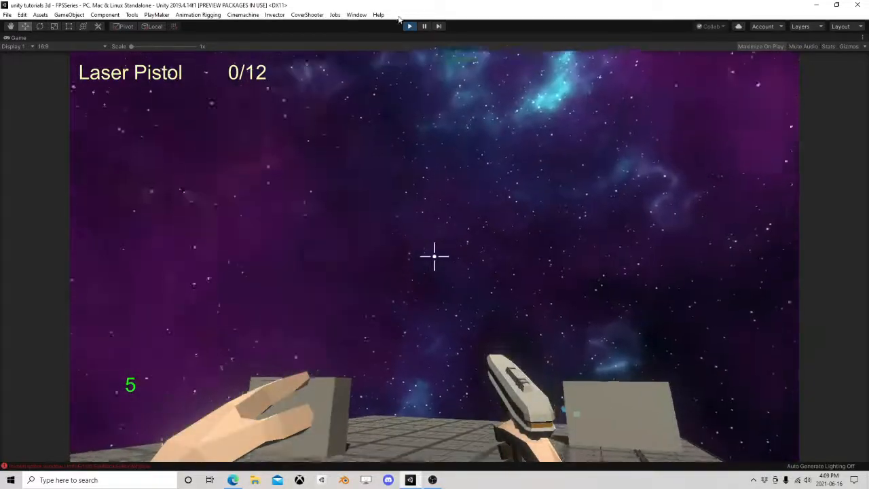
pyautogui.click(411, 27)
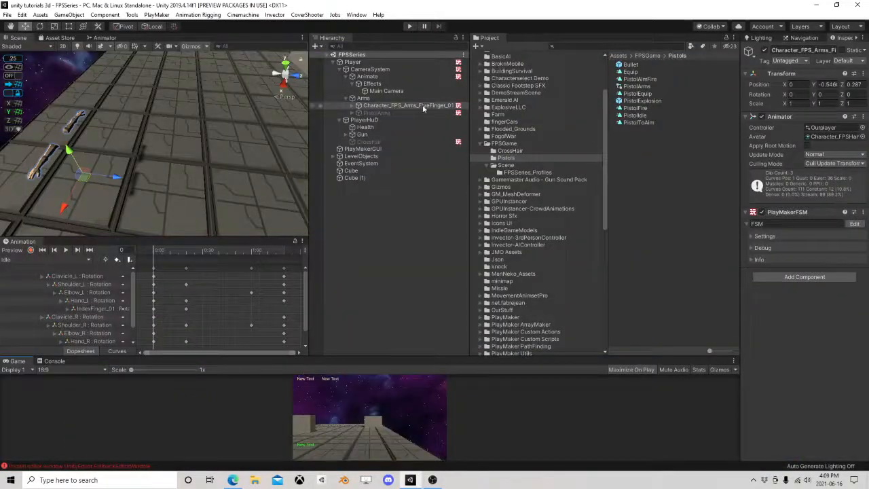
# Step: In State 2 of the Crosshair's FSM, open the Float Operator's Float 2 value for editing
pyautogui.click(405, 113)
pyautogui.scroll(-5, 827, 298)
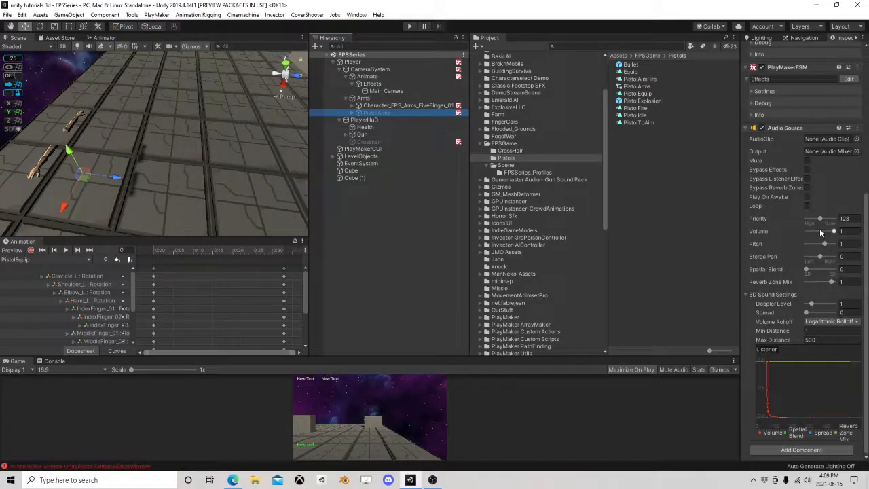
pyautogui.scroll(2, 820, 229)
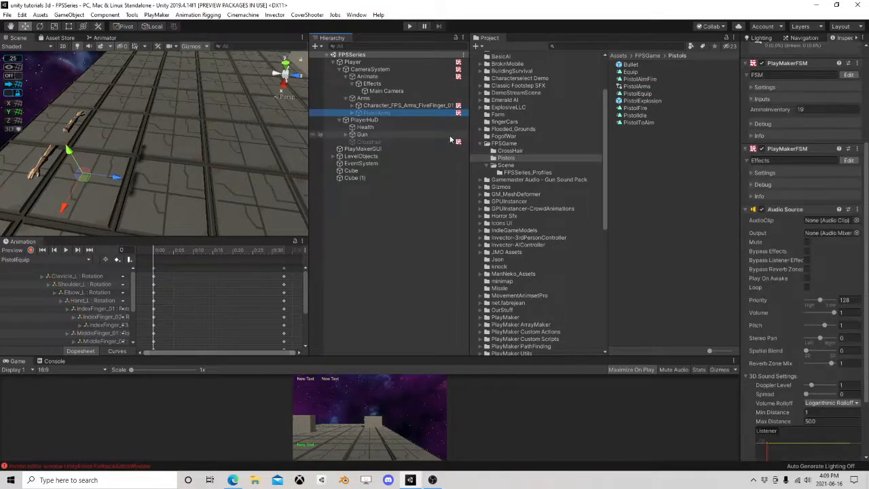
pyautogui.click(380, 142)
pyautogui.click(851, 386)
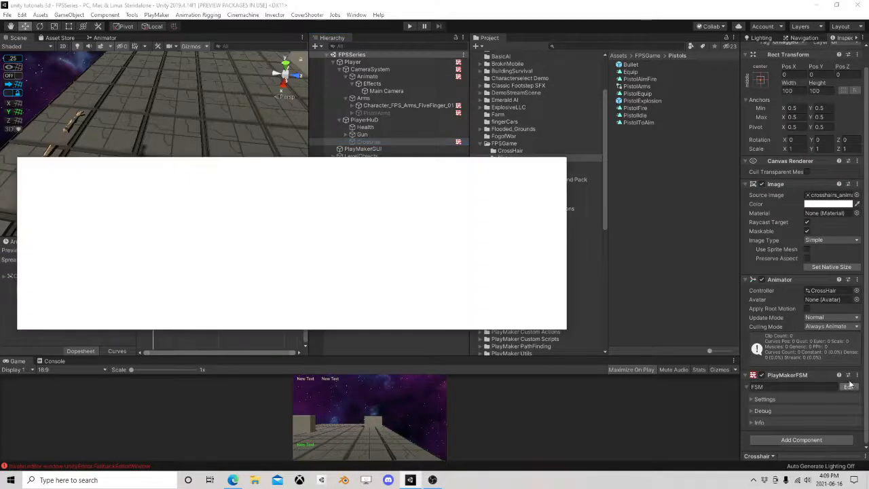
pyautogui.click(217, 249)
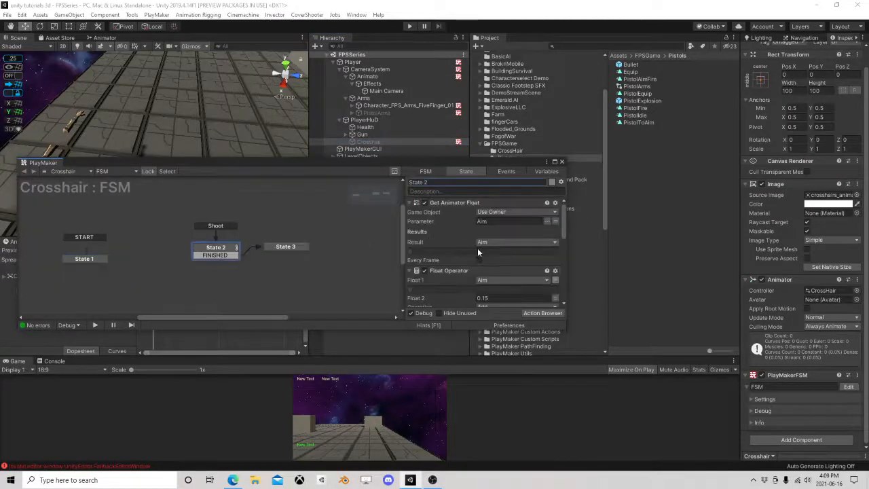
pyautogui.scroll(-2, 483, 254)
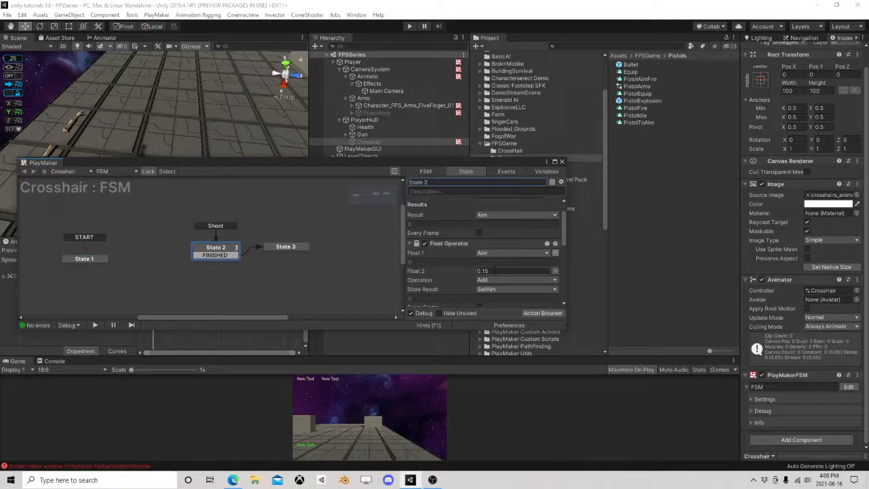
pyautogui.click(483, 271)
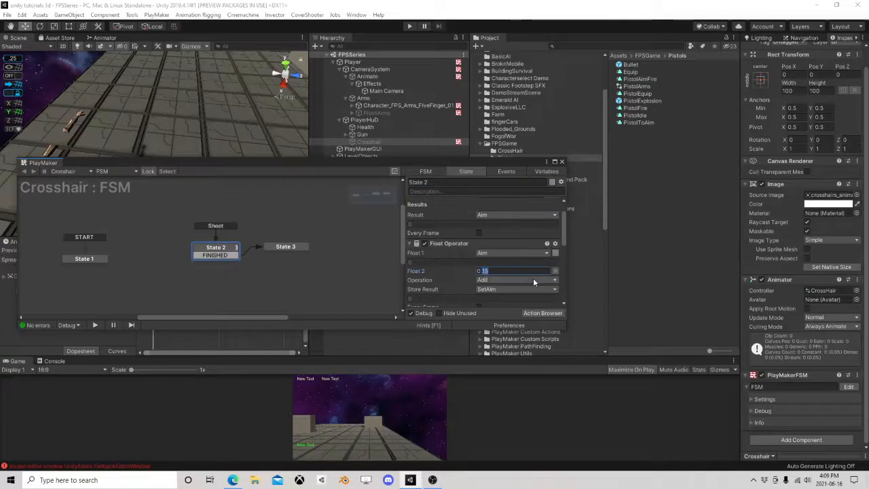
# Step: In the Crosshair's State 2, set Float Interpolate's Time to 0.1 and change the Wait action's Time
pyautogui.scroll(-4, 503, 248)
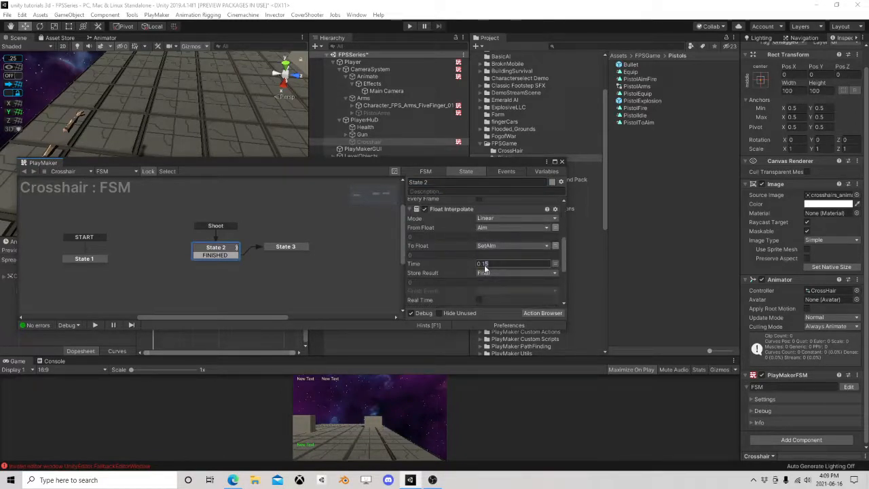
pyautogui.moveTo(484, 265); pyautogui.dragTo(523, 269)
pyautogui.press('BackSpace')
pyautogui.scroll(-2, 521, 269)
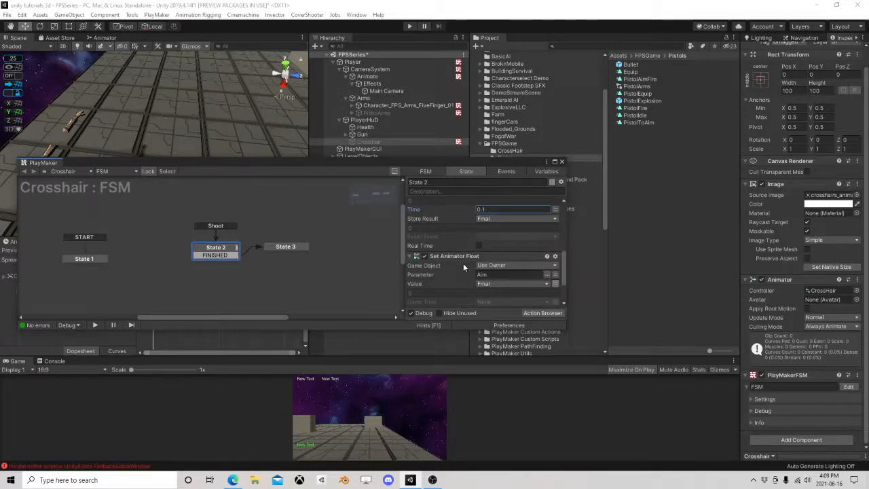
pyautogui.scroll(-3, 410, 265)
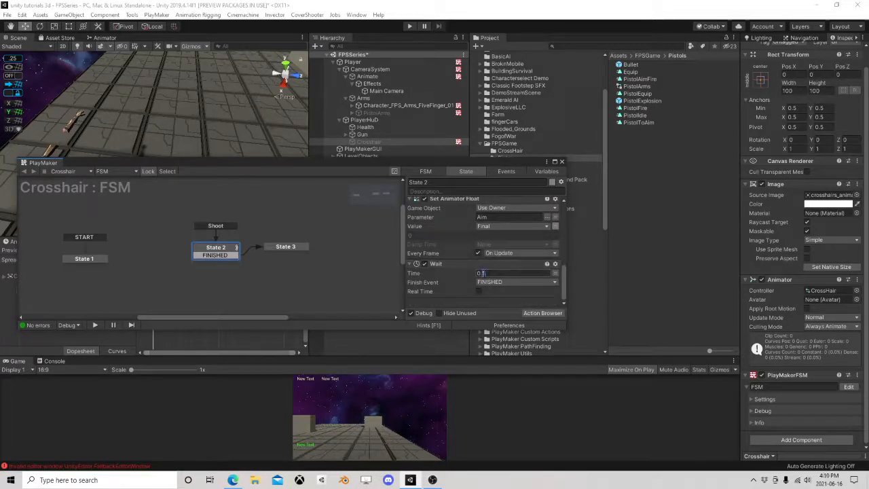
pyautogui.write('65')
# Step: Set the Float Interpolate Time in the Crosshair's State 3 to 1 and close the PlayMaker editor
pyautogui.click(286, 247)
pyautogui.scroll(-2, 488, 266)
pyautogui.click(496, 236)
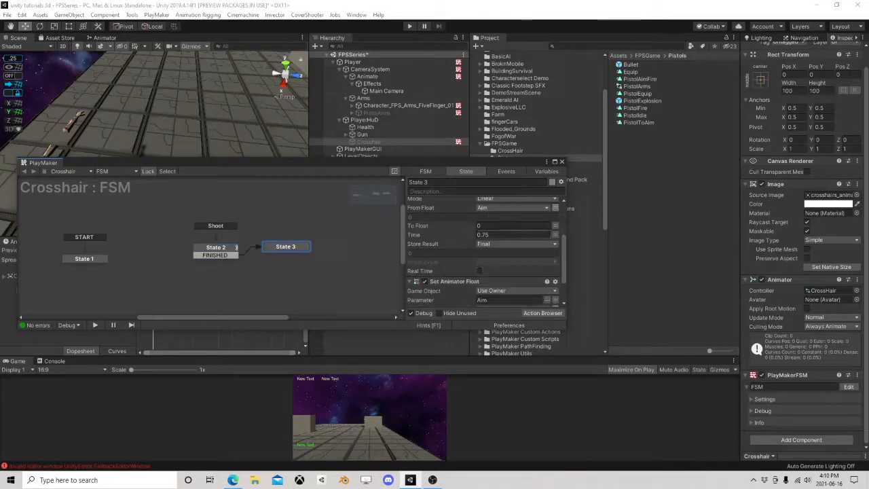
pyautogui.write('1')
pyautogui.click(562, 162)
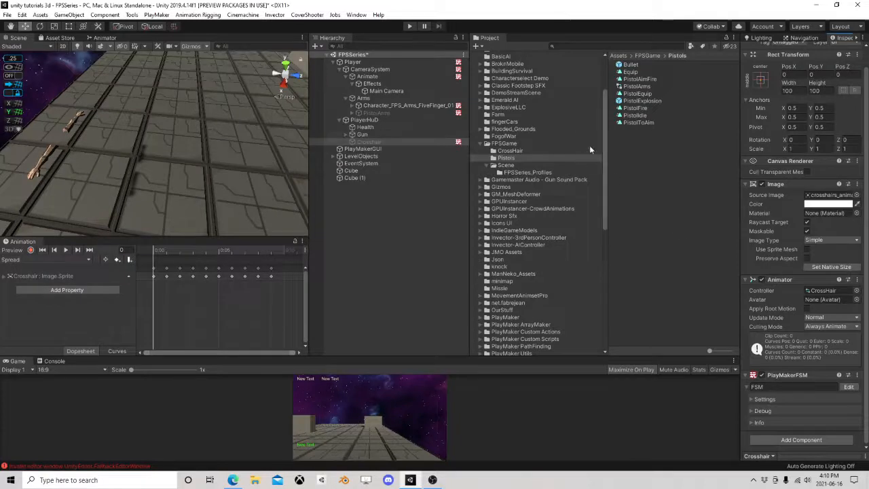
# Step: Examine the aim and target actions in State 2 of the PistolArms Effects FSM
pyautogui.click(377, 112)
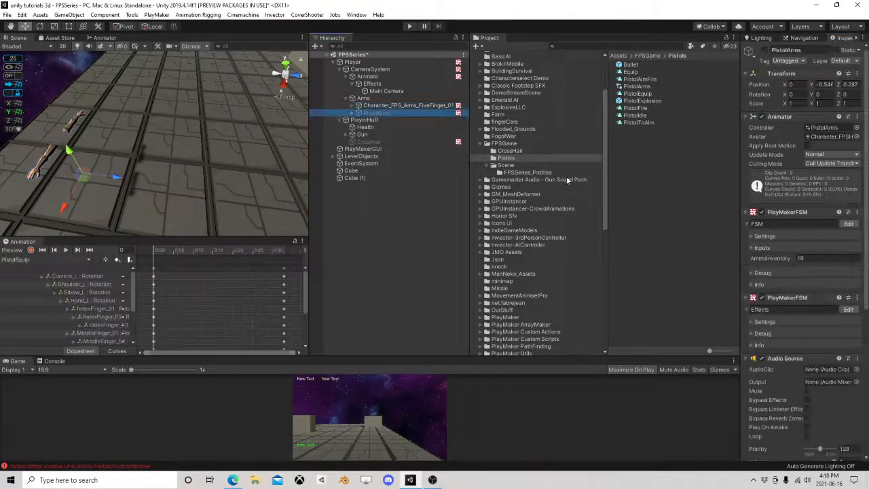
pyautogui.scroll(-3, 801, 272)
pyautogui.click(849, 228)
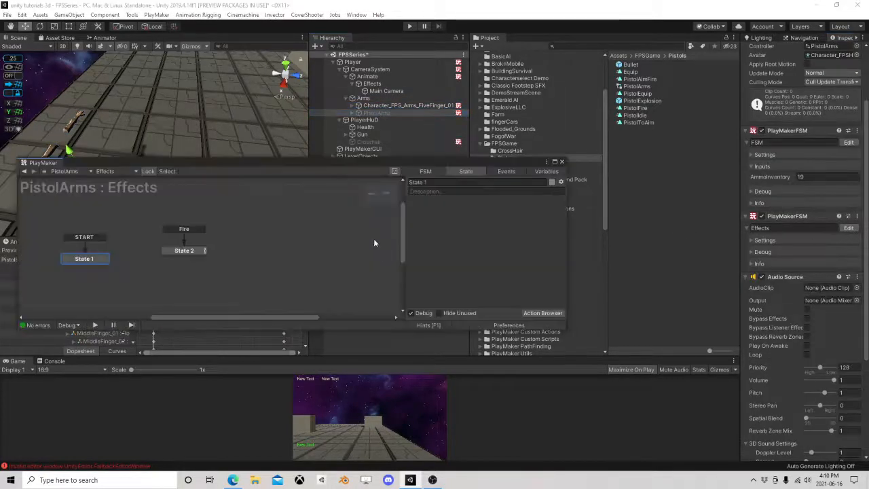
pyautogui.click(194, 250)
pyautogui.scroll(-6, 481, 269)
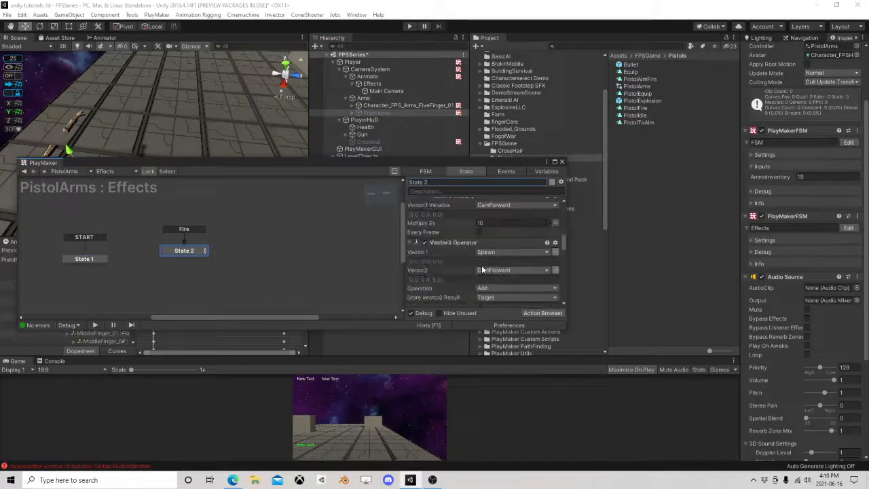
pyautogui.scroll(4, 507, 261)
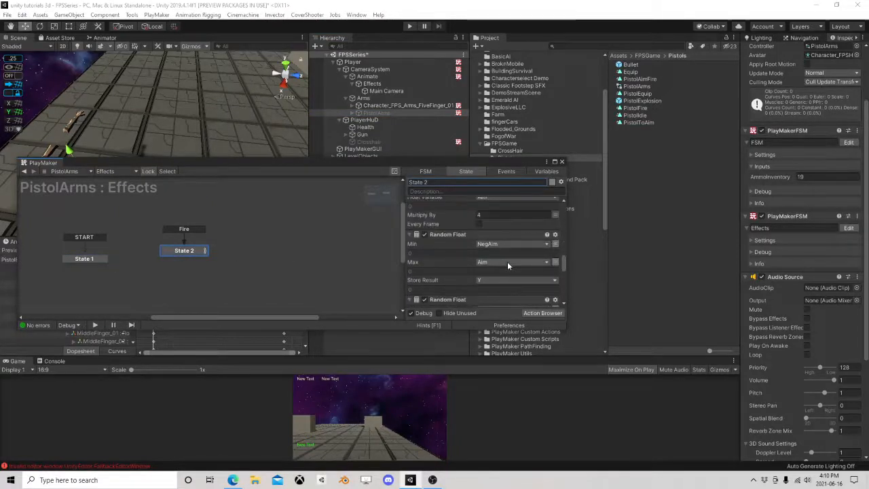
pyautogui.scroll(-4, 507, 261)
pyautogui.scroll(-8, 508, 261)
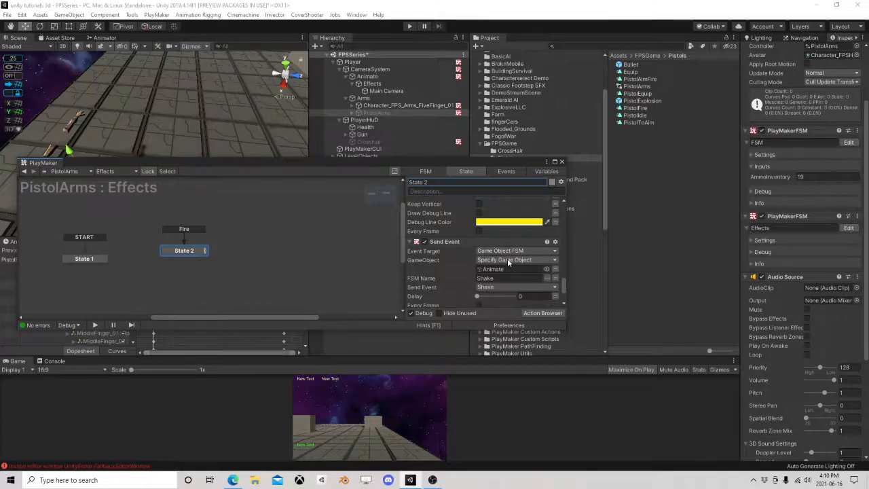
pyautogui.scroll(6, 507, 258)
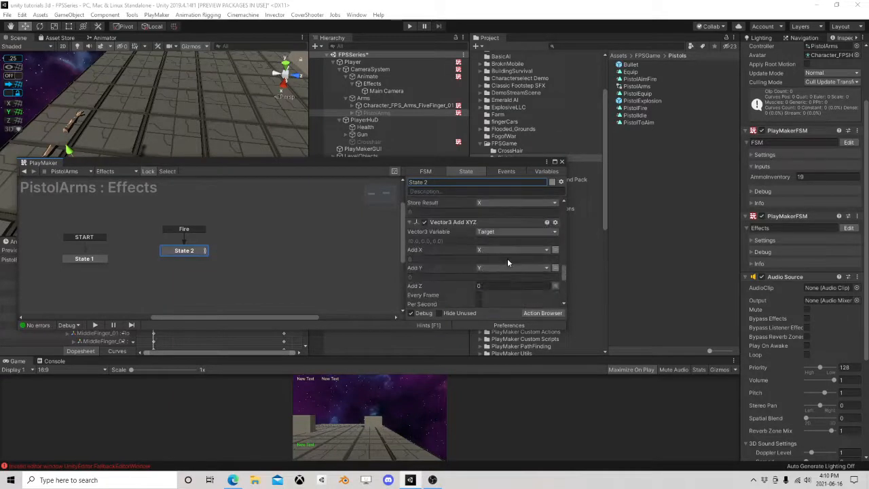
pyautogui.scroll(1, 508, 261)
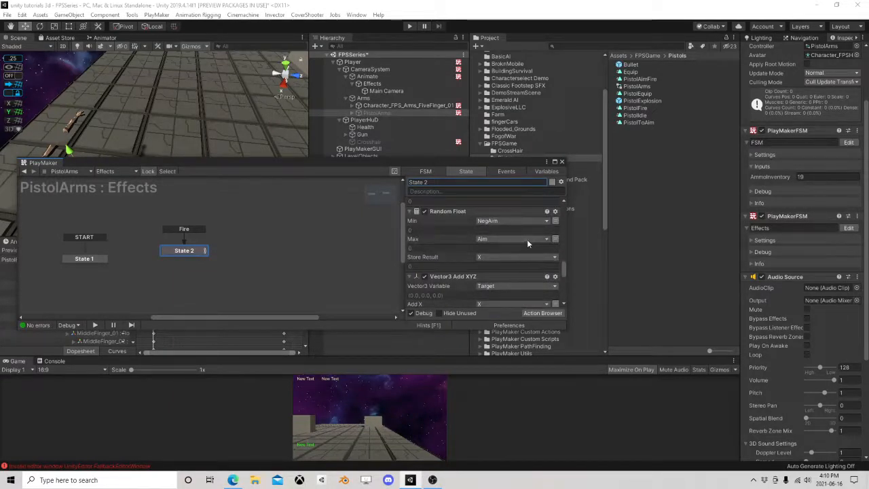
pyautogui.scroll(1, 468, 243)
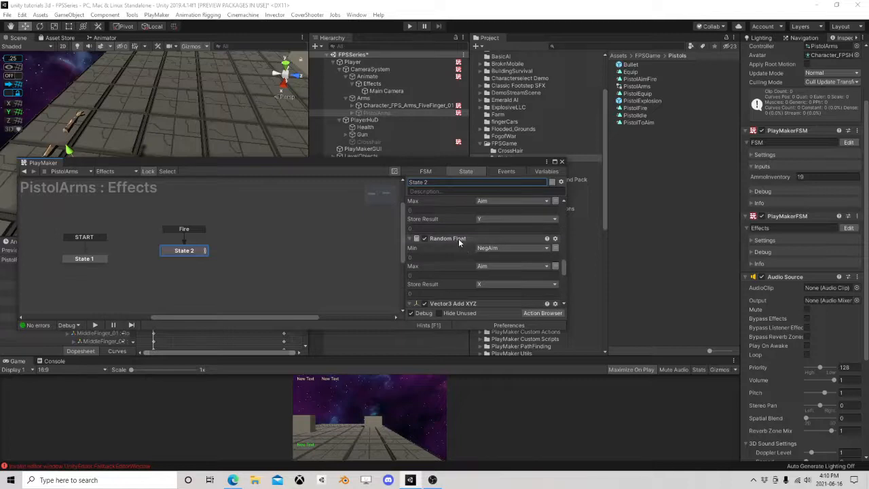
# Step: Move the Float Multiply action for Aim above the Float Operator that stores NegAim
pyautogui.click(459, 239)
pyautogui.scroll(2, 462, 244)
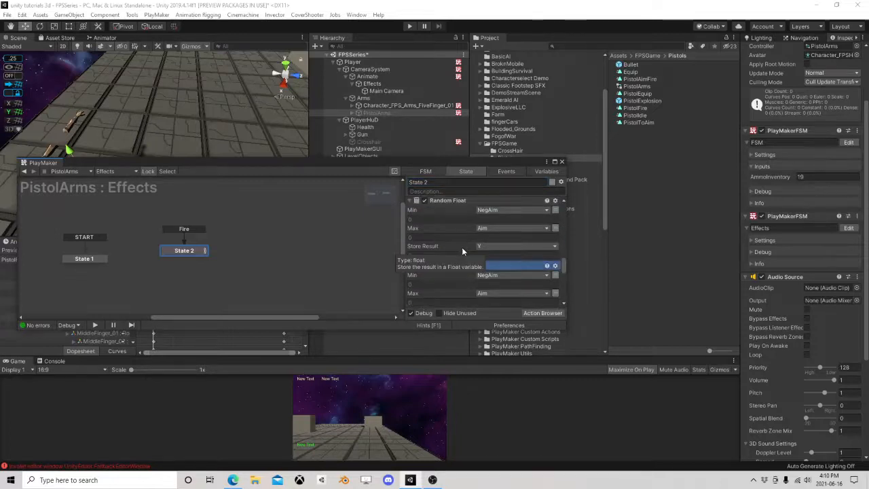
pyautogui.scroll(1, 457, 250)
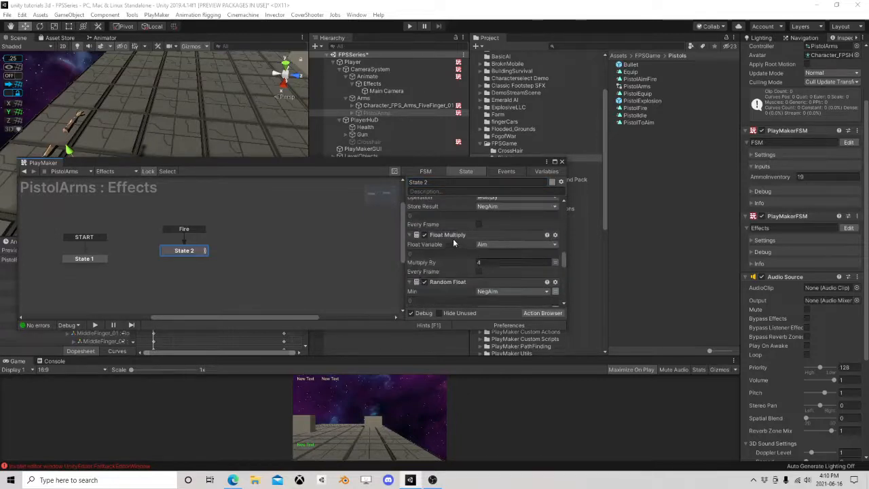
pyautogui.click(456, 236)
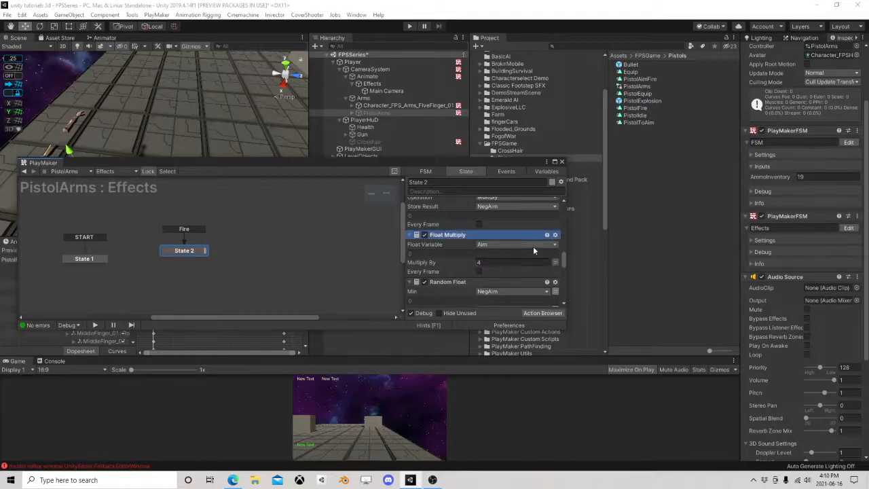
pyautogui.scroll(1, 533, 251)
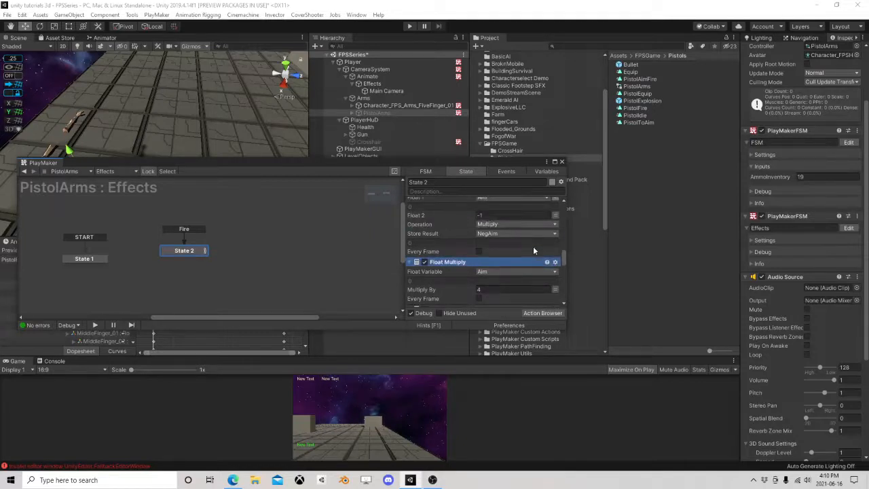
pyautogui.scroll(1, 533, 251)
pyautogui.scroll(-1, 533, 251)
pyautogui.scroll(2, 530, 251)
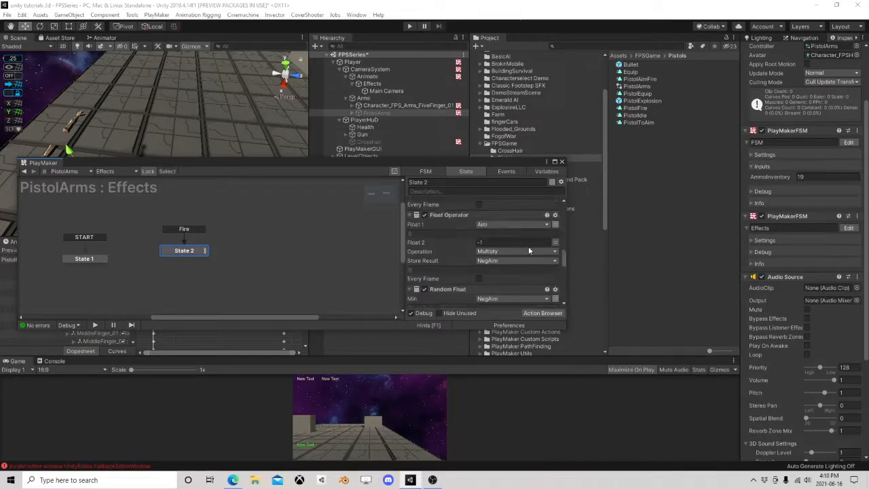
pyautogui.scroll(-1, 528, 246)
pyautogui.scroll(-1, 511, 253)
pyautogui.scroll(-3, 510, 252)
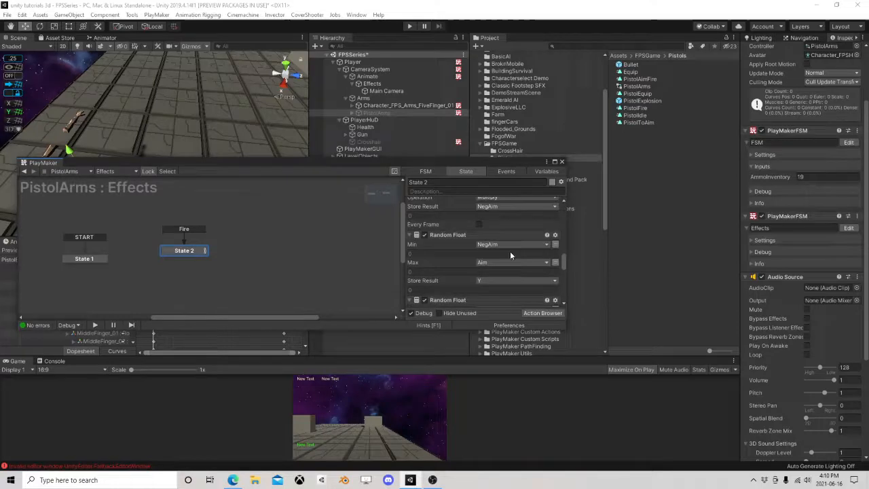
# Step: Run the scene in play mode and pause it briefly to check the PistolArms components before resuming
pyautogui.click(563, 162)
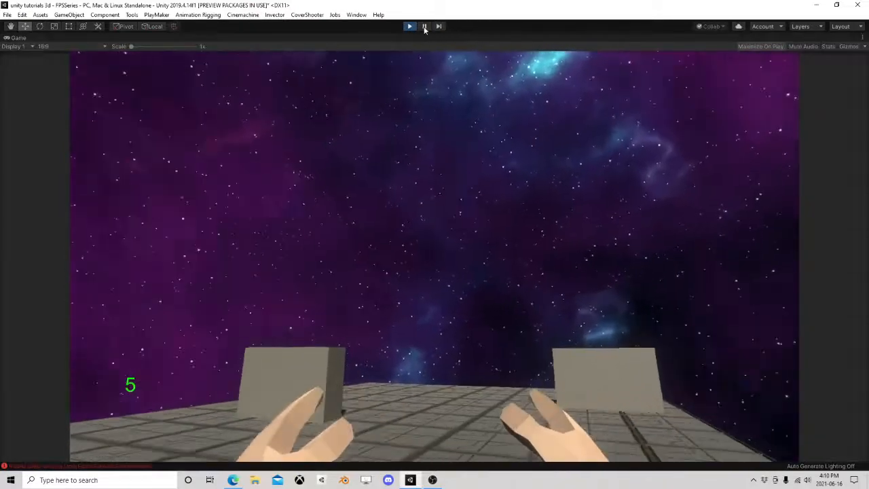
pyautogui.click(424, 26)
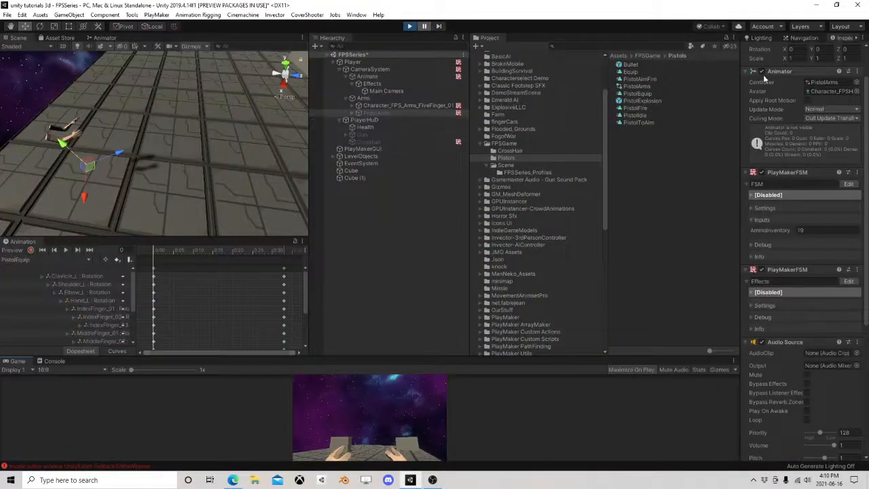
pyautogui.scroll(2, 765, 79)
pyautogui.click(424, 27)
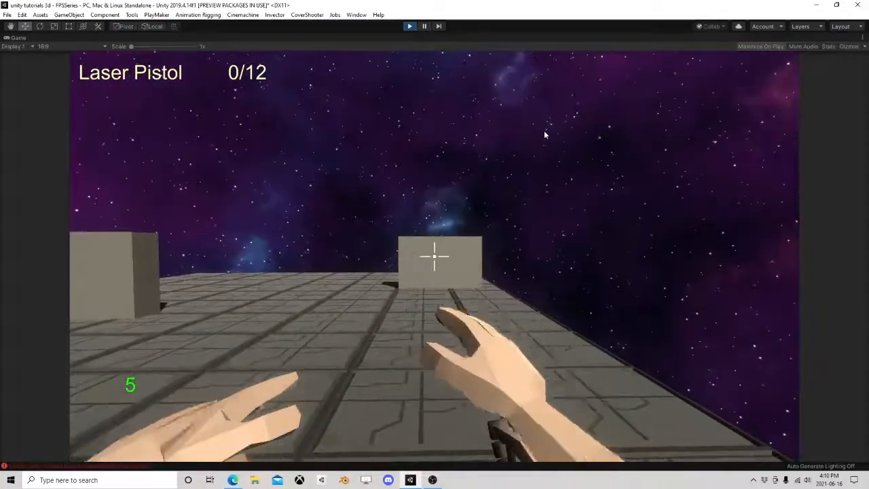
# Step: Fire the laser pistol repeatedly at the block to test the bullet spread against the crosshair
pyautogui.click(554, 140)
pyautogui.click(552, 140)
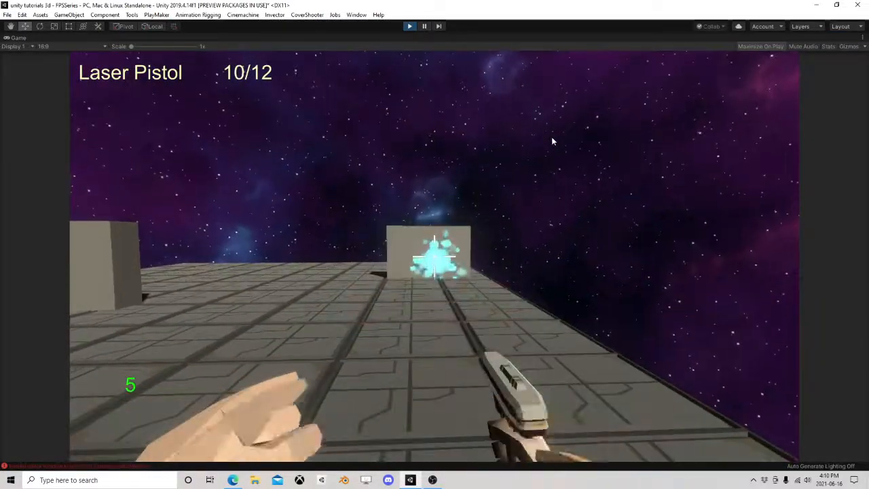
pyautogui.click(552, 140)
pyautogui.click(552, 141)
pyautogui.click(552, 140)
pyautogui.click(553, 140)
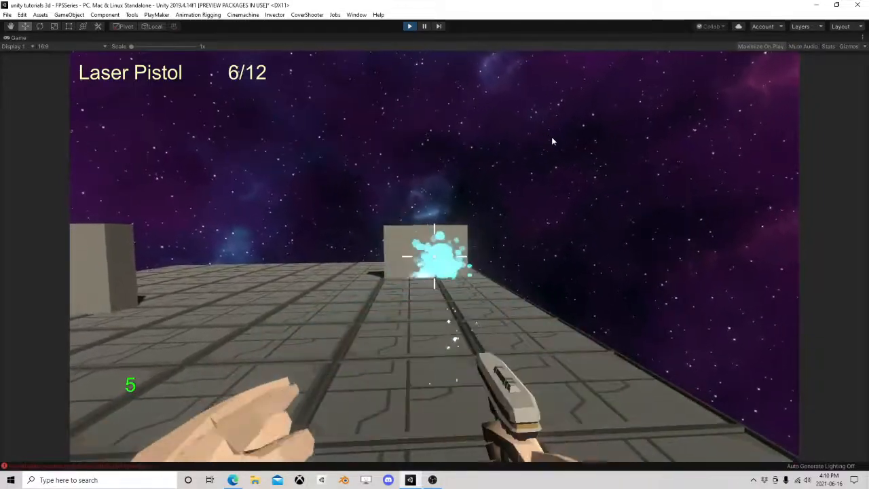
pyautogui.click(552, 140)
pyautogui.click(552, 141)
pyautogui.click(552, 140)
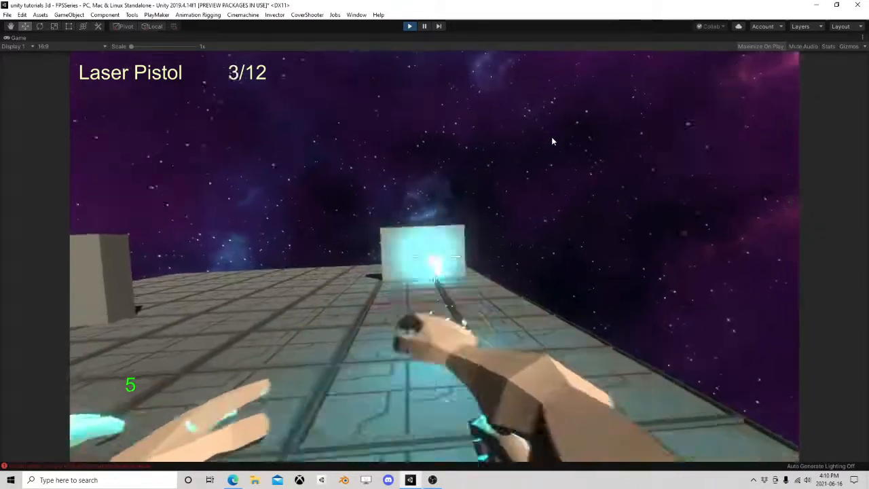
pyautogui.click(552, 140)
pyautogui.click(552, 141)
pyautogui.click(552, 141)
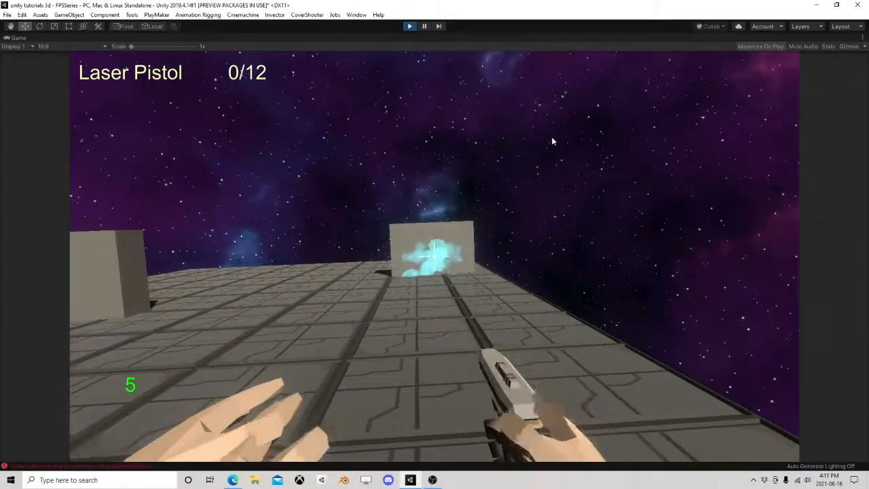
# Step: Reload the laser pistol, fire another rapid burst at the block, and stop play mode
pyautogui.press('r')
pyautogui.click(552, 141)
pyautogui.click(552, 140)
pyautogui.click(553, 141)
pyautogui.click(552, 141)
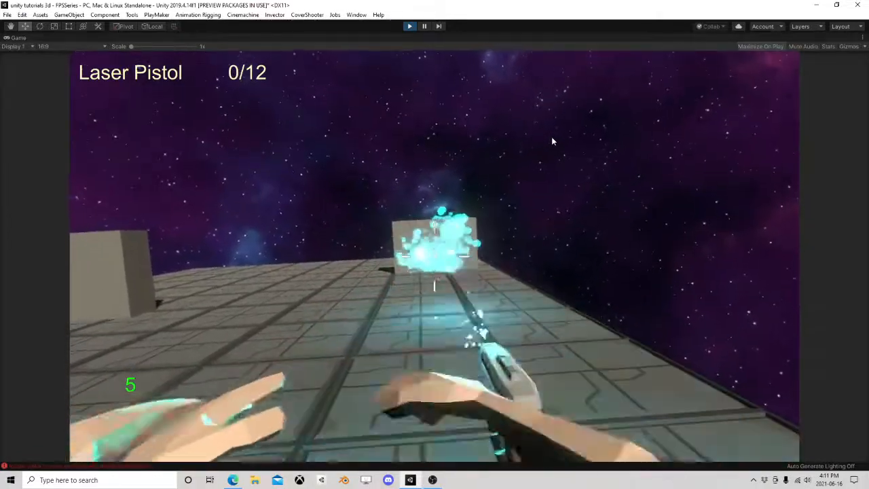
pyautogui.press('r')
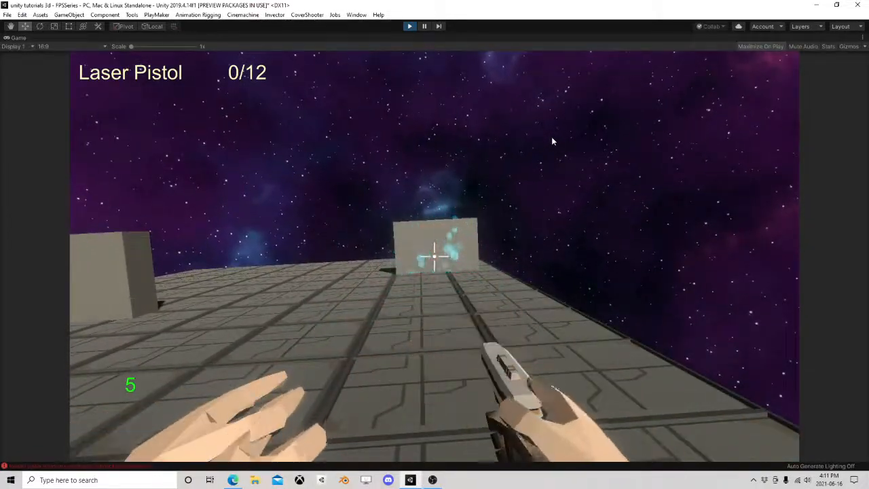
pyautogui.press('r')
pyautogui.press('r')
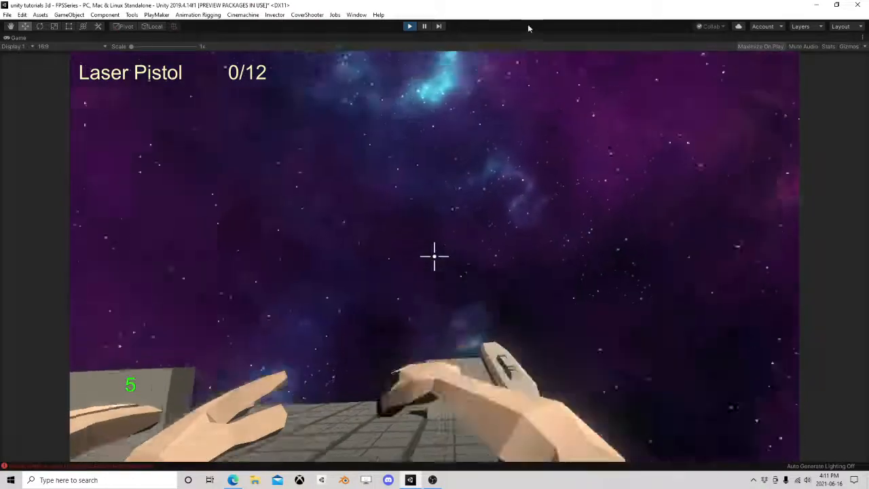
pyautogui.click(410, 26)
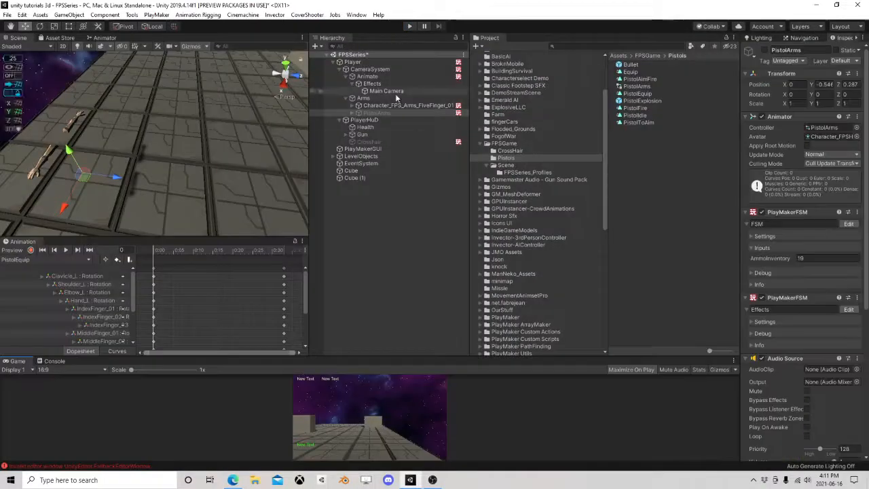
# Step: Open the Crosshair's FSM and change the Wait action's Time in State 2
pyautogui.click(370, 142)
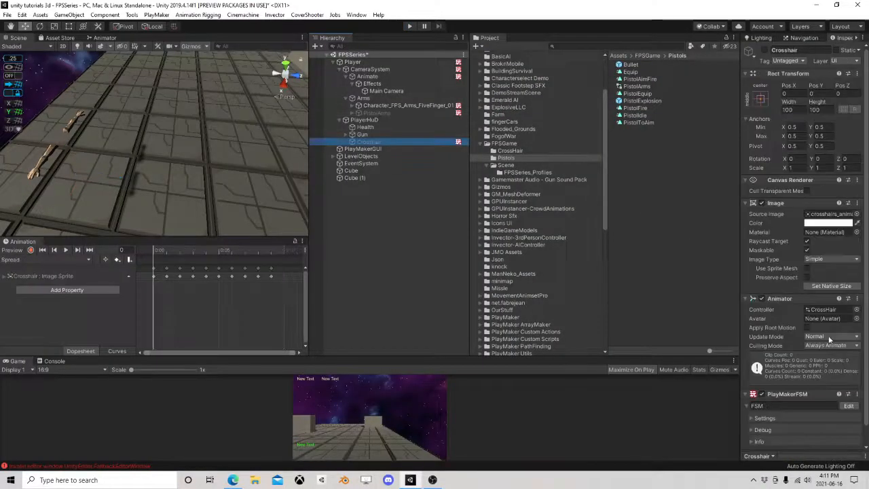
pyautogui.click(849, 406)
pyautogui.moveTo(228, 253); pyautogui.dragTo(291, 247)
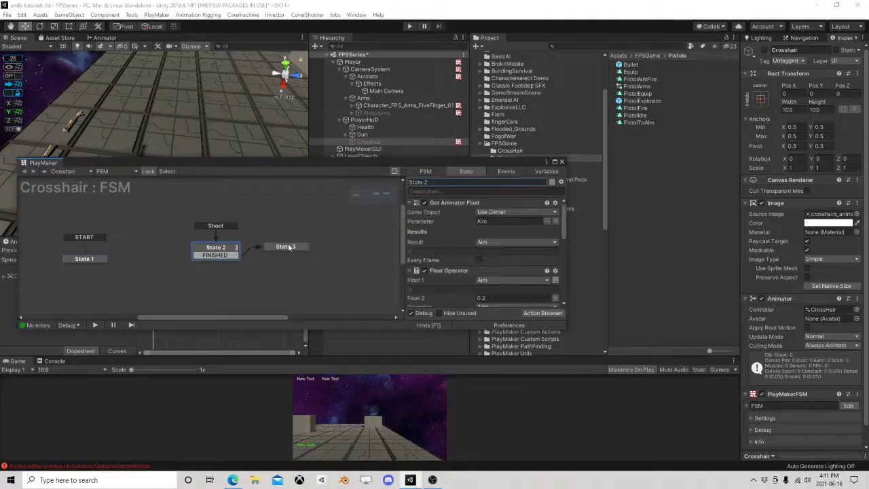
pyautogui.click(291, 248)
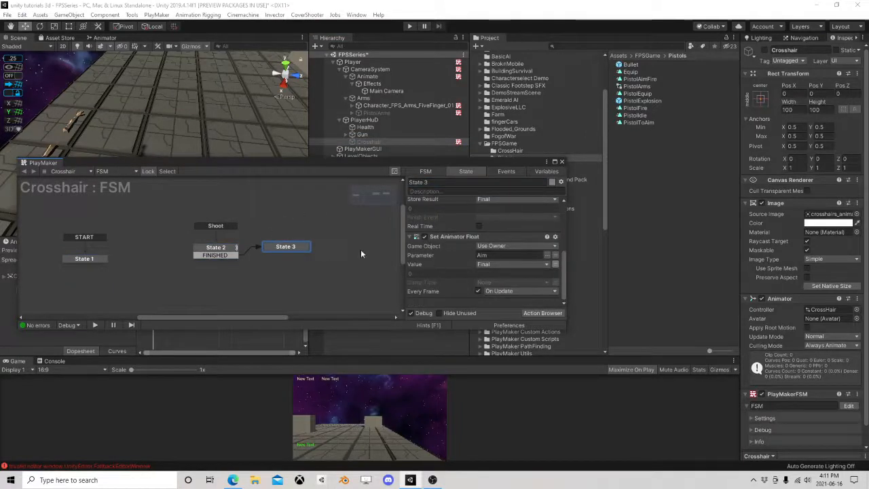
pyautogui.click(213, 248)
pyautogui.scroll(-2, 463, 265)
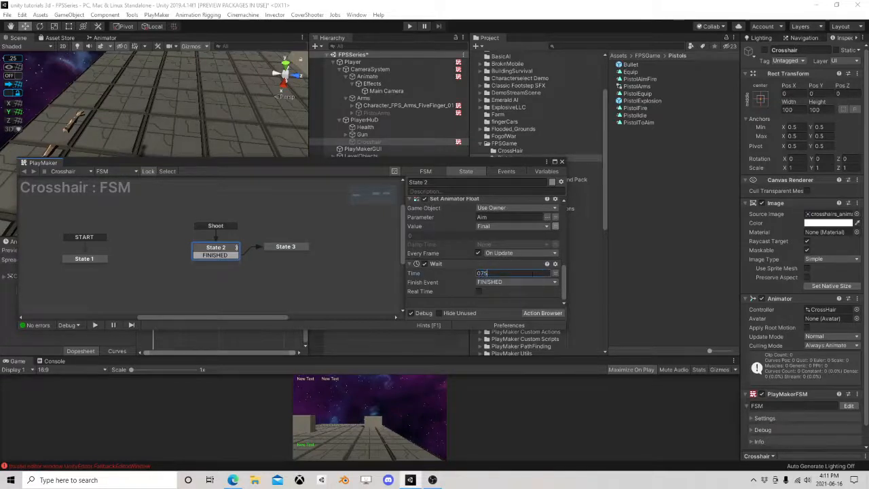
pyautogui.write('1')
# Step: Set the Float Interpolate action's Time in the Crosshair's State 3 to 1
pyautogui.click(283, 248)
pyautogui.scroll(-2, 471, 246)
pyautogui.click(482, 262)
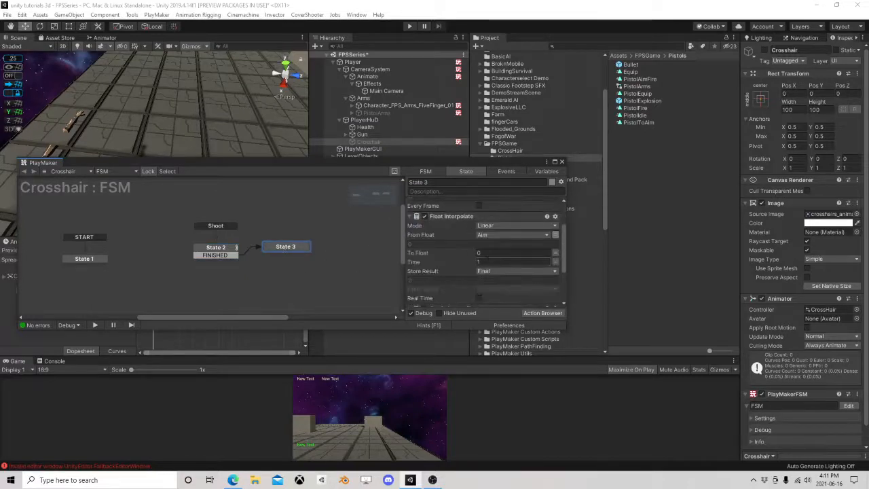
pyautogui.write('1')
# Step: In the Crosshair's State 2, set the Float Operator's Float 2 to 0.1 and Float Interpolate's Time to 0.05
pyautogui.click(217, 248)
pyautogui.scroll(-2, 492, 266)
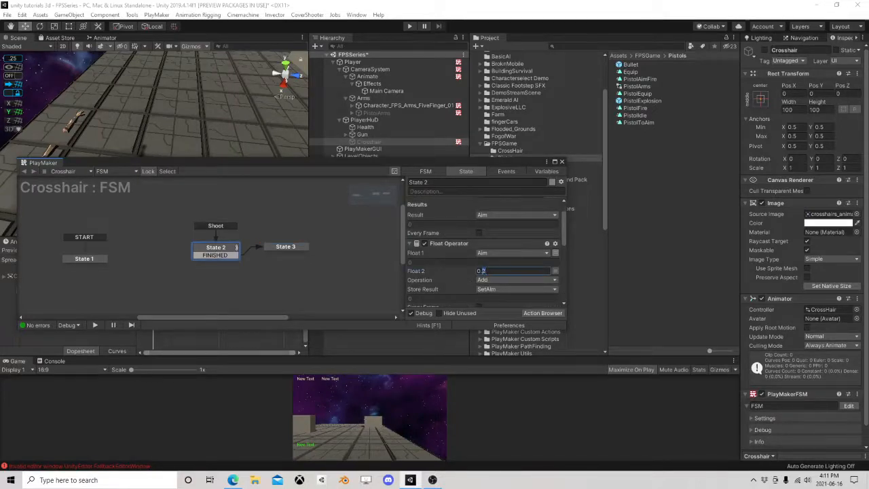
pyautogui.scroll(-6, 513, 263)
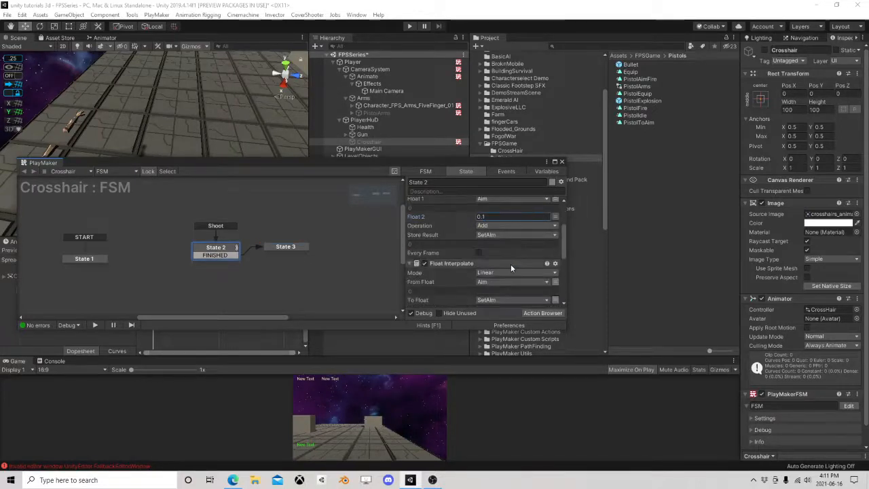
pyautogui.scroll(-2, 517, 261)
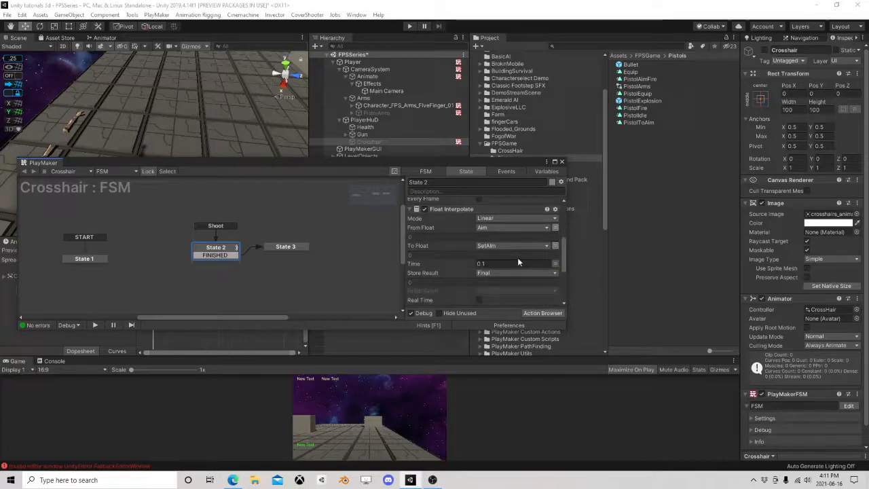
pyautogui.click(465, 265)
pyautogui.write('0.05')
pyautogui.click(561, 163)
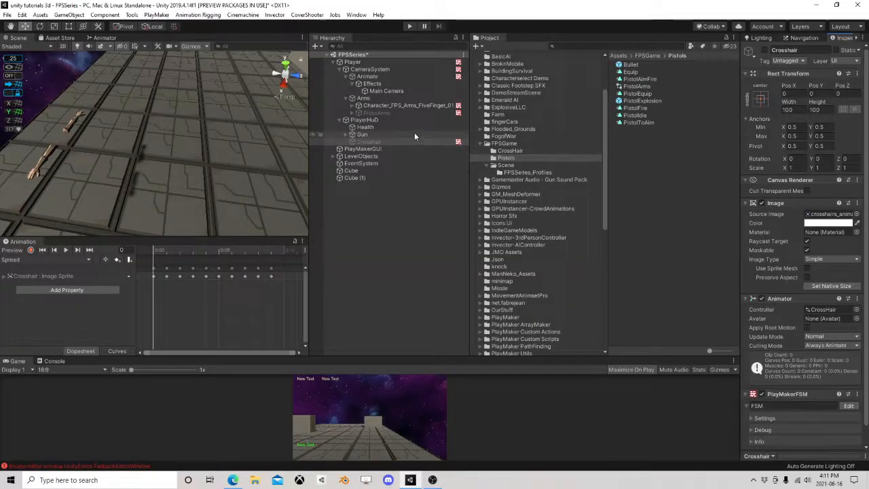
# Step: Save the FPSSeries scene and select the Player object
pyautogui.click(375, 113)
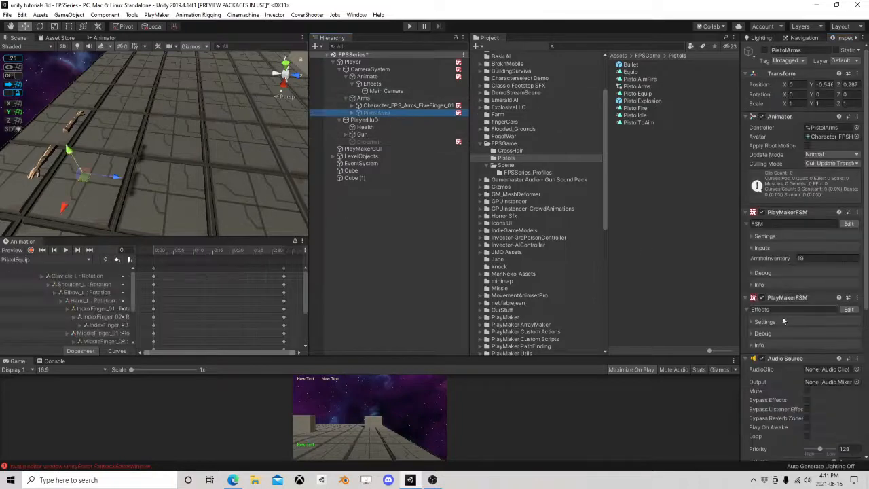
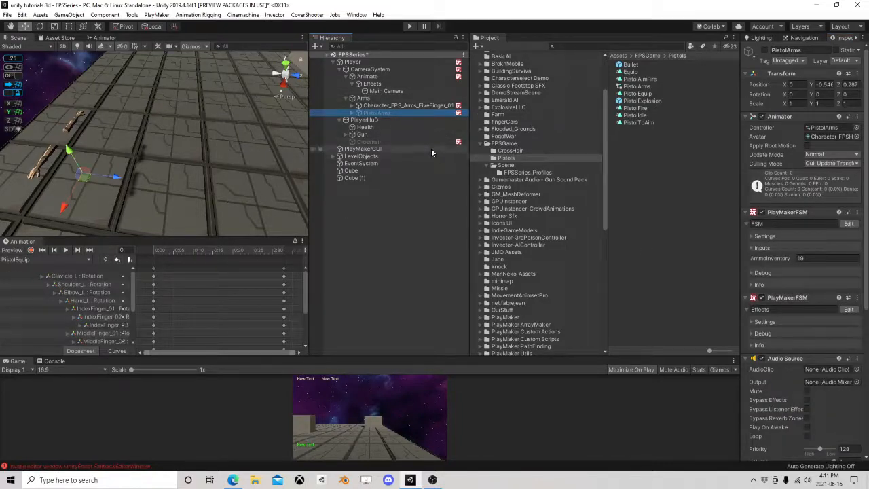
pyautogui.click(6, 14)
pyautogui.click(20, 51)
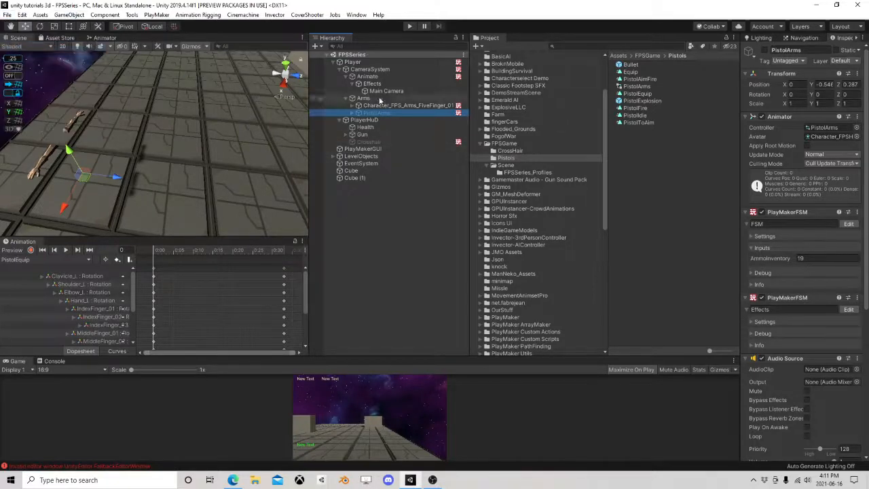
pyautogui.click(367, 62)
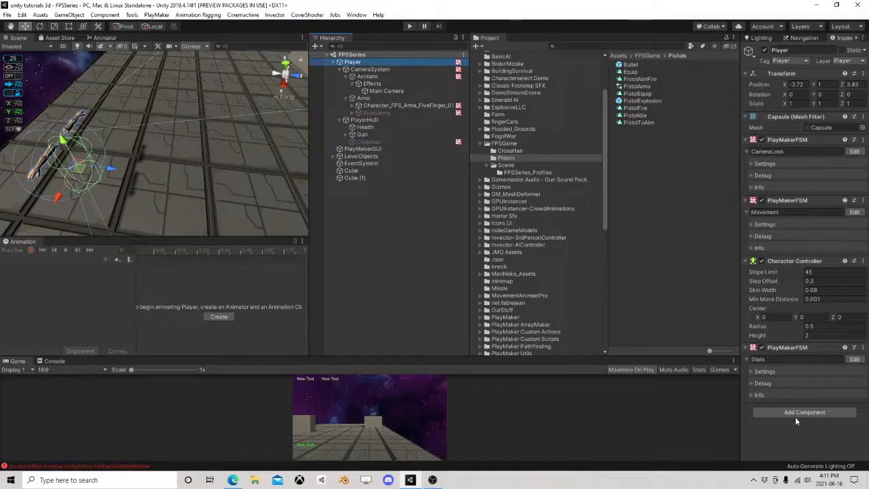
pyautogui.click(796, 412)
pyautogui.click(786, 370)
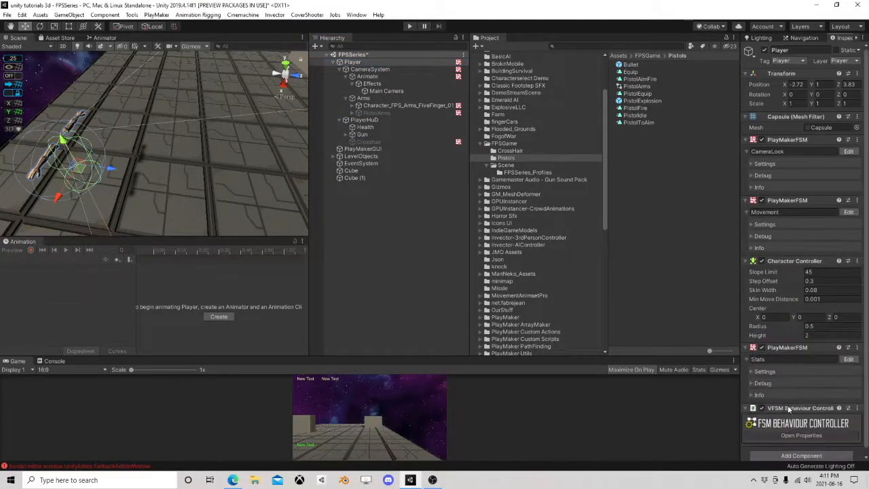
pyautogui.rightClick(789, 408)
pyautogui.click(811, 326)
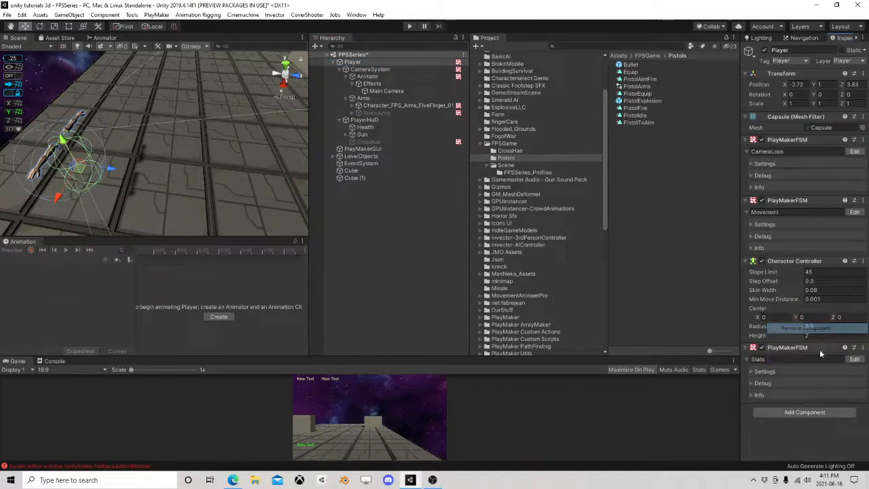
# Step: Add a PlayMakerFSM named Inventory to the Player and reposition its State 1 higher in the graph
pyautogui.click(808, 413)
pyautogui.click(789, 366)
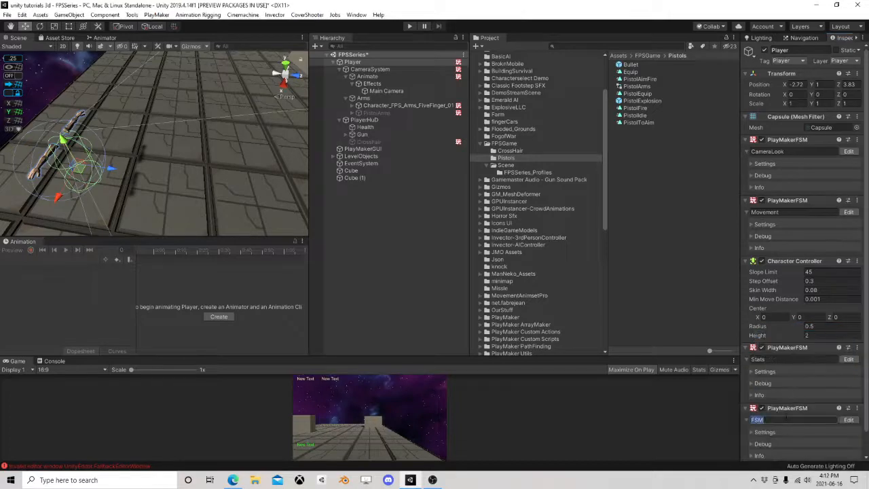
pyautogui.write('Invinci')
pyautogui.click(849, 419)
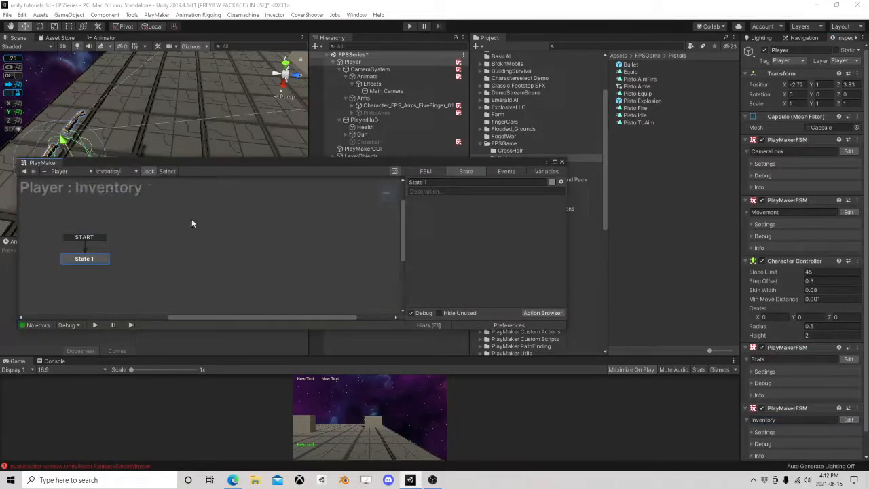
pyautogui.moveTo(100, 255); pyautogui.dragTo(106, 228)
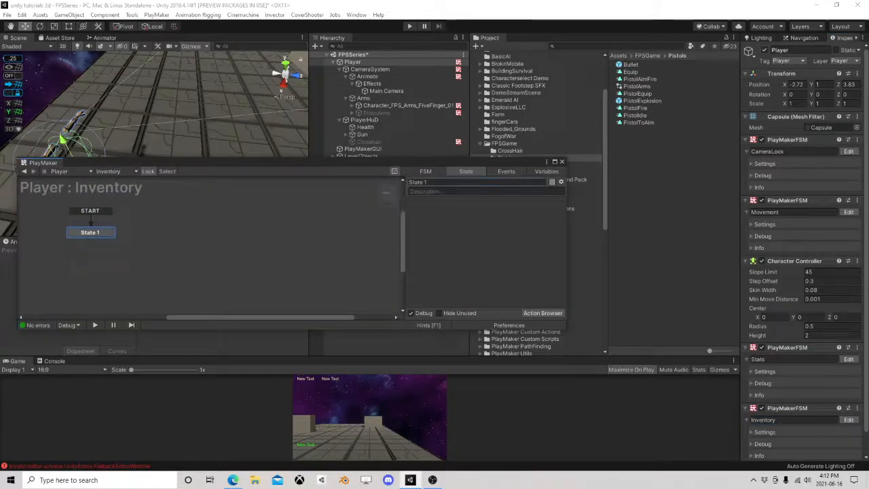
pyautogui.click(561, 161)
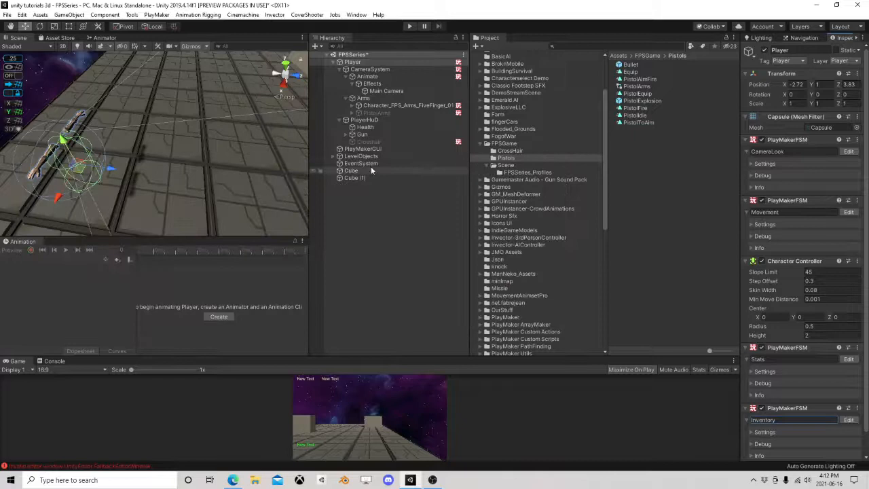
# Step: Add a UI Image as a child of PlayerHuD, with the canvas framed in the 2D scene view
pyautogui.click(339, 69)
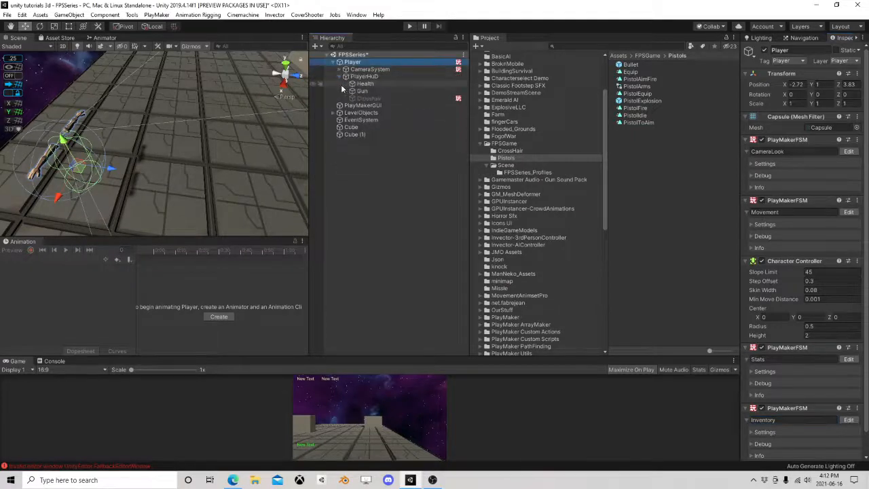
pyautogui.click(363, 77)
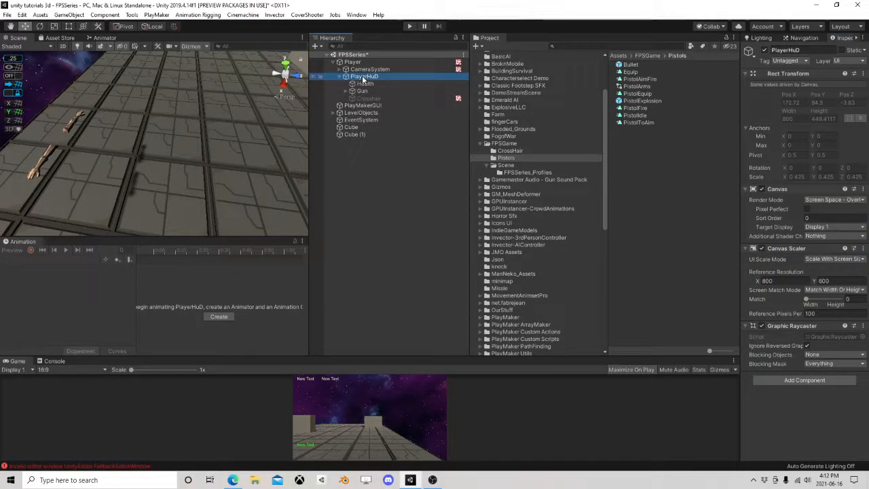
pyautogui.doubleClick(363, 78)
pyautogui.click(64, 47)
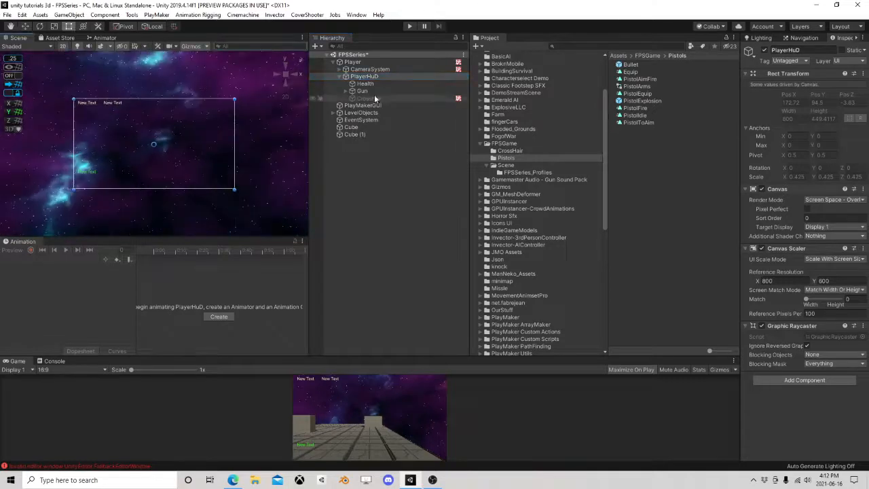
pyautogui.click(366, 77)
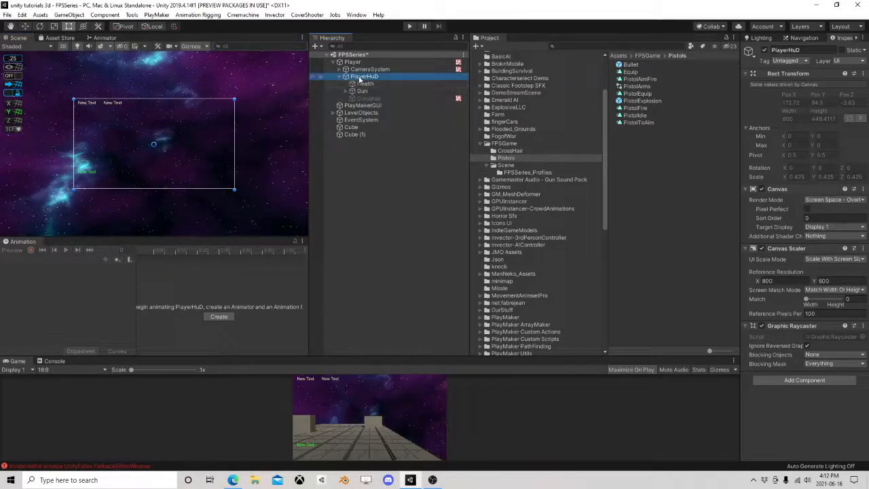
pyautogui.rightClick(359, 77)
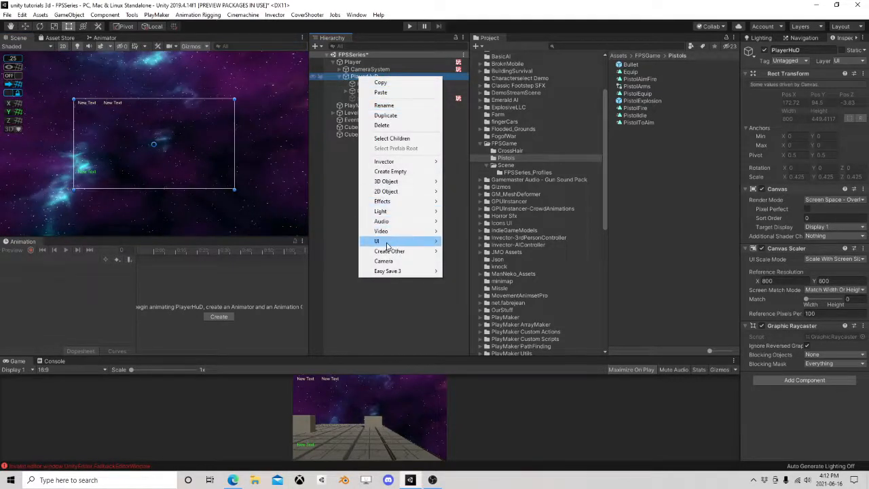
pyautogui.moveTo(388, 242)
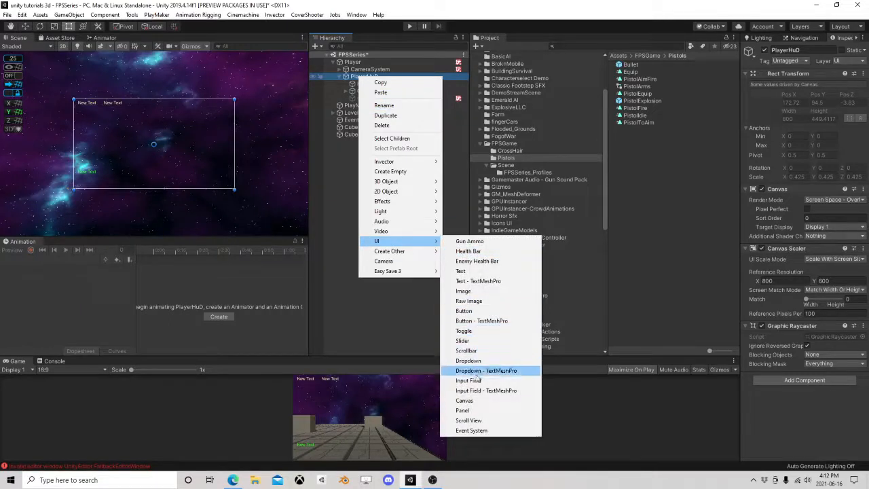
pyautogui.click(467, 290)
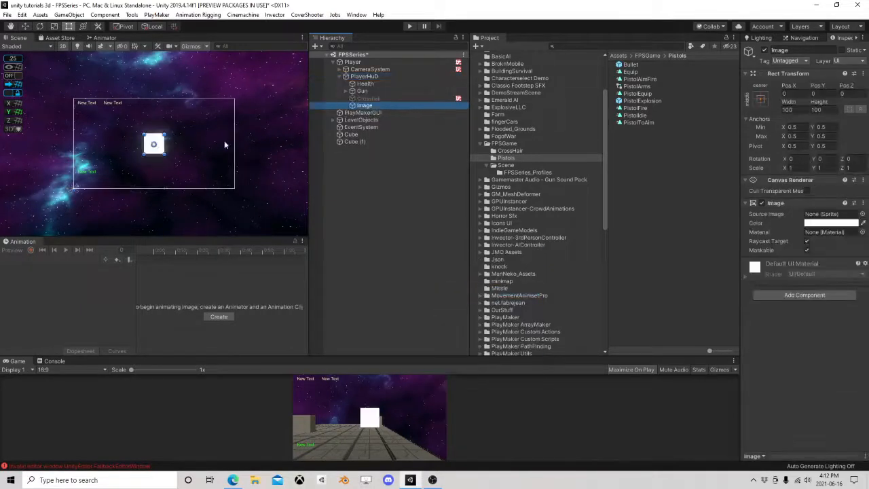
# Step: Move the Image into the canvas's upper-right corner and anchor it top right, at about Pos X -54, Pos Y -51
pyautogui.click(25, 26)
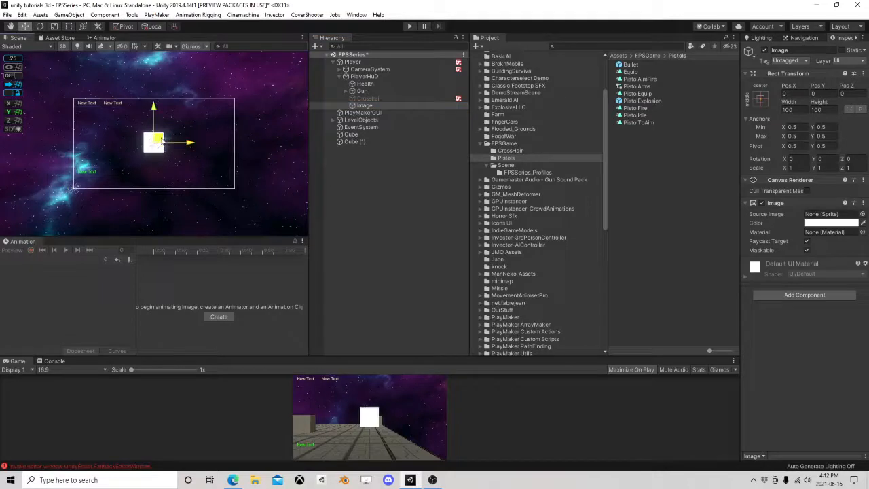
pyautogui.moveTo(160, 143); pyautogui.dragTo(230, 106)
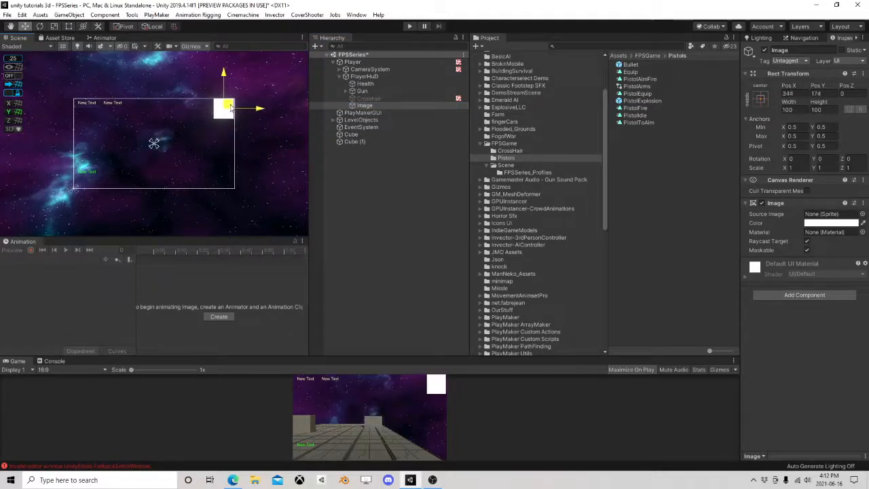
pyautogui.click(760, 99)
pyautogui.click(831, 170)
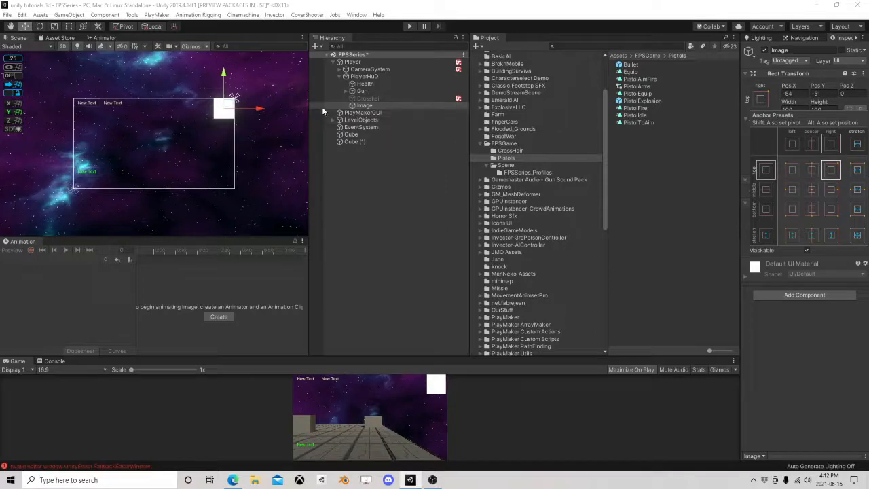
pyautogui.click(360, 106)
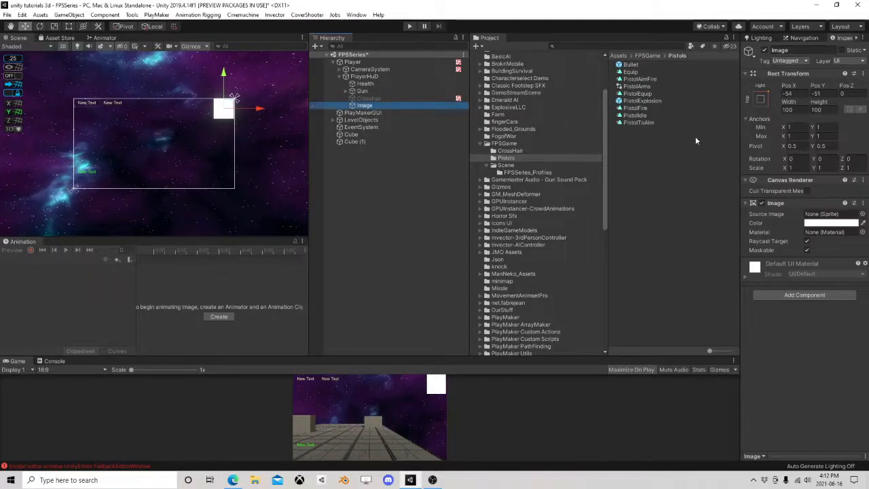
# Step: Assign the teal thumbs-up sprite 47 from Icons UI as the Image's source image
pyautogui.click(862, 214)
pyautogui.scroll(-5, 637, 205)
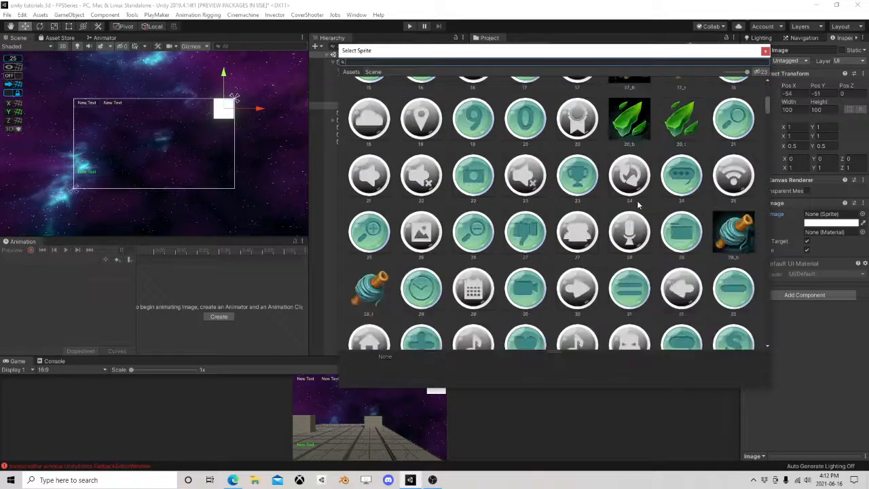
pyautogui.scroll(-10, 631, 200)
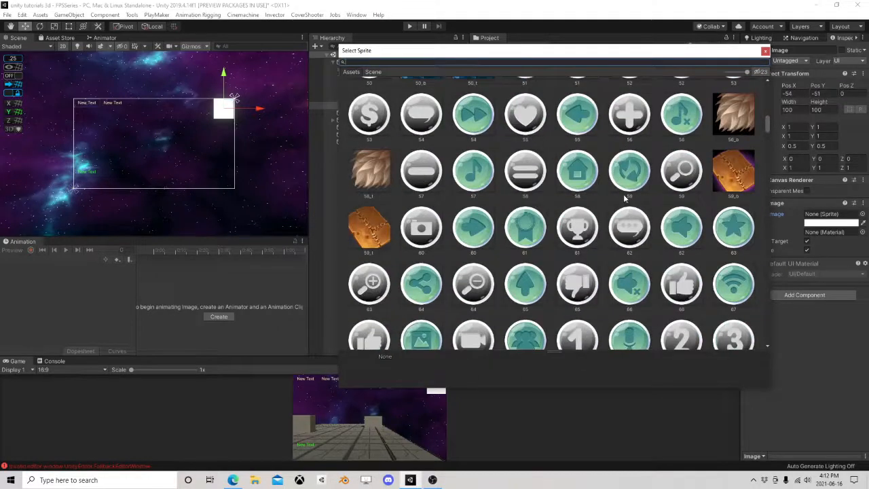
pyautogui.scroll(-9, 624, 194)
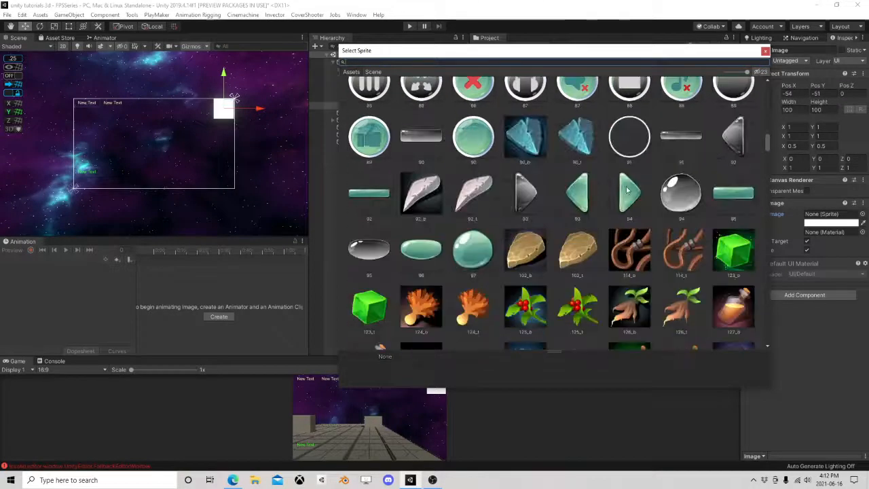
pyautogui.scroll(-7, 628, 190)
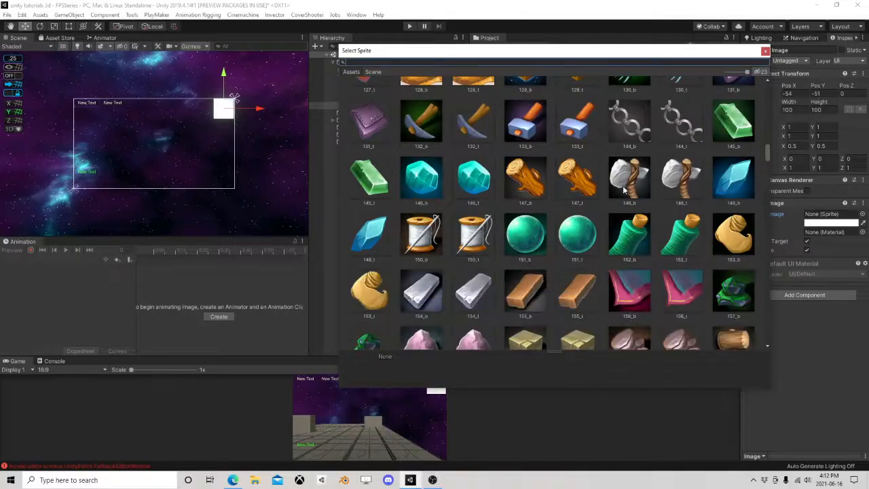
pyautogui.scroll(-6, 624, 190)
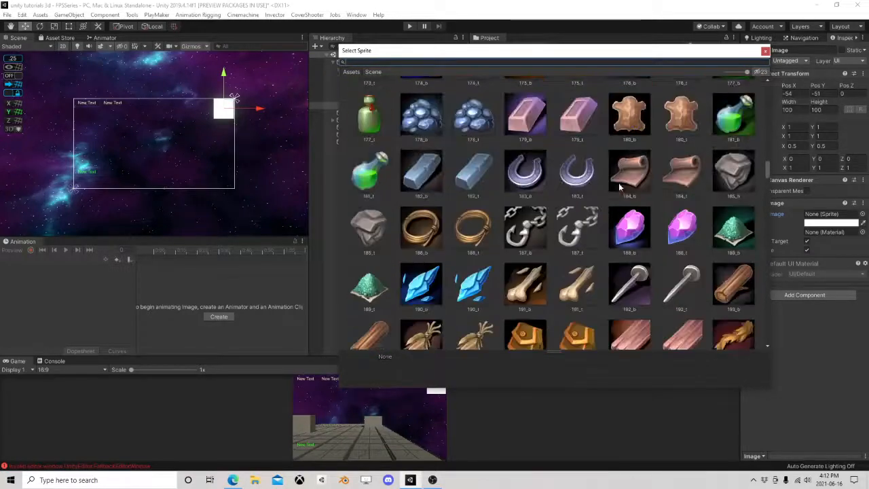
pyautogui.scroll(-5, 615, 185)
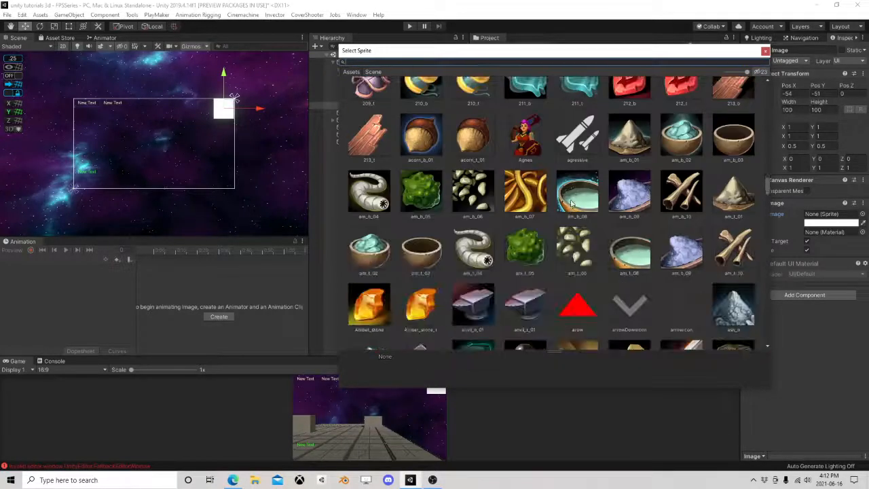
pyautogui.scroll(-7, 567, 196)
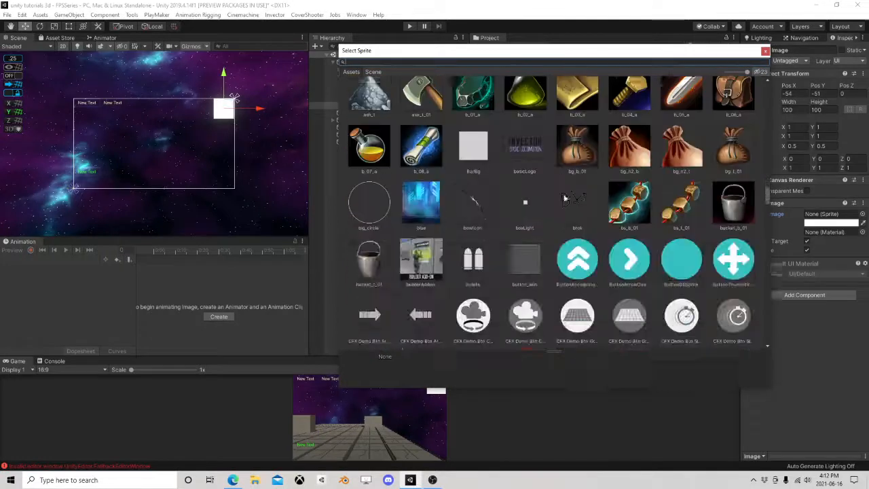
pyautogui.scroll(-5, 564, 196)
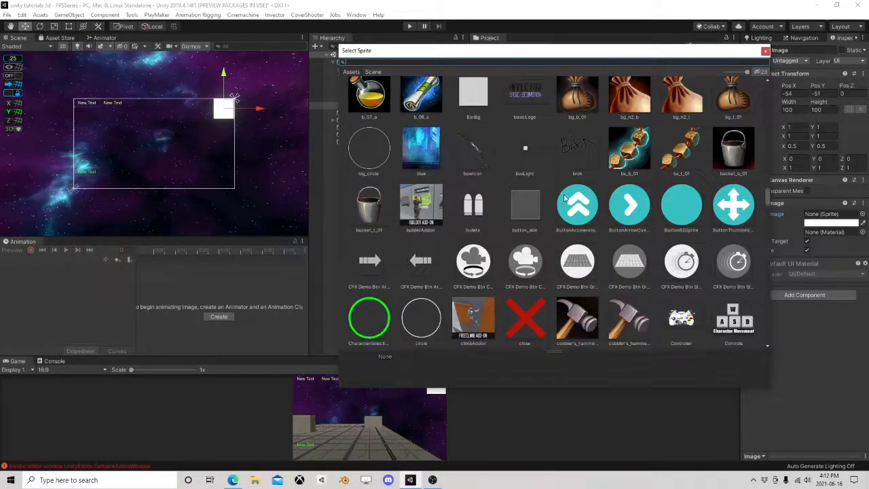
pyautogui.scroll(-10, 564, 197)
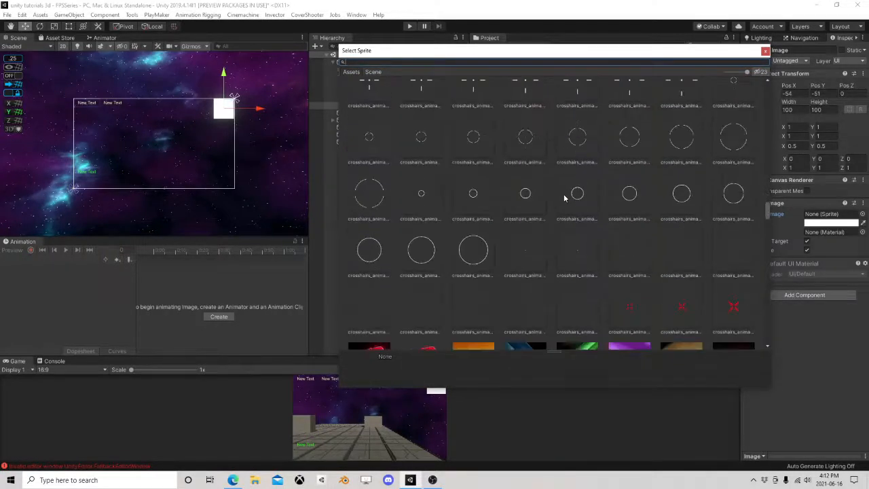
pyautogui.scroll(-10, 563, 197)
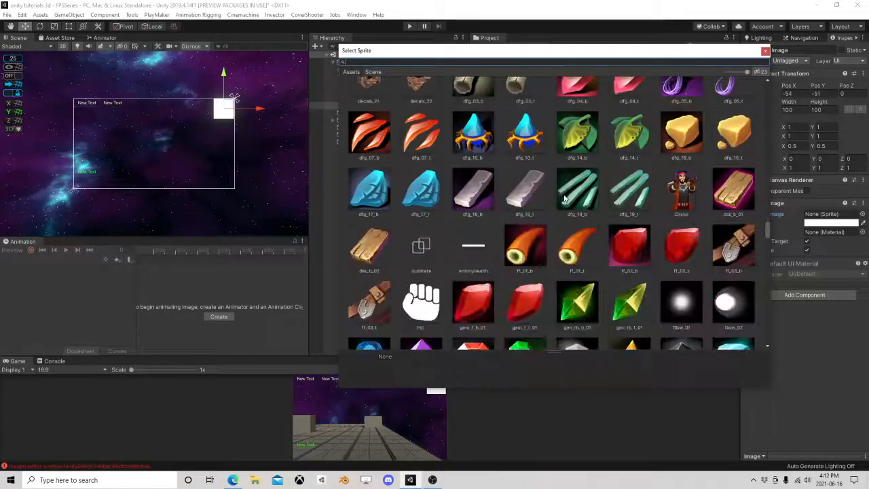
pyautogui.scroll(-10, 564, 197)
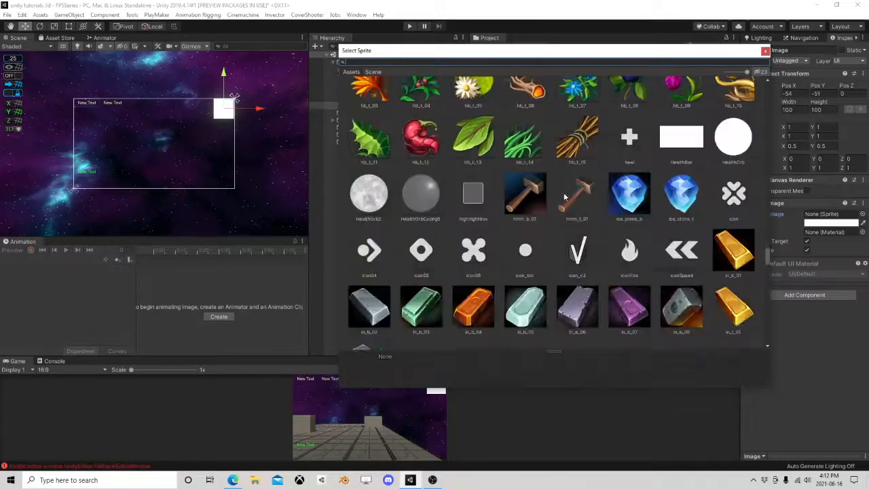
pyautogui.scroll(-8, 565, 195)
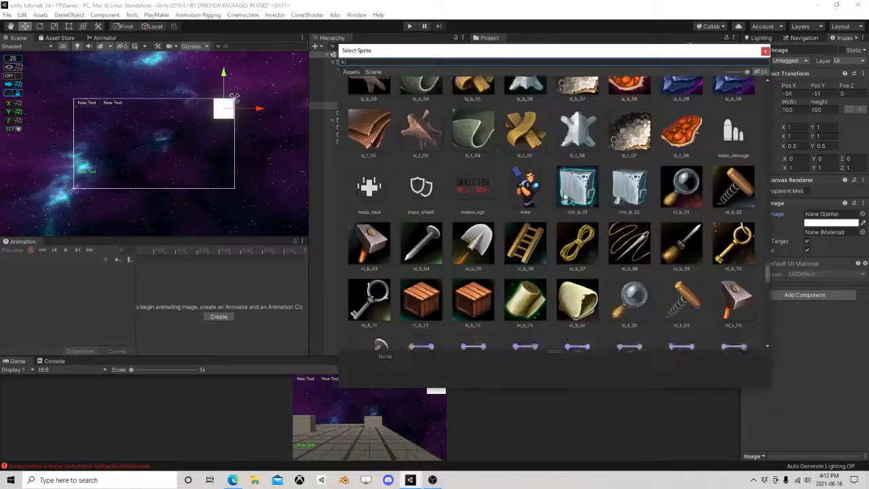
pyautogui.scroll(-20, 563, 195)
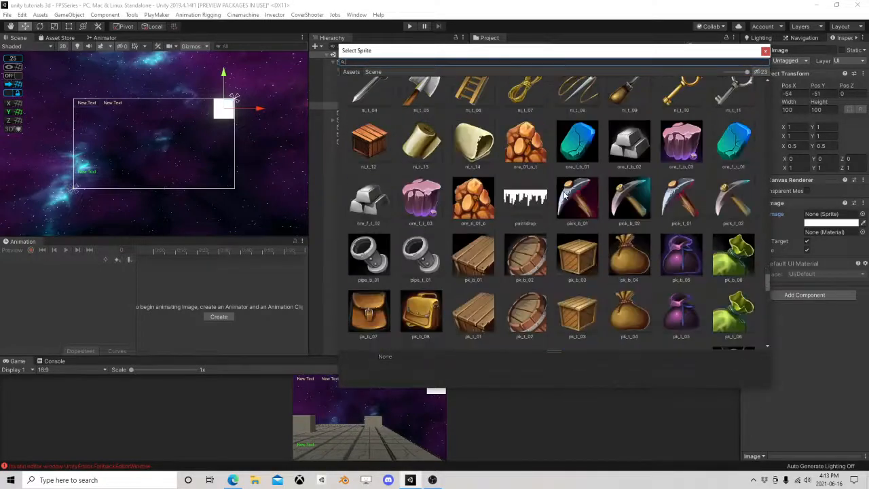
pyautogui.scroll(-15, 564, 195)
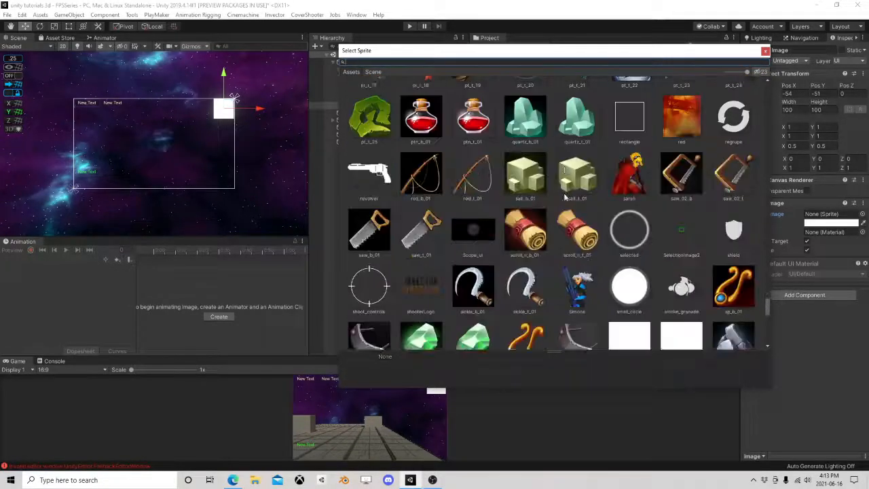
pyautogui.scroll(-8, 679, 278)
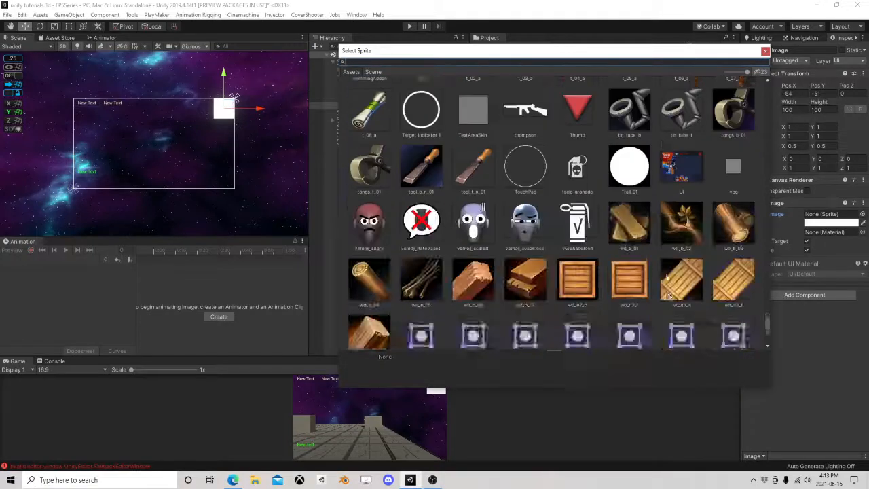
pyautogui.scroll(5, 671, 265)
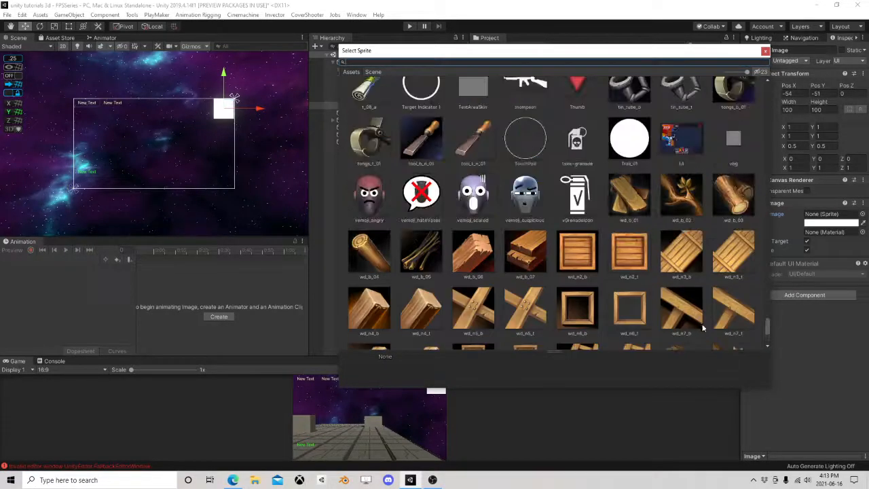
pyautogui.moveTo(768, 327); pyautogui.dragTo(752, 53)
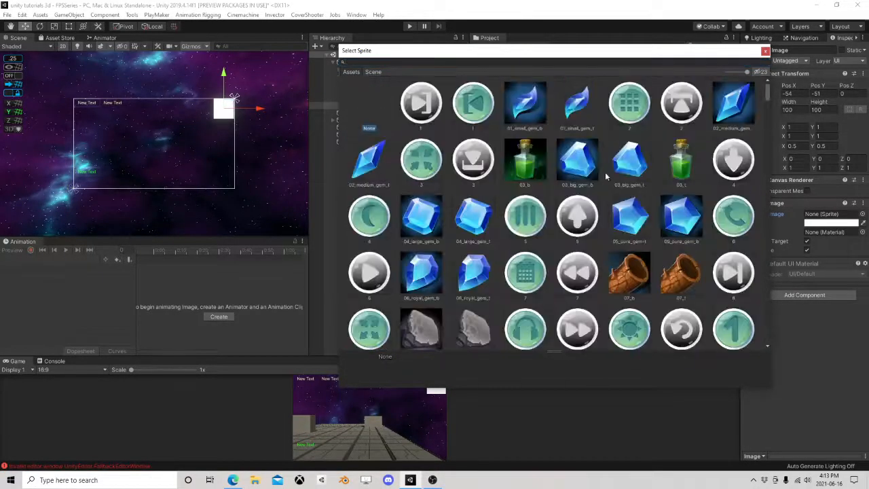
pyautogui.scroll(-8, 575, 199)
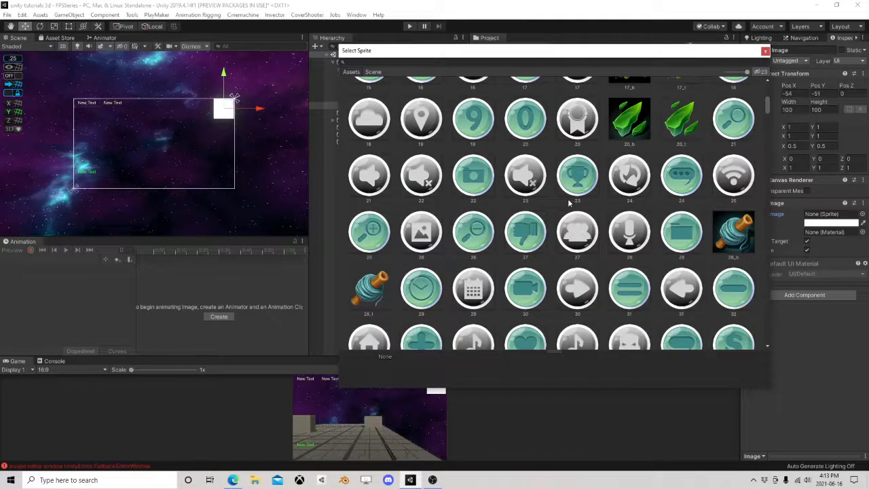
pyautogui.scroll(-4, 572, 200)
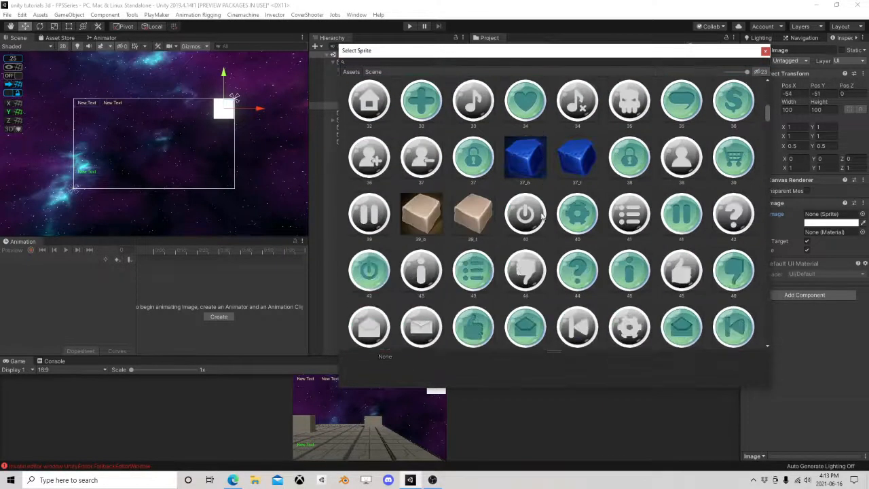
pyautogui.scroll(-2, 554, 215)
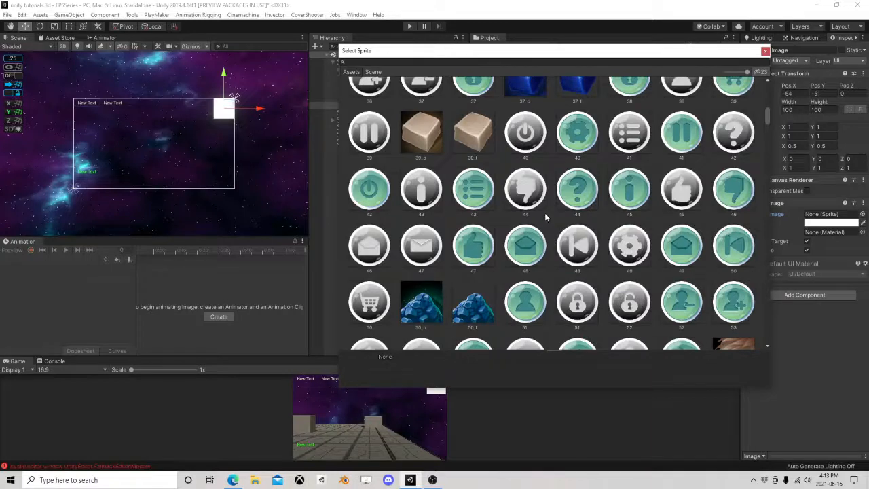
pyautogui.scroll(-1, 521, 211)
pyautogui.scroll(-1, 522, 215)
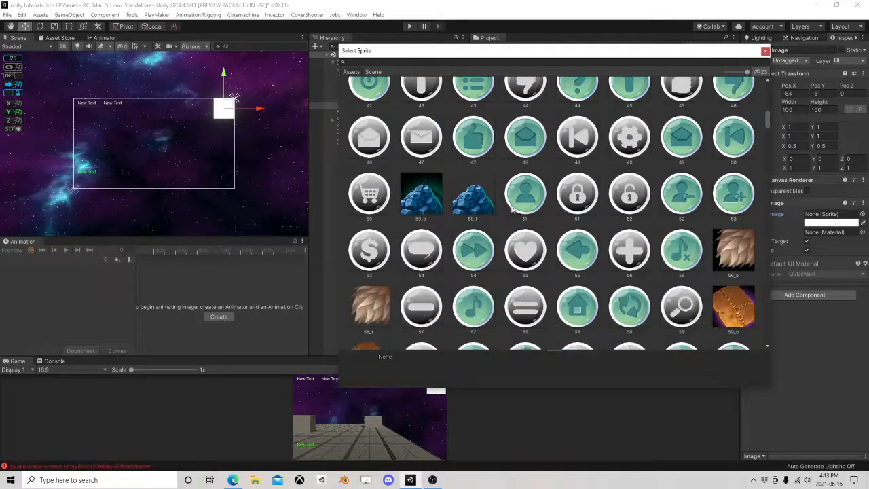
pyautogui.click(473, 136)
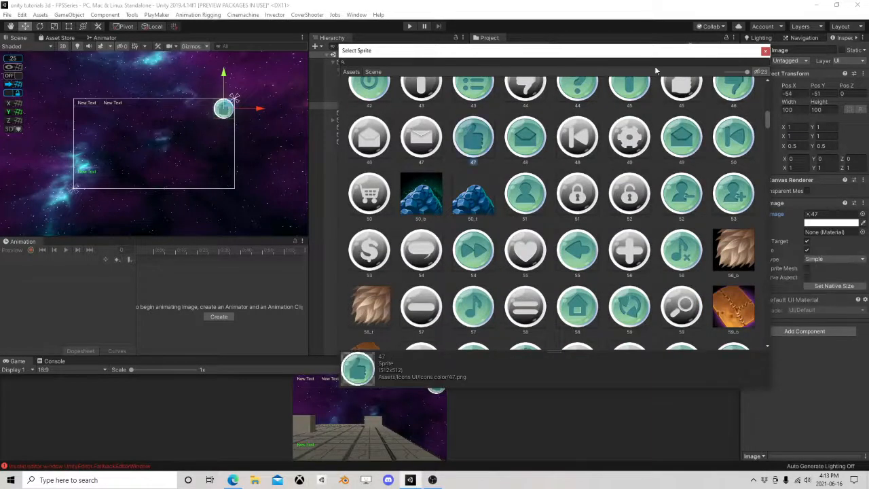
pyautogui.click(764, 53)
# Step: Set the Image's X and Y scale to 0.5
pyautogui.write('0.5')
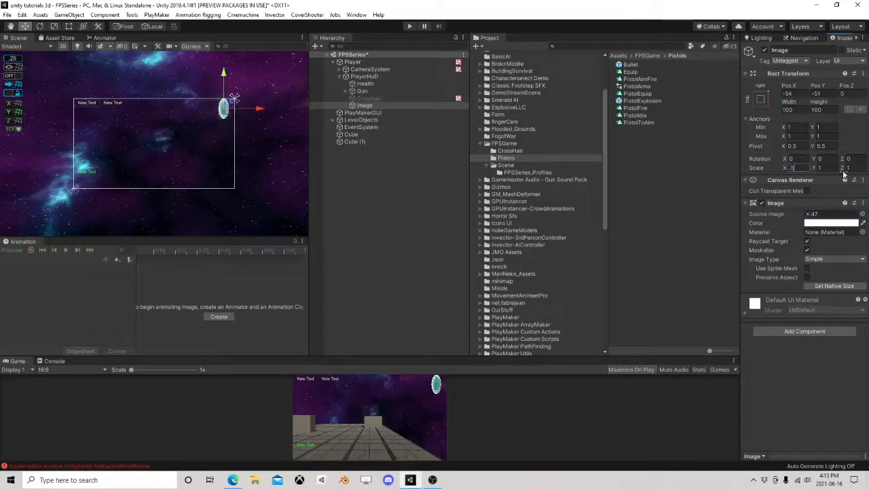
pyautogui.press('Tab')
pyautogui.write('0.5')
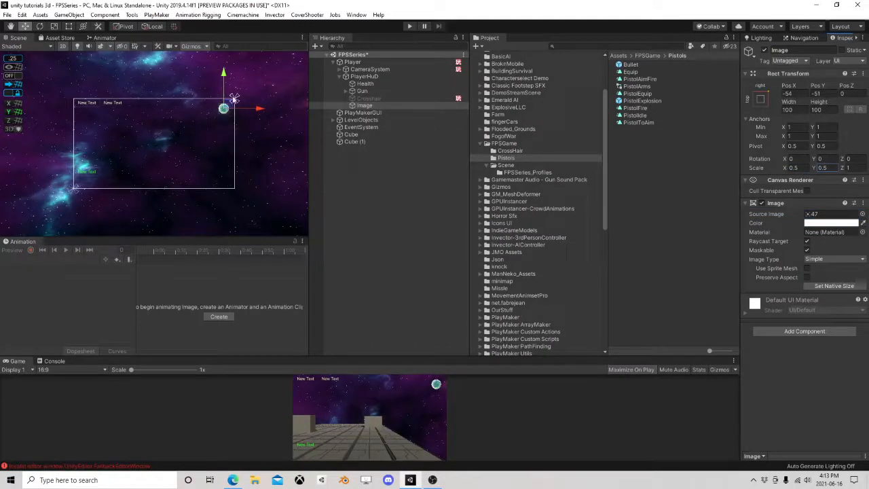
# Step: Move the Image to about Pos X -52, Pos Y -37, duplicate it twice and line the copies up beside it at about Pos X -111 and -172
pyautogui.moveTo(224, 109)
pyautogui.mouseDown()
pyautogui.moveTo(255, 107)
pyautogui.moveTo(239, 106)
pyautogui.mouseUp()
pyautogui.click(375, 106)
pyautogui.hotkey('ctrl', 'd')
pyautogui.hotkey('ctrl', 'd')
# Step: Rename the original Image icon under PlayerHuD as Rifle
pyautogui.click(370, 112)
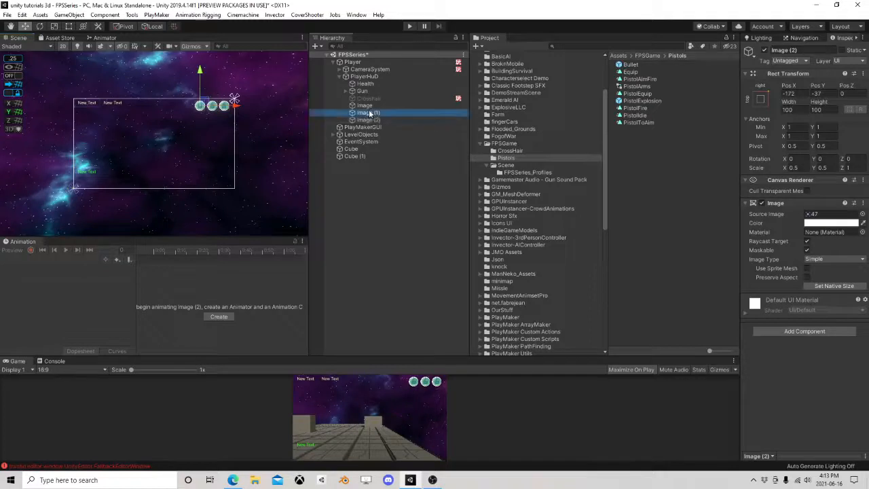
pyautogui.click(370, 107)
pyautogui.click(369, 107)
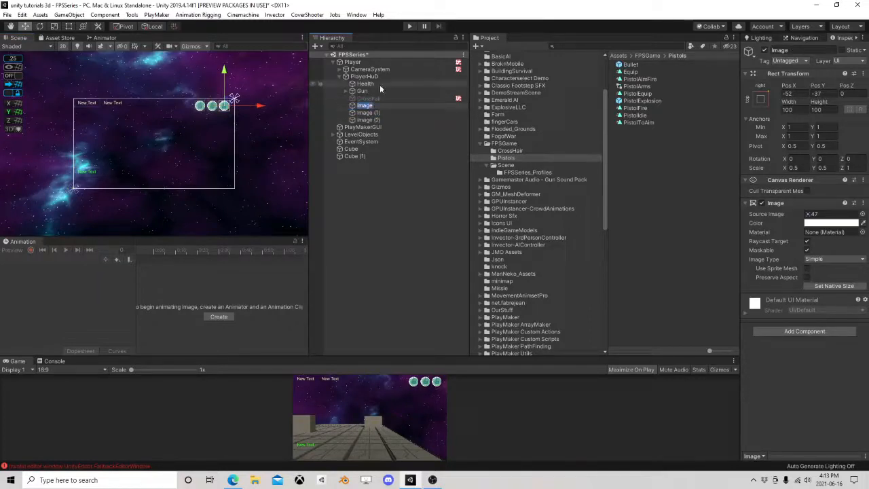
pyautogui.write('Rifle')
pyautogui.press('Return')
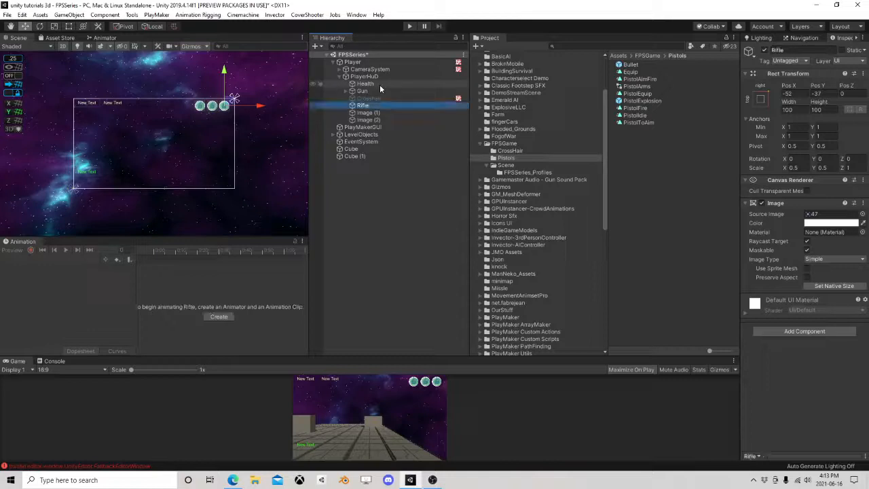
# Step: Rename the first duplicate, Image (1), as Pistol
pyautogui.click(372, 120)
pyautogui.click(373, 113)
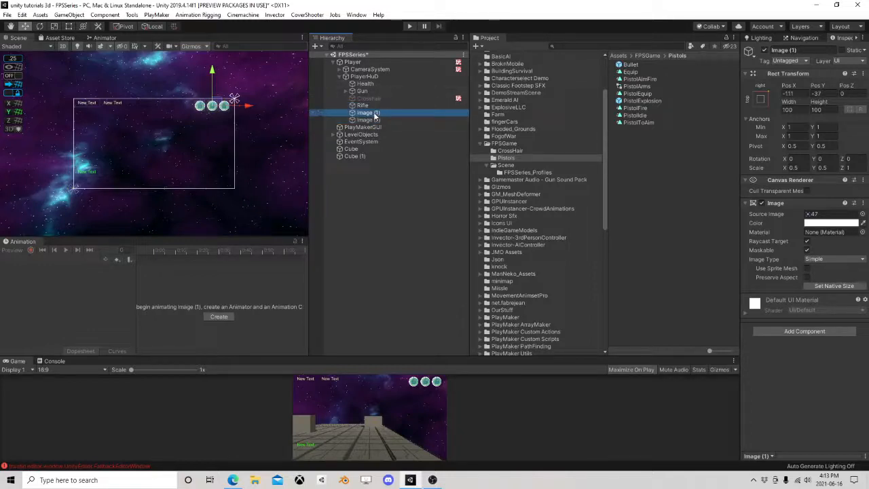
pyautogui.click(374, 113)
pyautogui.write('Pis')
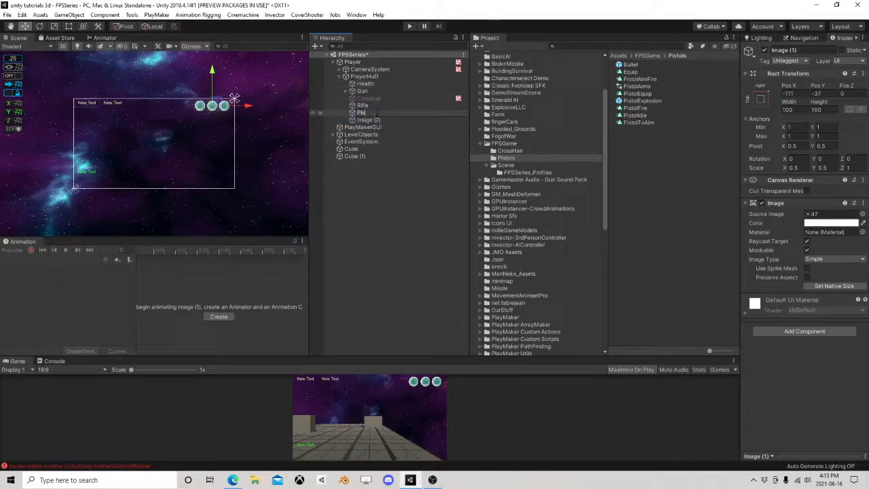
pyautogui.write('tol')
pyautogui.press('Return')
# Step: Rename the second duplicate, Image (2), as Unarmed
pyautogui.click(380, 120)
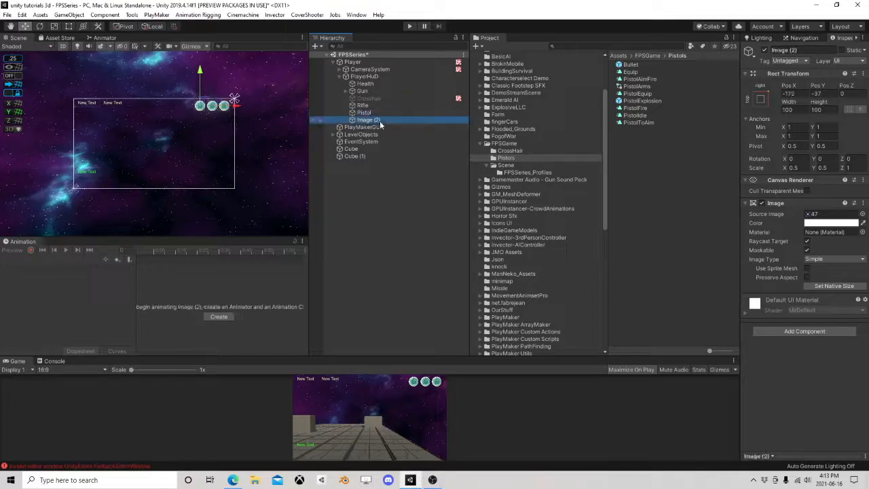
pyautogui.click(383, 120)
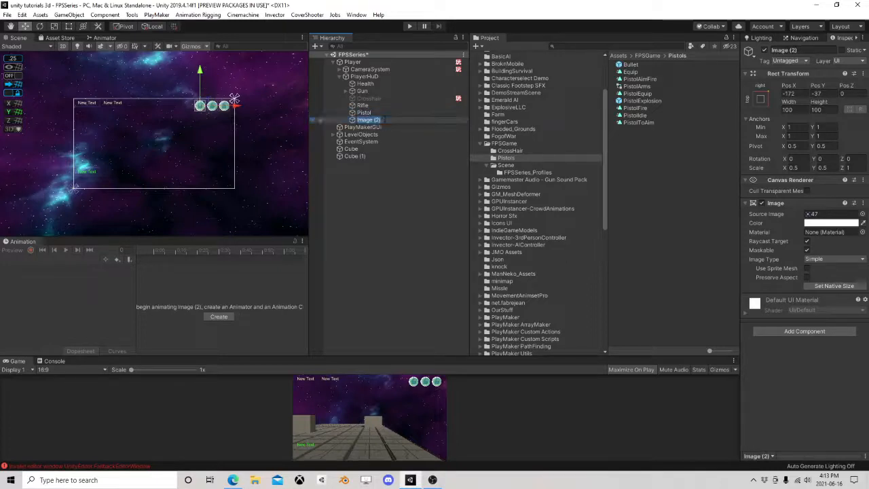
pyautogui.write('Ui')
pyautogui.write('armed')
pyautogui.press('Return')
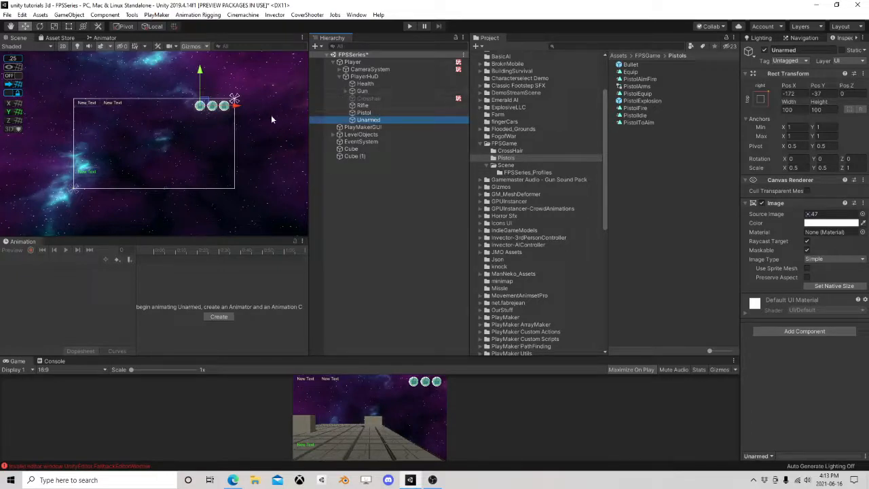
# Step: Assign the white revolver sprite as the source image of the Pistol icon
pyautogui.scroll(9, 244, 124)
pyautogui.moveTo(213, 117); pyautogui.dragTo(233, 159, button='middle')
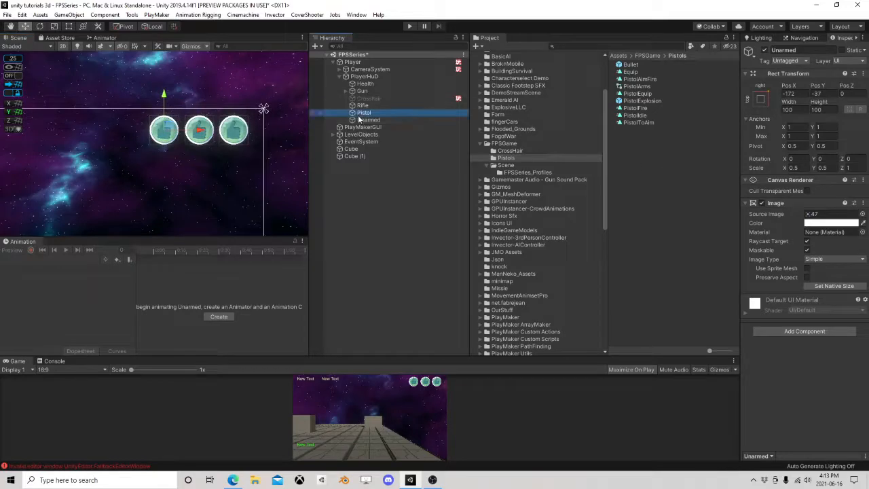
pyautogui.click(364, 112)
pyautogui.click(862, 214)
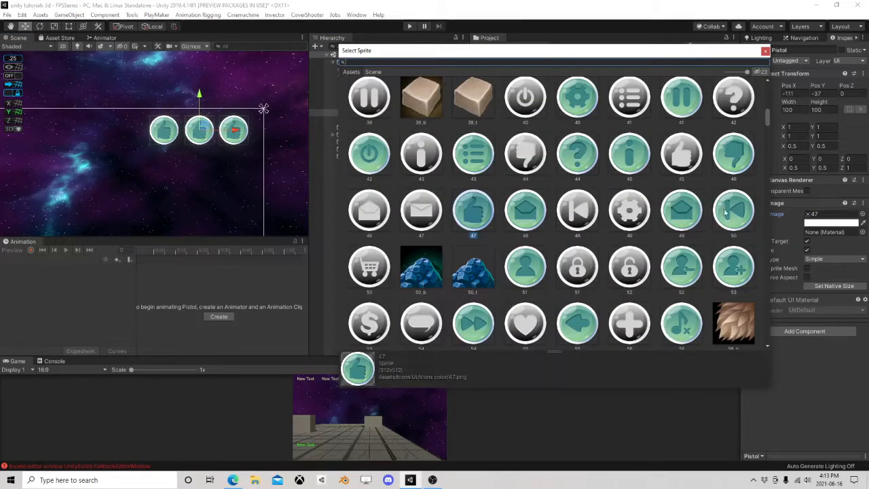
pyautogui.moveTo(766, 117); pyautogui.dragTo(786, 345)
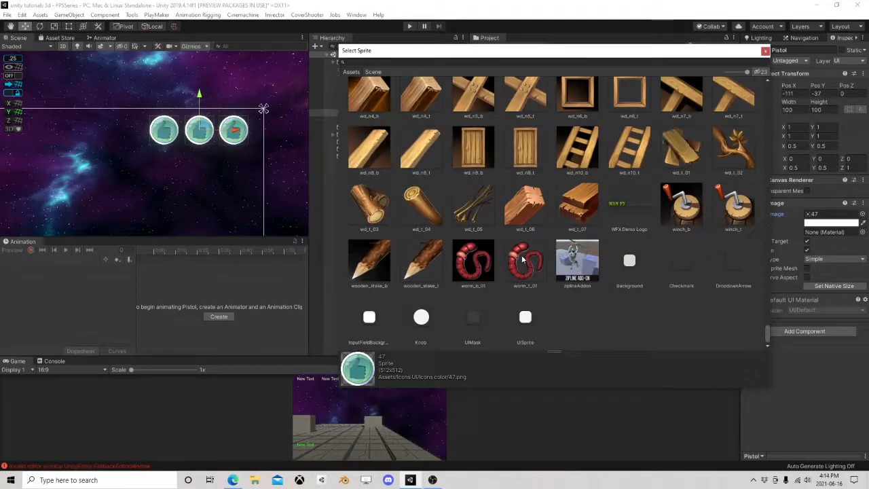
pyautogui.click(458, 261)
pyautogui.click(514, 265)
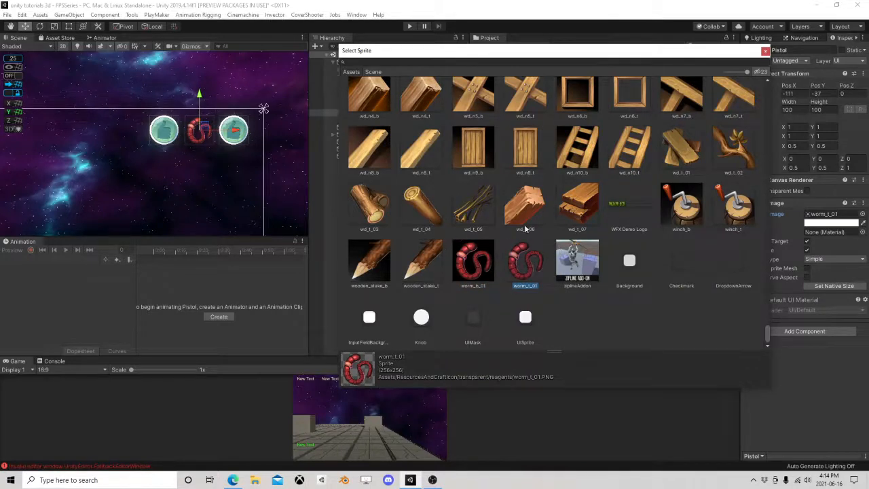
pyautogui.scroll(8, 548, 224)
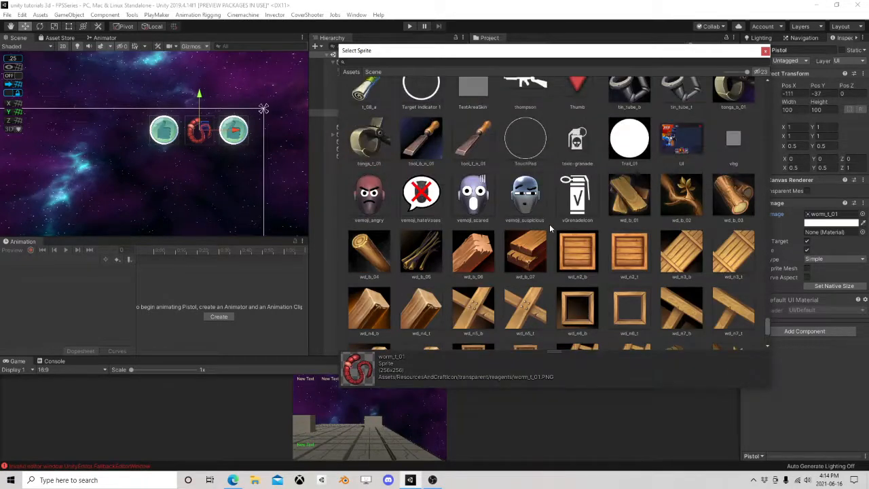
pyautogui.scroll(2, 550, 227)
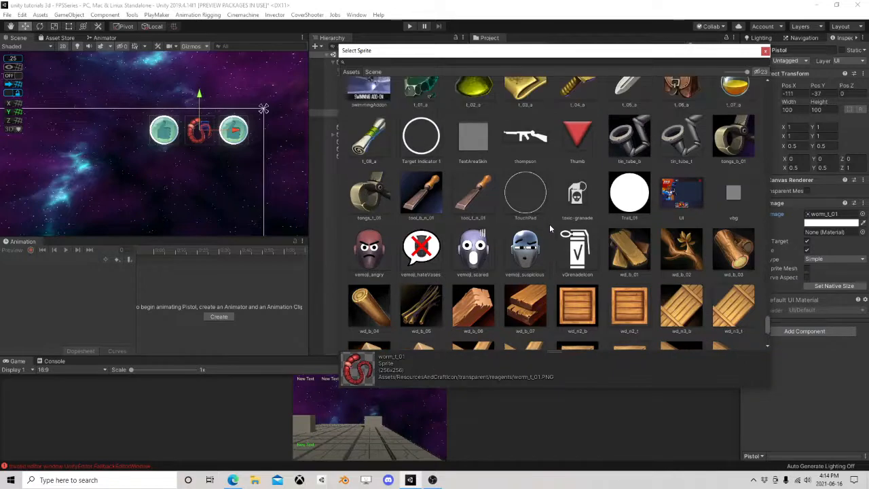
pyautogui.scroll(2, 550, 229)
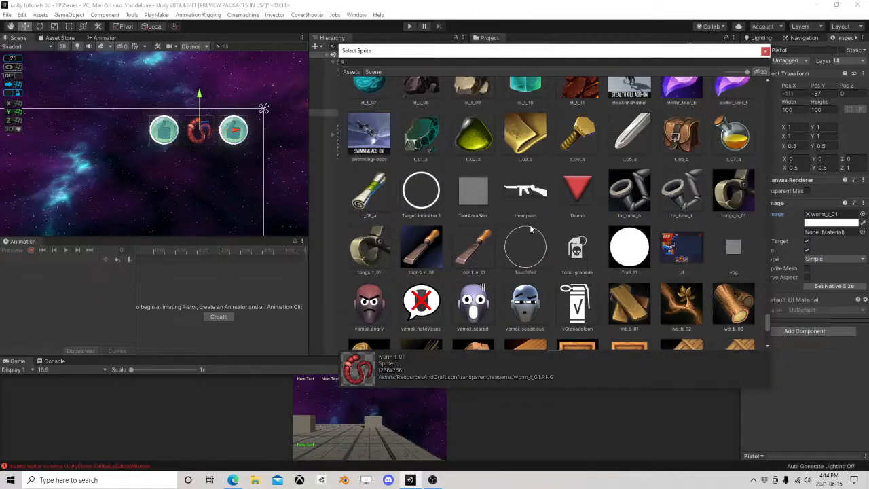
pyautogui.scroll(4, 515, 242)
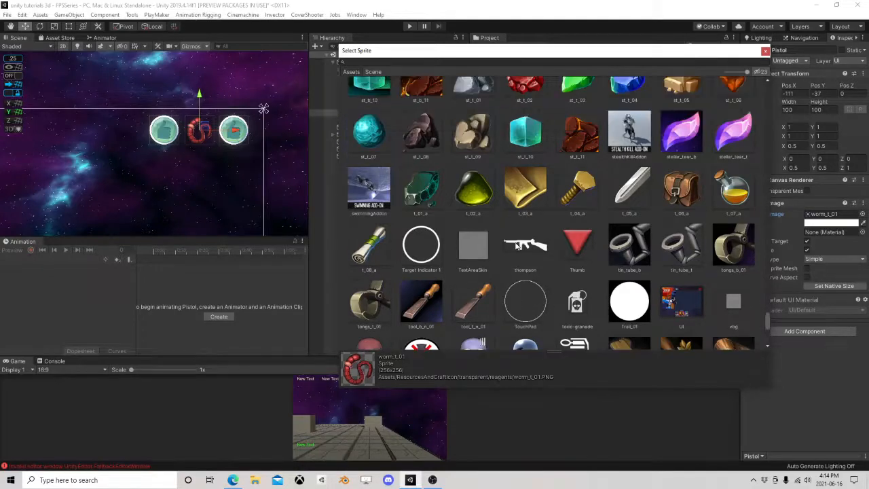
pyautogui.scroll(3, 515, 242)
pyautogui.scroll(5, 515, 242)
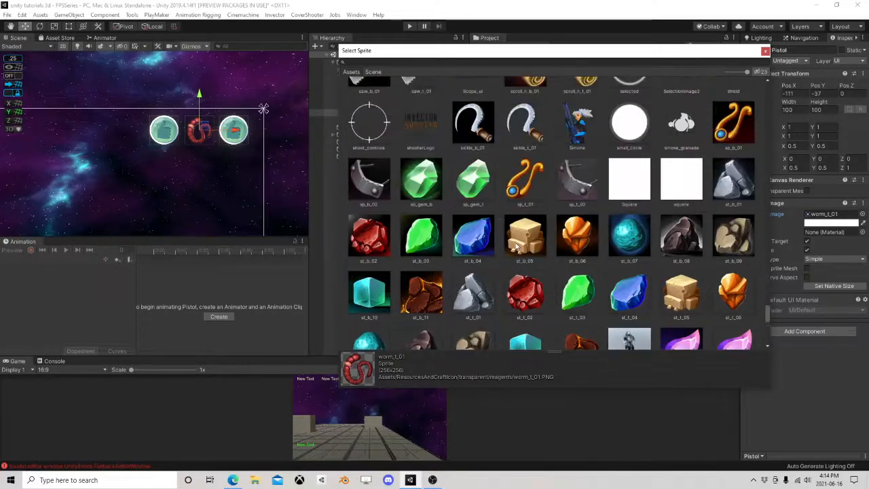
pyautogui.scroll(2, 483, 229)
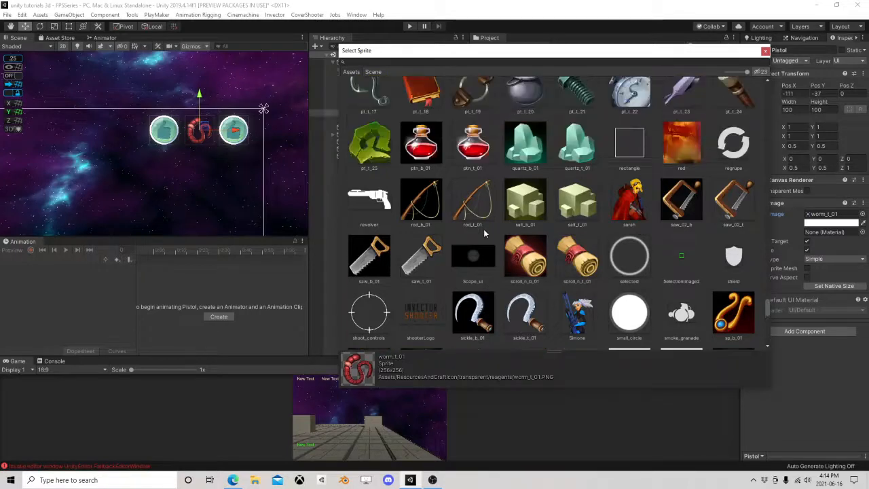
pyautogui.click(394, 200)
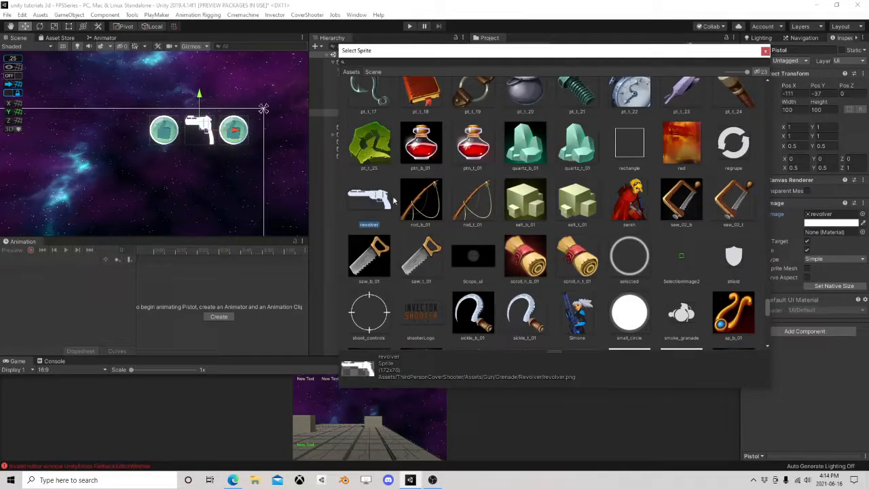
pyautogui.click(765, 52)
# Step: Assign the white thompson gun sprite as the source image of the Rifle icon
pyautogui.click(375, 105)
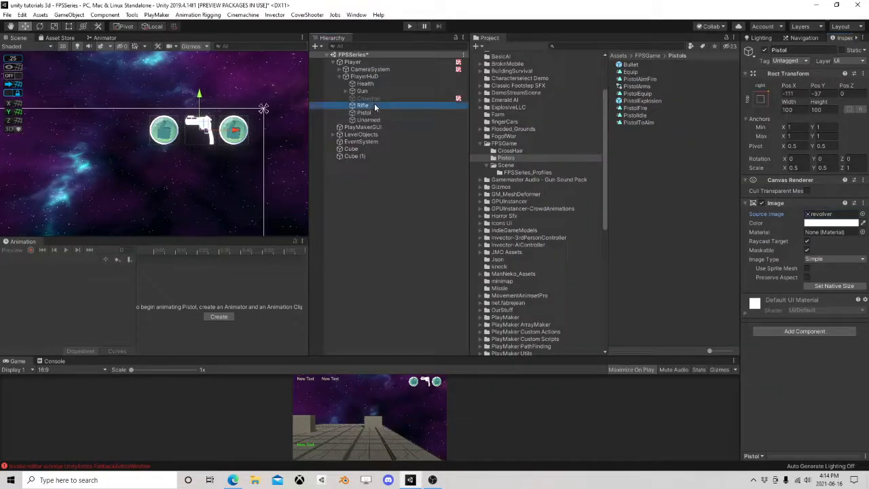
pyautogui.click(862, 214)
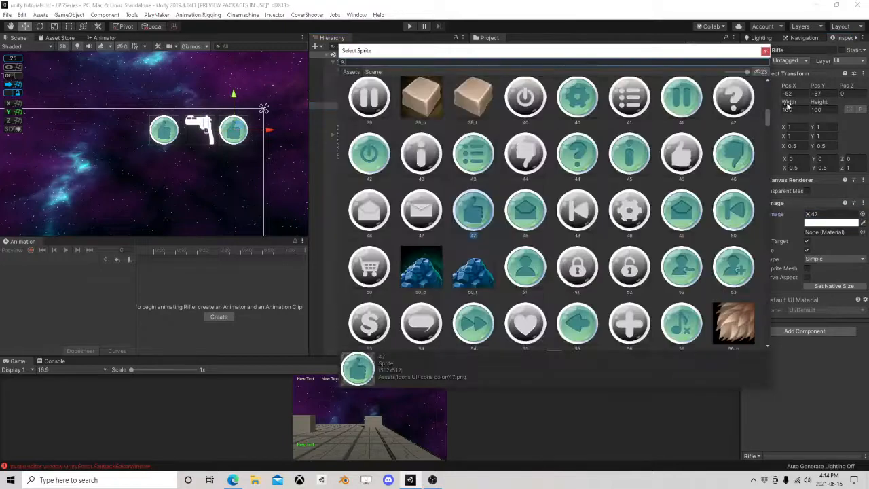
pyautogui.moveTo(769, 115); pyautogui.dragTo(766, 310)
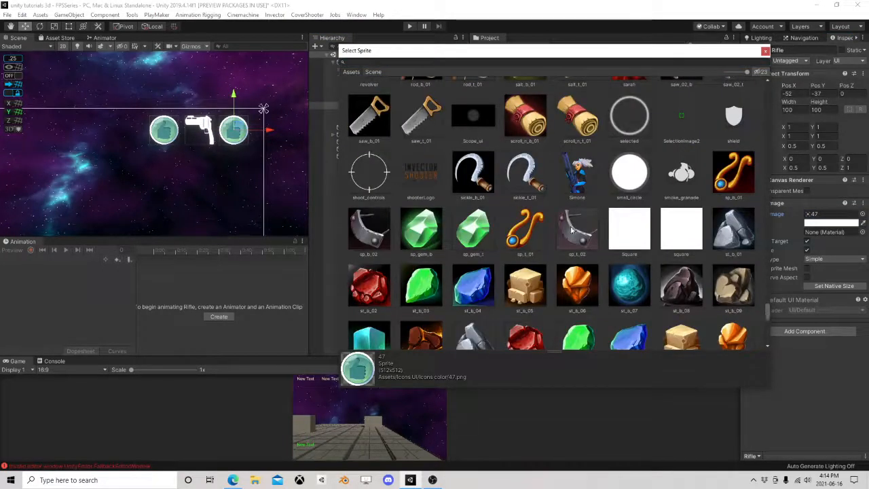
pyautogui.scroll(-2, 577, 217)
pyautogui.scroll(3, 576, 220)
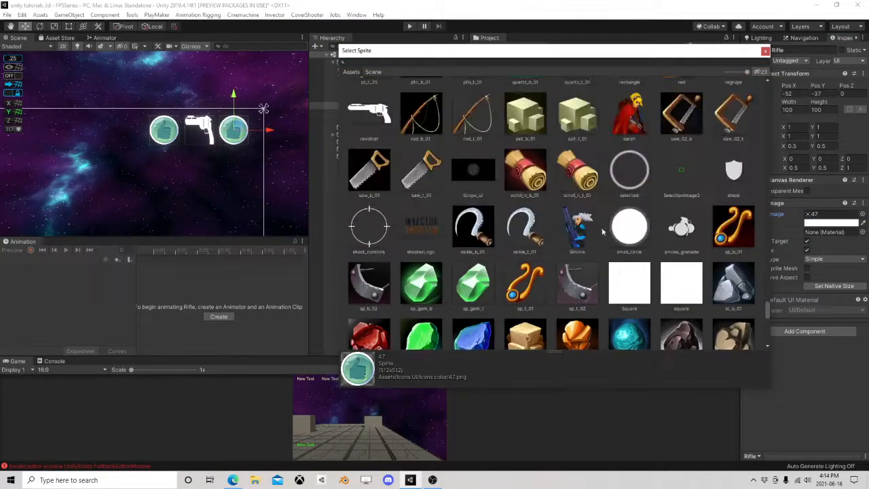
pyautogui.scroll(3, 598, 238)
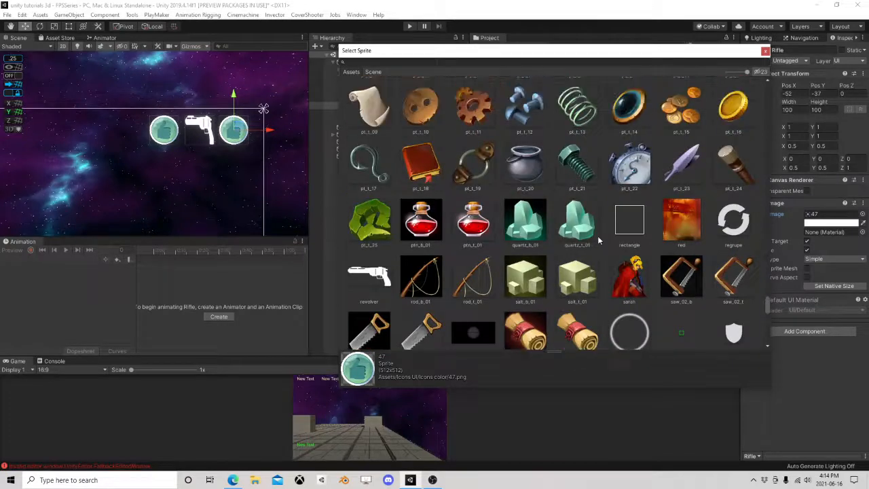
pyautogui.scroll(7, 598, 236)
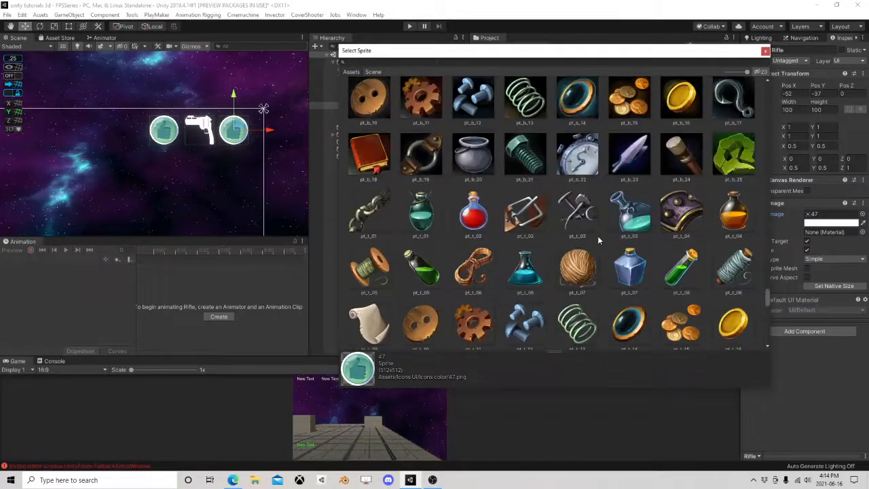
pyautogui.scroll(3, 597, 236)
pyautogui.scroll(-3, 598, 236)
pyautogui.scroll(10, 598, 236)
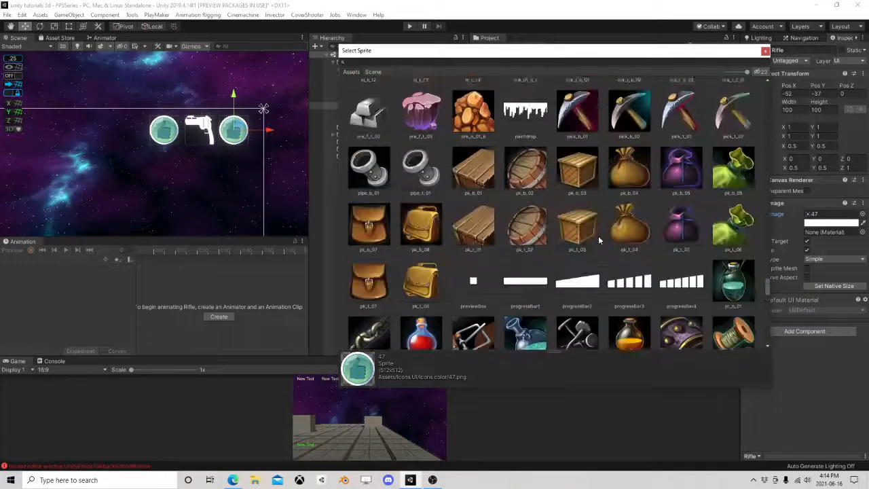
pyautogui.scroll(3, 600, 237)
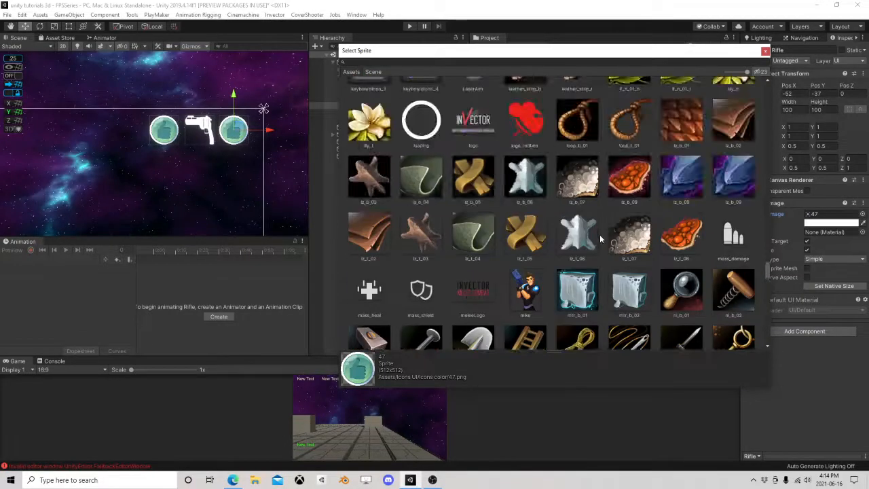
pyautogui.scroll(5, 599, 238)
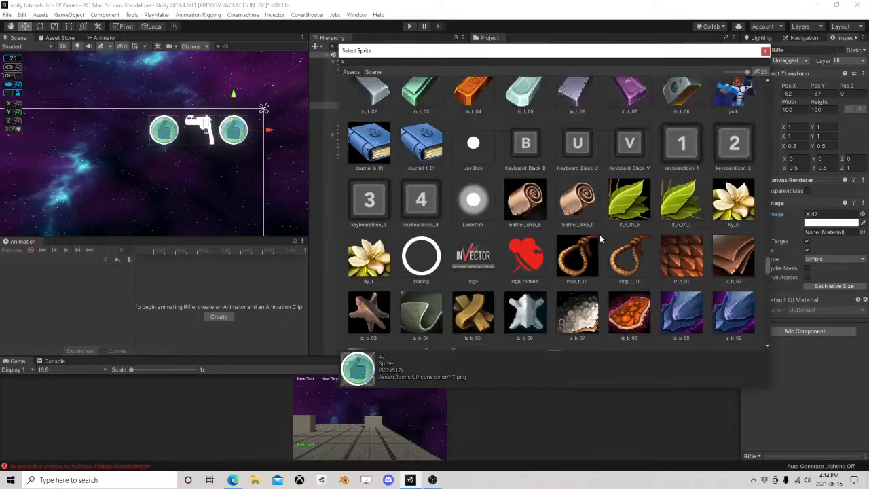
pyautogui.scroll(10, 599, 238)
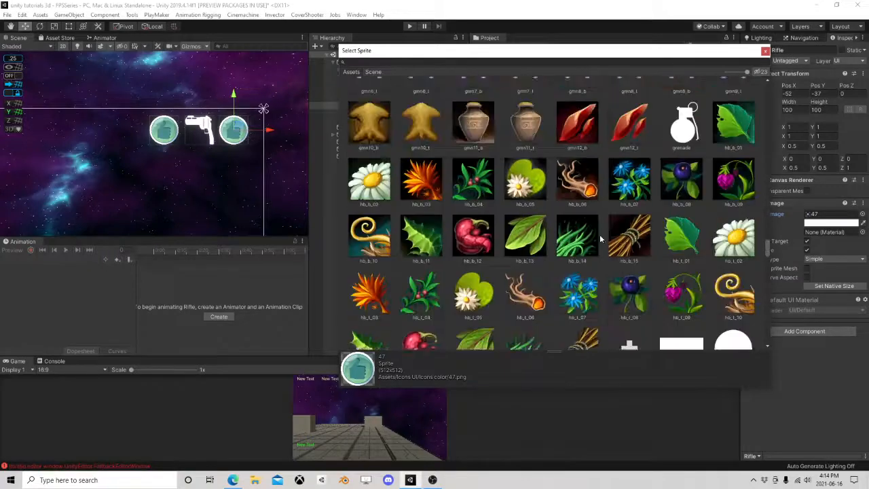
pyautogui.scroll(5, 600, 234)
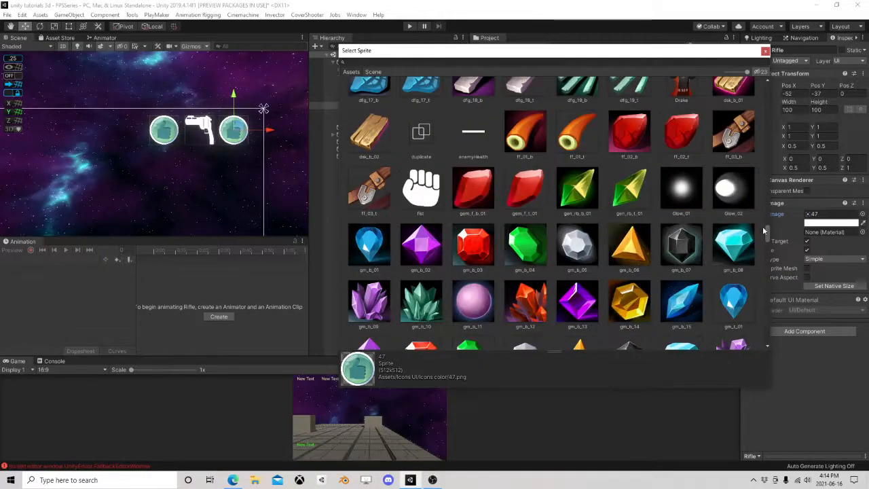
pyautogui.moveTo(768, 235); pyautogui.dragTo(783, 352)
pyautogui.scroll(7, 546, 242)
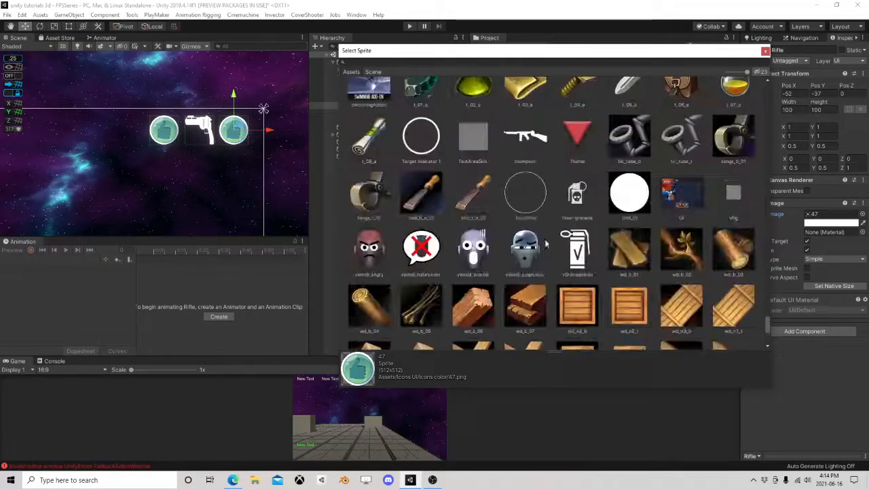
pyautogui.click(525, 161)
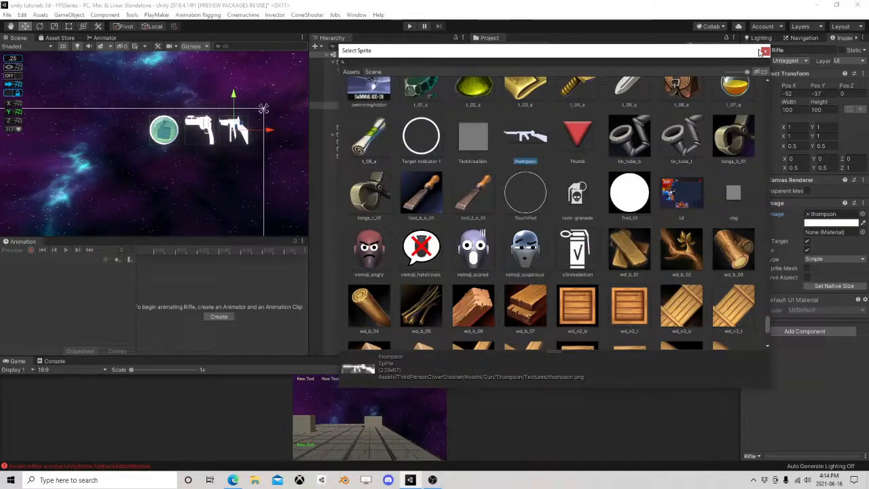
pyautogui.click(765, 52)
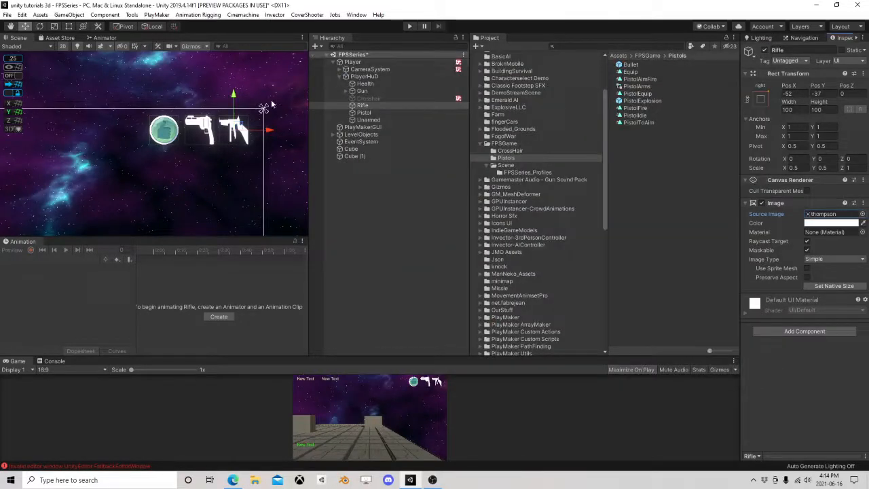
# Step: Set the width of both the Rifle and Pistol icons to 200
pyautogui.keyDown('shift'); pyautogui.click(364, 113); pyautogui.keyUp('shift')
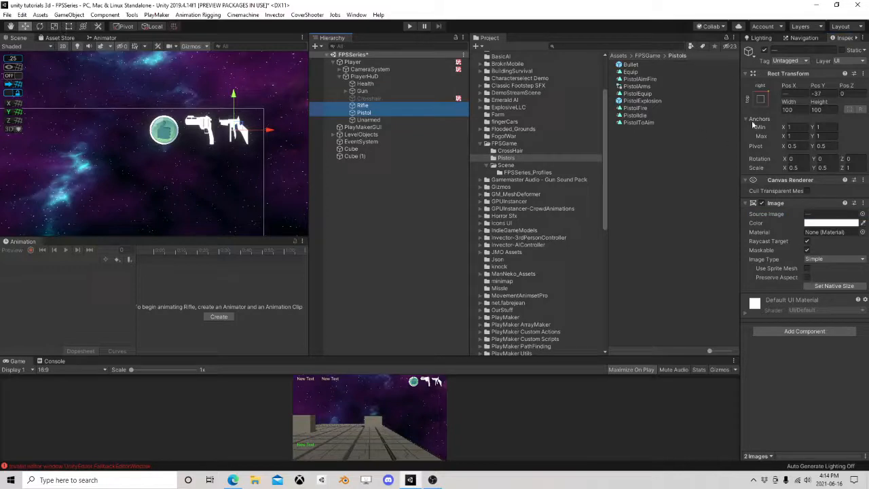
pyautogui.click(796, 110)
pyautogui.write('200')
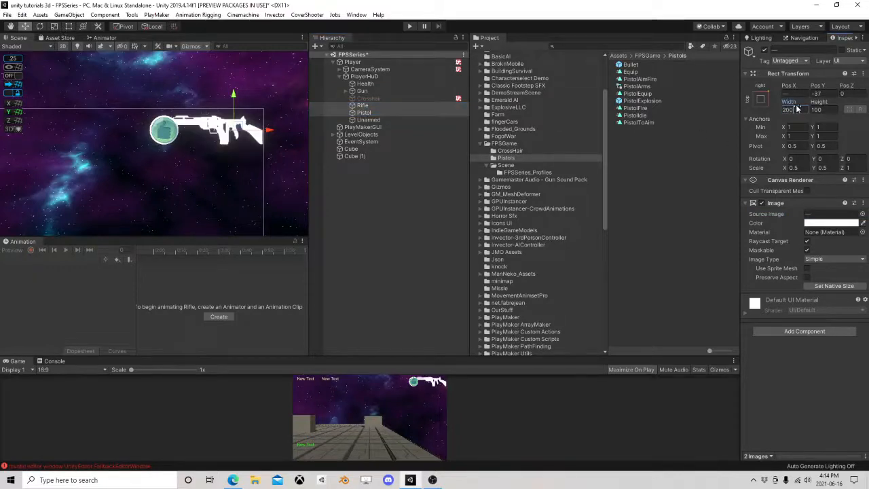
# Step: Spread the Rifle, Pistol and Unarmed icons into an evenly spaced row, with Unarmed on the left and Rifle on the right
pyautogui.click(364, 107)
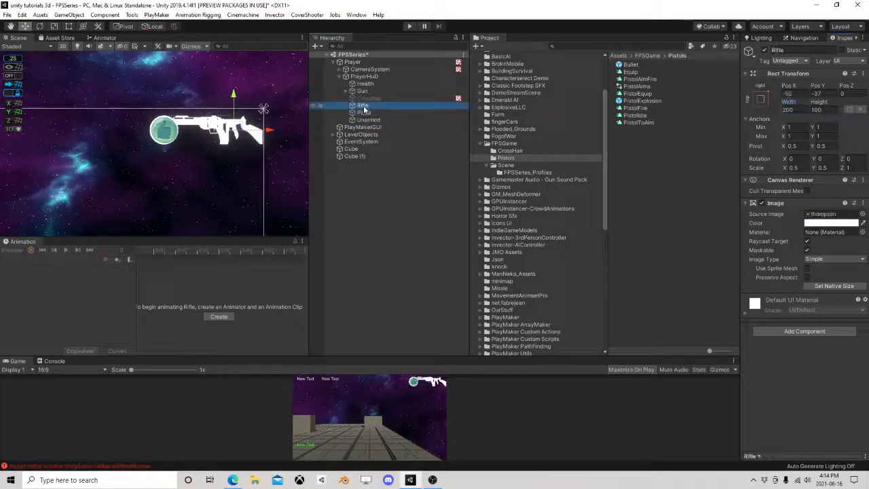
pyautogui.click(365, 113)
pyautogui.keyDown('shift'); pyautogui.click(370, 120); pyautogui.keyUp('shift')
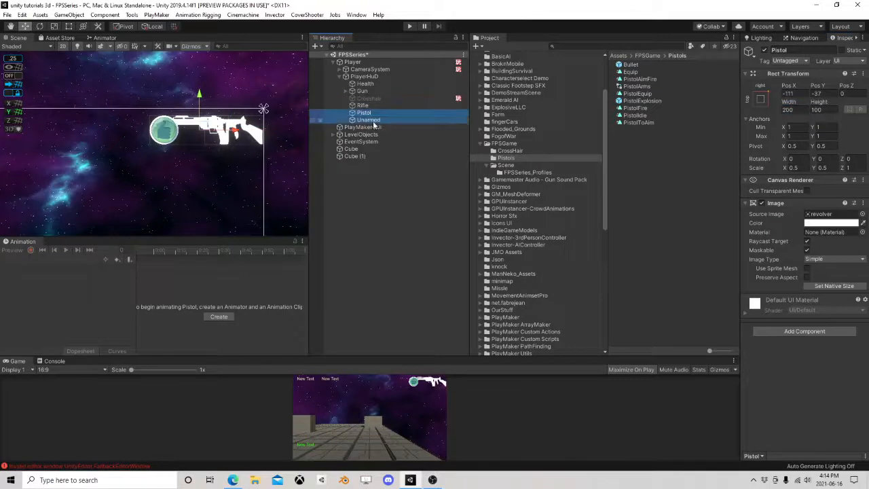
pyautogui.moveTo(238, 133); pyautogui.dragTo(161, 134)
pyautogui.click(367, 121)
pyautogui.keyDown('shift'); pyautogui.click(363, 105); pyautogui.keyUp('shift')
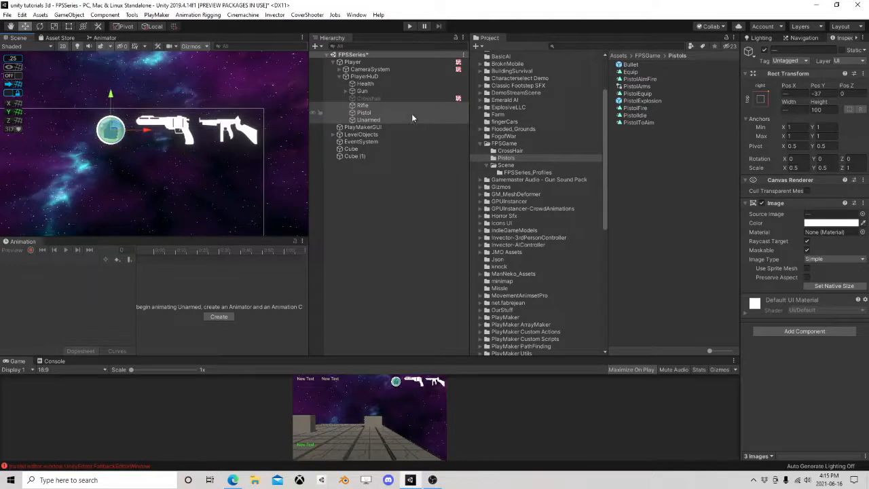
pyautogui.click(367, 127)
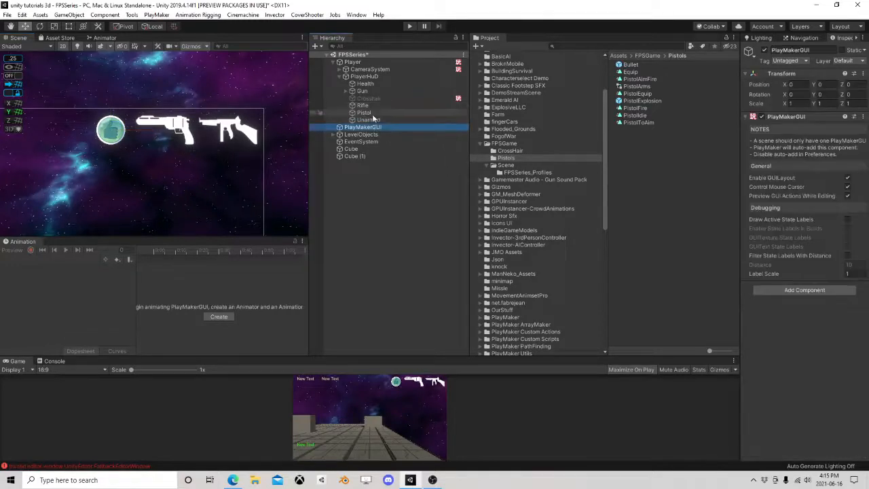
pyautogui.click(370, 106)
pyautogui.click(383, 112)
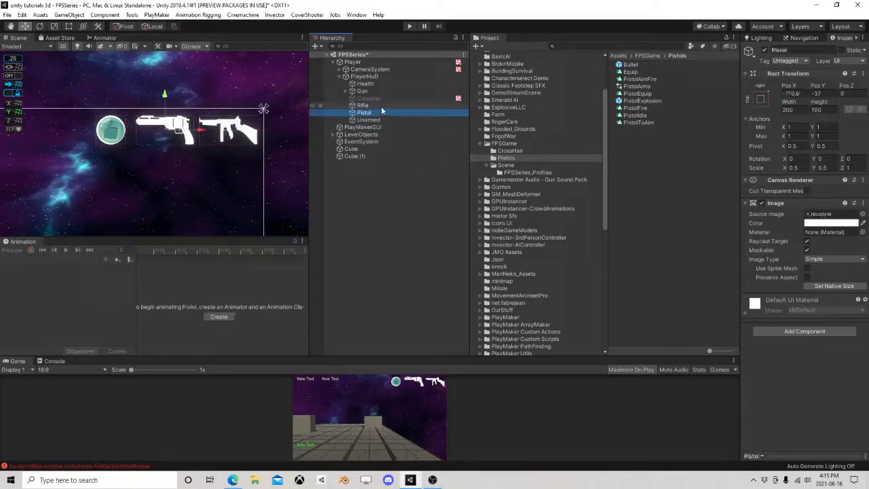
pyautogui.click(380, 106)
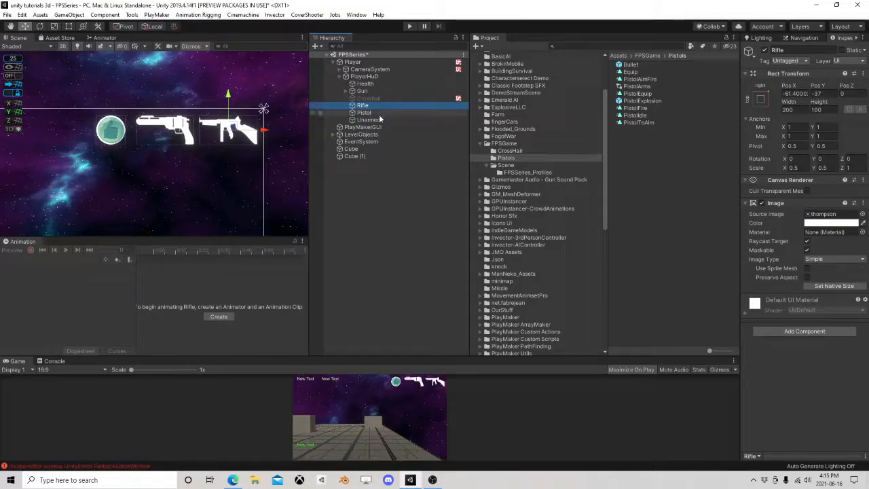
# Step: Create an empty child object under PlayerHuD and anchor it to the top right
pyautogui.rightClick(363, 77)
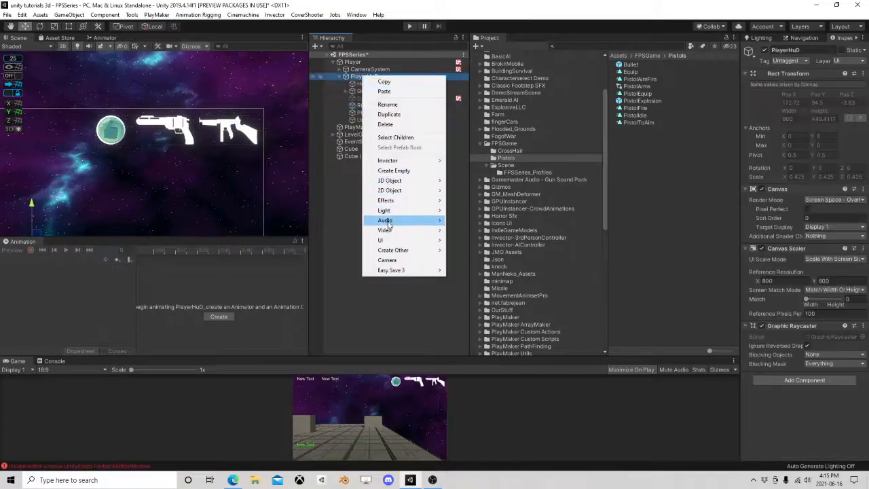
pyautogui.click(394, 170)
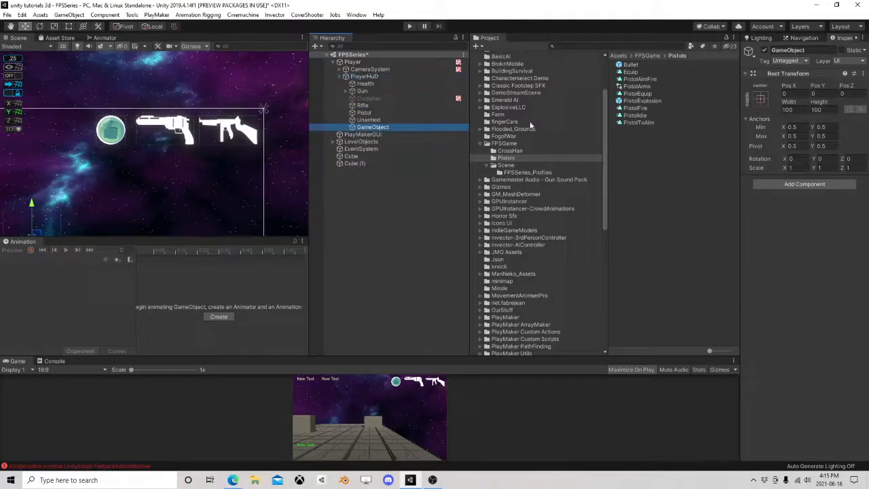
pyautogui.click(760, 99)
pyautogui.click(833, 171)
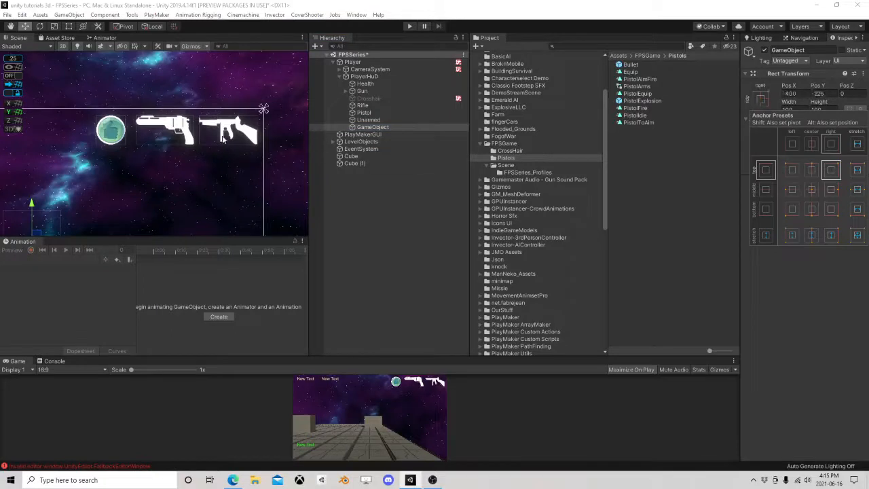
pyautogui.click(51, 229)
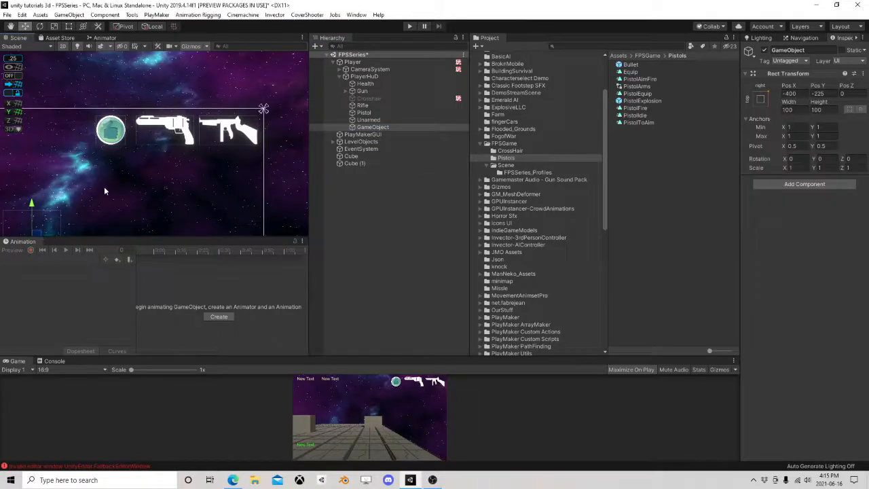
# Step: Move the empty object to about X -53, Y -50 at the rifle icon and make Rifle, Pistol and Unarmed its children
pyautogui.scroll(-4, 120, 184)
pyautogui.moveTo(120, 184); pyautogui.dragTo(139, 145, button='middle')
pyautogui.moveTo(74, 186); pyautogui.dragTo(238, 106)
pyautogui.click(369, 120)
pyautogui.keyDown('shift'); pyautogui.click(364, 106); pyautogui.keyUp('shift')
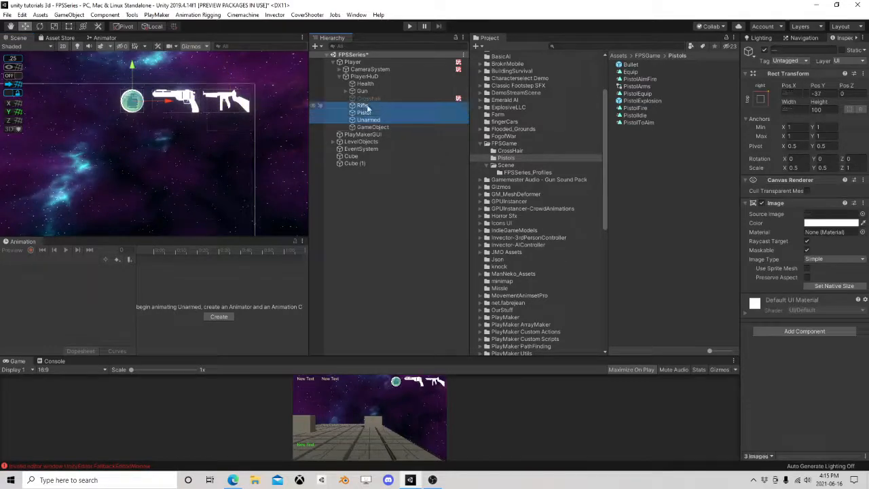
pyautogui.moveTo(367, 109); pyautogui.dragTo(381, 128)
# Step: Add a UI Image inside the icons' parent GameObject and order it above Rifle so it draws behind the icons
pyautogui.rightClick(387, 106)
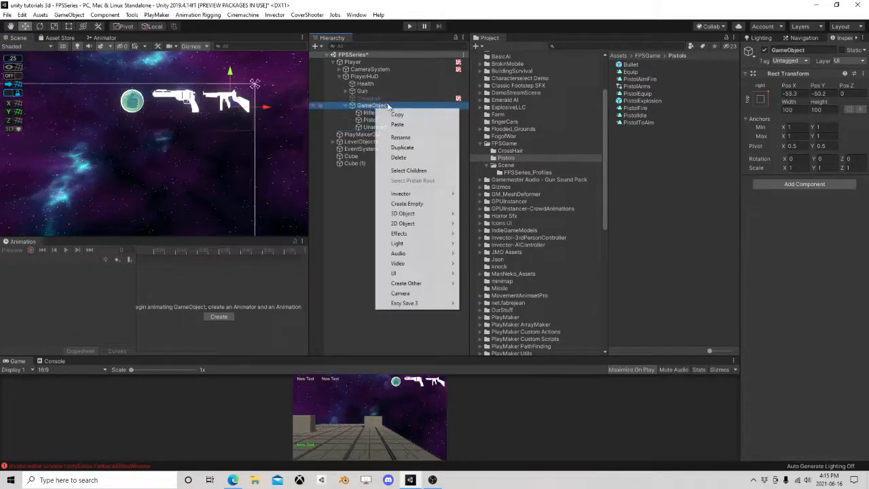
pyautogui.moveTo(408, 274)
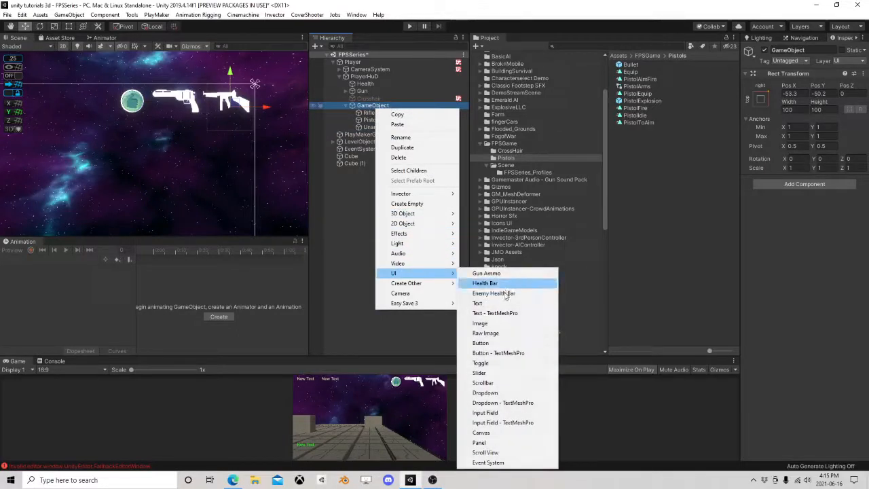
pyautogui.click(498, 324)
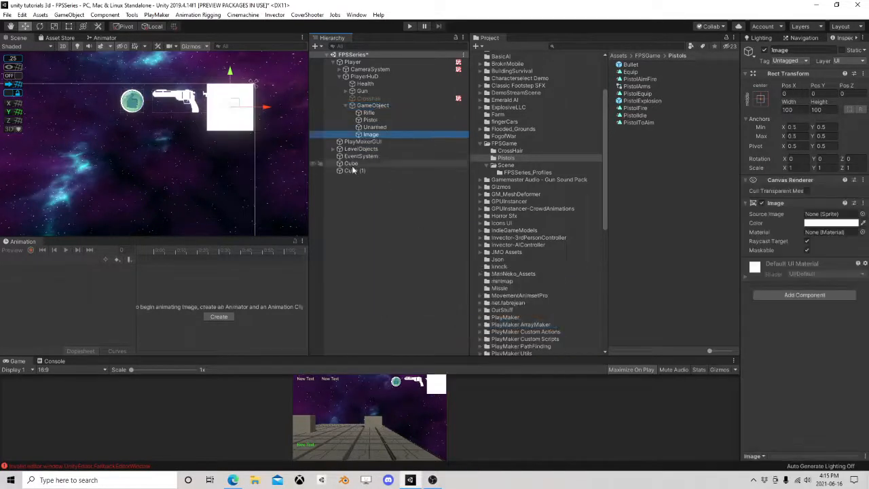
pyautogui.moveTo(371, 134); pyautogui.dragTo(379, 110)
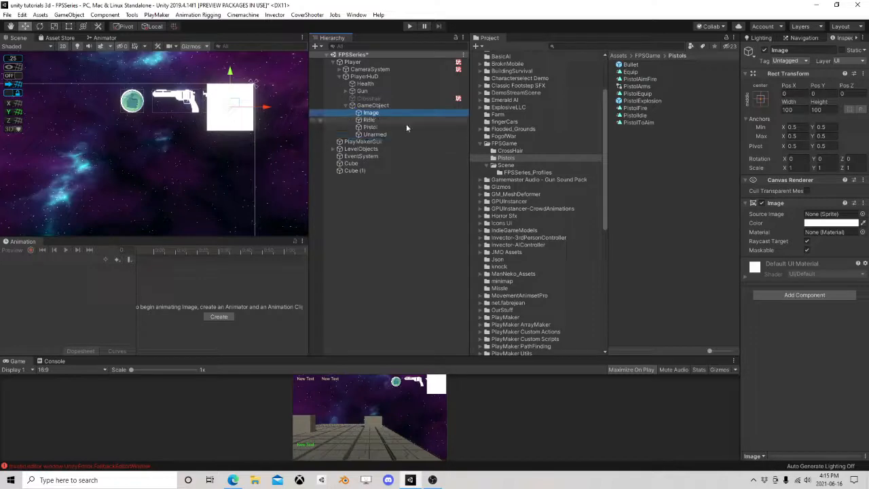
# Step: Try the blue cube sprite 37_t and the grayscale sphere sprite 94 as the new image's source image
pyautogui.click(863, 214)
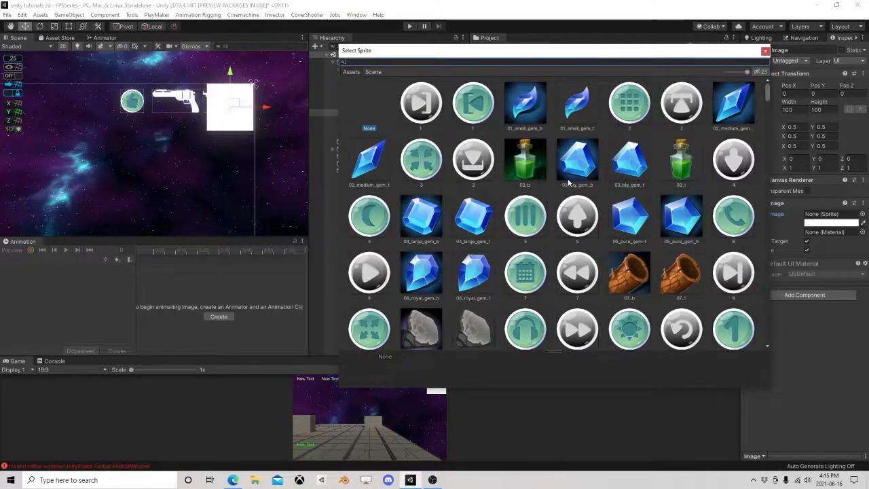
pyautogui.scroll(-10, 576, 178)
pyautogui.scroll(-6, 582, 189)
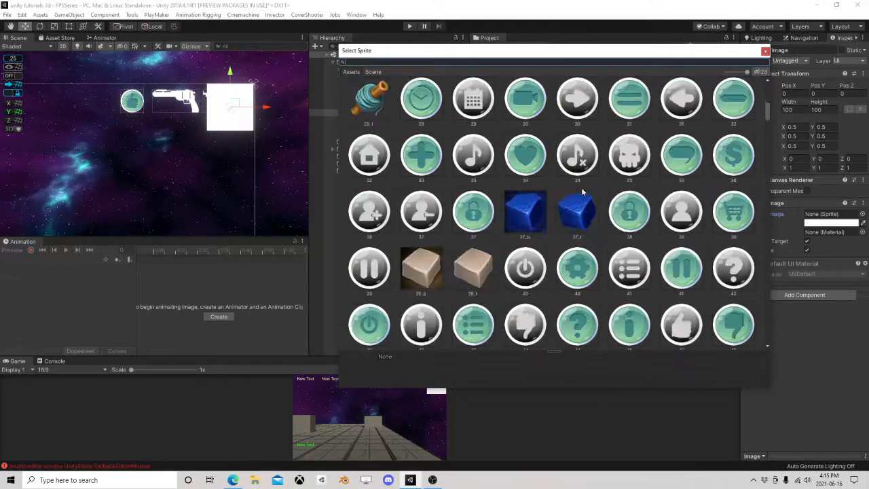
pyautogui.click(578, 128)
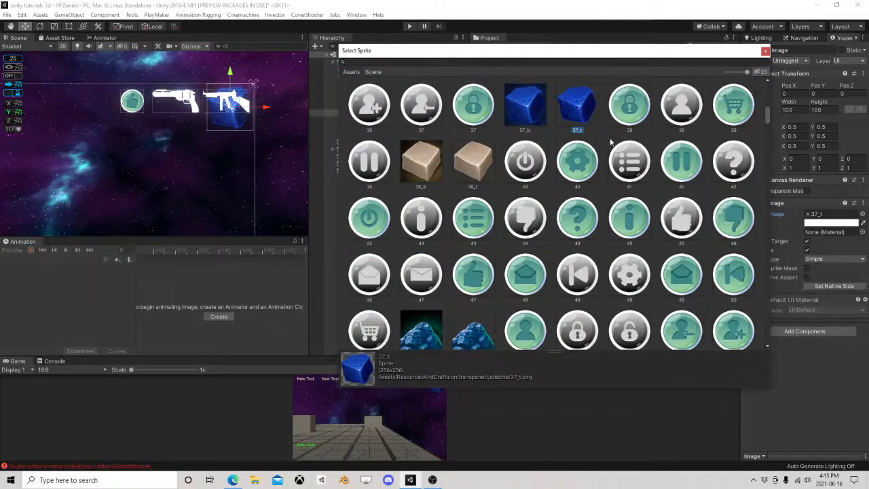
pyautogui.scroll(-15, 601, 218)
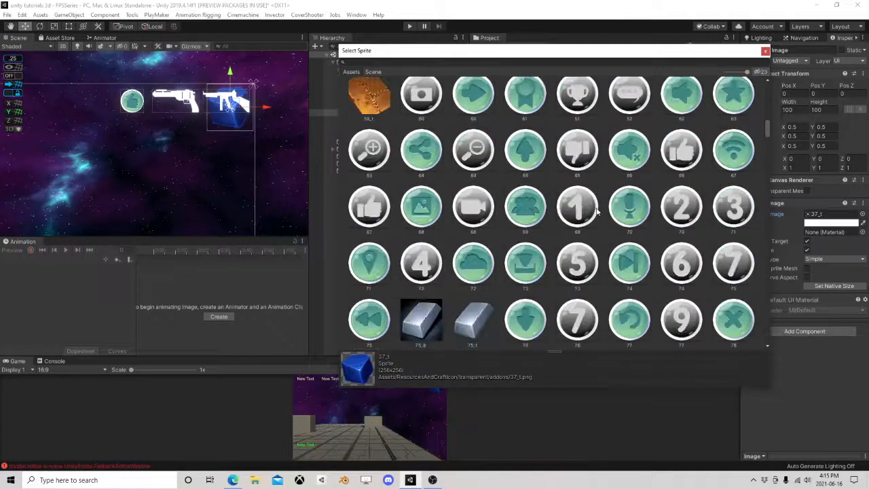
pyautogui.scroll(-8, 600, 215)
pyautogui.scroll(3, 611, 204)
pyautogui.click(680, 167)
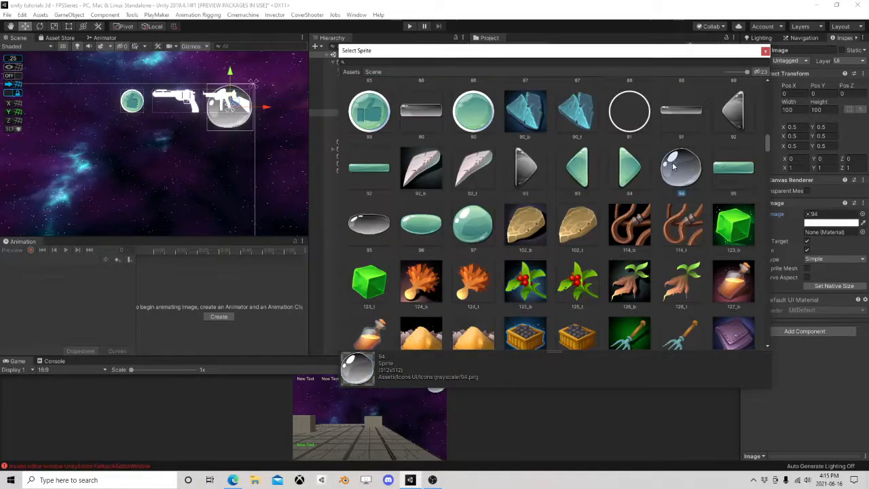
# Step: Assign the green sphere sprite 97 as the new image's source image
pyautogui.click(456, 235)
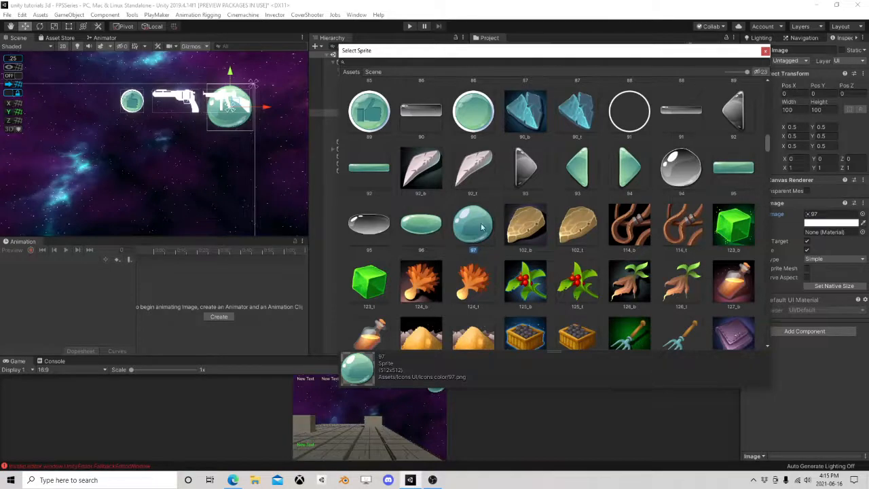
pyautogui.scroll(-5, 503, 217)
pyautogui.scroll(-15, 529, 197)
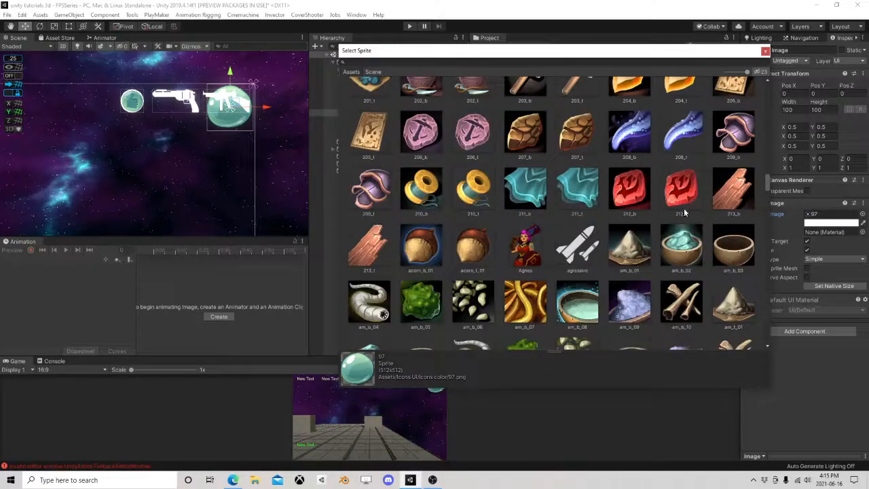
pyautogui.scroll(-3, 684, 213)
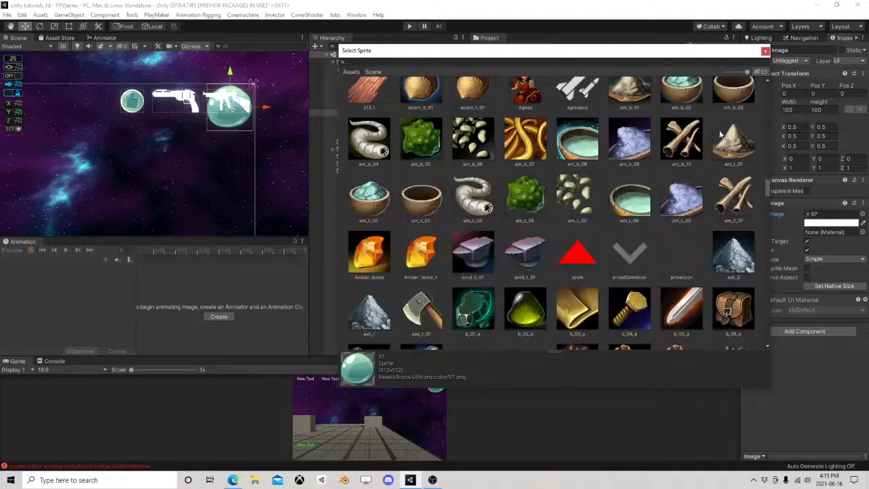
pyautogui.click(765, 51)
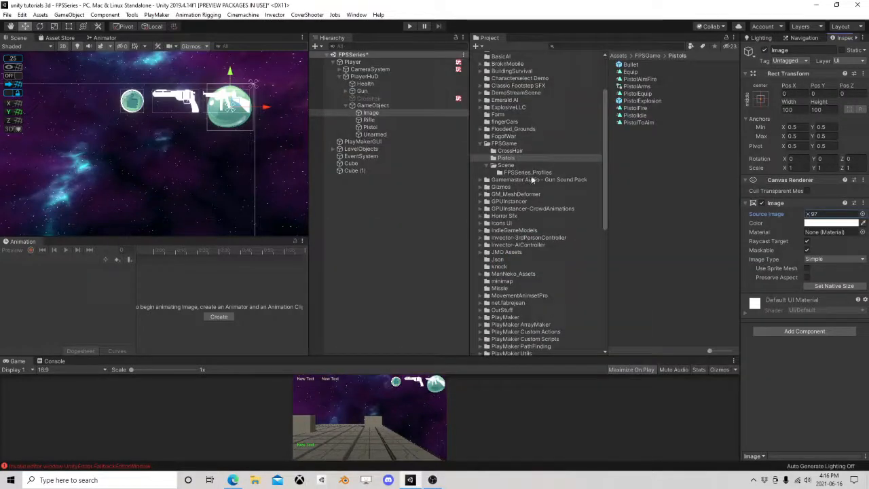
# Step: Center the sphere image on Rifle by parenting it to Rifle, setting Pos X and Pos Y to 0, and returning it above Rifle under GameObject
pyautogui.moveTo(234, 102); pyautogui.dragTo(230, 101)
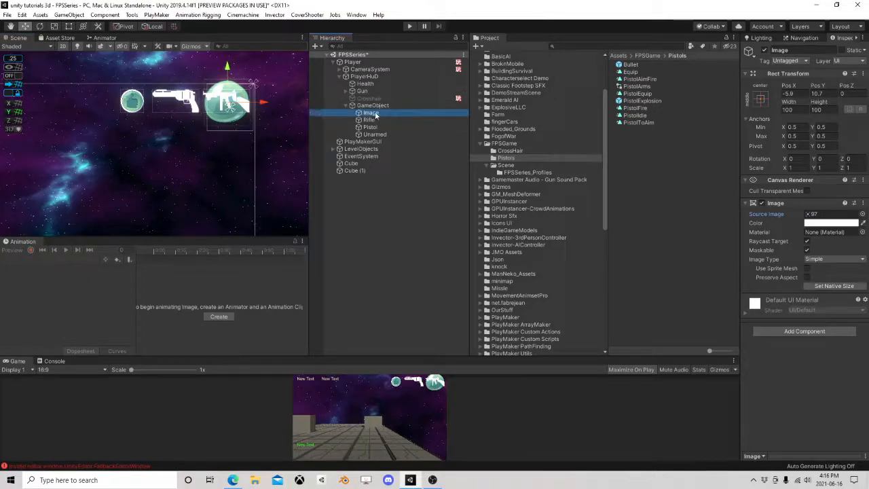
pyautogui.moveTo(376, 116); pyautogui.dragTo(358, 116)
pyautogui.moveTo(375, 114); pyautogui.dragTo(373, 120)
pyautogui.click(805, 93)
pyautogui.write('0')
pyautogui.press('Tab')
pyautogui.write('0')
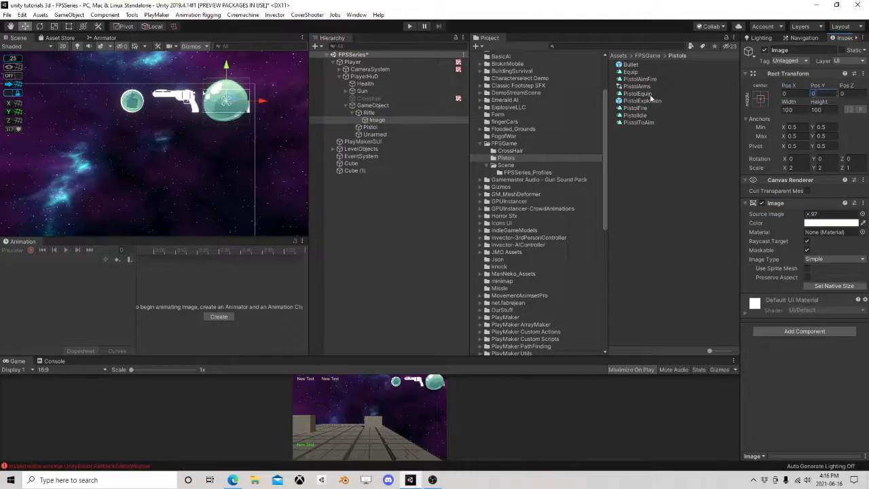
pyautogui.moveTo(374, 124); pyautogui.dragTo(379, 116)
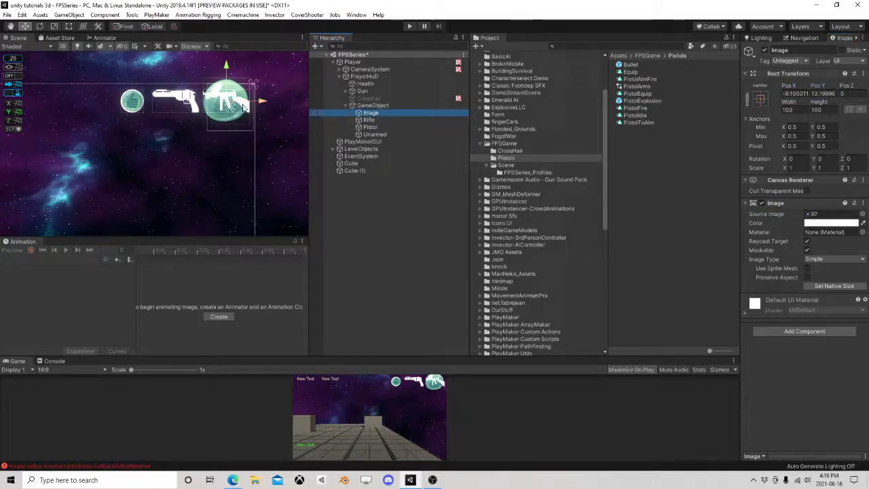
# Step: Change the Unarmed icon's source image to the grayscale thumbs-up sprite 67
pyautogui.click(408, 134)
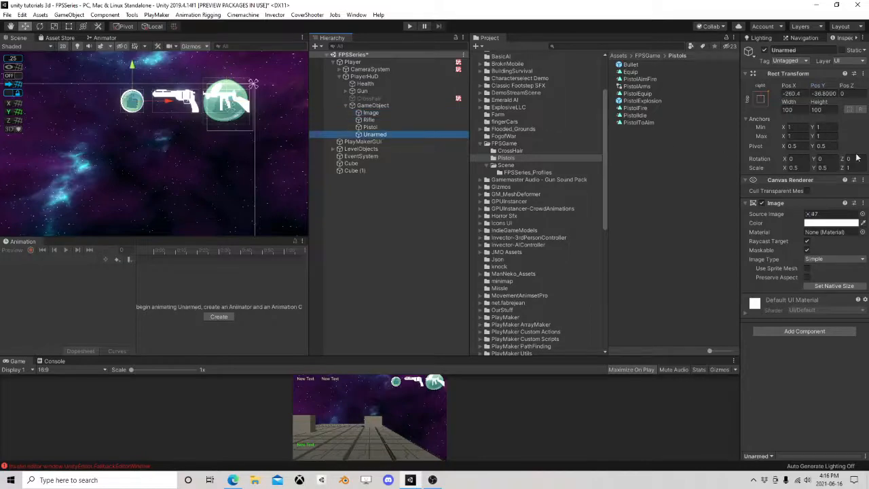
pyautogui.click(862, 213)
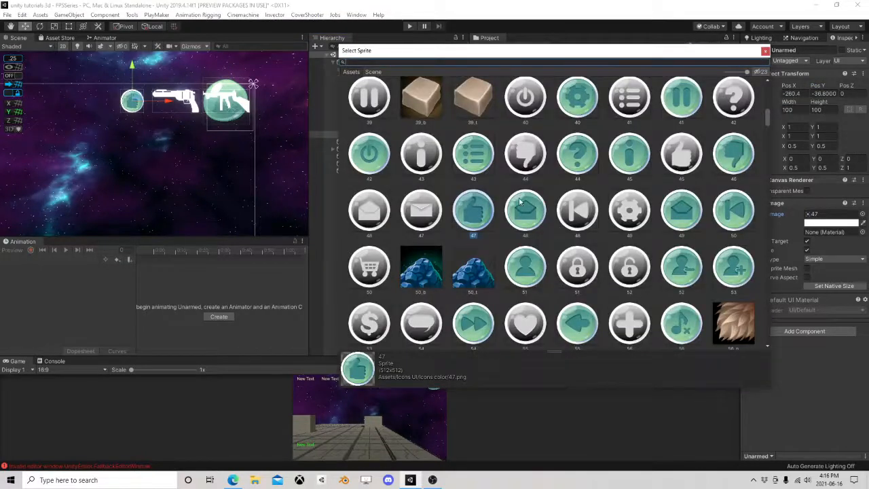
pyautogui.click(526, 156)
pyautogui.scroll(-3, 573, 225)
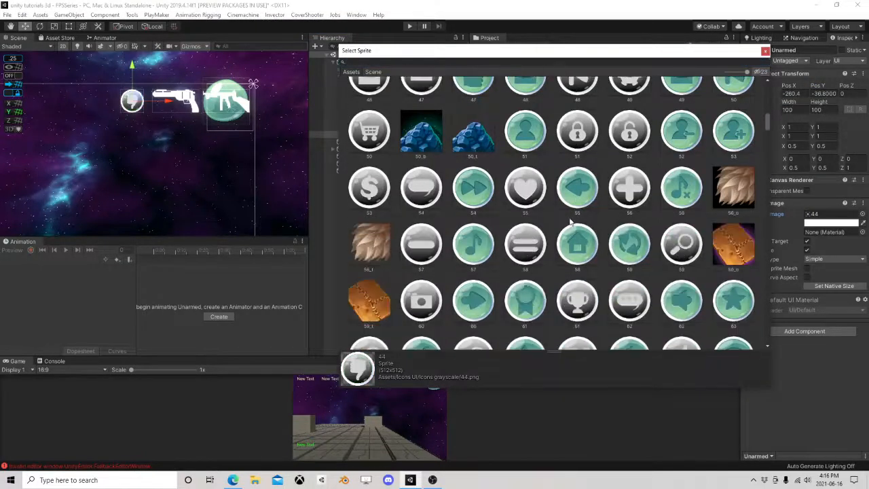
pyautogui.scroll(-1, 572, 219)
pyautogui.scroll(-2, 571, 216)
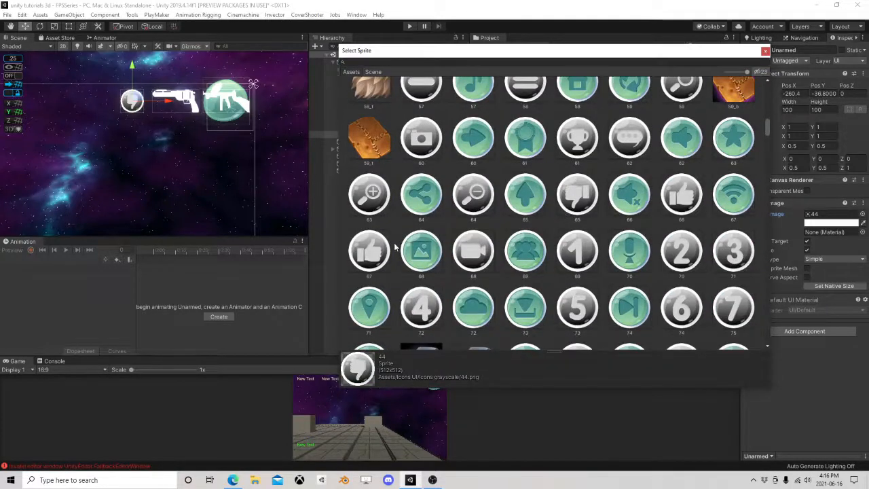
pyautogui.click(373, 253)
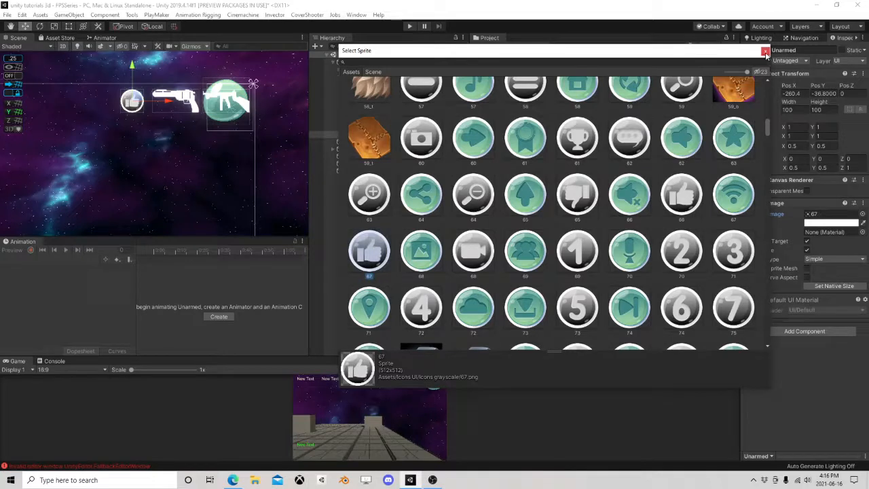
pyautogui.click(765, 52)
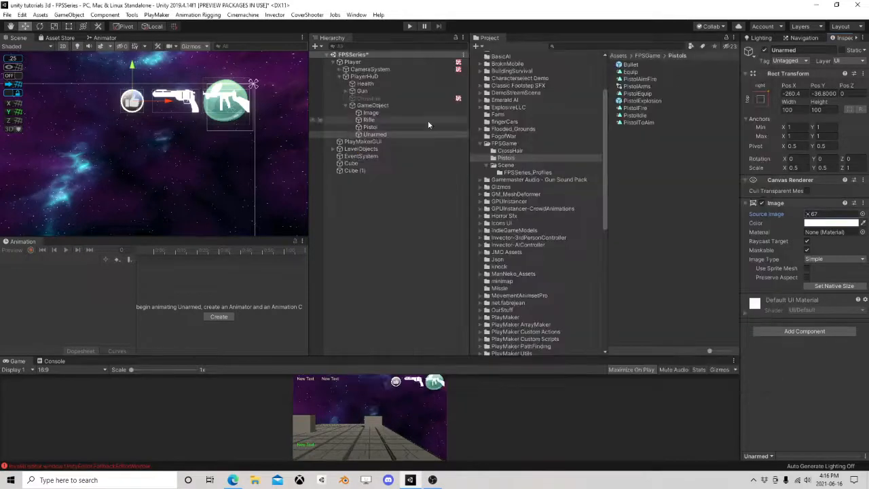
# Step: Rename the sphere image under GameObject as Selected
pyautogui.click(384, 114)
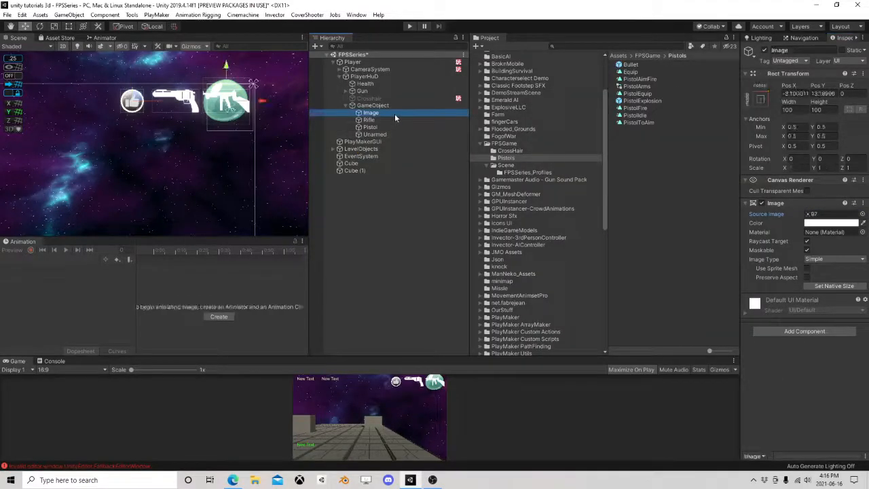
pyautogui.click(395, 113)
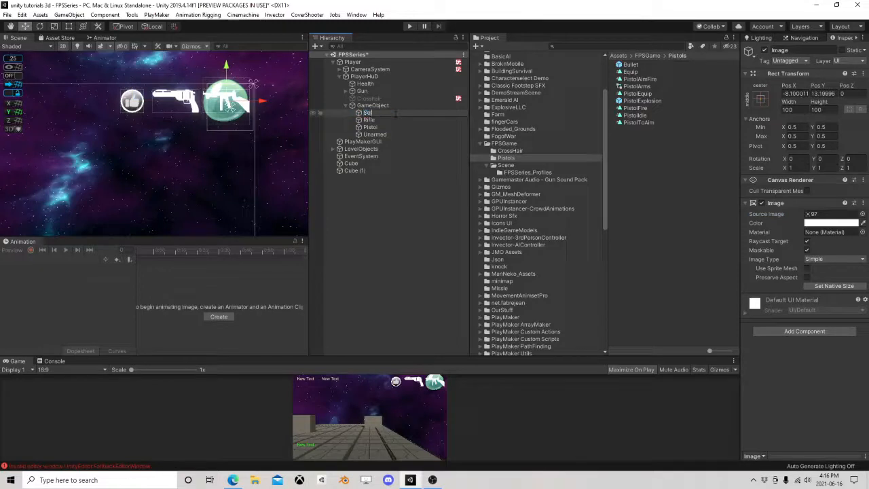
pyautogui.press('Return')
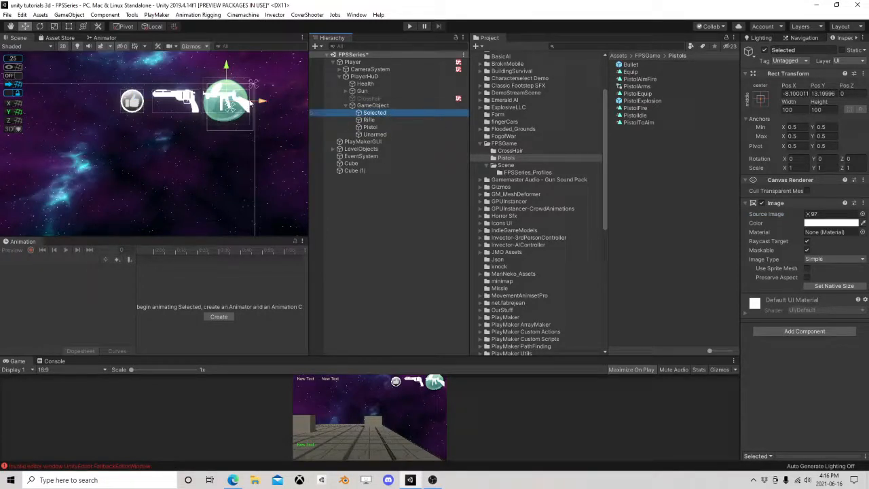
# Step: Move the Selected sphere over the Unarmed icon to a Pos X of about -208.4, and set its width and height to 75
pyautogui.moveTo(261, 101); pyautogui.dragTo(170, 111)
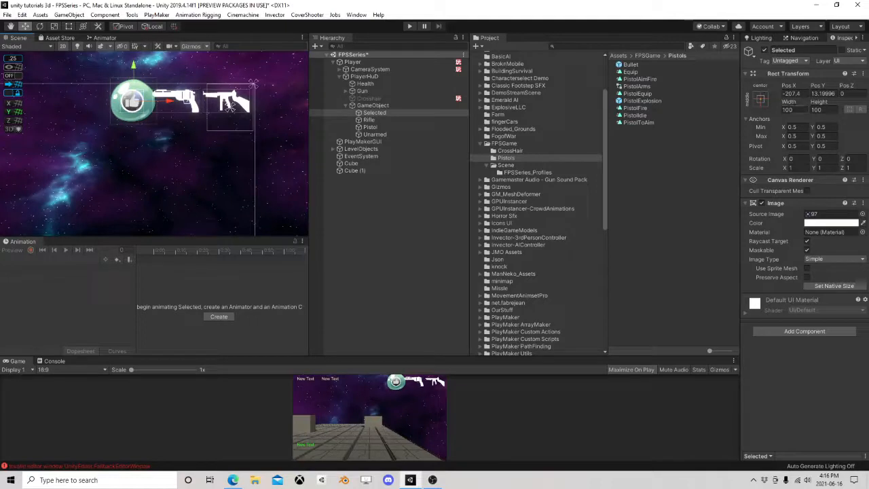
pyautogui.write('75')
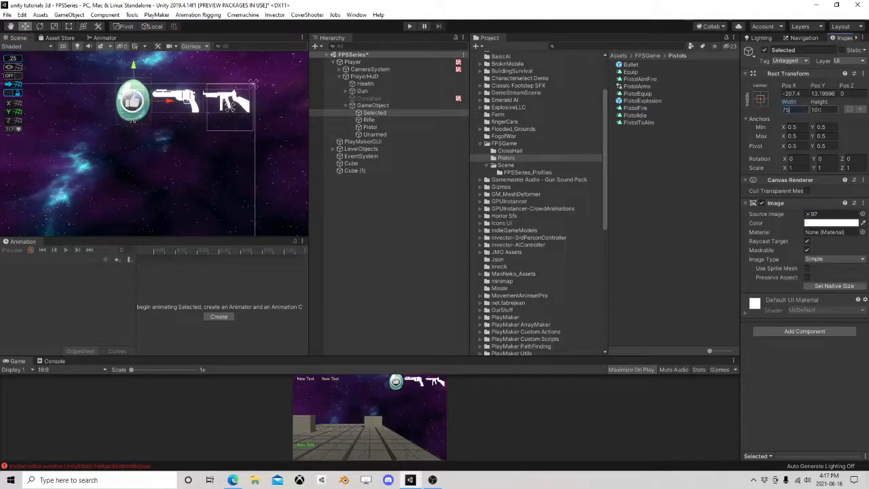
pyautogui.press('Tab')
pyautogui.write('75')
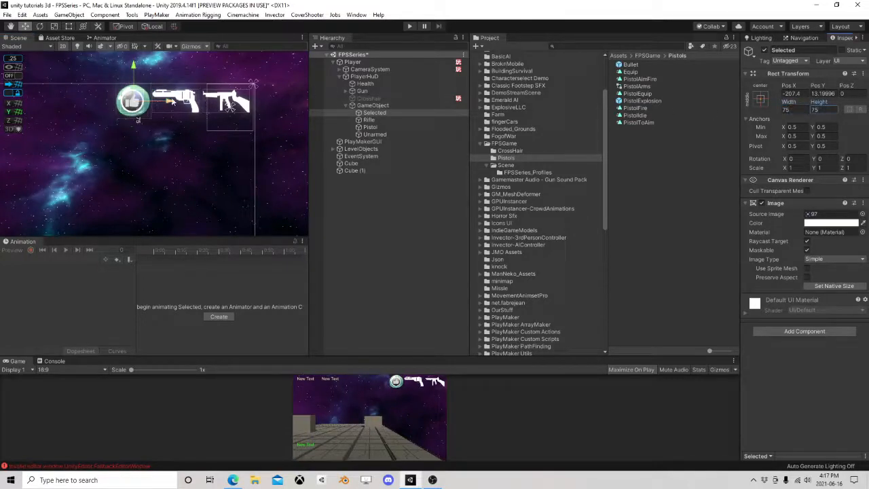
pyautogui.moveTo(171, 103)
pyautogui.mouseDown()
pyautogui.moveTo(271, 104)
pyautogui.moveTo(159, 104)
pyautogui.moveTo(172, 104)
pyautogui.mouseUp()
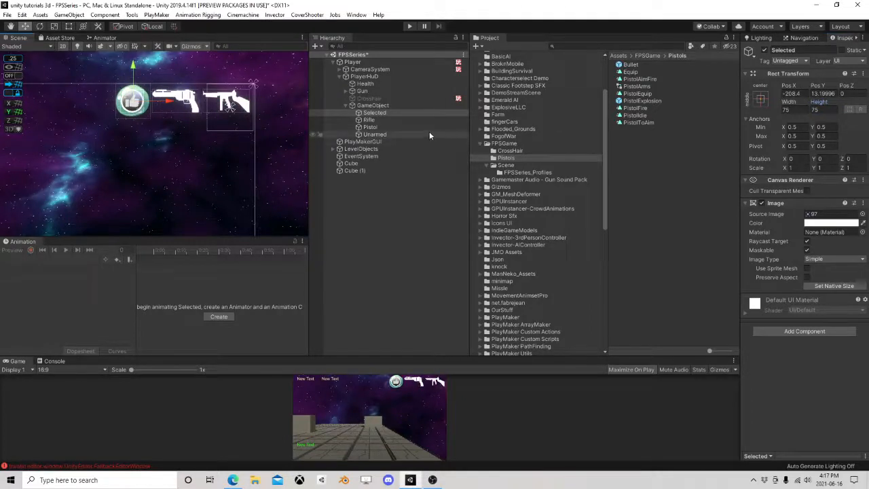
# Step: Collapse the GameObject icon group and open the Player's Inventory FSM for editing in PlayMaker
pyautogui.click(351, 105)
pyautogui.click(378, 76)
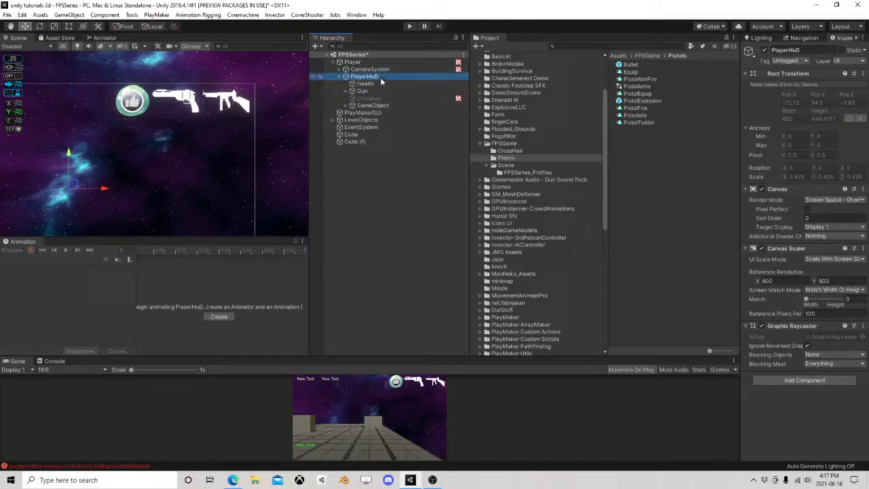
pyautogui.click(374, 62)
pyautogui.scroll(-1, 795, 322)
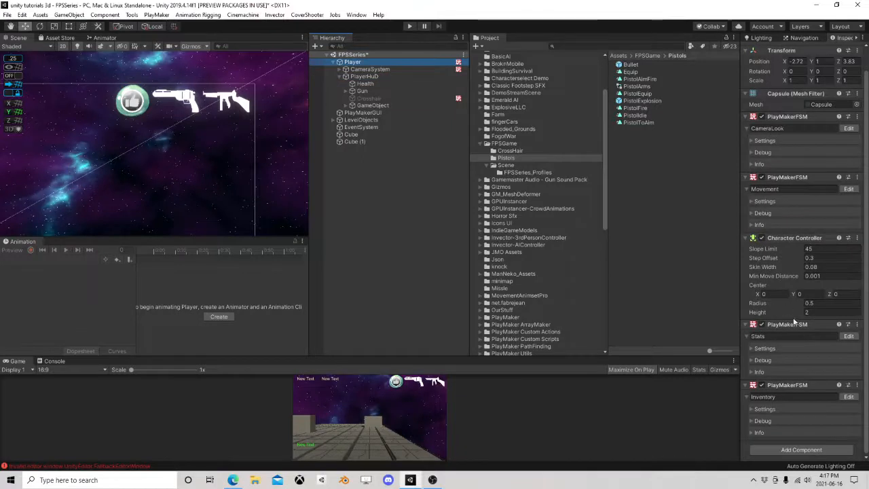
pyautogui.click(849, 398)
# Step: Start a new variable in the Inventory FSM with its variable type set to Bool
pyautogui.click(540, 171)
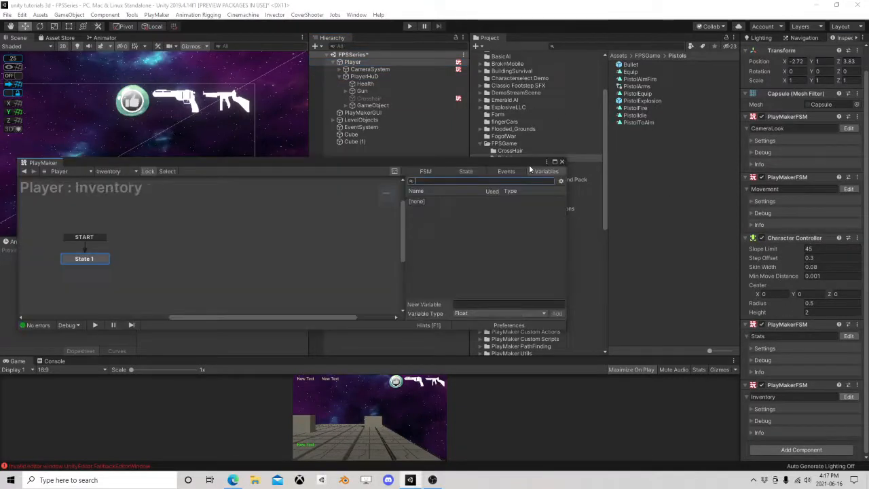
pyautogui.click(462, 314)
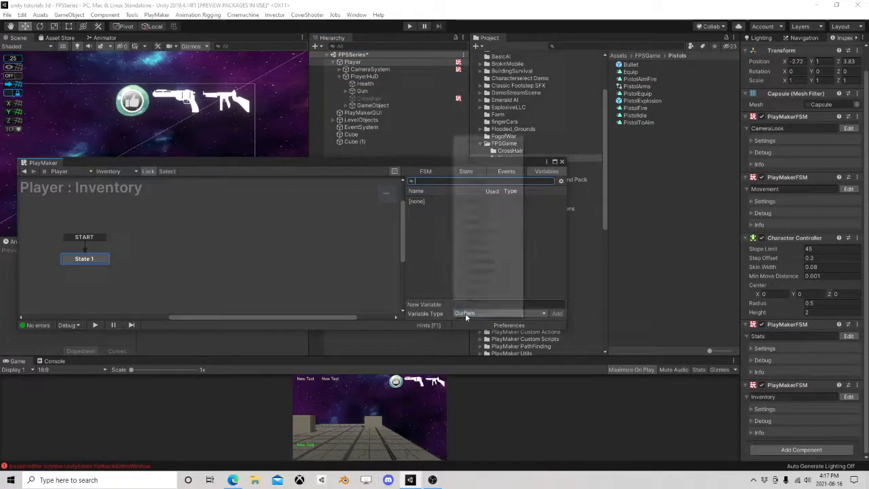
pyautogui.click(475, 161)
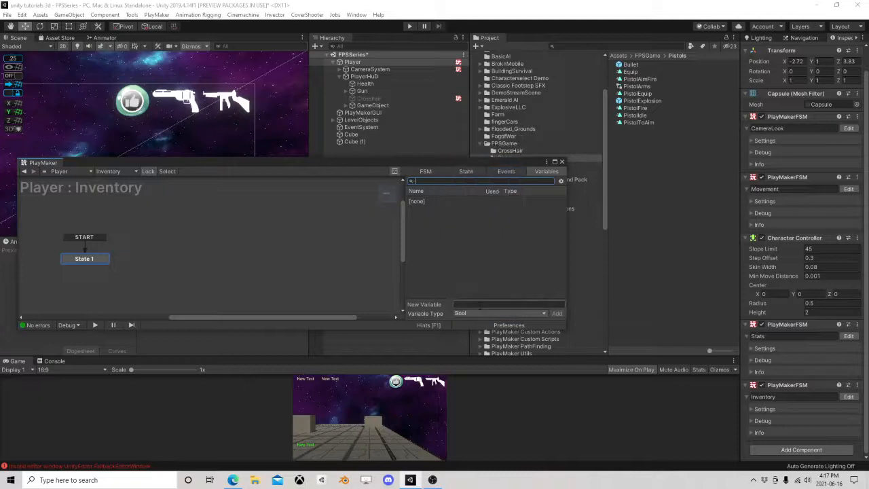
# Step: Add two Bool variables named HasPistol and HasRifle to the Player's Inventory FSM
pyautogui.click(478, 305)
pyautogui.write('HasP')
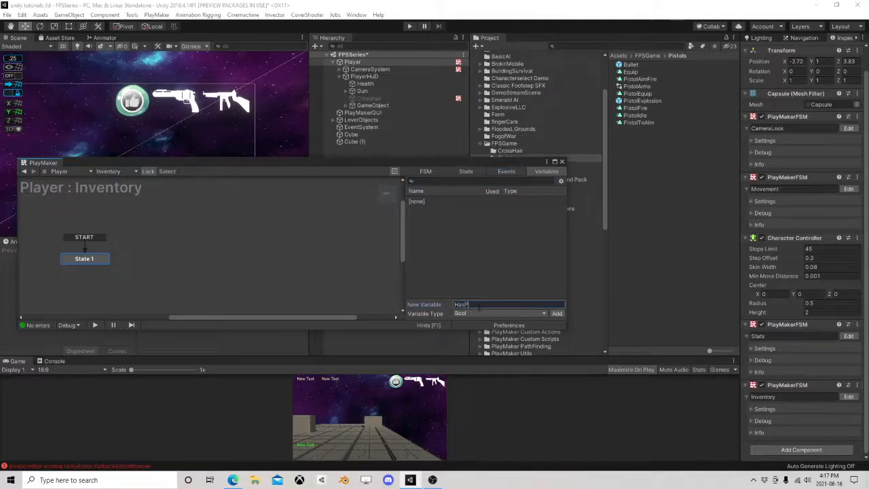
pyautogui.write('istol')
pyautogui.press('Return')
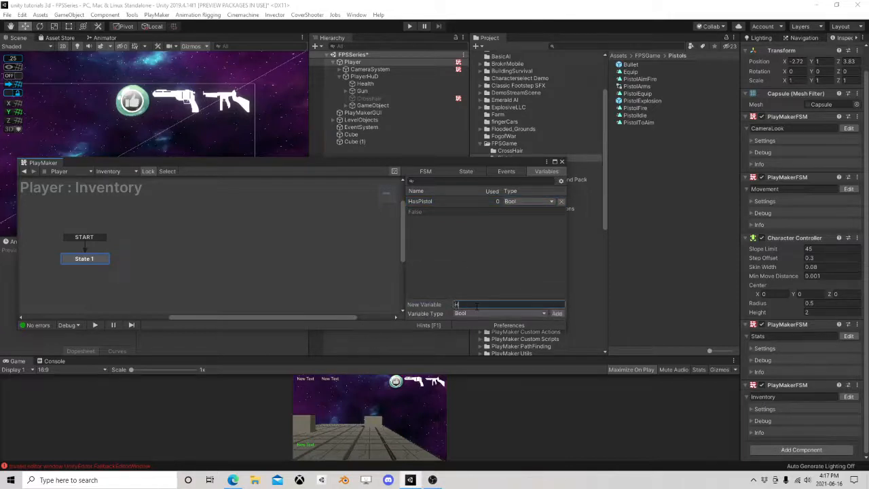
pyautogui.write('HasRifle')
pyautogui.press('Return')
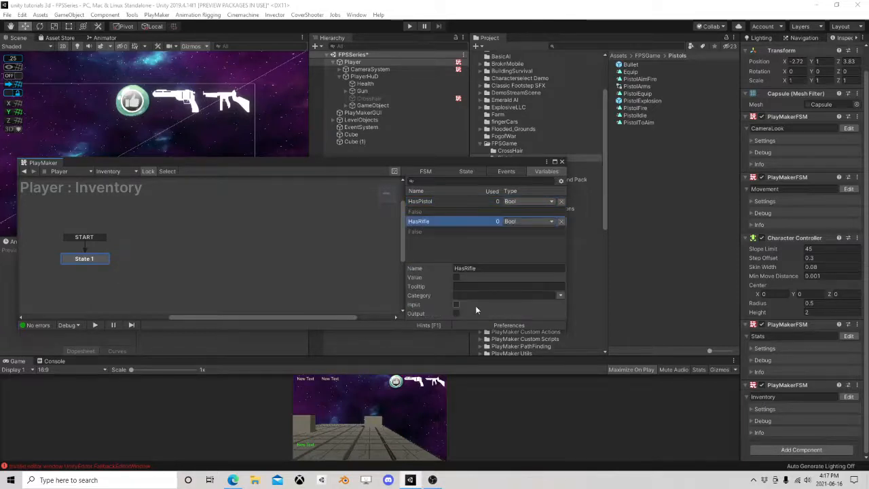
# Step: Add a String variable named Current to the Inventory FSM
pyautogui.moveTo(445, 163); pyautogui.dragTo(605, 79)
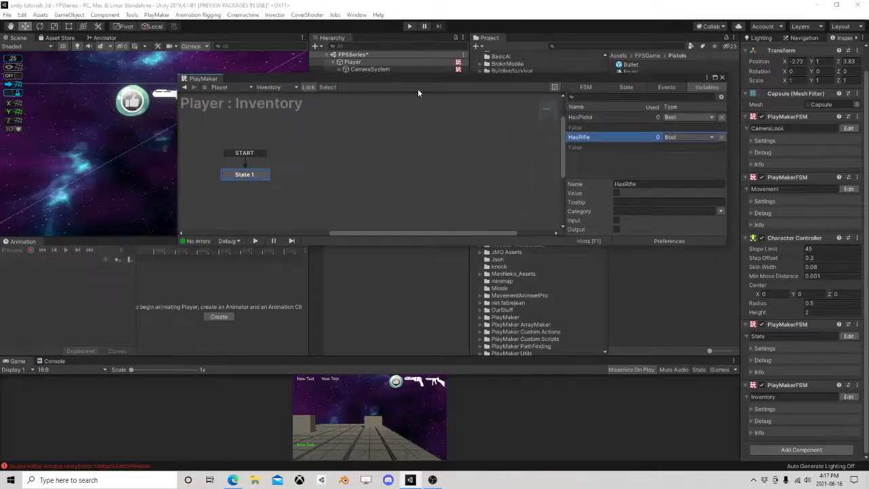
pyautogui.moveTo(426, 79); pyautogui.dragTo(290, 136)
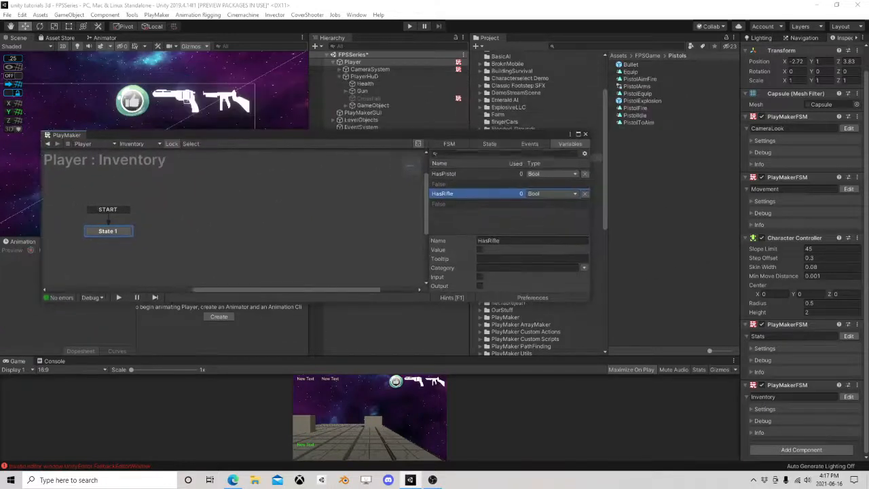
pyautogui.click(484, 222)
pyautogui.click(489, 285)
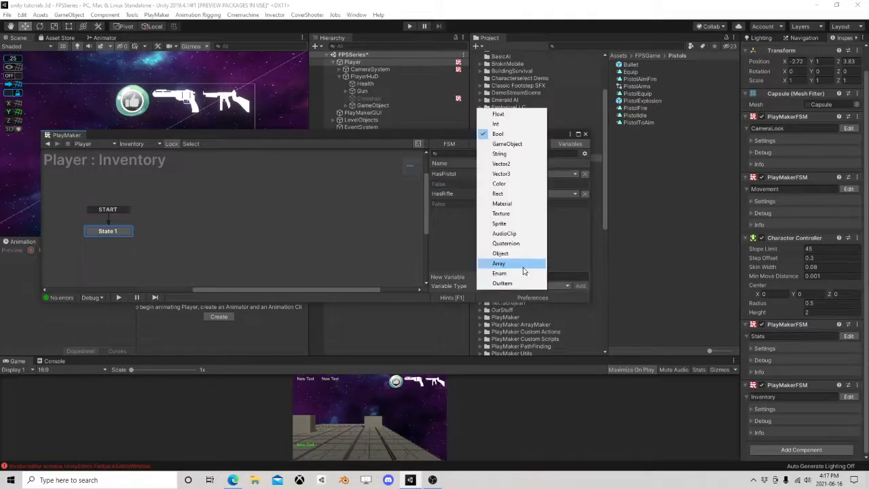
pyautogui.click(444, 249)
pyautogui.click(502, 287)
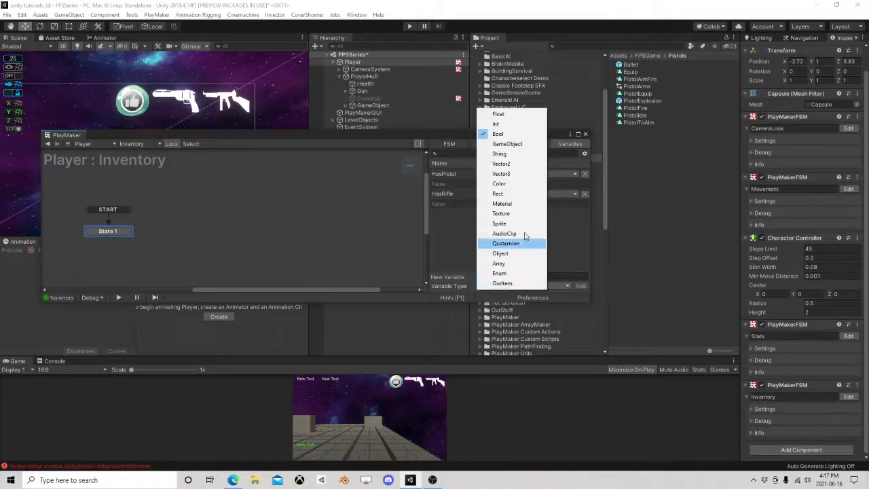
pyautogui.click(499, 153)
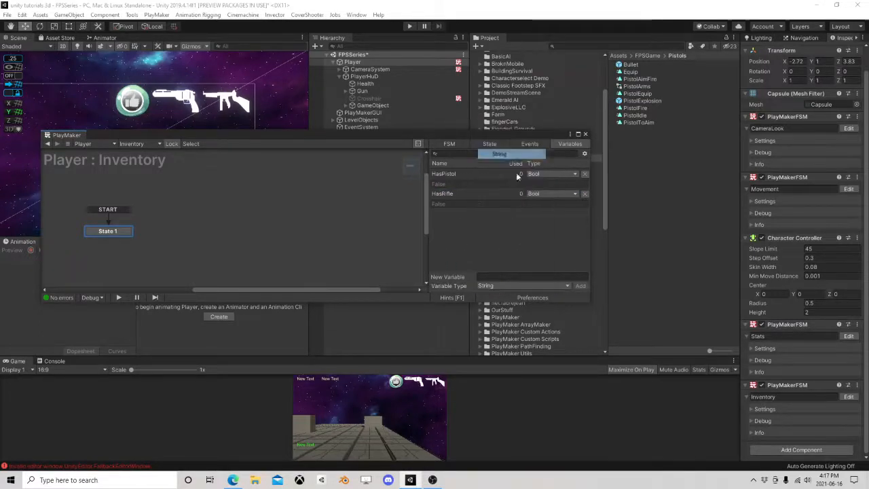
pyautogui.click(494, 277)
pyautogui.write('Cu')
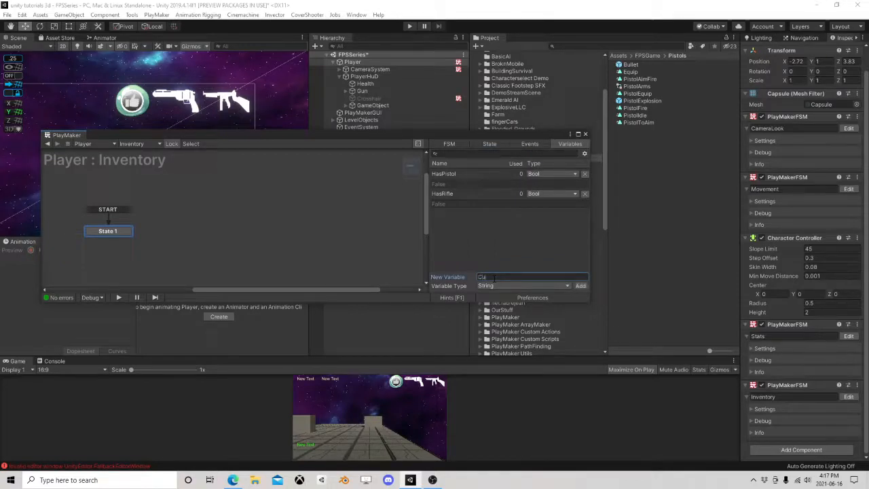
pyautogui.write('rrent')
pyautogui.press('Return')
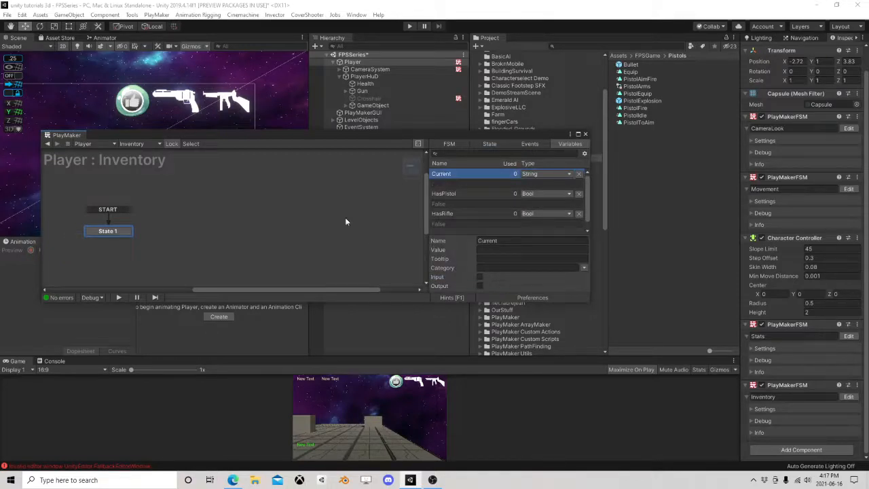
# Step: Find the Get Key Down action and add it to State 1
pyautogui.moveTo(125, 233); pyautogui.dragTo(158, 224)
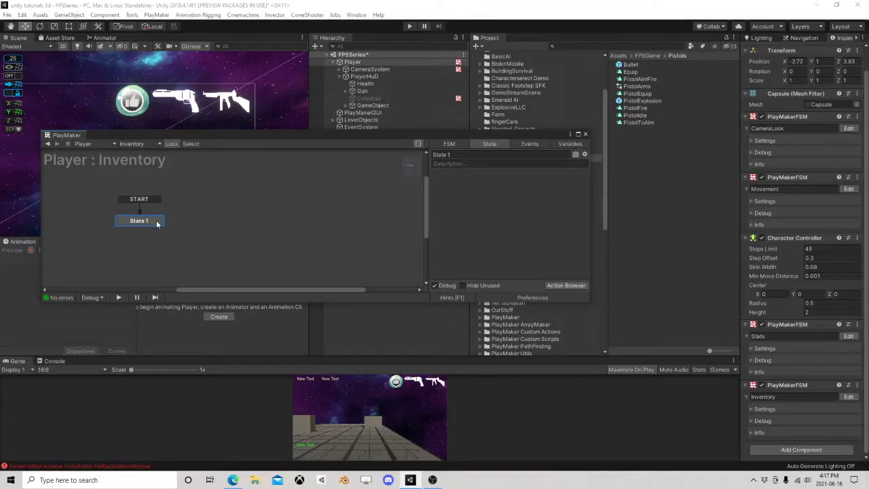
pyautogui.click(566, 285)
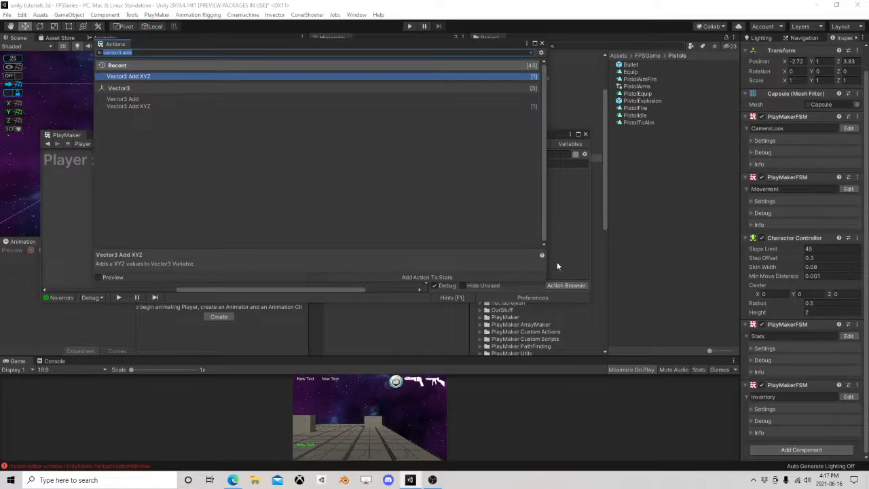
pyautogui.write('get keydo')
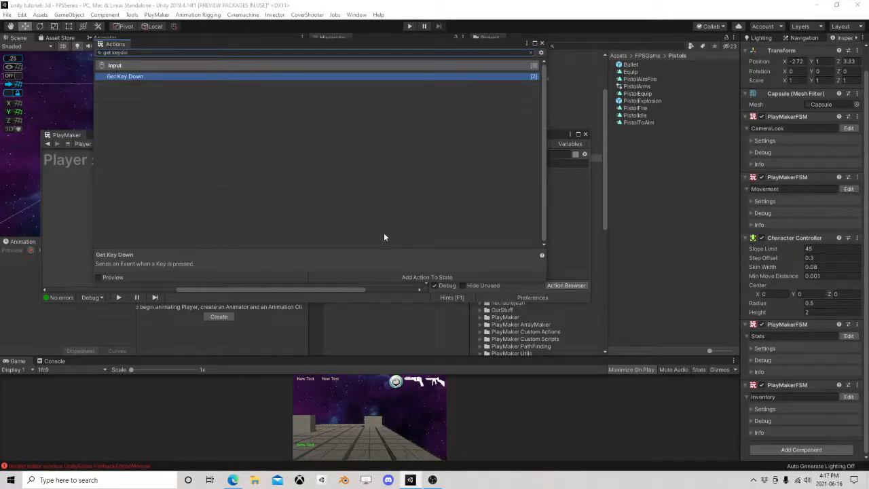
pyautogui.doubleClick(154, 77)
pyautogui.click(542, 43)
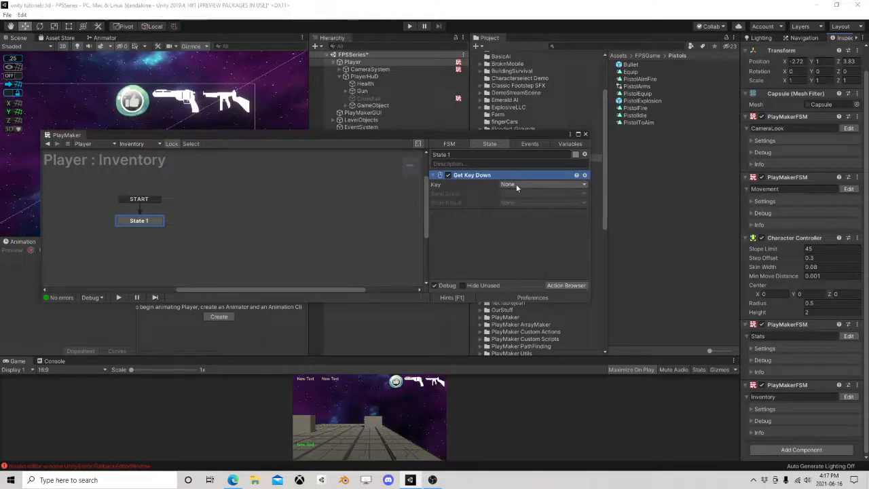
# Step: Set the Get Key Down action's key to Alpha 1 and have it send a new event named 1
pyautogui.click(516, 184)
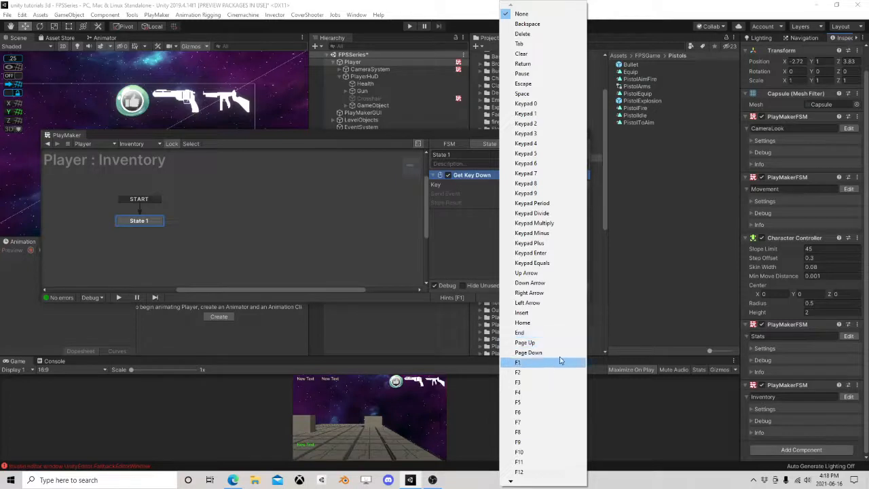
pyautogui.scroll(-3, 563, 339)
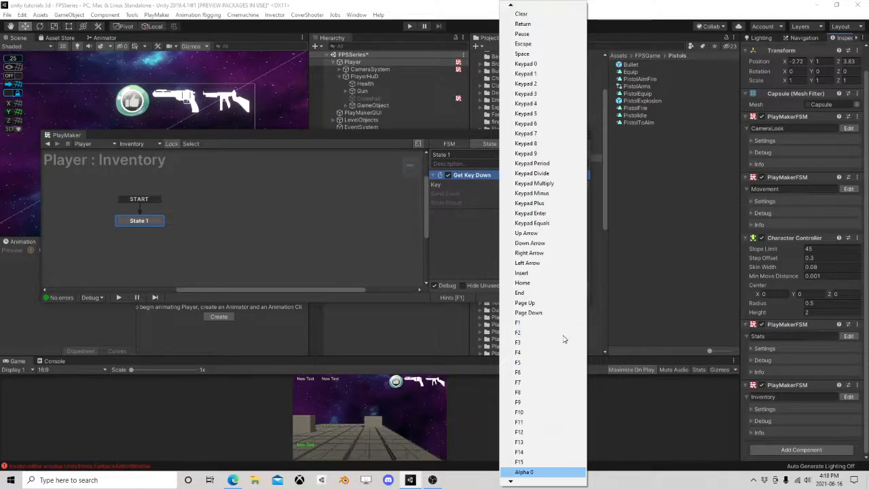
pyautogui.click(525, 442)
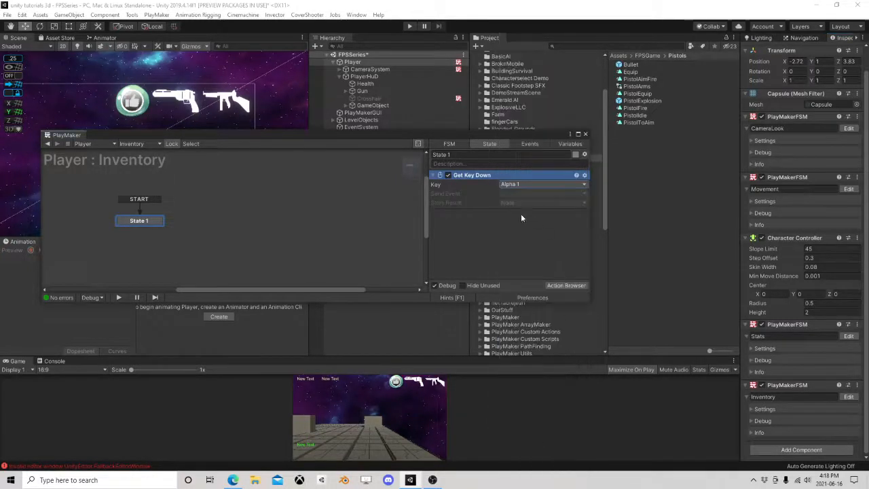
pyautogui.click(512, 193)
pyautogui.click(524, 249)
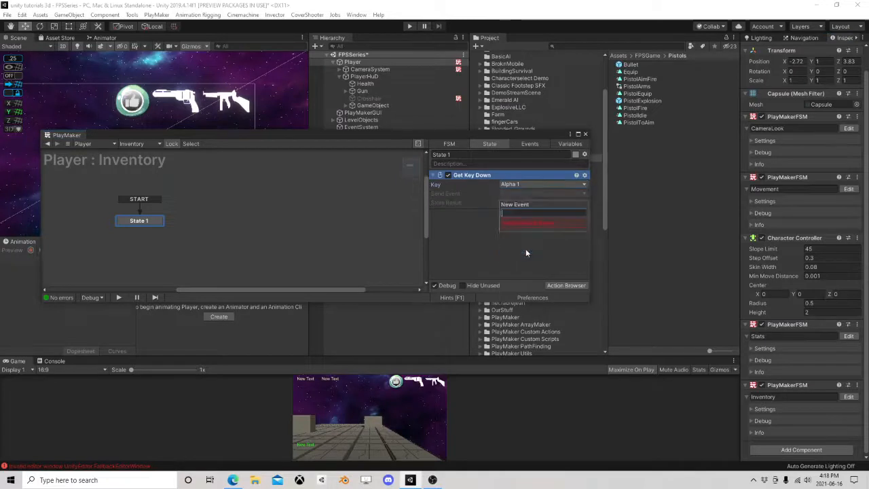
pyautogui.write('1')
pyautogui.press('Return')
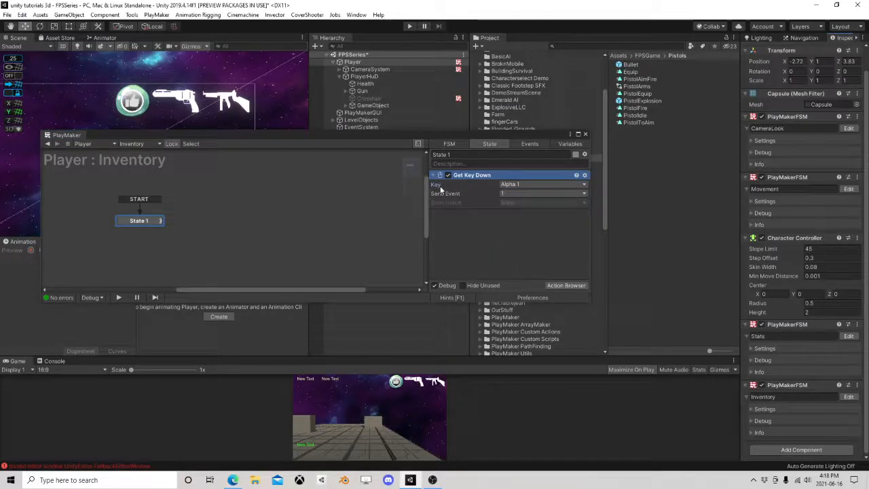
# Step: Copy the Get Key Down action and paste it twice into State 1
pyautogui.rightClick(470, 177)
pyautogui.click(459, 235)
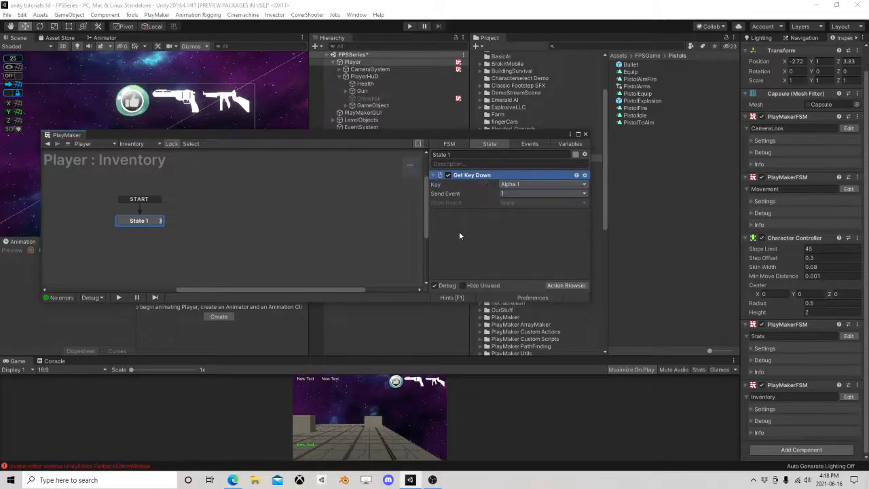
pyautogui.rightClick(479, 175)
pyautogui.click(487, 226)
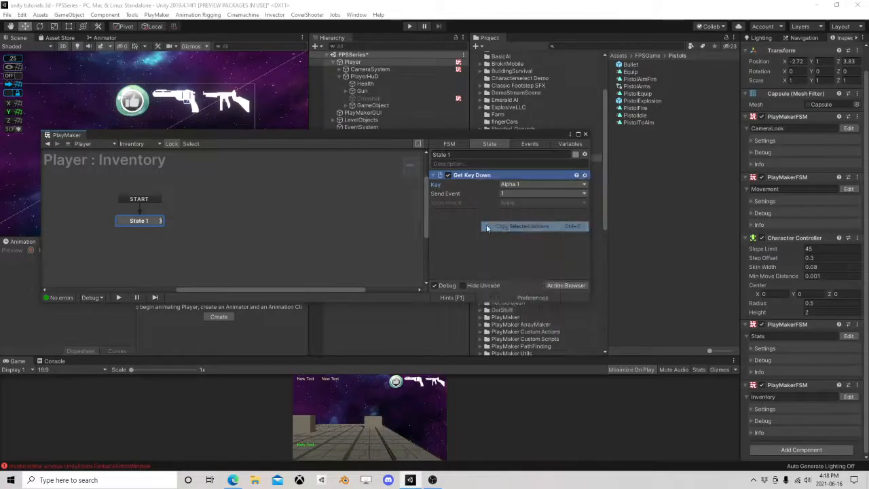
pyautogui.rightClick(447, 225)
pyautogui.click(475, 306)
pyautogui.rightClick(451, 266)
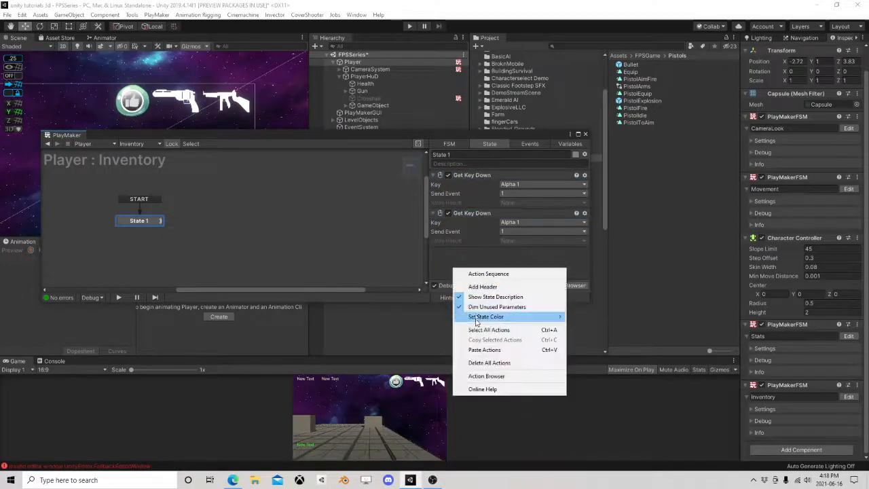
pyautogui.click(484, 349)
# Step: Set the second Get Key Down action's key to Alpha 2 and have it send a new event named 2
pyautogui.click(537, 261)
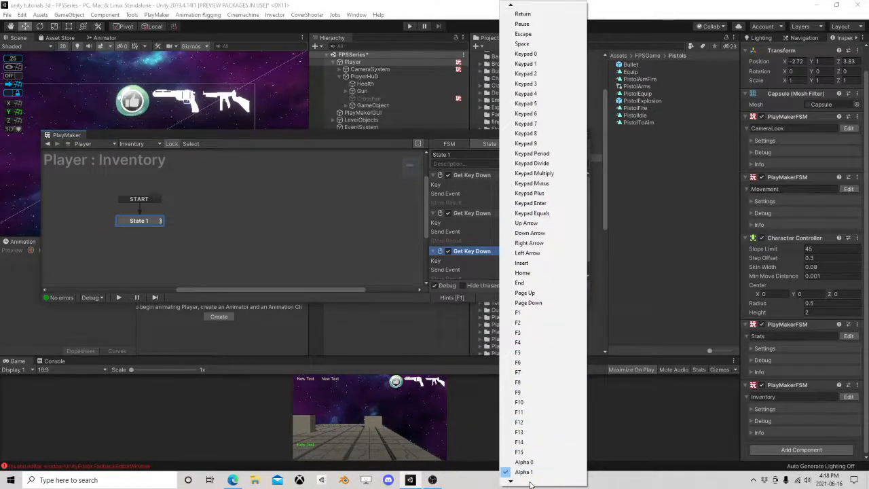
pyautogui.click(524, 472)
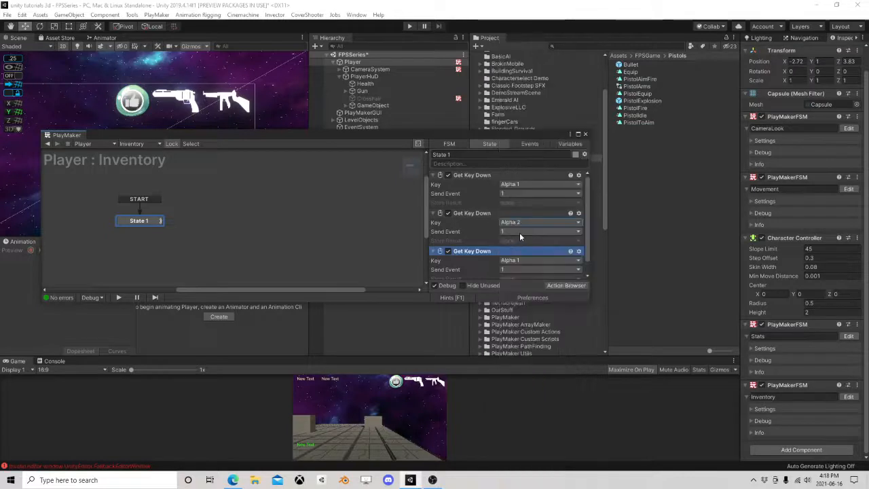
pyautogui.click(519, 231)
pyautogui.click(524, 296)
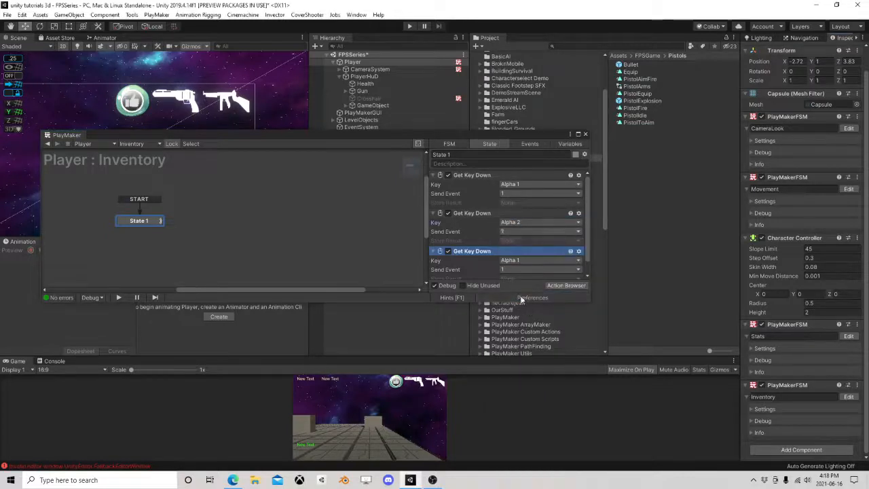
# Step: Set the third Get Key Down action's key to Alpha 2
pyautogui.scroll(-1, 500, 229)
pyautogui.click(506, 245)
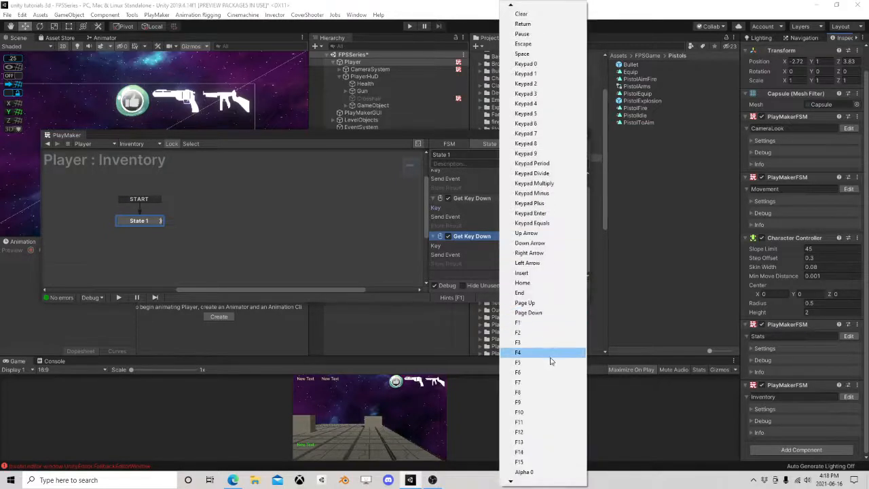
pyautogui.scroll(-2, 548, 375)
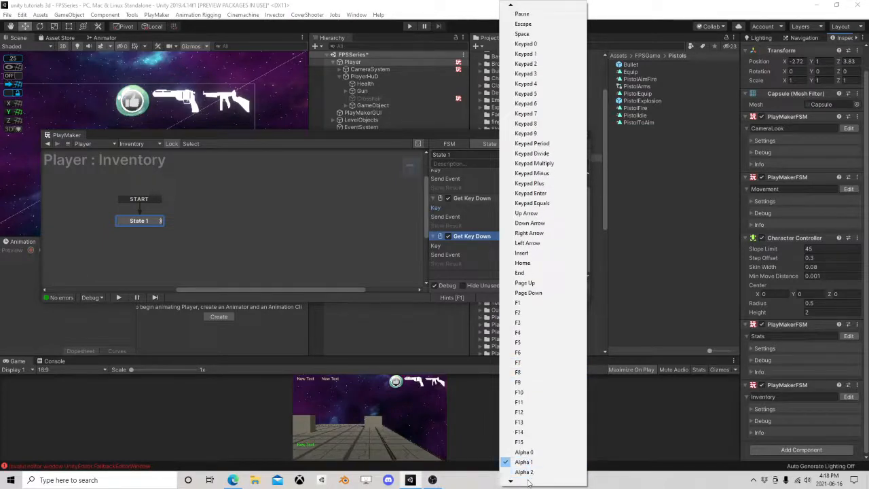
pyautogui.click(525, 472)
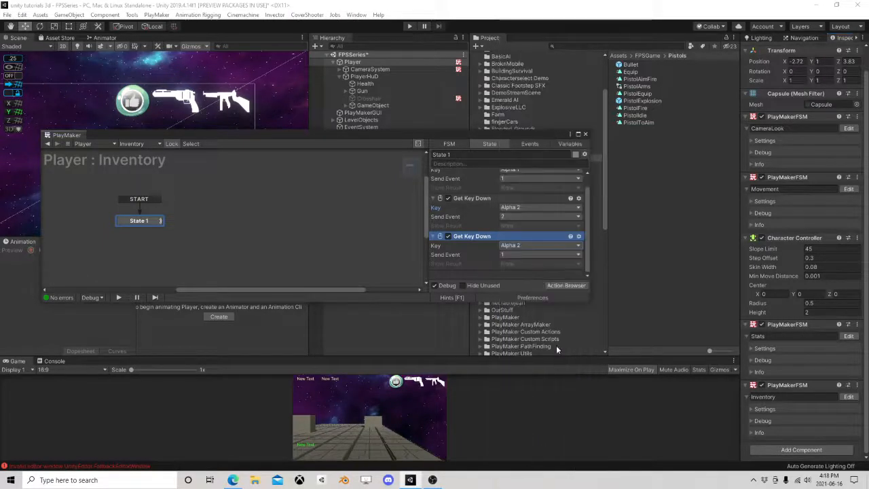
pyautogui.scroll(1, 533, 270)
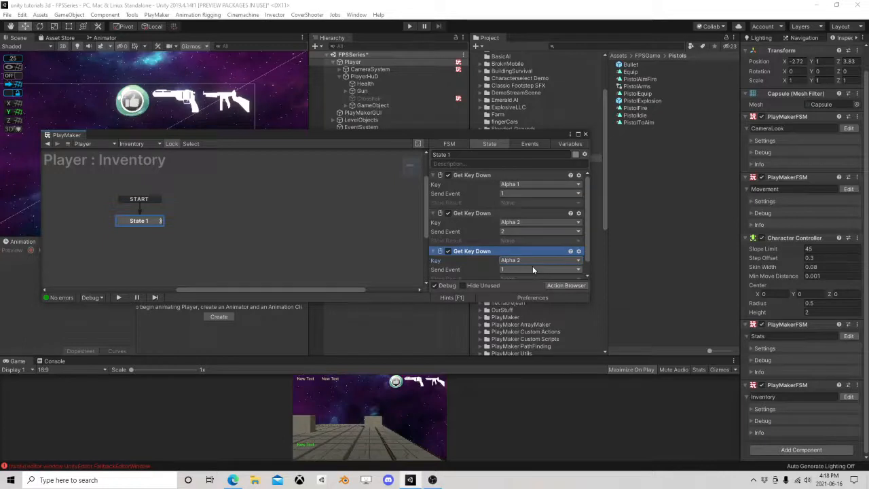
# Step: Set the third Get Key Down action's key to Alpha 3 and have it send a new event named 3
pyautogui.scroll(-1, 533, 269)
pyautogui.click(527, 245)
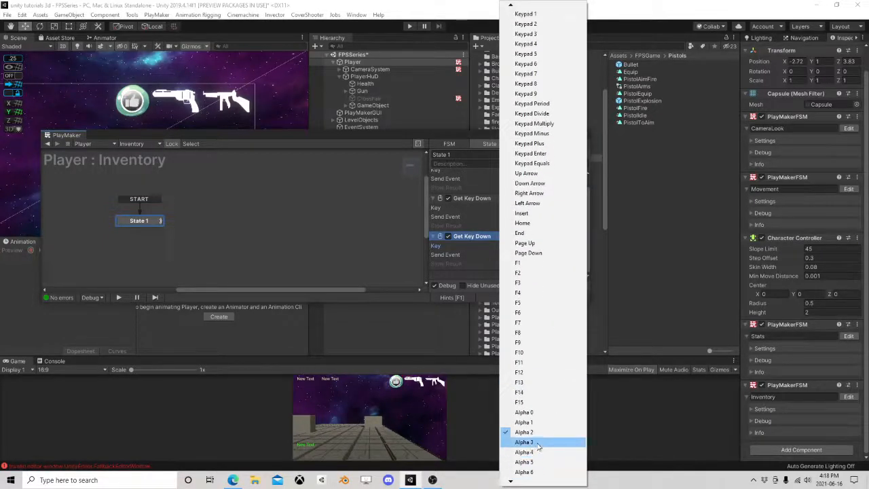
pyautogui.click(526, 443)
pyautogui.click(512, 255)
pyautogui.click(524, 331)
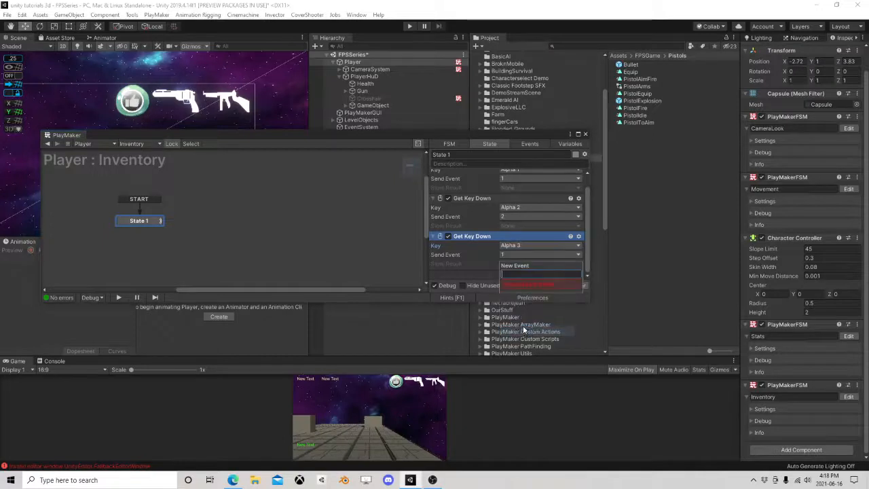
pyautogui.write('3')
pyautogui.press('Return')
pyautogui.scroll(1, 503, 222)
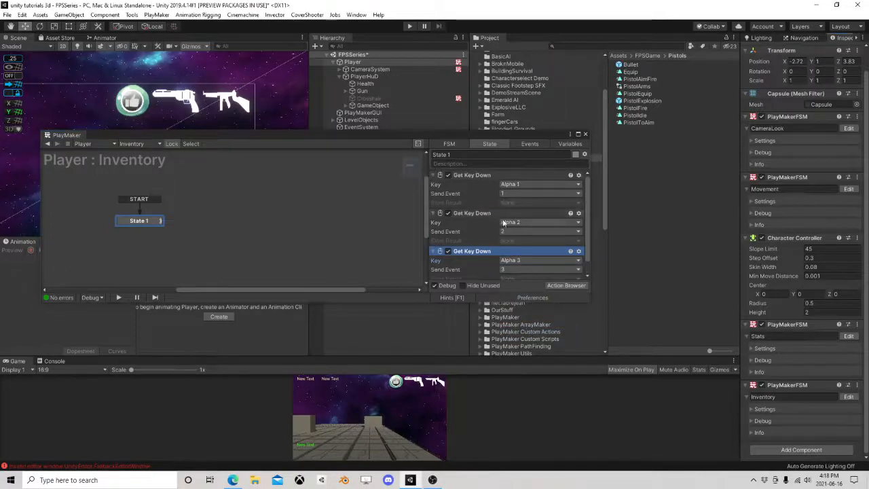
# Step: Add transitions for events 1, 2 and 3 to State 1 in the Inventory FSM
pyautogui.moveTo(501, 135); pyautogui.dragTo(515, 62)
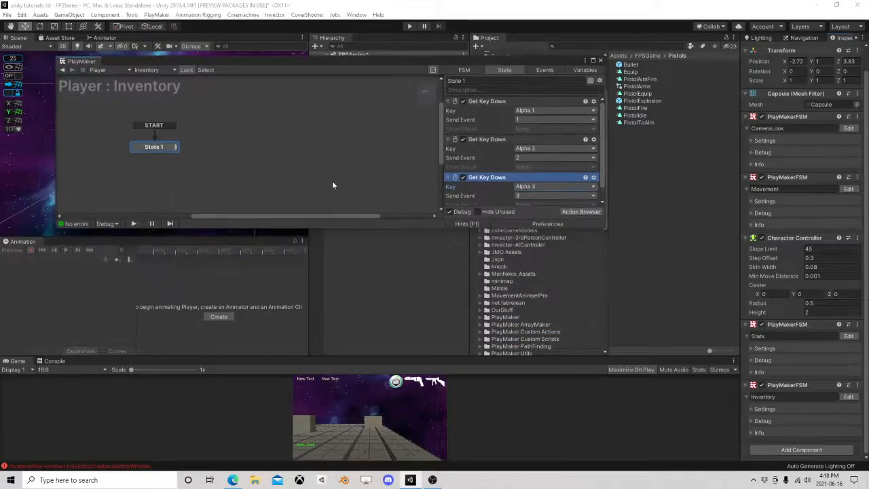
pyautogui.rightClick(160, 150)
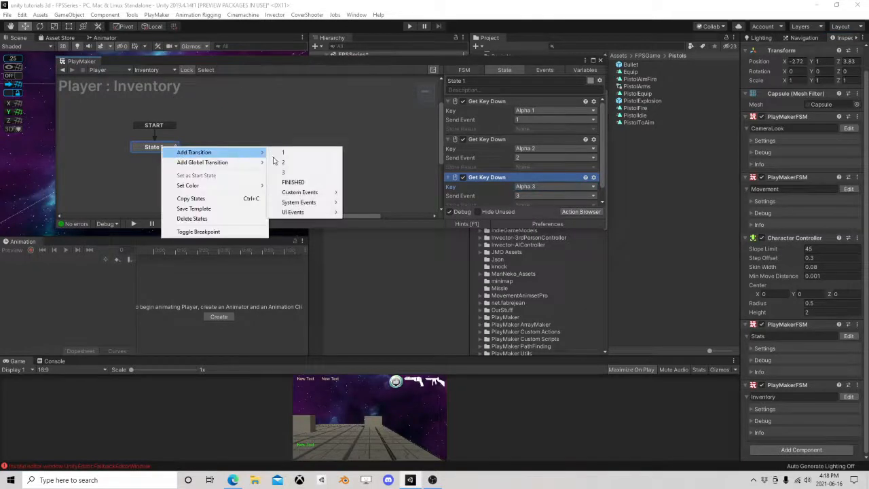
pyautogui.click(278, 155)
pyautogui.rightClick(153, 148)
pyautogui.moveTo(181, 156)
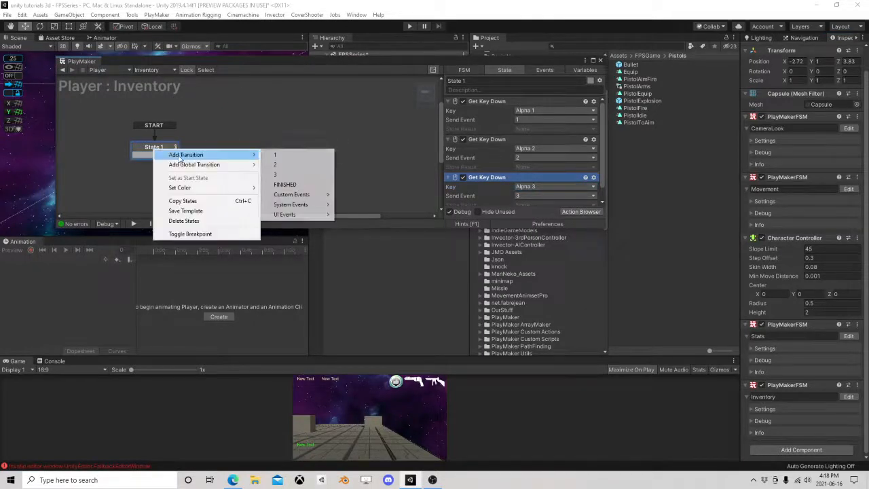
pyautogui.click(279, 165)
pyautogui.rightClick(165, 150)
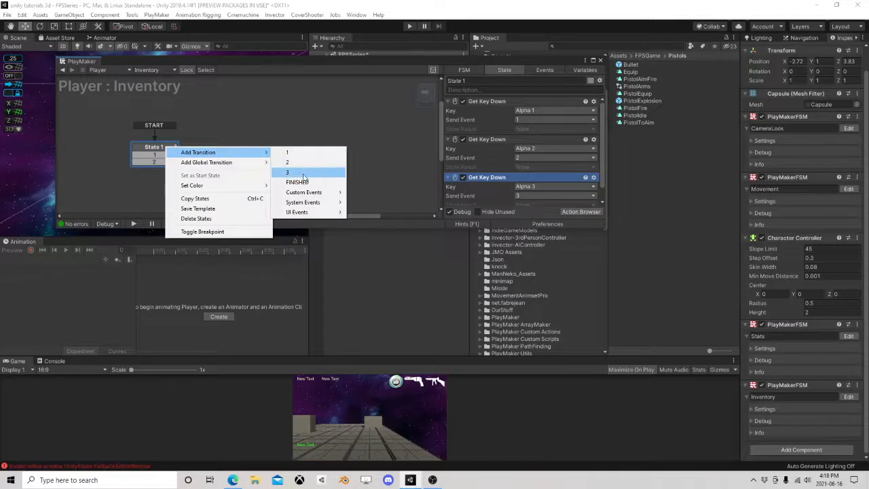
pyautogui.click(302, 173)
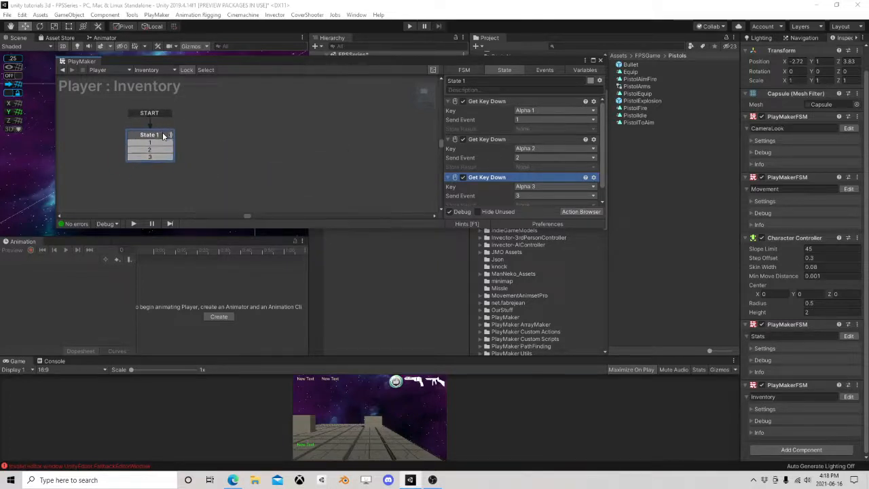
# Step: Link State 1's transition 1 to a new state placed up and to the right of State 1
pyautogui.moveTo(167, 142); pyautogui.dragTo(227, 123)
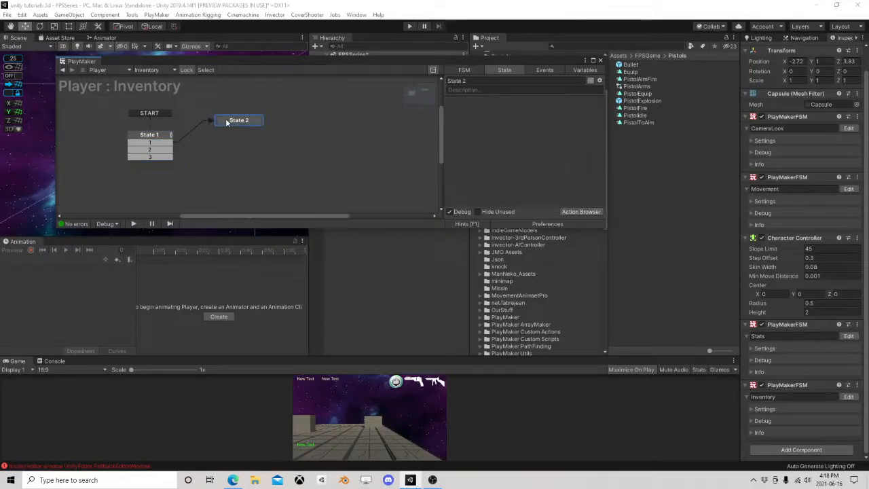
pyautogui.click(579, 211)
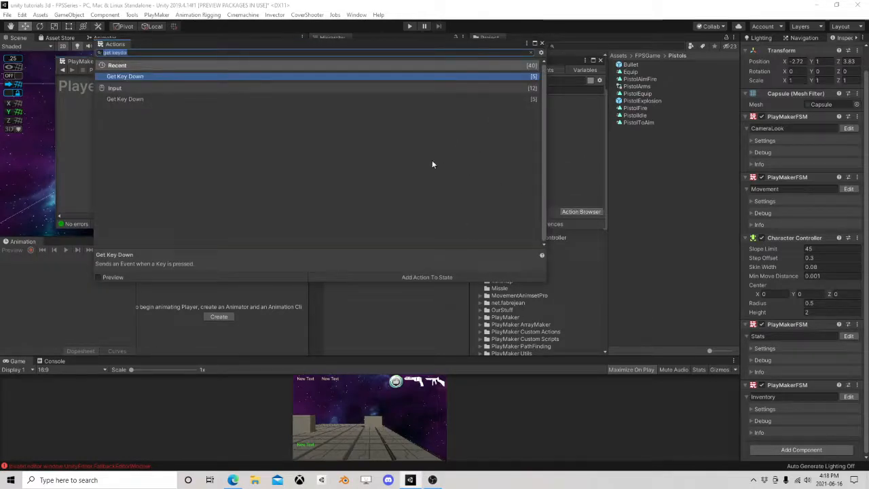
pyautogui.click(541, 42)
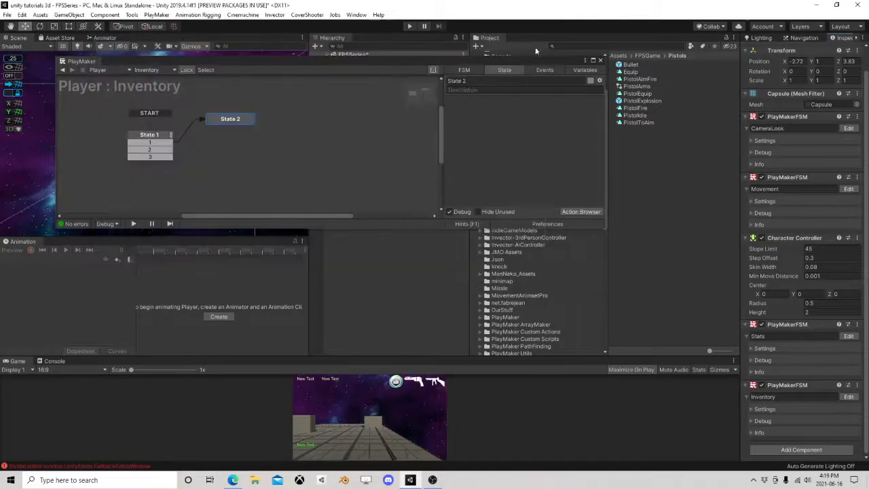
# Step: Duplicate the PistolArms object under the CameraSystem's Arms and name the copy RifleArms
pyautogui.click(600, 60)
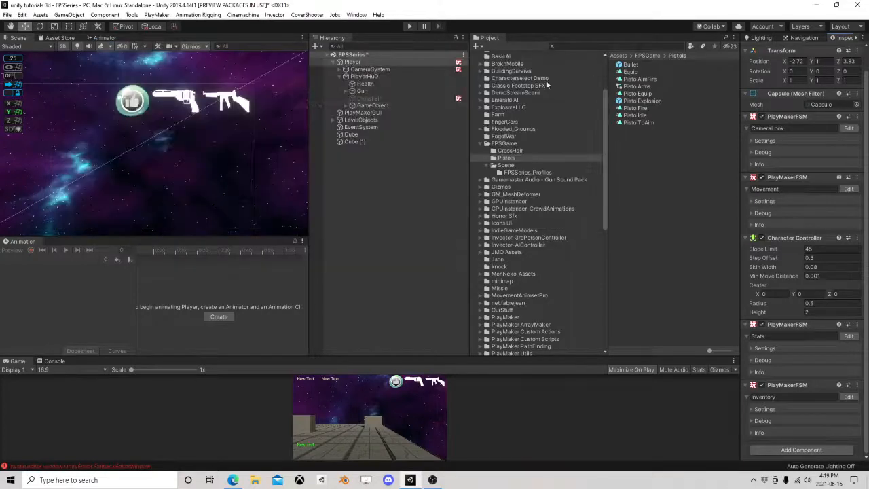
pyautogui.click(345, 106)
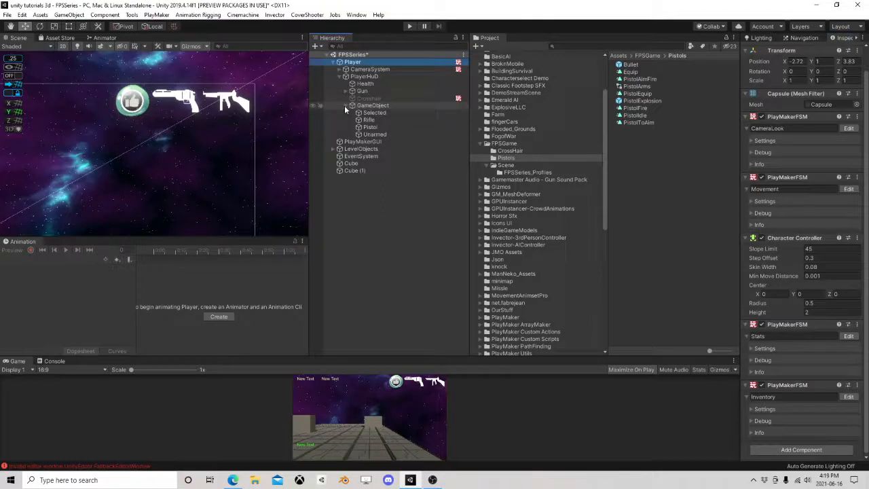
pyautogui.click(346, 106)
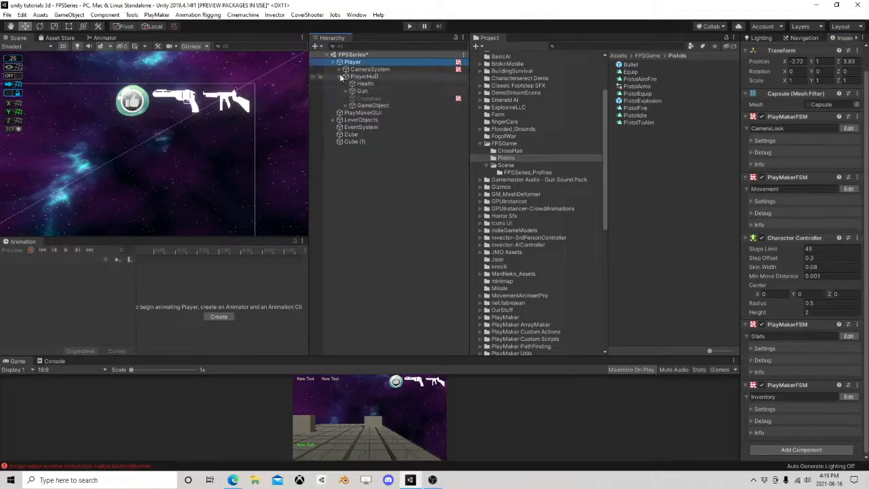
pyautogui.click(340, 76)
pyautogui.click(339, 69)
pyautogui.click(347, 76)
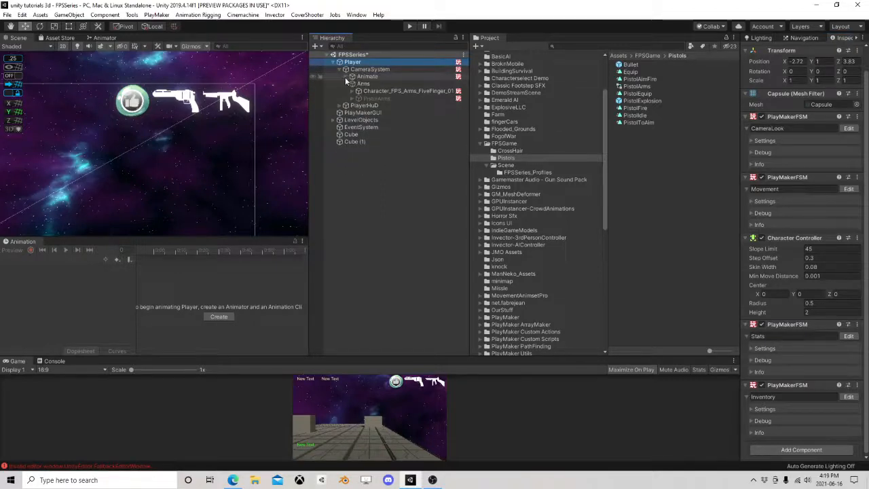
pyautogui.click(378, 98)
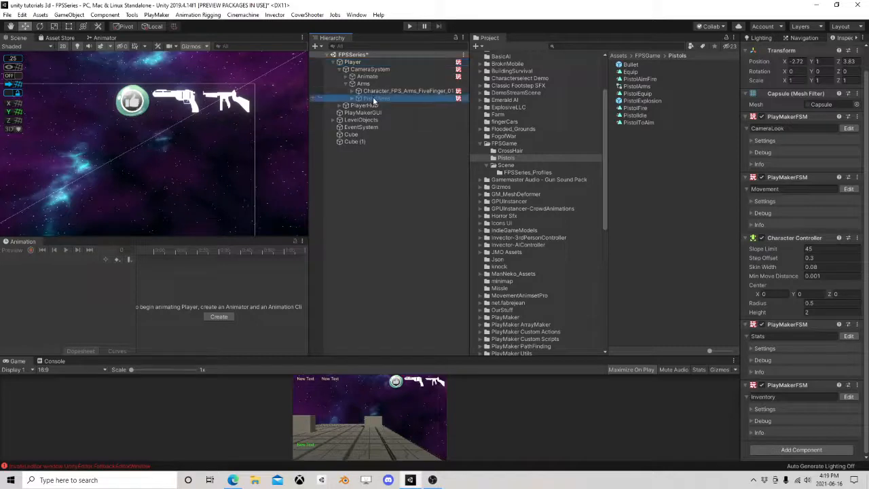
pyautogui.hotkey('ctrl', 'd')
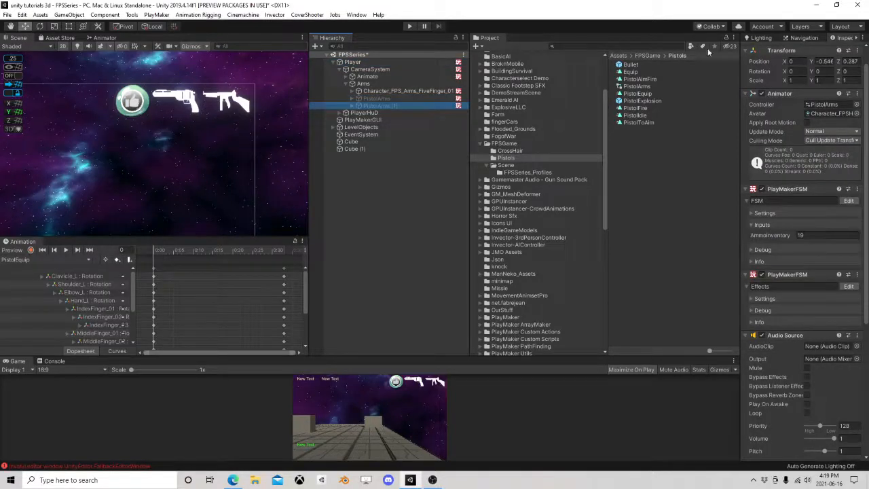
pyautogui.press('F2')
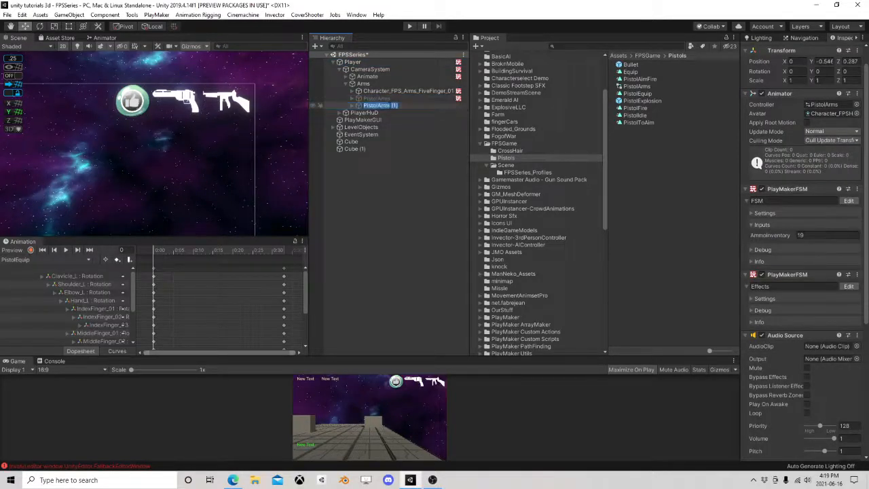
pyautogui.write('RifleArms')
pyautogui.press('Return')
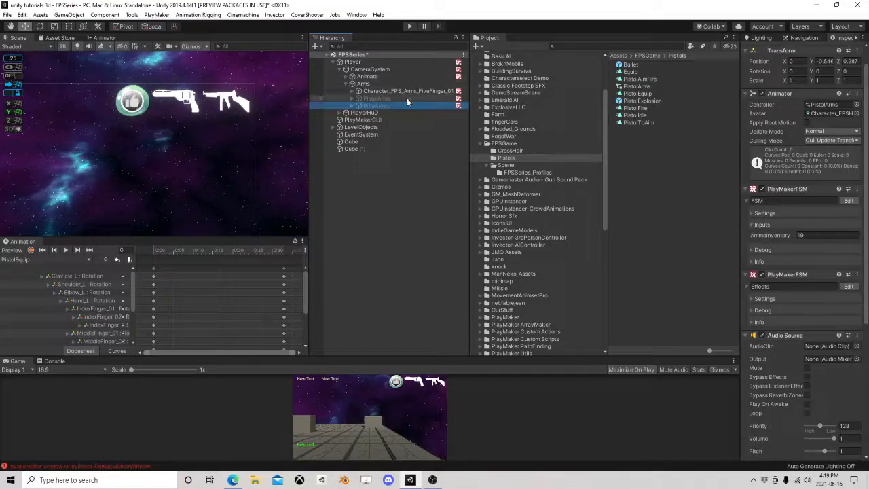
# Step: Add Character_FPS_Arms_FiveFinger_01 to the Player's Inventory FSM as a GameObject variable named UnArm Arms
pyautogui.click(385, 62)
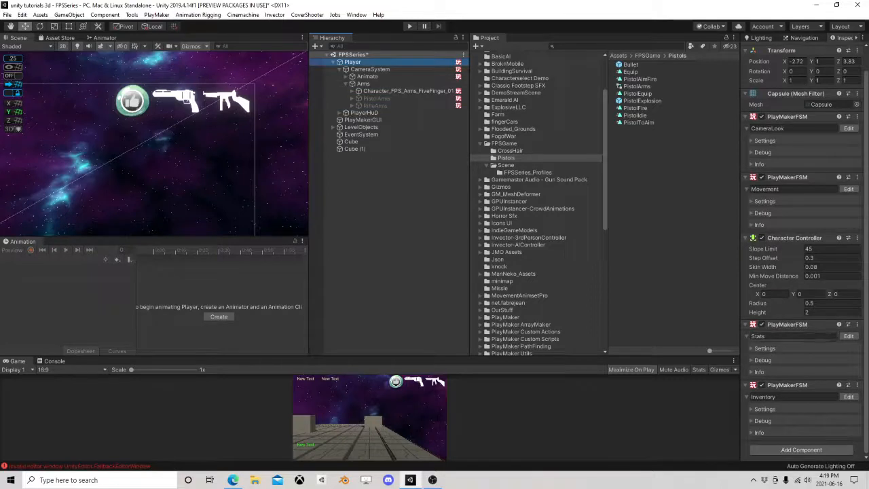
pyautogui.click(848, 396)
pyautogui.click(585, 70)
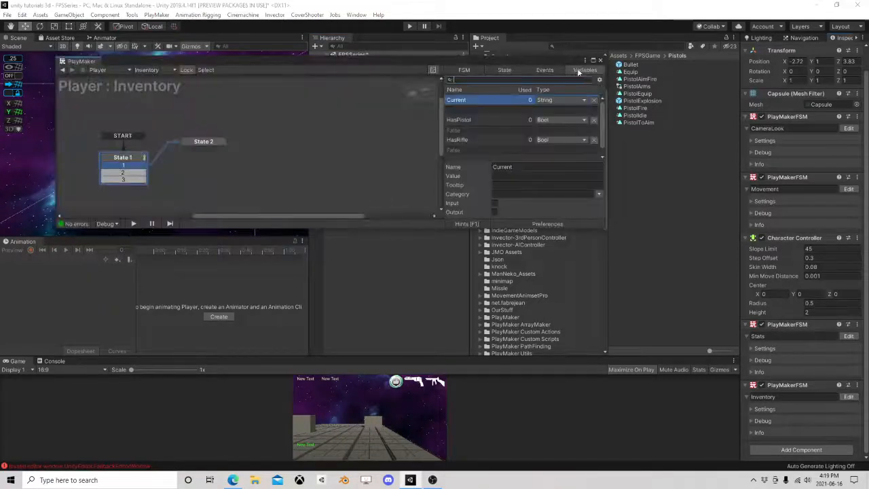
pyautogui.moveTo(560, 62); pyautogui.dragTo(168, 58)
pyautogui.moveTo(378, 91); pyautogui.dragTo(89, 117)
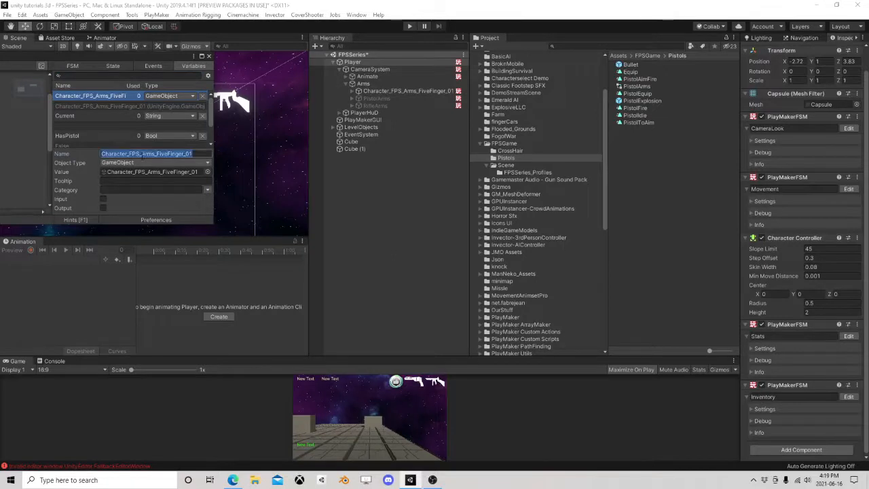
pyautogui.write('UnArm')
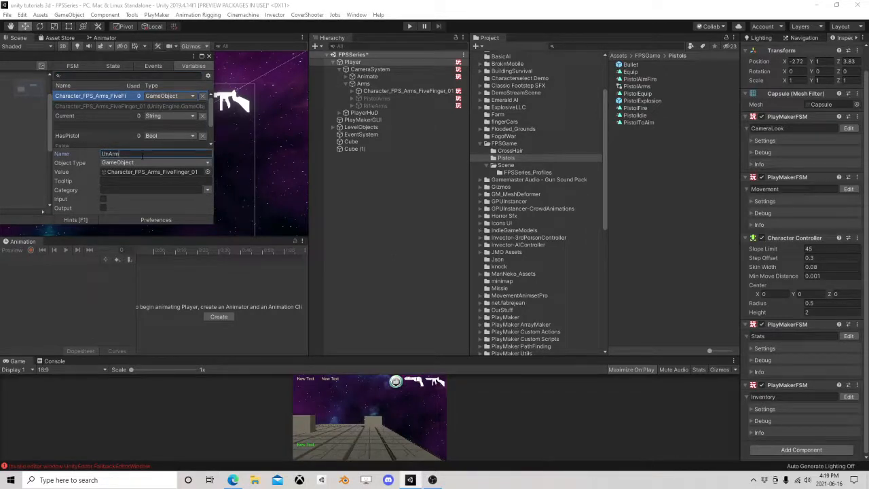
pyautogui.write(' Arms')
pyautogui.press('Return')
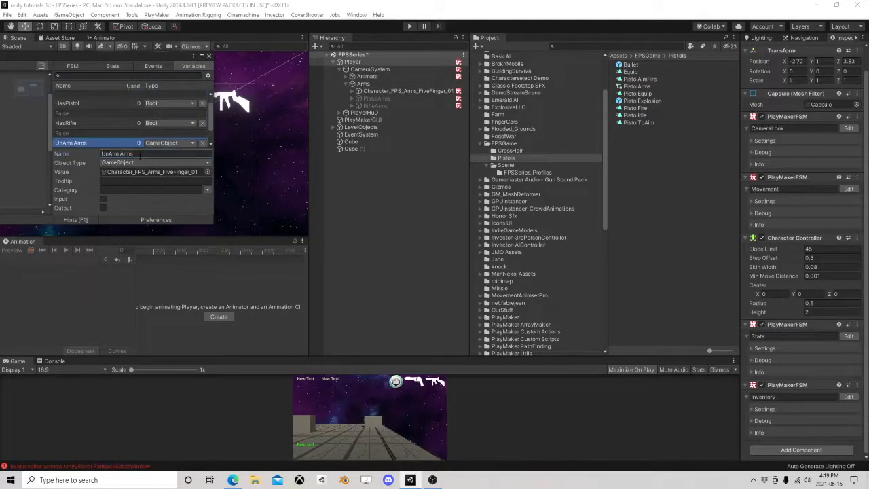
# Step: Add the PistolArms and RifleArms objects as GameObject variables in the Inventory FSM
pyautogui.moveTo(379, 98); pyautogui.dragTo(102, 140)
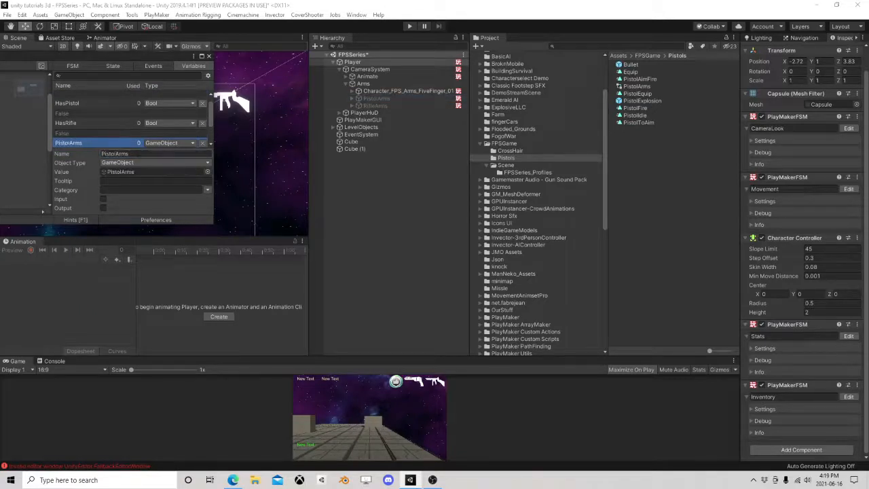
pyautogui.moveTo(376, 106); pyautogui.dragTo(180, 134)
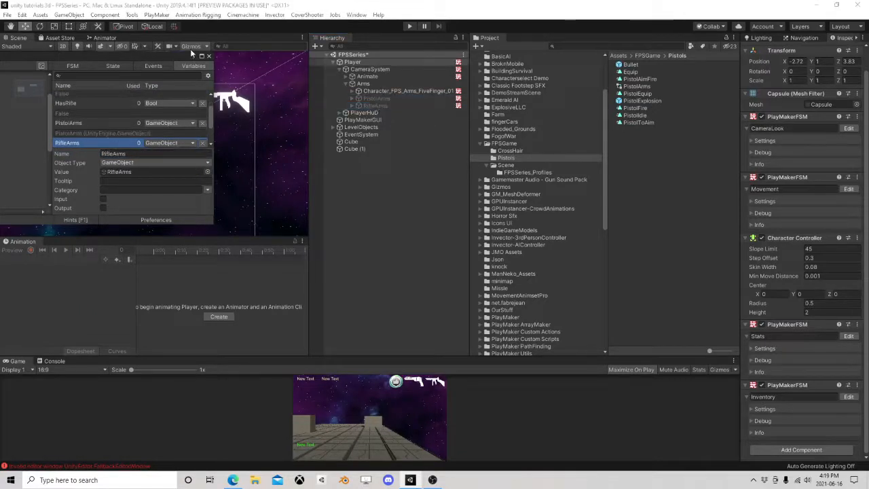
pyautogui.moveTo(171, 57); pyautogui.dragTo(606, 74)
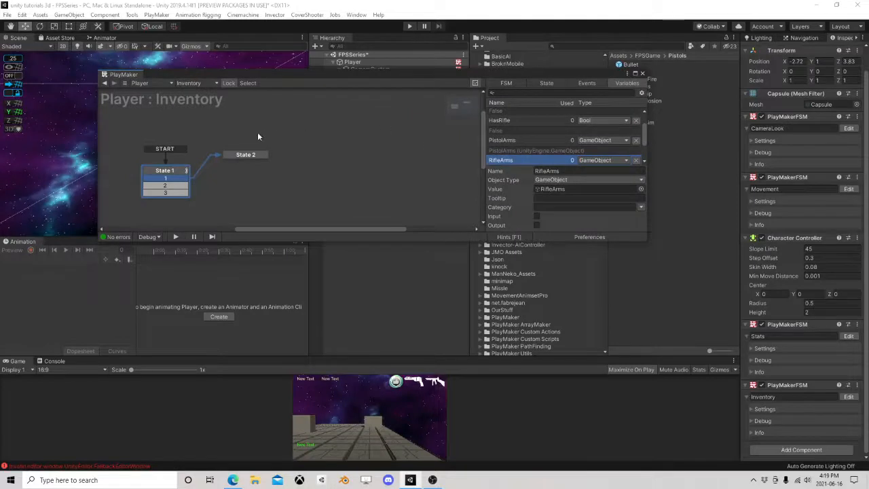
# Step: Add three Activate Game Object actions to State 2
pyautogui.click(249, 155)
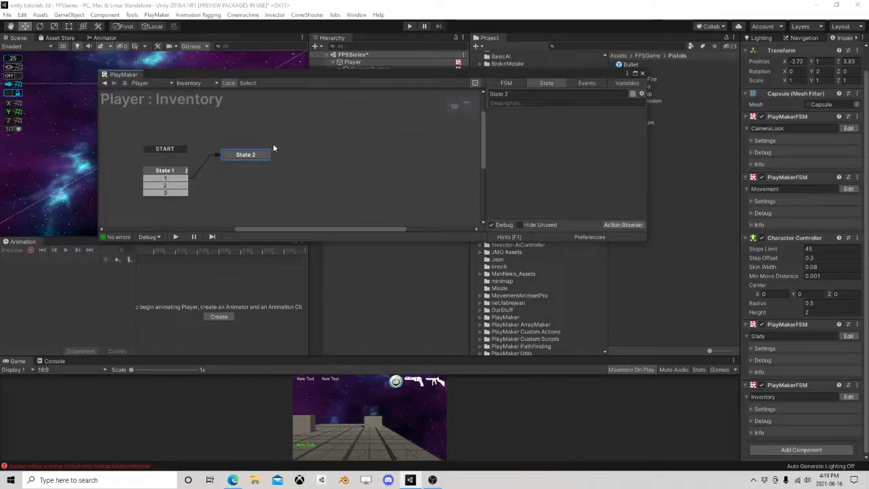
pyautogui.click(164, 178)
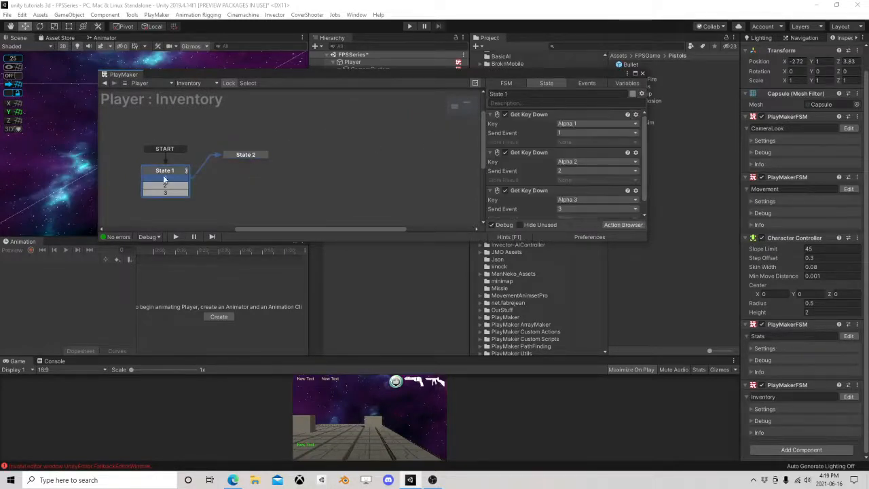
pyautogui.click(623, 225)
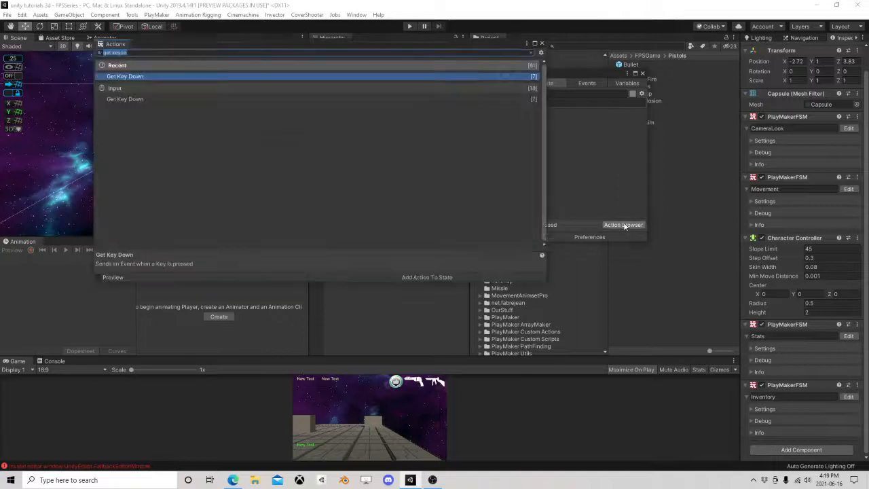
pyautogui.write('ac')
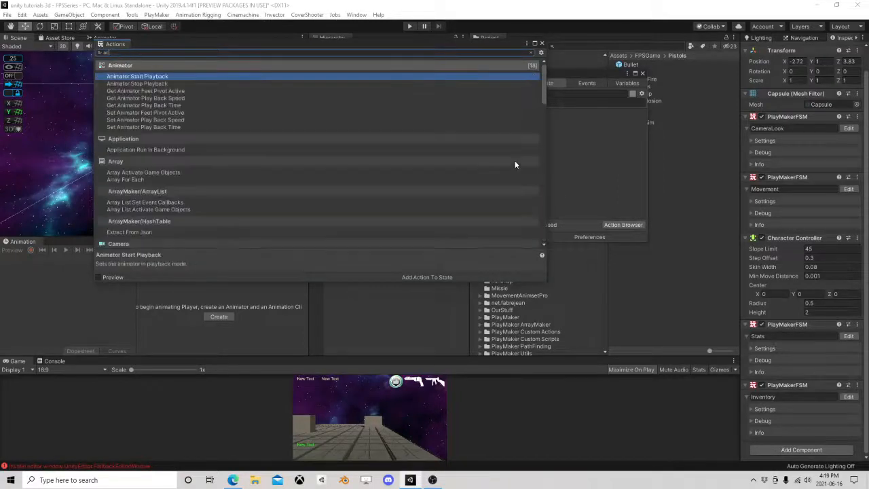
pyautogui.write('tivate')
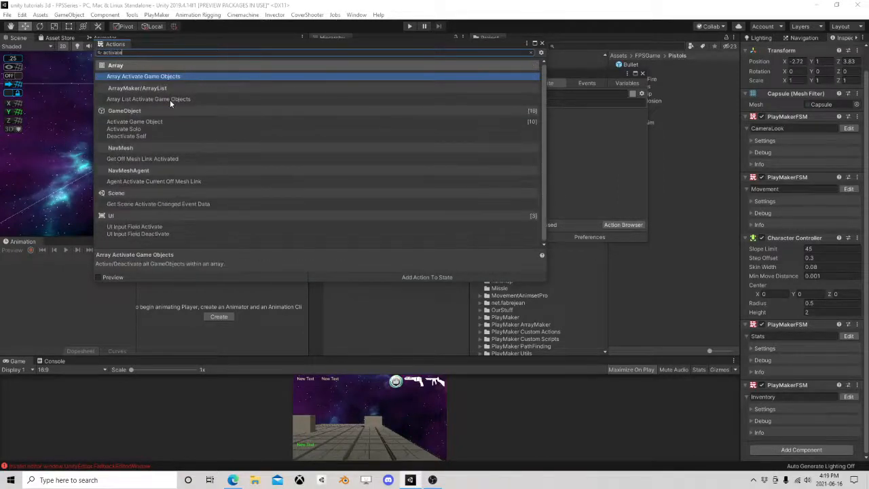
pyautogui.doubleClick(136, 121)
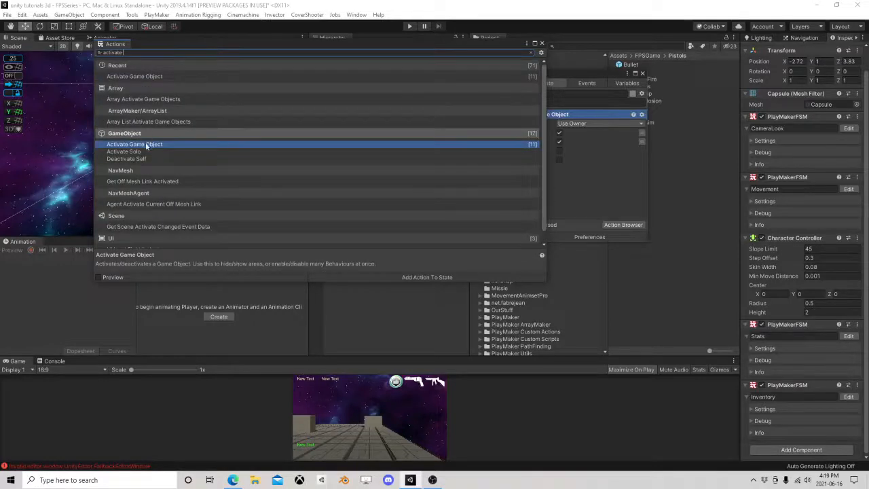
pyautogui.doubleClick(148, 146)
pyautogui.doubleClick(150, 146)
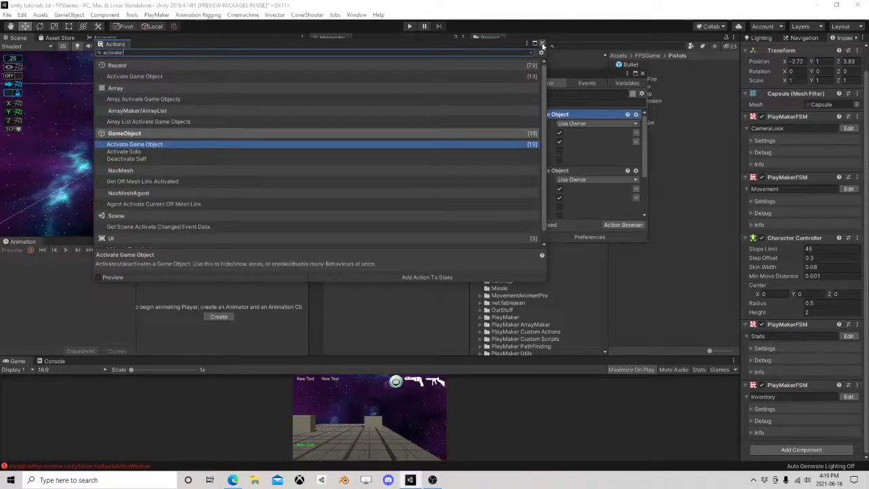
pyautogui.click(541, 43)
# Step: Have State 2's first Activate Game Object action target the UnArm Arms variable, with Recursive turned off
pyautogui.click(581, 125)
pyautogui.click(585, 142)
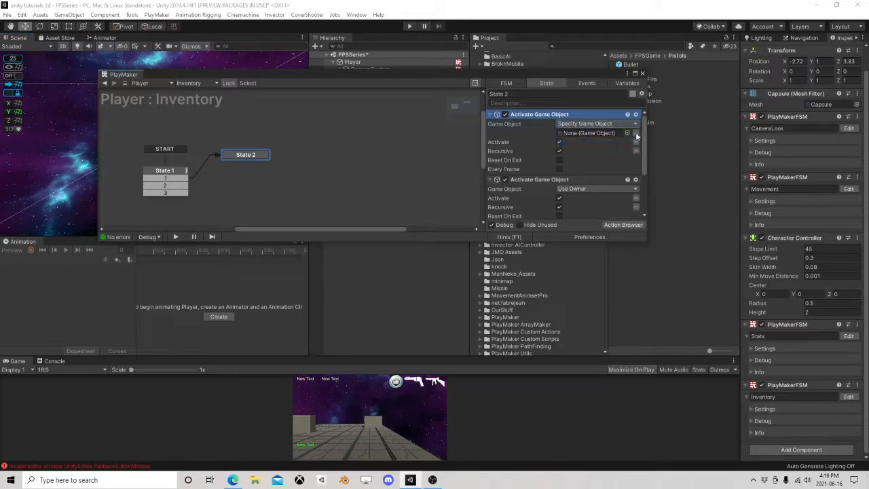
pyautogui.click(636, 133)
pyautogui.moveTo(608, 153)
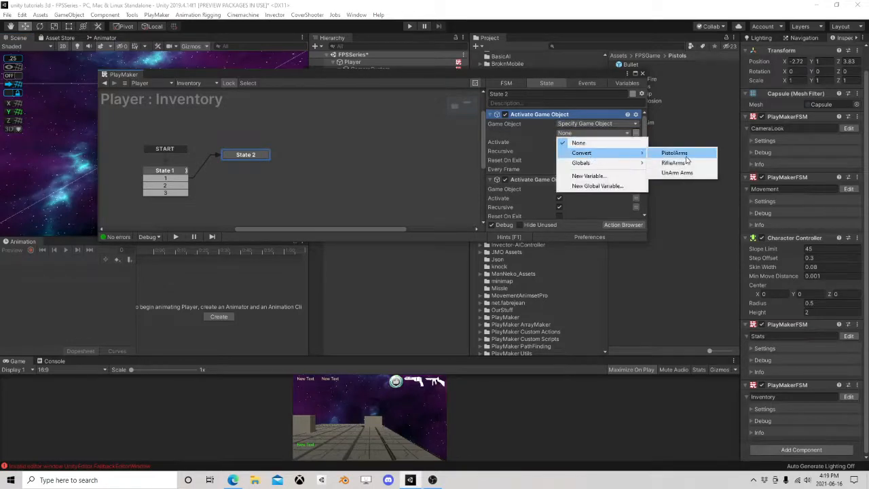
pyautogui.click(676, 172)
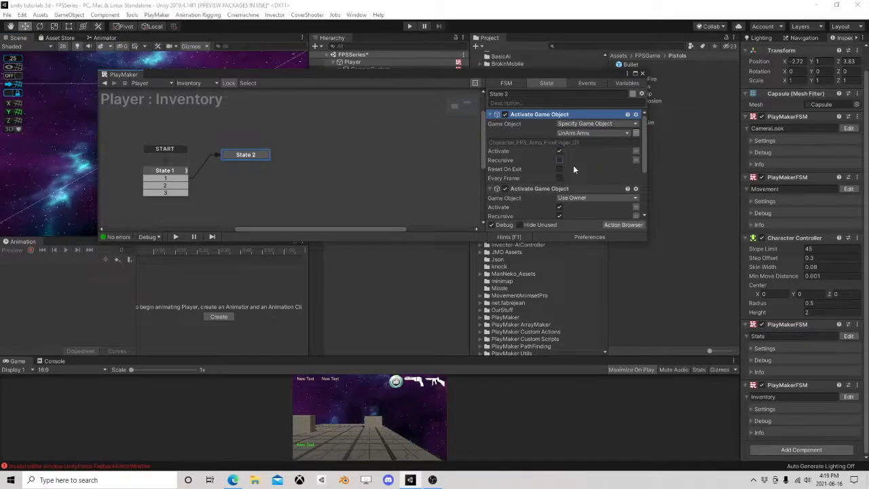
# Step: Have State 2's second Activate Game Object action target the PistolArms variable, with Activate and Recursive turned off
pyautogui.click(585, 199)
pyautogui.click(585, 216)
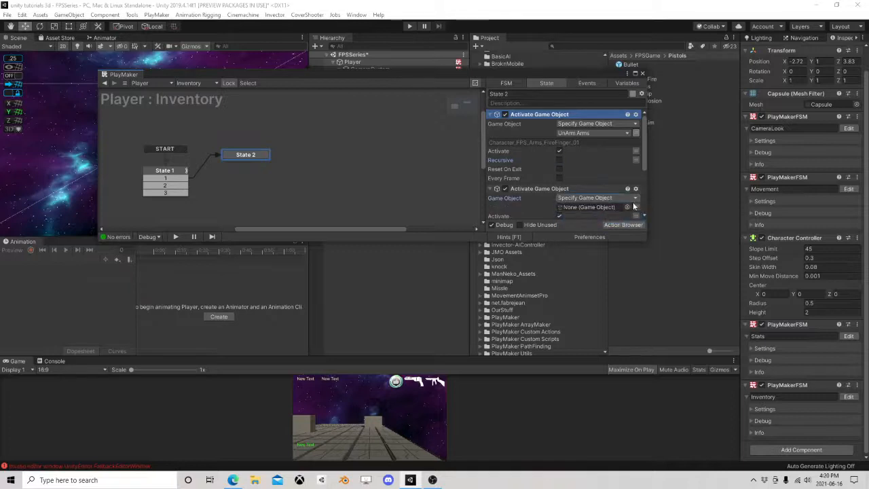
pyautogui.click(637, 207)
pyautogui.click(591, 207)
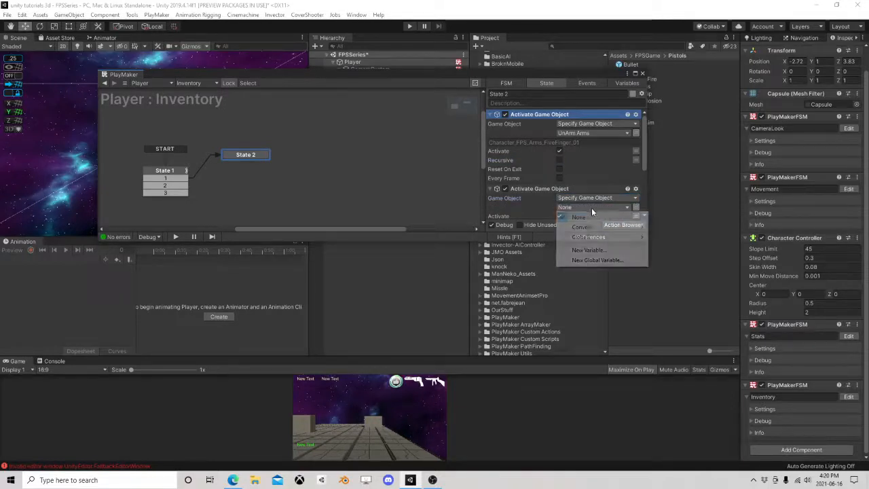
pyautogui.moveTo(605, 231)
pyautogui.click(674, 227)
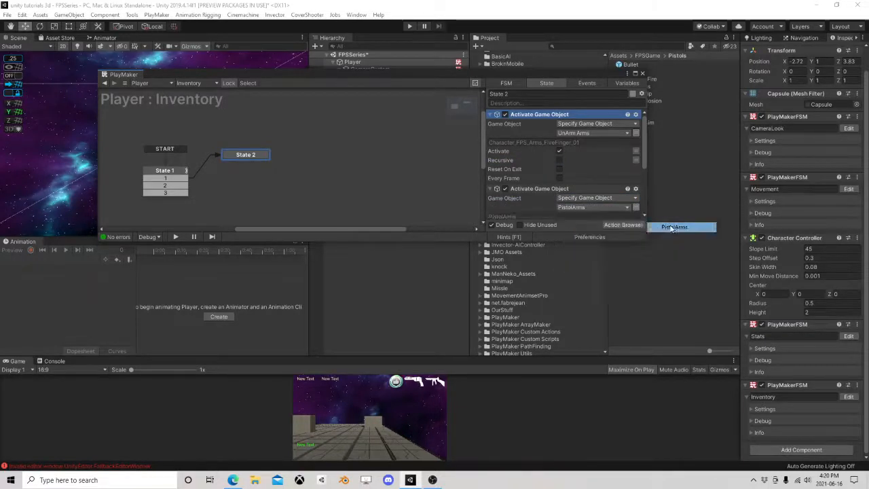
pyautogui.scroll(-2, 587, 180)
pyautogui.scroll(-4, 561, 202)
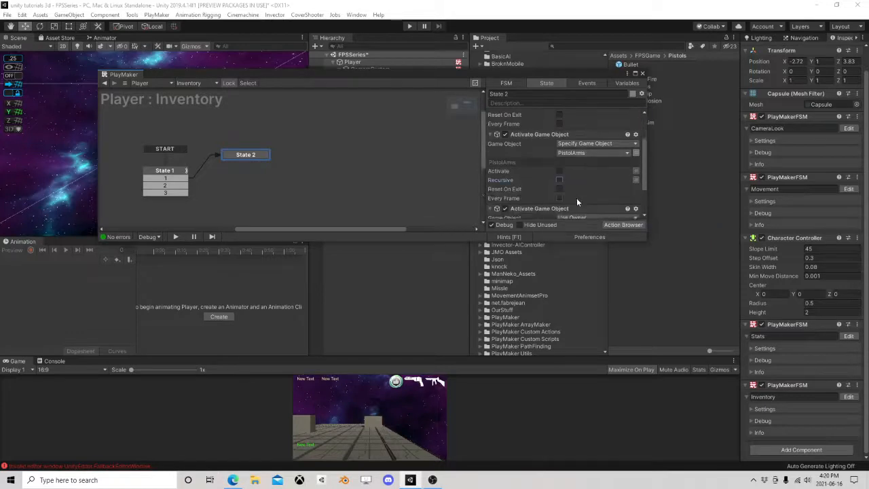
pyautogui.click(635, 201)
pyautogui.click(611, 200)
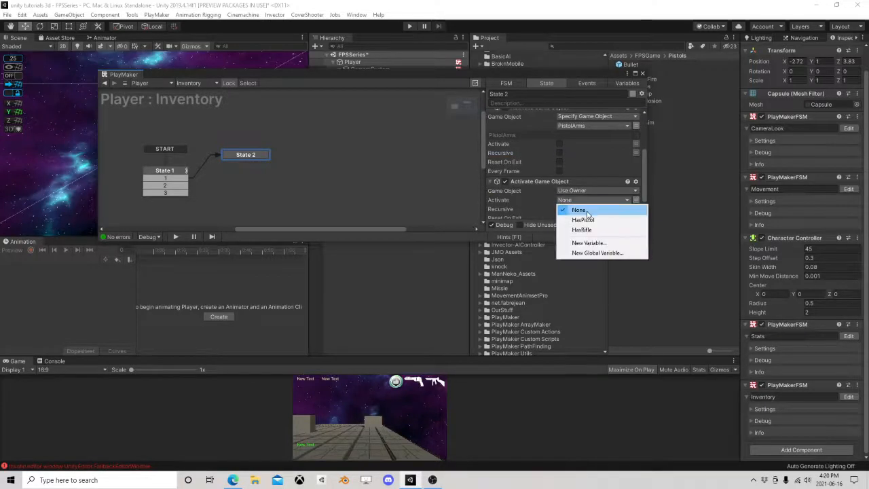
pyautogui.click(631, 229)
pyautogui.scroll(-2, 564, 204)
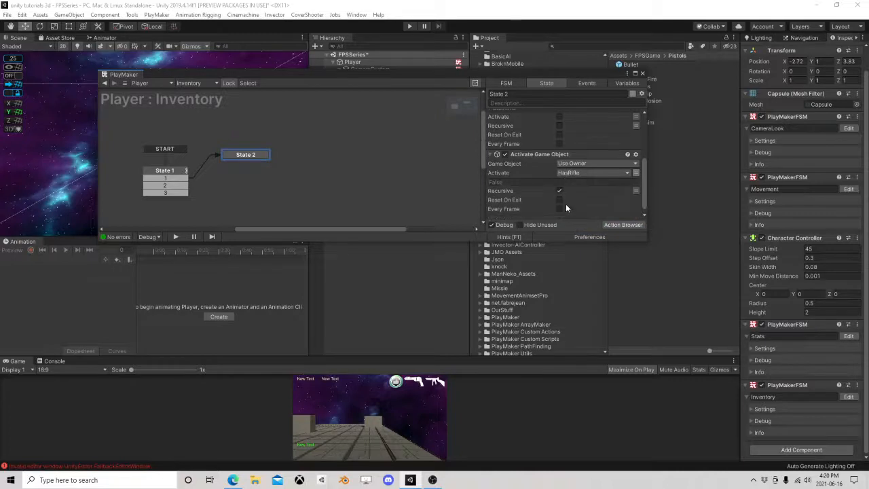
pyautogui.click(637, 174)
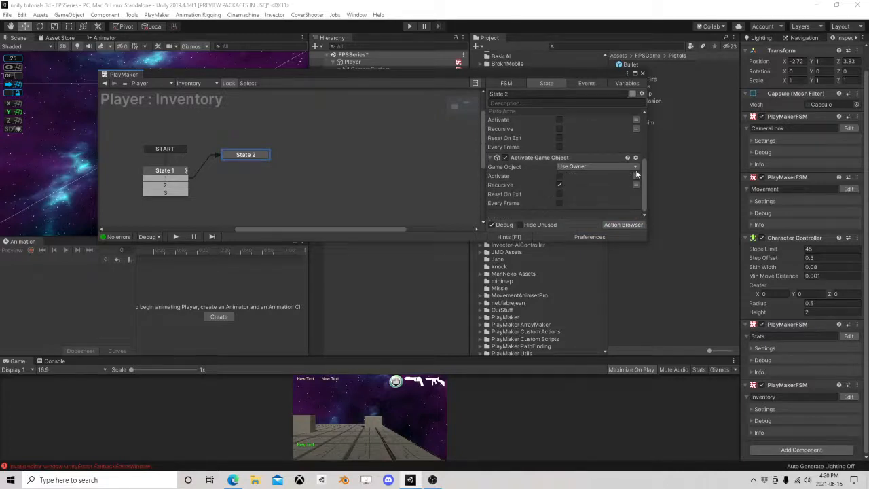
# Step: Have State 2's third Activate Game Object action target the RifleArms variable, with Activate and Recursive turned off
pyautogui.click(596, 166)
pyautogui.click(589, 184)
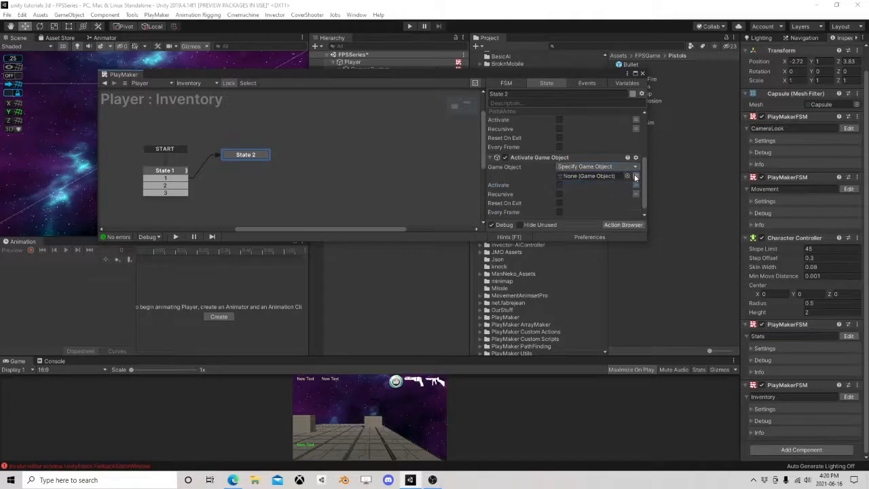
pyautogui.click(599, 178)
pyautogui.moveTo(581, 195)
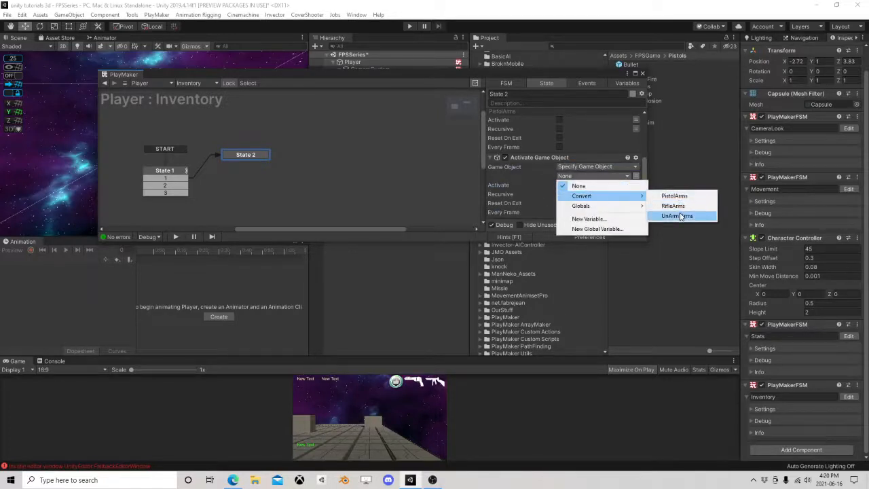
pyautogui.click(672, 205)
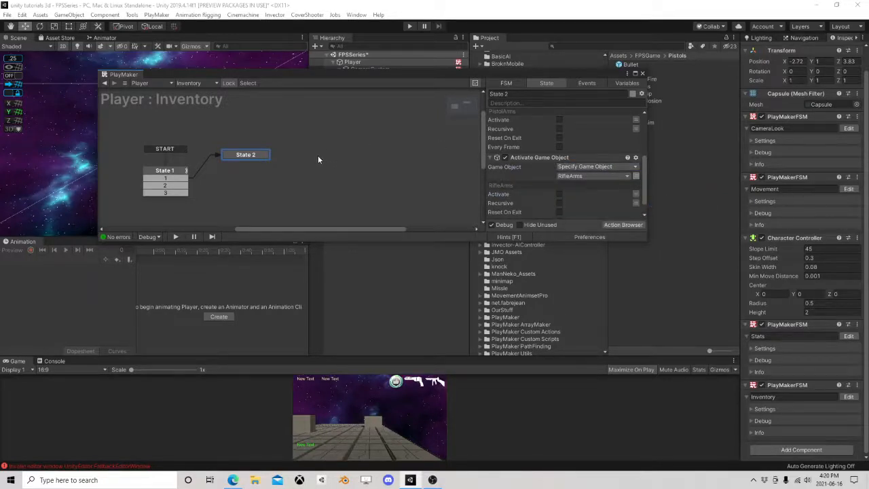
# Step: Add a Get Position action to State 2
pyautogui.moveTo(237, 156); pyautogui.dragTo(247, 153)
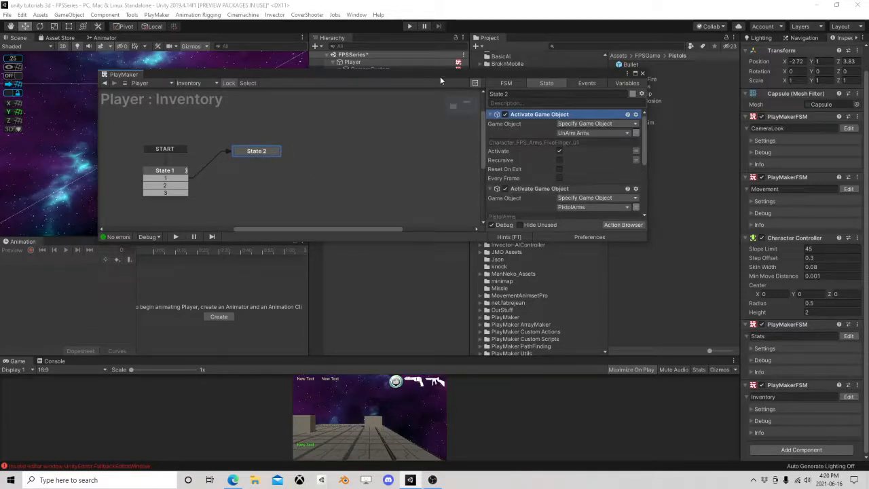
pyautogui.moveTo(440, 76); pyautogui.dragTo(435, 118)
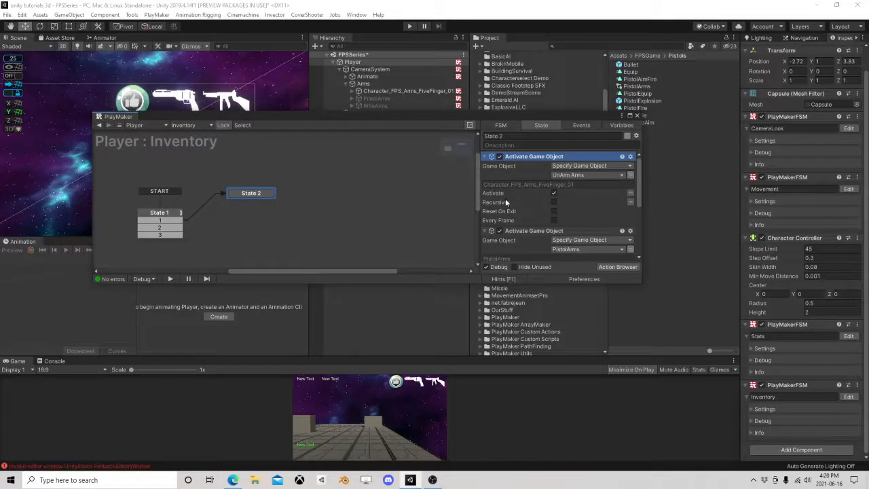
pyautogui.click(610, 267)
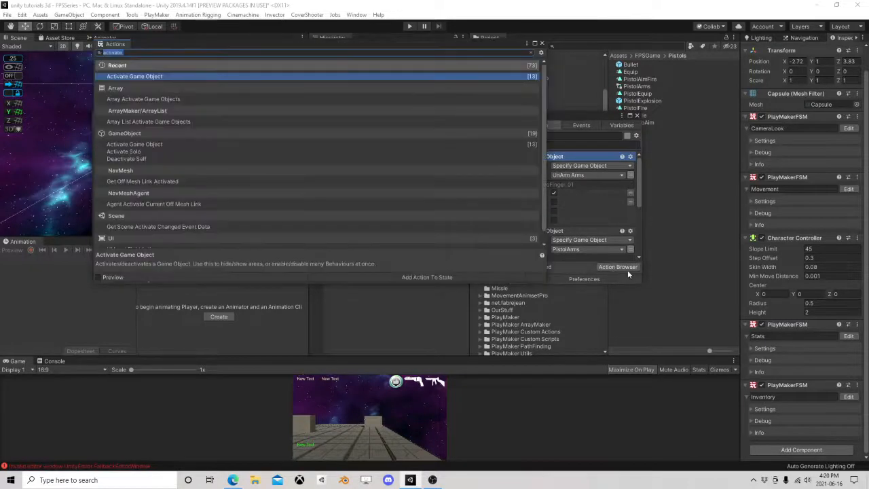
pyautogui.write('get pos')
pyautogui.write('t')
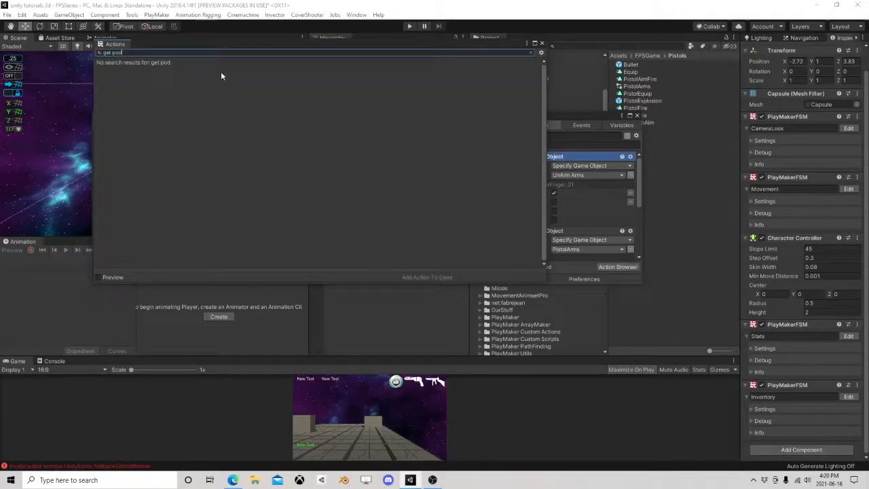
pyautogui.press('BackSpace')
pyautogui.press('BackSpace')
pyautogui.write('si')
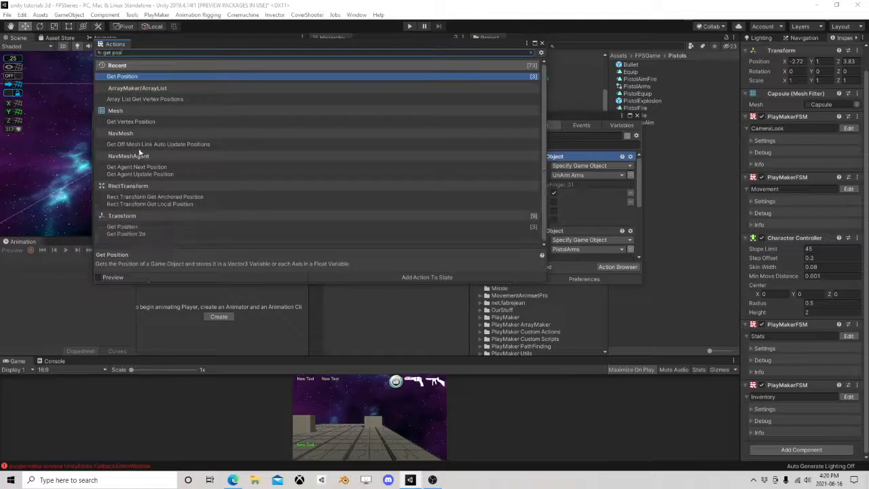
pyautogui.click(542, 44)
# Step: Set Get Position to a specified game object and expand PlayerHuD and its GameObject child in the hierarchy
pyautogui.click(575, 165)
pyautogui.click(580, 186)
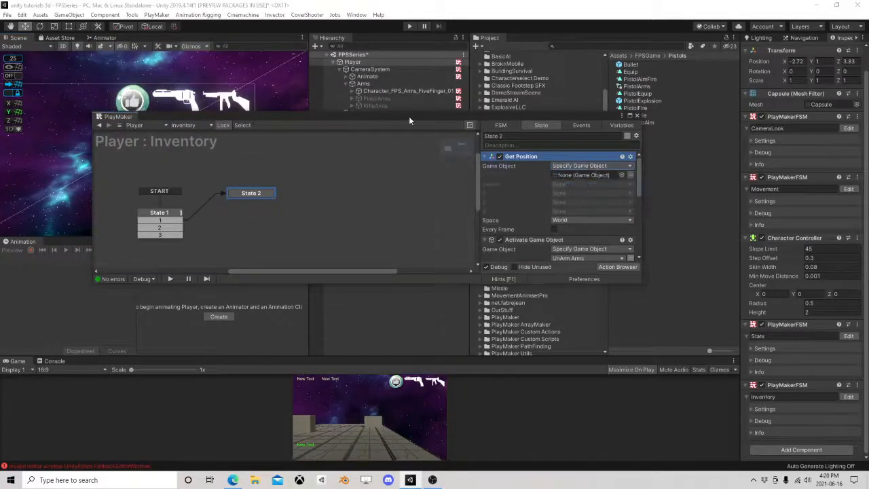
pyautogui.moveTo(409, 116)
pyautogui.mouseDown()
pyautogui.moveTo(370, 154)
pyautogui.moveTo(421, 144)
pyautogui.moveTo(381, 182)
pyautogui.moveTo(380, 168)
pyautogui.moveTo(391, 193)
pyautogui.mouseUp()
pyautogui.click(339, 113)
pyautogui.click(345, 142)
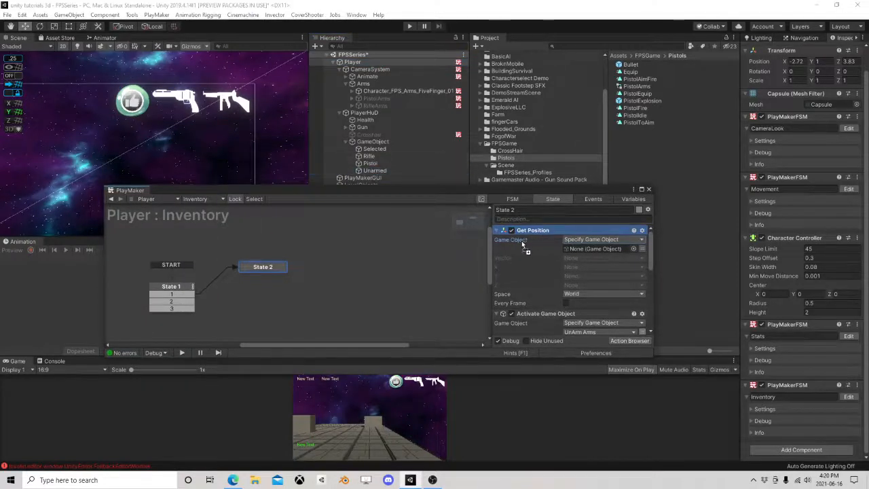
pyautogui.rightClick(538, 269)
pyautogui.moveTo(576, 267)
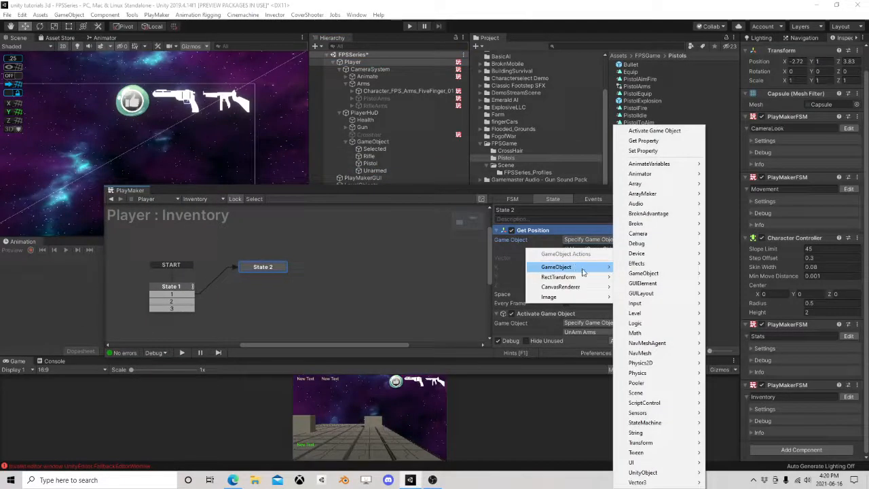
pyautogui.moveTo(562, 291)
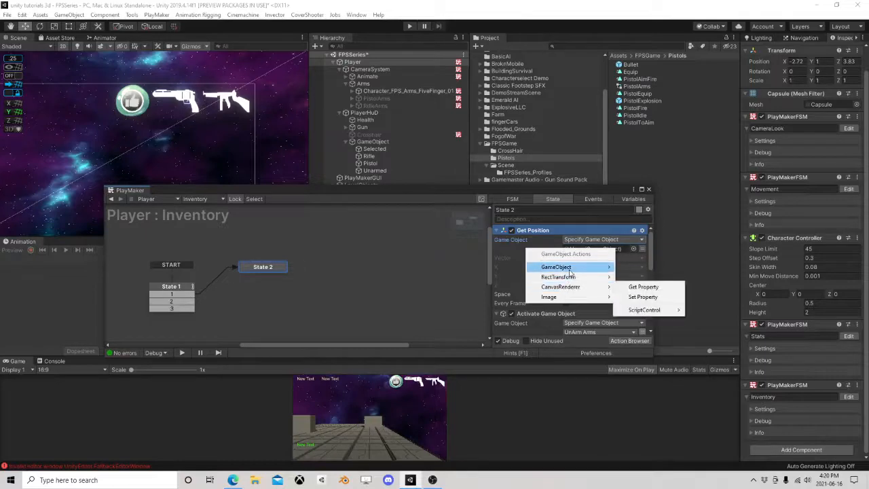
pyautogui.moveTo(657, 273)
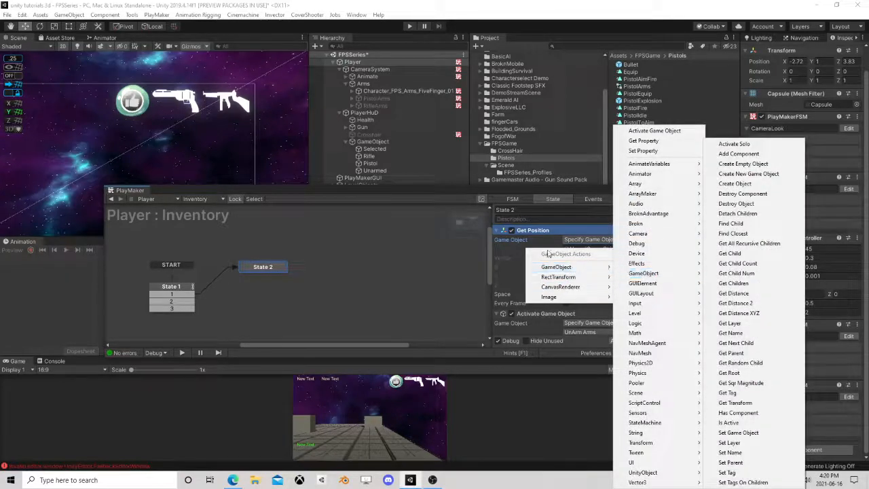
pyautogui.click(517, 265)
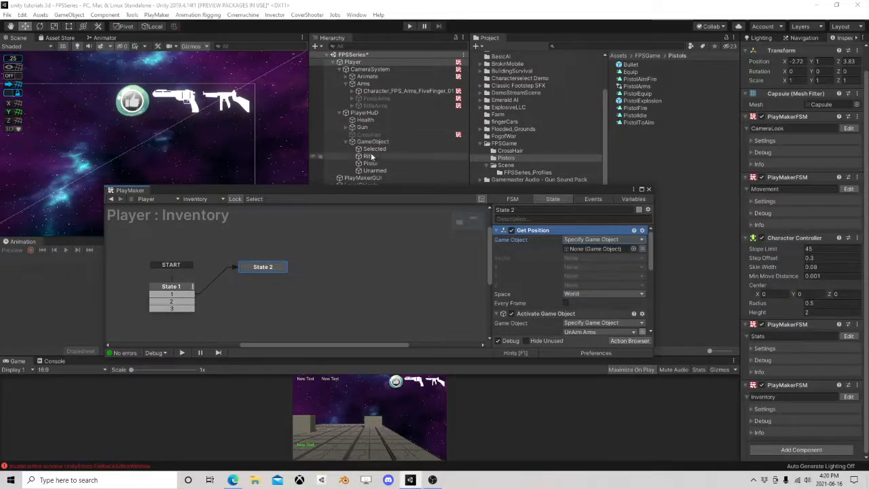
# Step: Have Get Position read the HUD's Unarmed object and store its vector in a new variable named Destination
pyautogui.moveTo(374, 170); pyautogui.dragTo(607, 248)
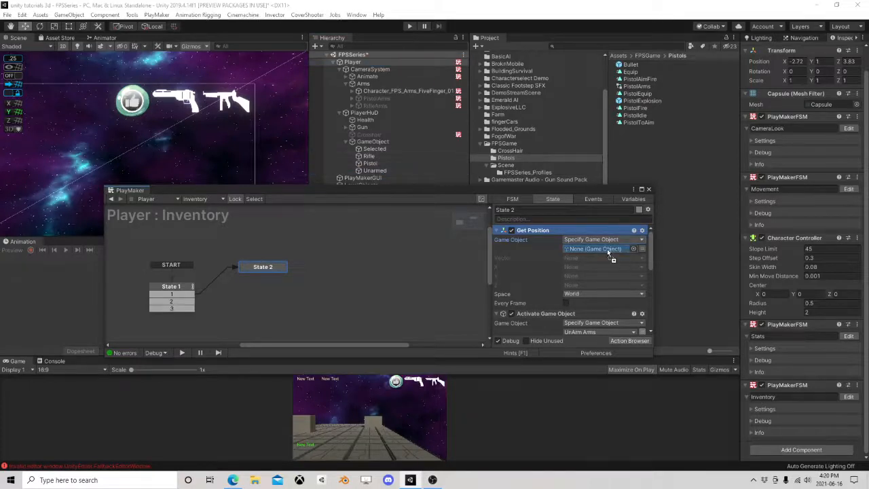
pyautogui.click(599, 258)
pyautogui.click(597, 281)
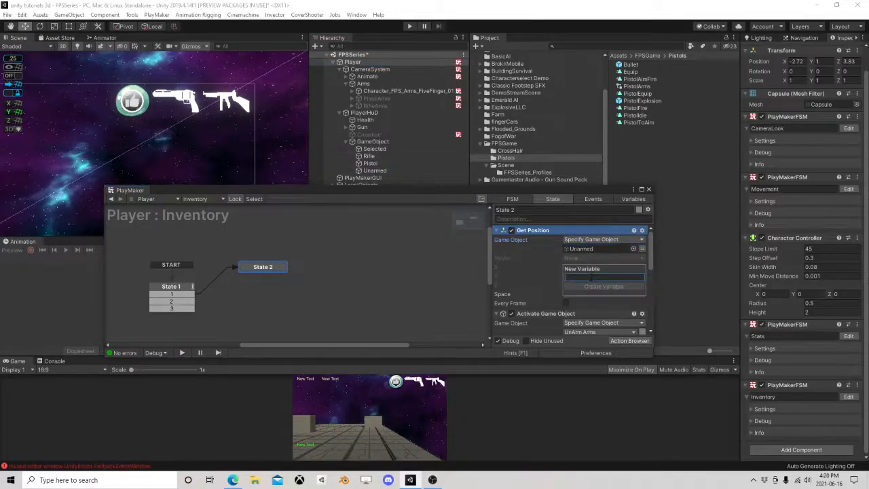
pyautogui.write('Destina')
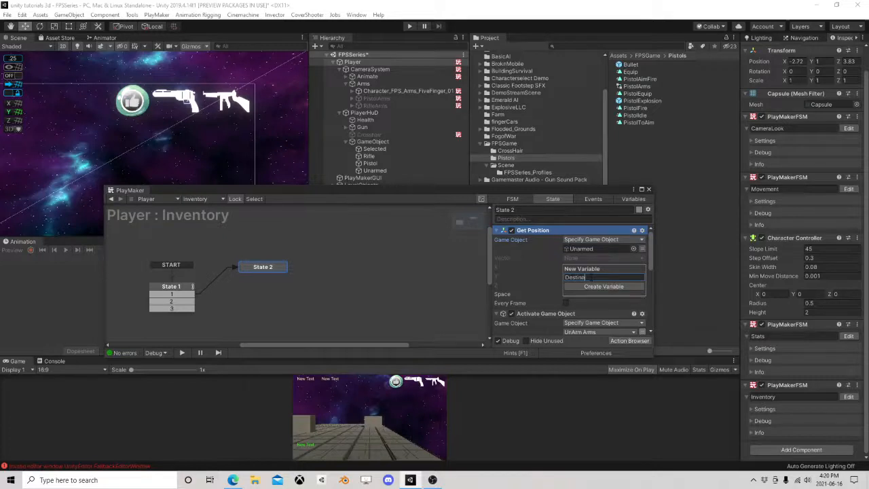
pyautogui.write('tion')
pyautogui.press('Return')
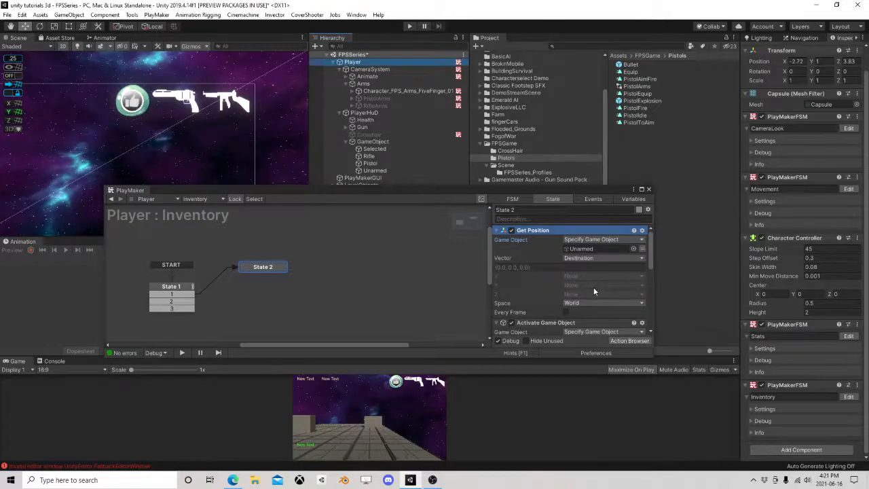
# Step: Add a Set Position action to State 2 and place it directly after Get Position
pyautogui.click(629, 340)
pyautogui.write('set')
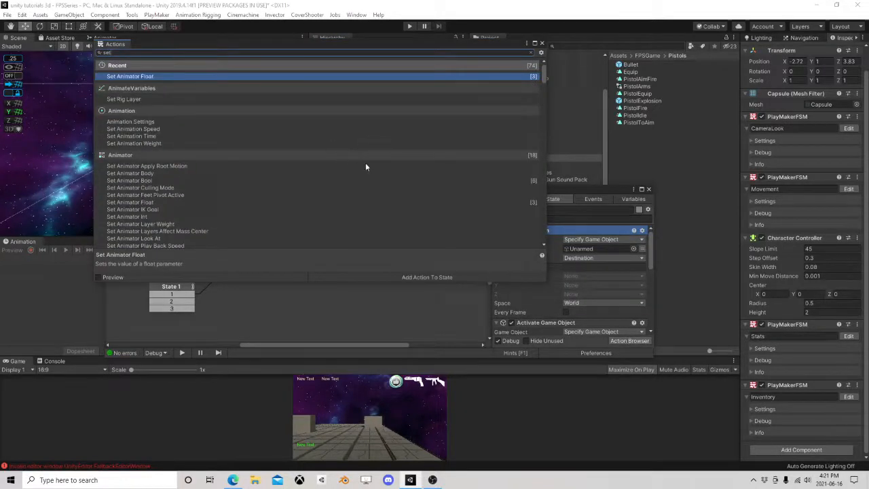
pyautogui.write(' posi')
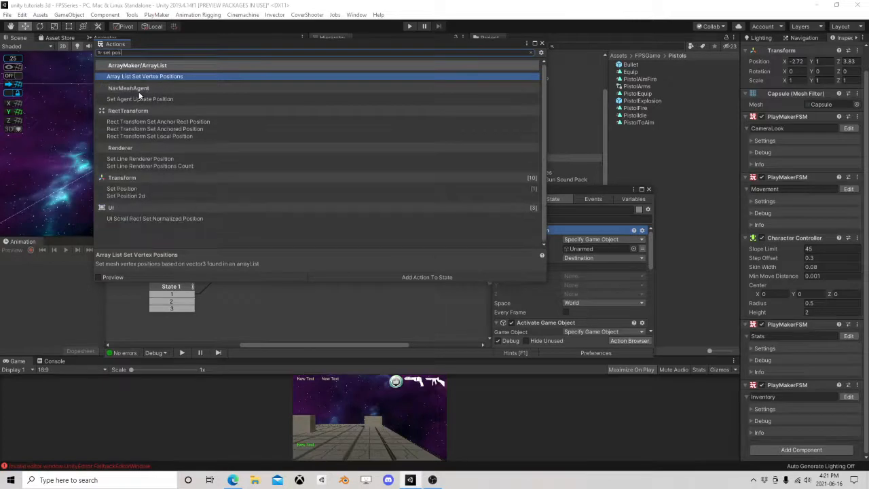
pyautogui.doubleClick(129, 188)
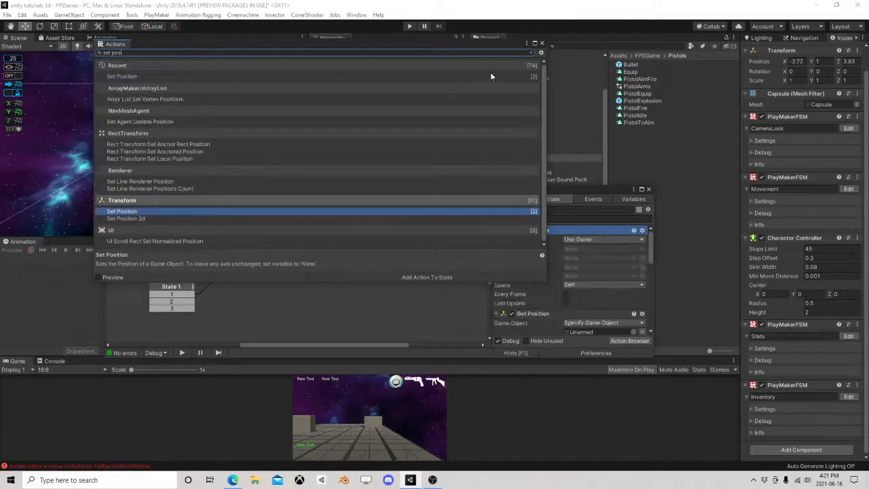
pyautogui.click(540, 44)
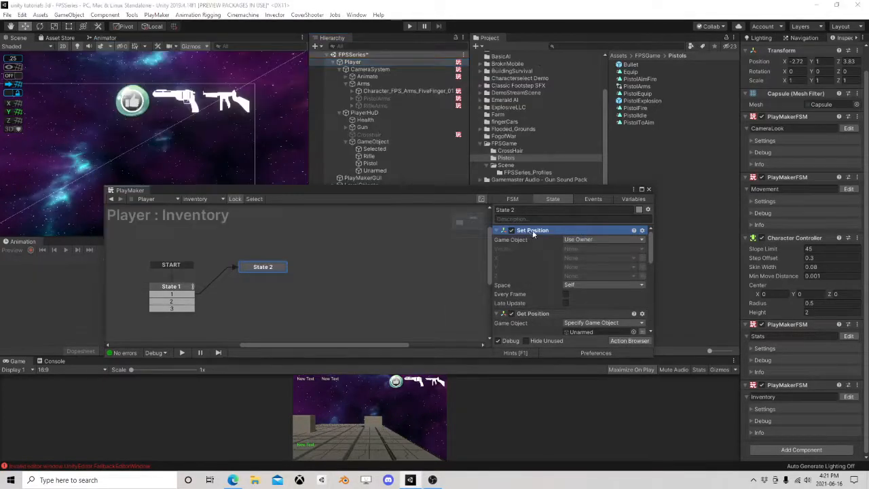
pyautogui.scroll(-5, 537, 326)
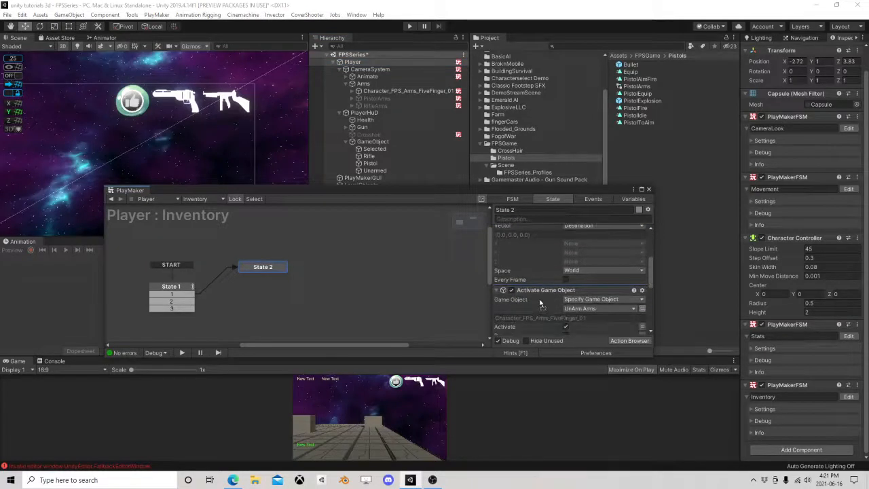
pyautogui.moveTo(536, 293); pyautogui.dragTo(537, 292)
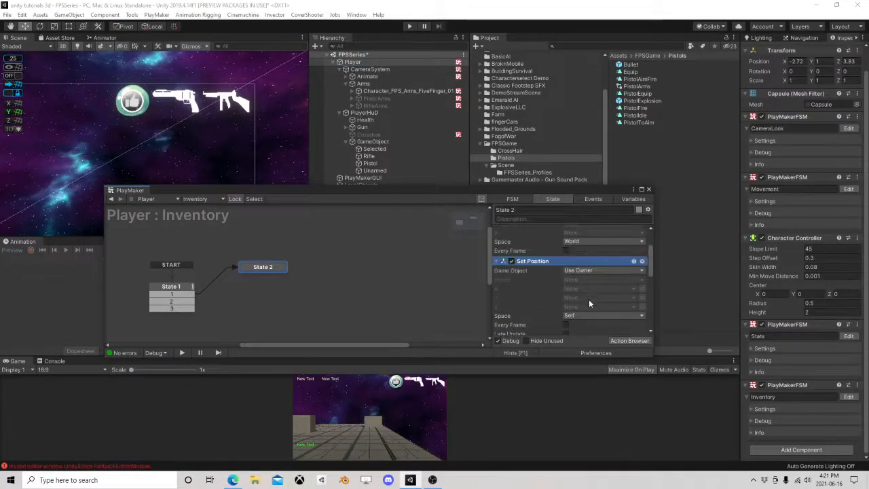
# Step: Configure Set Position to use World space, a specified game object and the Destination variable as its vector
pyautogui.click(602, 315)
pyautogui.click(589, 326)
pyautogui.click(601, 271)
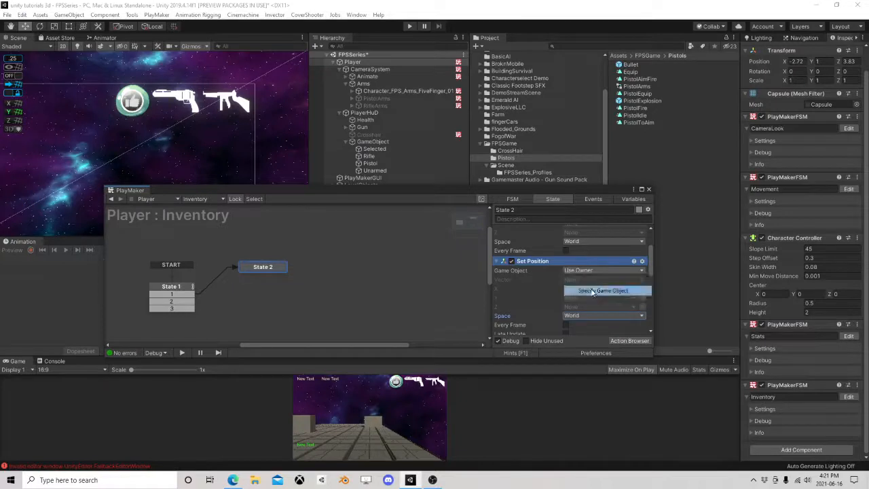
pyautogui.click(603, 289)
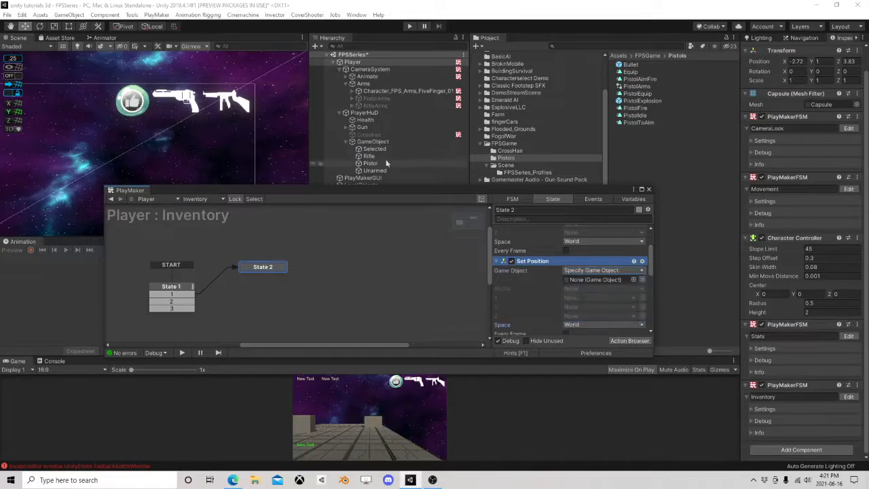
pyautogui.click(588, 287)
pyautogui.click(586, 314)
pyautogui.scroll(-3, 587, 281)
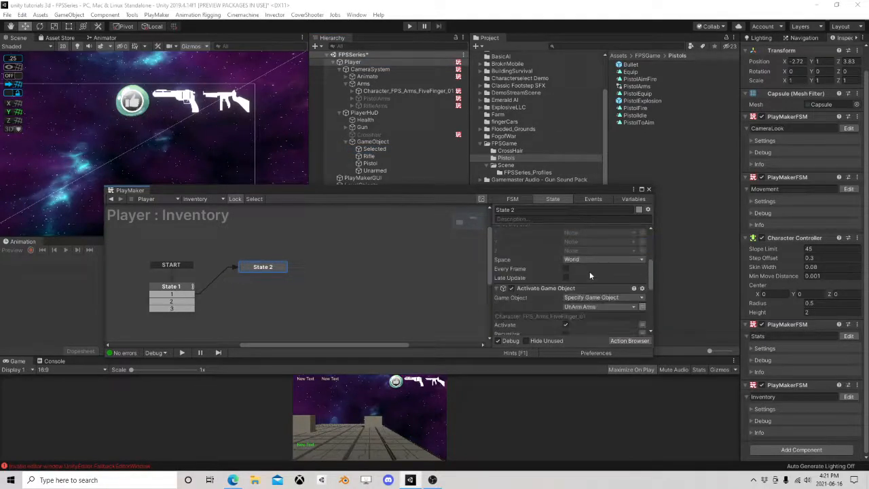
# Step: Add a FINISHED transition to State 2 and link it back to State 1
pyautogui.rightClick(254, 268)
pyautogui.moveTo(285, 274)
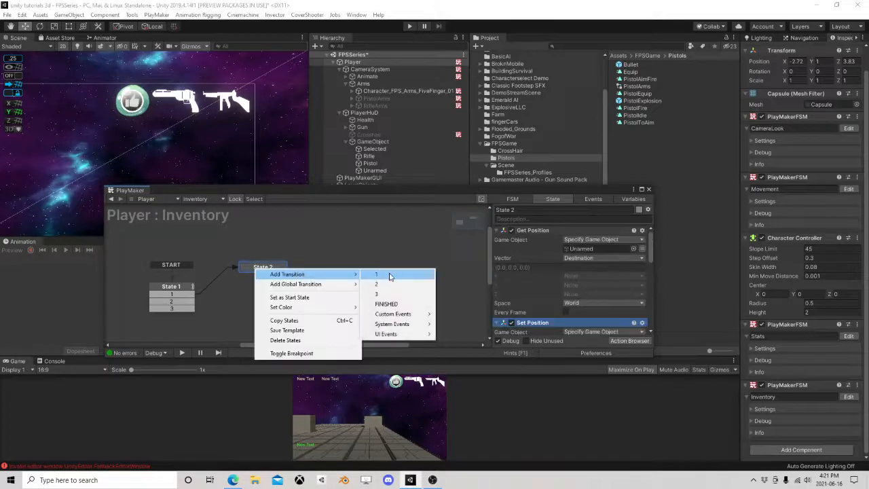
pyautogui.click(388, 276)
pyautogui.moveTo(265, 277); pyautogui.dragTo(196, 295)
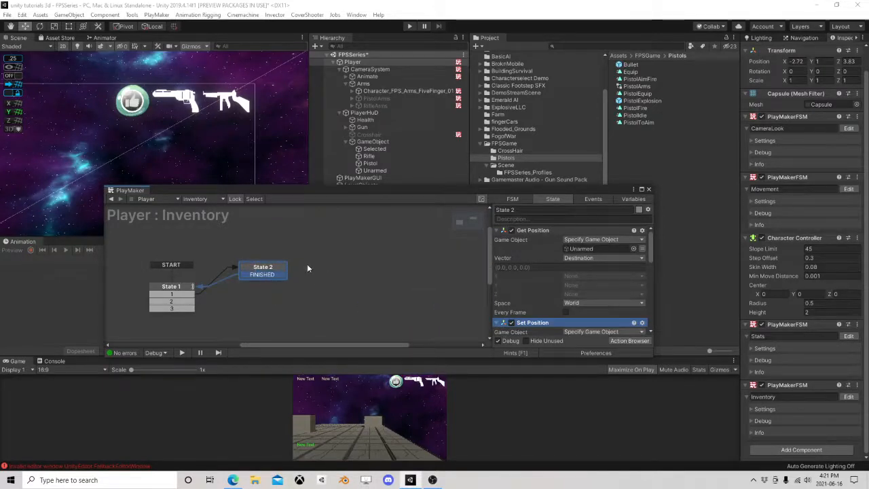
# Step: Duplicate State 2 as State 3 below it and link State 1's event 2 to the copy
pyautogui.moveTo(258, 269); pyautogui.dragTo(270, 270)
pyautogui.rightClick(269, 269)
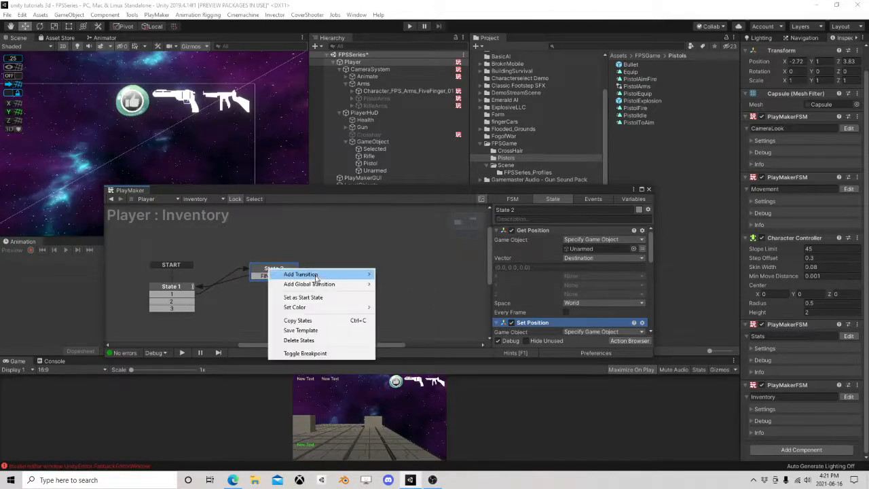
pyautogui.click(297, 320)
pyautogui.rightClick(248, 288)
pyautogui.click(263, 304)
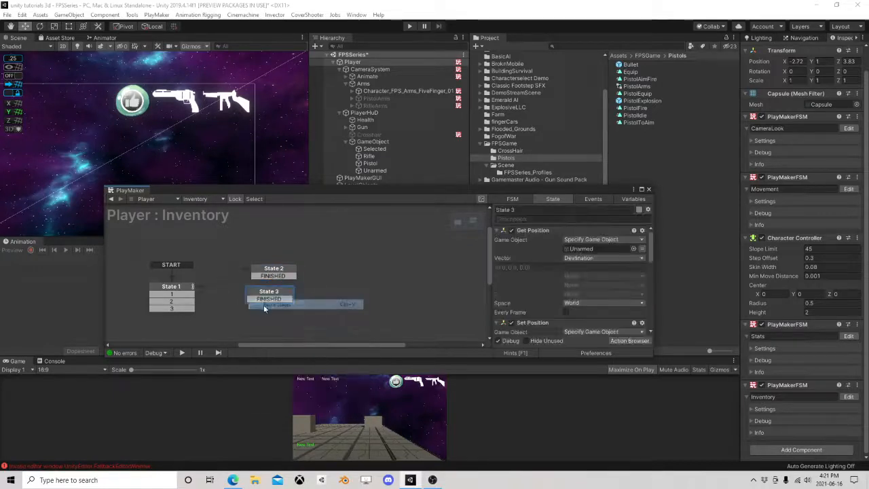
pyautogui.moveTo(260, 298); pyautogui.dragTo(166, 299)
# Step: Have State 3's Get Position read the HUD's Pistol object and go over the Activate settings of its three arm objects
pyautogui.click(266, 292)
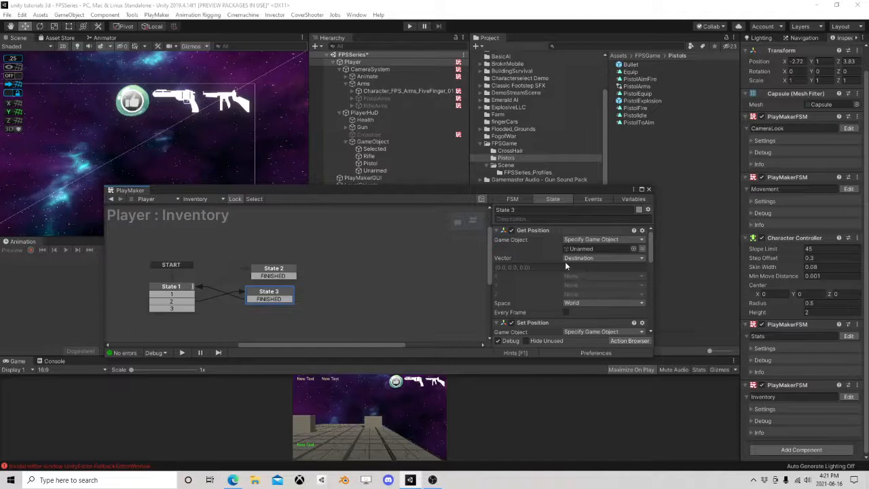
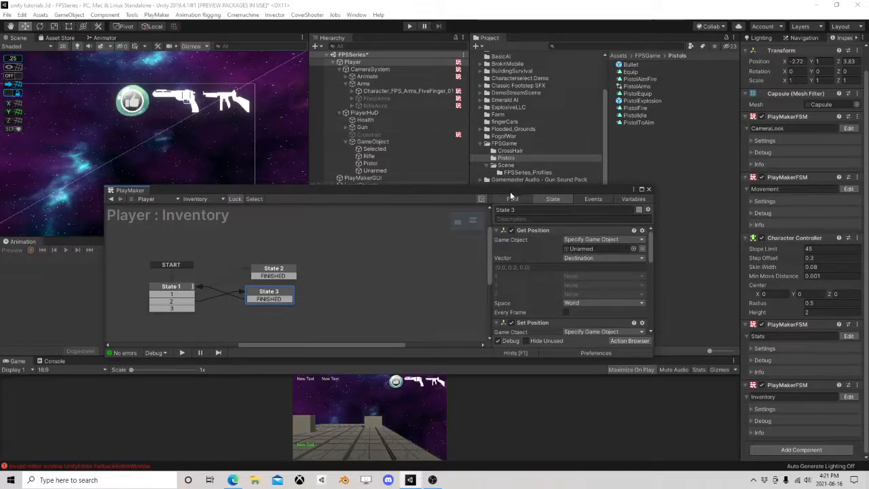
pyautogui.moveTo(510, 191); pyautogui.dragTo(462, 221)
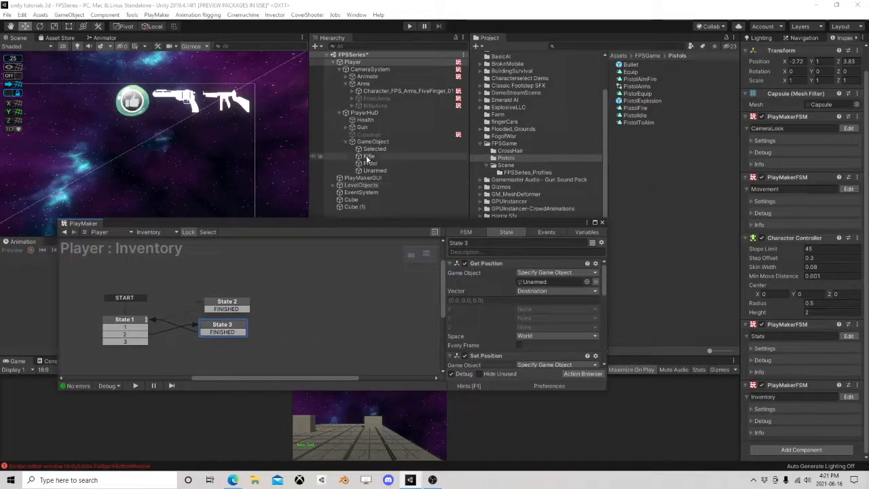
pyautogui.moveTo(383, 163); pyautogui.dragTo(545, 283)
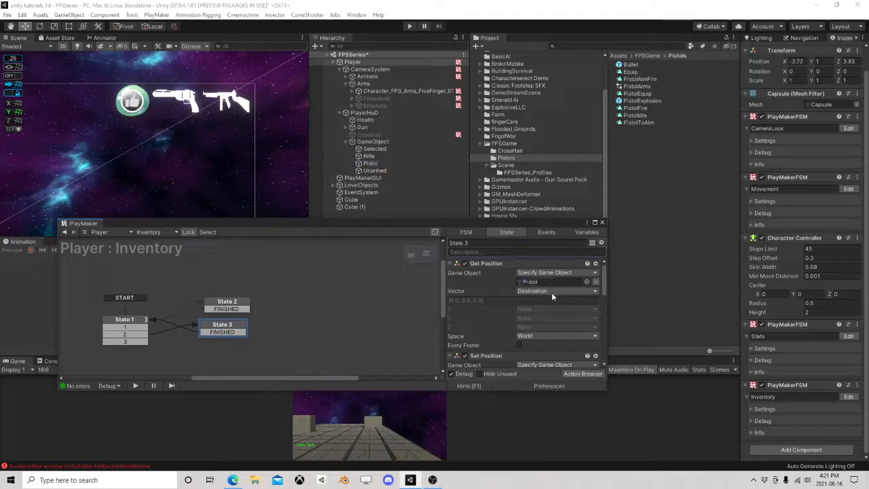
pyautogui.scroll(-2, 553, 297)
pyautogui.scroll(-6, 551, 295)
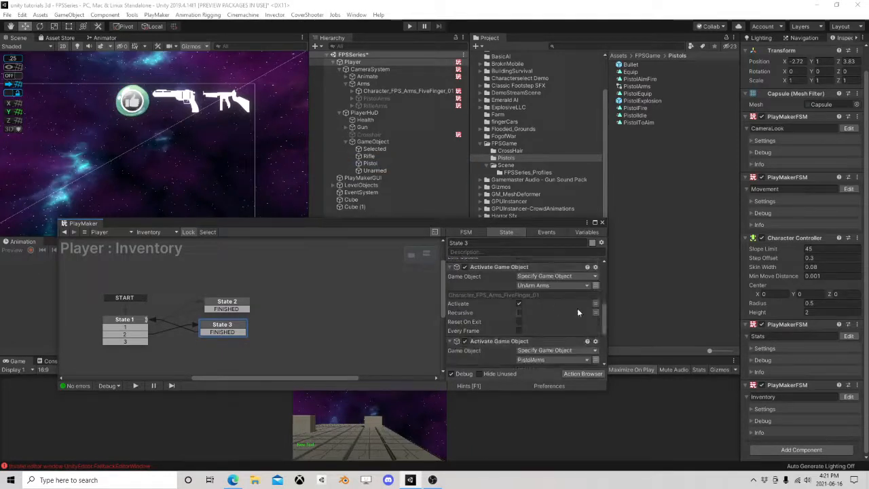
pyautogui.scroll(-3, 533, 312)
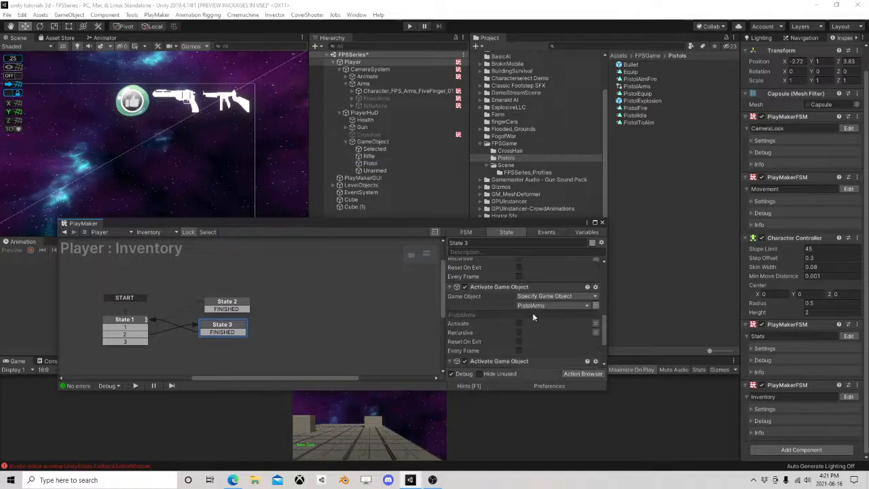
pyautogui.scroll(-4, 529, 320)
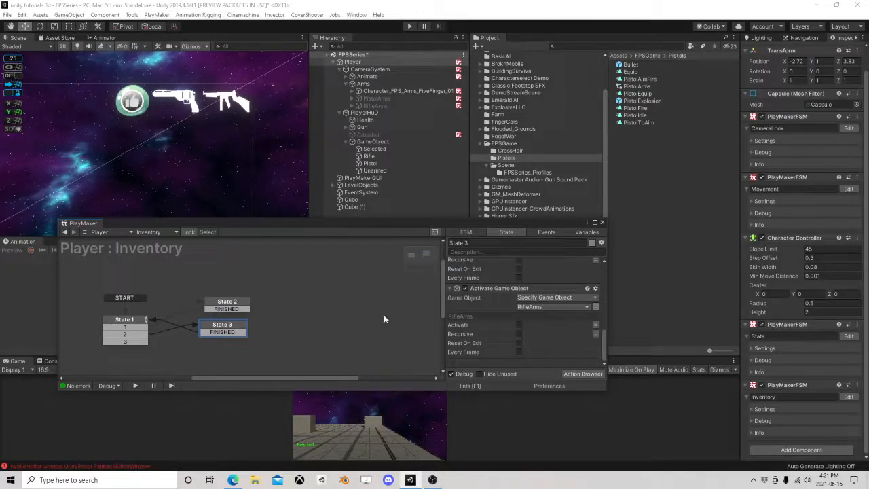
# Step: Align State 3 under State 2, paste another copy below as State 4 and link State 1's event 3 to it
pyautogui.moveTo(222, 329); pyautogui.dragTo(228, 326)
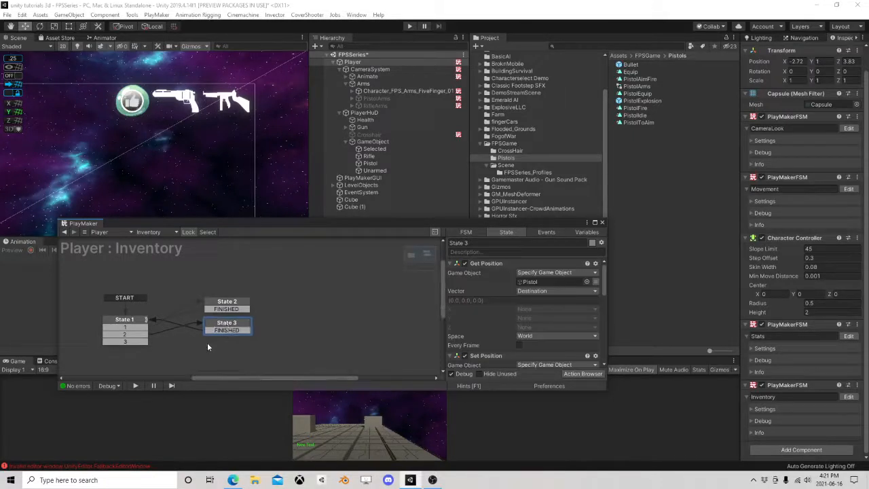
pyautogui.rightClick(207, 347)
pyautogui.click(228, 359)
pyautogui.click(143, 346)
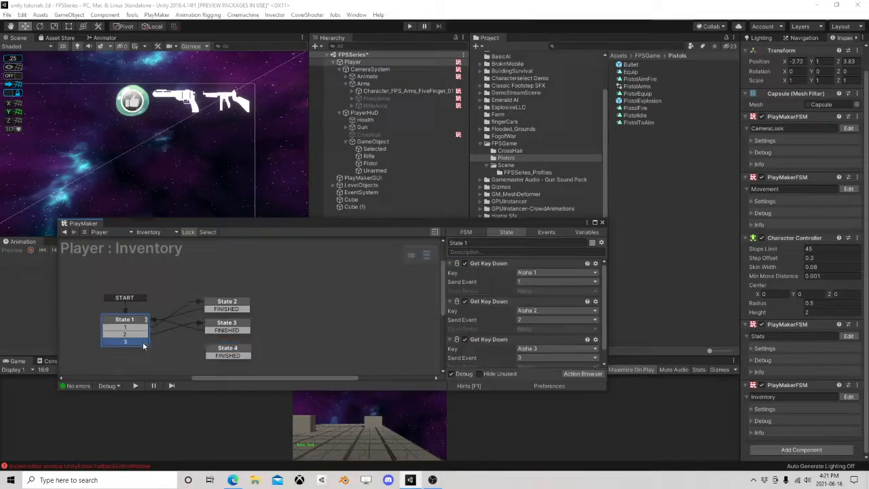
pyautogui.moveTo(144, 346); pyautogui.dragTo(229, 344)
# Step: Have State 4's Get Position read the HUD's Rifle object and set RifleArms to activate
pyautogui.click(225, 349)
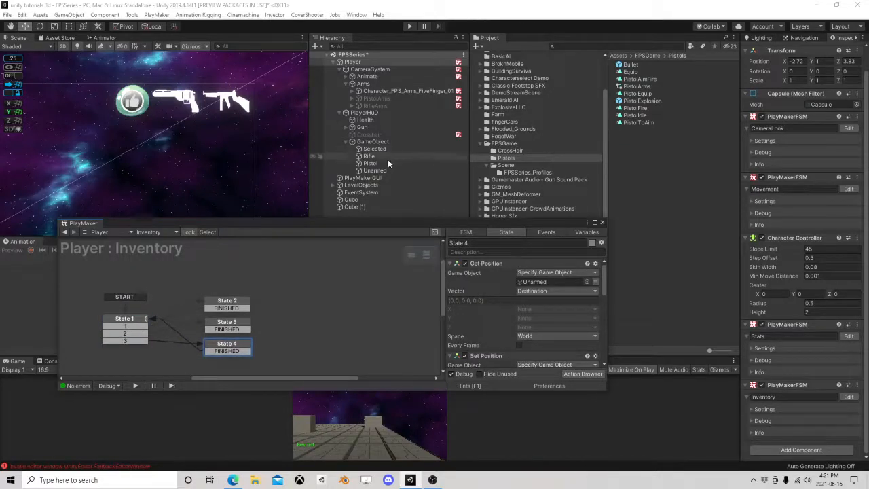
pyautogui.moveTo(520, 275); pyautogui.dragTo(523, 280)
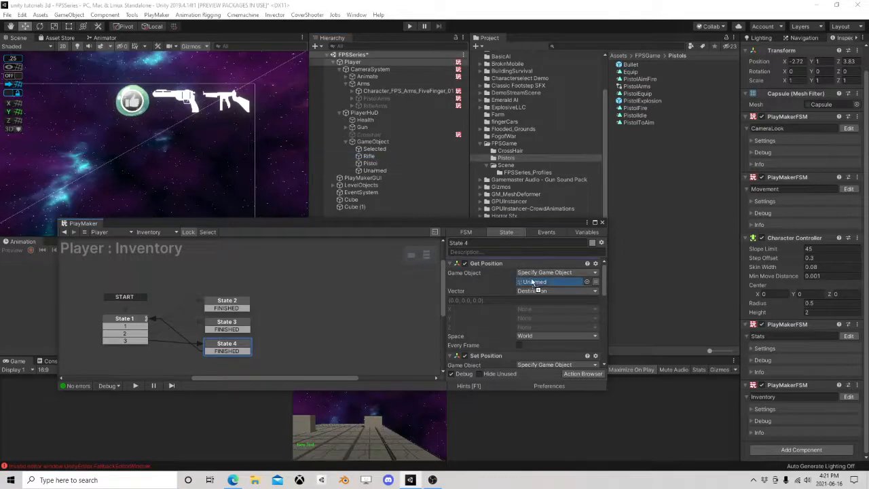
pyautogui.scroll(-6, 561, 326)
pyautogui.scroll(-5, 545, 309)
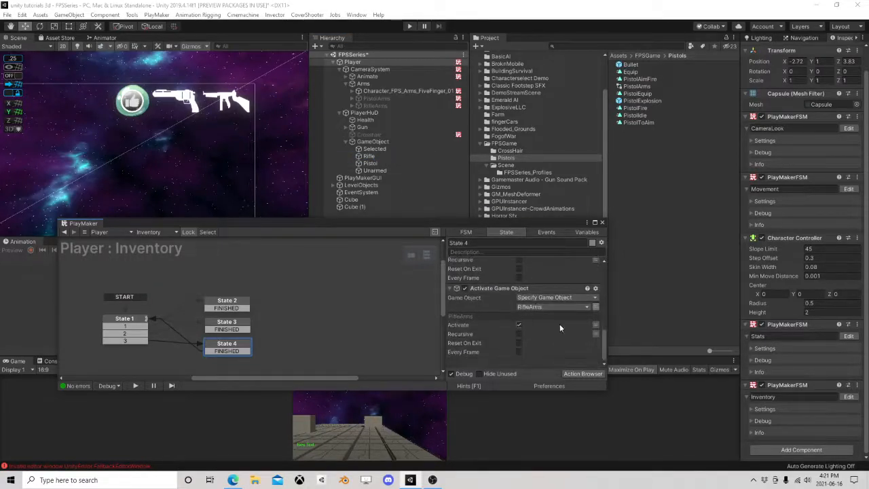
pyautogui.click(560, 325)
# Step: Add a new empty state above the existing states in the Inventory FSM
pyautogui.moveTo(221, 288); pyautogui.dragTo(352, 236, button='middle')
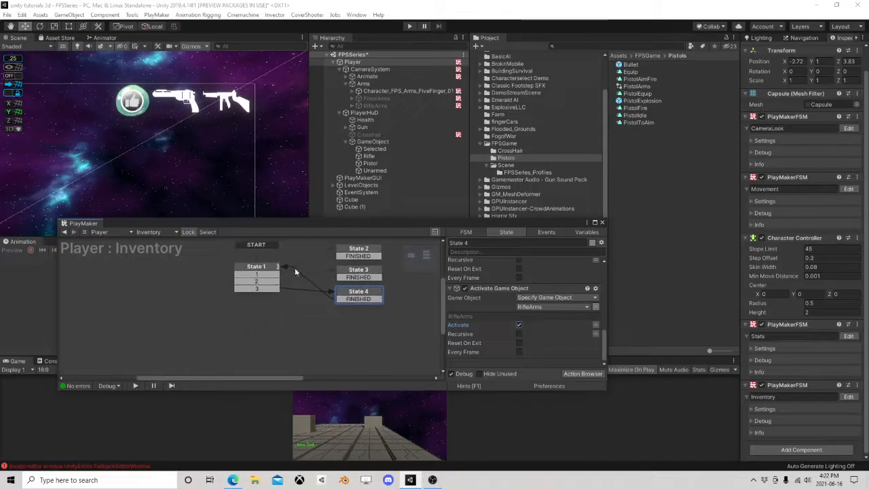
pyautogui.click(278, 267)
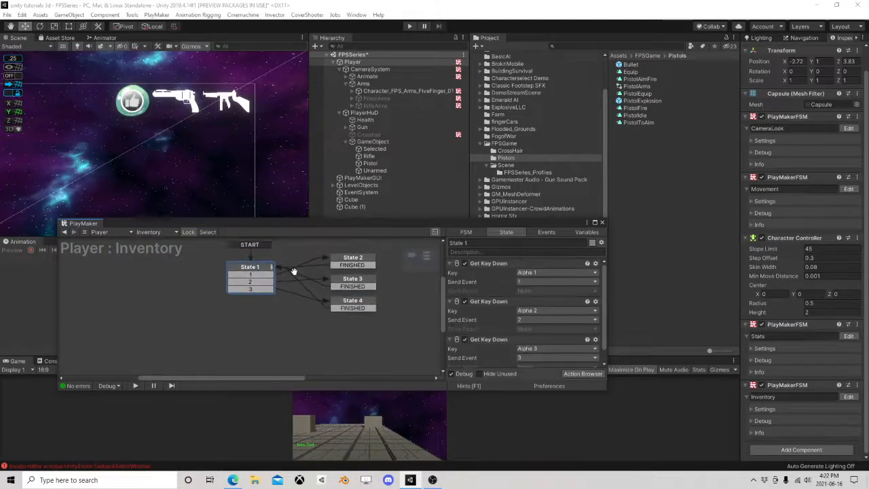
pyautogui.rightClick(274, 290)
pyautogui.click(288, 281)
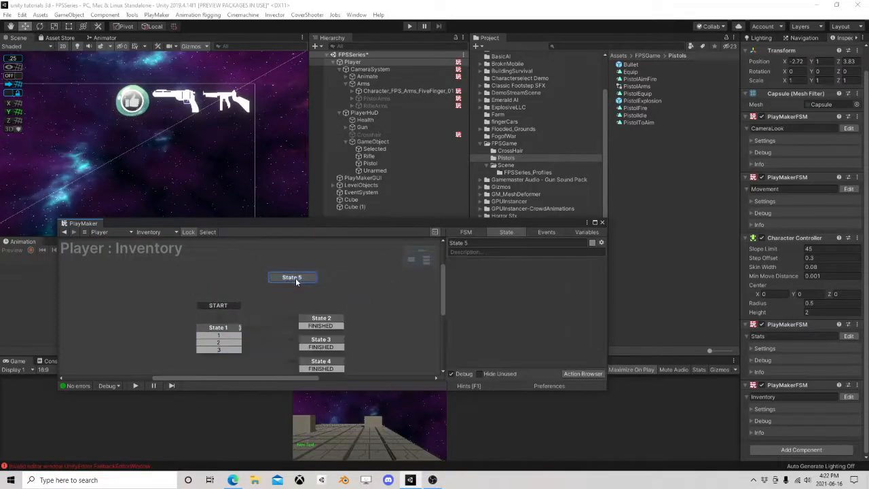
# Step: Create an event named UpDateWeapons and assign it to State 5 as a global transition
pyautogui.click(539, 233)
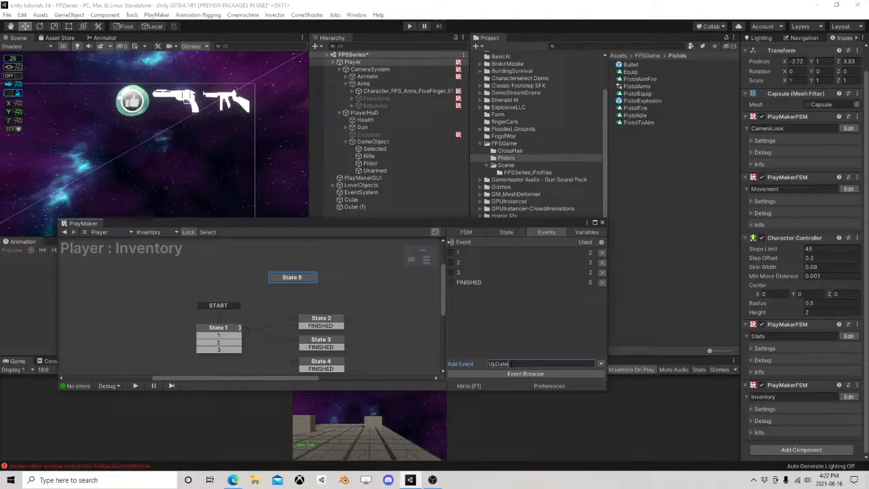
pyautogui.click(508, 364)
pyautogui.write('UpDateWeapons')
pyautogui.press('Return')
pyautogui.rightClick(307, 278)
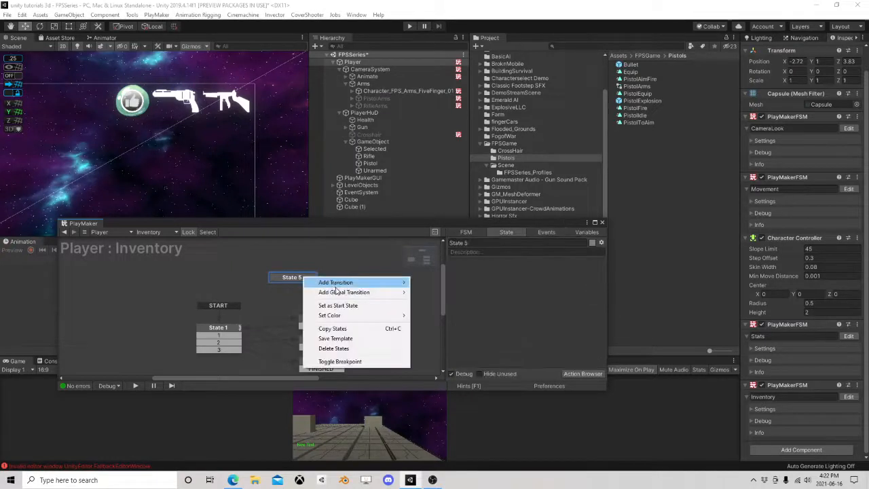
pyautogui.moveTo(339, 292)
pyautogui.click(437, 332)
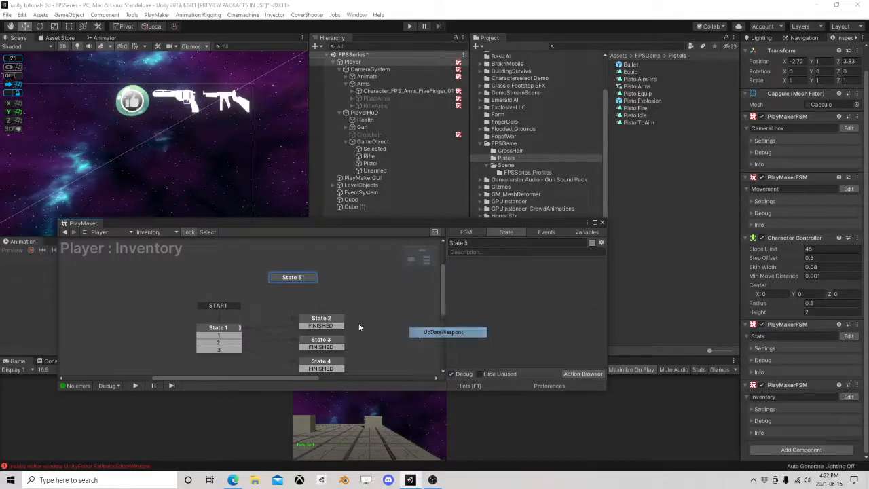
pyautogui.rightClick(295, 279)
pyautogui.click(307, 279)
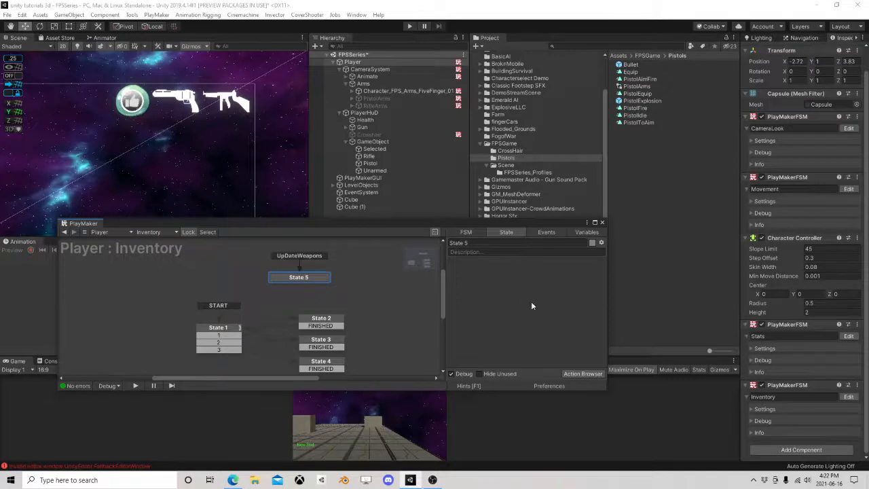
# Step: Find the Bool Test action and add it to State 5
pyautogui.click(588, 373)
pyautogui.write('bool')
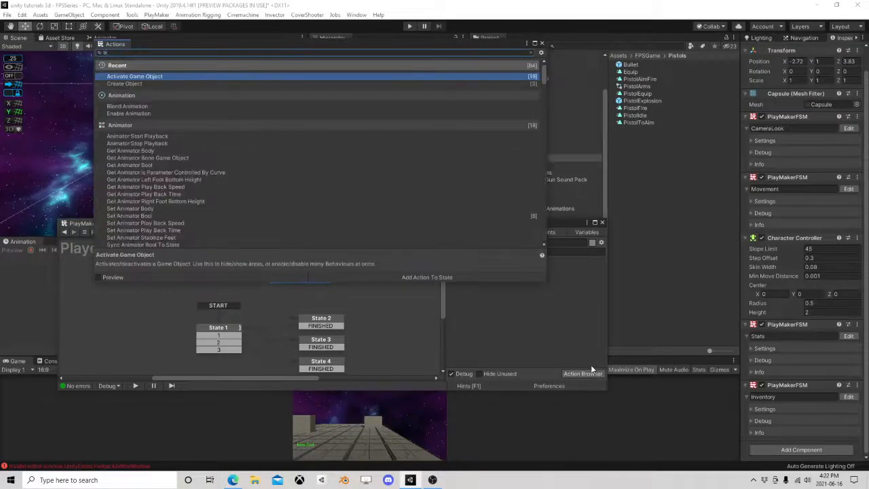
pyautogui.write(' test')
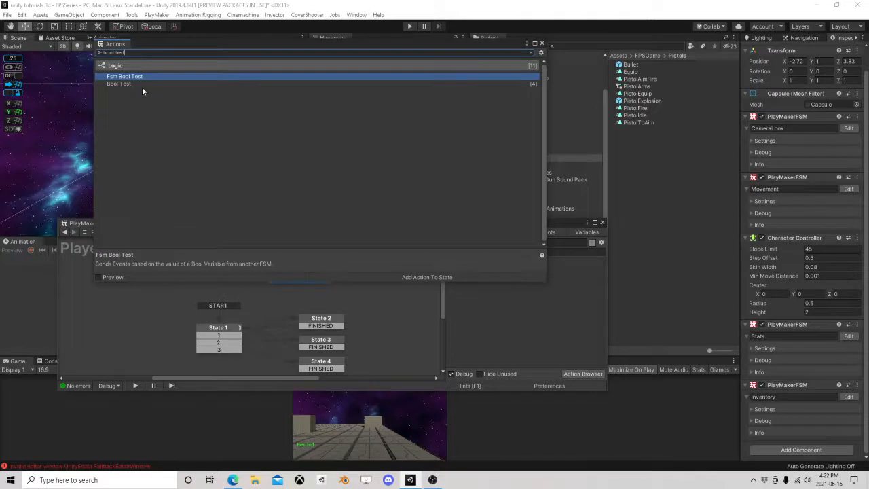
pyautogui.click(140, 85)
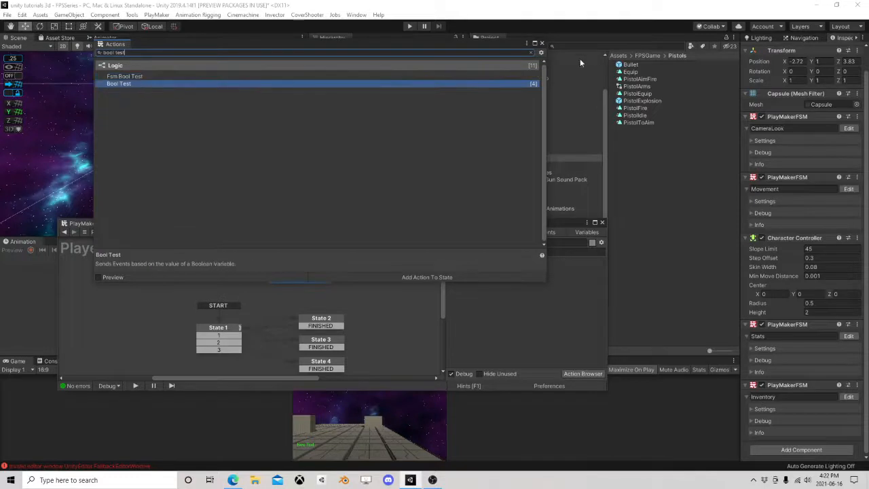
pyautogui.click(541, 43)
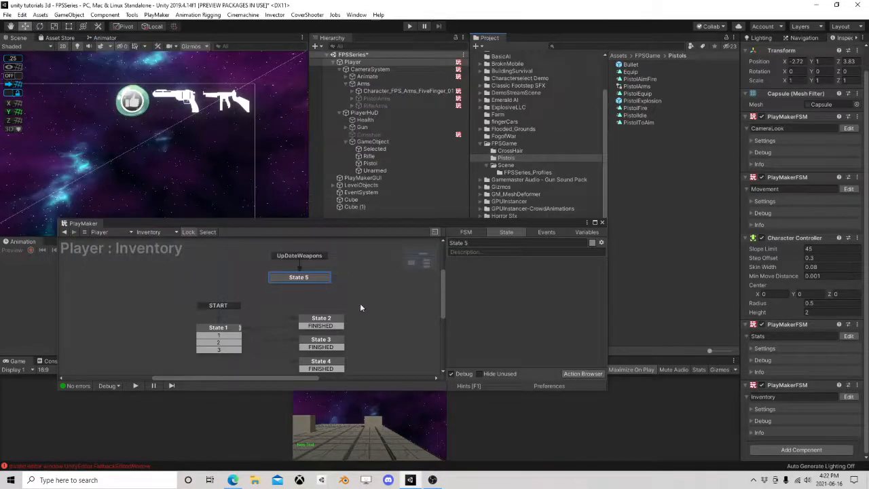
pyautogui.click(582, 373)
pyautogui.click(144, 85)
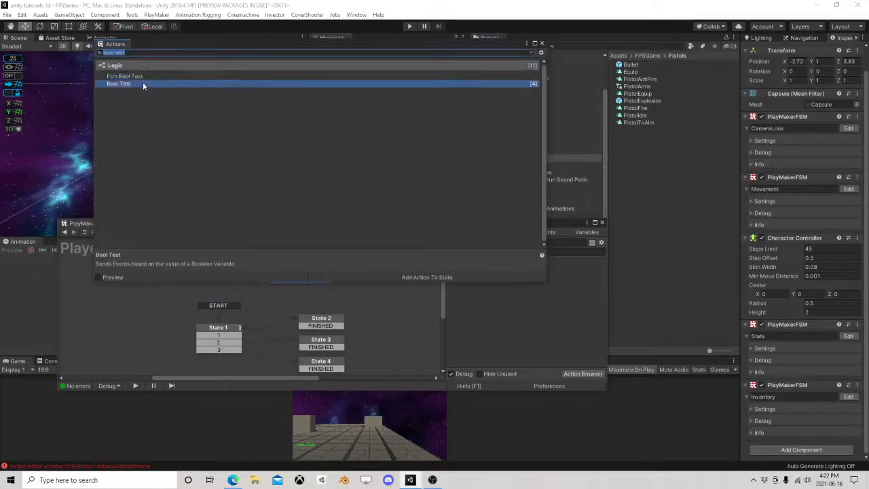
pyautogui.click(542, 44)
# Step: Configure Bool Test to check HasPistol, sending a new event "true" when true and a new event "false" when false
pyautogui.click(530, 272)
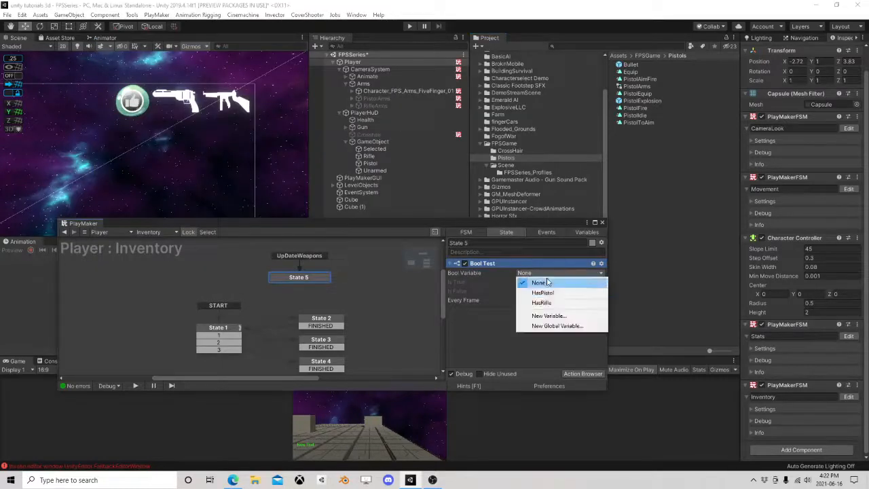
pyautogui.click(539, 291)
pyautogui.click(538, 291)
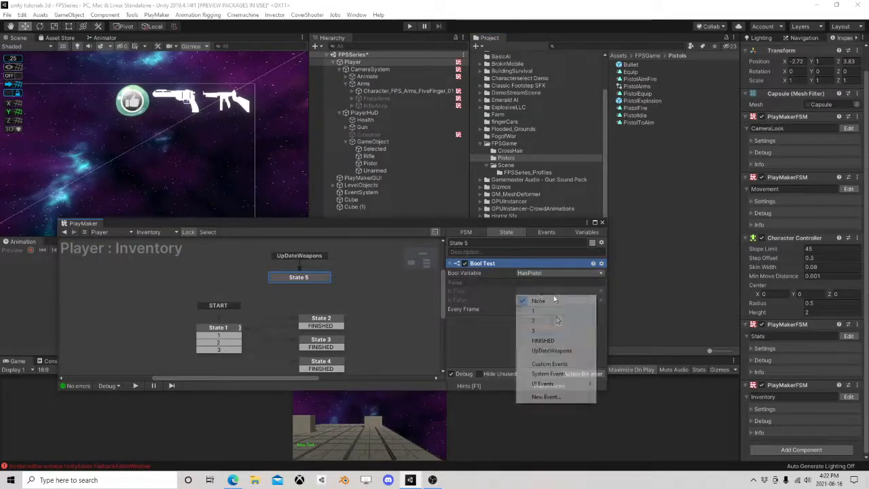
pyautogui.click(544, 395)
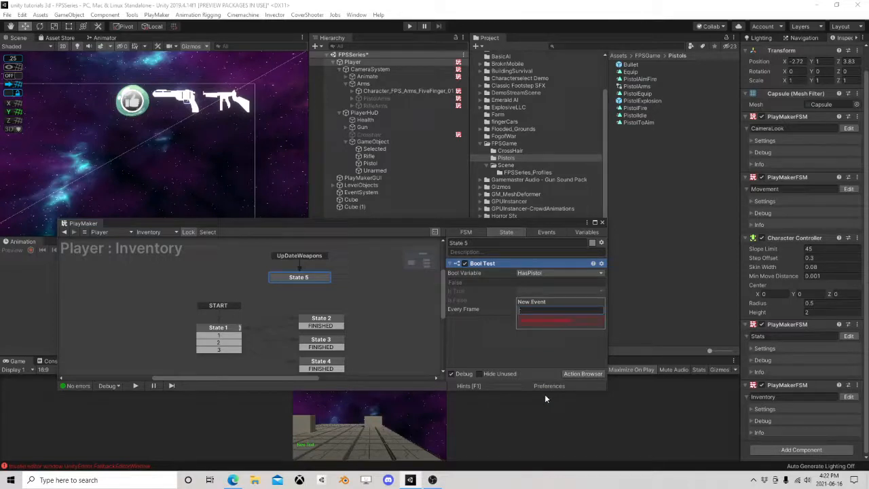
pyautogui.write('true')
pyautogui.press('Return')
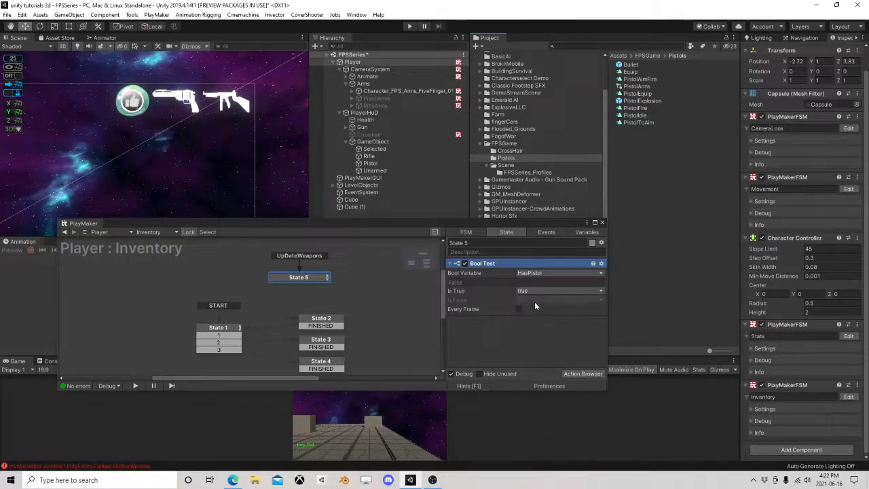
pyautogui.click(535, 302)
pyautogui.click(542, 416)
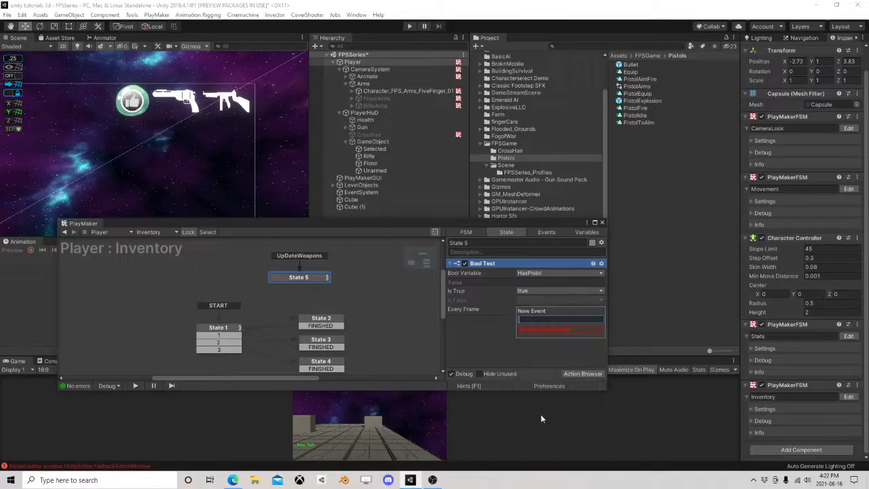
pyautogui.write('false')
pyautogui.press('Return')
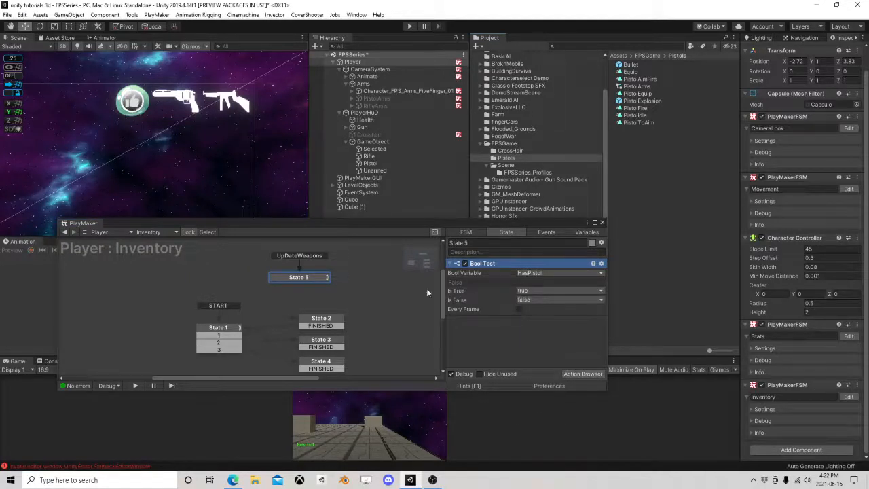
# Step: Add true and false transitions to State 5 and move the state further up
pyautogui.rightClick(307, 277)
pyautogui.moveTo(402, 284)
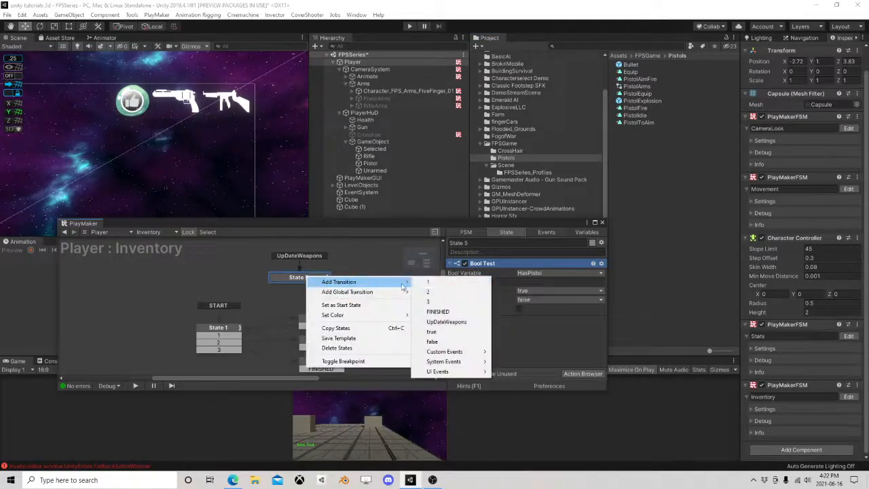
pyautogui.click(435, 332)
pyautogui.rightClick(315, 278)
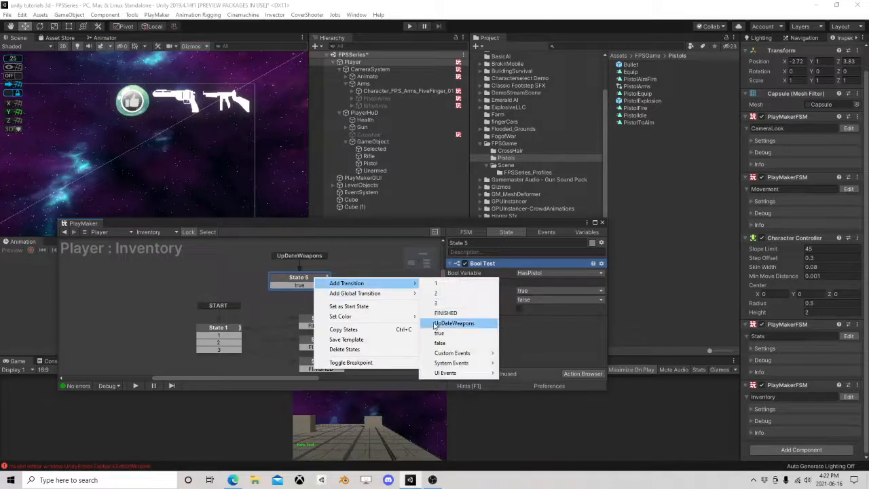
pyautogui.click(436, 342)
pyautogui.moveTo(316, 278); pyautogui.dragTo(318, 258)
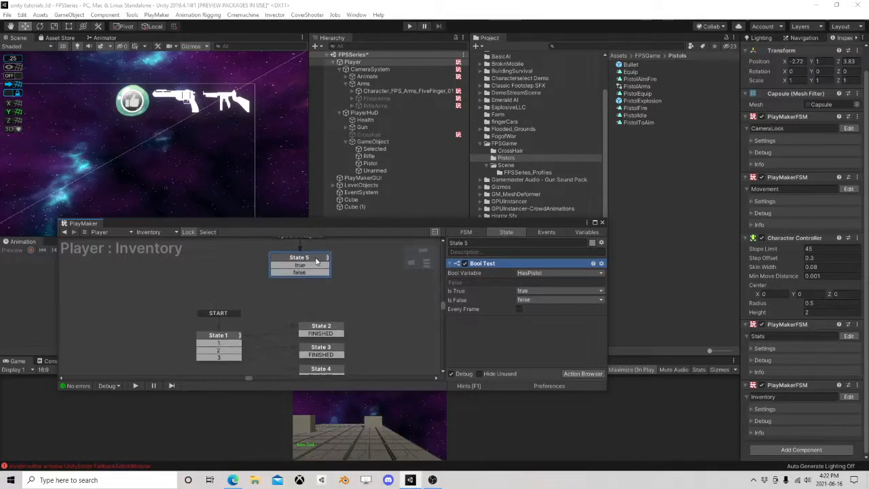
# Step: Link State 5's true transition to a newly created state beside it
pyautogui.moveTo(344, 289); pyautogui.dragTo(298, 291, button='middle')
pyautogui.click(265, 269)
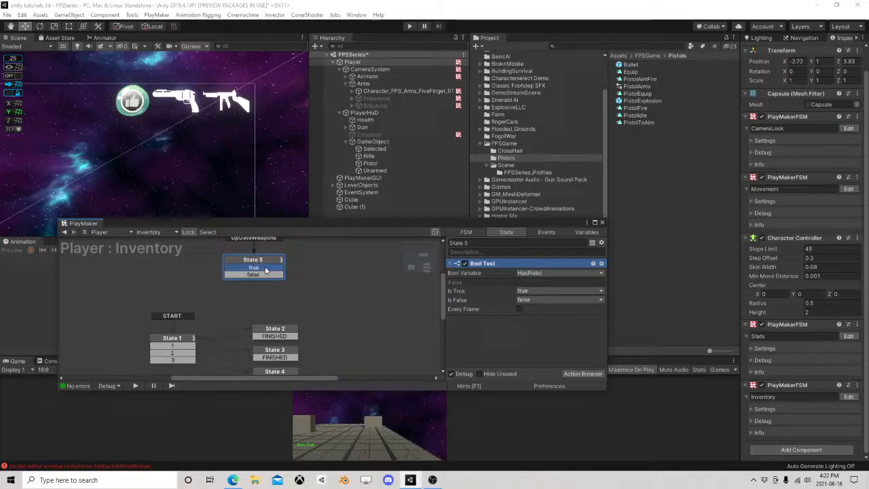
pyautogui.moveTo(264, 269); pyautogui.dragTo(311, 270)
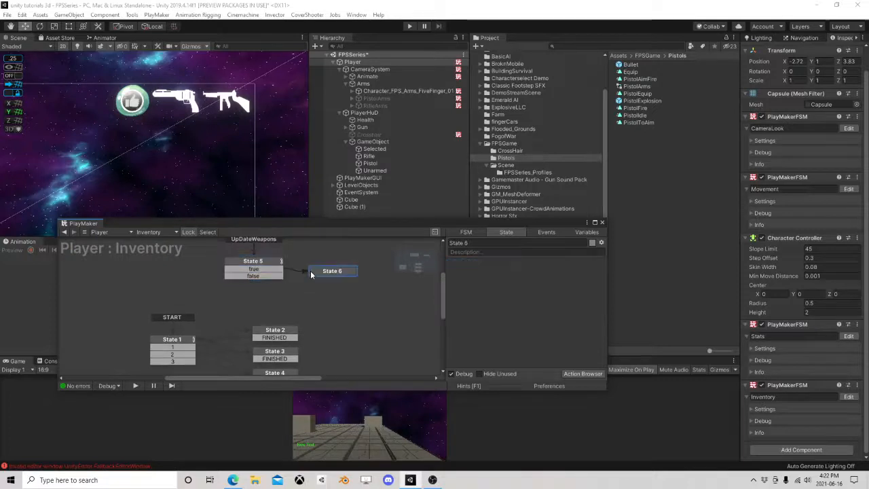
# Step: Add a UI Graphic Set Color action for the Pistol's Image component to State 6 and set its color to light green
pyautogui.click(377, 162)
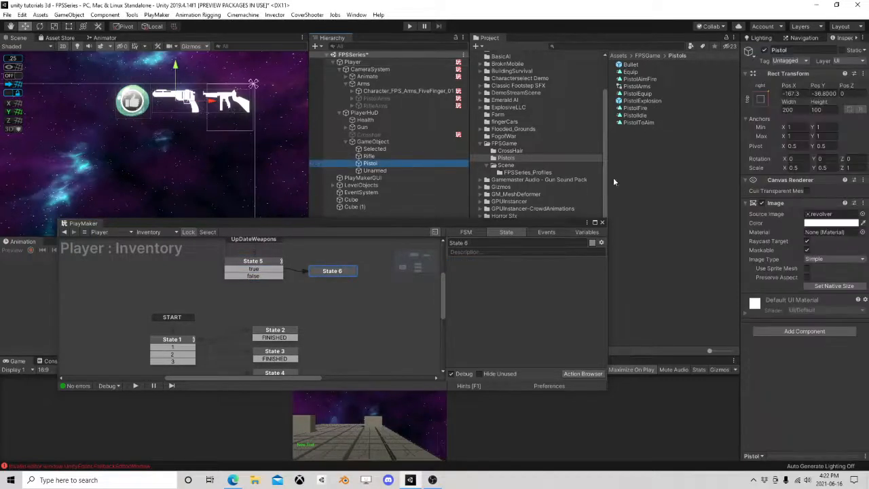
pyautogui.moveTo(782, 202); pyautogui.dragTo(505, 303)
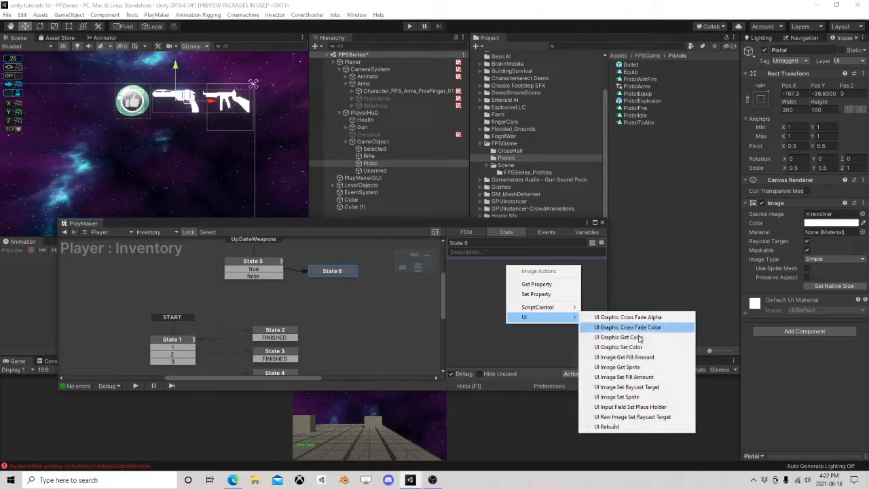
pyautogui.click(618, 347)
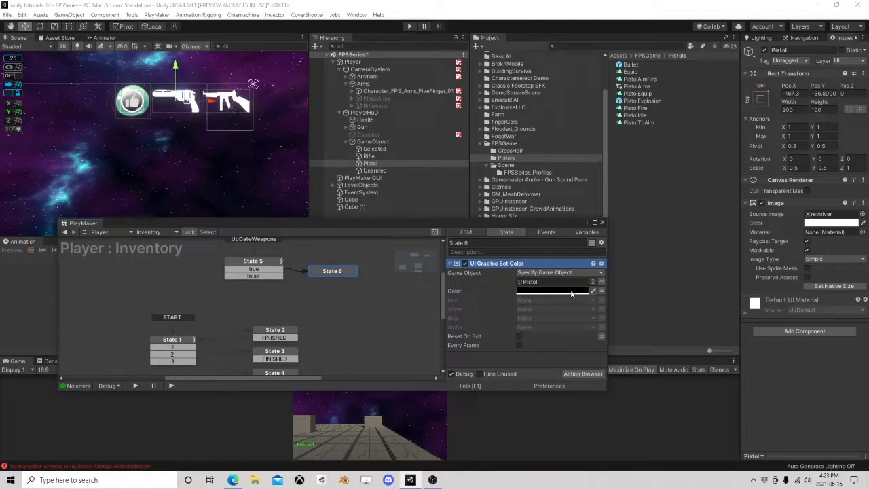
pyautogui.click(555, 293)
pyautogui.click(582, 146)
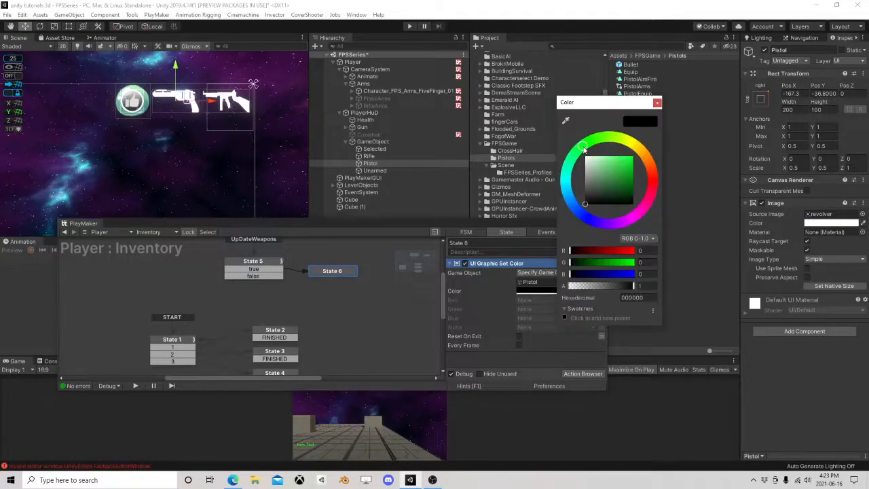
pyautogui.click(632, 158)
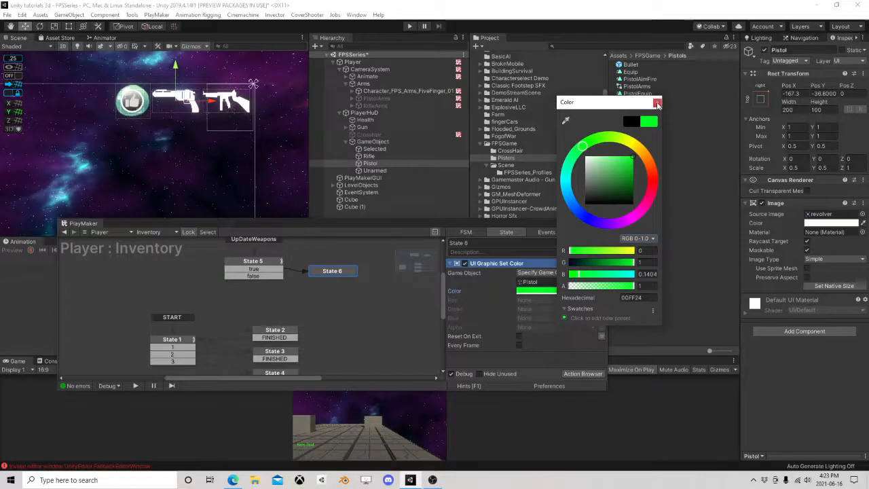
pyautogui.moveTo(612, 164); pyautogui.dragTo(598, 158)
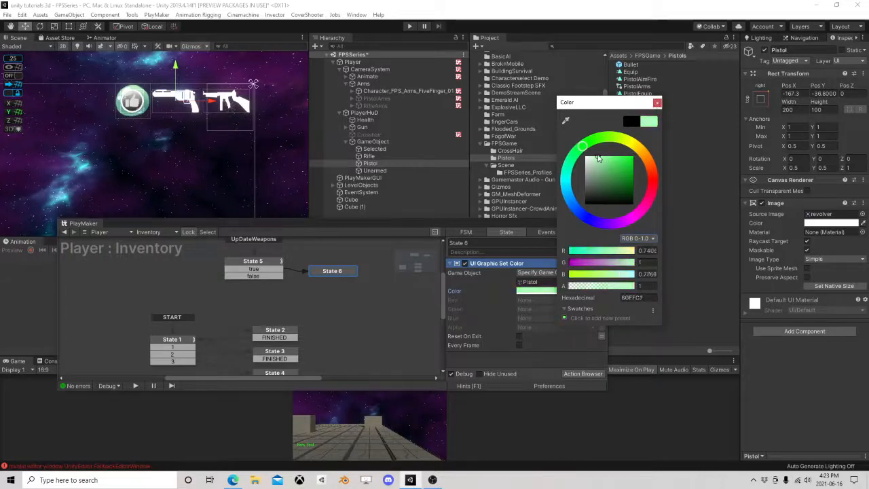
pyautogui.click(657, 103)
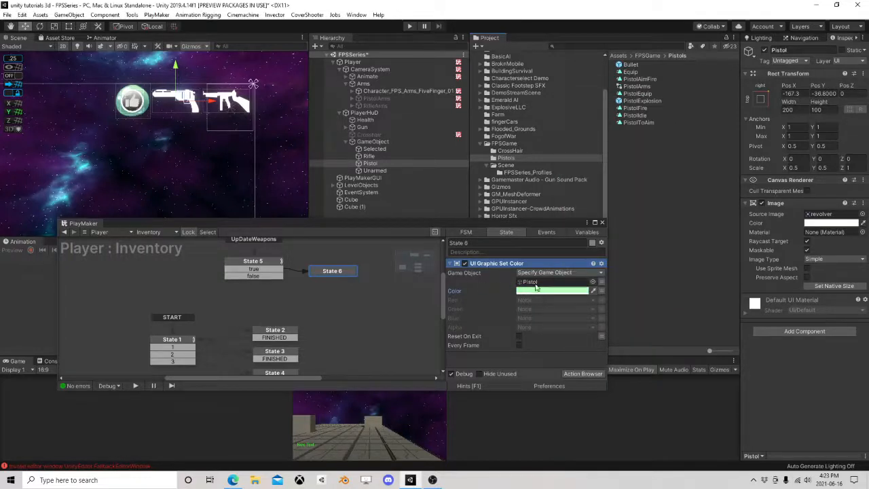
# Step: Add a FINISHED transition to State 6
pyautogui.rightClick(324, 274)
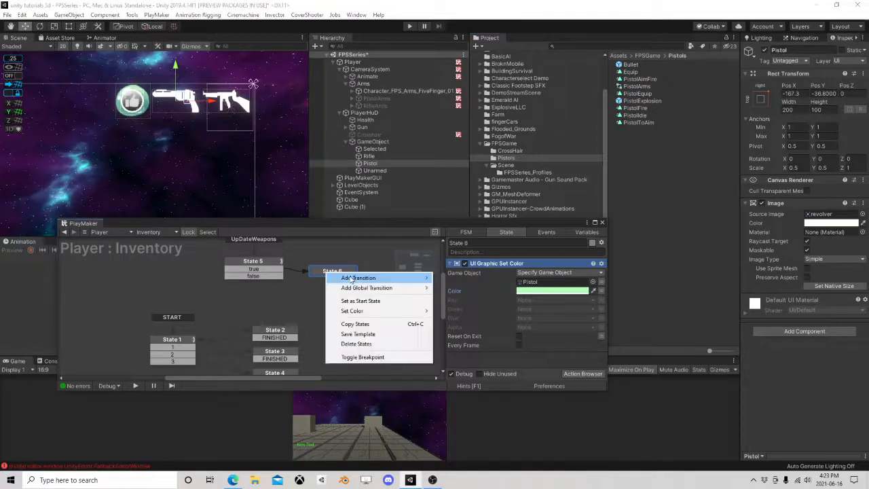
pyautogui.moveTo(363, 278)
pyautogui.click(453, 307)
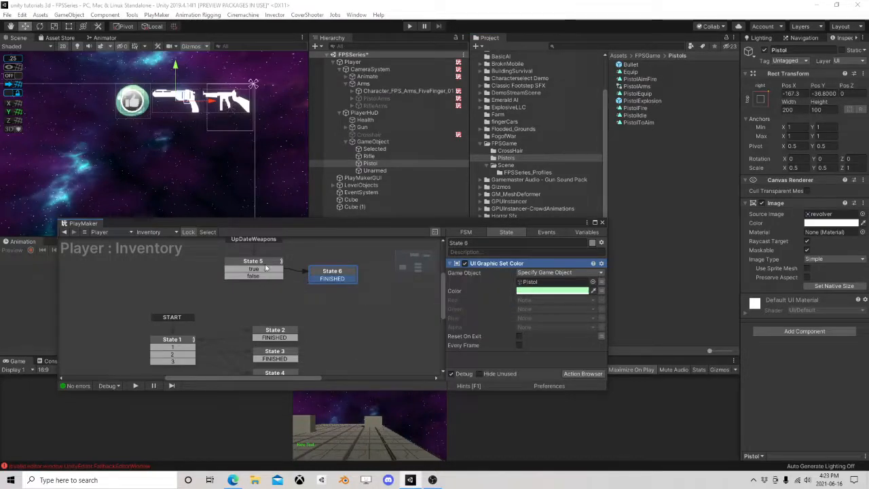
pyautogui.click(266, 268)
pyautogui.rightClick(329, 274)
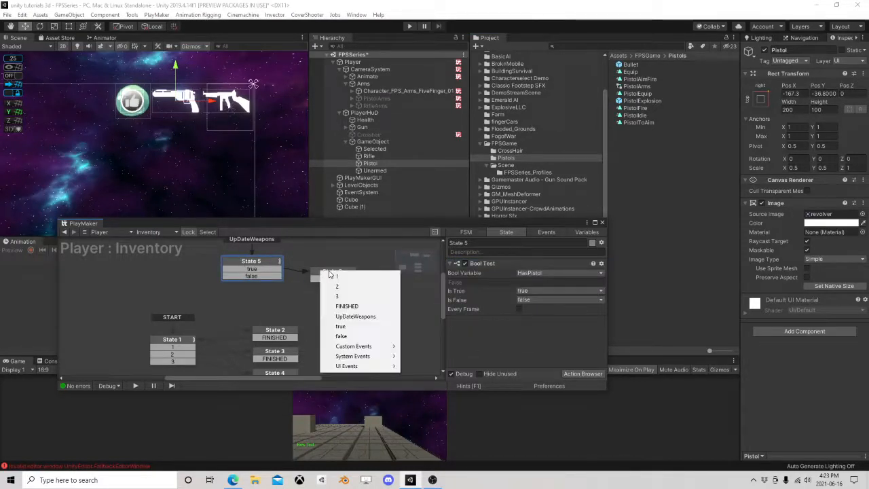
pyautogui.click(325, 272)
pyautogui.rightClick(329, 286)
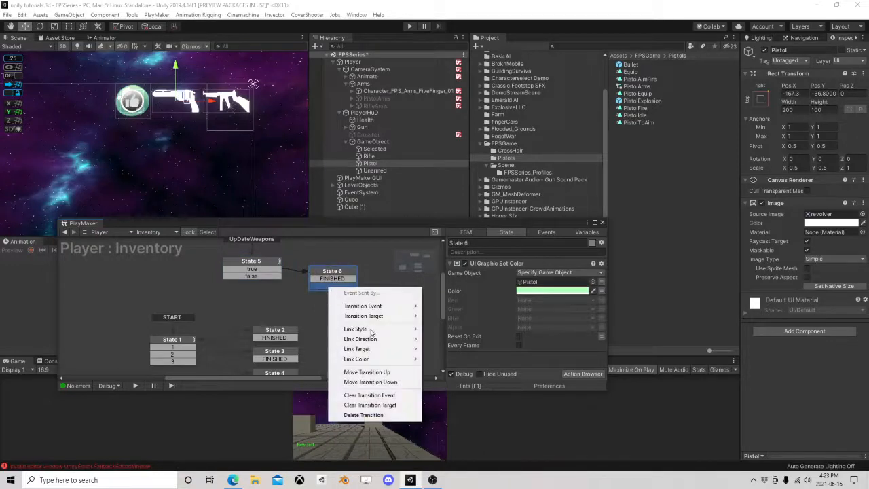
pyautogui.click(369, 414)
# Step: Duplicate State 5 and State 6 together by copying and pasting them into the empty area of the graph
pyautogui.click(267, 265)
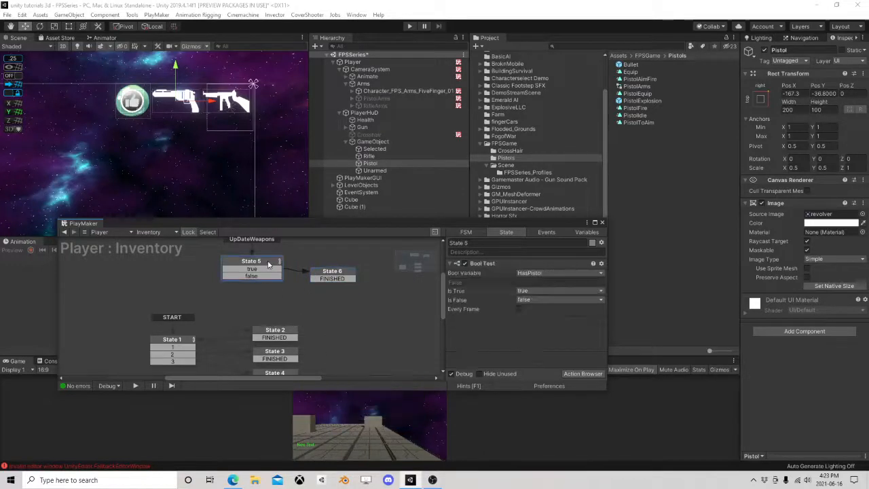
pyautogui.keyDown('ctrl'); pyautogui.click(322, 271); pyautogui.keyUp('ctrl')
pyautogui.click(273, 263)
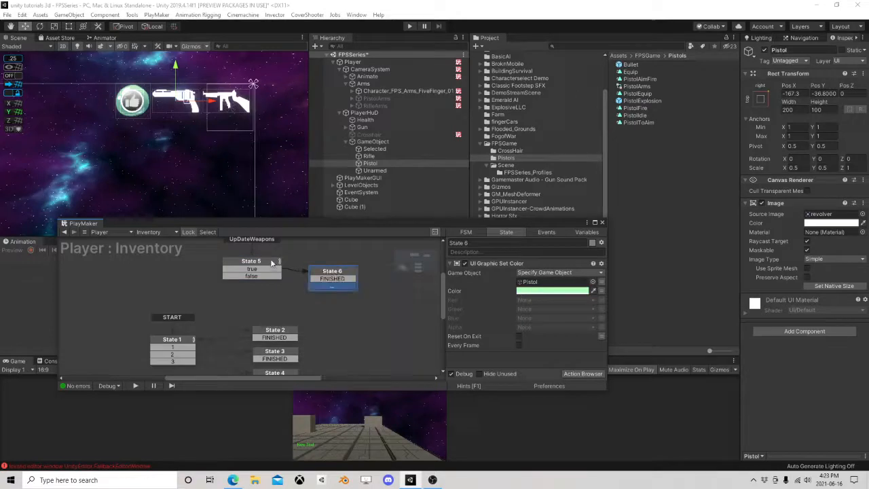
pyautogui.click(270, 262)
pyautogui.click(333, 275)
pyautogui.rightClick(338, 276)
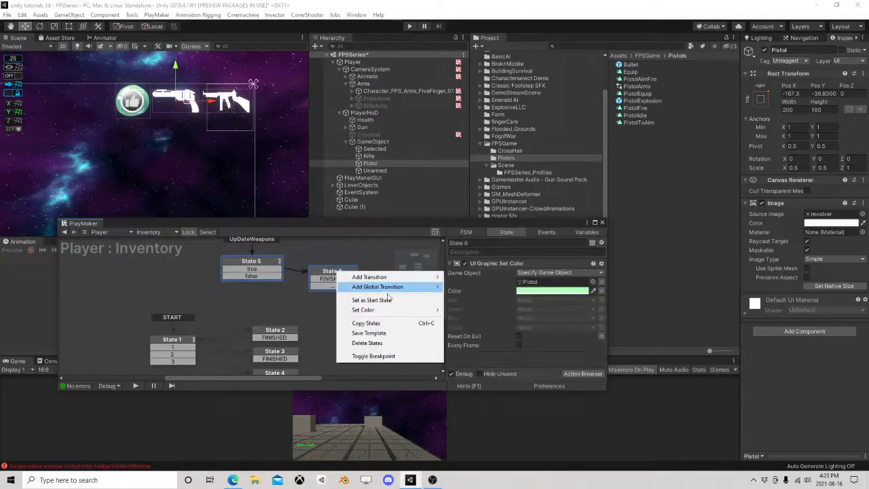
pyautogui.click(380, 322)
pyautogui.rightClick(374, 315)
pyautogui.click(399, 332)
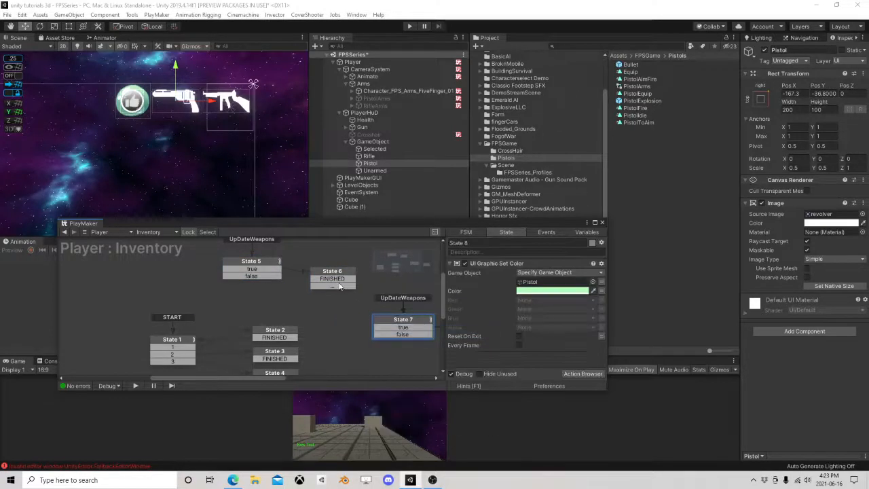
# Step: Delete the empty transition from State 6
pyautogui.click(334, 285)
pyautogui.rightClick(333, 286)
pyautogui.click(365, 414)
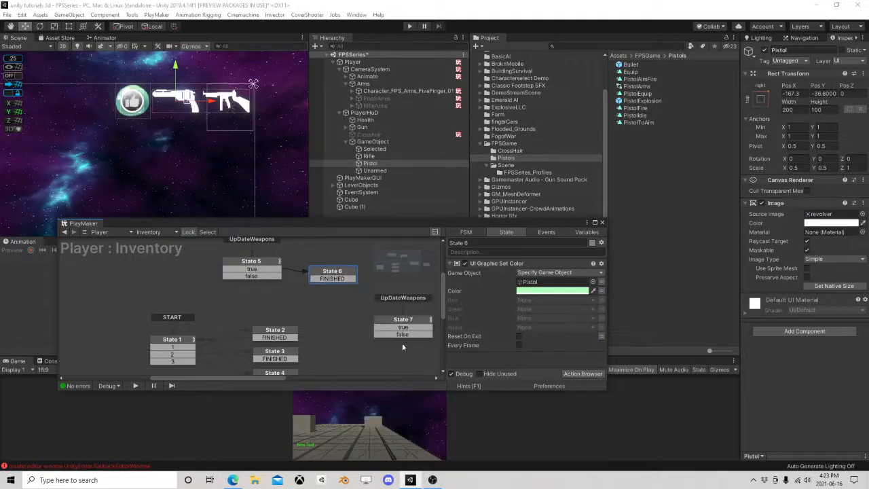
# Step: Move State 7 up near State 6 and delete its UpDateWeapons global transition
pyautogui.click(384, 318)
pyautogui.moveTo(384, 318); pyautogui.dragTo(402, 269)
pyautogui.moveTo(385, 315); pyautogui.dragTo(272, 334, button='middle')
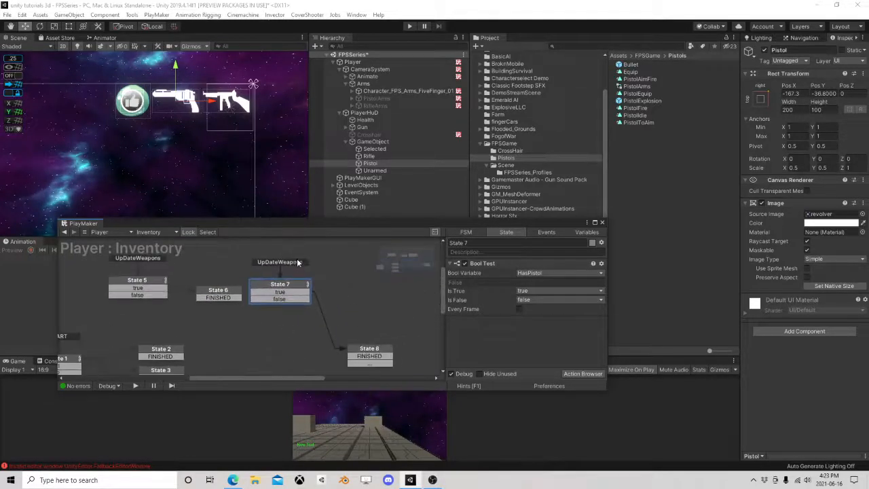
pyautogui.rightClick(292, 261)
pyautogui.click(329, 305)
# Step: Link State 6's FINISHED transition to State 7 and arrange State 7 and State 8 side by side
pyautogui.moveTo(288, 286); pyautogui.dragTo(325, 282)
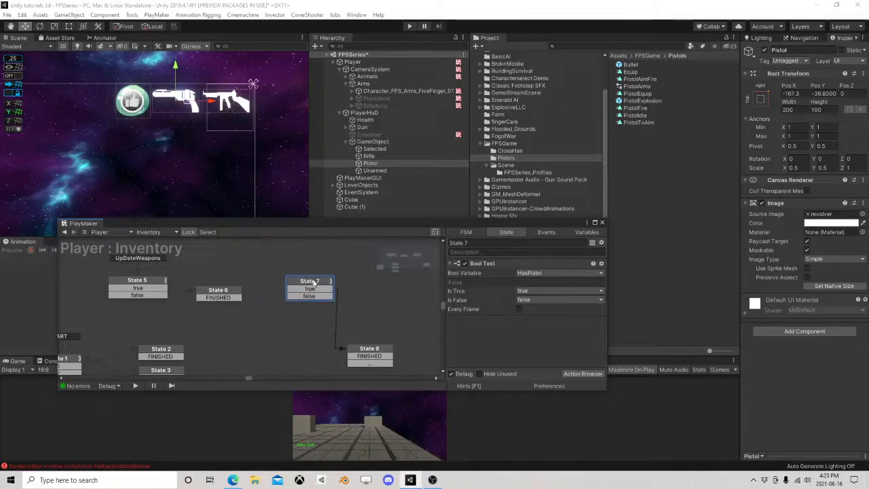
pyautogui.moveTo(229, 297); pyautogui.dragTo(307, 288)
pyautogui.moveTo(369, 350); pyautogui.dragTo(367, 289)
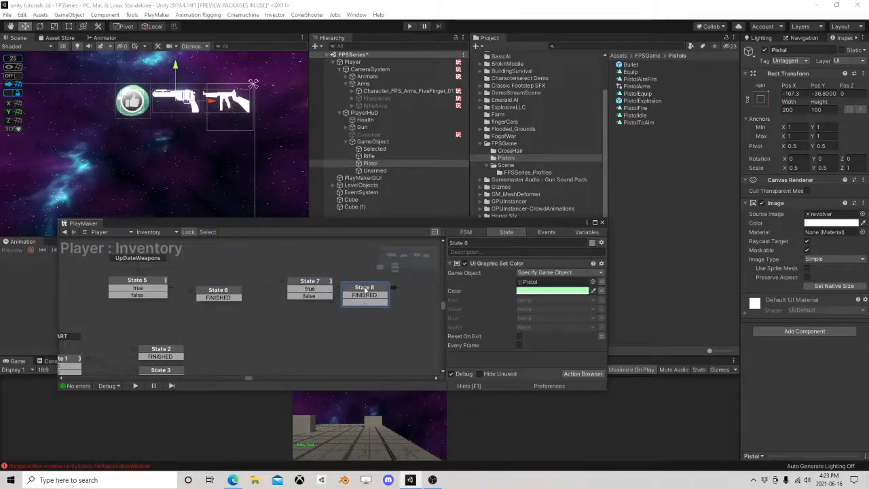
pyautogui.moveTo(310, 283); pyautogui.dragTo(299, 284)
# Step: Delete State 8's empty transition and link its FINISHED transition to State 1
pyautogui.rightClick(357, 304)
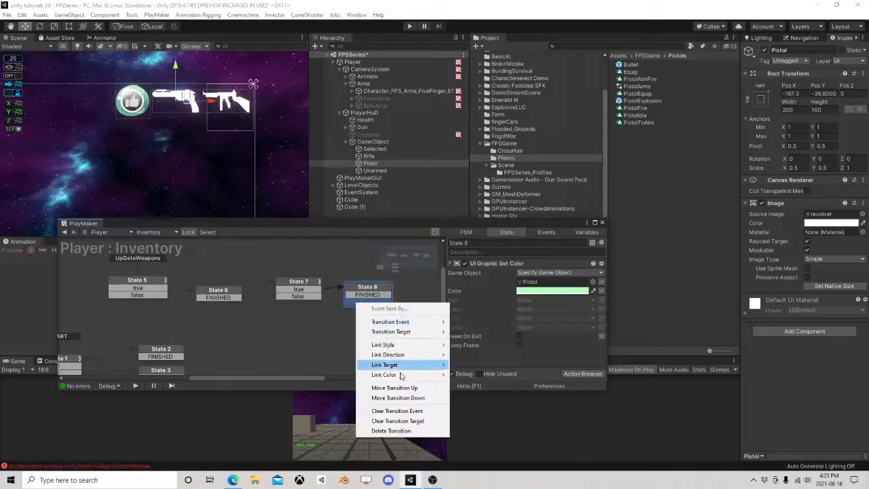
pyautogui.click(402, 431)
pyautogui.moveTo(367, 294); pyautogui.dragTo(75, 358)
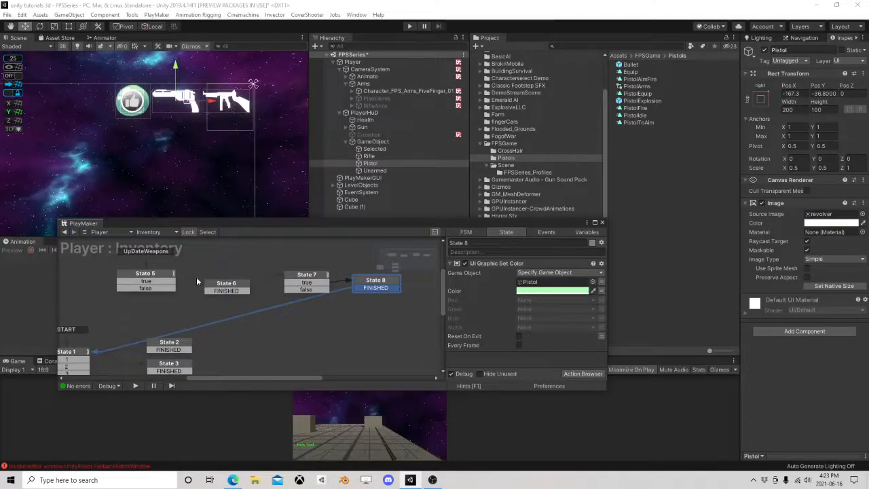
# Step: Reposition State 5 above State 1 and place State 6 close beside it
pyautogui.moveTo(160, 277); pyautogui.dragTo(127, 269)
pyautogui.moveTo(151, 291); pyautogui.dragTo(272, 302, button='middle')
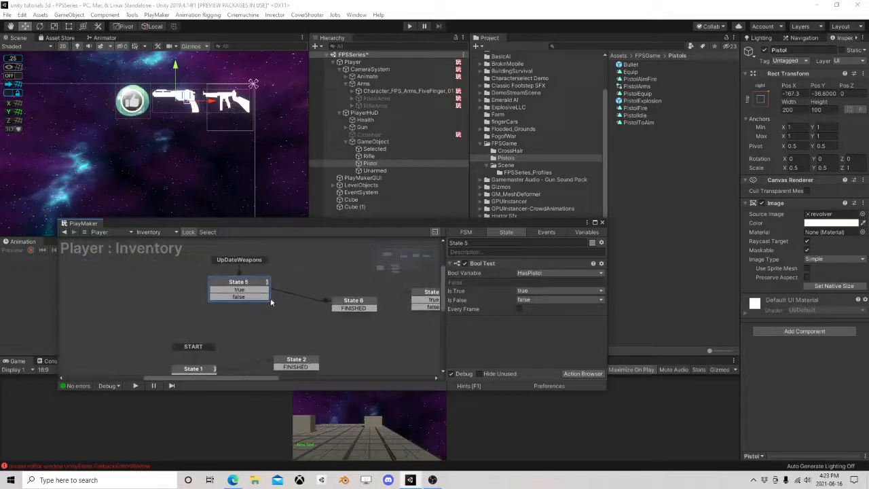
pyautogui.moveTo(262, 285); pyautogui.dragTo(199, 285)
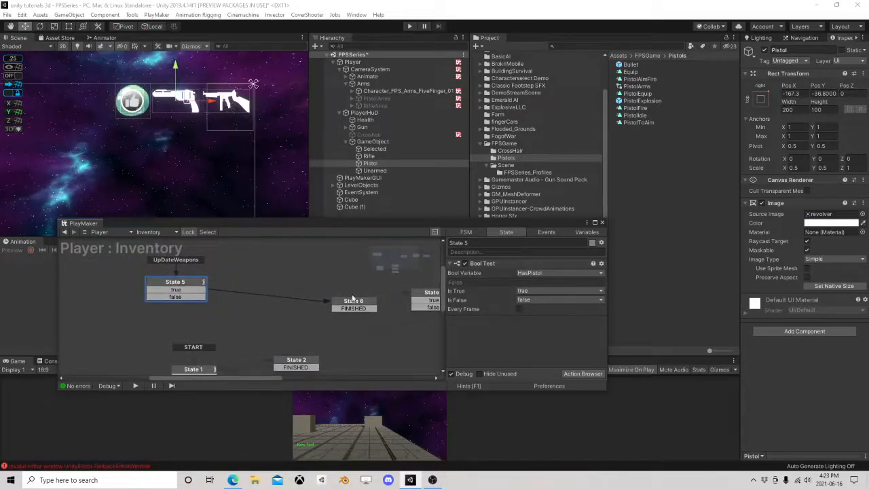
pyautogui.moveTo(353, 302); pyautogui.dragTo(252, 278)
pyautogui.moveTo(358, 319); pyautogui.dragTo(239, 317, button='middle')
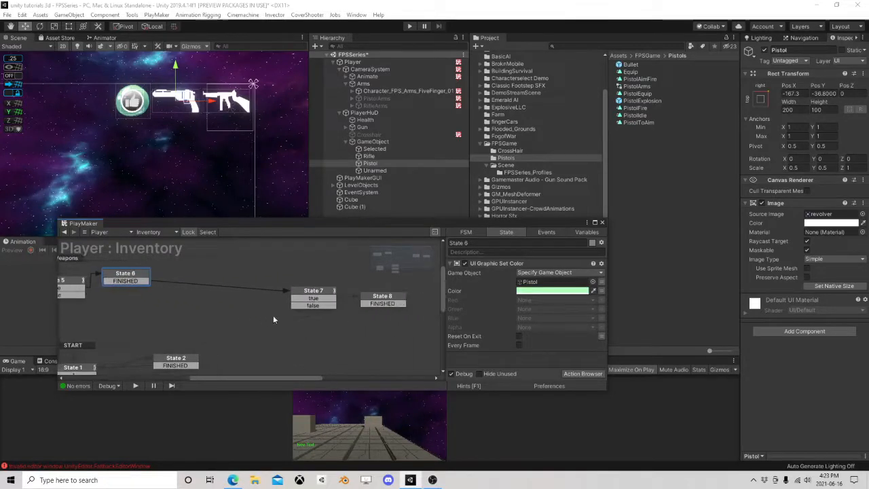
# Step: Place State 7 next to State 6 and set its Bool Test variable to HasRifle
pyautogui.moveTo(316, 294); pyautogui.dragTo(190, 279)
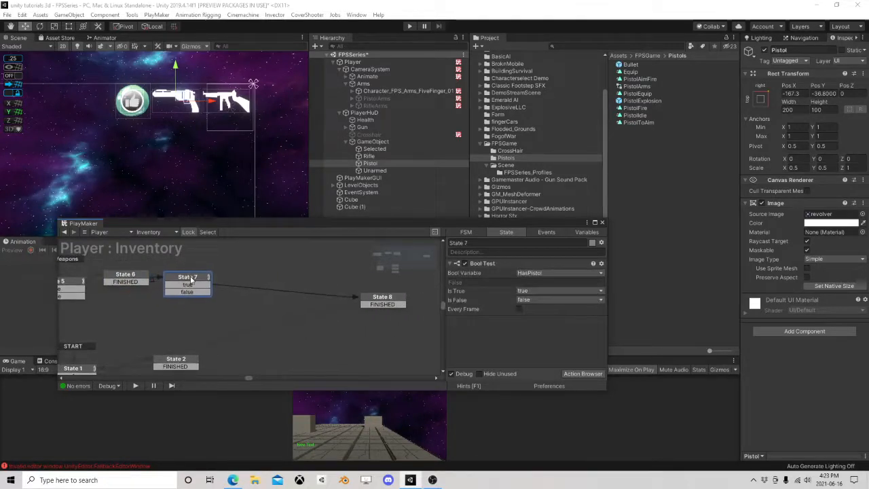
pyautogui.click(554, 272)
pyautogui.click(590, 301)
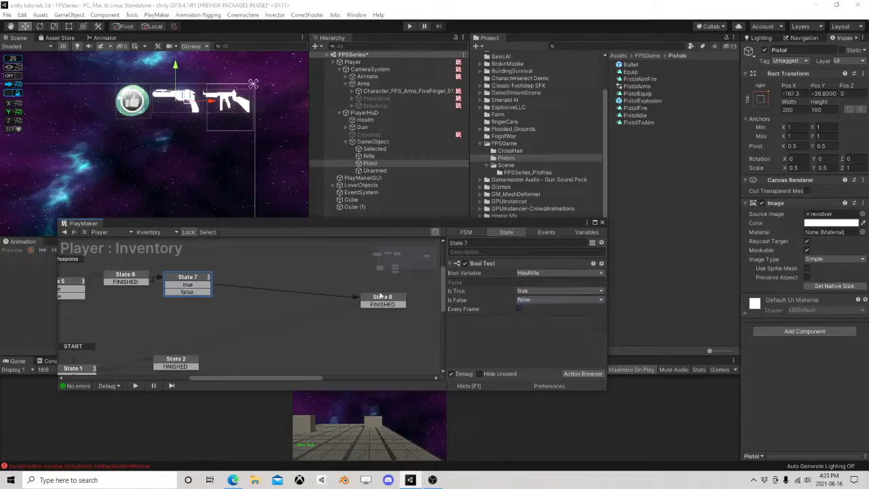
# Step: Place State 8 next to State 7 and set the target of its UI Graphic Set Color action to the Rifle object
pyautogui.click(357, 304)
pyautogui.moveTo(356, 303); pyautogui.dragTo(228, 289)
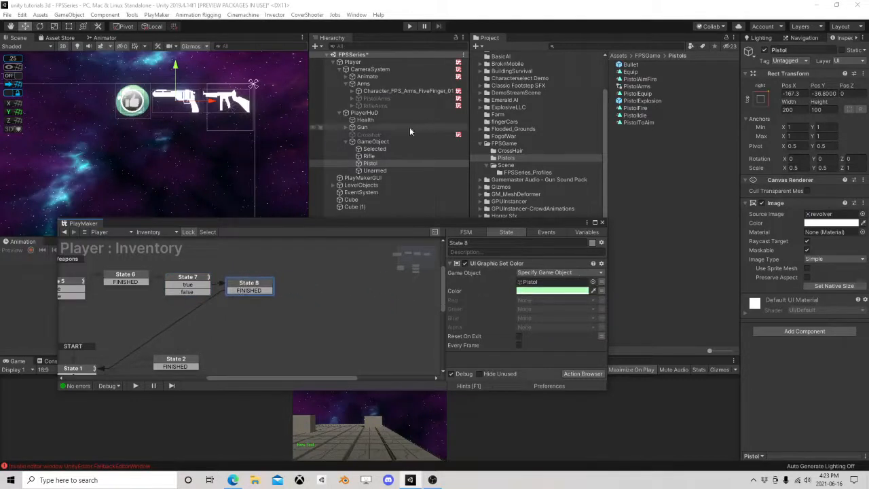
pyautogui.moveTo(400, 156); pyautogui.dragTo(554, 281)
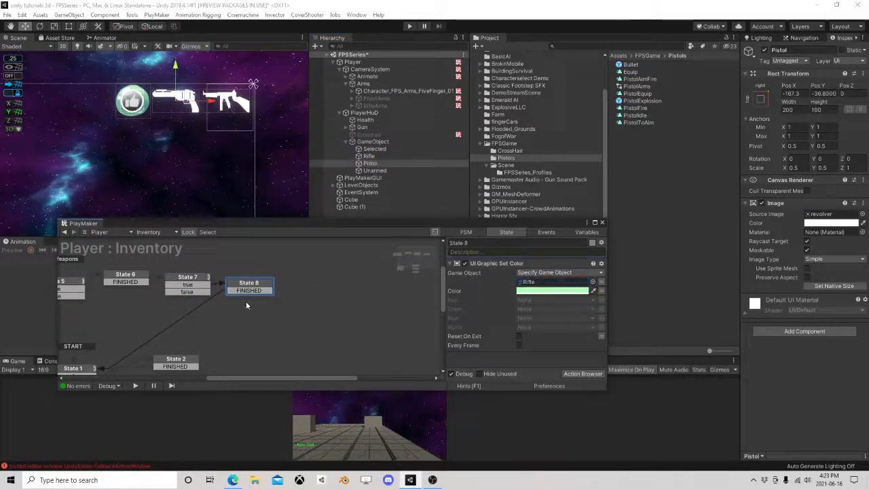
pyautogui.moveTo(233, 297); pyautogui.dragTo(343, 271, button='middle')
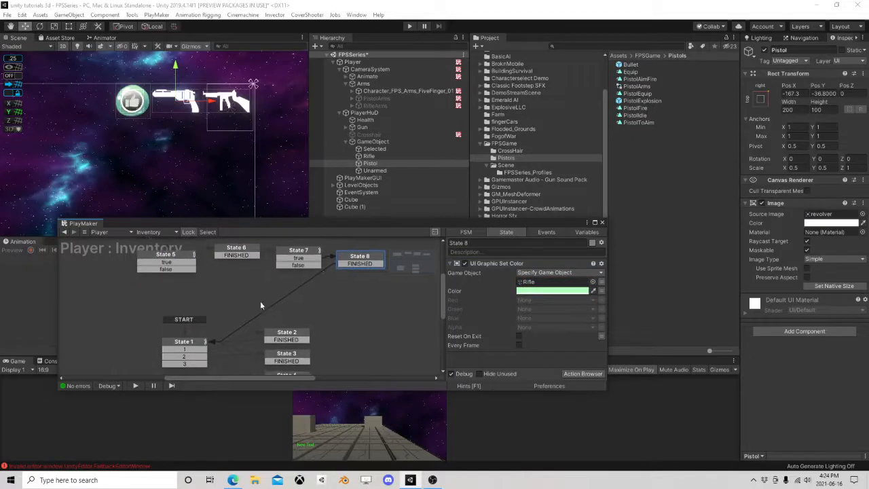
pyautogui.moveTo(260, 305); pyautogui.dragTo(238, 296, button='middle')
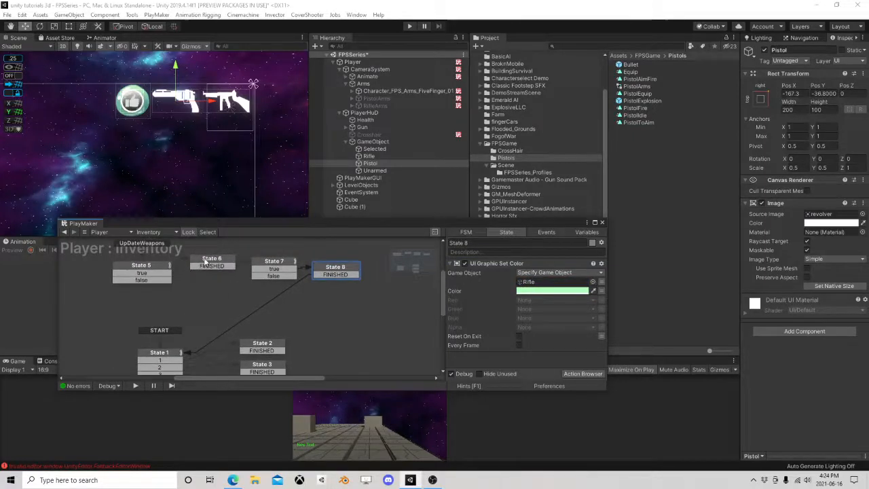
# Step: Duplicate State 6, place the copy just below it, and link State 5's false transition to the copy
pyautogui.click(206, 261)
pyautogui.rightClick(207, 260)
pyautogui.click(224, 309)
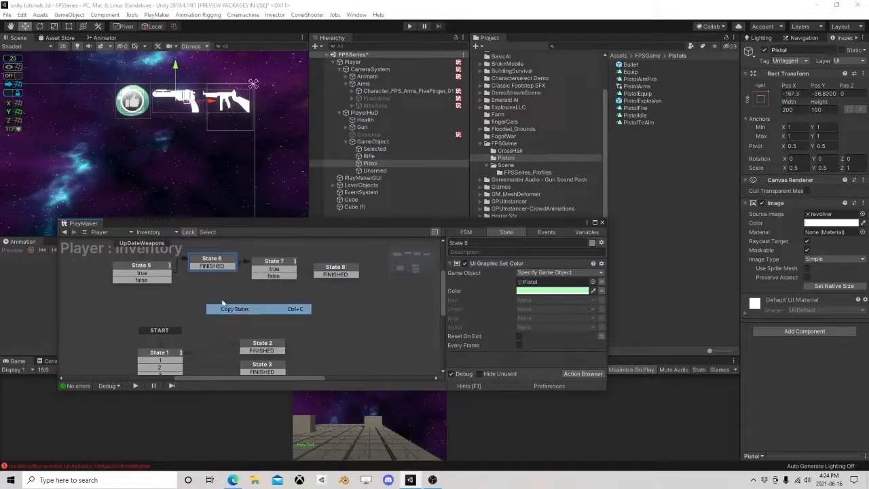
pyautogui.rightClick(195, 282)
pyautogui.click(217, 299)
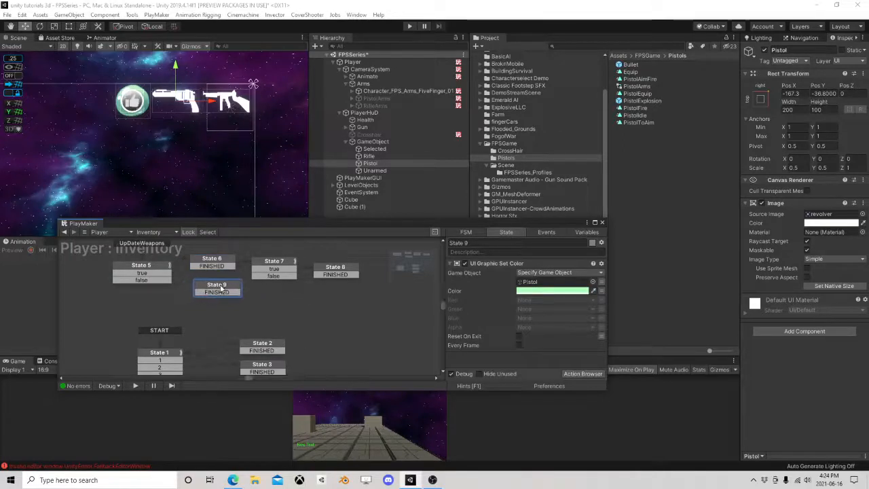
pyautogui.moveTo(157, 280); pyautogui.dragTo(222, 290)
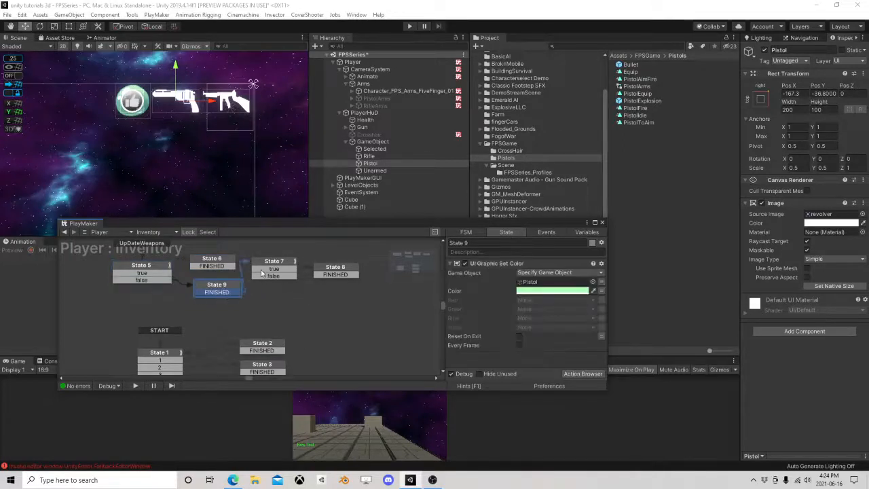
# Step: Set the color in State 9's UI Graphic Set Color action for the Pistol to a light orange-red
pyautogui.click(543, 291)
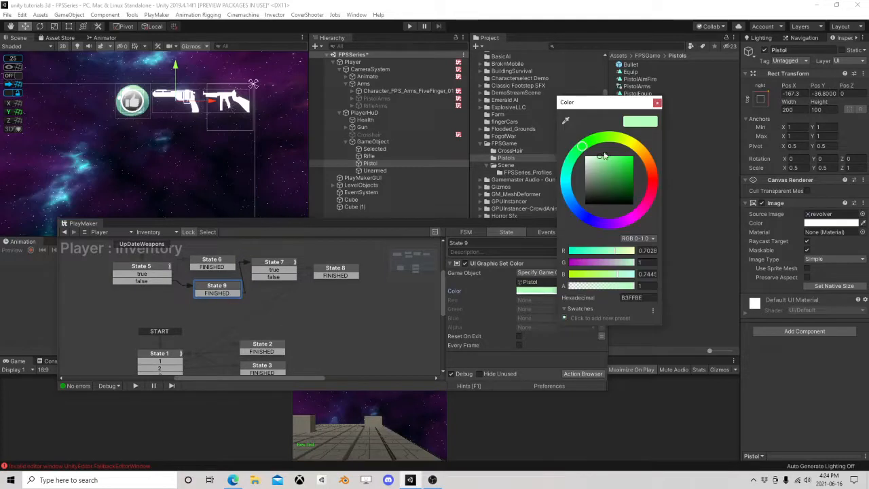
pyautogui.moveTo(603, 139)
pyautogui.mouseDown()
pyautogui.moveTo(642, 151)
pyautogui.moveTo(653, 171)
pyautogui.moveTo(606, 159)
pyautogui.mouseUp()
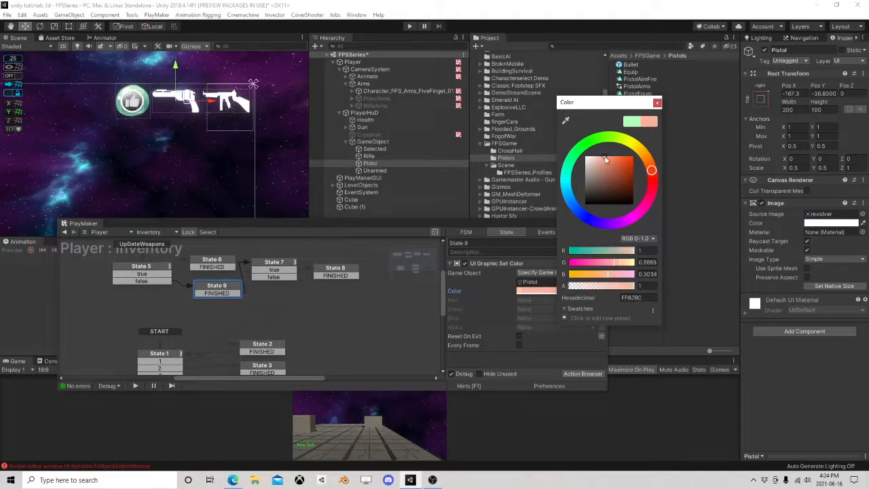
pyautogui.click(657, 103)
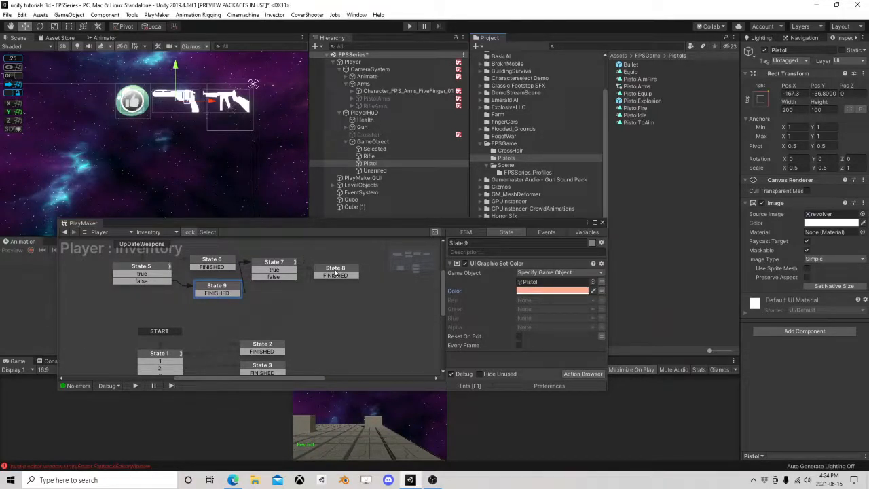
# Step: Duplicate State 8, place the copy directly below it, and link State 7's false transition to the copy
pyautogui.click(344, 268)
pyautogui.rightClick(338, 268)
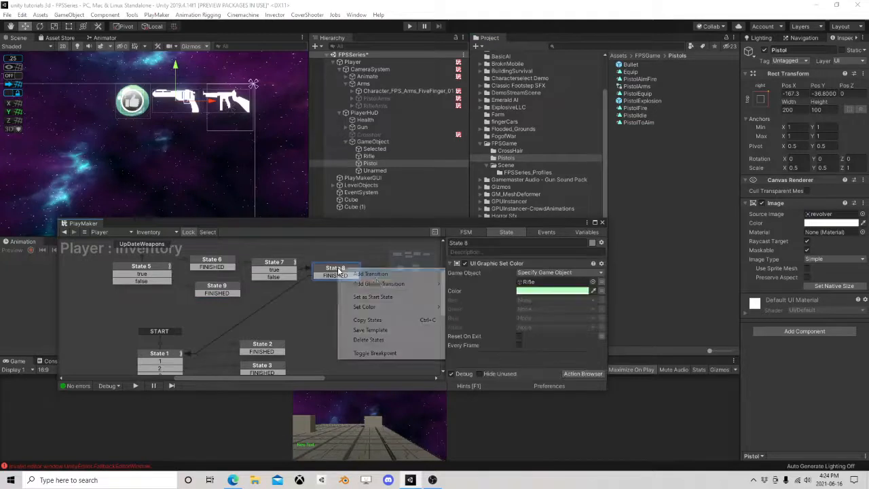
pyautogui.click(367, 320)
pyautogui.rightClick(313, 293)
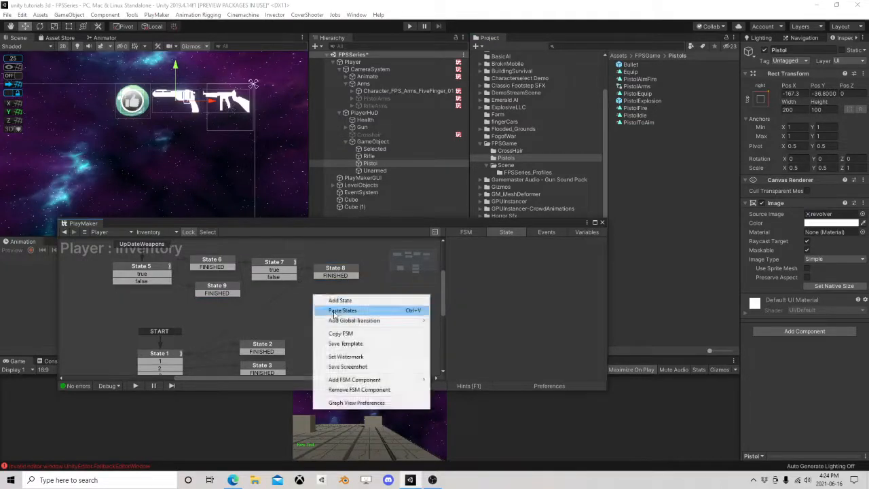
pyautogui.click(325, 311)
pyautogui.moveTo(324, 301); pyautogui.dragTo(179, 355)
pyautogui.click(294, 279)
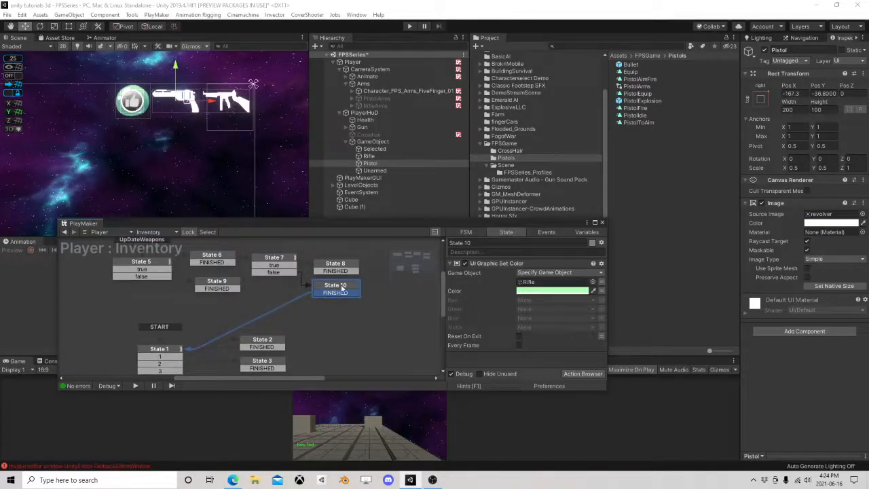
# Step: Set the color in State 10's UI Graphic Set Color action for the Rifle to a salmon red
pyautogui.click(552, 291)
pyautogui.click(646, 165)
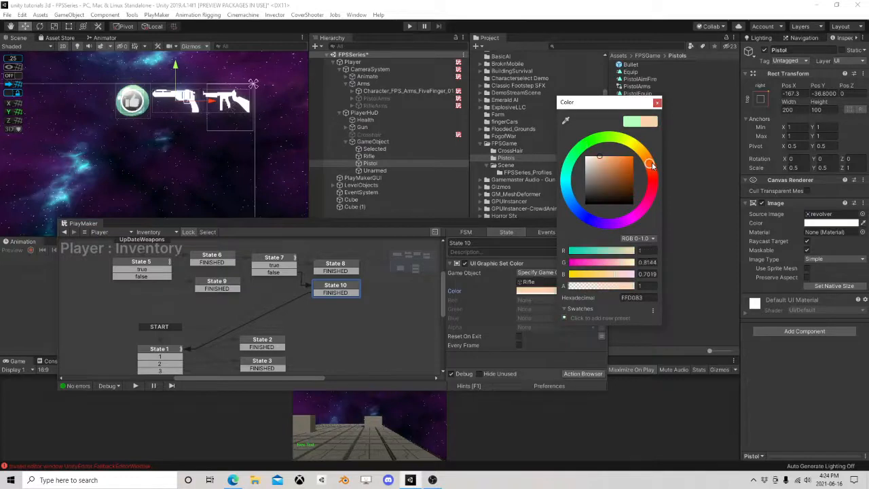
pyautogui.click(652, 172)
pyautogui.click(610, 158)
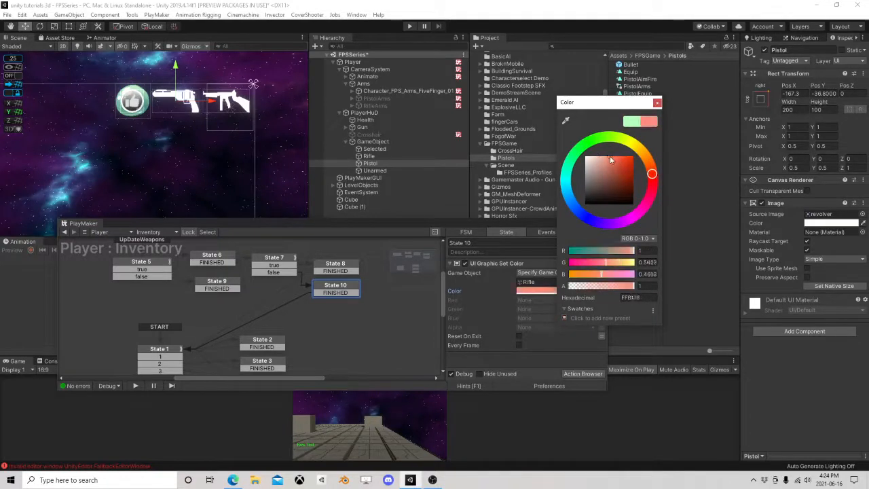
pyautogui.click(657, 103)
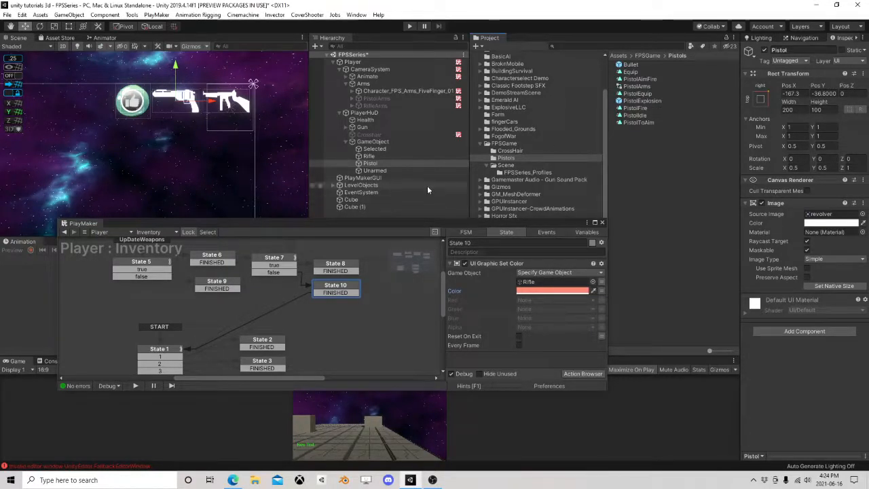
# Step: Duplicate State 5 with its HasPistol Bool Test and place the copy between State 1 and States 2 to 4
pyautogui.moveTo(297, 333); pyautogui.dragTo(357, 290, button='middle')
pyautogui.moveTo(222, 309); pyautogui.dragTo(173, 303)
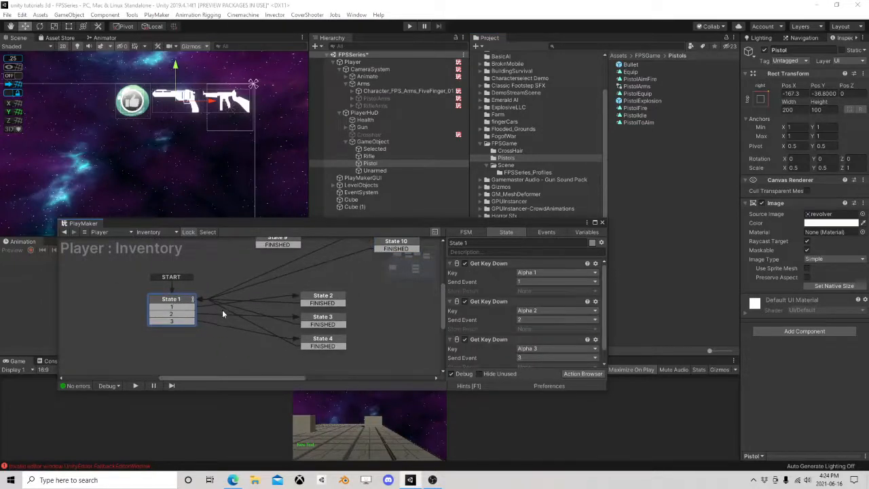
pyautogui.click(315, 320)
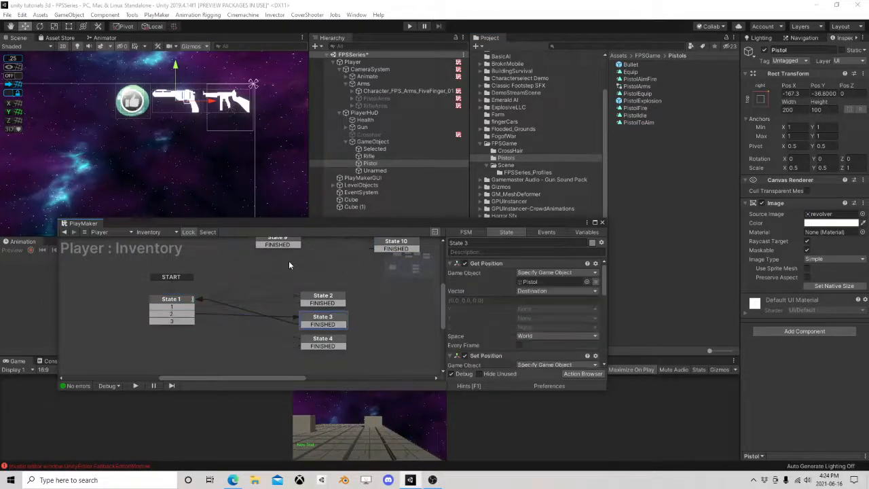
pyautogui.moveTo(270, 275); pyautogui.dragTo(247, 337, button='middle')
pyautogui.click(314, 280)
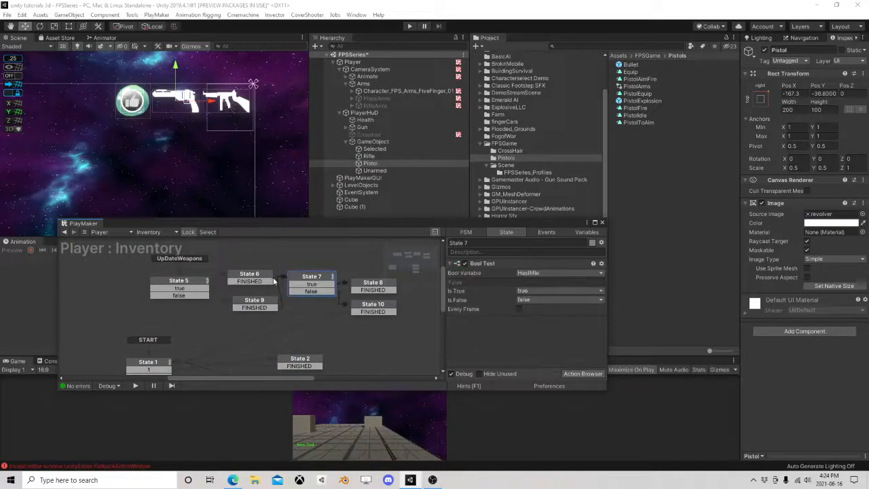
pyautogui.click(197, 281)
pyautogui.rightClick(195, 281)
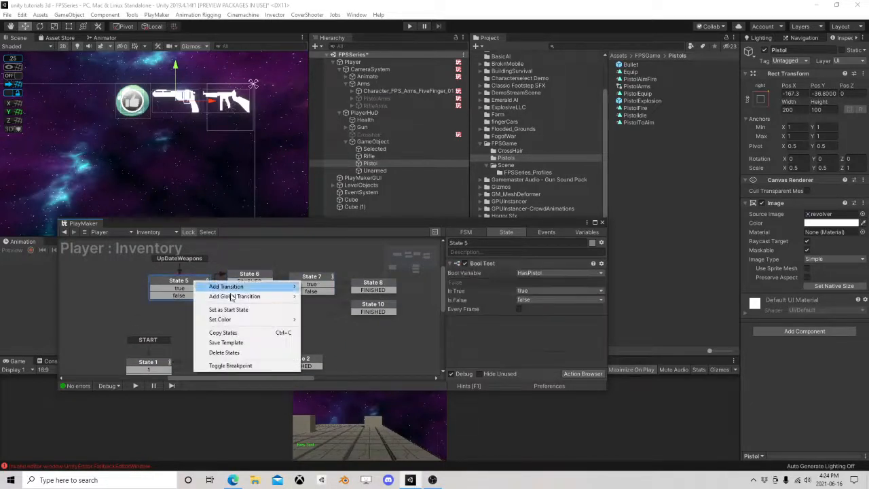
pyautogui.click(228, 332)
pyautogui.moveTo(222, 340); pyautogui.dragTo(209, 279, button='middle')
pyautogui.rightClick(208, 287)
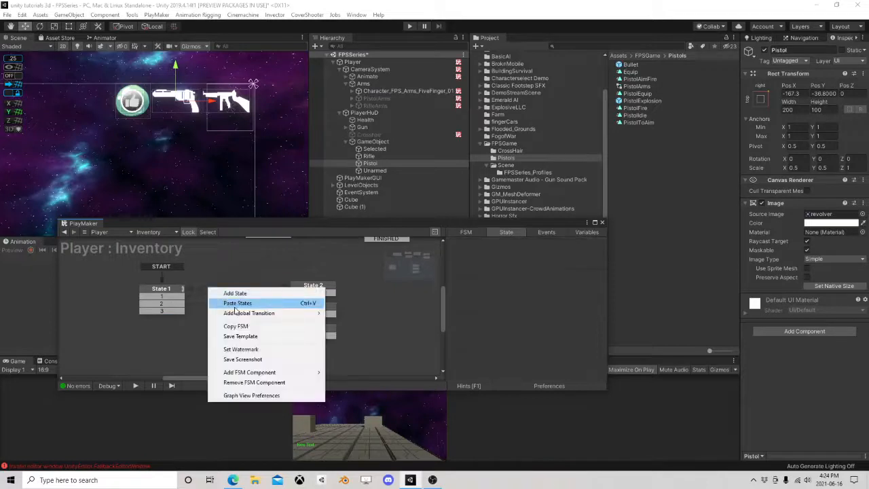
pyautogui.click(239, 304)
# Step: Delete State 11's UpDateWeapons global transition, and route State 1's event 2 through it: true to State 3, false to State 1
pyautogui.rightClick(243, 269)
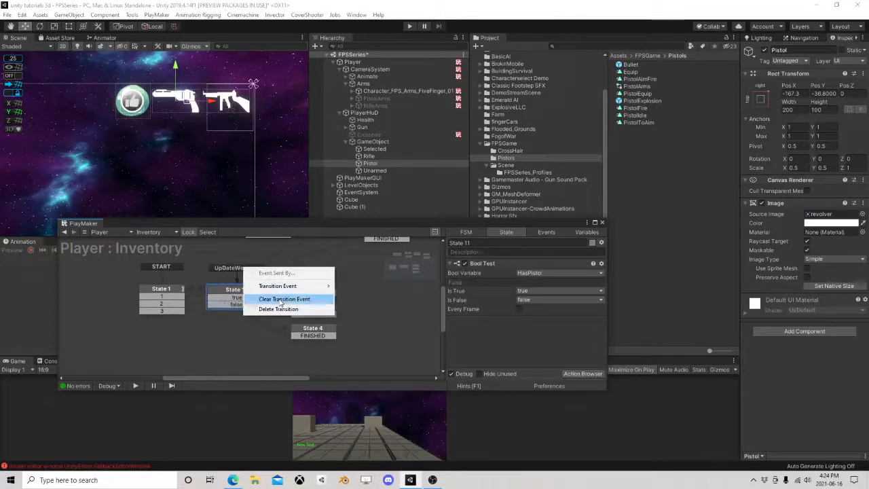
pyautogui.click(279, 310)
pyautogui.moveTo(173, 304); pyautogui.dragTo(230, 299)
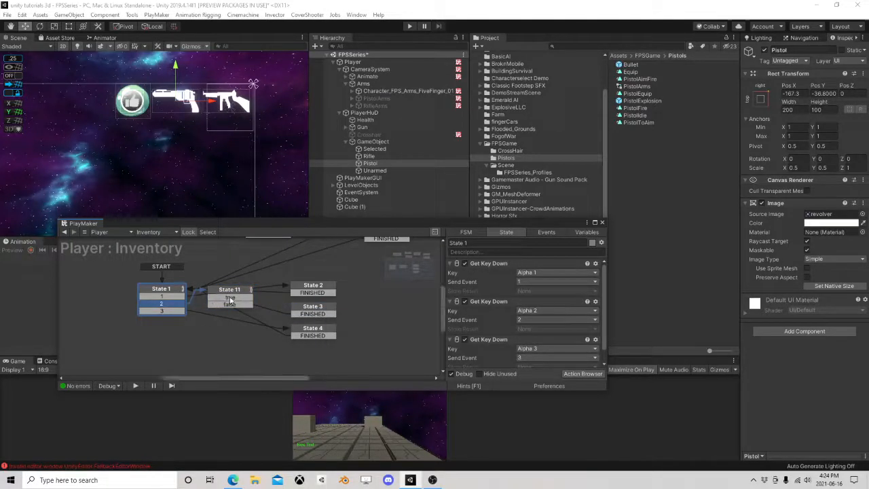
pyautogui.click(233, 299)
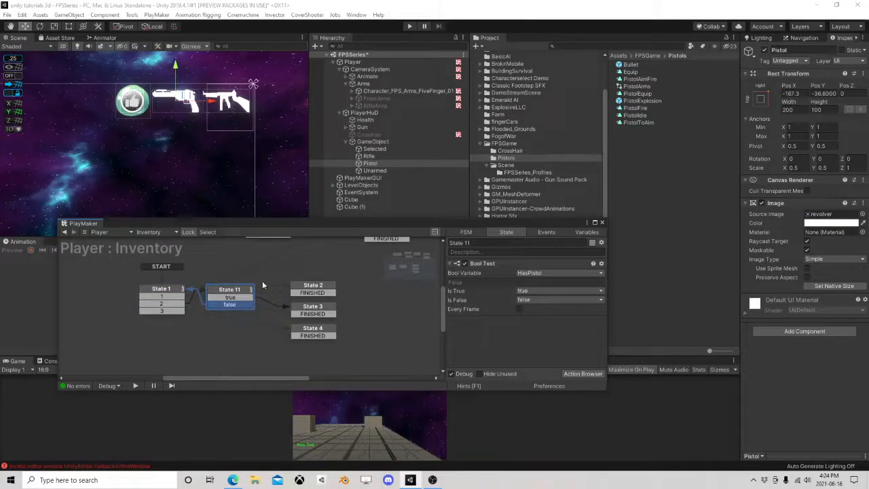
# Step: Duplicate State 7 with its HasRifle Bool Test and place the copy below State 11
pyautogui.moveTo(253, 268); pyautogui.dragTo(250, 303, button='middle')
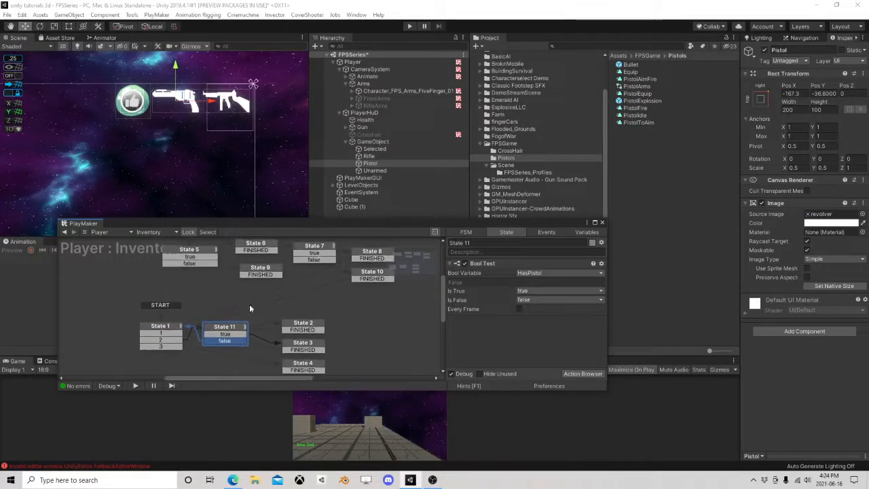
pyautogui.rightClick(323, 247)
pyautogui.click(360, 295)
pyautogui.moveTo(201, 353); pyautogui.dragTo(208, 309, button='middle')
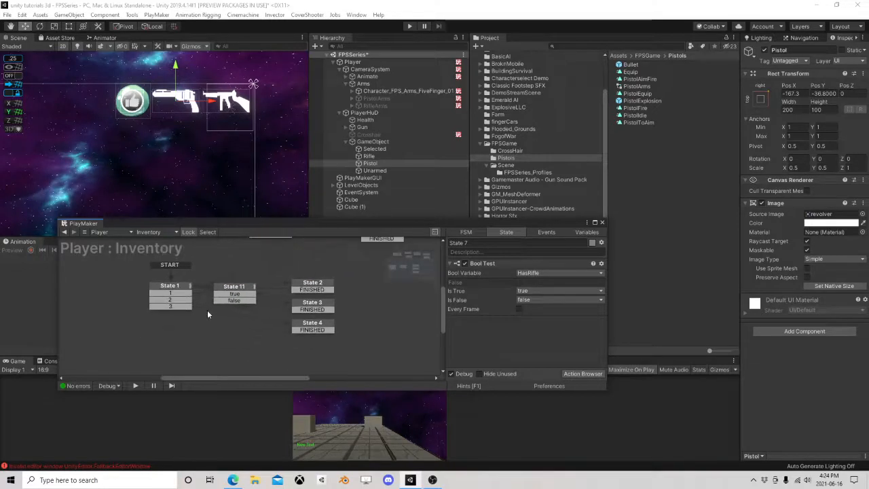
pyautogui.rightClick(207, 310)
pyautogui.click(224, 327)
# Step: Route State 1's event 3 through State 12, with true to State 4 and false to State 1, and align States 11 and 12
pyautogui.click(184, 307)
pyautogui.moveTo(184, 307); pyautogui.dragTo(236, 327)
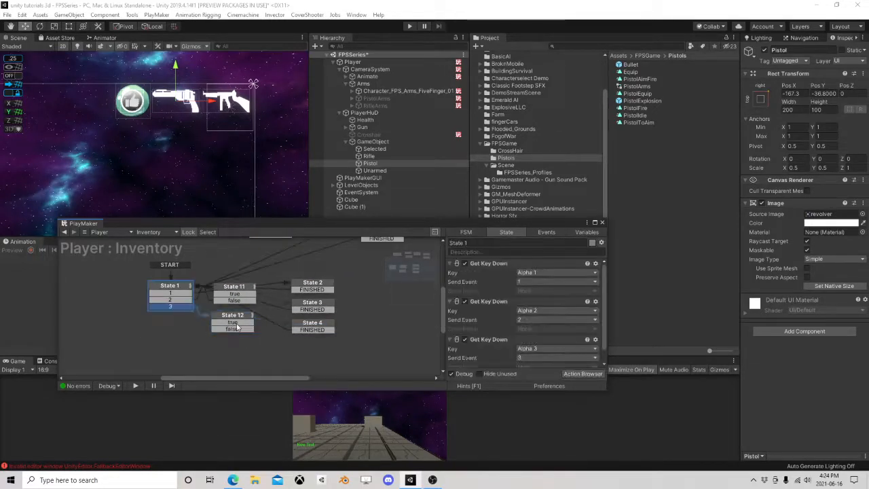
pyautogui.click(236, 328)
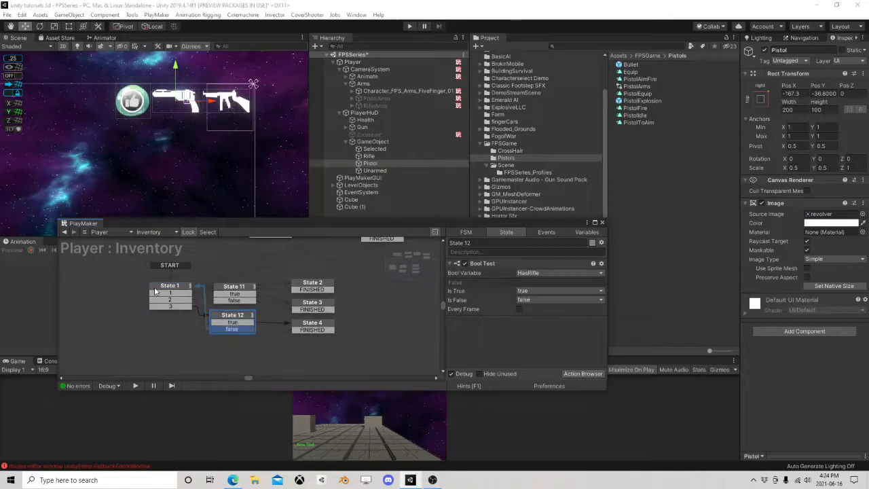
pyautogui.moveTo(227, 311); pyautogui.dragTo(241, 290)
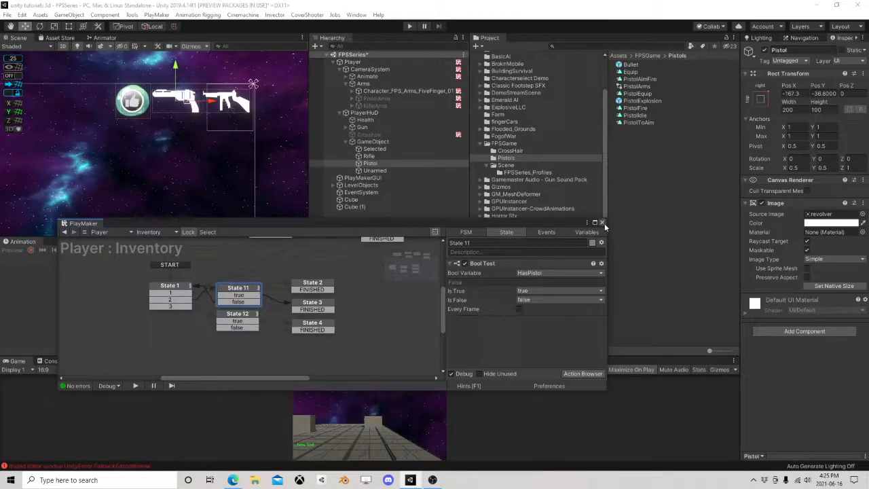
# Step: Close the FSM editor, run the game, pause it and open the Player's Inventory FSM
pyautogui.click(602, 223)
pyautogui.click(408, 26)
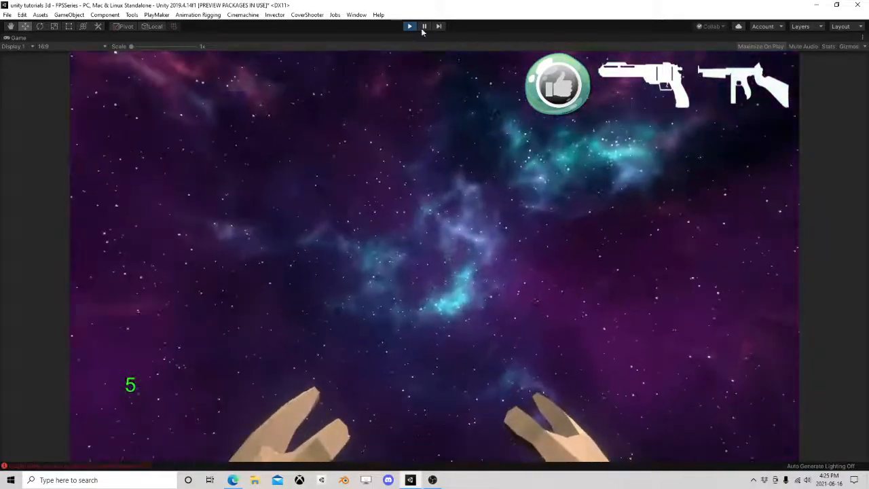
pyautogui.click(424, 26)
pyautogui.click(383, 142)
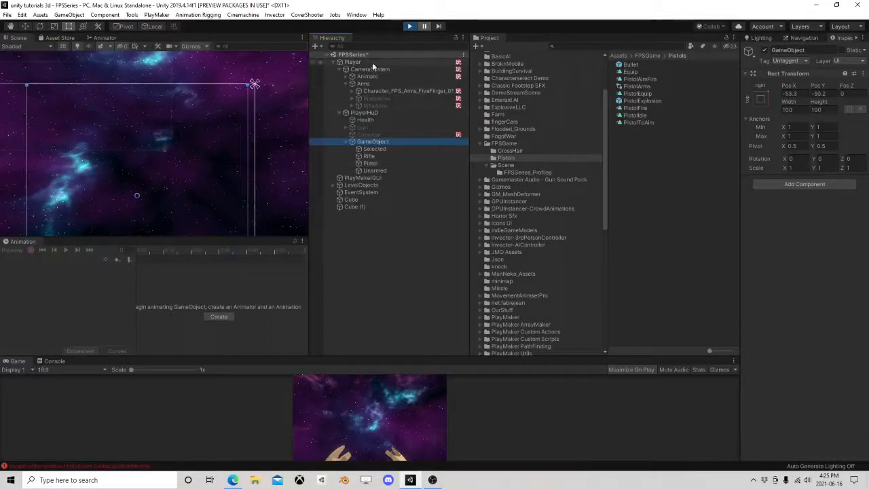
pyautogui.click(408, 62)
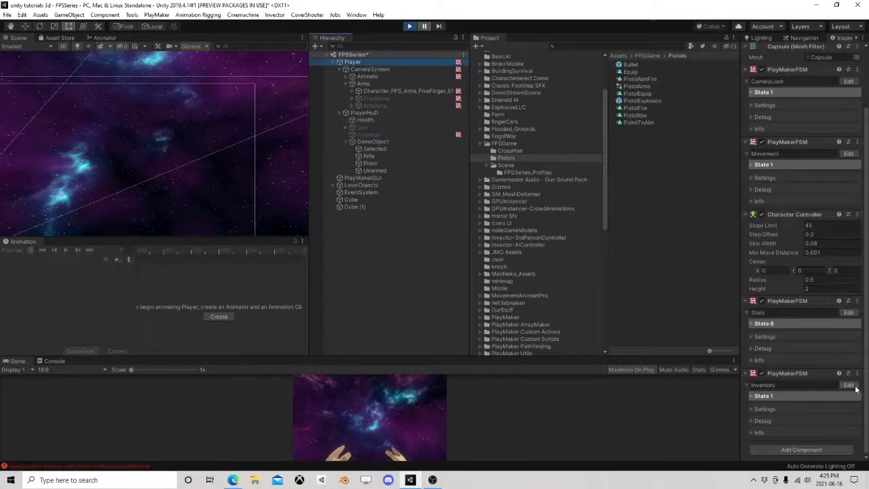
pyautogui.click(853, 386)
# Step: Set the HasRifle and HasPistol variables to true, close the FSM editor and resume the game
pyautogui.click(582, 231)
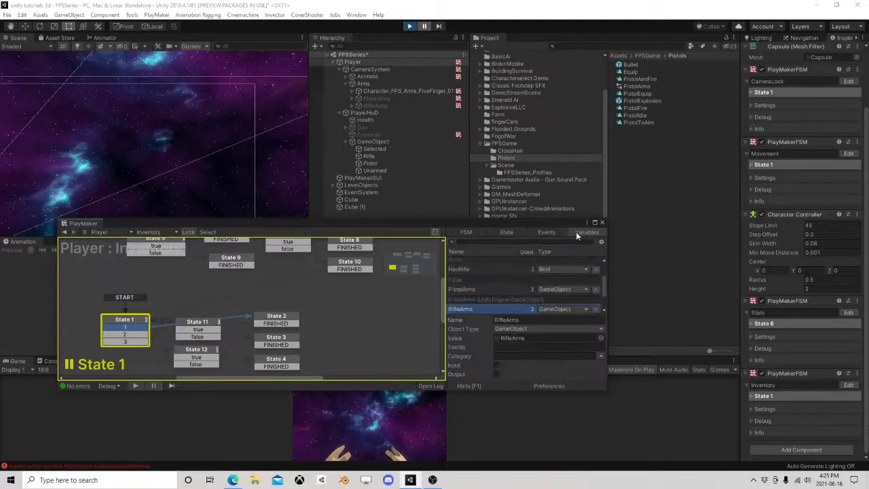
pyautogui.click(461, 269)
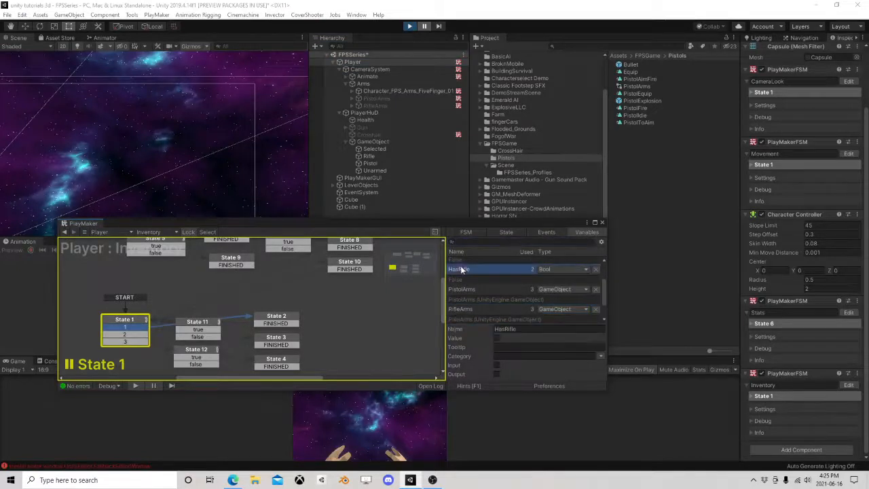
pyautogui.click(496, 338)
pyautogui.scroll(2, 468, 260)
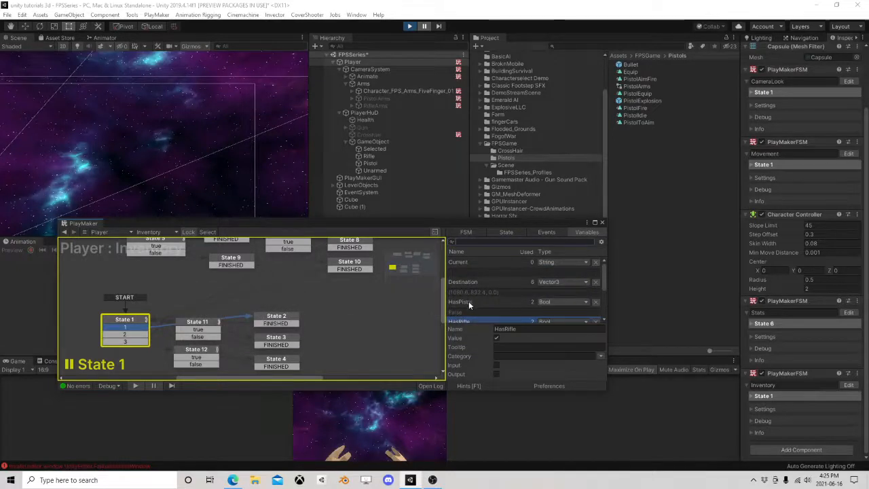
pyautogui.click(468, 302)
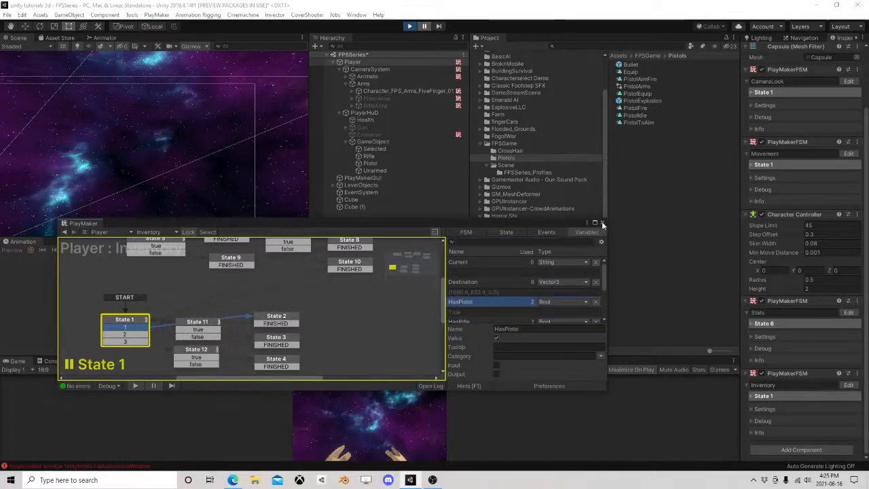
pyautogui.click(602, 223)
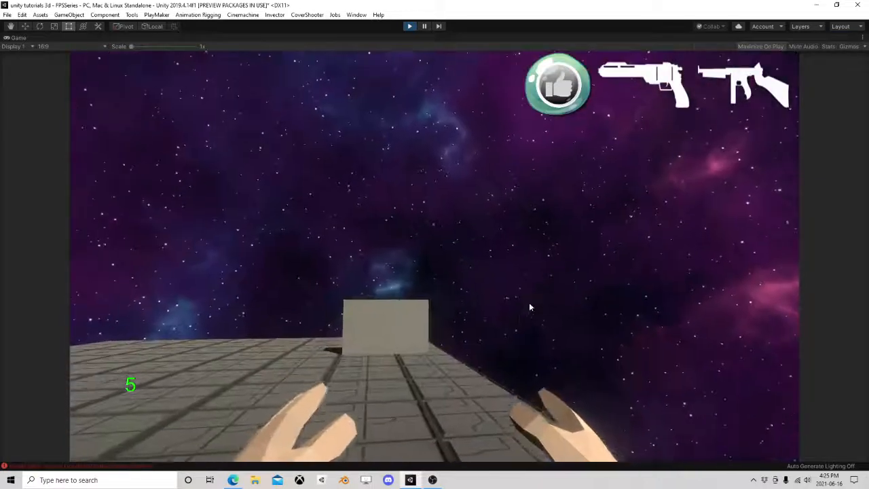
# Step: Test weapon switching in the running game by selecting the pistol, rifle, unarmed and rifle slots in turn
pyautogui.click(529, 304)
pyautogui.press('2')
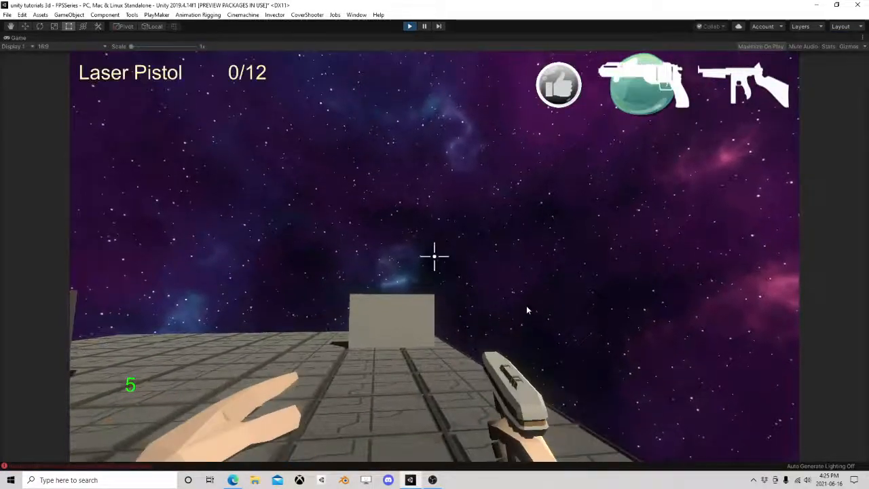
pyautogui.press('3')
pyautogui.press('1')
pyautogui.press('3')
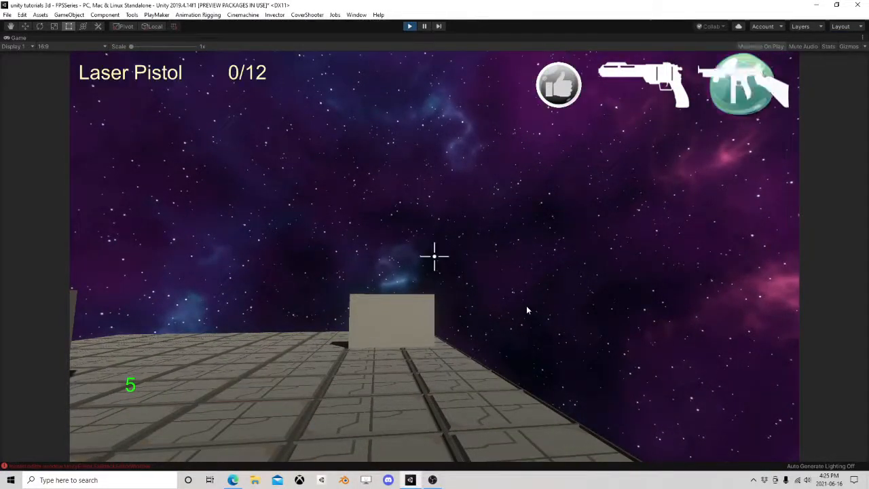
# Step: Test rapid switching between the unarmed, pistol and rifle slots in the running game
pyautogui.press('2')
pyautogui.press('1')
pyautogui.press('3')
pyautogui.press('2')
pyautogui.press('1')
pyautogui.press('2')
pyautogui.press('1')
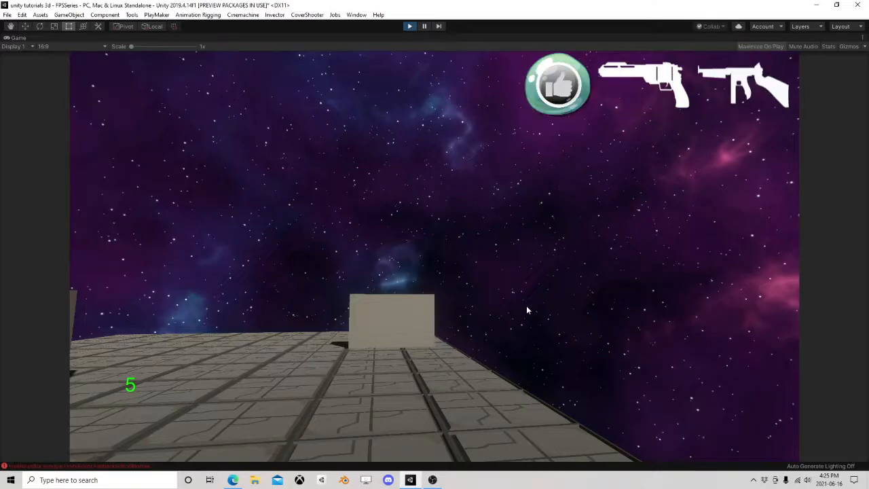
pyautogui.press('2')
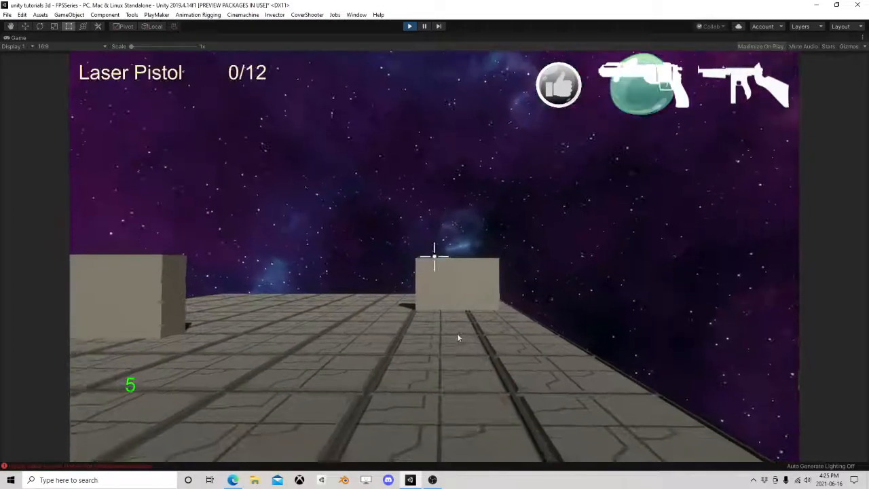
pyautogui.press('3')
pyautogui.press('2')
pyautogui.press('3')
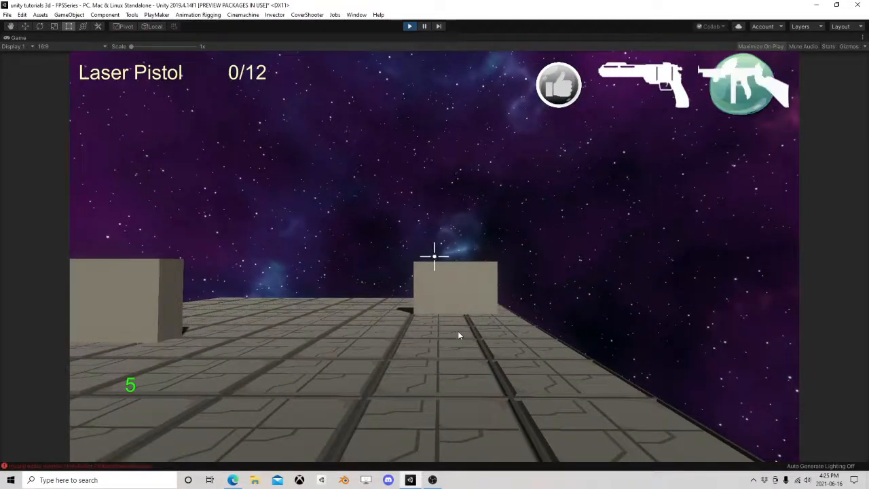
pyautogui.press('2')
pyautogui.press('3')
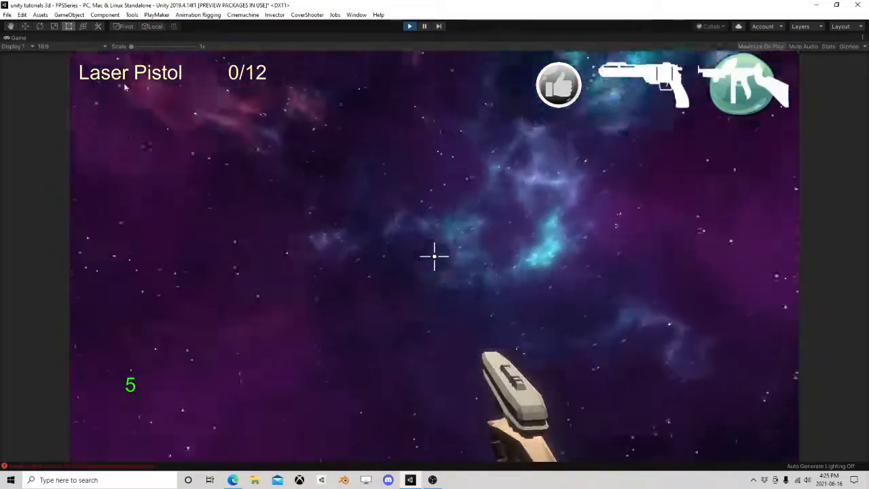
# Step: Alternate repeatedly between the pistol and unarmed slots to check the arms' equip animations, and stop the game
pyautogui.press('2')
pyautogui.press('1')
pyautogui.press('2')
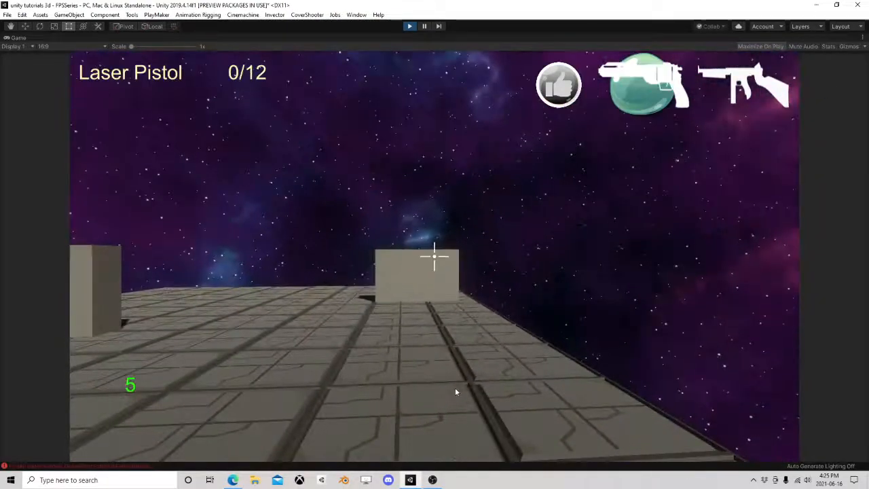
pyautogui.press('1')
pyautogui.press('2')
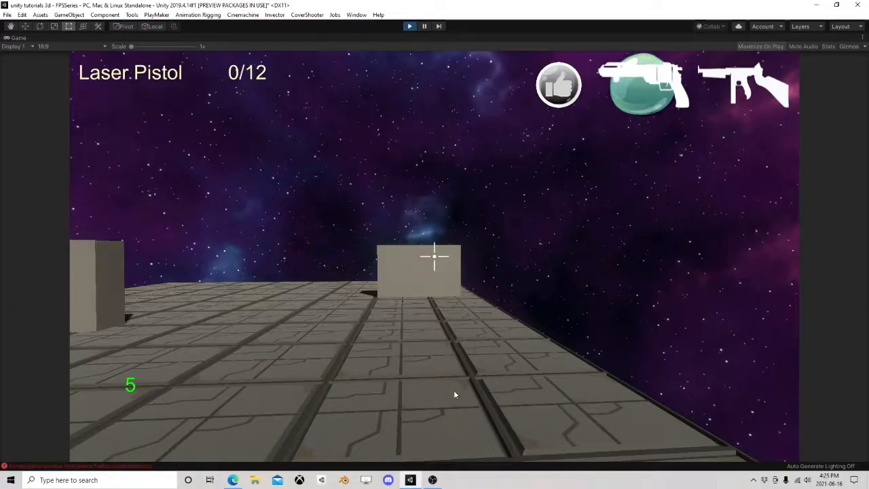
pyautogui.press('1')
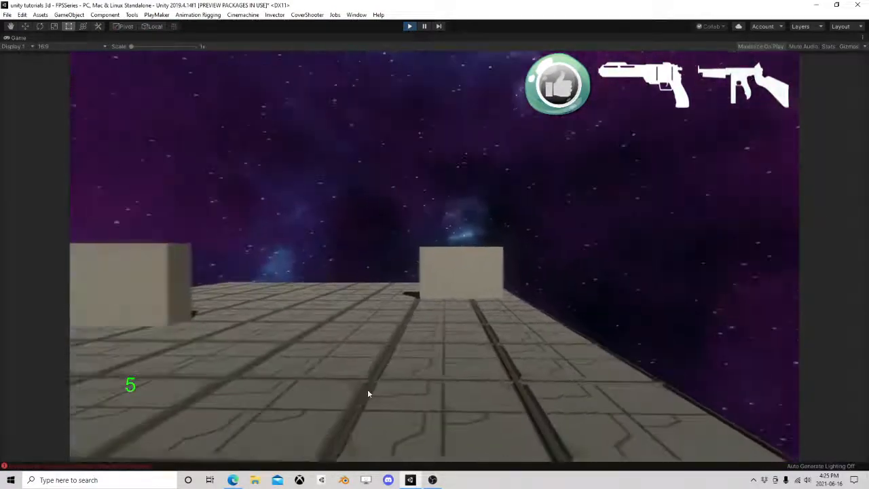
pyautogui.click(367, 390)
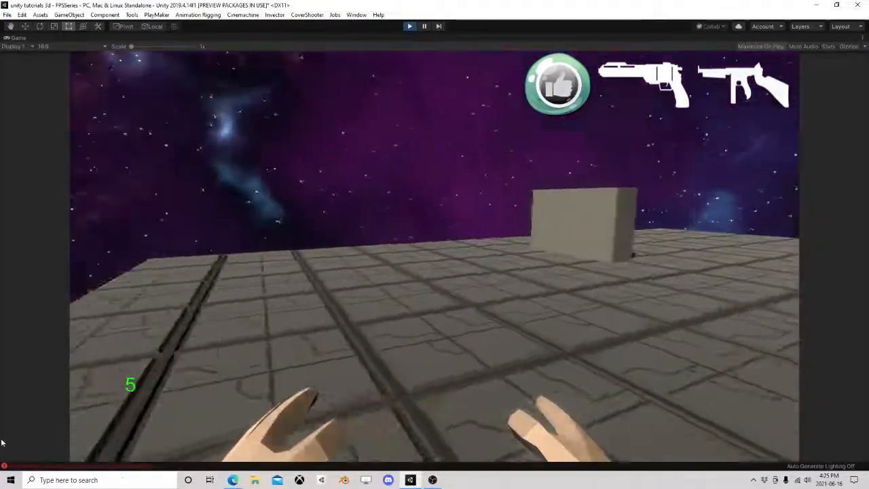
pyautogui.press('2')
pyautogui.press('1')
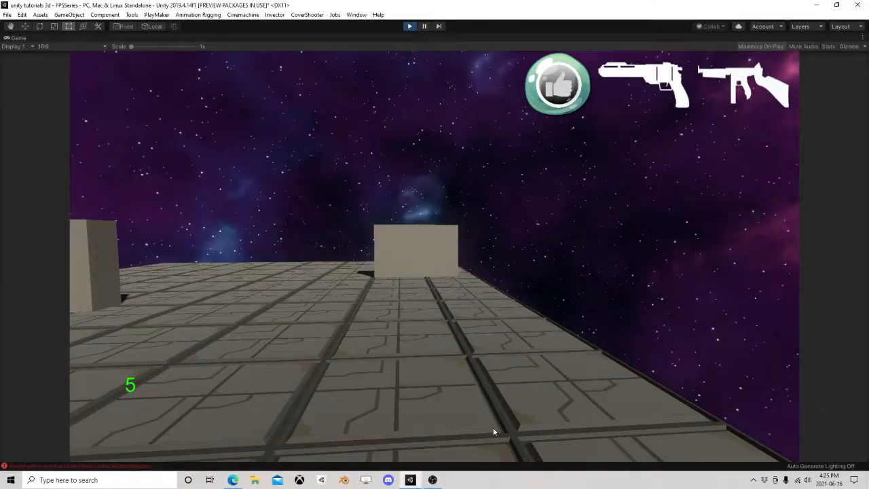
pyautogui.click(495, 432)
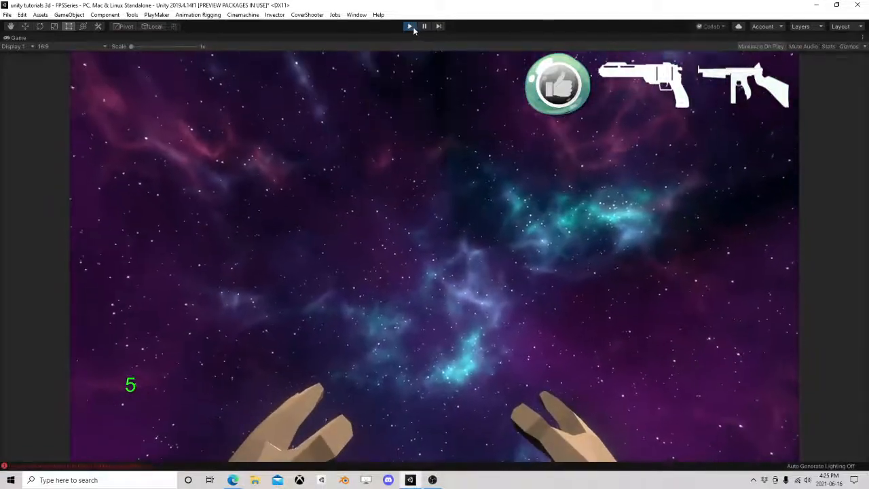
pyautogui.click(410, 25)
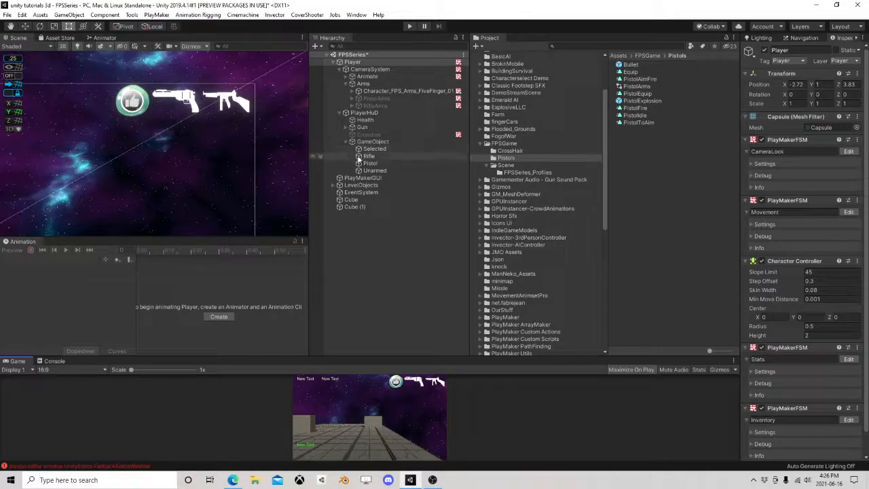
# Step: Collapse the HUD icons' GameObject, inspect Character_FPS_Arms_FiveFinger_01 and its Character_VR_Arms_01 mesh, and collapse the Arms group
pyautogui.click(347, 141)
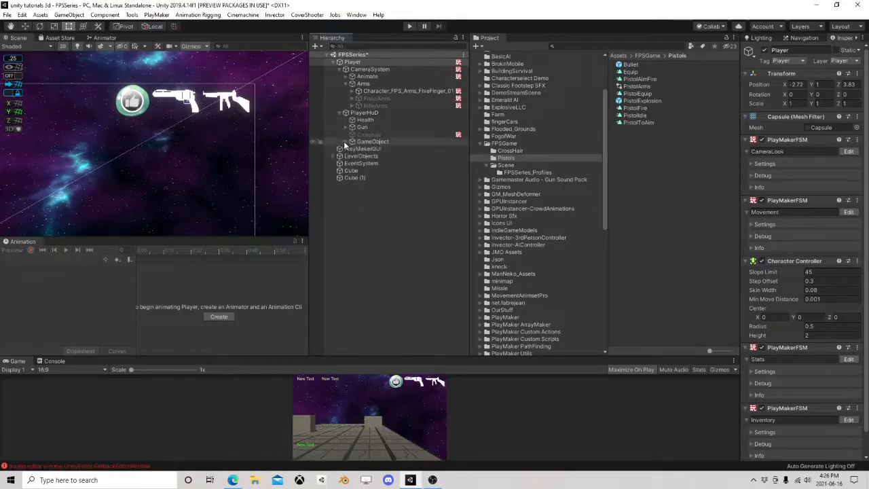
pyautogui.click(353, 63)
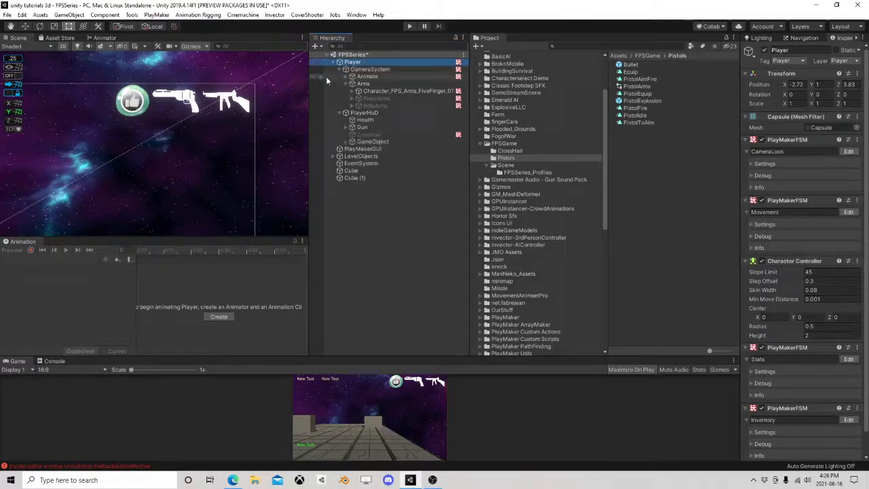
pyautogui.click(379, 91)
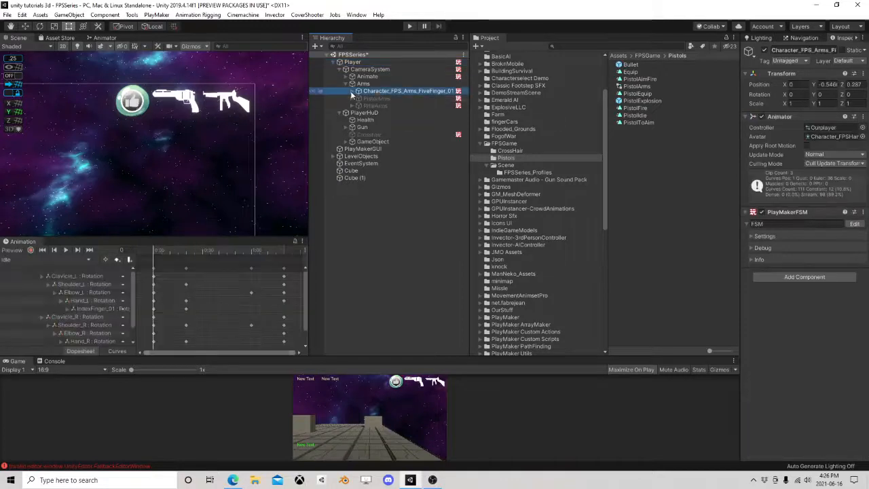
pyautogui.click(359, 91)
pyautogui.click(385, 99)
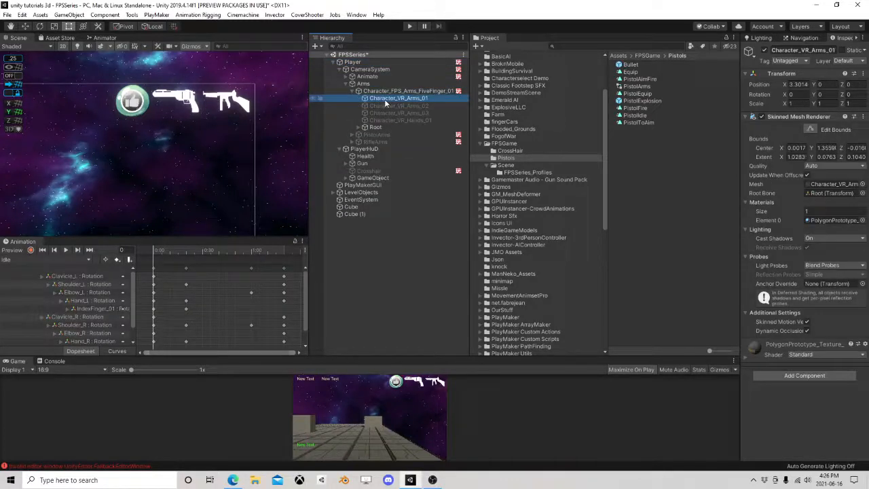
pyautogui.click(352, 91)
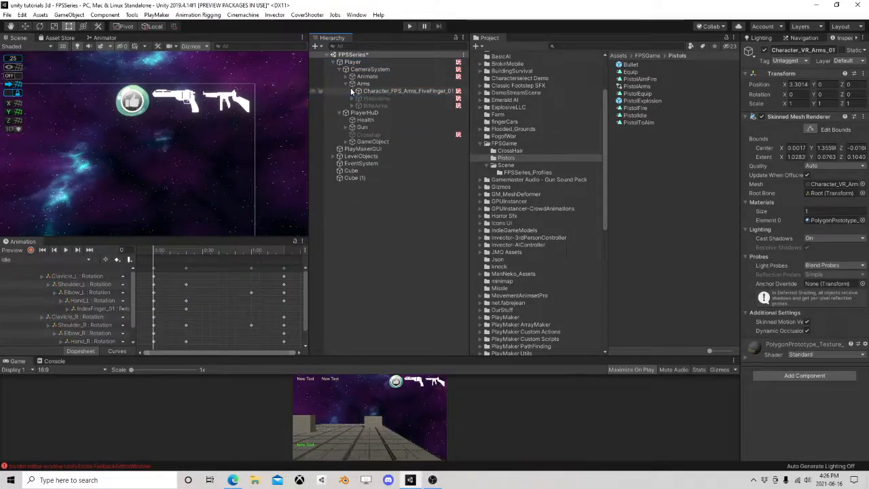
pyautogui.click(345, 84)
# Step: In the PistolArms animator controller, adjust the PistolEquip to PistolIdle transition so it blends at the end of the PistolEquip clip
pyautogui.click(105, 38)
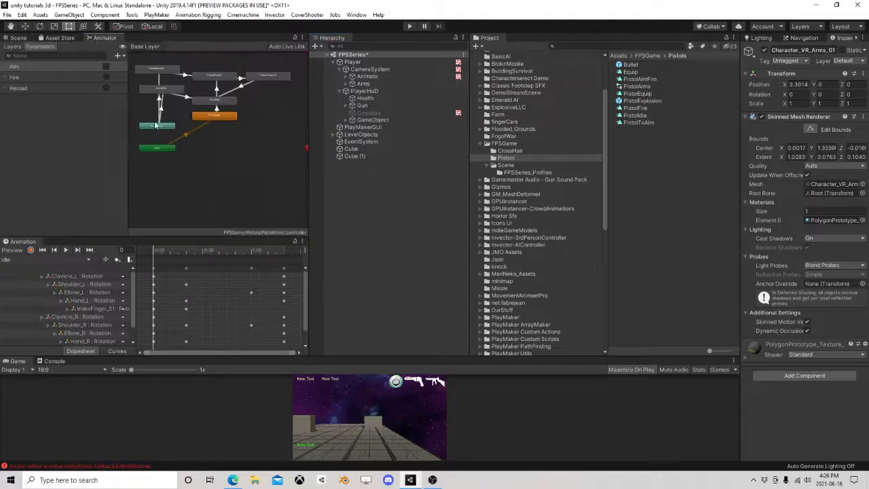
pyautogui.scroll(5, 206, 119)
pyautogui.moveTo(235, 173); pyautogui.dragTo(252, 193)
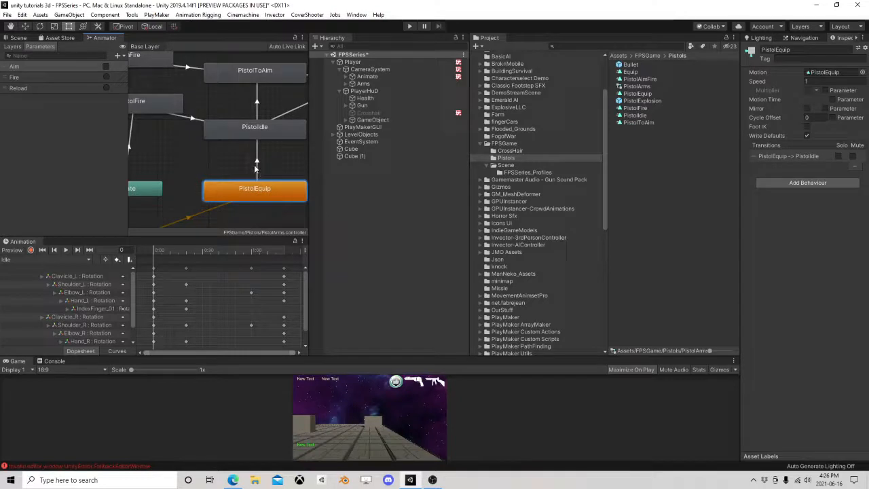
pyautogui.click(258, 168)
pyautogui.moveTo(847, 162)
pyautogui.mouseDown()
pyautogui.moveTo(816, 159)
pyautogui.moveTo(842, 160)
pyautogui.moveTo(833, 170)
pyautogui.mouseUp()
pyautogui.moveTo(807, 215); pyautogui.dragTo(854, 212)
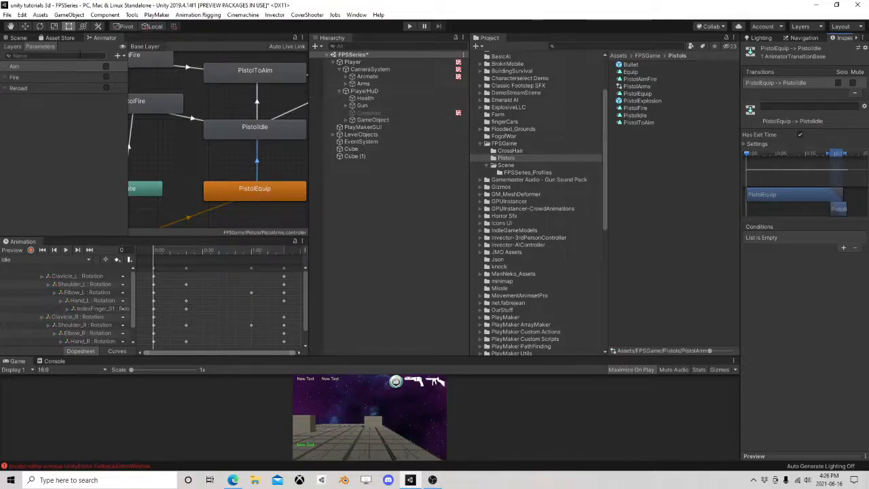
# Step: In the animator of Character_FPS_Arms_FiveFinger_01, retime the Equip to Idle transition so Idle starts after the first Equip cycle
pyautogui.click(347, 83)
pyautogui.click(379, 90)
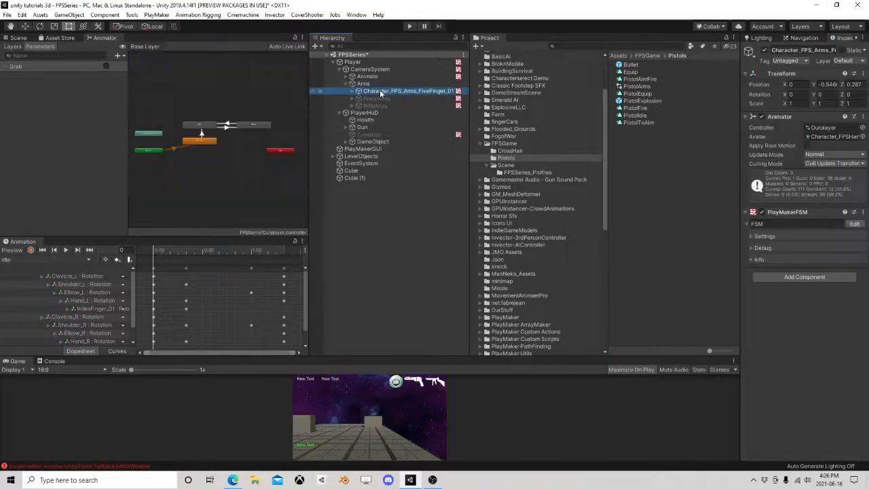
pyautogui.scroll(3, 220, 143)
pyautogui.click(208, 143)
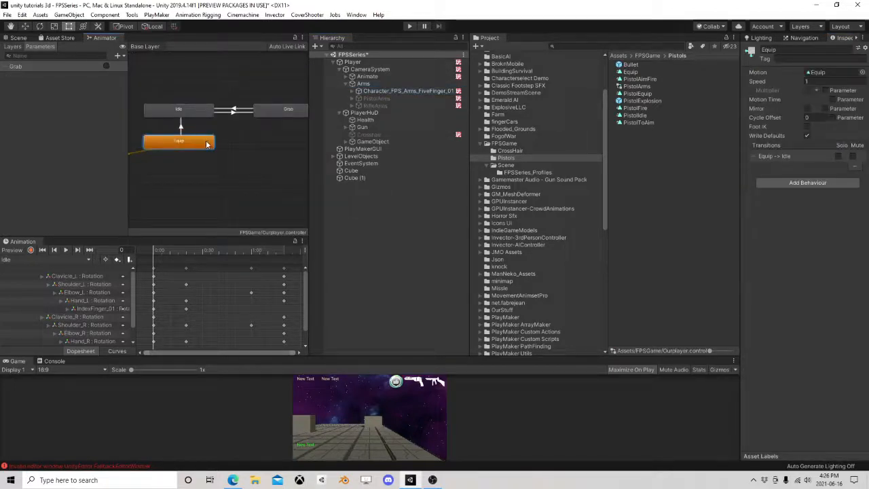
pyautogui.moveTo(203, 162); pyautogui.dragTo(244, 173, button='middle')
pyautogui.scroll(1, 244, 171)
pyautogui.click(225, 143)
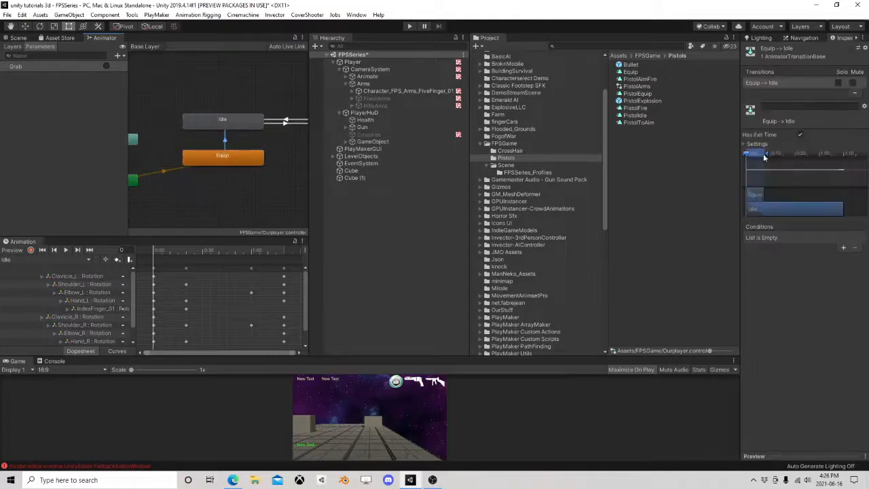
pyautogui.moveTo(764, 157); pyautogui.dragTo(782, 157)
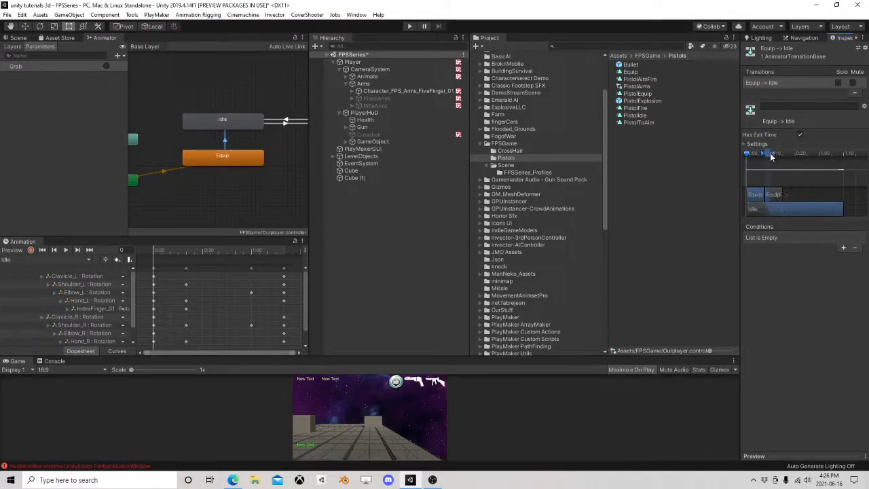
pyautogui.moveTo(769, 197); pyautogui.dragTo(787, 198)
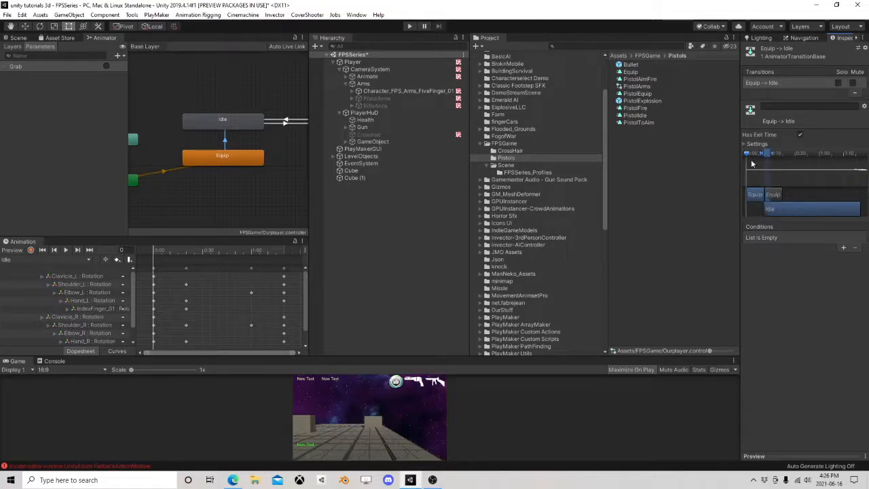
# Step: Return to the Scene view and save the FPSSeries scene
pyautogui.click(18, 38)
pyautogui.click(6, 15)
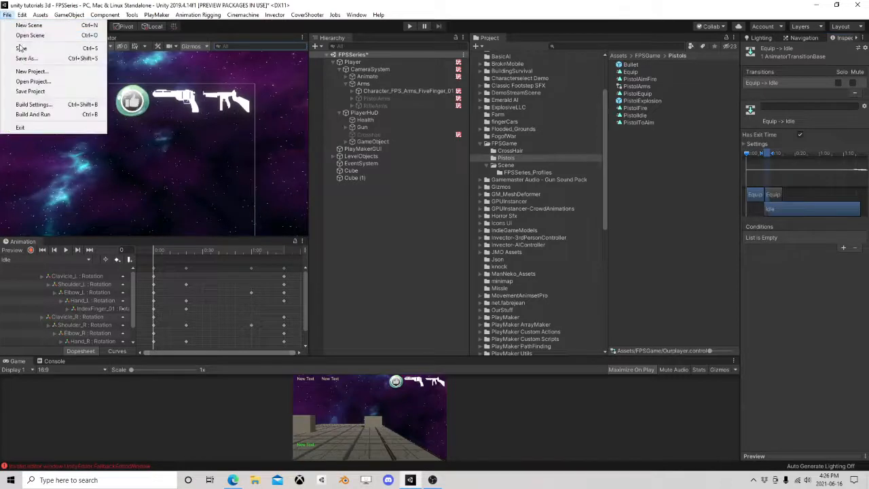
pyautogui.click(22, 46)
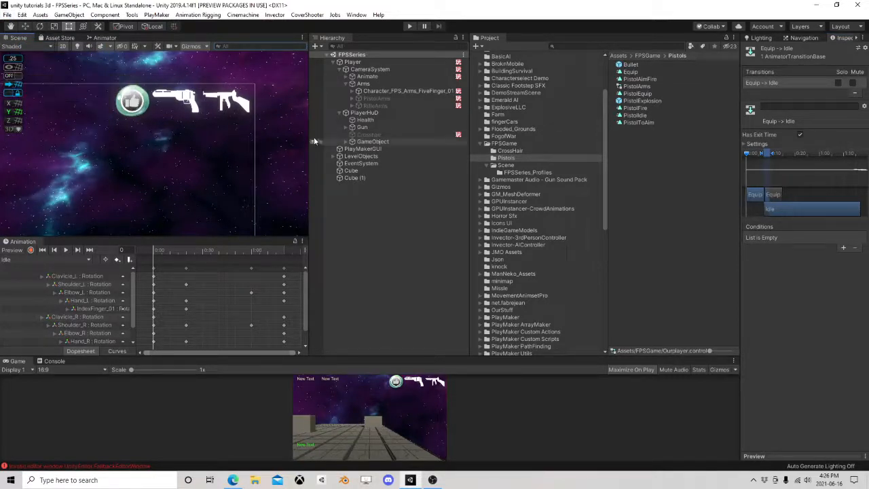
# Step: Enlarge the Scene view by shrinking the Animation panel, and switch it from 2D to 3D
pyautogui.scroll(-1, 244, 166)
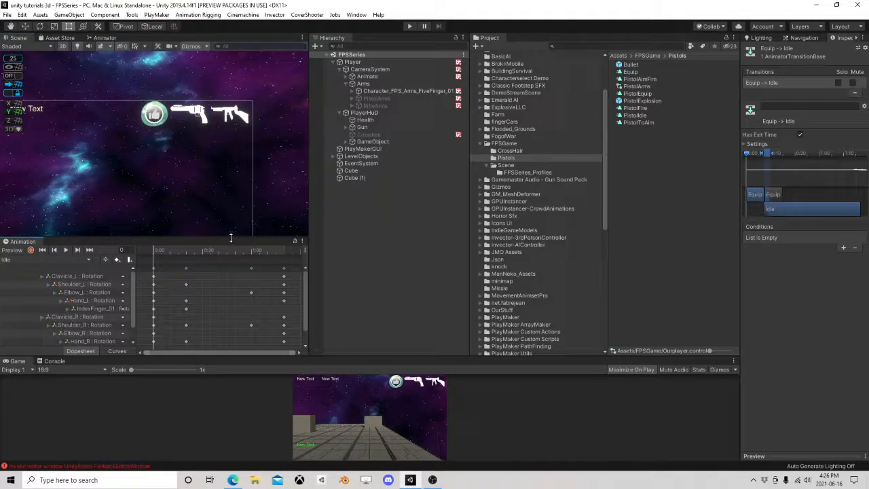
pyautogui.moveTo(230, 238); pyautogui.dragTo(250, 324)
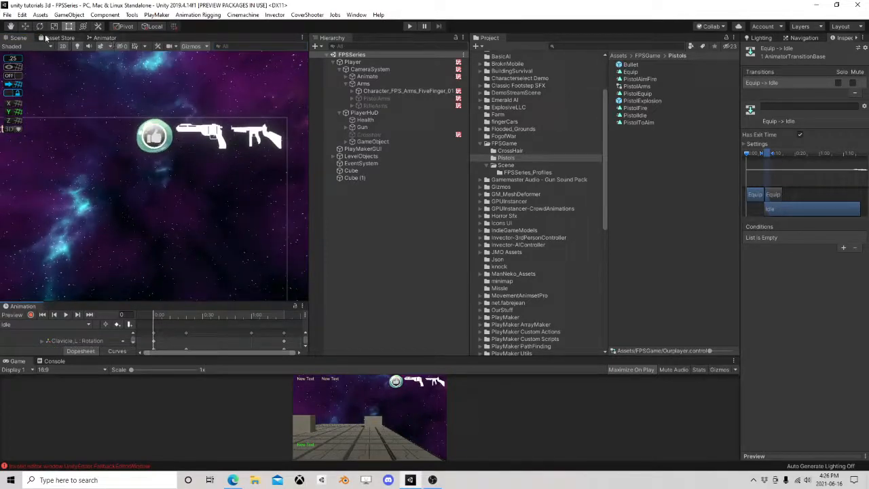
pyautogui.moveTo(266, 171); pyautogui.dragTo(251, 124, button='middle')
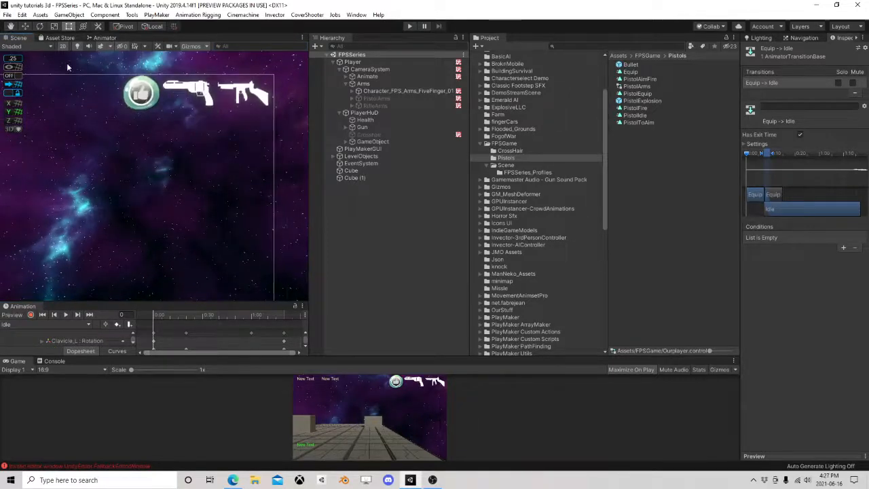
pyautogui.click(63, 46)
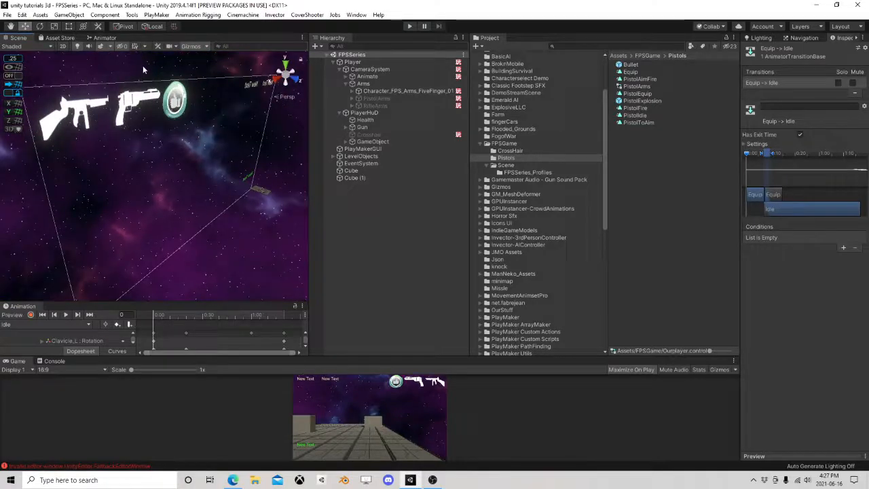
# Step: Frame the Player in the Scene view and collapse its hierarchy
pyautogui.doubleClick(362, 63)
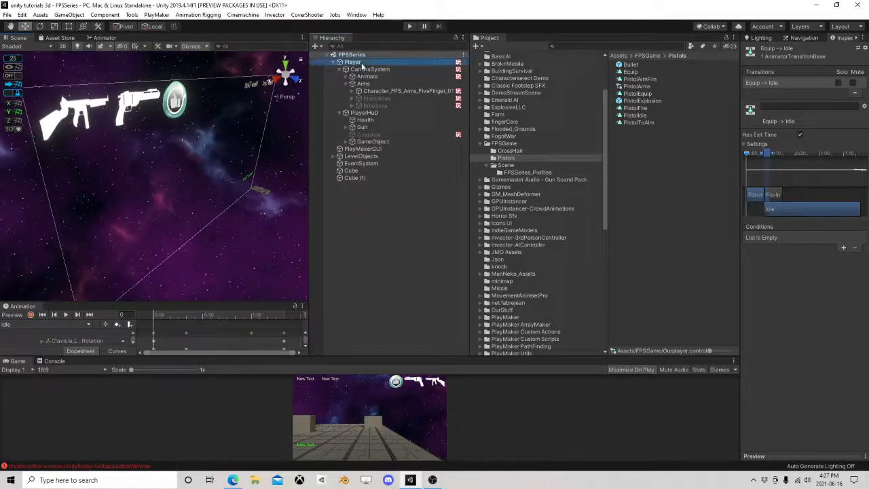
pyautogui.click(334, 62)
pyautogui.moveTo(216, 94); pyautogui.dragTo(246, 151, button='right')
pyautogui.scroll(2, 155, 131)
pyautogui.scroll(4, 197, 137)
pyautogui.scroll(3, 247, 151)
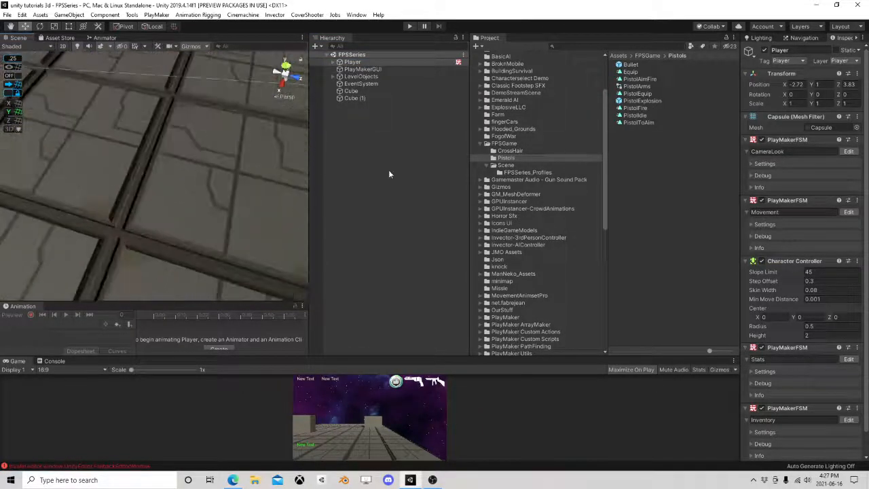
# Step: Collapse the FPSGame project folder and open the Prefabs folder of PolygonParticleFX
pyautogui.click(480, 143)
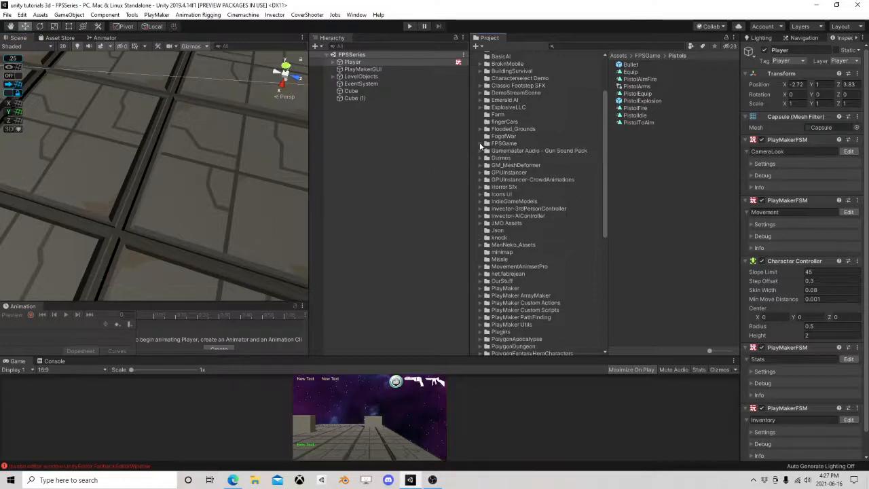
pyautogui.scroll(-5, 512, 245)
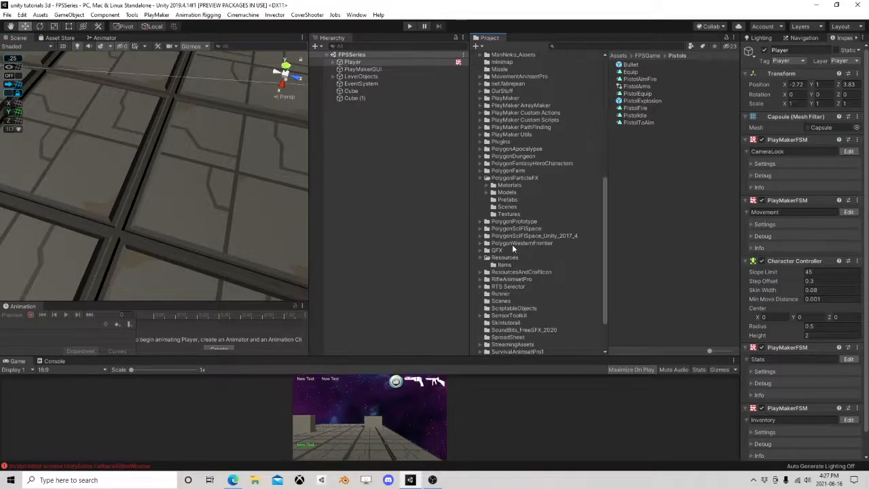
pyautogui.click(508, 200)
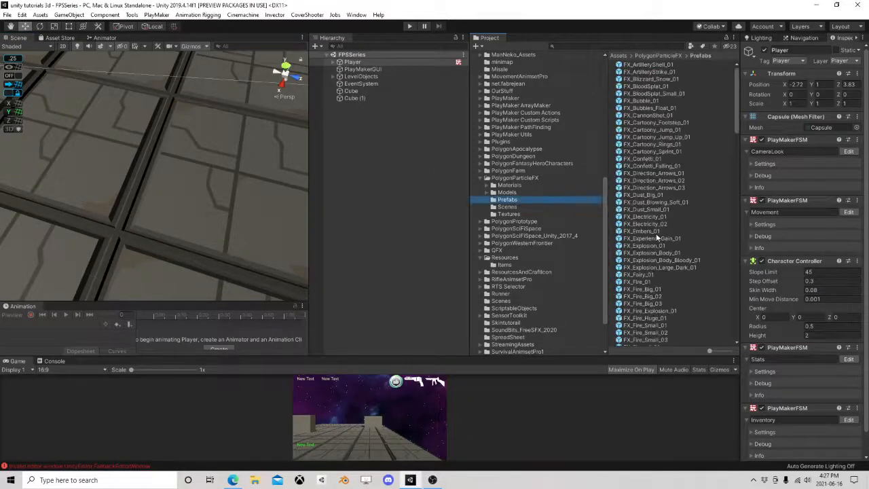
# Step: Place the FX_Pickup_Ammo_01 prefab on the level floor in the Scene view
pyautogui.scroll(-10, 702, 252)
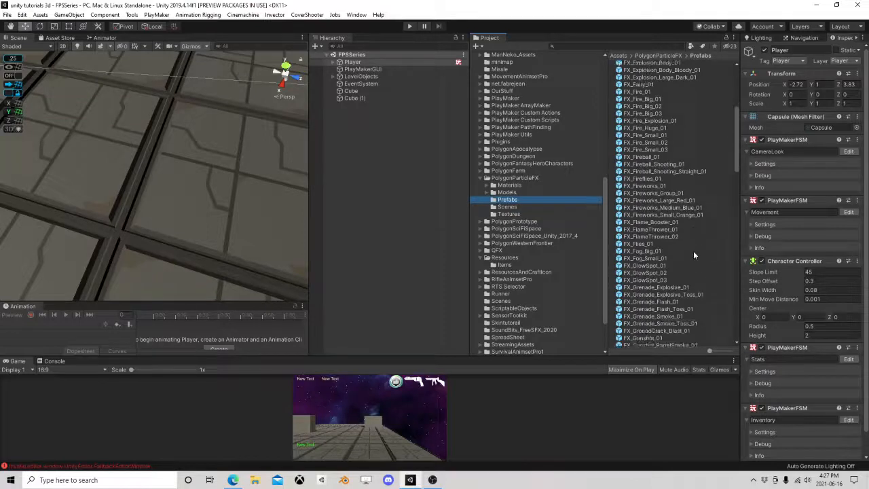
pyautogui.scroll(-6, 694, 253)
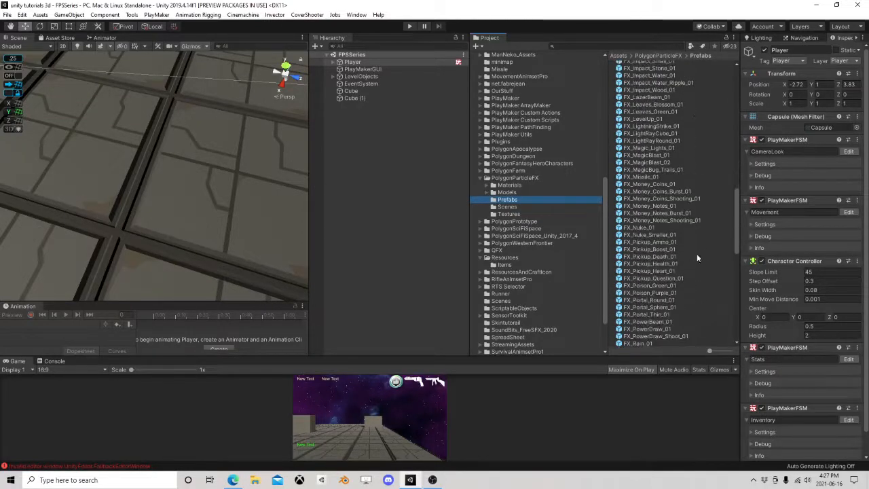
pyautogui.scroll(-4, 694, 240)
pyautogui.click(664, 197)
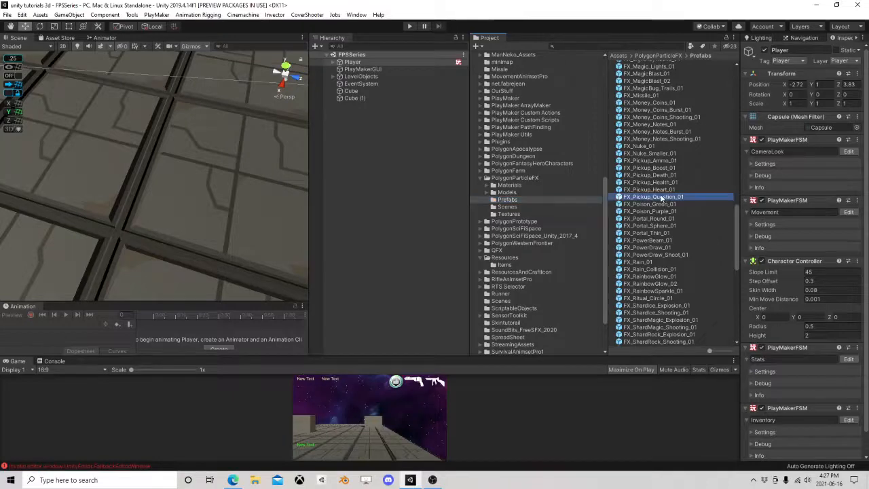
pyautogui.moveTo(663, 162); pyautogui.dragTo(255, 122)
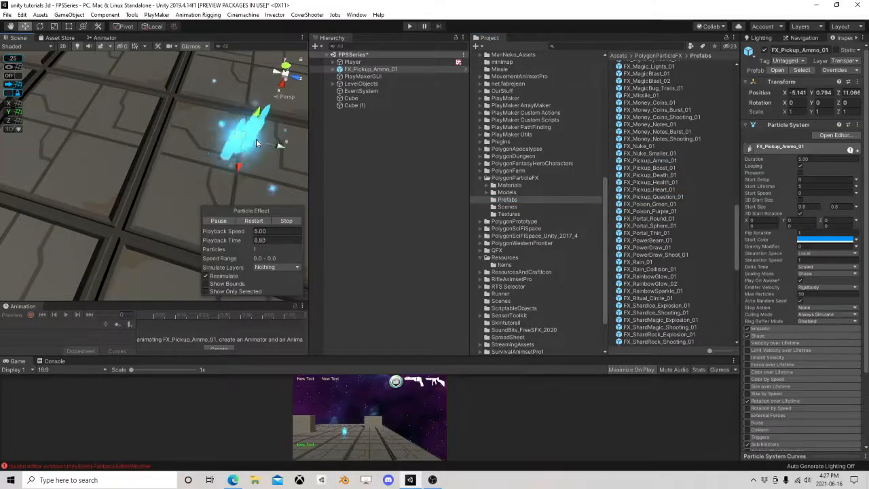
pyautogui.moveTo(131, 172); pyautogui.dragTo(327, 150, button='right')
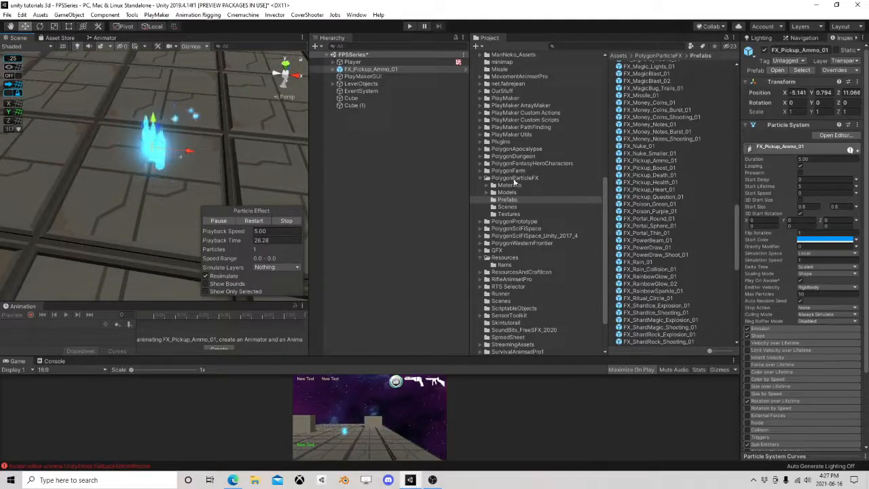
# Step: Completely unpack the FX_Pickup_Ammo_01 instance and rename it PickUpPistol Ammo
pyautogui.scroll(-3, 837, 251)
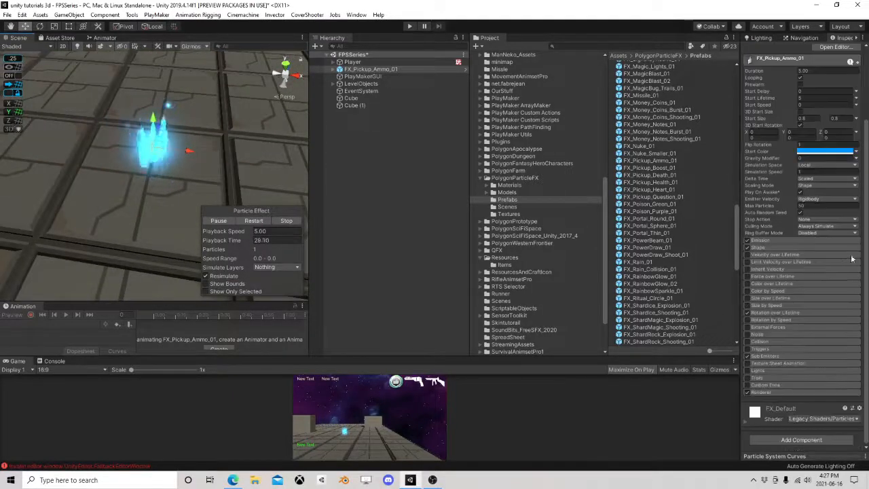
pyautogui.rightClick(391, 70)
pyautogui.click(448, 174)
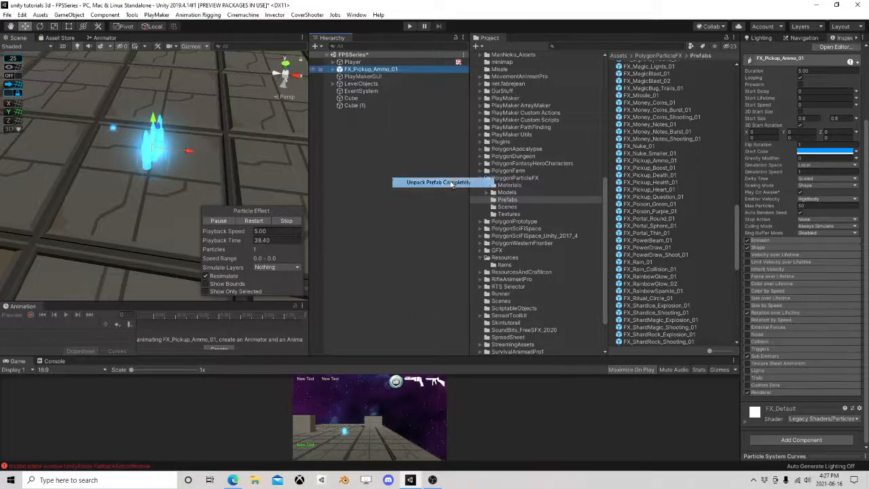
pyautogui.click(368, 70)
pyautogui.write('Pi')
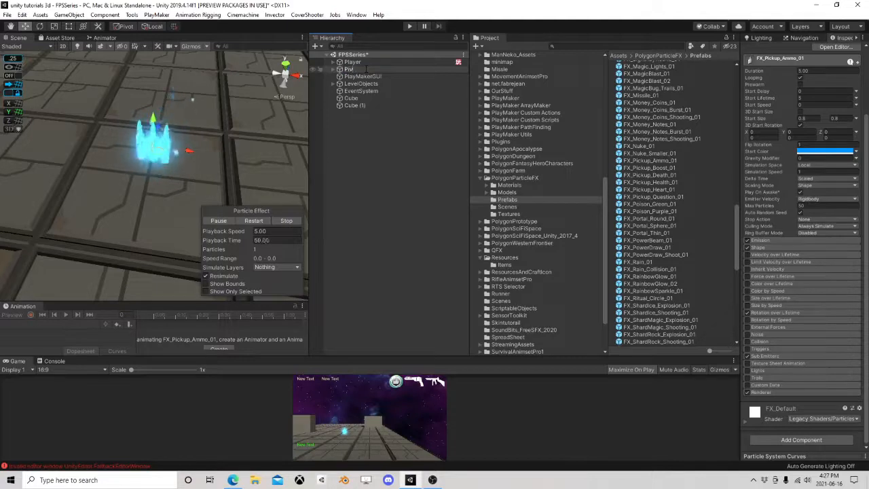
pyautogui.write('ckUpPistol Amm')
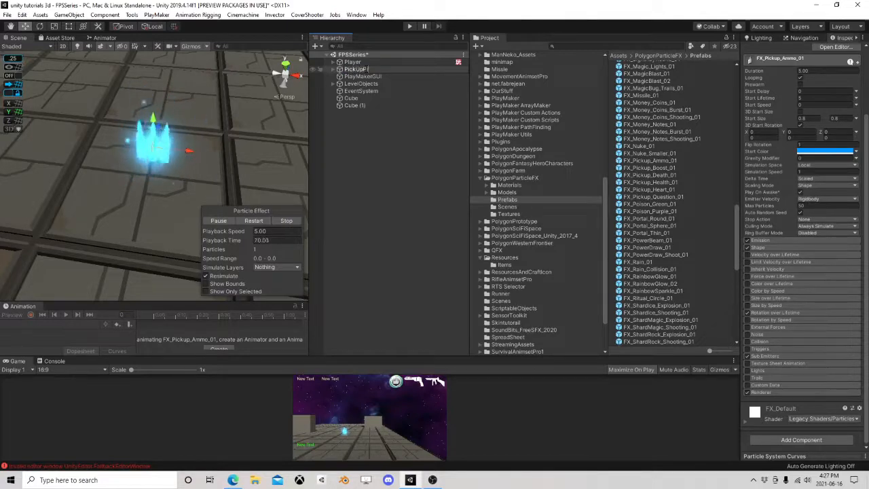
pyautogui.write('o')
pyautogui.press('Return')
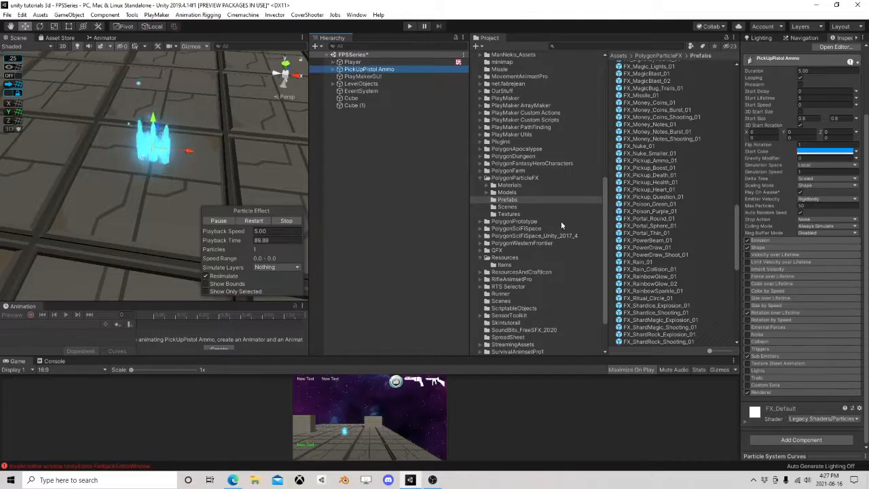
# Step: Add a Sphere Collider to PickUpPistol Ammo and set it as a trigger
pyautogui.rightClick(365, 70)
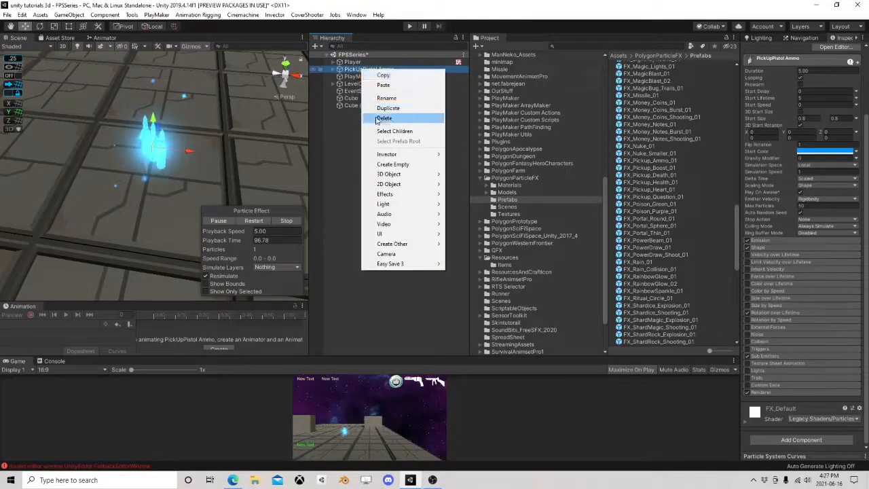
pyautogui.click(352, 144)
pyautogui.click(793, 440)
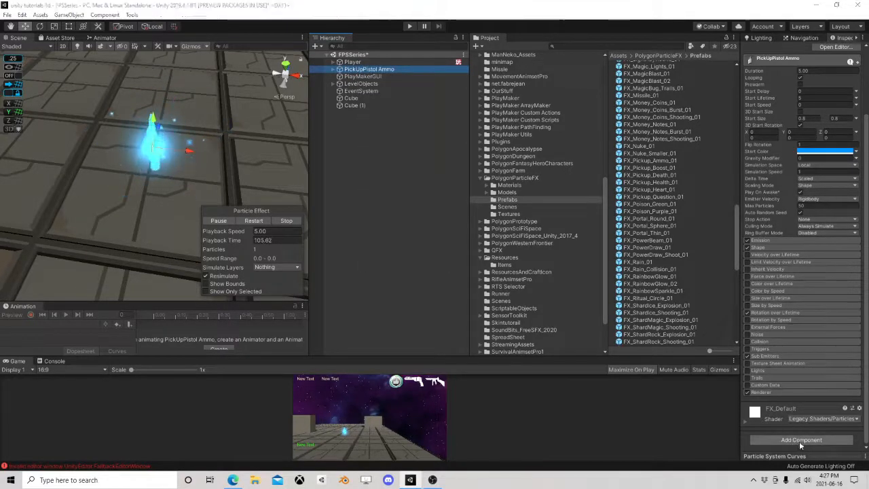
pyautogui.write('spri')
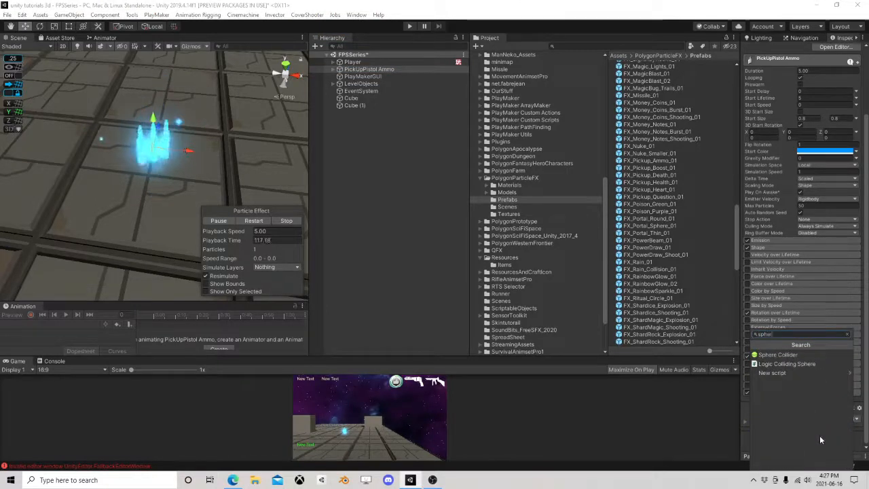
pyautogui.click(808, 356)
pyautogui.click(808, 358)
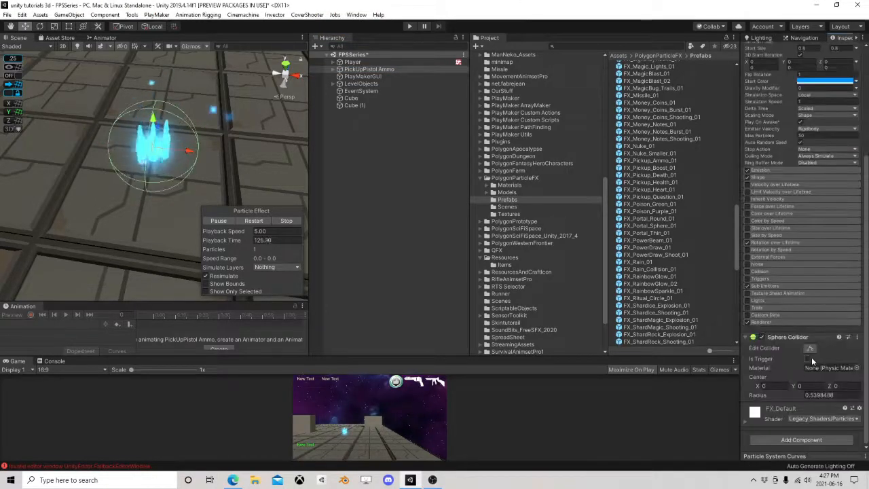
# Step: Add a PlayMakerFSM component to PickUpPistol Ammo
pyautogui.keyDown('alt'); pyautogui.moveTo(224, 170); pyautogui.dragTo(156, 102); pyautogui.keyUp('alt')
pyautogui.scroll(-3, 157, 102)
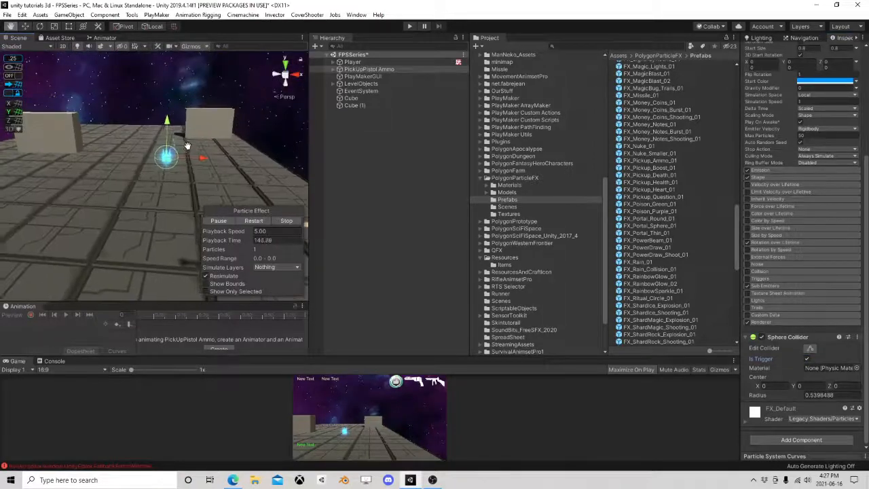
pyautogui.moveTo(187, 155); pyautogui.dragTo(150, 110, button='middle')
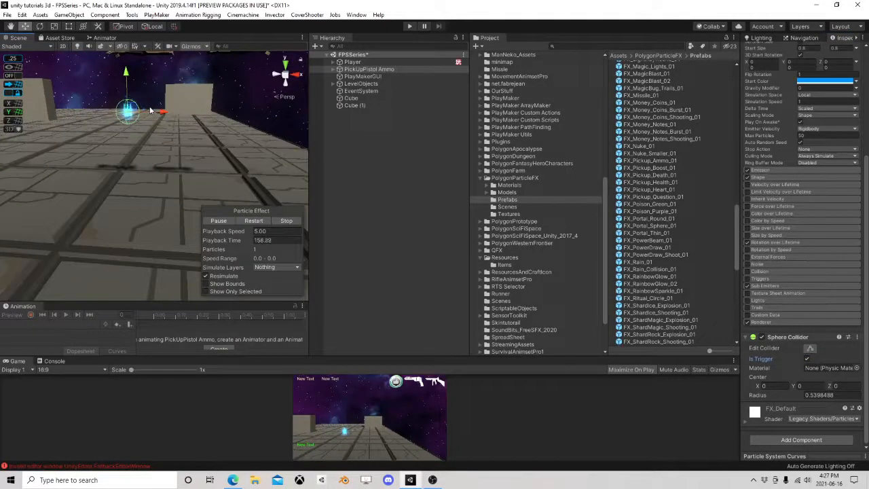
pyautogui.moveTo(168, 98); pyautogui.dragTo(175, 214, button='middle')
pyautogui.keyDown('alt'); pyautogui.moveTo(199, 182); pyautogui.dragTo(204, 158); pyautogui.keyUp('alt')
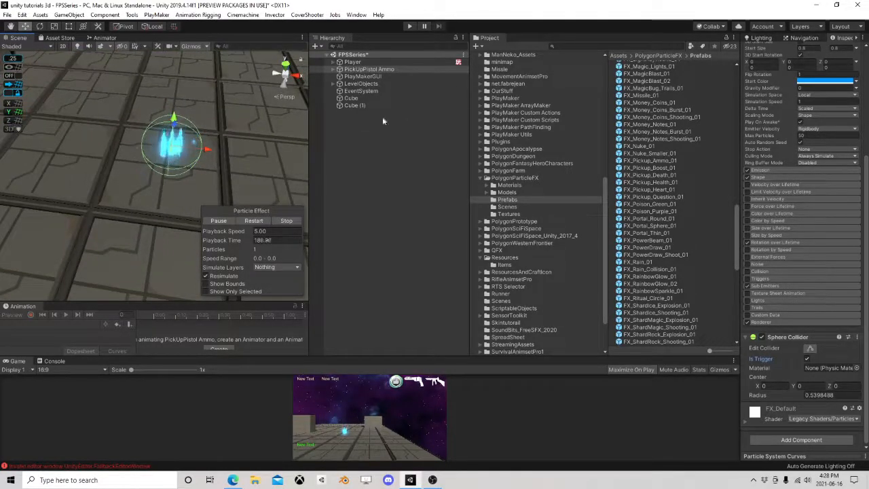
pyautogui.scroll(5, 808, 178)
pyautogui.scroll(-5, 806, 197)
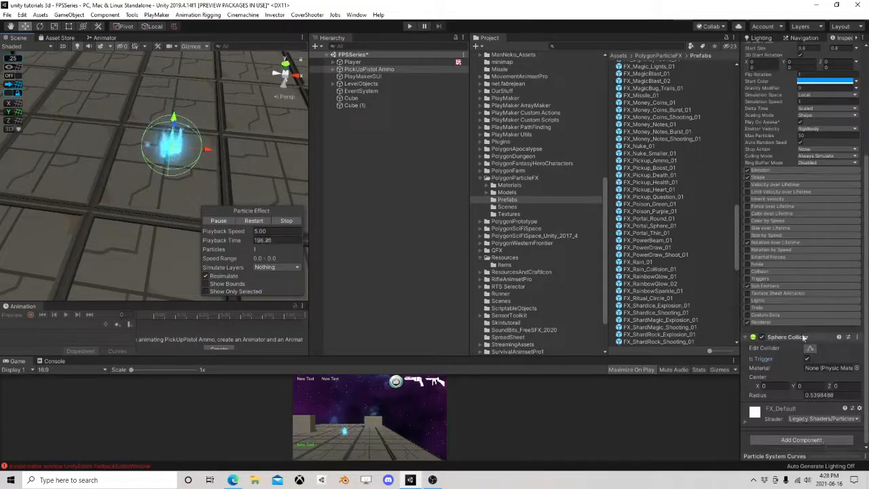
pyautogui.click(823, 443)
pyautogui.write('fsm')
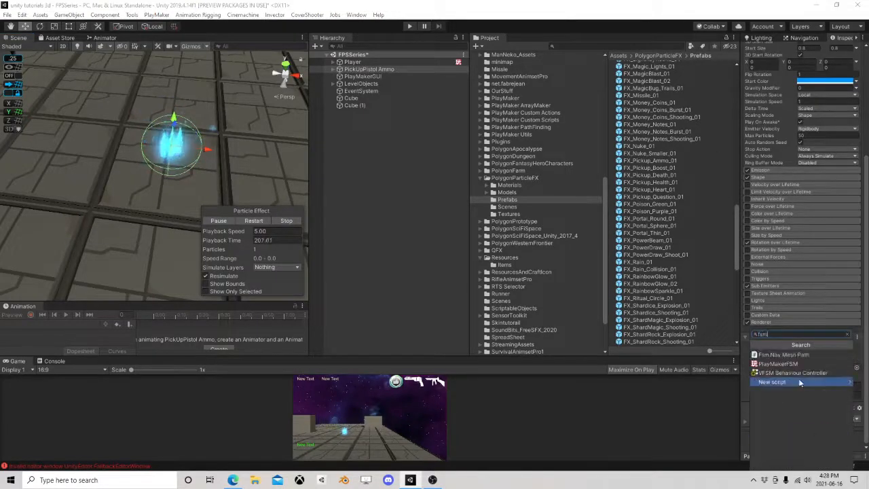
pyautogui.click(783, 365)
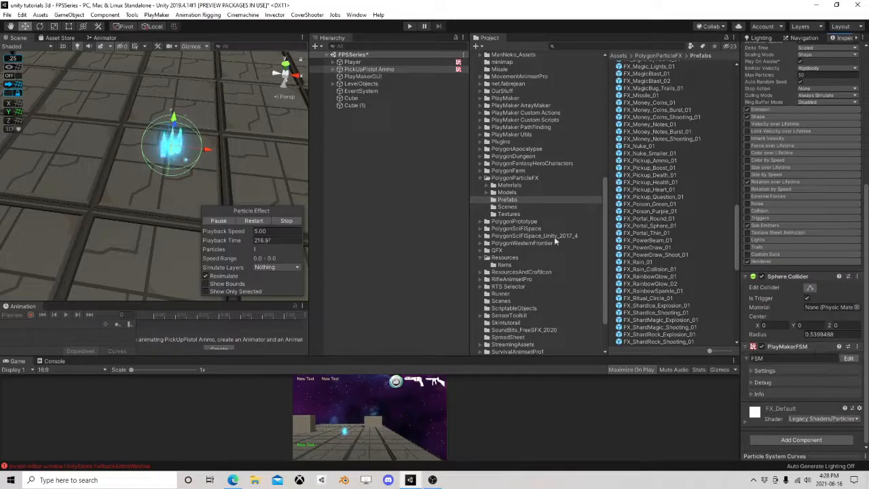
# Step: Expand the Player's hierarchy and open its Inventory FSM for editing
pyautogui.click(352, 62)
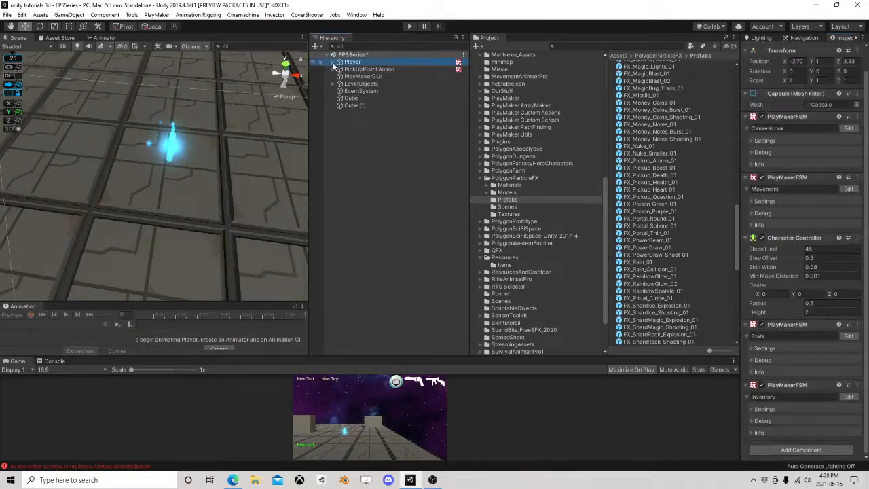
pyautogui.click(339, 63)
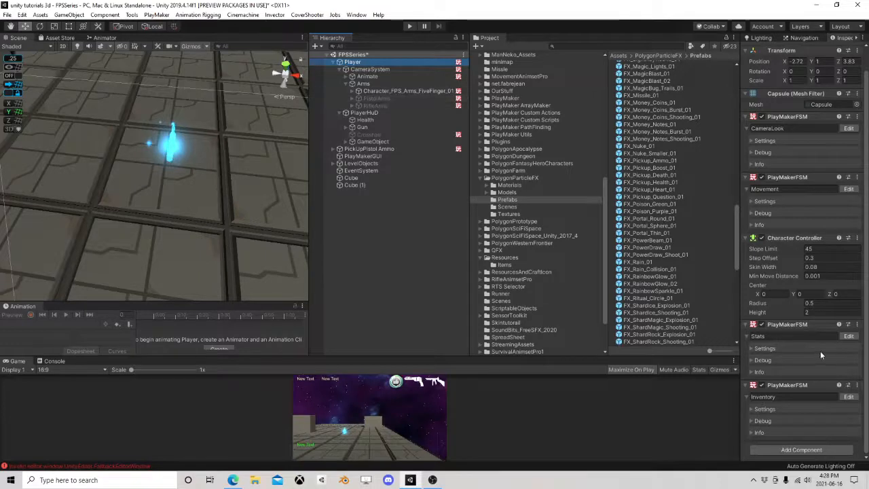
pyautogui.click(849, 396)
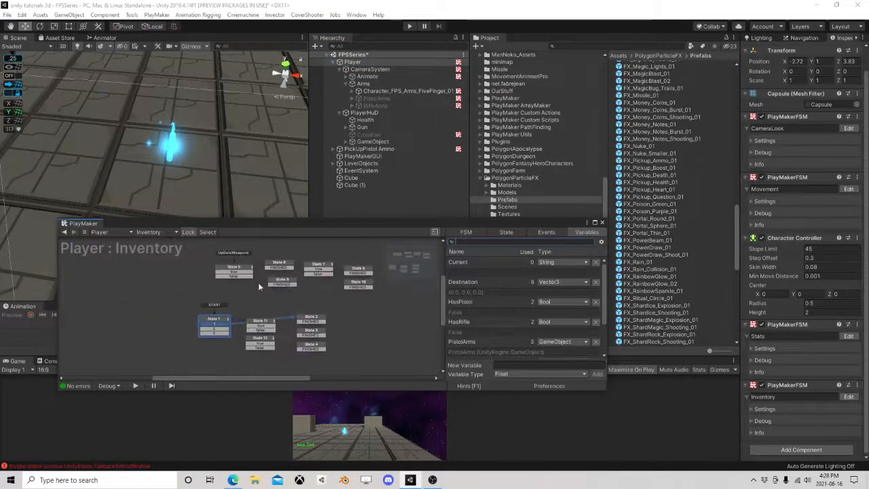
# Step: Set State 5 as the Inventory FSM's start state and reposition the UpDateWeapons group of states
pyautogui.moveTo(205, 258); pyautogui.dragTo(377, 301)
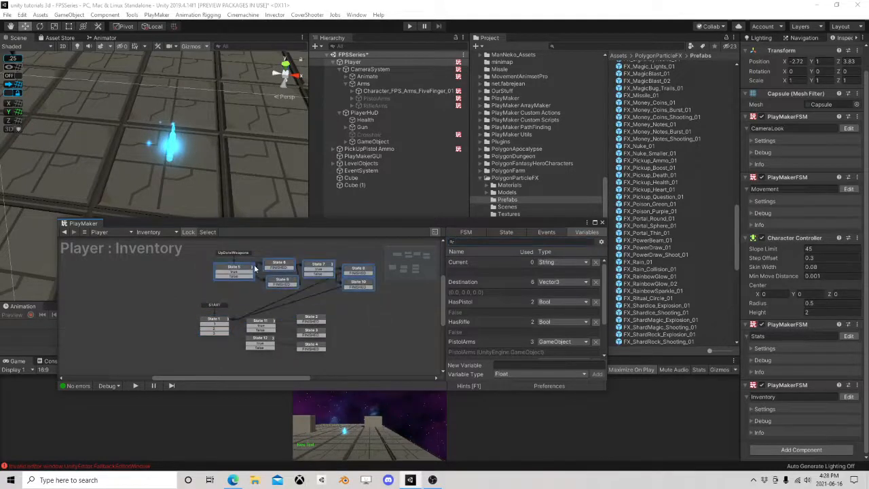
pyautogui.moveTo(244, 269); pyautogui.dragTo(248, 277)
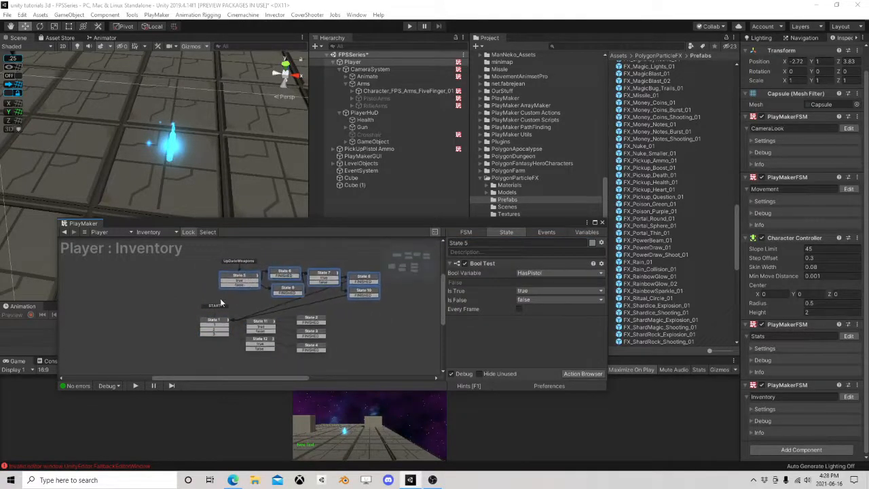
pyautogui.scroll(1, 223, 292)
pyautogui.rightClick(235, 275)
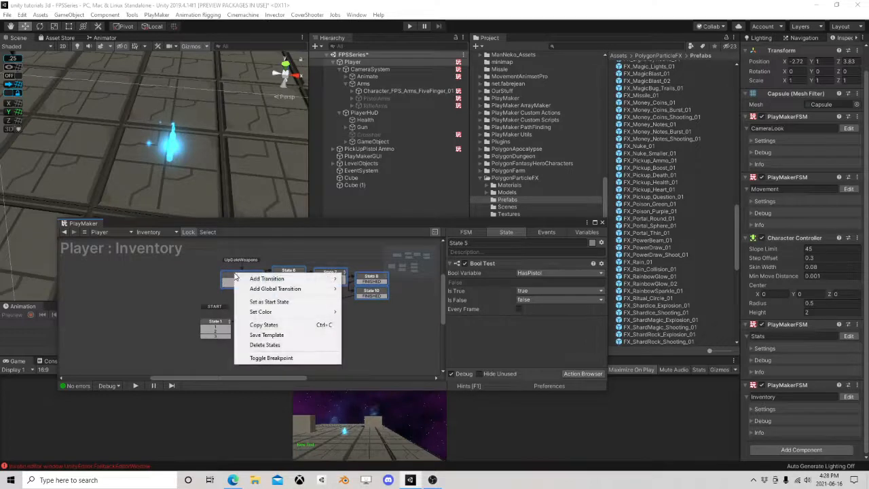
pyautogui.click(268, 301)
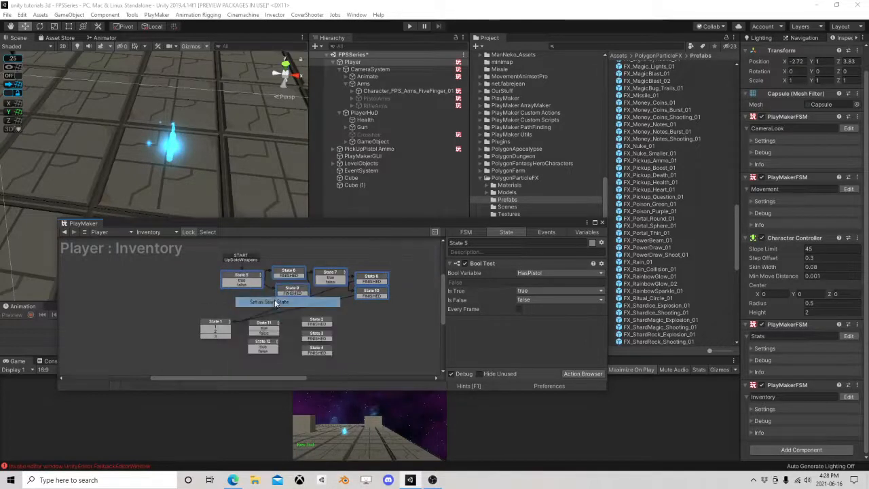
pyautogui.moveTo(250, 276); pyautogui.dragTo(225, 280)
# Step: Add a new state in the empty graph area beside State 5 of the Inventory FSM
pyautogui.moveTo(174, 317); pyautogui.dragTo(244, 313, button='middle')
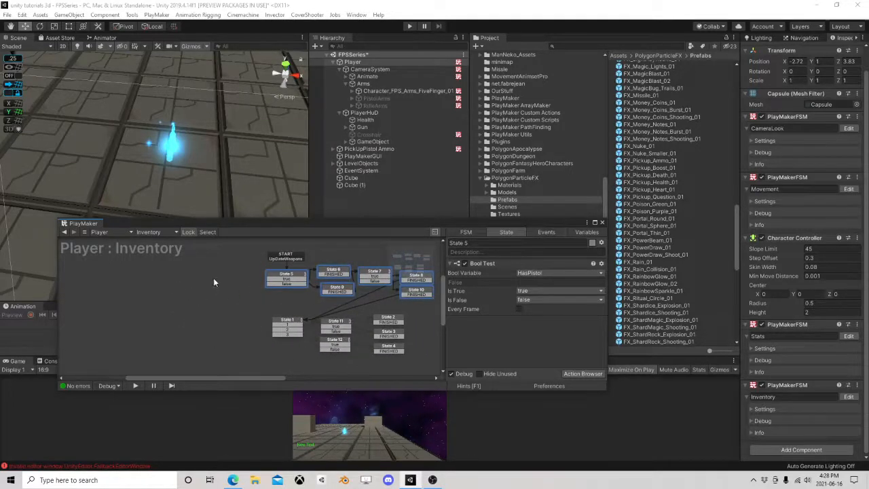
pyautogui.rightClick(192, 278)
pyautogui.click(221, 282)
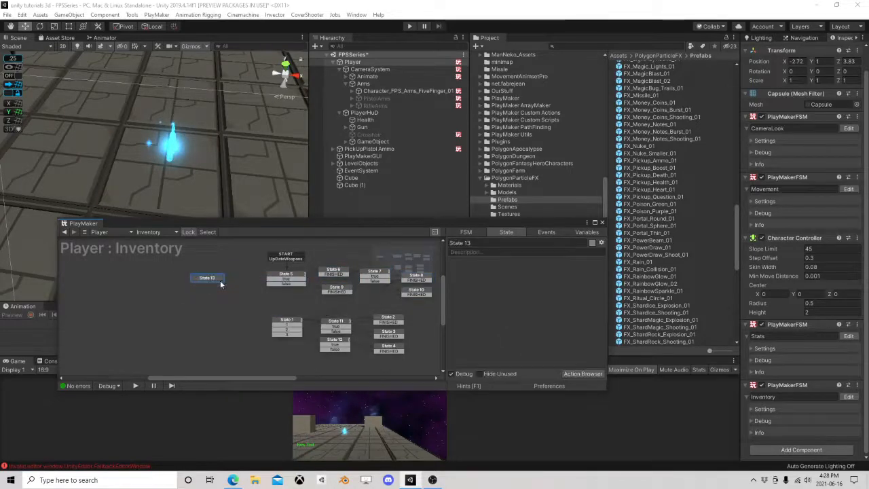
pyautogui.moveTo(205, 277); pyautogui.dragTo(210, 276)
pyautogui.click(288, 279)
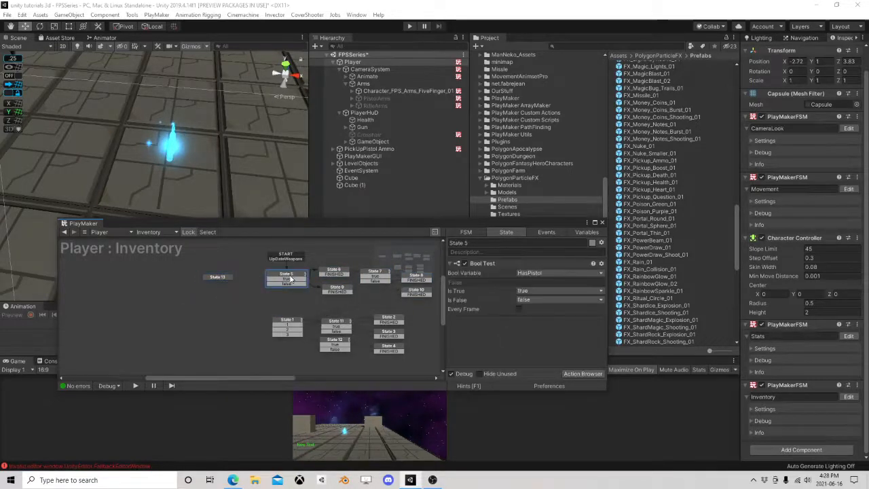
# Step: Create the event Collect PistolAmmo and assign it as a global transition to the new State 13
pyautogui.click(229, 277)
pyautogui.click(547, 234)
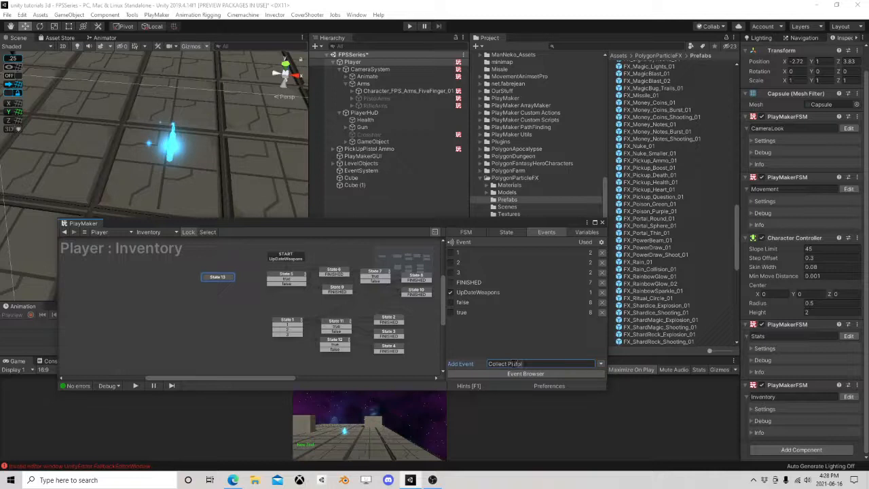
pyautogui.press('Return')
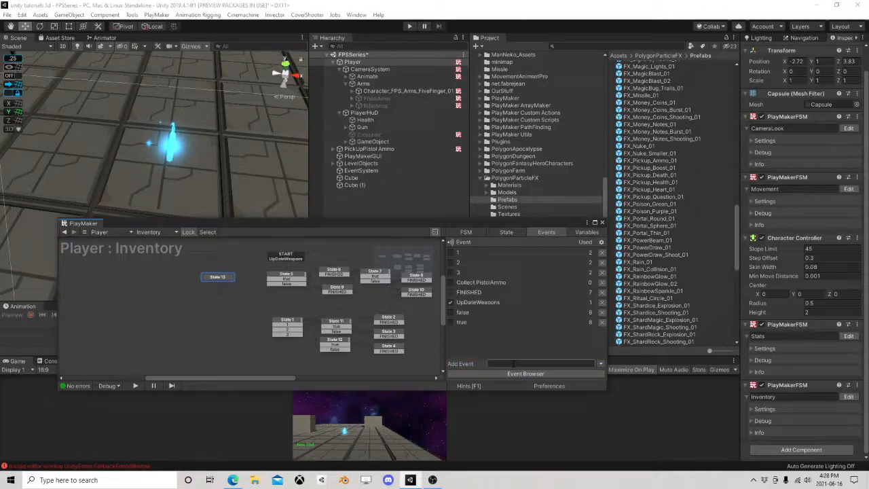
pyautogui.rightClick(218, 280)
pyautogui.moveTo(272, 293)
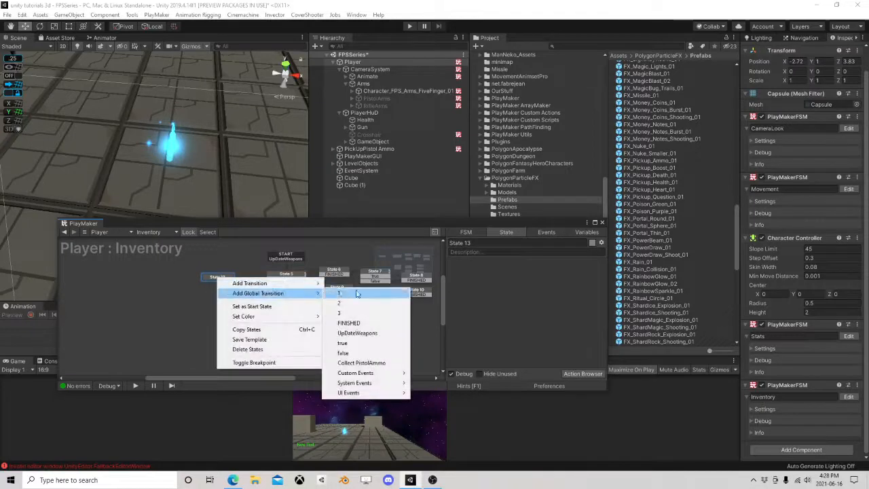
pyautogui.click(362, 363)
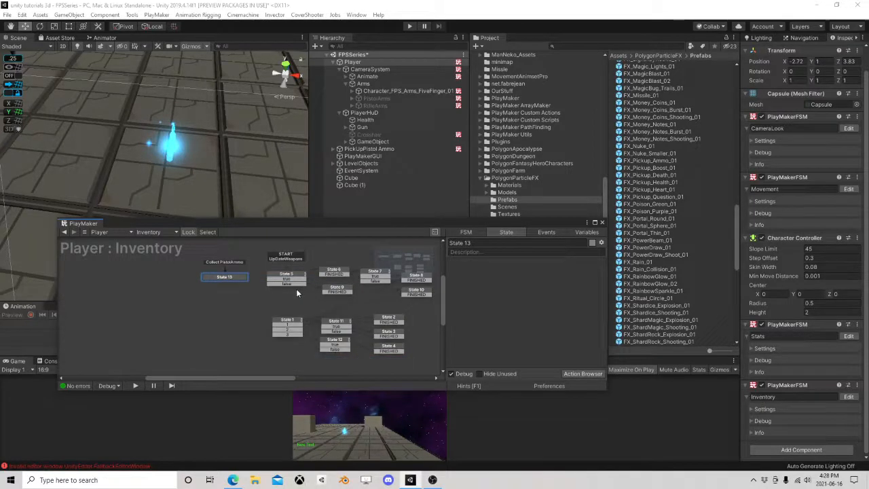
# Step: Add a FINISHED transition to State 13, link it to State 5, and adjust State 13's placement
pyautogui.rightClick(229, 279)
pyautogui.moveTo(269, 286)
pyautogui.click(360, 315)
pyautogui.moveTo(237, 280); pyautogui.dragTo(231, 276)
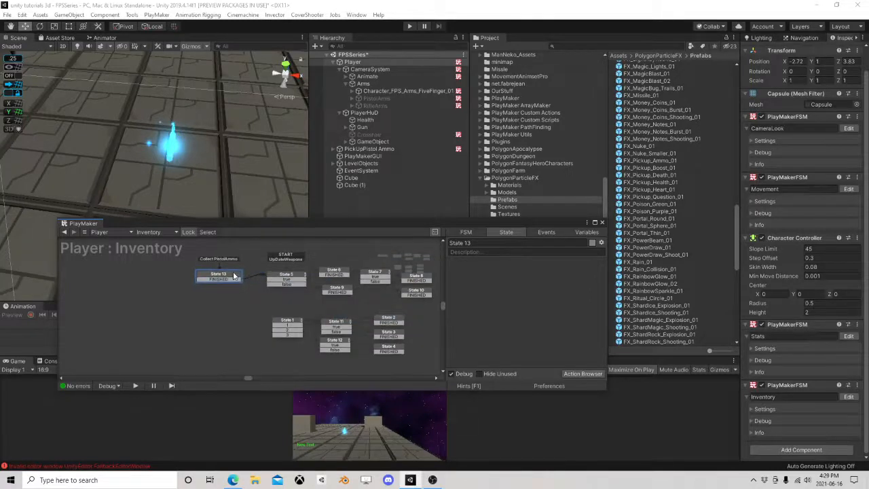
# Step: Add an Add To Fsm Int action to State 13 of the Player's Inventory FSM
pyautogui.moveTo(473, 226); pyautogui.dragTo(495, 188)
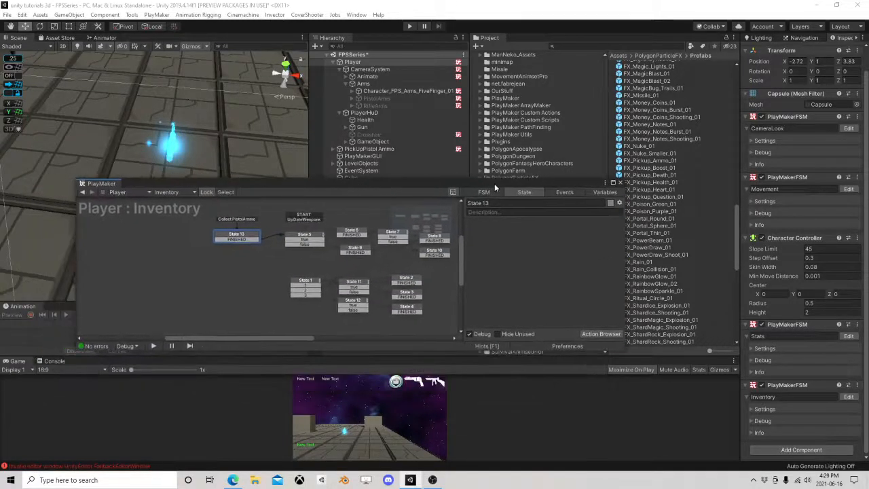
pyautogui.click(609, 333)
pyautogui.write('fsm')
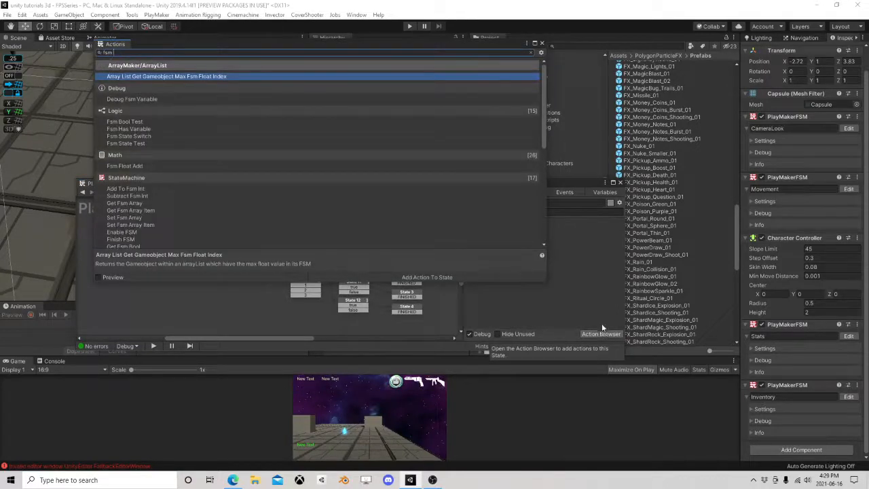
pyautogui.write(' int a')
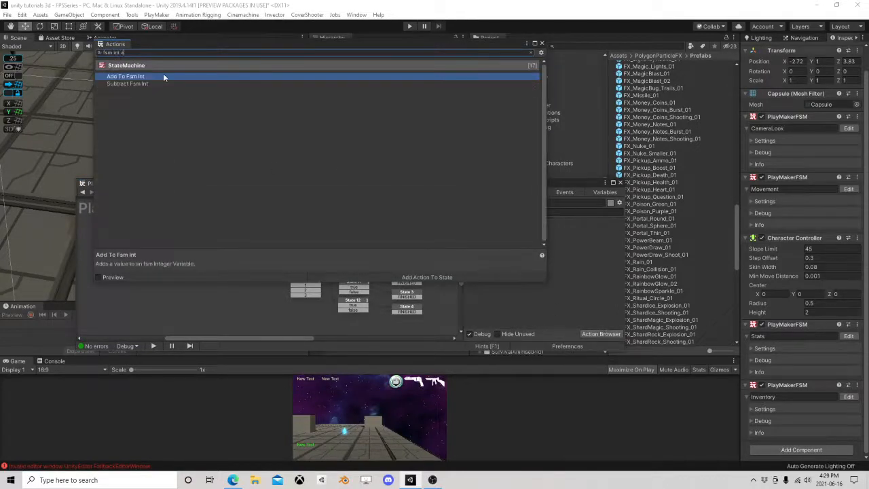
pyautogui.doubleClick(164, 77)
pyautogui.click(542, 43)
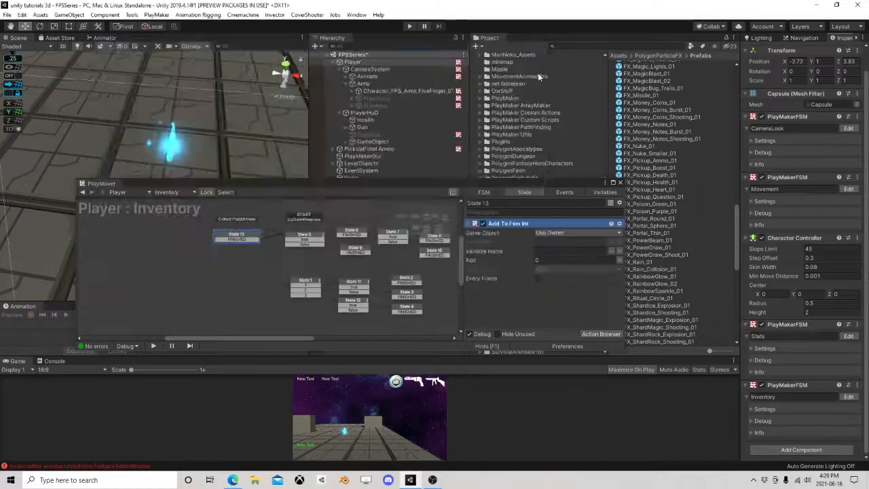
# Step: Point the Add To Fsm Int action at the specified game object PistolArms and its FSM named FSM
pyautogui.click(577, 232)
pyautogui.click(575, 252)
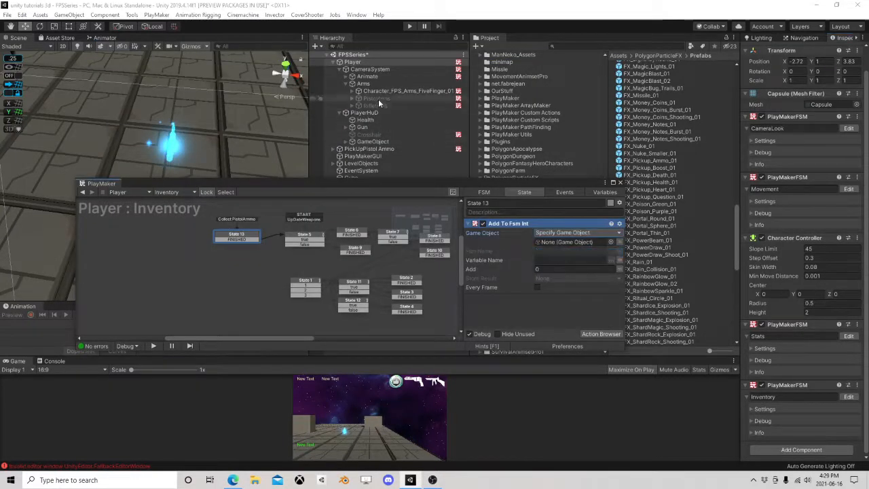
pyautogui.moveTo(378, 99); pyautogui.dragTo(584, 242)
pyautogui.click(616, 251)
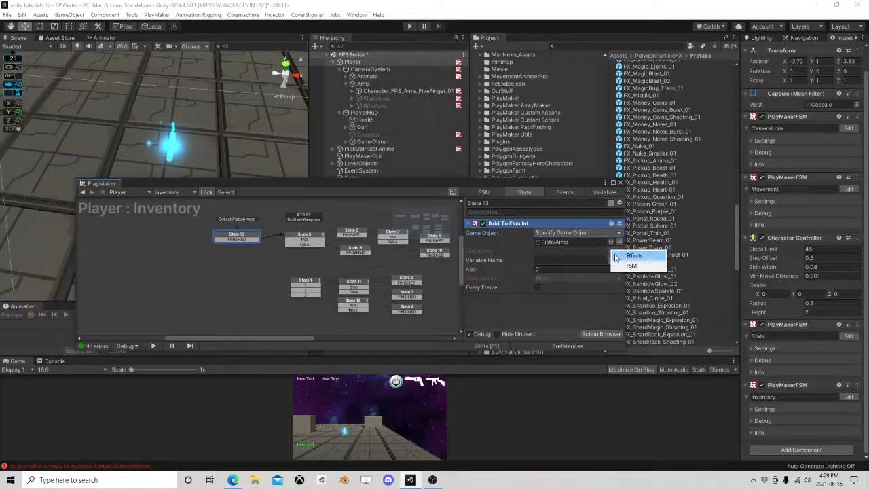
pyautogui.click(631, 265)
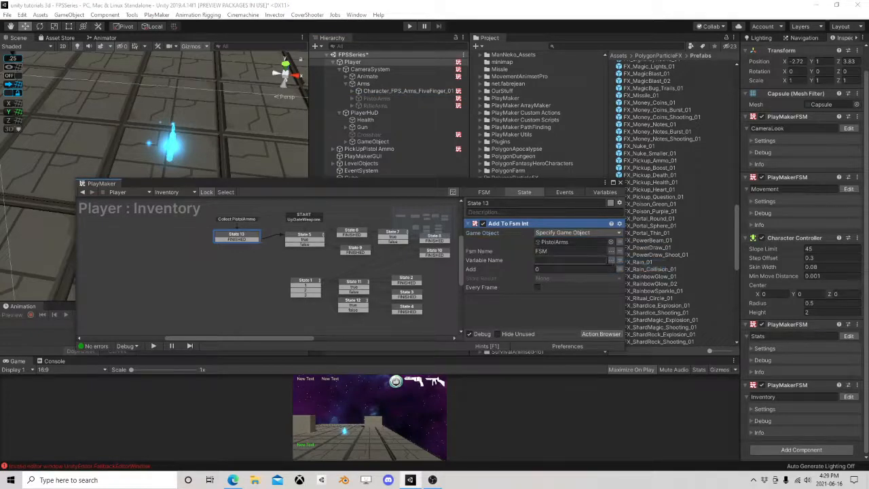
# Step: Set the action to add 50 to the AmmoInventory variable and nudge State 13 slightly closer to State 5
pyautogui.click(618, 261)
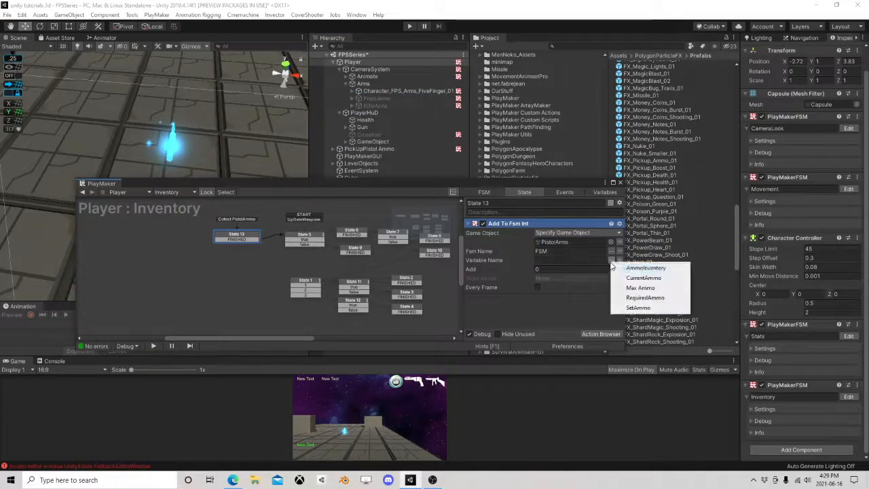
pyautogui.click(648, 268)
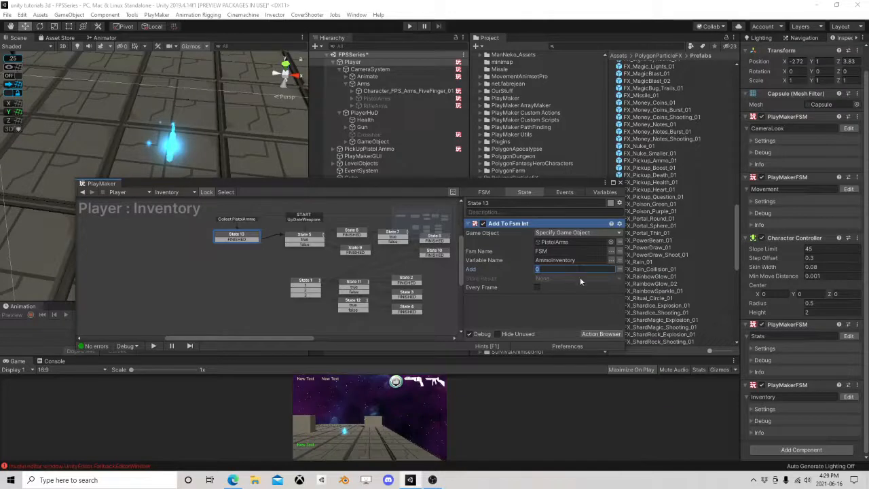
pyautogui.write('50')
pyautogui.moveTo(252, 236); pyautogui.dragTo(259, 235)
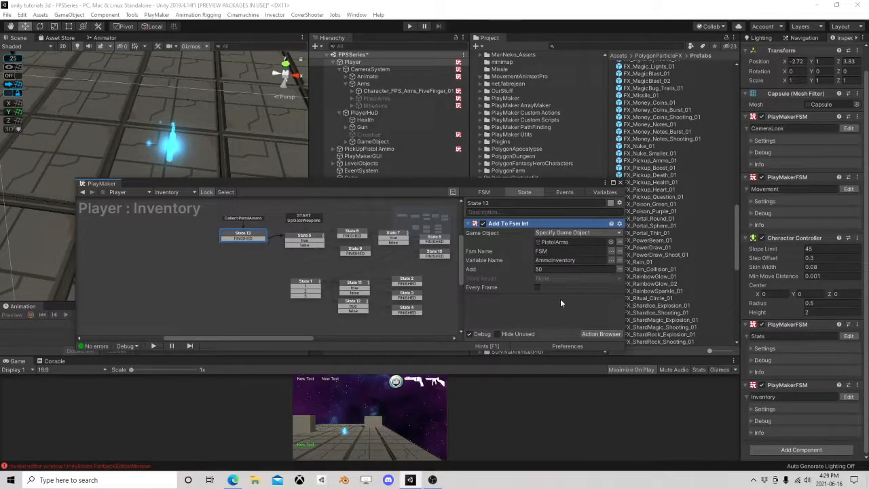
pyautogui.click(601, 334)
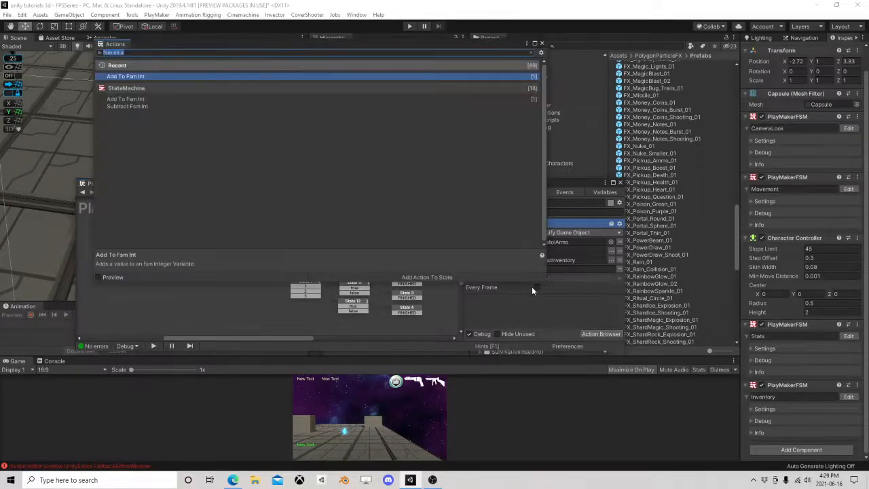
pyautogui.click(542, 44)
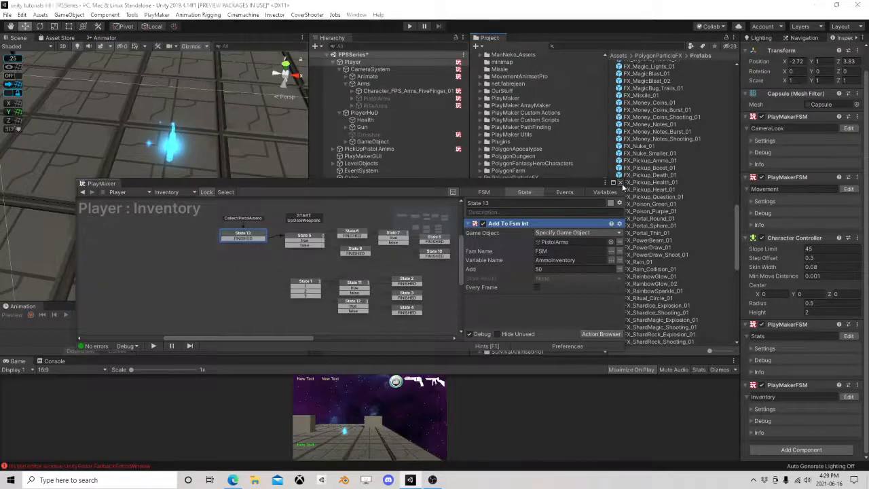
# Step: Collapse the Player hierarchy and open the PickUpPistol Ammo object's FSM for editing
pyautogui.click(620, 182)
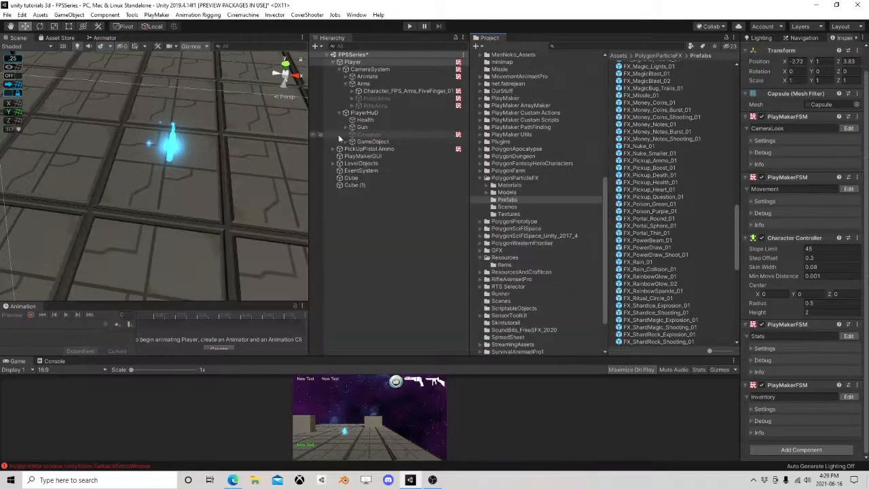
pyautogui.click(340, 62)
pyautogui.click(367, 69)
pyautogui.scroll(-6, 757, 351)
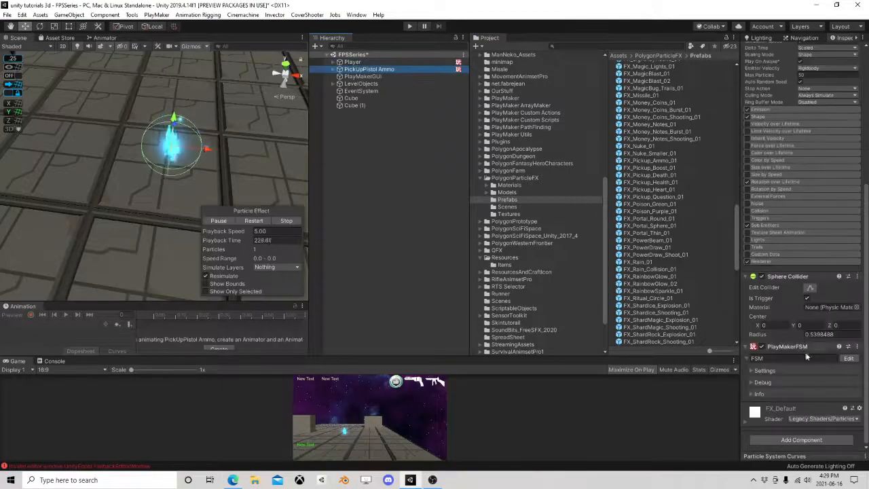
pyautogui.click(850, 359)
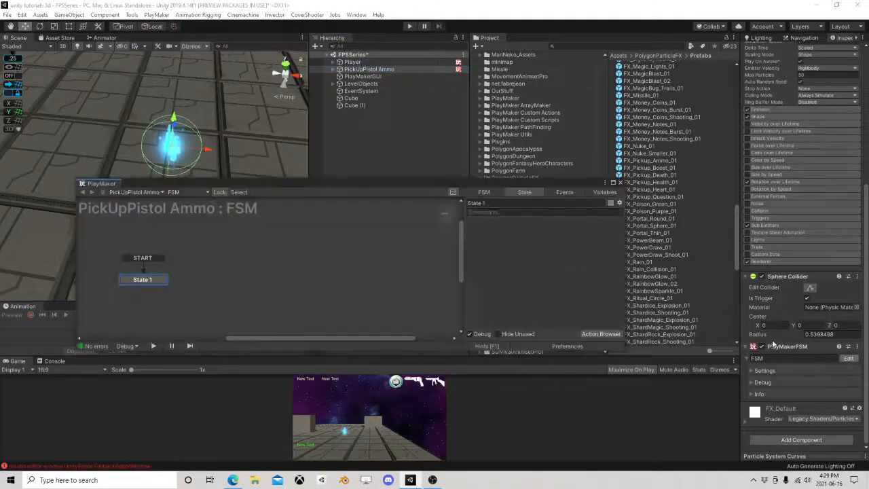
pyautogui.click(592, 334)
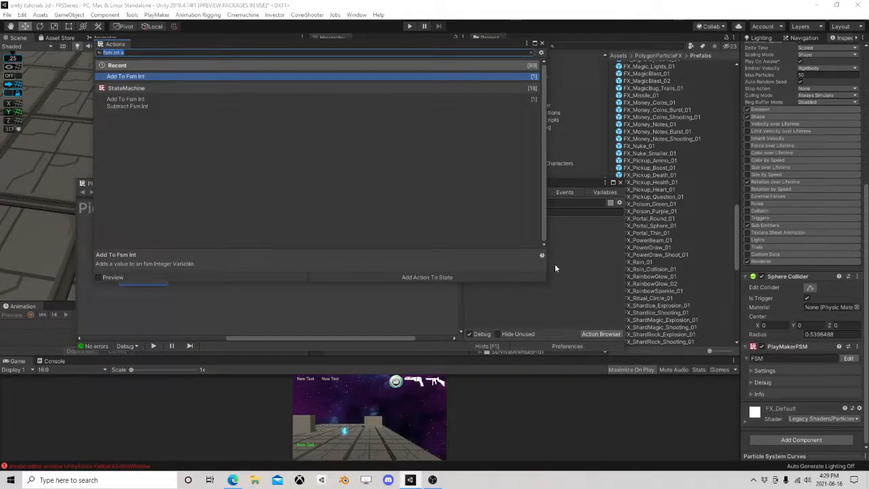
pyautogui.write('send eve')
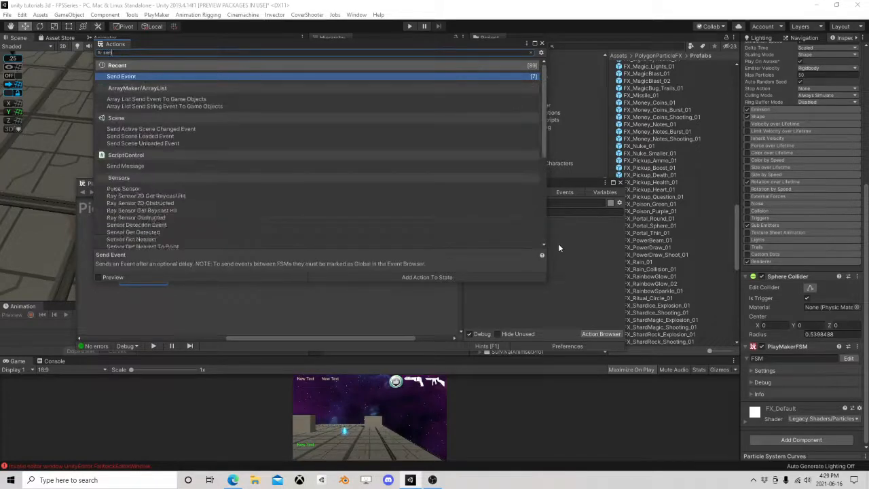
pyautogui.doubleClick(168, 76)
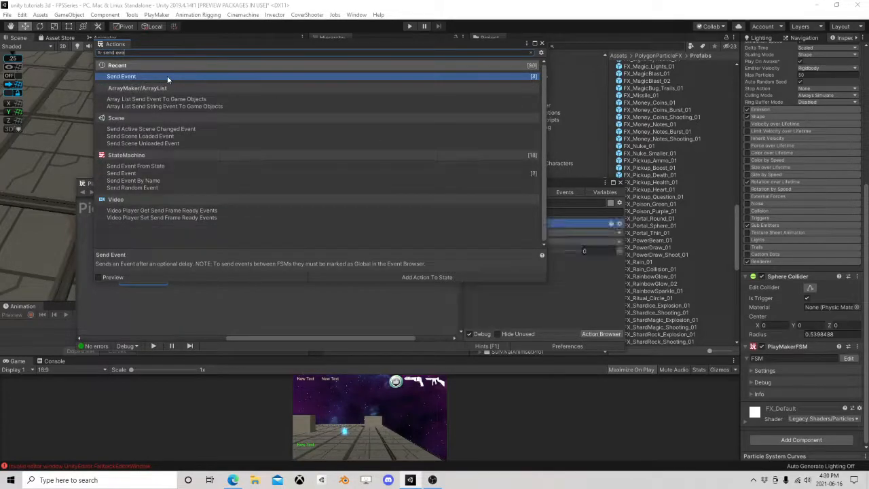
pyautogui.click(542, 43)
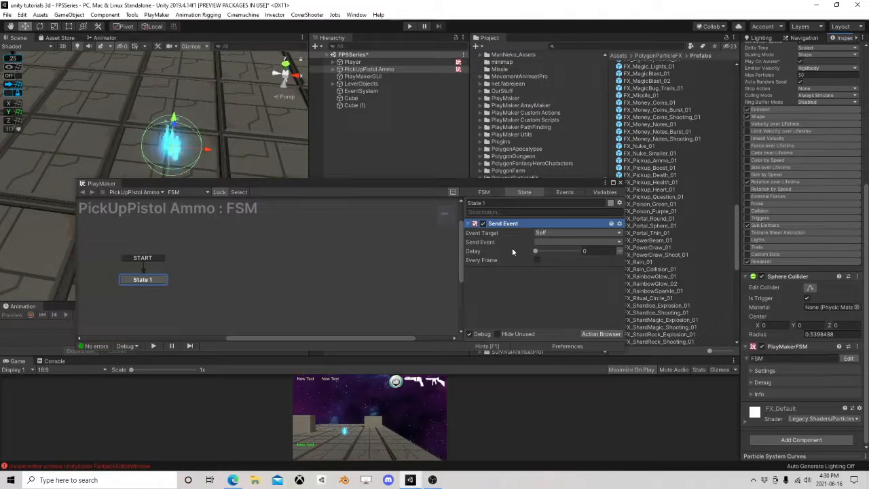
pyautogui.rightClick(512, 224)
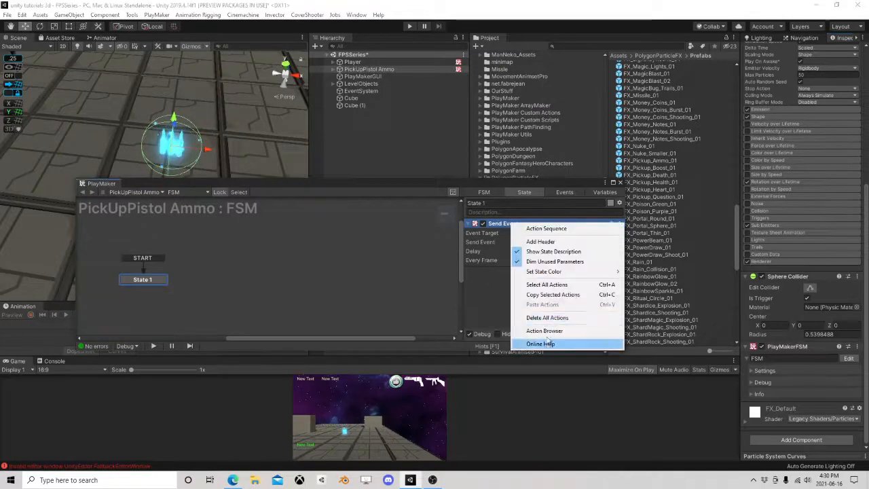
pyautogui.click(482, 280)
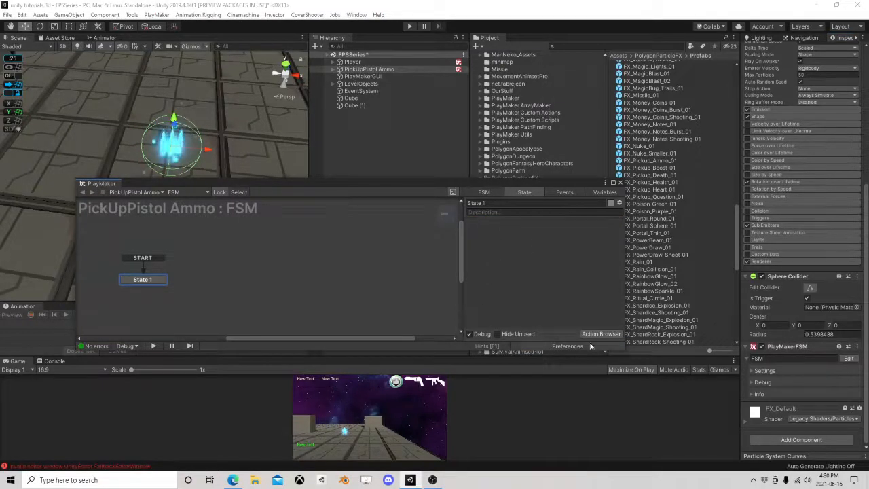
# Step: Add a physics Trigger Event action to State 1 of the PickUpPistol Ammo FSM
pyautogui.click(600, 334)
pyautogui.write('trigger')
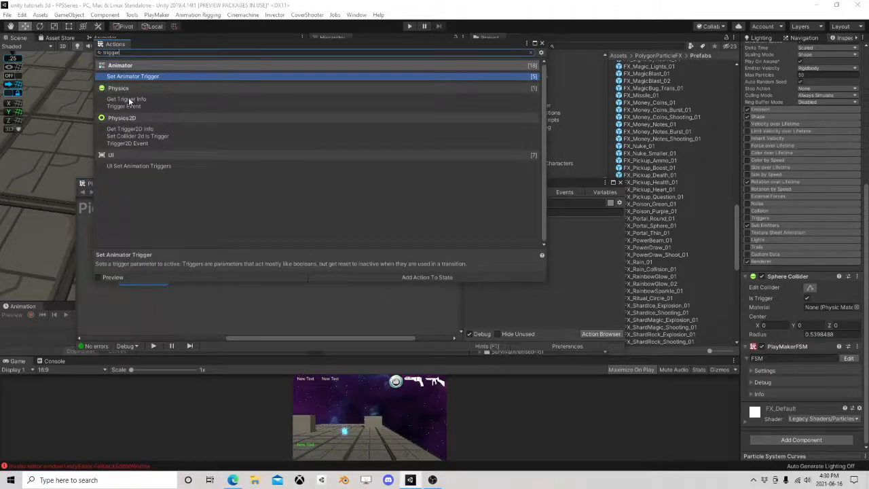
pyautogui.doubleClick(123, 106)
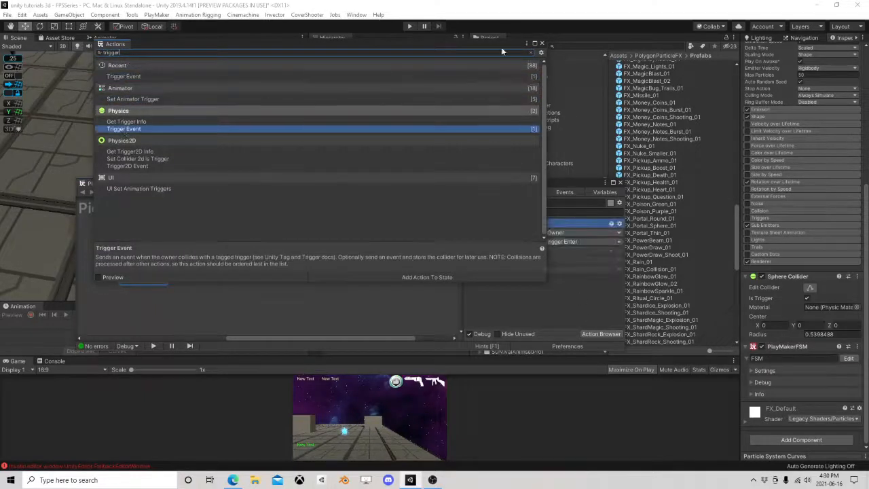
pyautogui.click(542, 44)
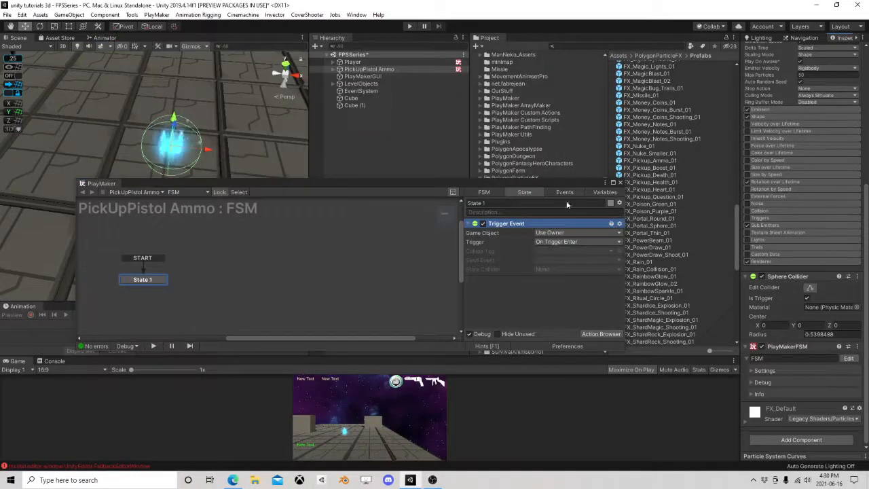
# Step: Set the Trigger Event's collide tag to Player and have it send a new event named Add
pyautogui.click(561, 251)
pyautogui.click(579, 317)
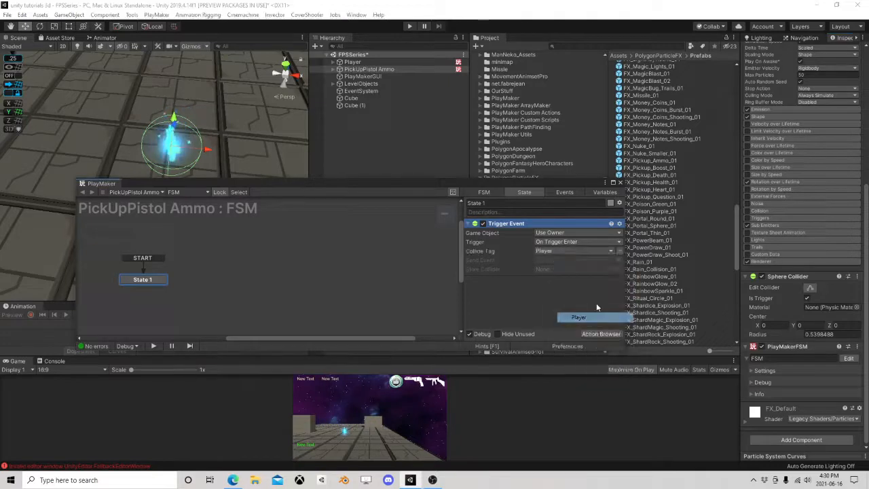
pyautogui.click(551, 261)
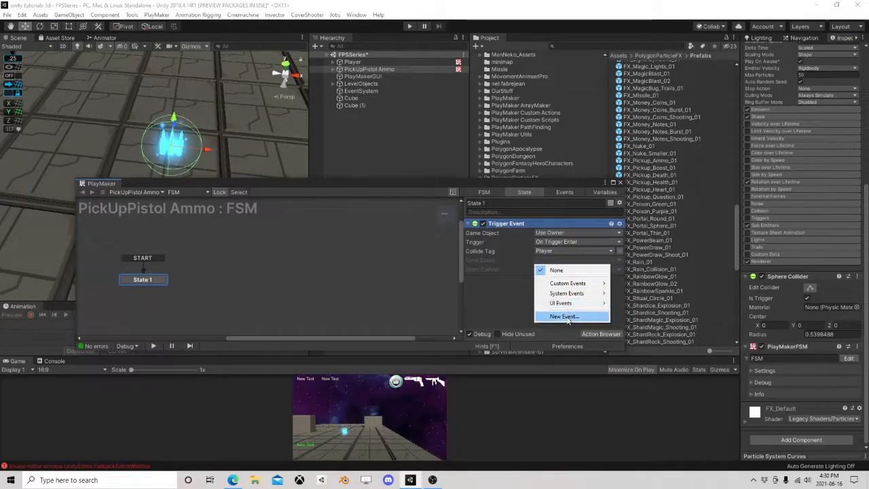
pyautogui.click(565, 316)
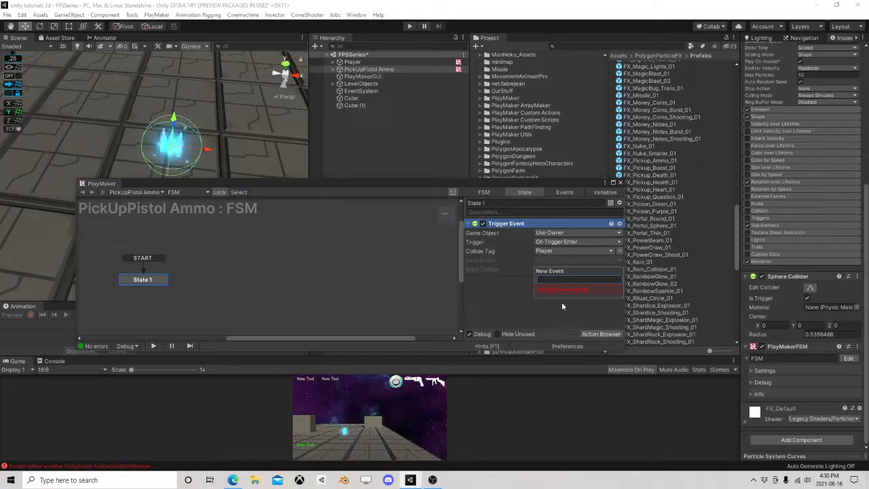
pyautogui.write('Add')
pyautogui.press('Return')
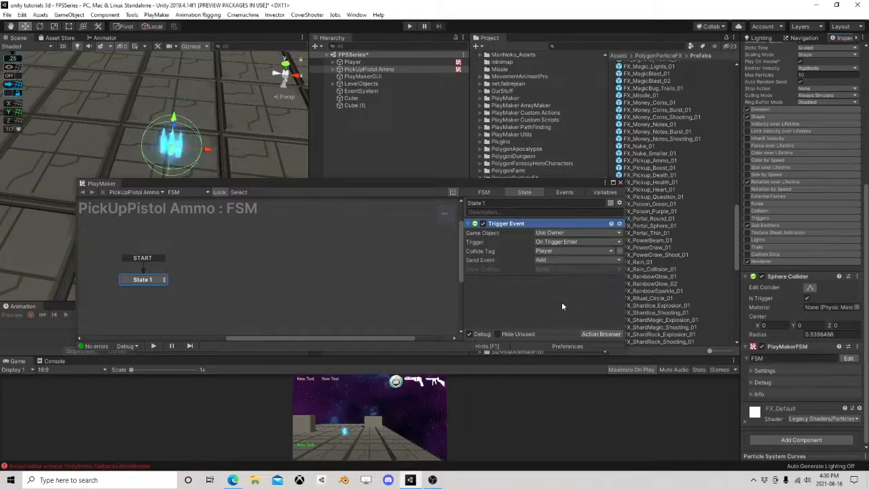
# Step: Store the Trigger Event's collider in a new variable named Player
pyautogui.click(551, 270)
pyautogui.click(565, 303)
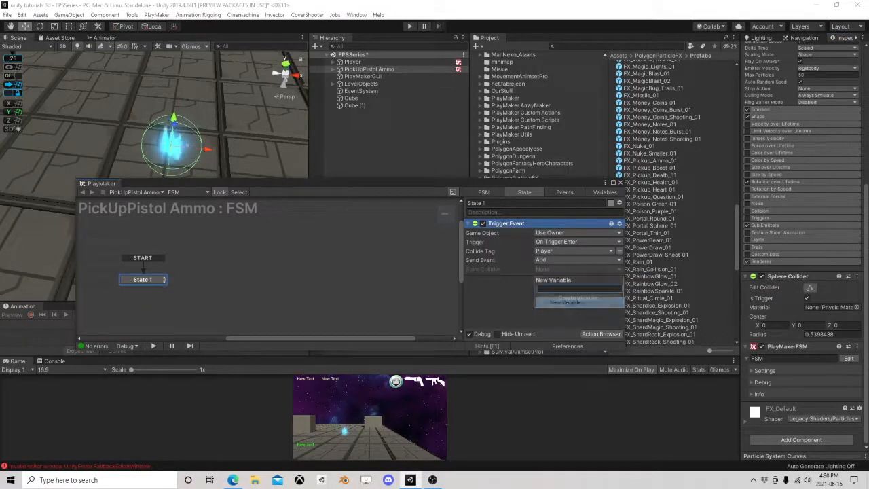
pyautogui.write('Player')
pyautogui.press('Return')
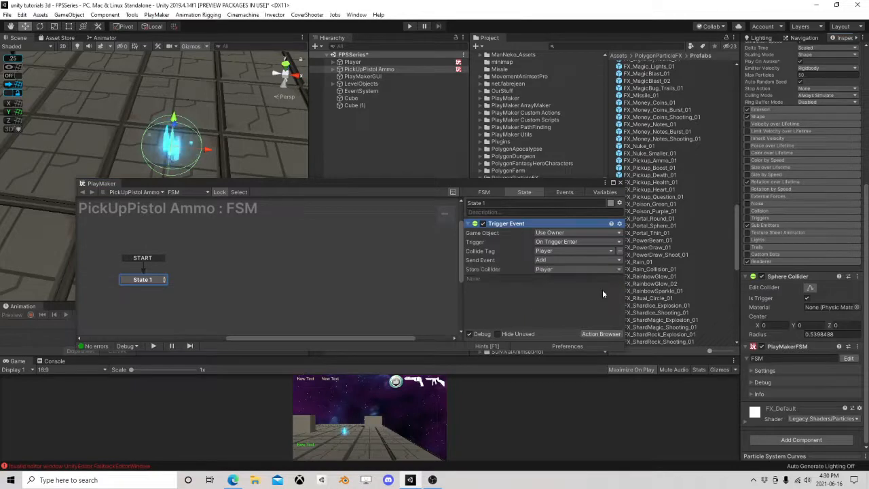
# Step: Add an Add transition to State 1 and link it to a new State 2 beside it
pyautogui.rightClick(150, 280)
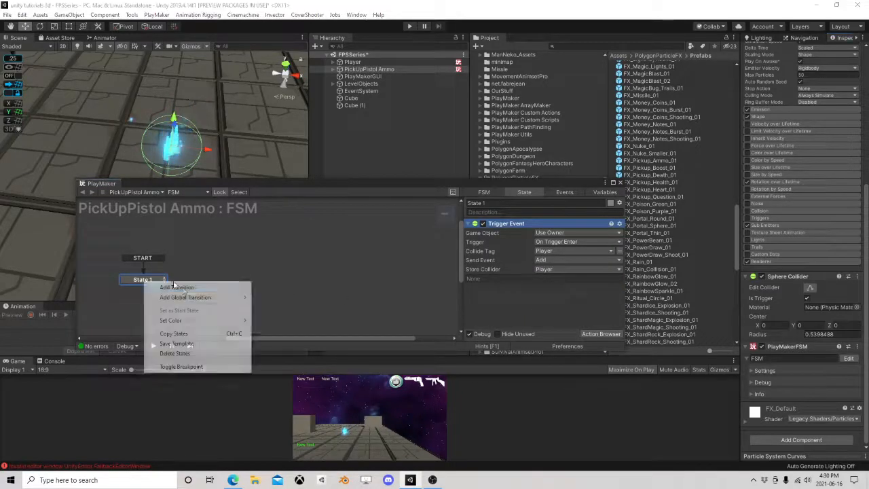
pyautogui.moveTo(174, 288)
pyautogui.click(272, 288)
pyautogui.moveTo(162, 287); pyautogui.dragTo(229, 275)
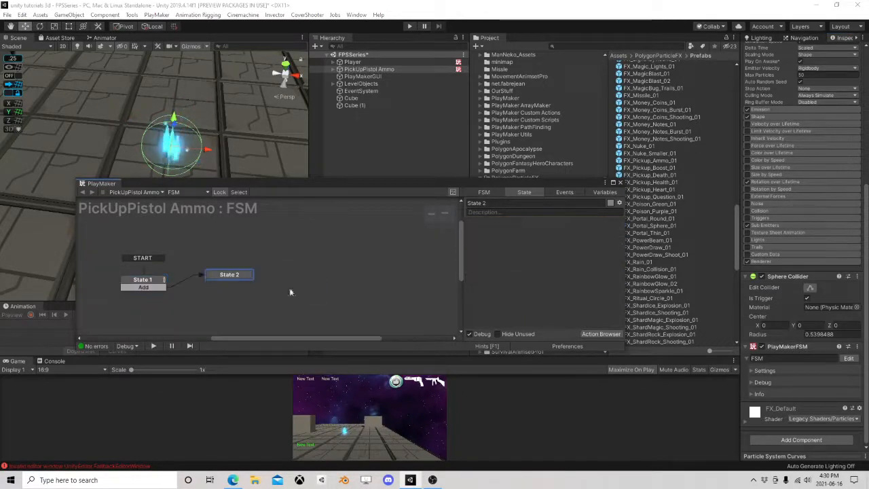
# Step: Add a Send Event action to State 2 of the PickUpPistol Ammo FSM
pyautogui.click(598, 334)
pyautogui.write('se')
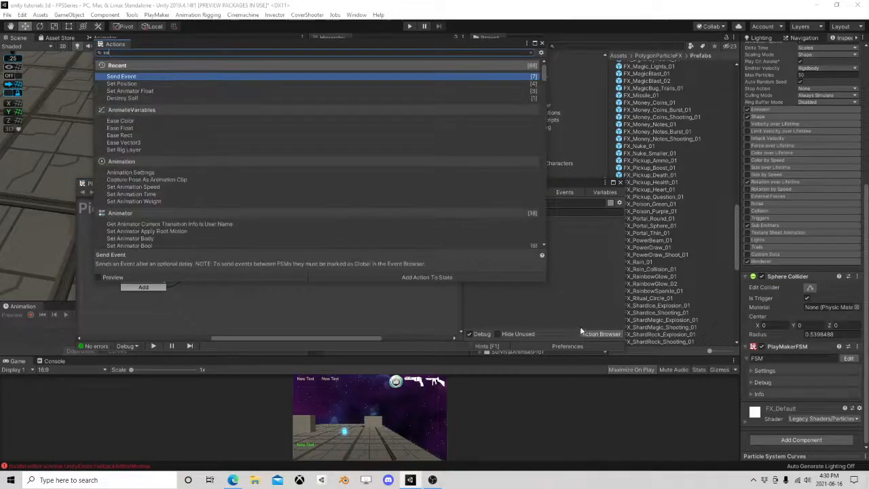
pyautogui.write('nd eve')
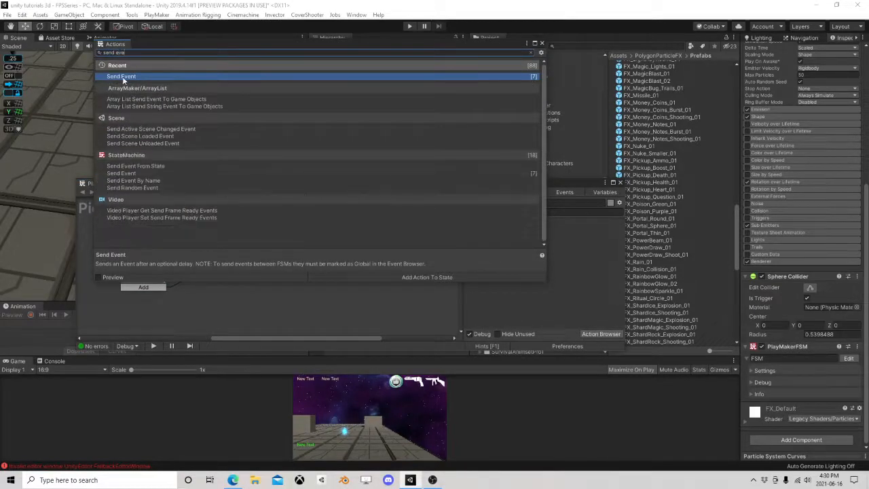
pyautogui.doubleClick(123, 78)
pyautogui.click(542, 44)
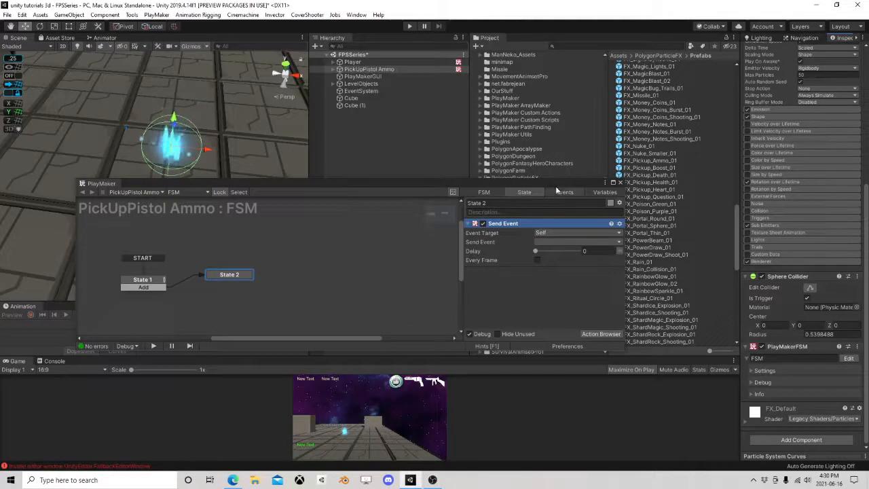
# Step: Set the Send Event action's target to Game Object FSM and specify the scene's Player as its game object
pyautogui.moveTo(556, 185); pyautogui.dragTo(266, 160)
pyautogui.click(249, 209)
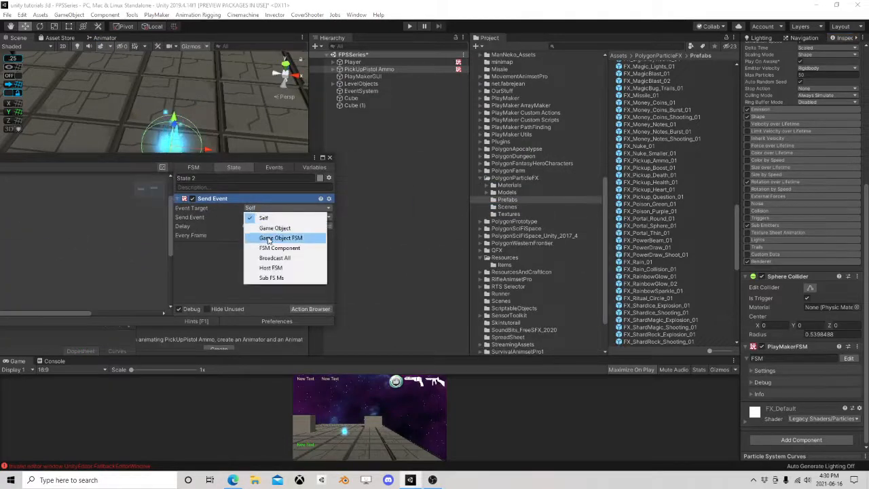
pyautogui.click(282, 240)
pyautogui.click(285, 217)
pyautogui.click(283, 237)
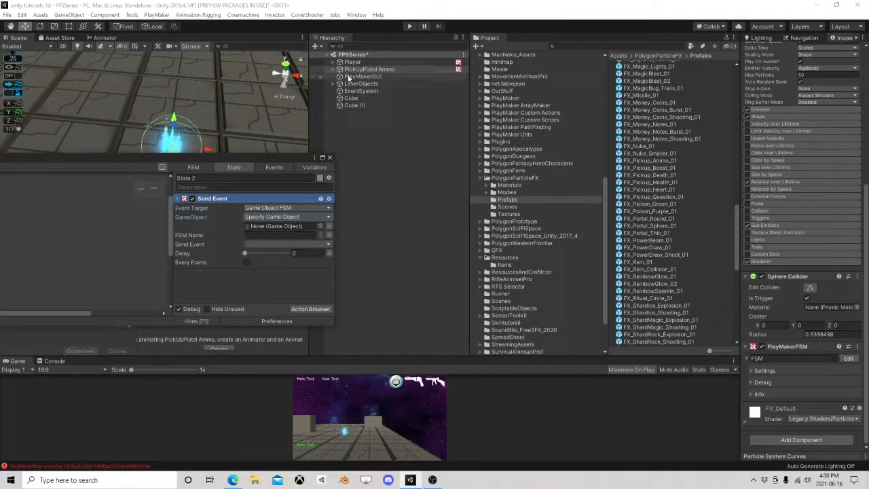
pyautogui.moveTo(346, 78); pyautogui.dragTo(278, 226)
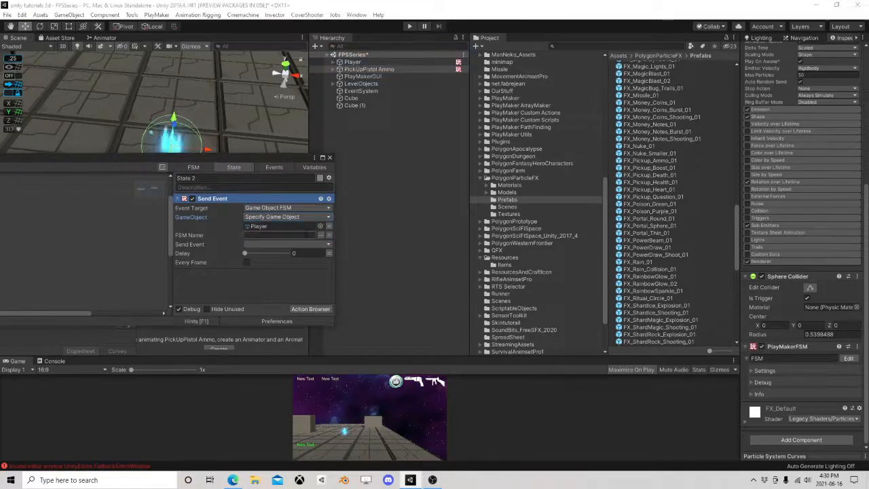
# Step: Choose the Player's Inventory FSM as the receiver and Collect PistolAmmo as the event to send
pyautogui.click(322, 235)
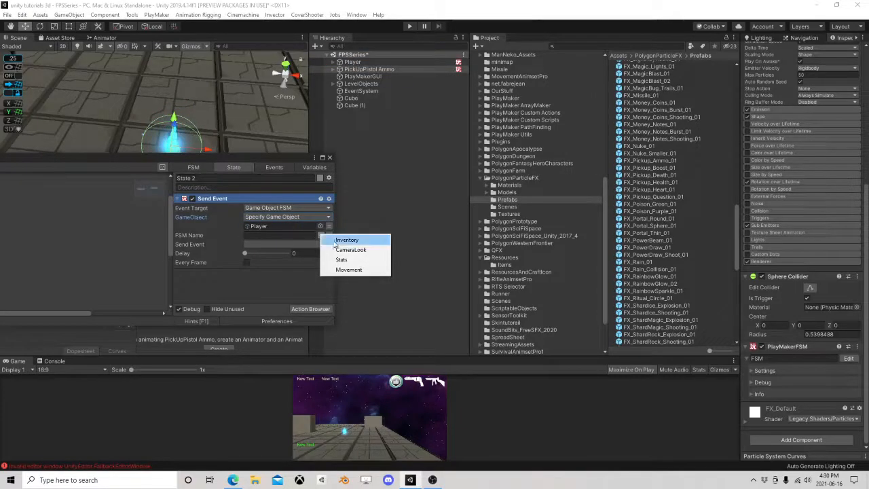
pyautogui.click(340, 241)
pyautogui.click(285, 244)
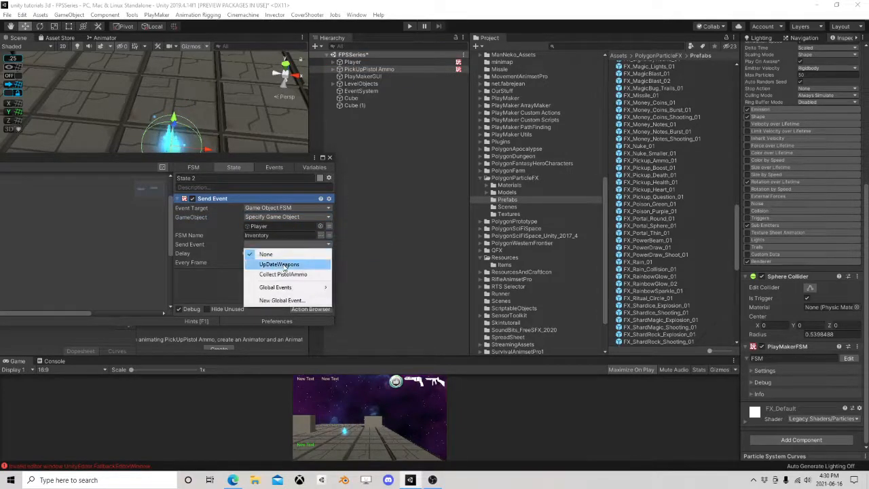
pyautogui.click(282, 274)
# Step: Replace the Send Event's specified game object with the Player variable
pyautogui.click(329, 227)
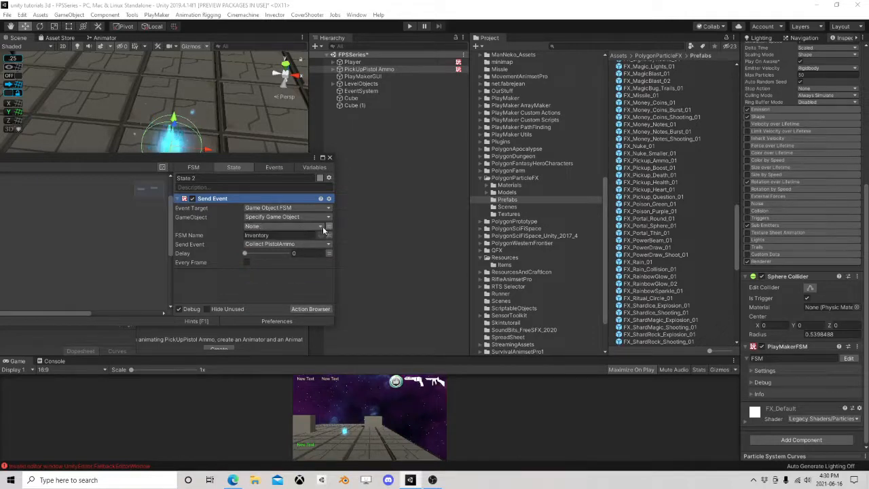
pyautogui.click(292, 226)
pyautogui.click(270, 246)
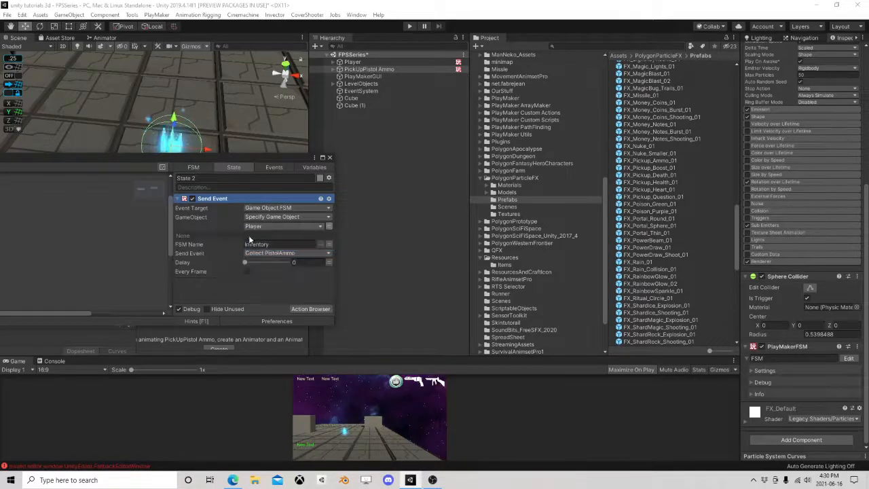
# Step: Add a Destroy Self action to State 2 of the PickUpPistol Ammo FSM
pyautogui.moveTo(255, 157); pyautogui.dragTo(535, 134)
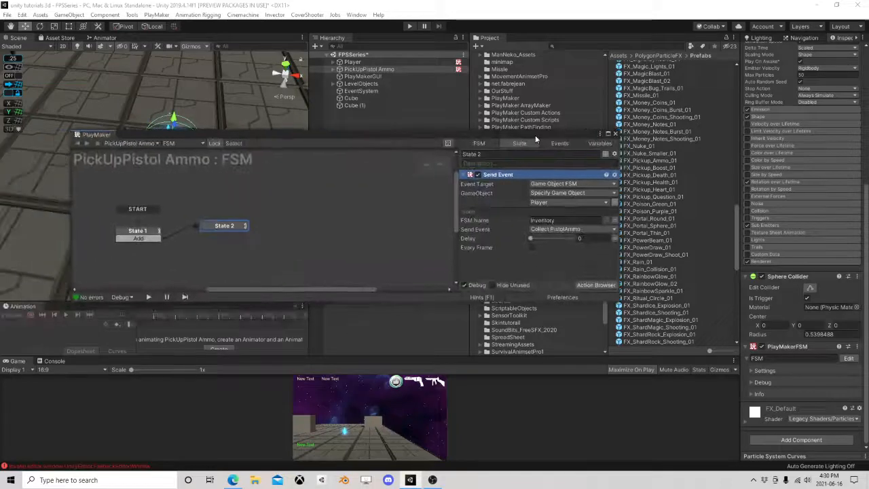
pyautogui.click(590, 284)
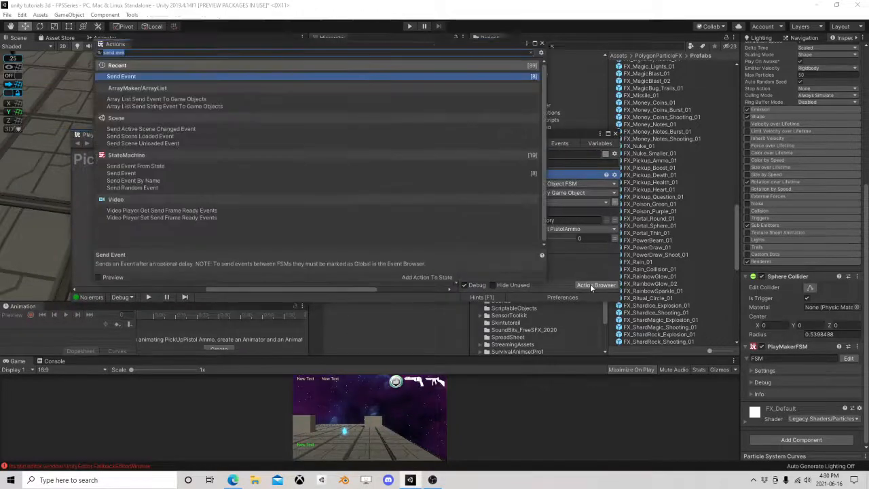
pyautogui.write('destr')
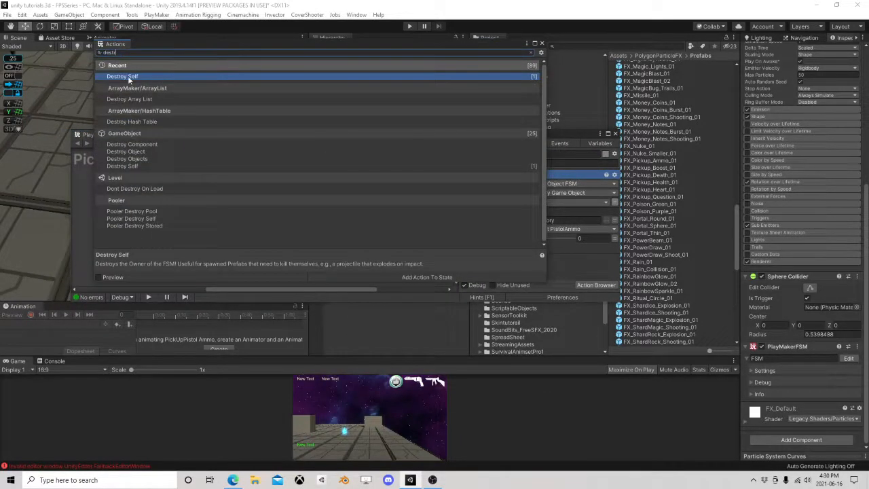
pyautogui.doubleClick(128, 77)
pyautogui.click(542, 44)
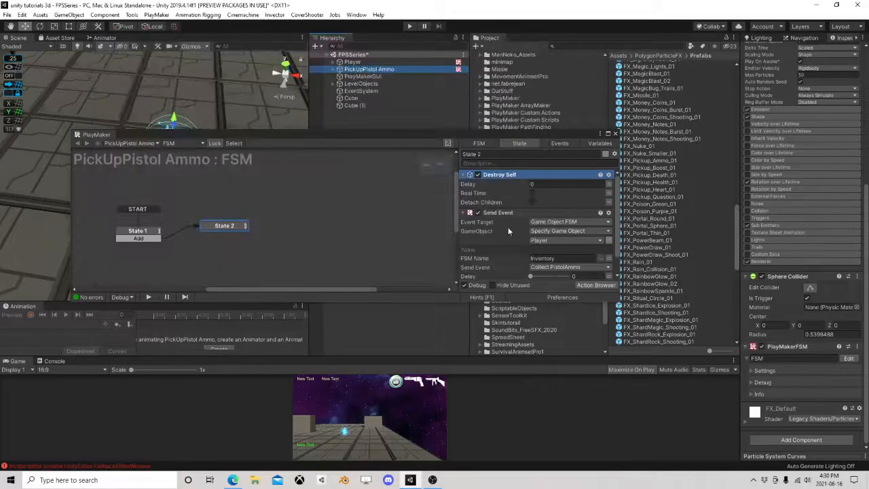
# Step: Move Destroy Self below Send Event, set its delay to 0.1 and close the FSM editor
pyautogui.rightClick(495, 175)
pyautogui.click(526, 272)
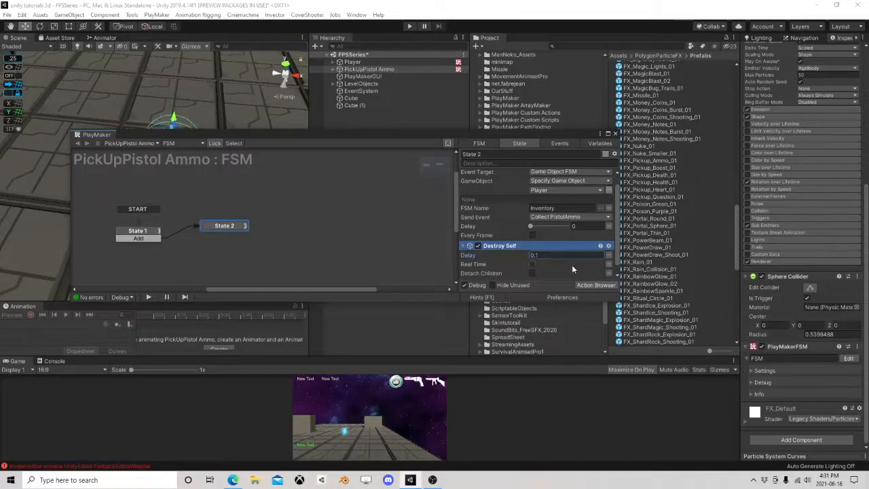
pyautogui.click(610, 135)
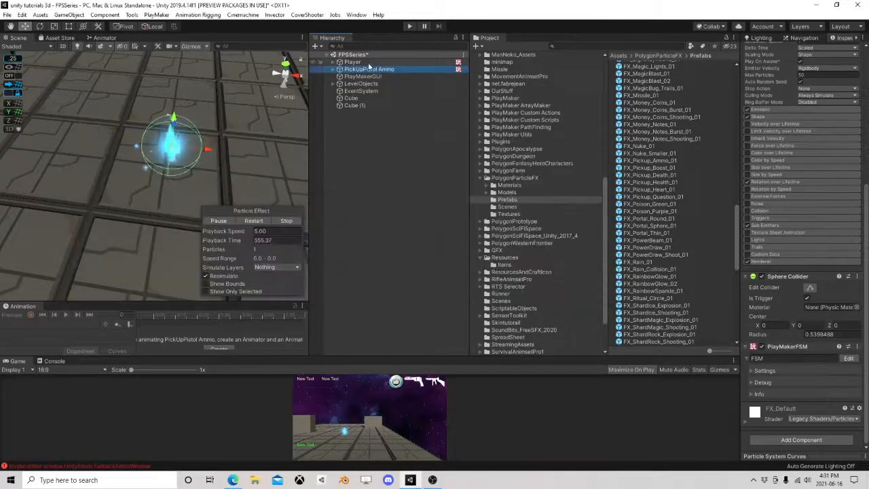
# Step: Save PickUpPistol Ammo as a prefab in the FPSGame folder and delete the instance from the scene
pyautogui.scroll(5, 512, 182)
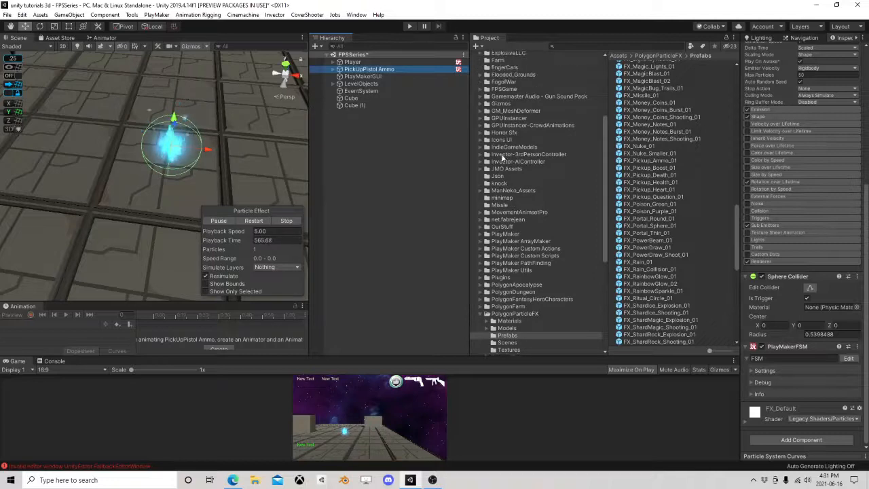
pyautogui.click(500, 185)
pyautogui.click(509, 170)
pyautogui.click(502, 140)
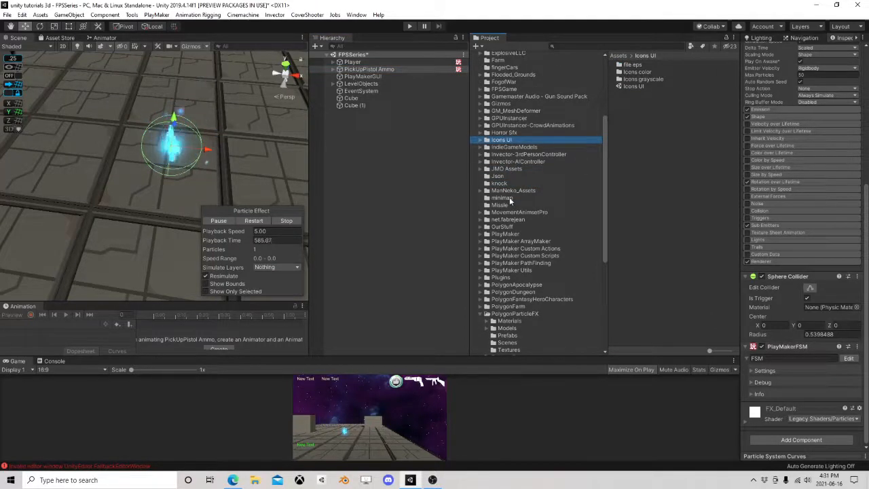
pyautogui.scroll(2, 510, 197)
pyautogui.click(503, 144)
pyautogui.click(481, 144)
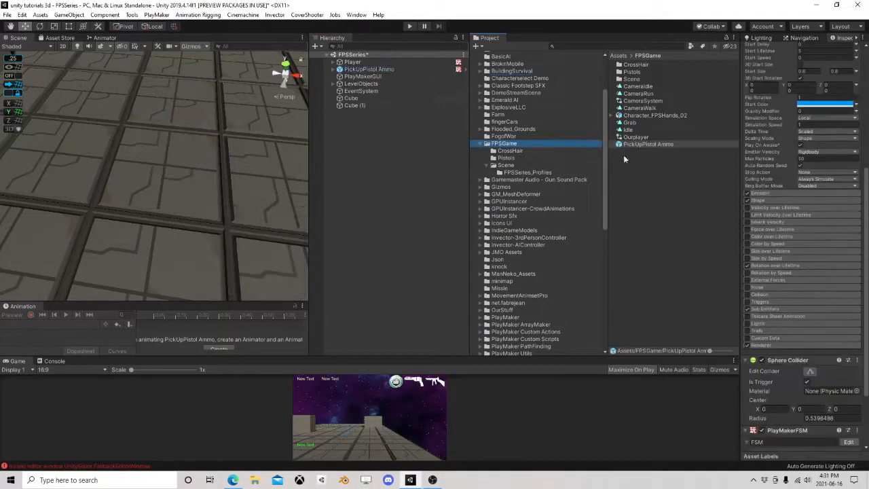
pyautogui.press('Delete')
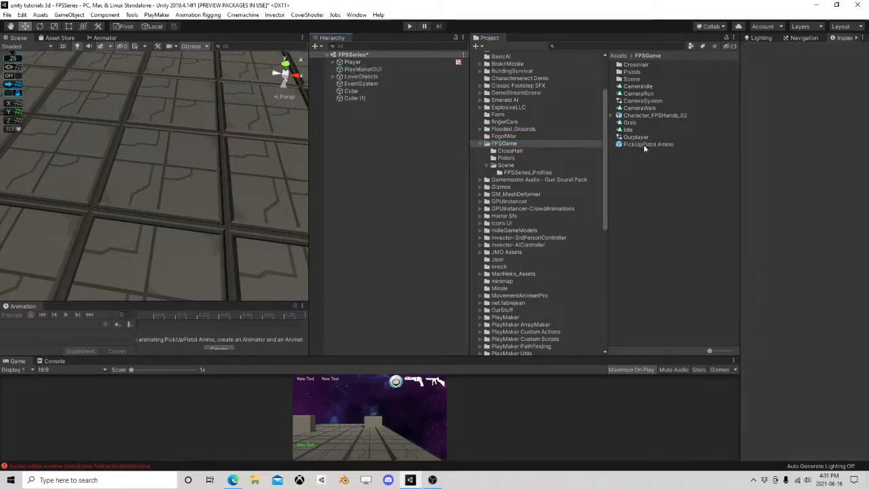
# Step: Place three instances of the PickUpPistol Ammo prefab at different spots on the level floor
pyautogui.click(664, 144)
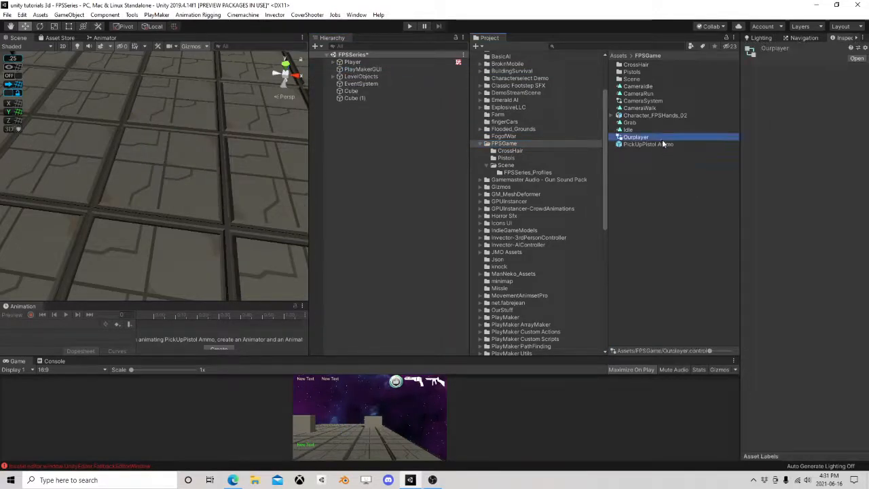
pyautogui.moveTo(380, 133); pyautogui.dragTo(246, 118)
pyautogui.scroll(-6, 252, 135)
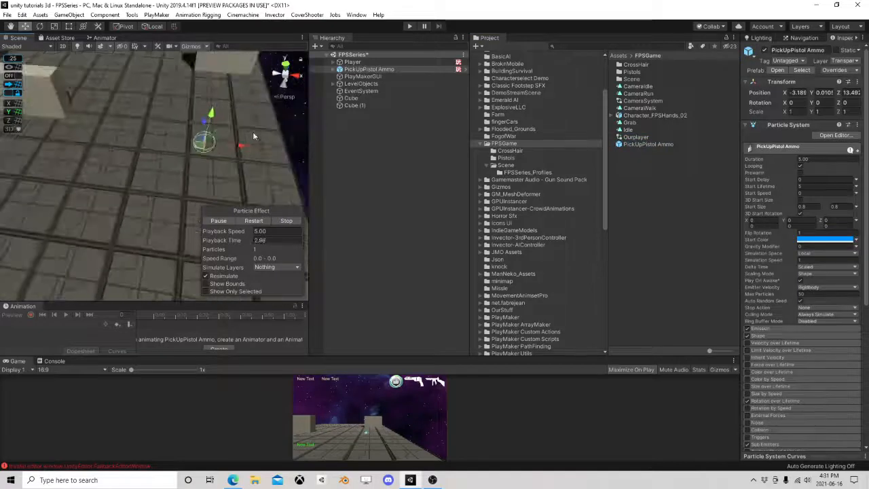
pyautogui.moveTo(226, 145); pyautogui.dragTo(102, 156)
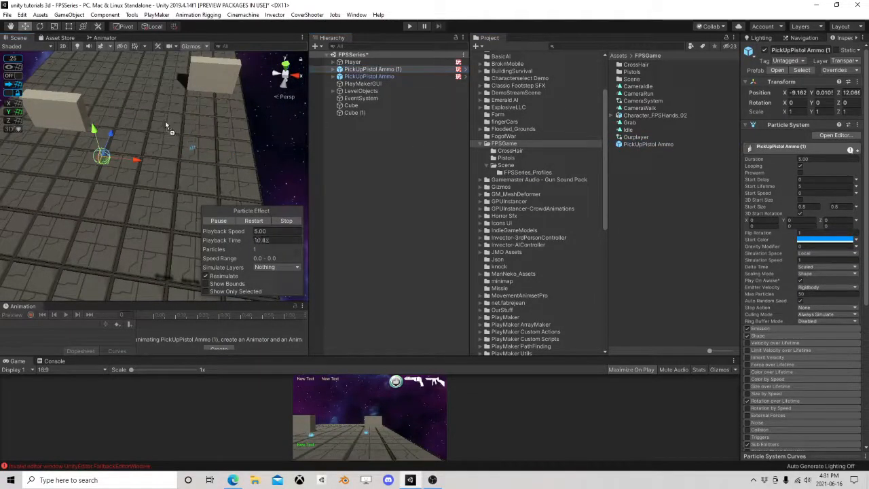
pyautogui.moveTo(165, 123); pyautogui.dragTo(166, 121)
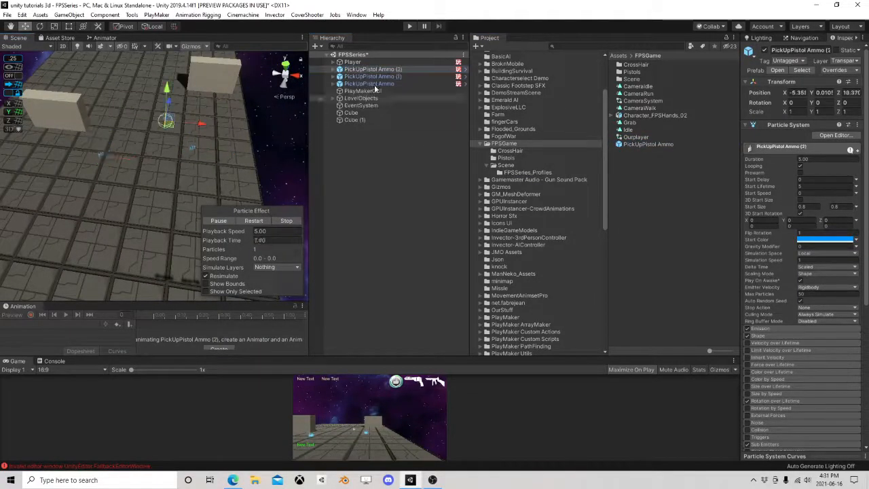
# Step: Play the game, walk through all three ammo pickups and pause it
pyautogui.click(409, 29)
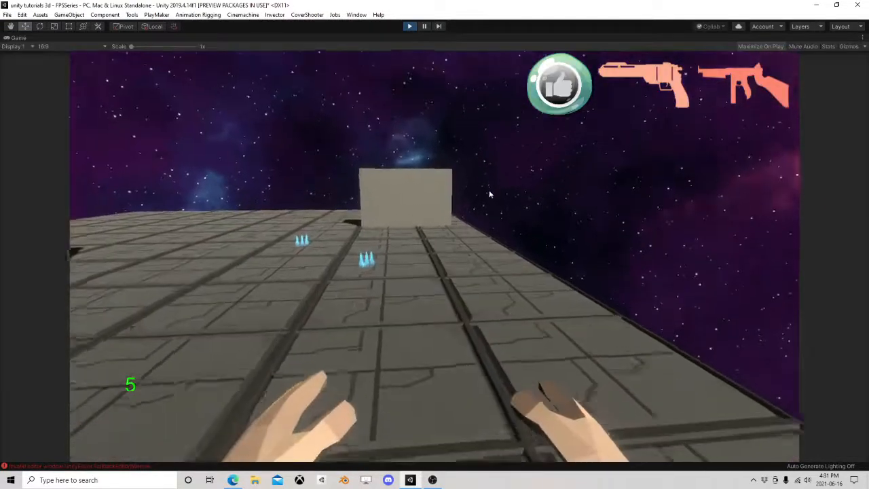
pyautogui.press('w')
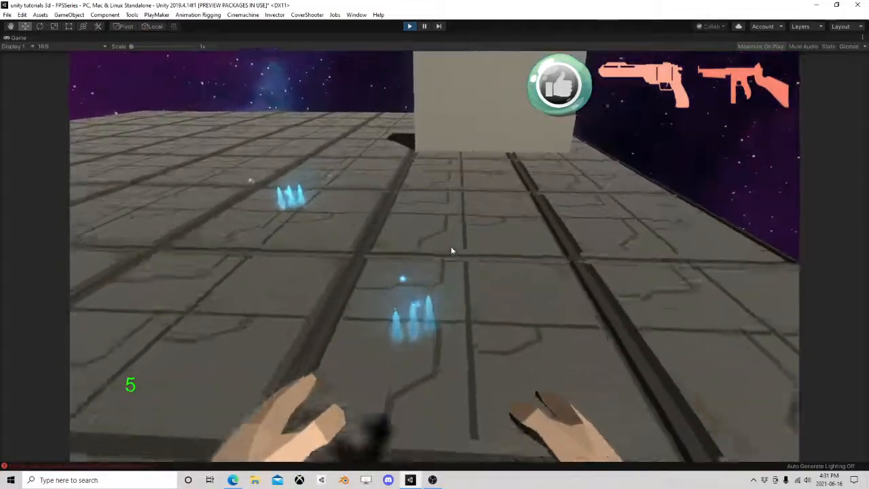
pyautogui.press('w')
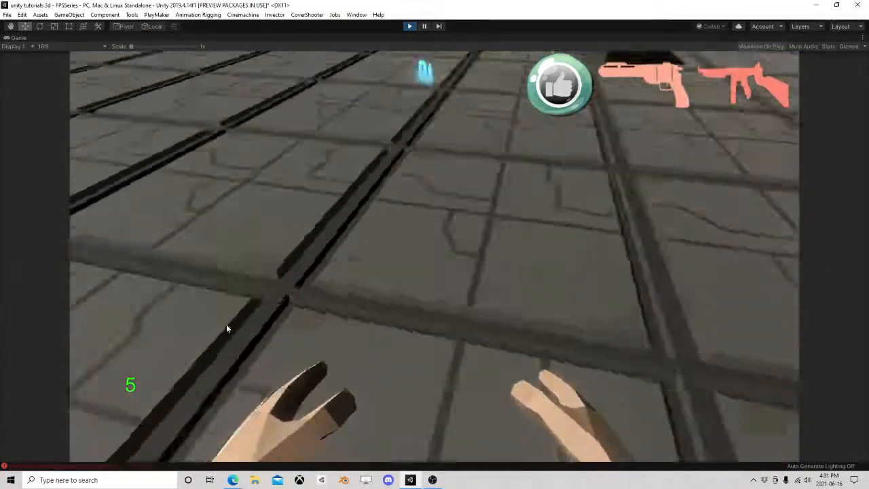
pyautogui.press('w')
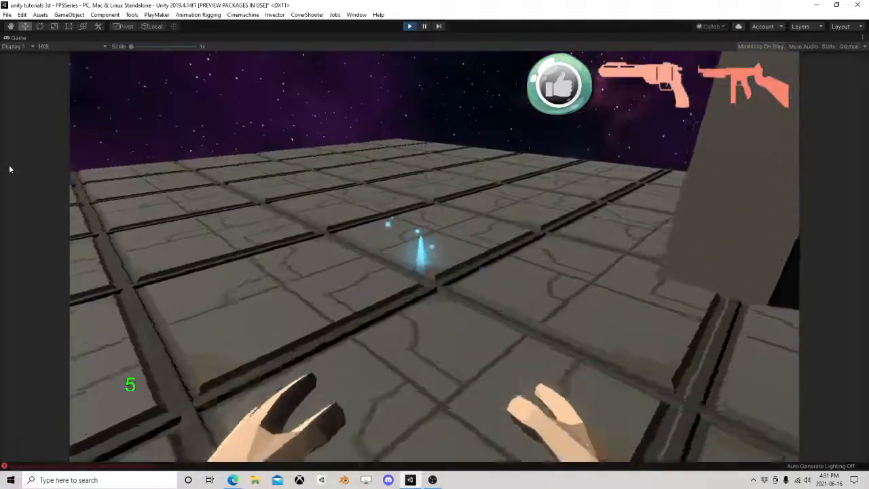
pyautogui.press('w')
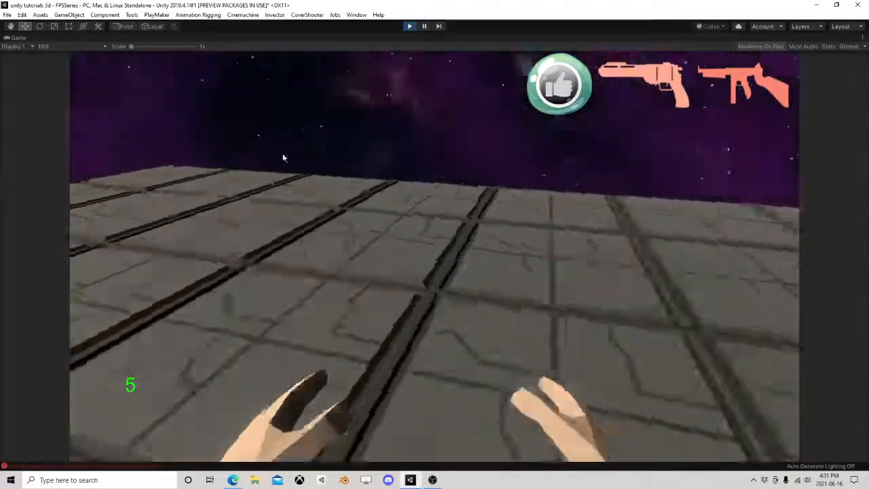
pyautogui.press('w')
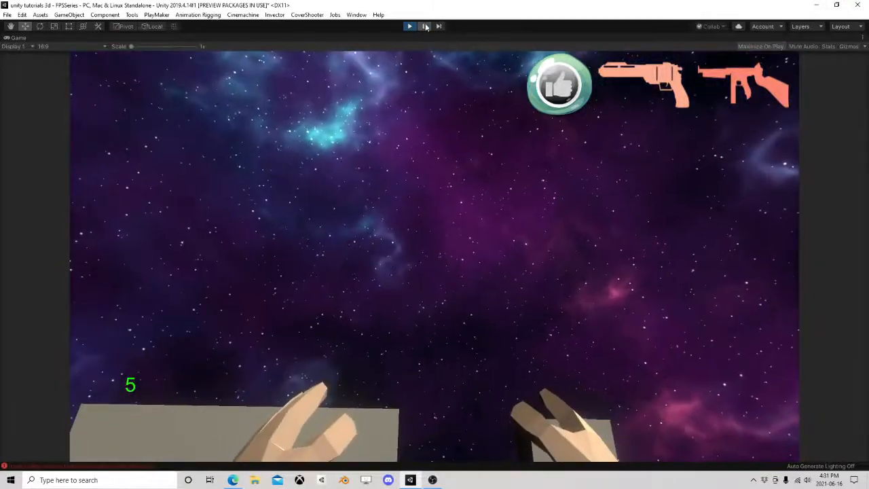
pyautogui.click(424, 26)
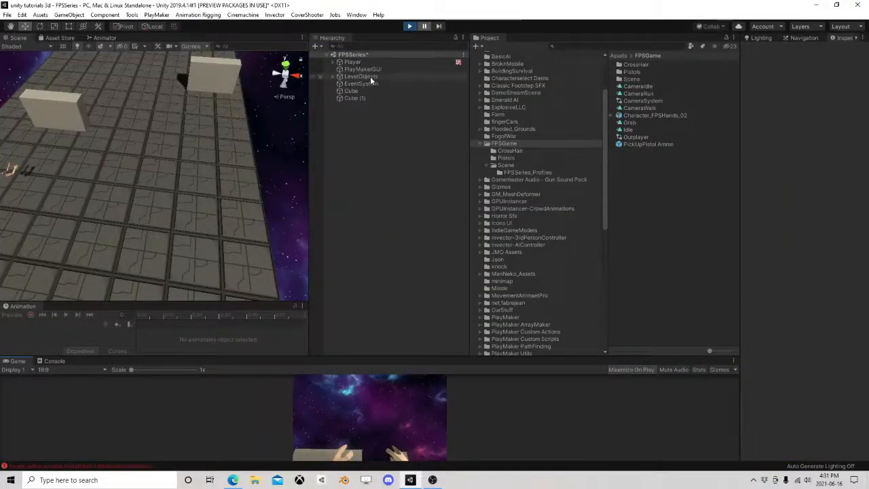
# Step: Examine the AmmoInventory value and the FSM variables of PistolArms under the Player while the game is paused
pyautogui.click(330, 61)
pyautogui.click(332, 62)
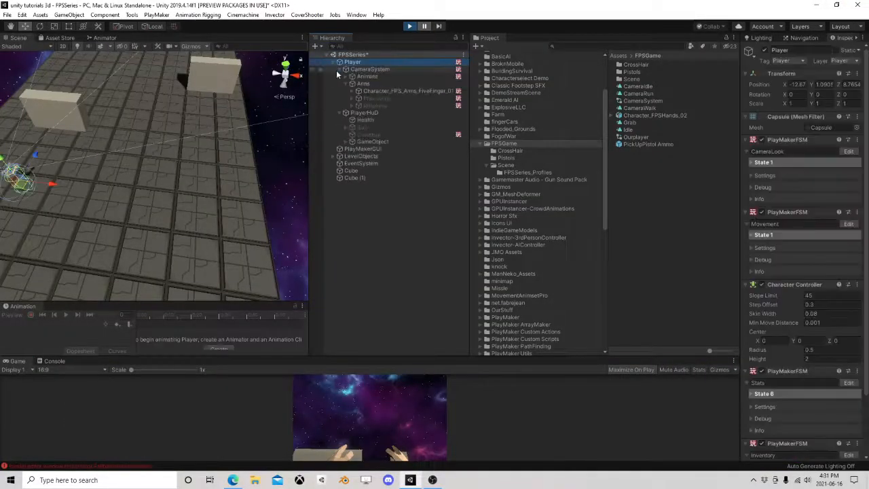
pyautogui.click(385, 99)
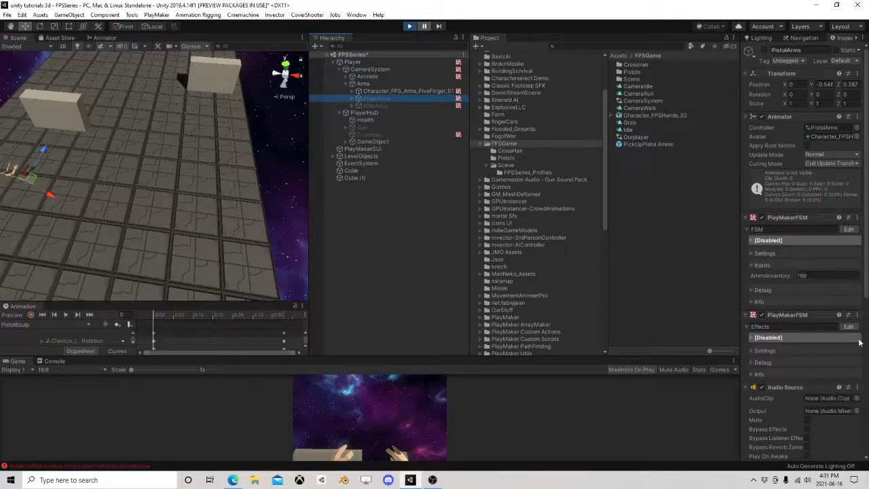
pyautogui.click(849, 230)
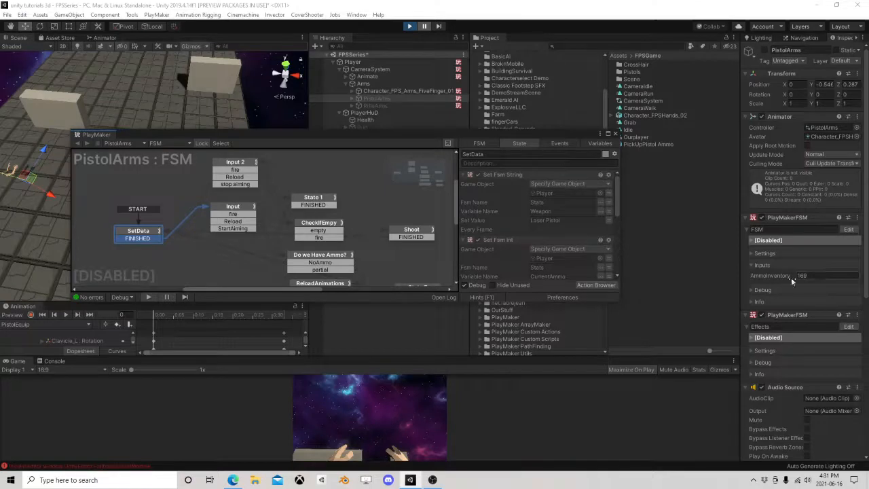
pyautogui.scroll(-1, 364, 230)
pyautogui.click(600, 144)
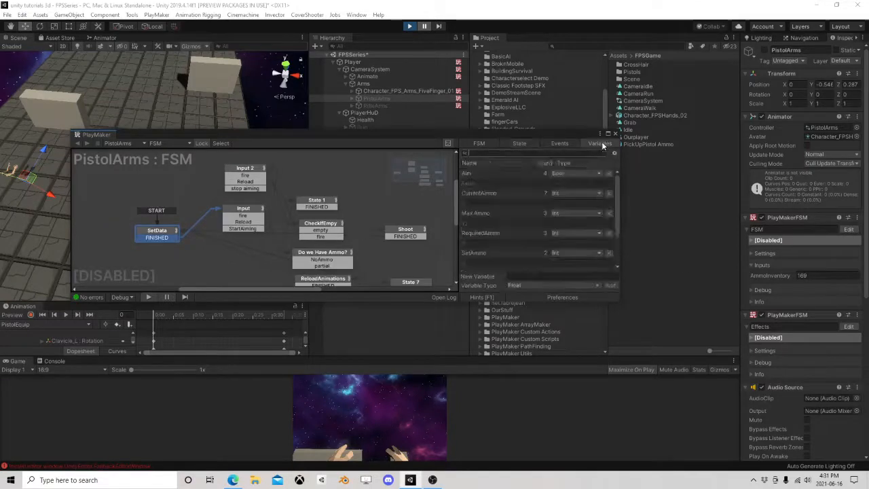
pyautogui.click(616, 134)
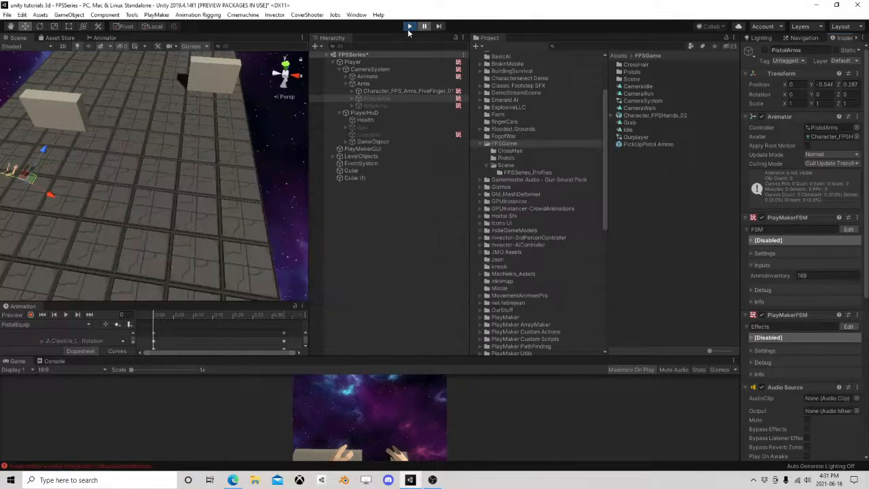
# Step: Stop the game and check the Controller Simple Move speed in State 1 of the Player's Movement FSM
pyautogui.click(409, 28)
pyautogui.click(353, 62)
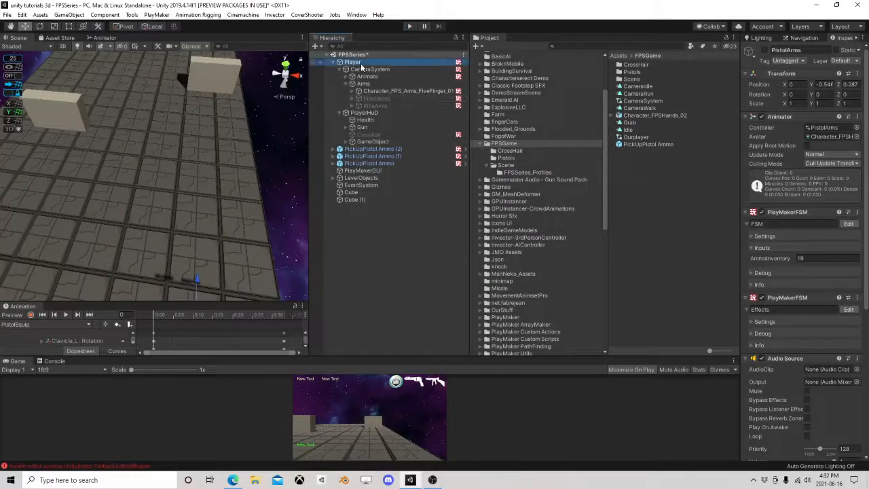
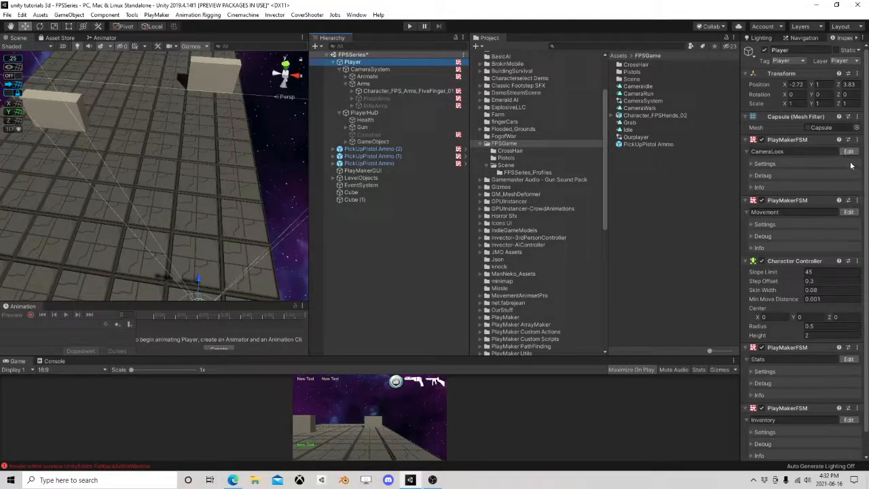
pyautogui.click(849, 212)
pyautogui.click(138, 231)
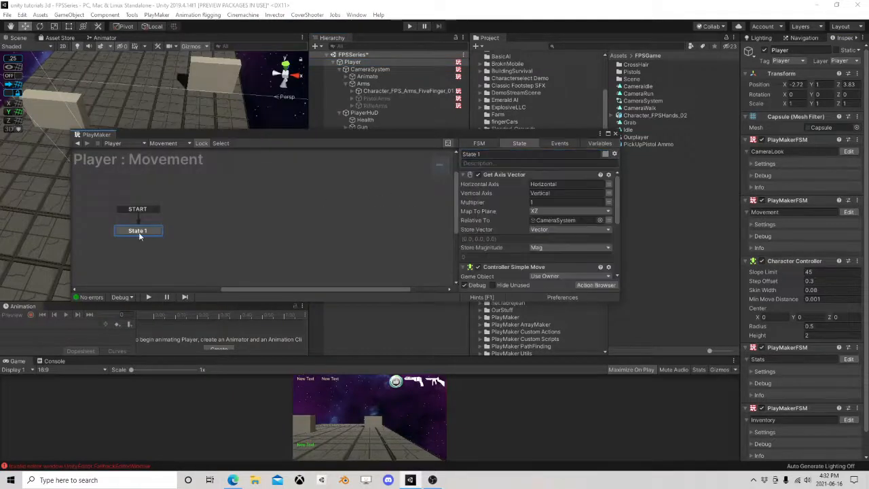
pyautogui.scroll(-3, 564, 216)
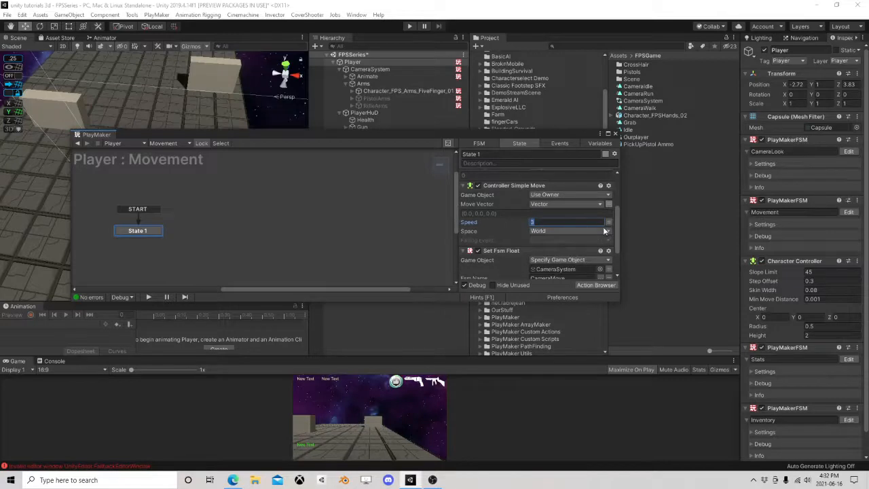
pyautogui.click(615, 134)
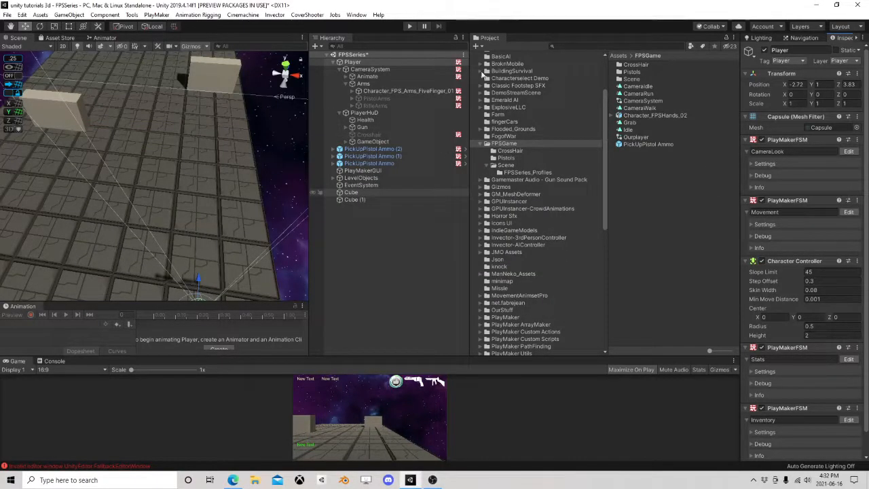
pyautogui.click(332, 65)
pyautogui.click(332, 64)
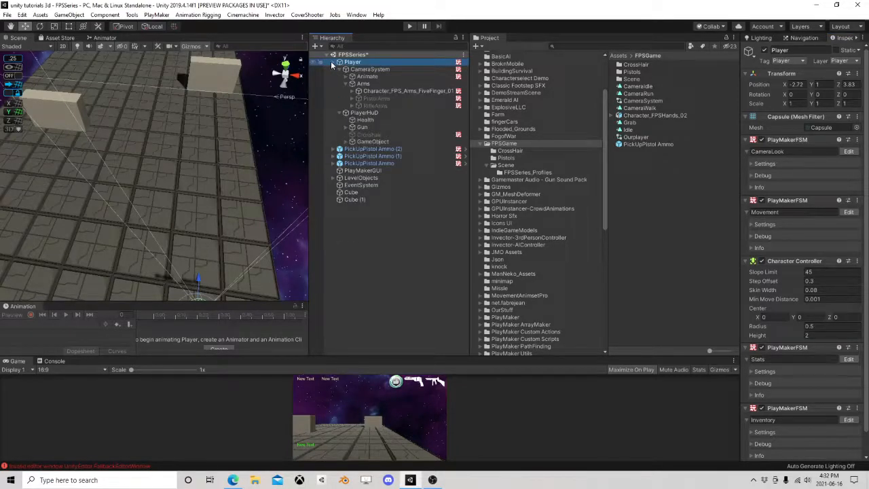
pyautogui.click(332, 63)
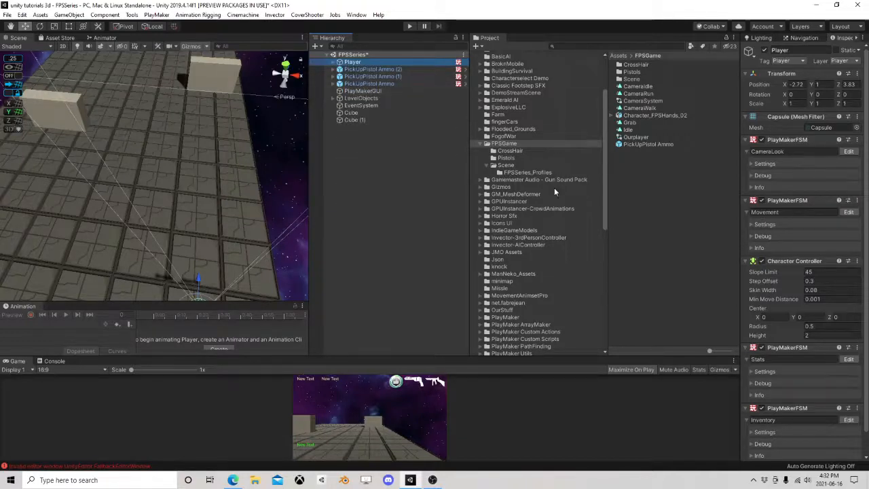
# Step: Open the PickUpPistol Ammo prefab and examine its bullet effect, Sphere Collider and PlayMakerFSM components before returning to the scene
pyautogui.moveTo(227, 195); pyautogui.dragTo(266, 129, button='middle')
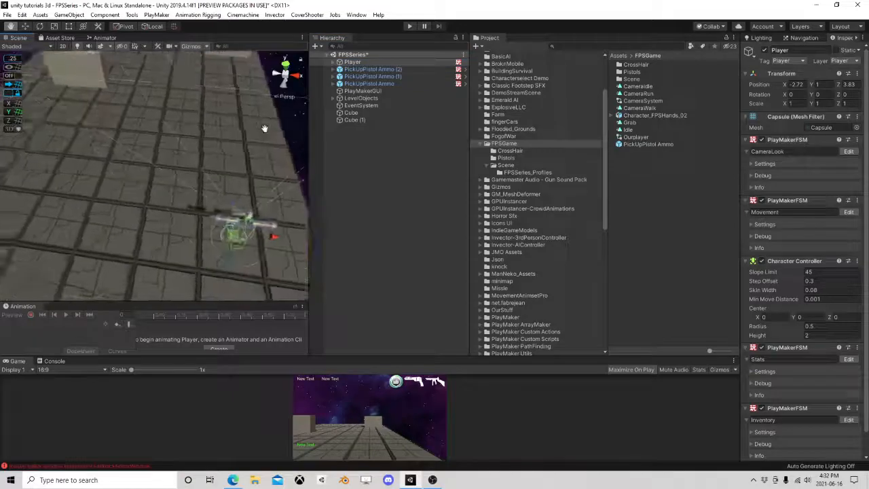
pyautogui.scroll(10, 194, 182)
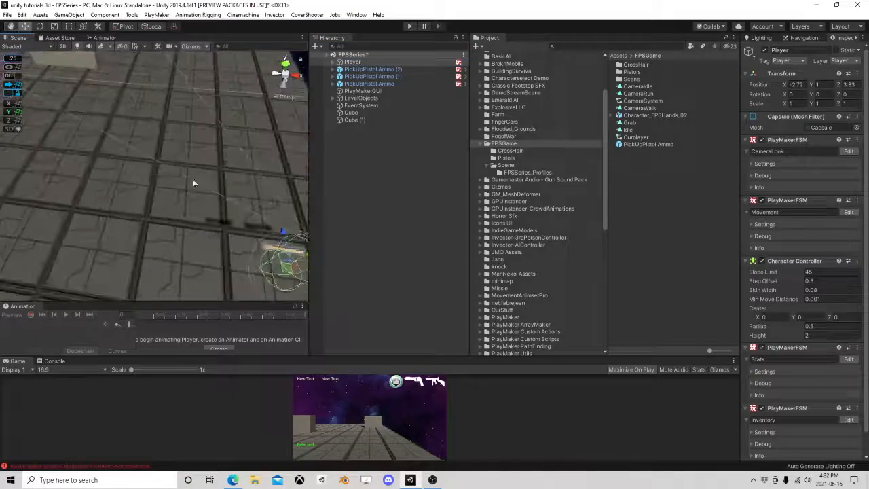
pyautogui.click(640, 115)
pyautogui.click(645, 144)
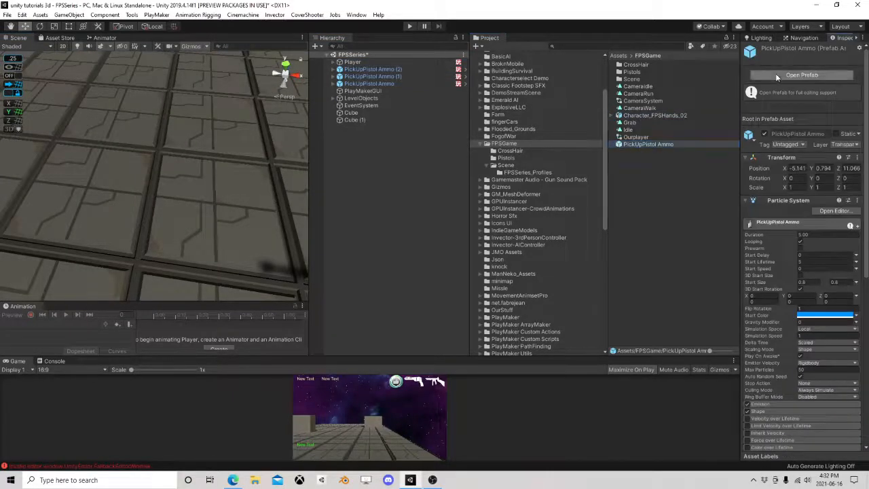
pyautogui.click(815, 74)
pyautogui.doubleClick(367, 66)
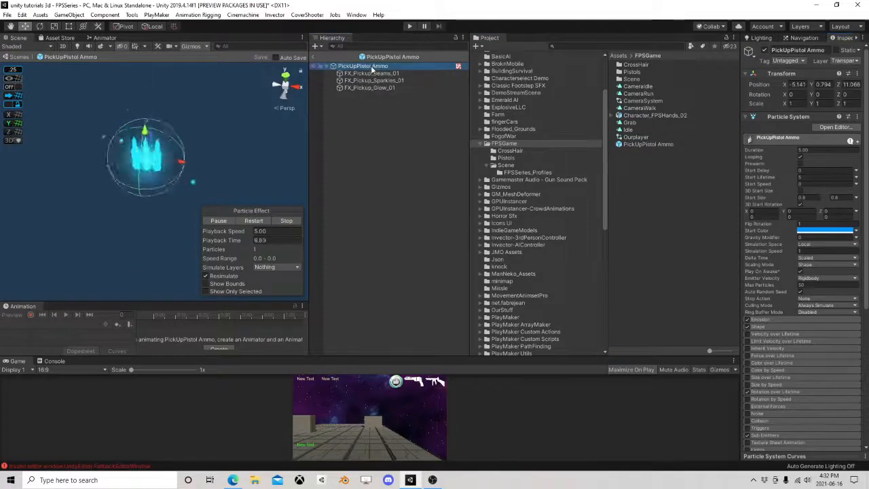
pyautogui.scroll(3, 207, 133)
pyautogui.moveTo(205, 138); pyautogui.dragTo(211, 94, button='middle')
pyautogui.scroll(6, 203, 107)
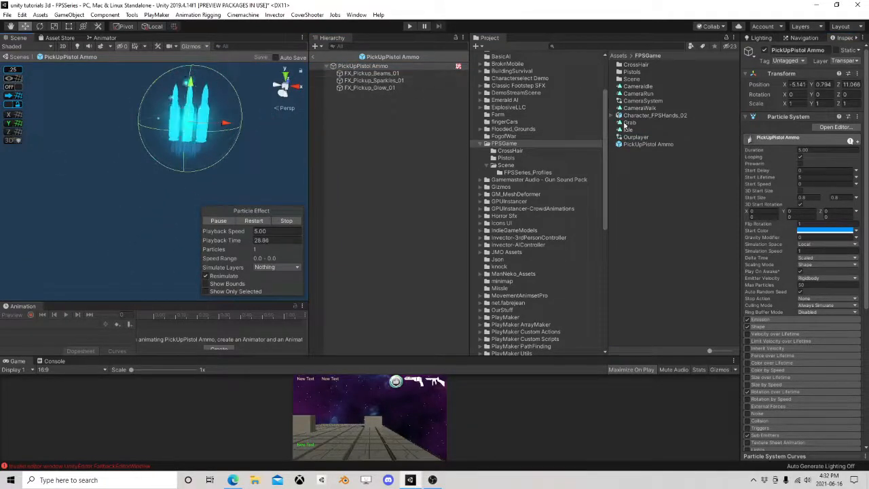
pyautogui.scroll(-8, 827, 243)
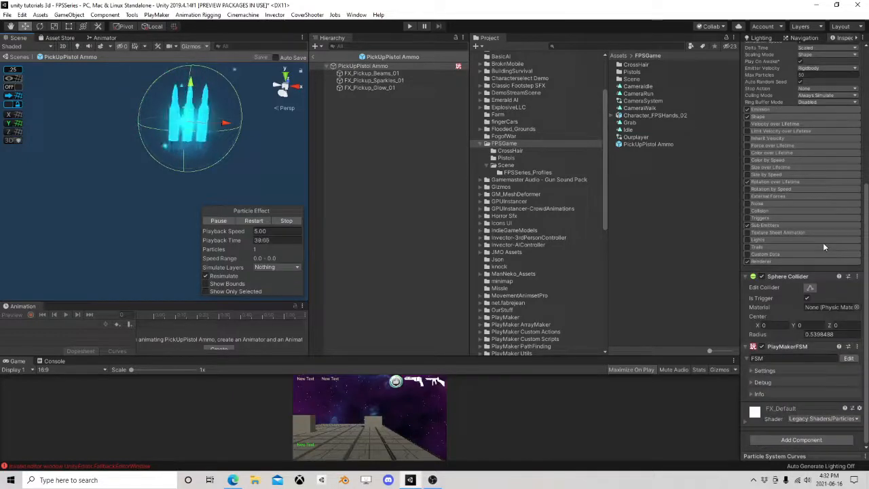
pyautogui.scroll(-4, 125, 120)
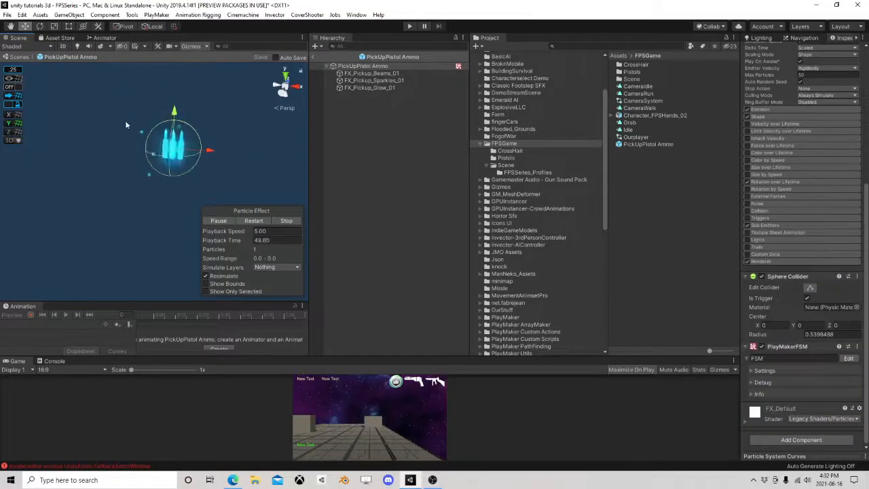
pyautogui.moveTo(125, 120); pyautogui.dragTo(117, 137, button='middle')
pyautogui.scroll(6, 136, 137)
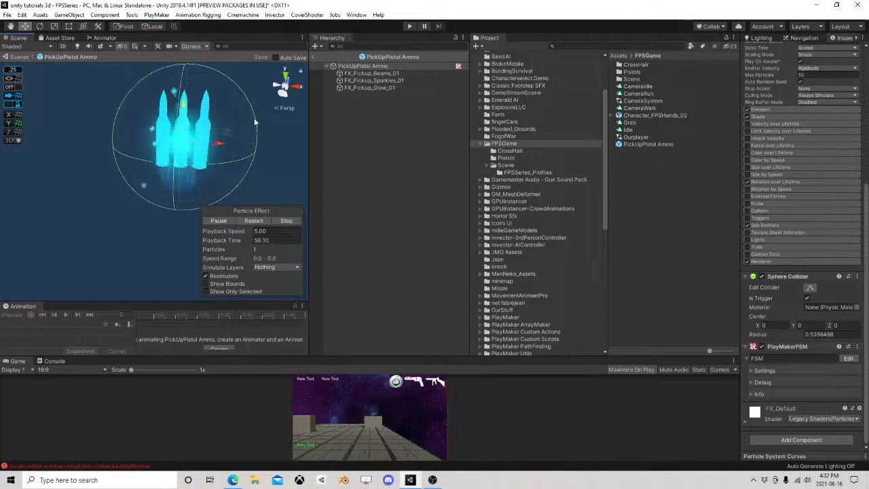
pyautogui.click(314, 57)
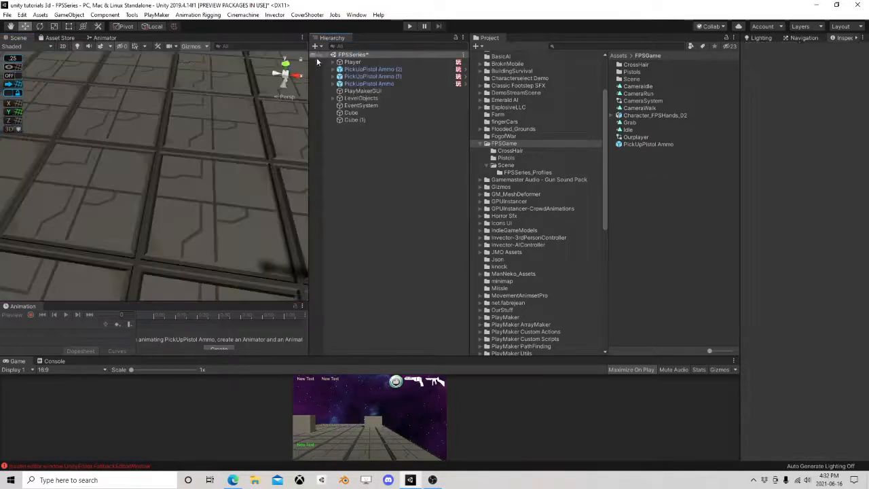
# Step: Add another PickUpPistol Ammo prefab instance to the FPSSeries scene and frame it in the Scene view
pyautogui.moveTo(641, 144); pyautogui.dragTo(357, 165)
pyautogui.doubleClick(373, 128)
pyautogui.moveTo(211, 194); pyautogui.dragTo(200, 130, button='right')
pyautogui.moveTo(200, 152); pyautogui.dragTo(196, 62, button='middle')
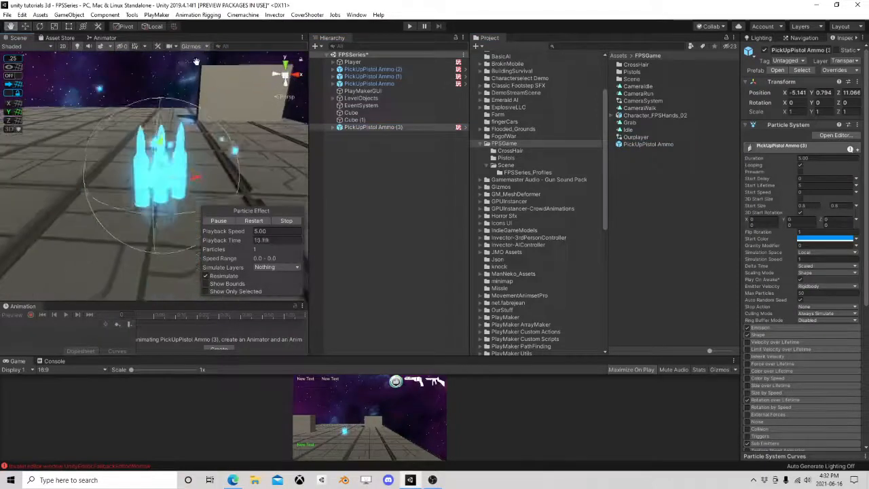
# Step: Create an empty GameObject at the new pickup's position and make PickUpPistol Ammo (3) its child
pyautogui.rightClick(355, 128)
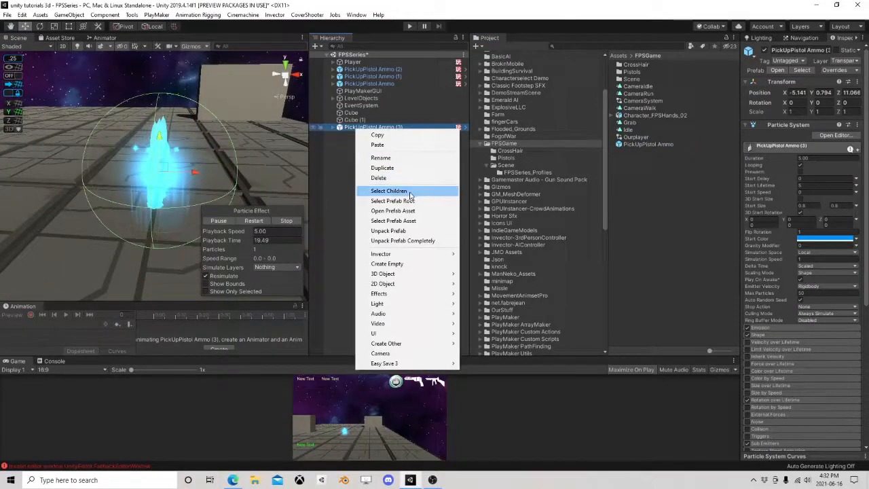
pyautogui.click(387, 263)
pyautogui.moveTo(360, 157); pyautogui.dragTo(365, 127)
# Step: Set the Y position of PickUpPistol Ammo (3) to 1 and lower its parent GameObject to about Y 0.441
pyautogui.click(363, 135)
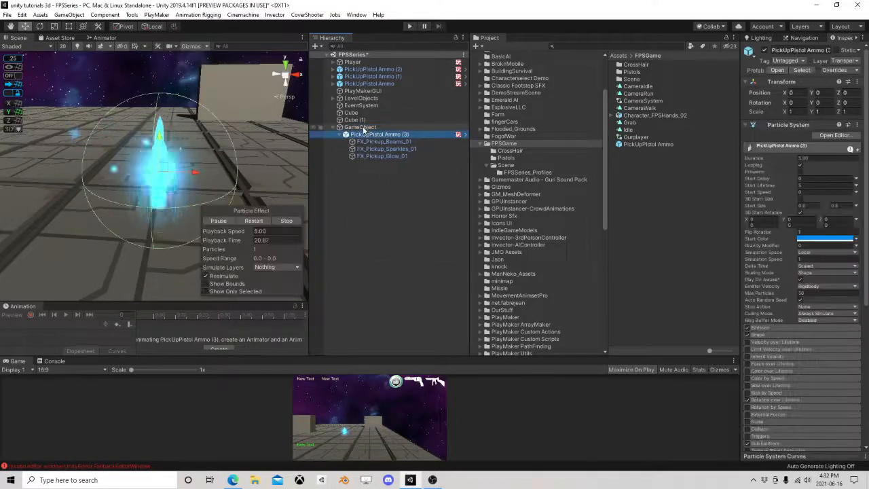
pyautogui.click(823, 93)
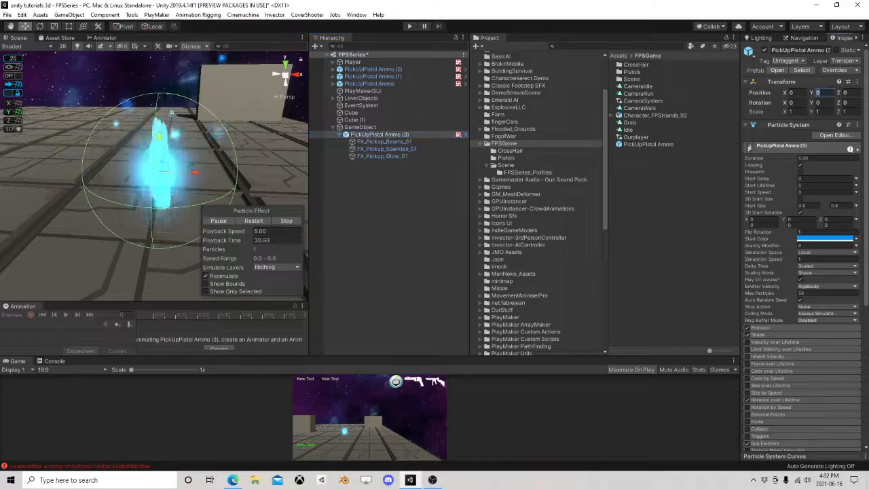
pyautogui.write('1')
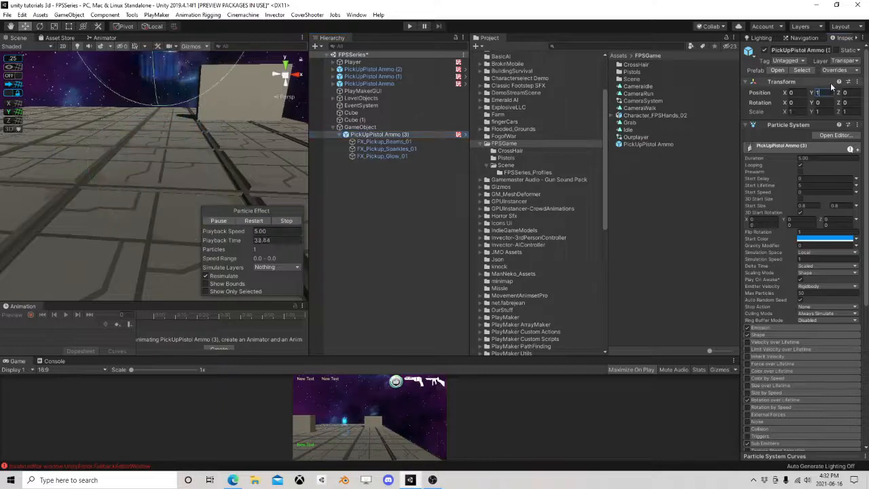
pyautogui.doubleClick(360, 127)
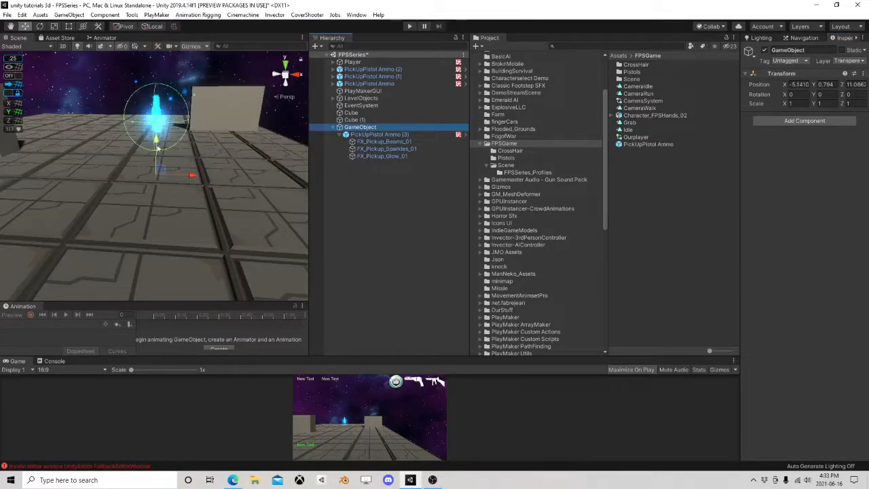
pyautogui.moveTo(158, 147); pyautogui.dragTo(160, 165)
pyautogui.moveTo(193, 183); pyautogui.dragTo(231, 191, button='middle')
pyautogui.press('f')
# Step: Copy the Sphere Collider from PickUpPistol Ammo (3) and paste it as a new component on the parent GameObject
pyautogui.click(379, 136)
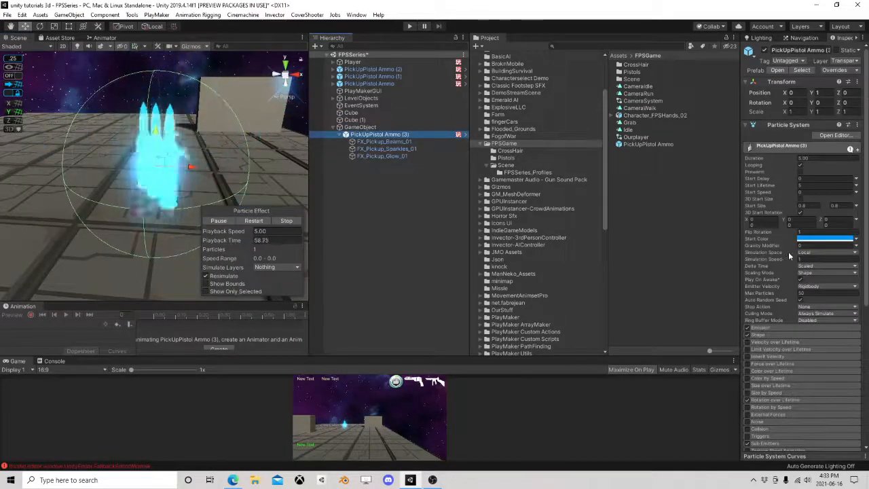
pyautogui.scroll(-5, 788, 251)
pyautogui.rightClick(771, 276)
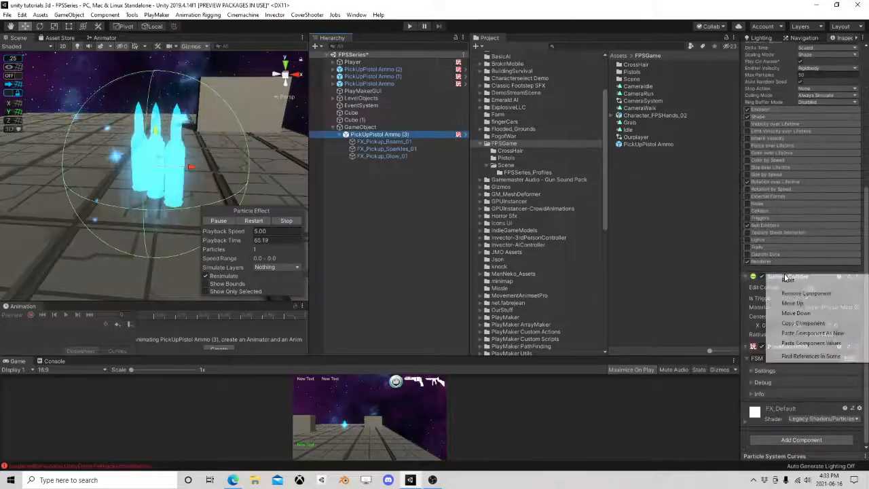
pyautogui.click(803, 323)
pyautogui.click(368, 127)
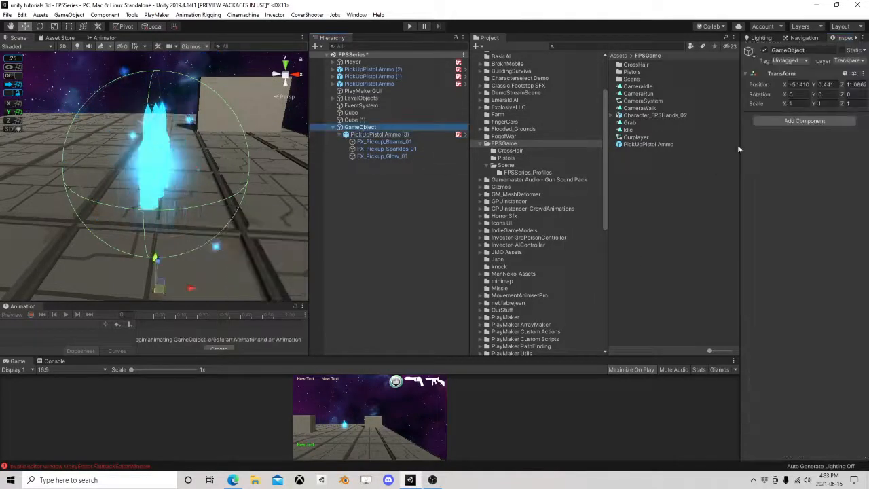
pyautogui.rightClick(781, 74)
pyautogui.click(787, 113)
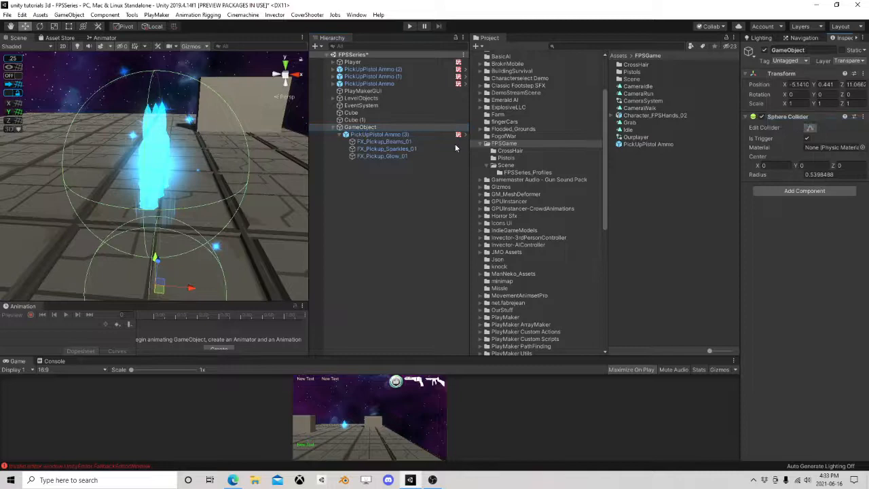
# Step: Remove the Sphere Collider component from the child PickUpPistol Ammo (3)
pyautogui.click(373, 134)
pyautogui.scroll(-10, 779, 282)
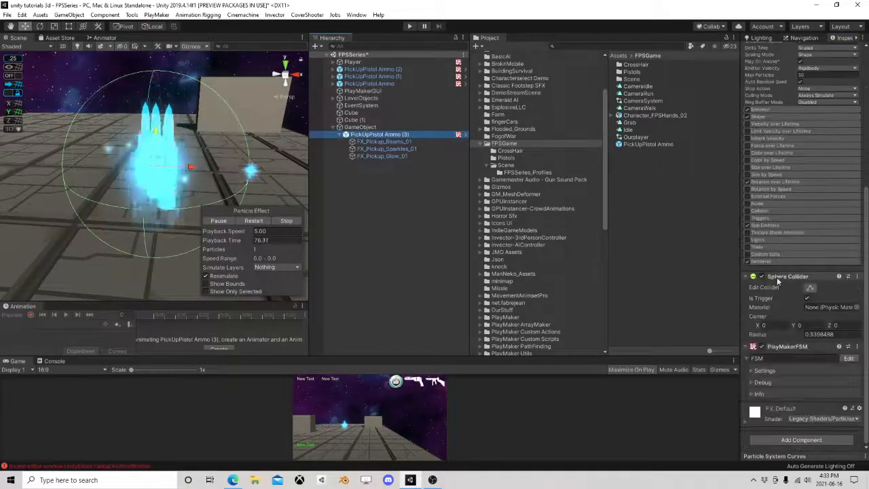
pyautogui.rightClick(779, 283)
pyautogui.click(804, 315)
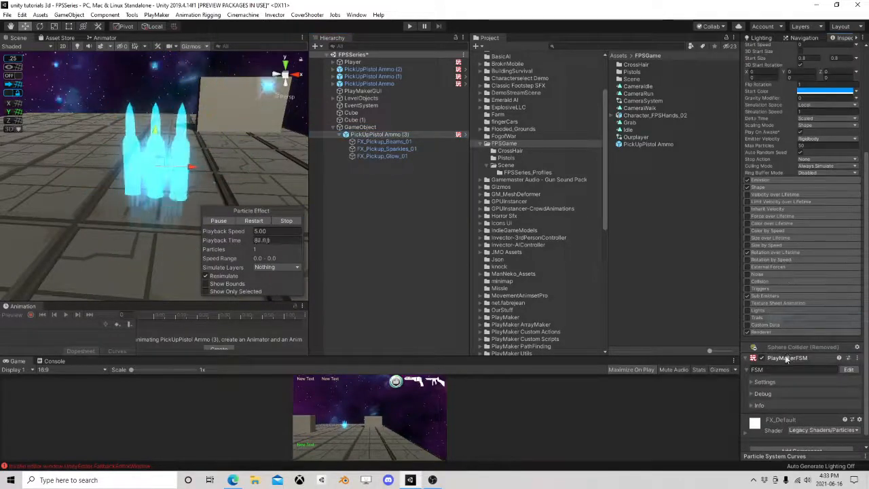
# Step: Copy the PlayMakerFSM from PickUpPistol Ammo (3) and paste it as a new component on the parent GameObject
pyautogui.rightClick(787, 360)
pyautogui.click(781, 293)
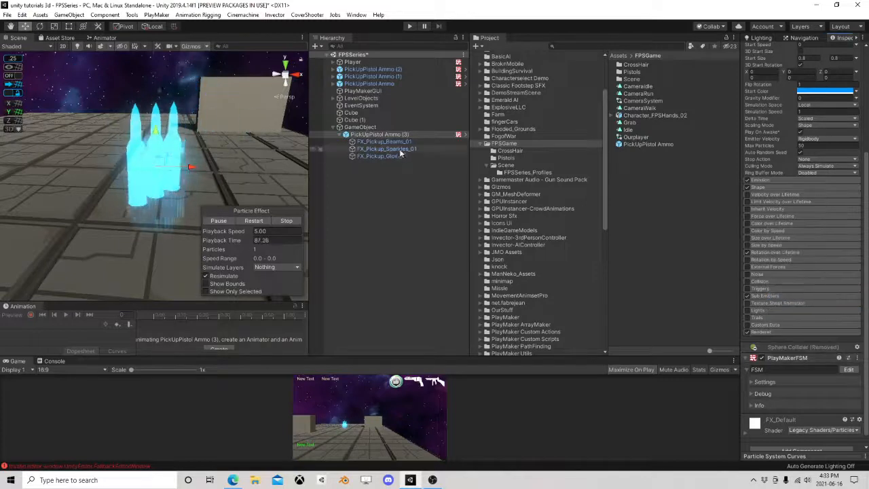
pyautogui.click(360, 127)
pyautogui.rightClick(772, 120)
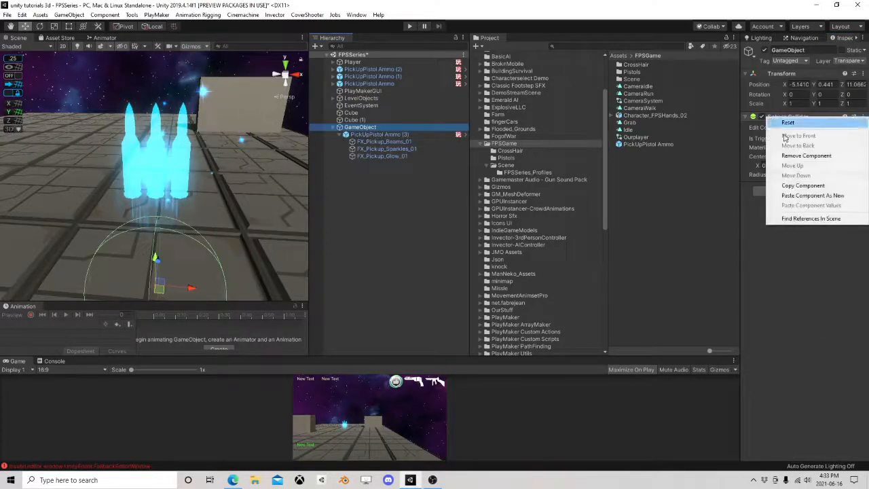
pyautogui.click(797, 197)
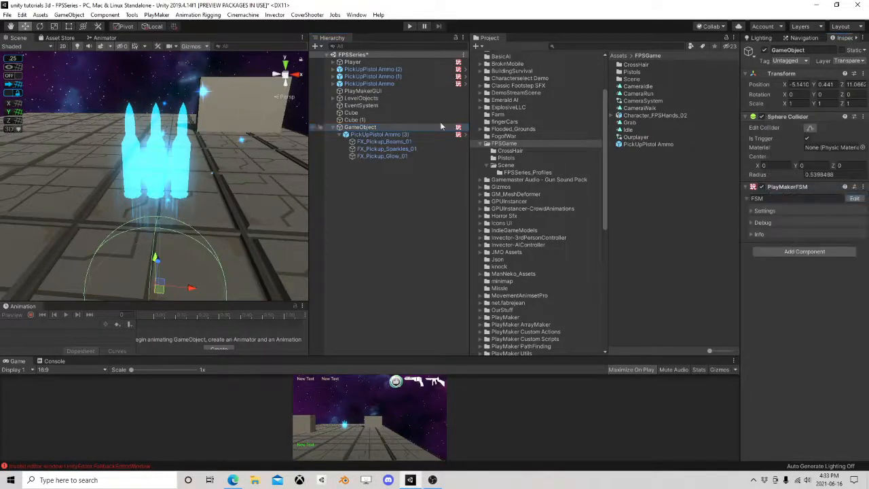
# Step: Remove the PlayMakerFSM component from the child PickUpPistol Ammo (3)
pyautogui.click(377, 134)
pyautogui.rightClick(788, 345)
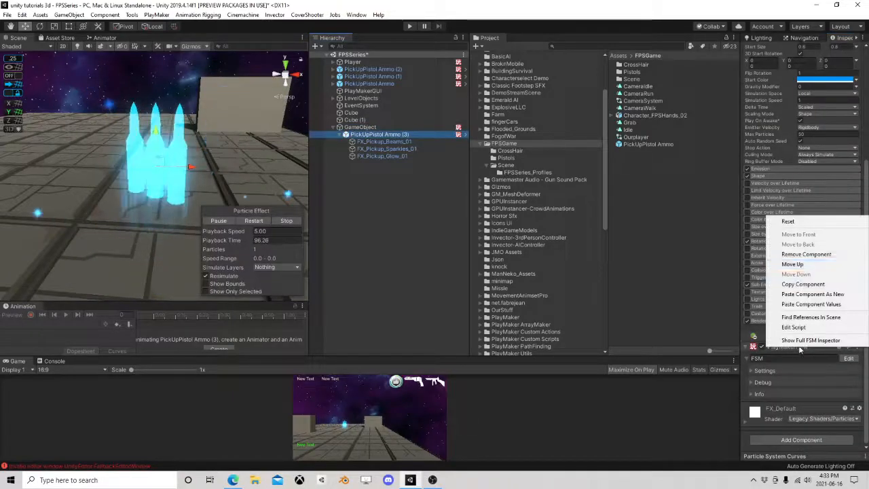
pyautogui.click(781, 253)
# Step: Rename the parent GameObject to PivkUpAmmo and collapse its children in the hierarchy
pyautogui.click(362, 127)
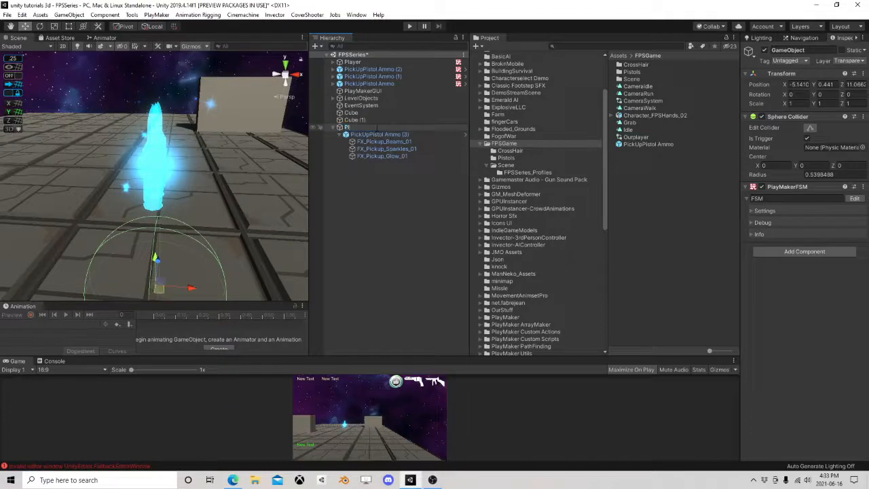
pyautogui.write('PivkUpAmmo')
pyautogui.press('Return')
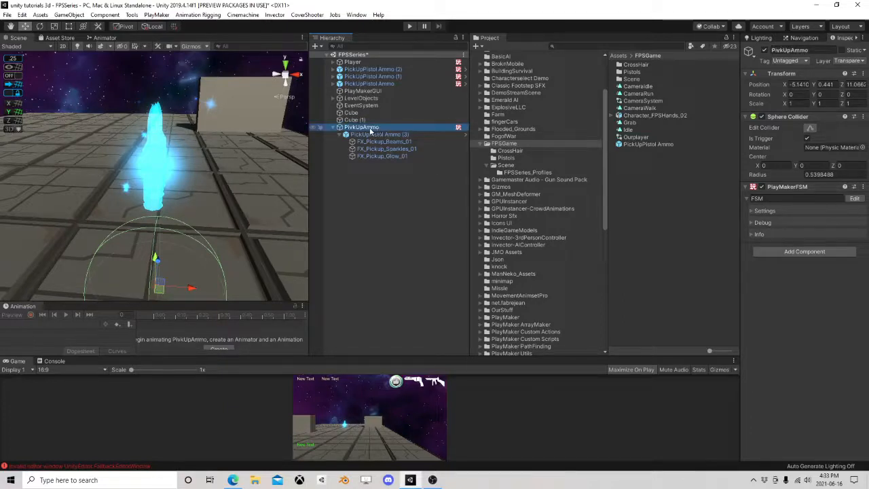
pyautogui.click(334, 128)
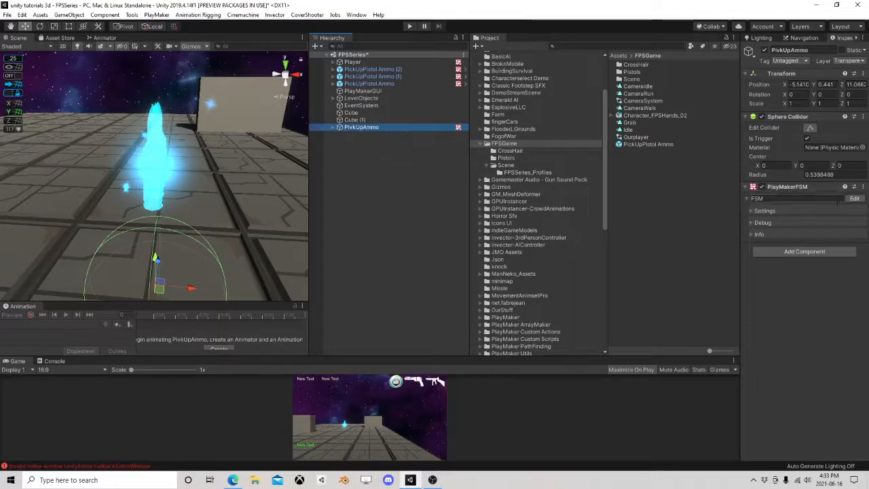
# Step: Add an Audio Source component to the parent PivkUpAmmo object
pyautogui.click(818, 251)
pyautogui.write('a')
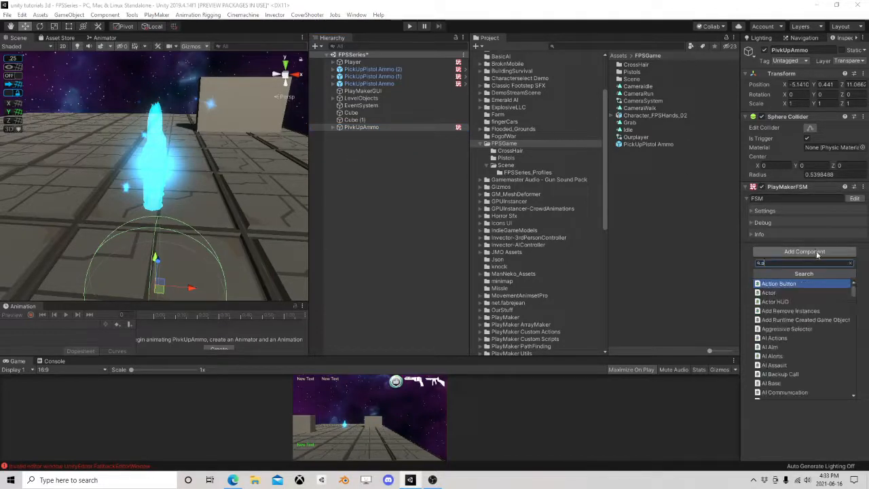
pyautogui.write('udio')
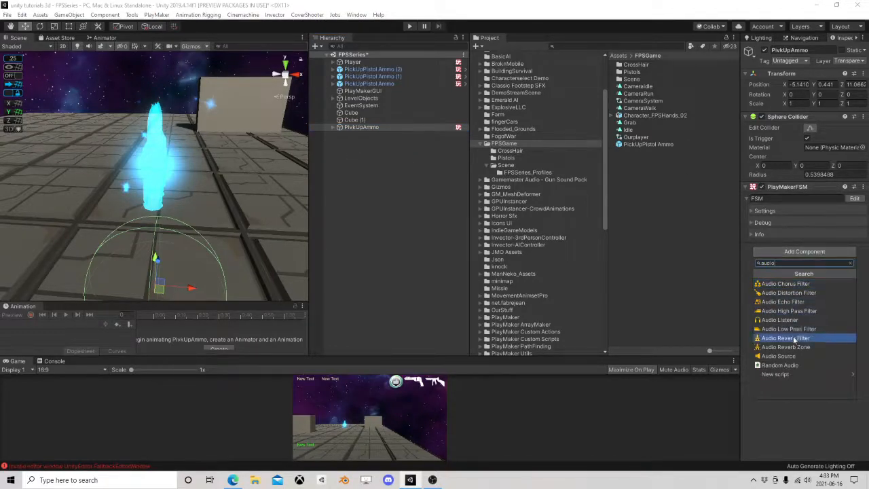
pyautogui.click(788, 356)
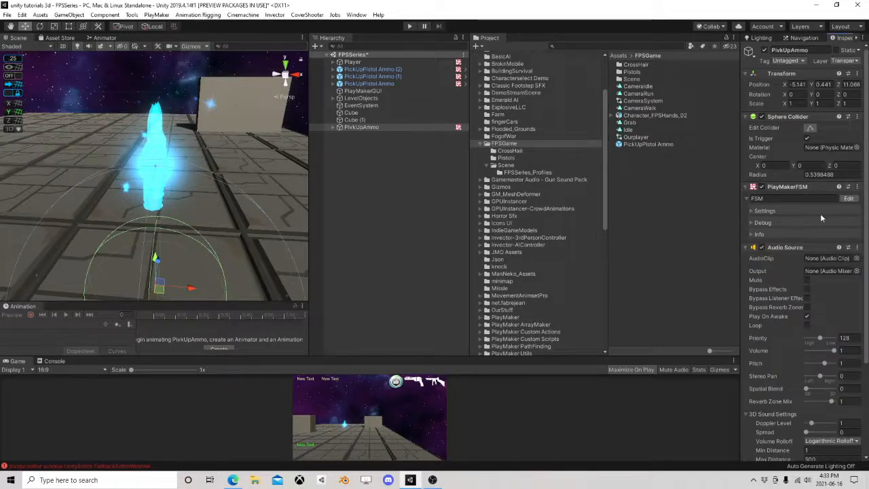
# Step: Add an Audio Play action to State 2 of the PivkUpAmmo FSM
pyautogui.click(849, 199)
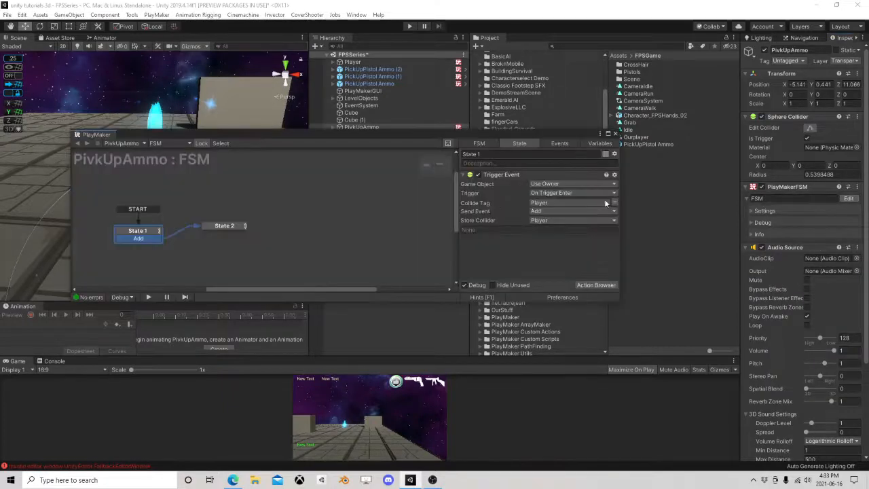
pyautogui.click(224, 228)
pyautogui.click(596, 285)
pyautogui.write('a')
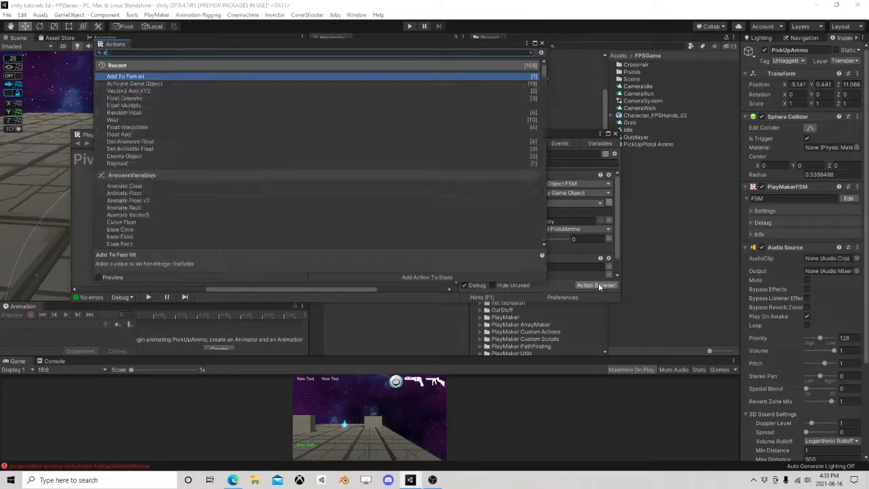
pyautogui.write('udio pl')
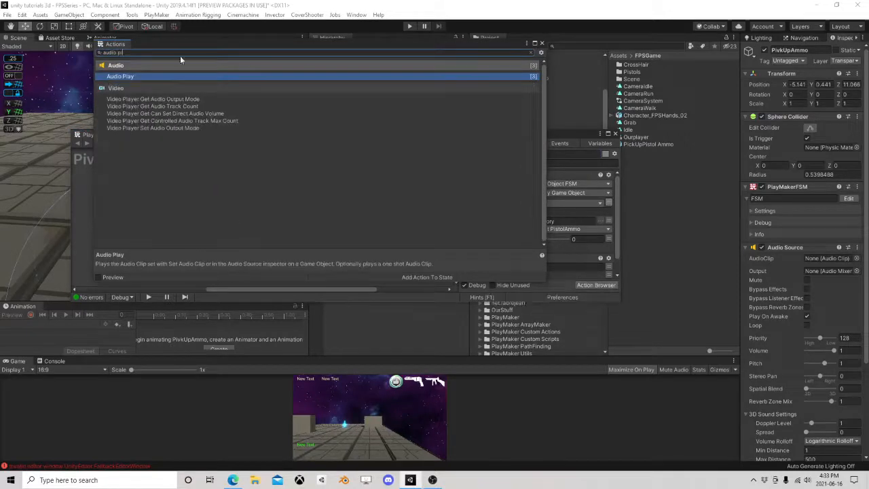
pyautogui.doubleClick(135, 77)
pyautogui.click(542, 43)
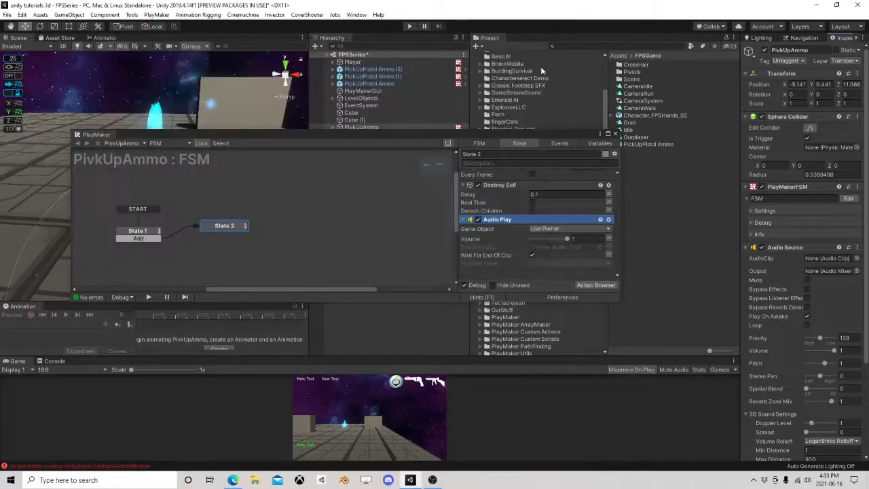
# Step: Disable Wait For End Of Clip on State 2's Audio Play action and open the audio clip selection for One Shot Clip
pyautogui.click(533, 255)
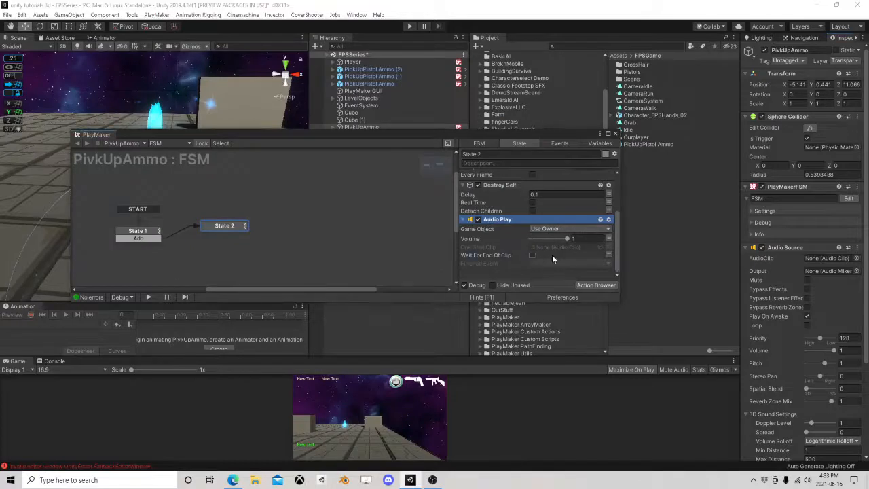
pyautogui.click(606, 247)
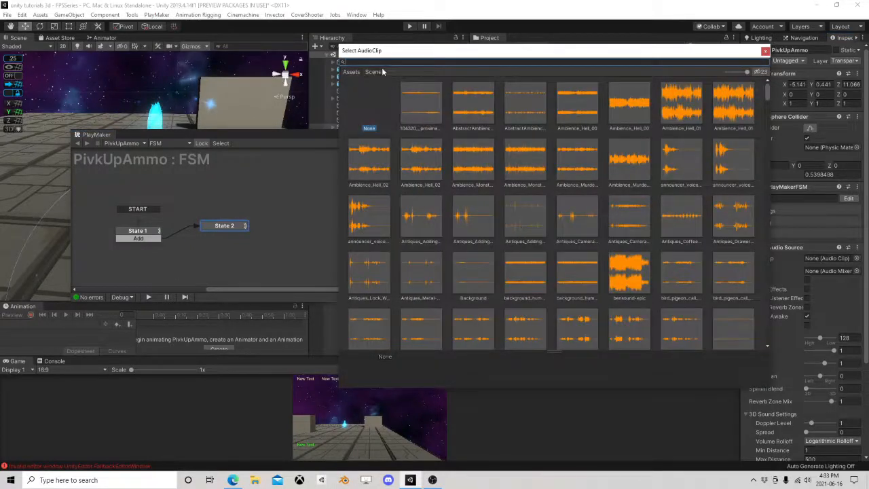
pyautogui.write('chim')
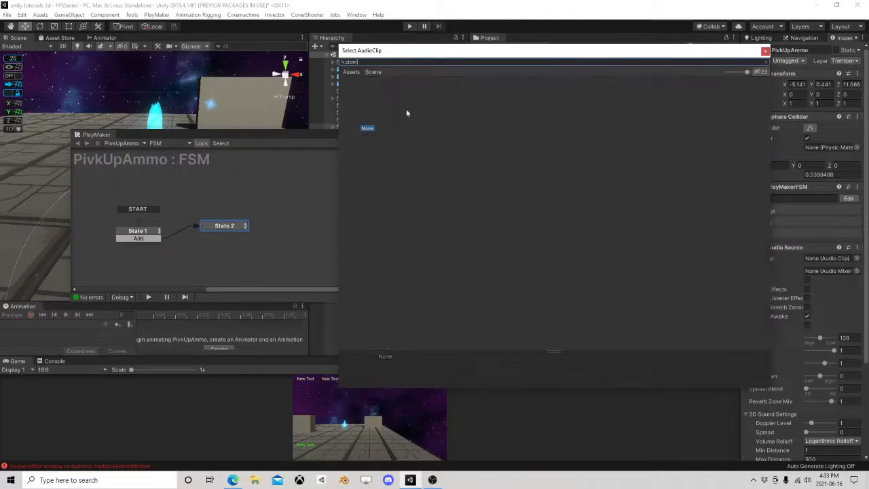
pyautogui.press('BackSpace')
pyautogui.press('BackSpace')
pyautogui.press('BackSpace')
pyautogui.press('BackSpace')
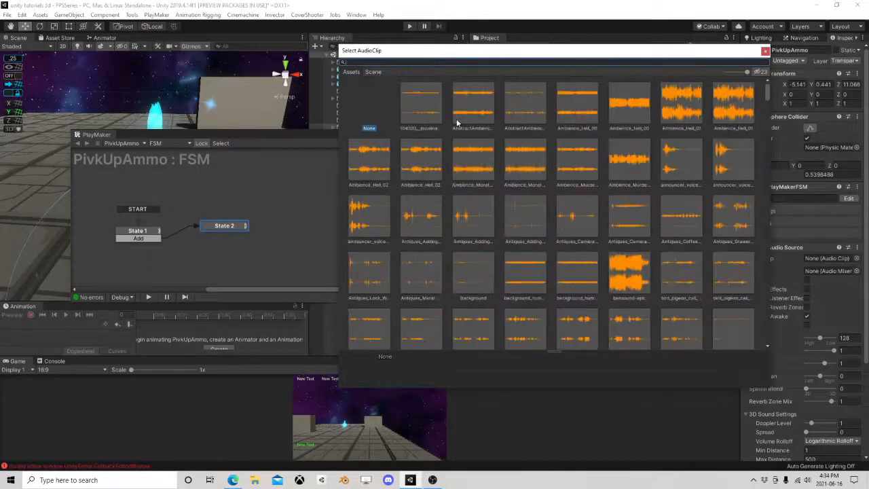
# Step: Search the audio clips for "pick" and assign the pickup clip as the Audio Play action's One Shot Clip
pyautogui.write('pic')
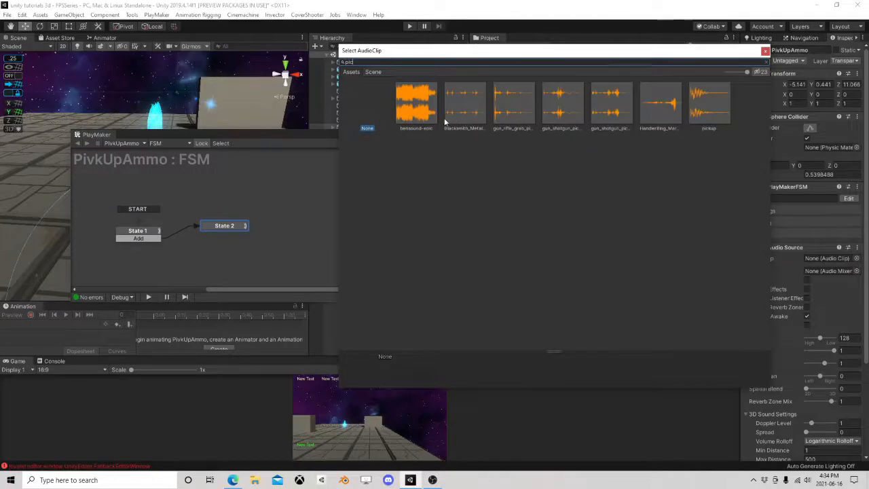
pyautogui.write('k')
pyautogui.click(408, 118)
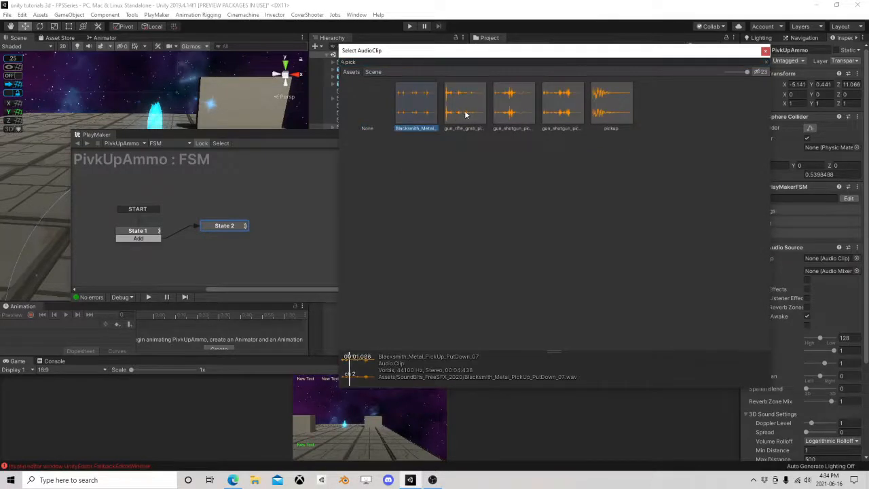
pyautogui.click(606, 114)
pyautogui.click(765, 51)
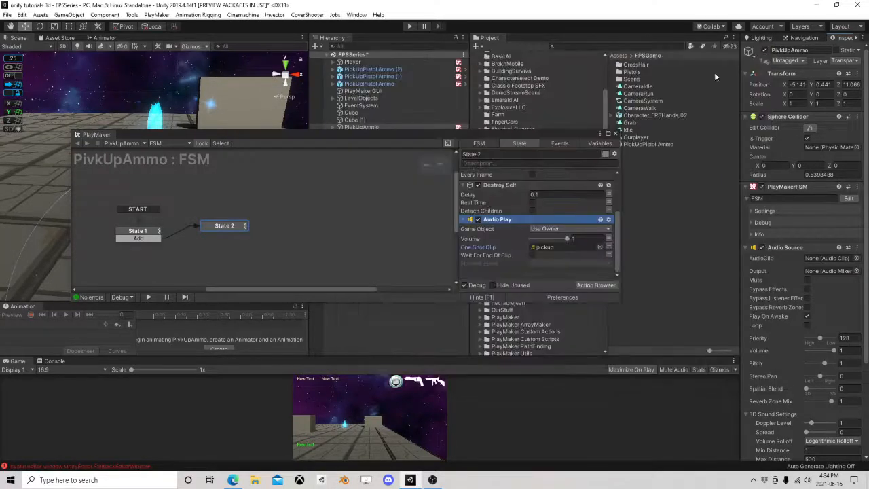
# Step: Move the Audio Play action above Destroy Self in State 2, set Destroy Self's delay to 0.5 and close the PlayMaker editor
pyautogui.moveTo(506, 219); pyautogui.dragTo(534, 185)
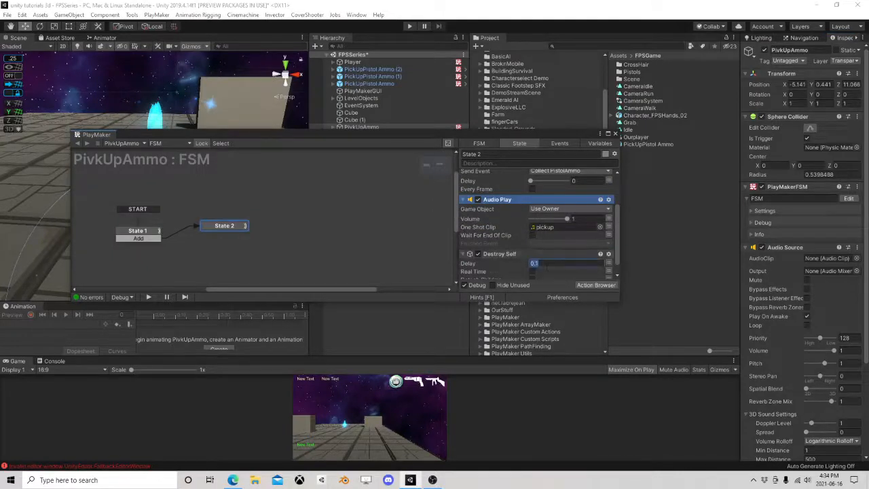
pyautogui.write('0.5')
pyautogui.click(616, 135)
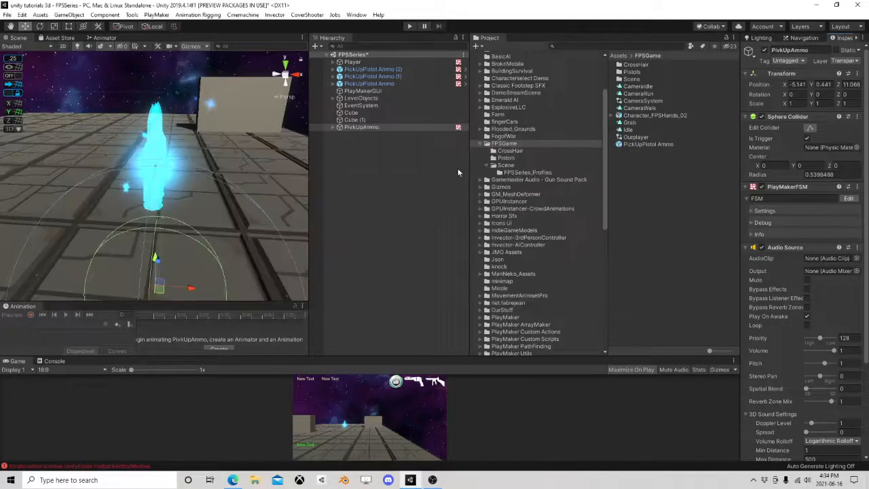
# Step: Delete the PickUpPistol Ammo prefab from the FPSGame folder and save the scene's PivkUpAmmo object there as a prefab
pyautogui.click(647, 144)
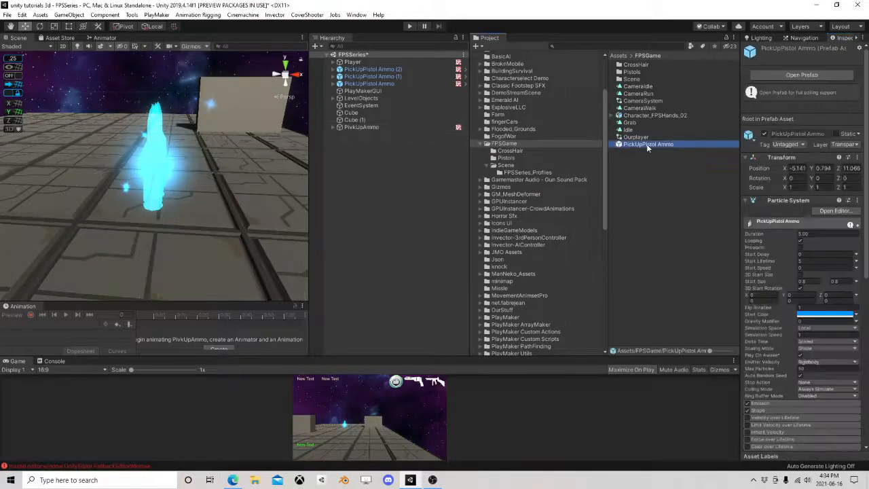
pyautogui.press('Delete')
pyautogui.click(461, 258)
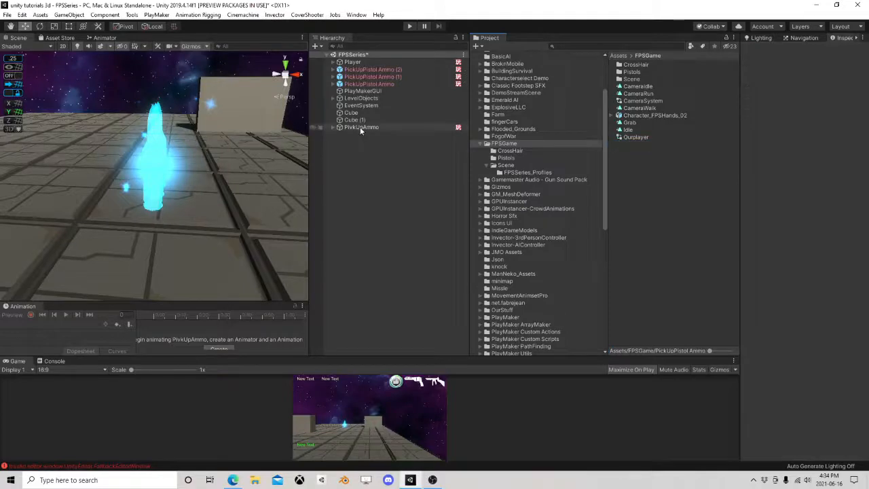
pyautogui.moveTo(640, 167); pyautogui.dragTo(641, 167)
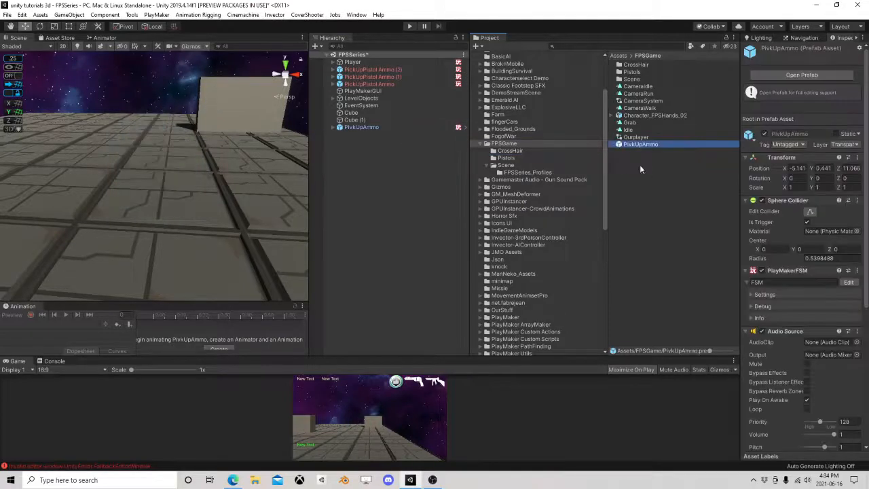
# Step: Delete the three PickUpPistol Ammo objects and the PivkUpAmmo object from the scene hierarchy
pyautogui.click(376, 70)
pyautogui.press('Delete')
pyautogui.click(370, 71)
pyautogui.press('Delete')
pyautogui.click(368, 72)
pyautogui.press('Delete')
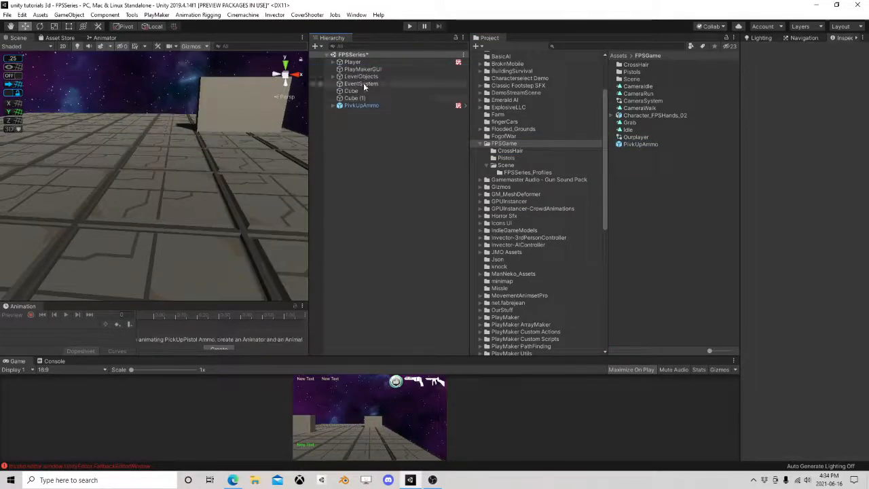
pyautogui.click(360, 105)
pyautogui.press('Delete')
# Step: Place two instances of the PivkUpAmmo prefab at different spots on the scene floor
pyautogui.scroll(-3, 202, 161)
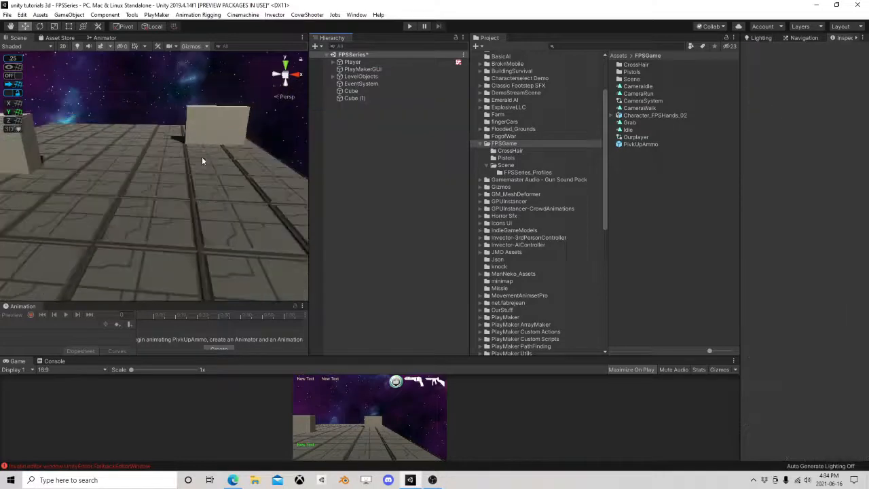
pyautogui.moveTo(202, 157); pyautogui.dragTo(204, 210, button='right')
pyautogui.moveTo(641, 144); pyautogui.dragTo(194, 80)
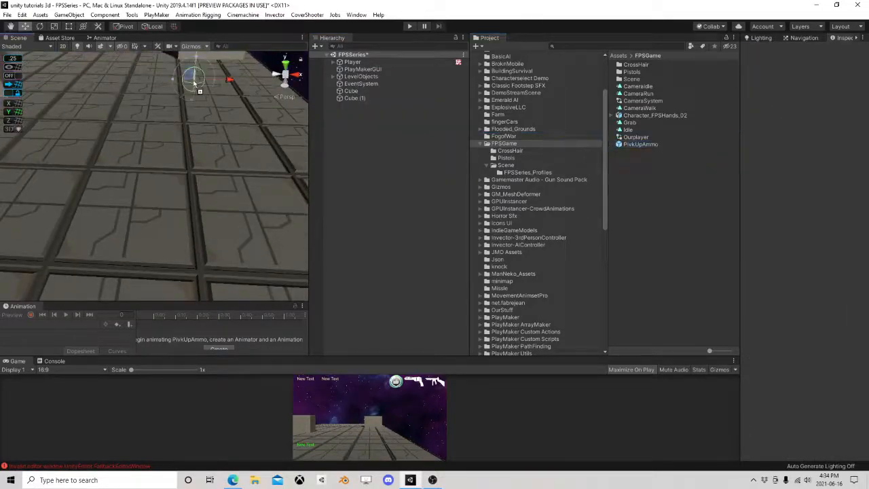
pyautogui.moveTo(654, 143); pyautogui.dragTo(95, 82)
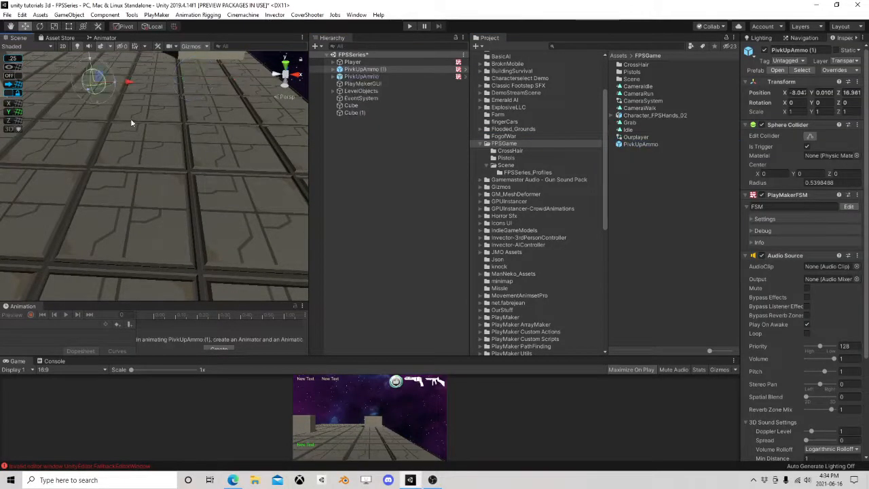
# Step: Examine the placed PivkUpAmmo (1) instance and its PickUpPistol Ammo (3) child in the scene
pyautogui.doubleClick(360, 72)
pyautogui.moveTo(218, 194); pyautogui.dragTo(223, 162, button='right')
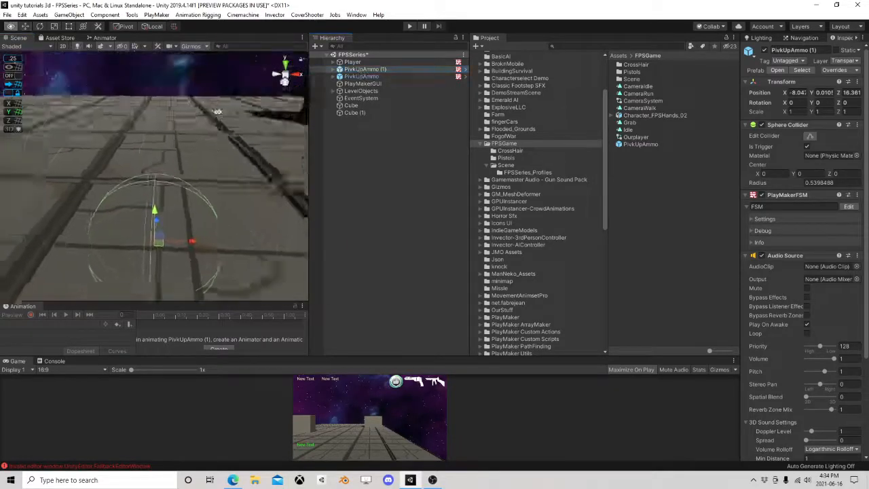
pyautogui.moveTo(224, 160); pyautogui.dragTo(204, 204, button='middle')
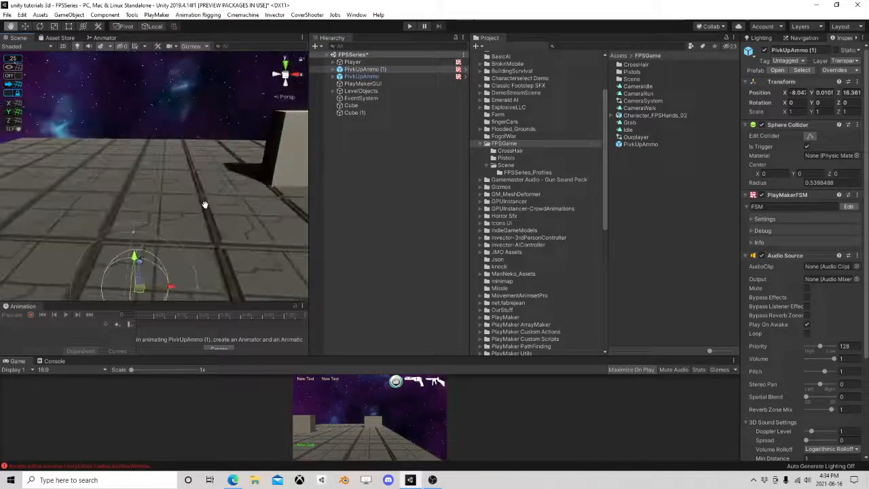
pyautogui.click(332, 69)
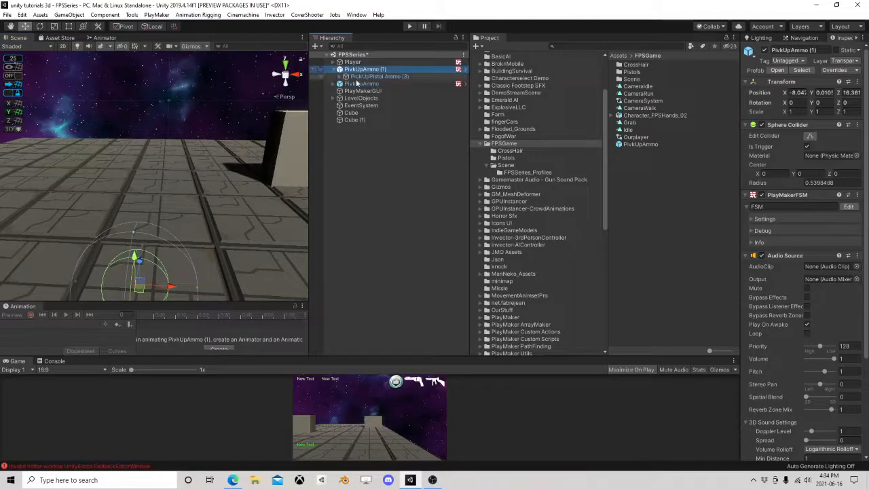
pyautogui.click(377, 76)
pyautogui.moveTo(178, 76); pyautogui.dragTo(112, 126, button='middle')
# Step: Play-test the scene by walking the player through the ammo pickups, and stop play mode
pyautogui.click(410, 26)
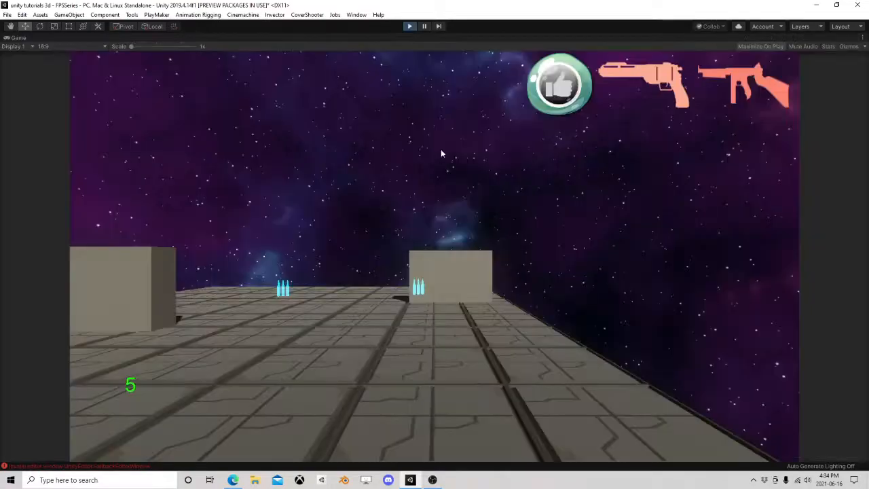
pyautogui.press('w')
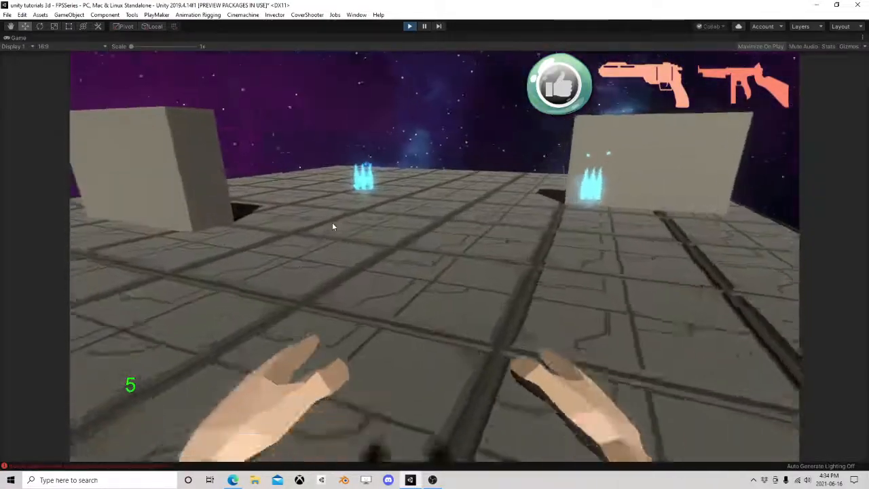
pyautogui.press('w')
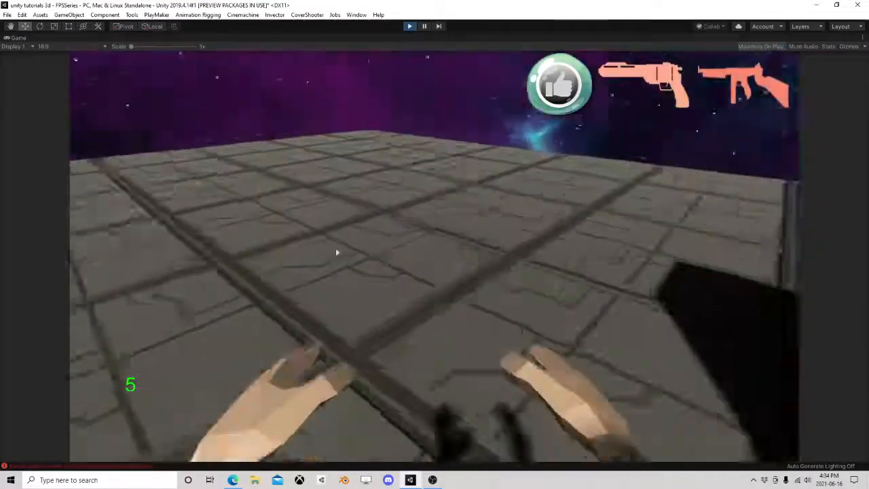
pyautogui.press('w')
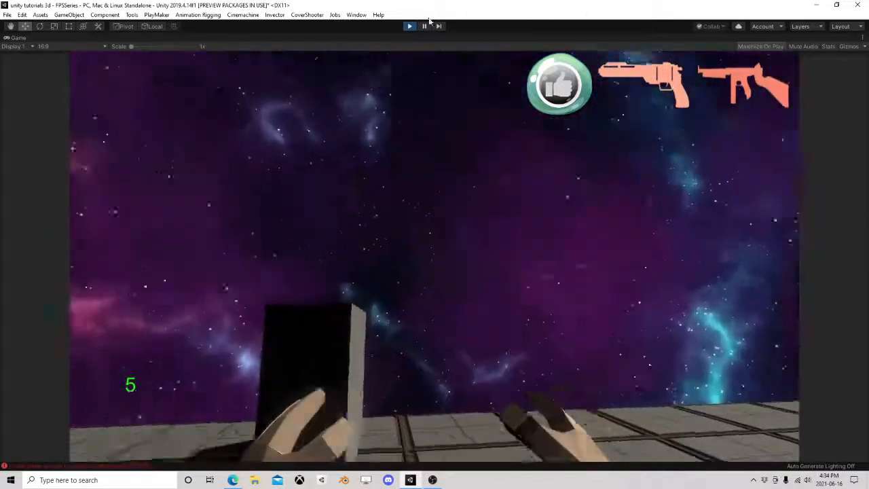
pyautogui.click(409, 28)
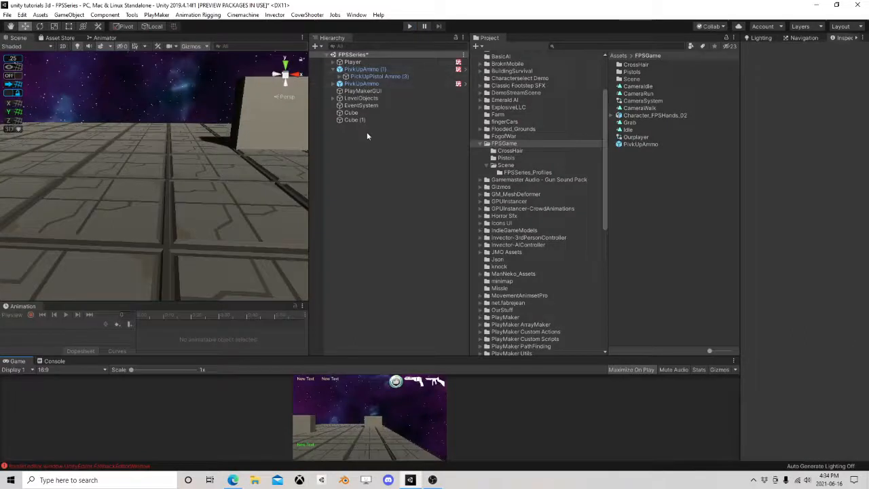
pyautogui.click(333, 69)
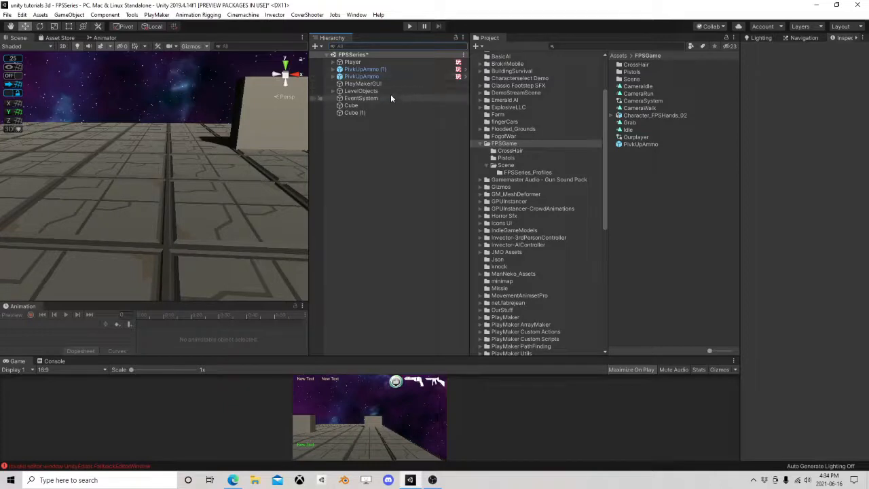
pyautogui.scroll(-2, 265, 168)
pyautogui.moveTo(266, 169)
pyautogui.mouseDown(button='middle')
pyautogui.moveTo(250, 181)
pyautogui.moveTo(256, 167)
pyautogui.mouseUp(button='middle')
pyautogui.scroll(3, 251, 168)
pyautogui.moveTo(215, 176); pyautogui.dragTo(184, 209, button='right')
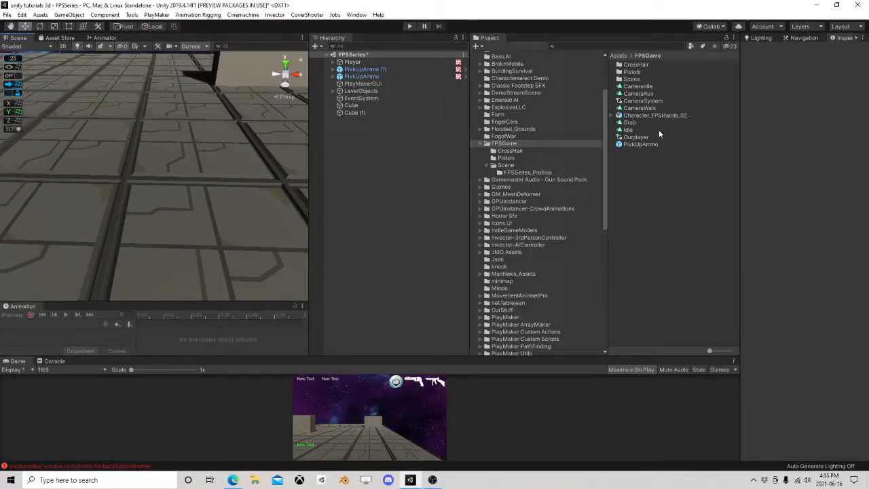
pyautogui.click(643, 144)
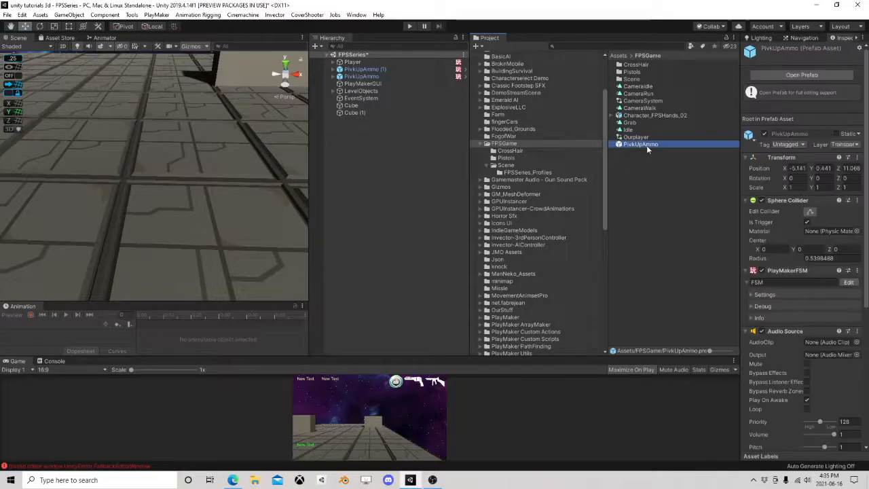
pyautogui.click(675, 201)
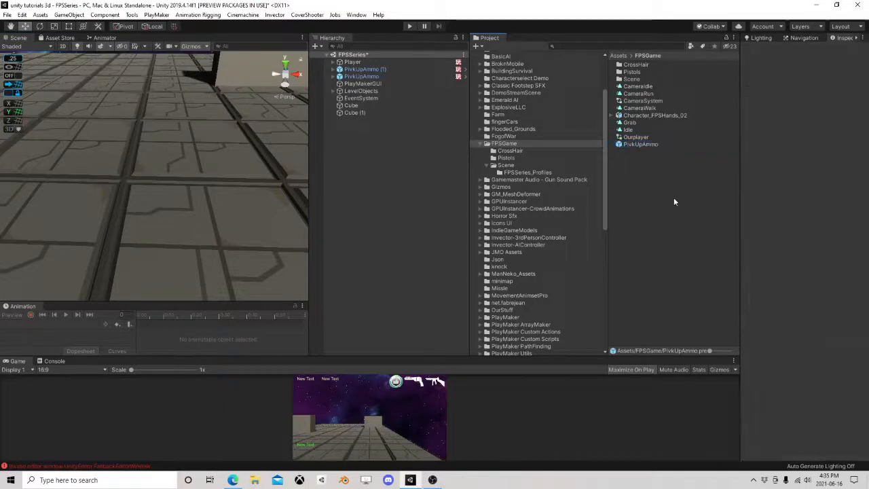
# Step: Completely unpack the PivkUpAmmo (1) prefab instance in the scene hierarchy
pyautogui.click(377, 70)
pyautogui.rightClick(377, 71)
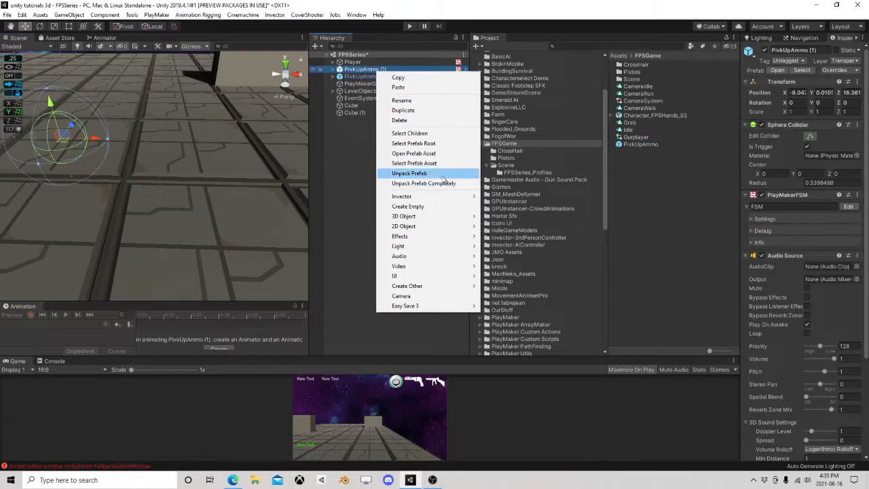
pyautogui.click(421, 183)
pyautogui.press('f')
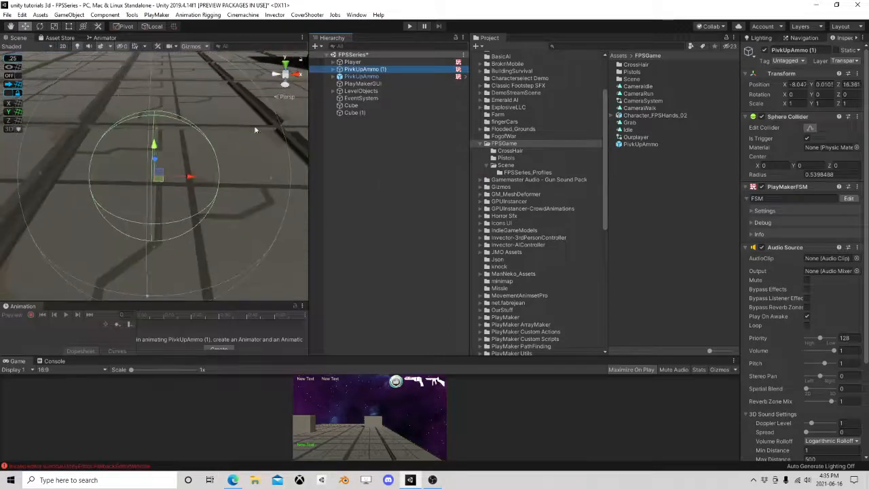
# Step: Expand PickUpPistol Ammo (3) under PivkUpAmmo (1) and restart its particle effect preview
pyautogui.click(333, 70)
pyautogui.click(350, 77)
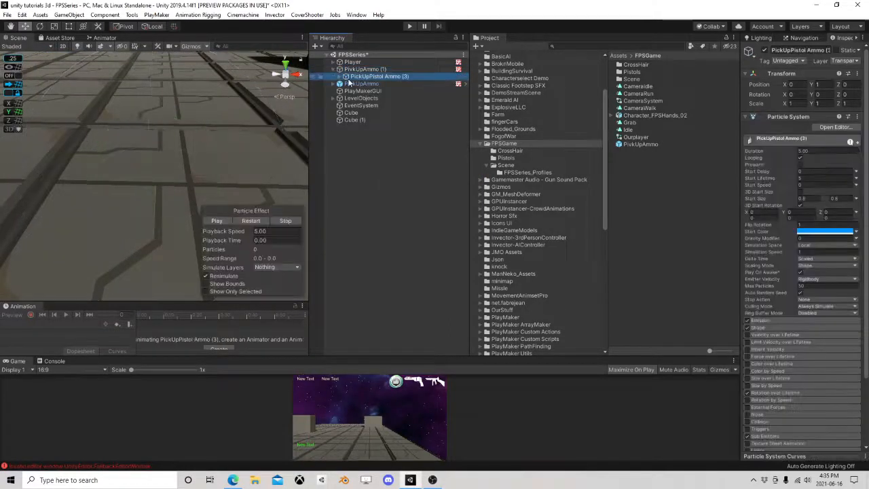
pyautogui.click(343, 77)
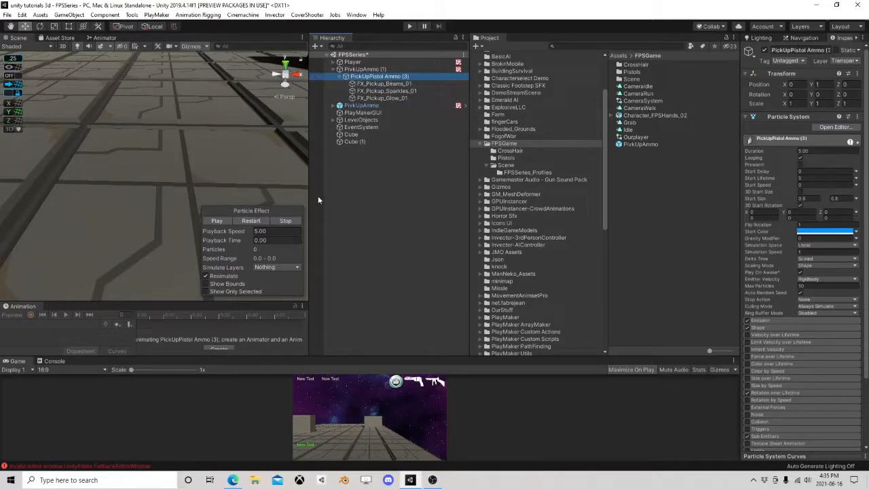
pyautogui.click(251, 222)
pyautogui.scroll(5, 195, 145)
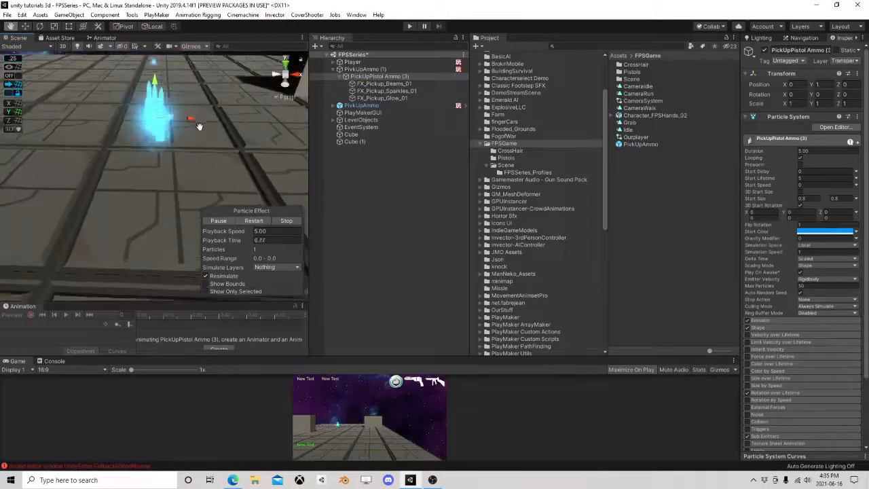
# Step: Deactivate the FX_Pickup beams, sparkles and glow children together and restart the particle preview to check the pickup
pyautogui.click(382, 84)
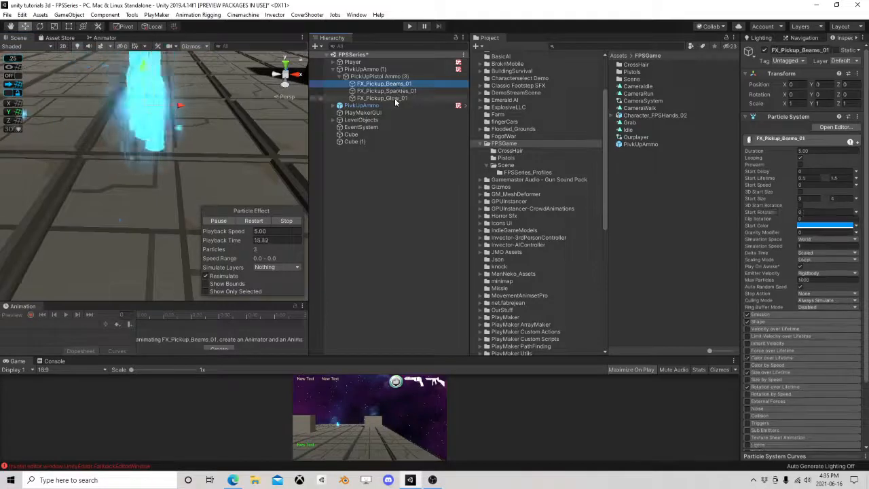
pyautogui.keyDown('shift'); pyautogui.click(394, 98); pyautogui.keyUp('shift')
pyautogui.click(764, 50)
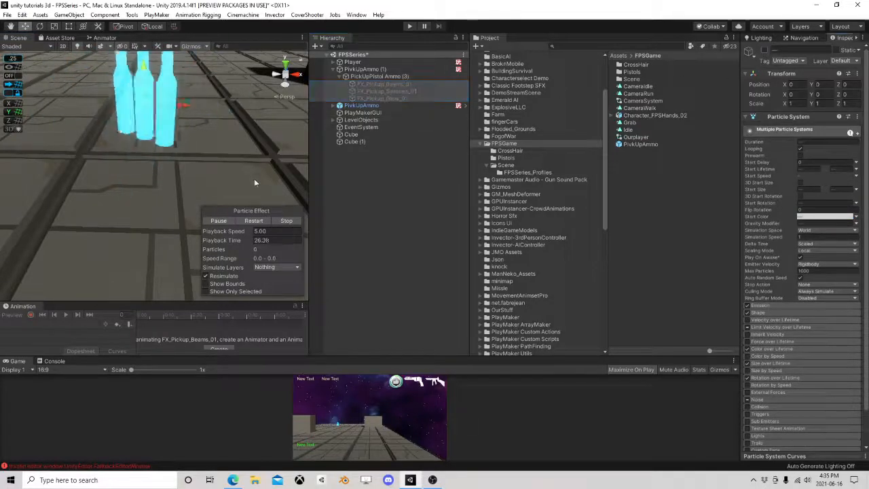
pyautogui.click(258, 225)
pyautogui.moveTo(250, 192); pyautogui.dragTo(237, 148, button='right')
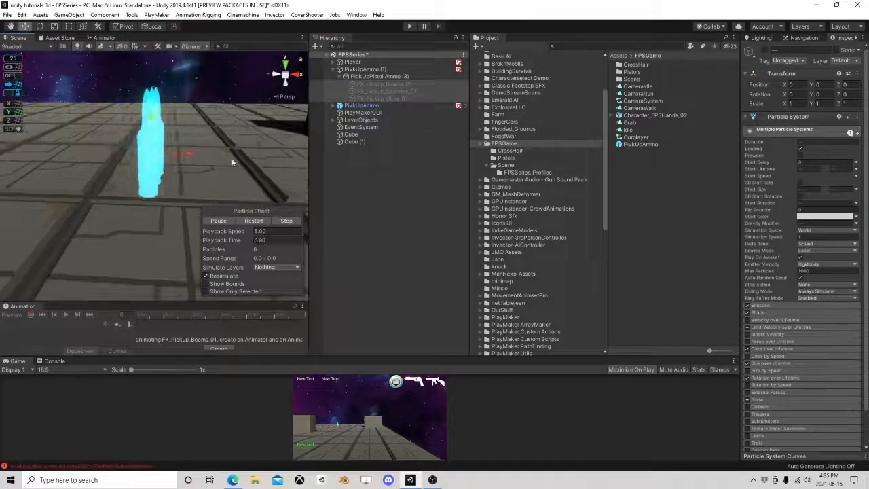
pyautogui.scroll(-2, 805, 319)
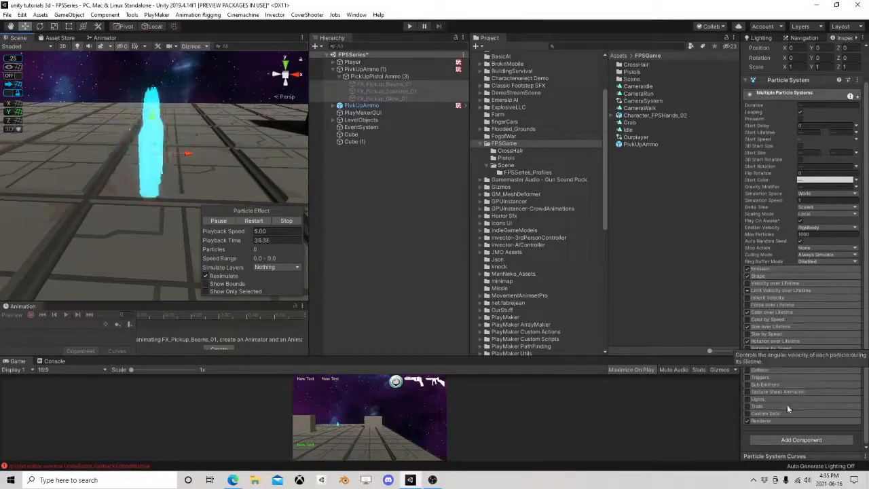
# Step: Change the renderer mesh of PickUpPistol Ammo (3) under PivkUpAmmo (1) to SM_Wep_Pistol_01, searching the meshes for pistol models
pyautogui.click(770, 421)
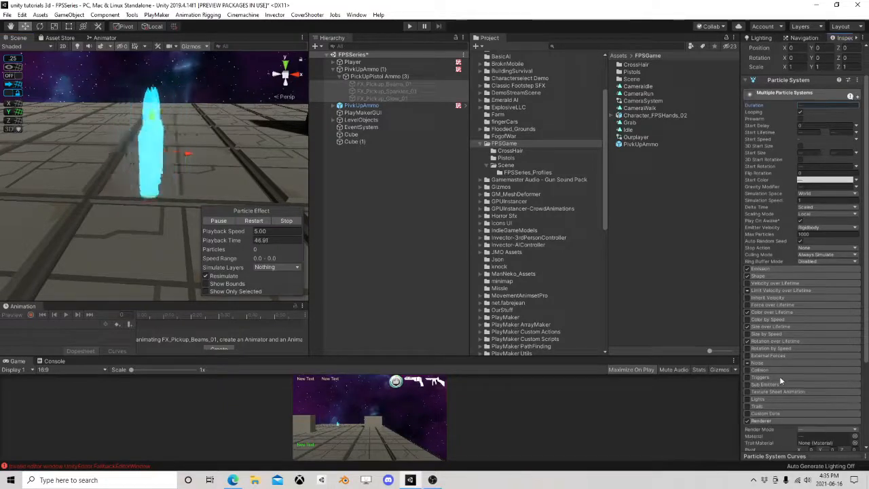
pyautogui.scroll(-5, 781, 375)
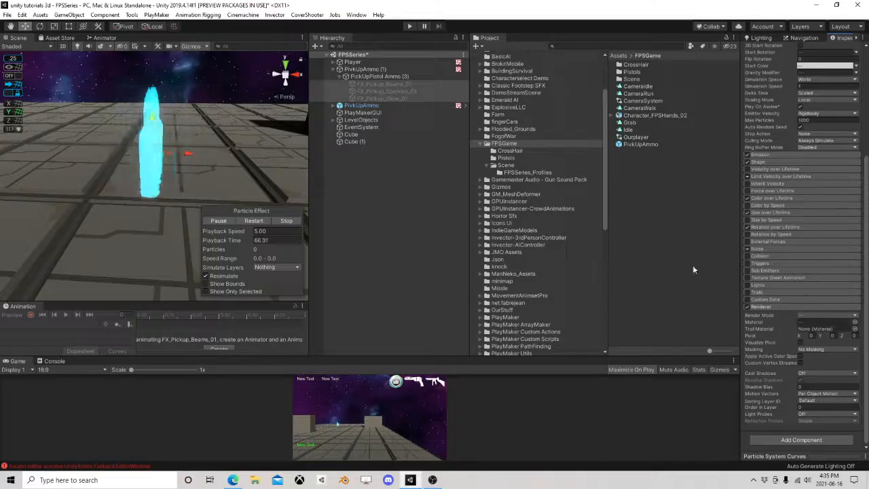
pyautogui.click(372, 78)
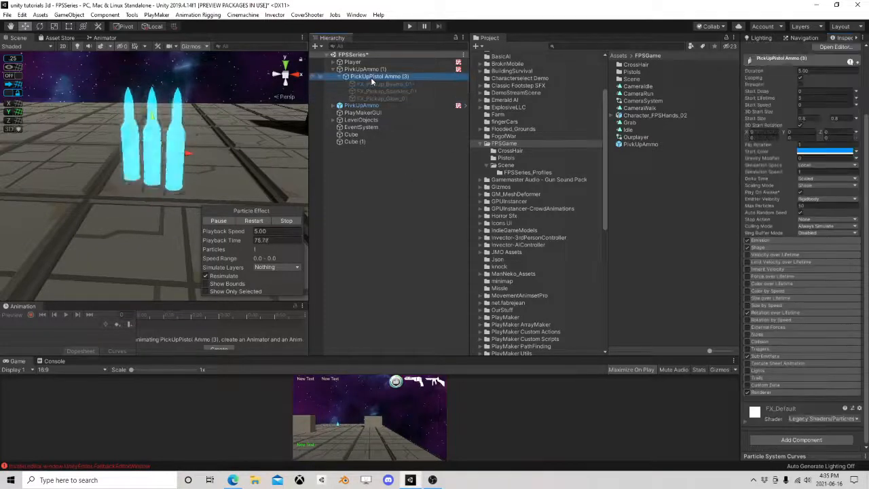
pyautogui.click(789, 392)
pyautogui.scroll(-8, 805, 366)
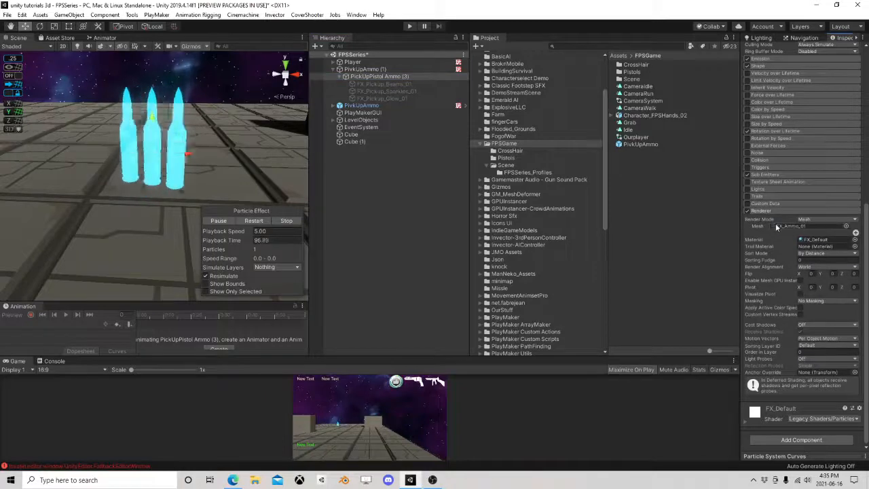
pyautogui.click(845, 227)
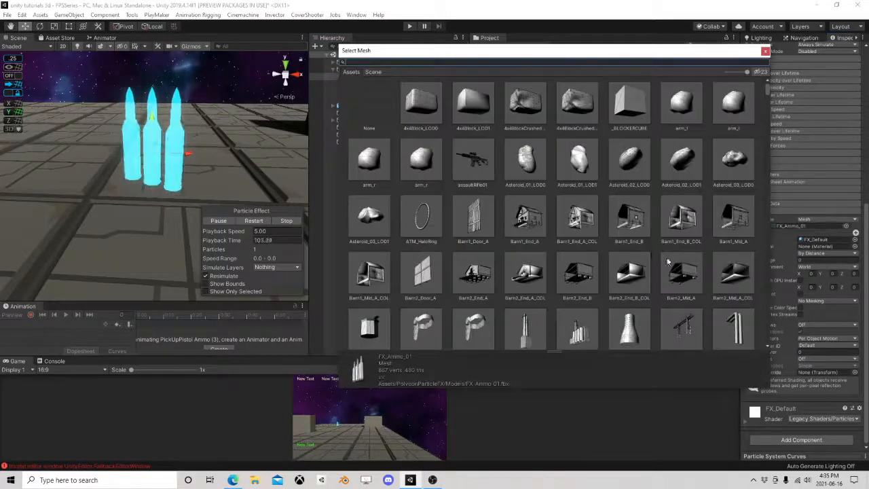
pyautogui.write('pistol')
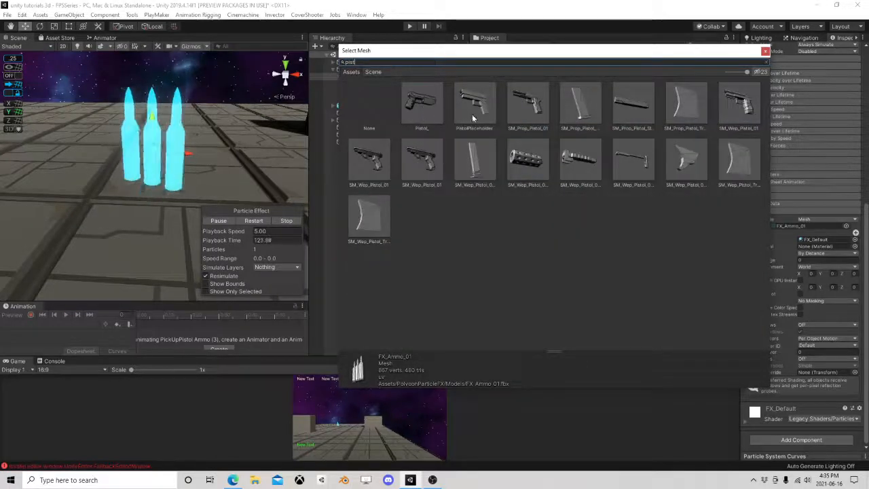
pyautogui.click(382, 164)
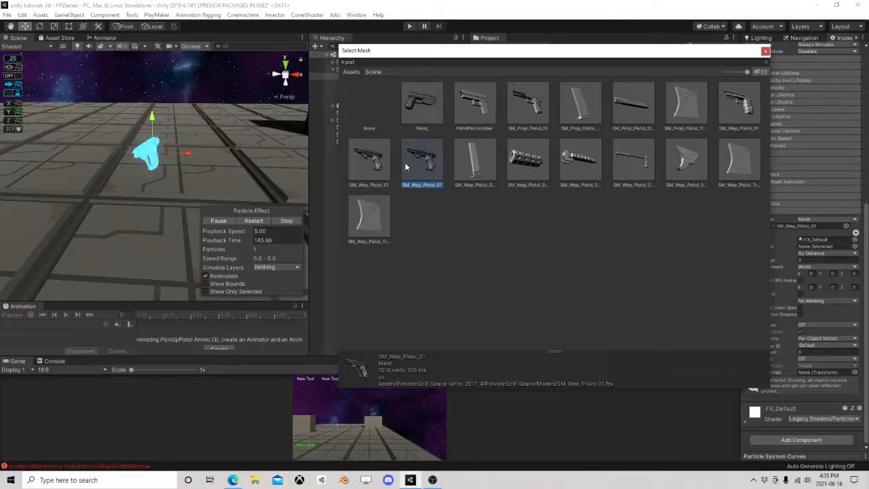
pyautogui.click(766, 51)
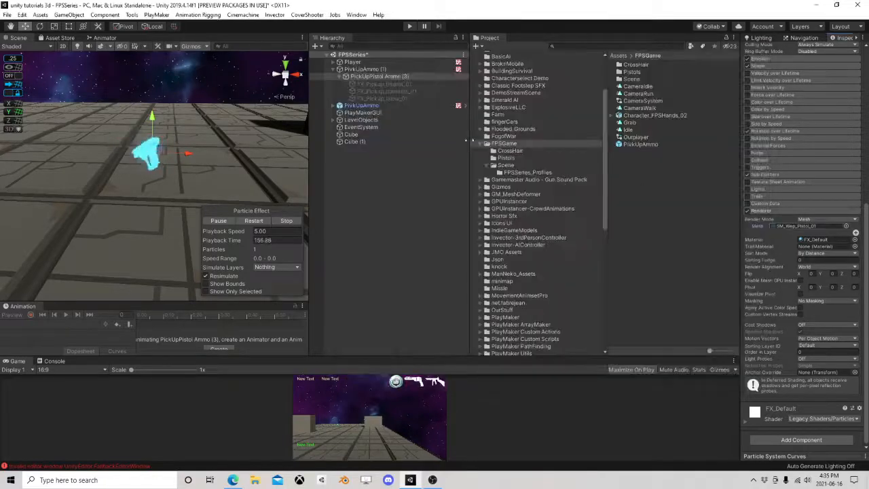
# Step: Reactivate the FX_Pickup beams, sparkles and glow children together and restart the PickUpPistol Ammo (3) particle preview
pyautogui.click(394, 84)
pyautogui.keyDown('shift'); pyautogui.click(393, 97); pyautogui.keyUp('shift')
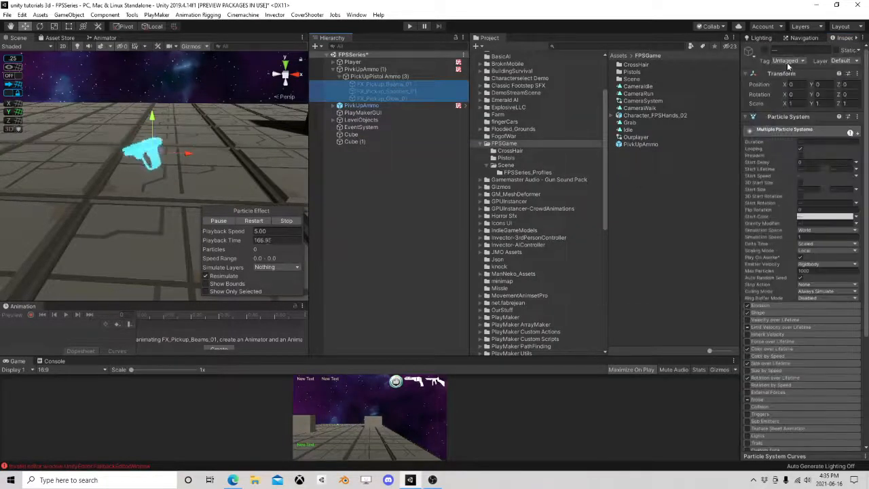
pyautogui.click(765, 51)
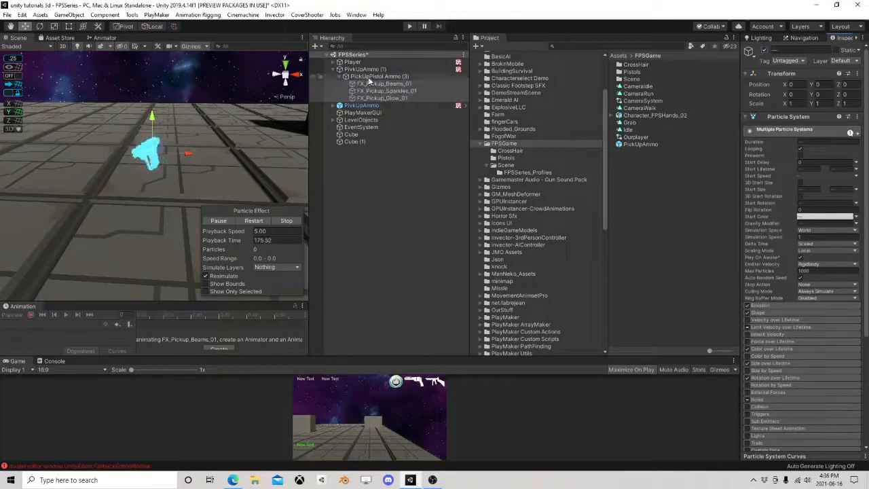
pyautogui.click(372, 77)
pyautogui.click(254, 221)
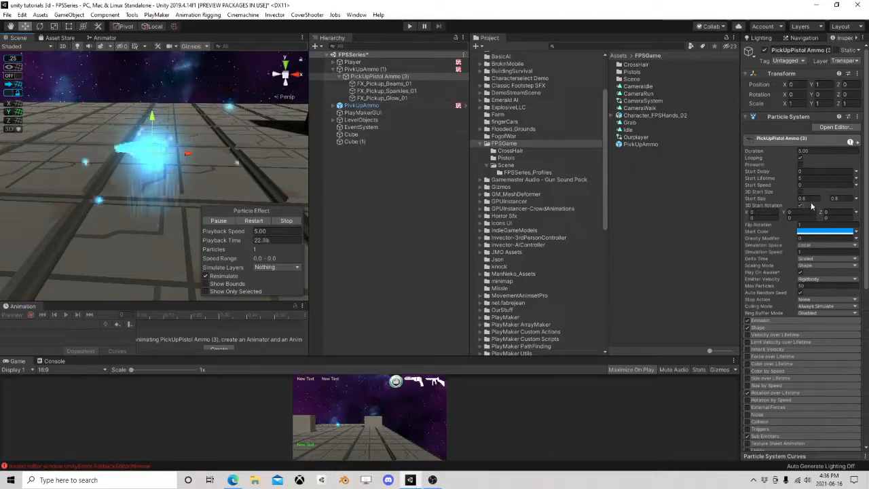
# Step: Set the start size range of PickUpPistol Ammo (3) to 1.5 and 1.8
pyautogui.write('2')
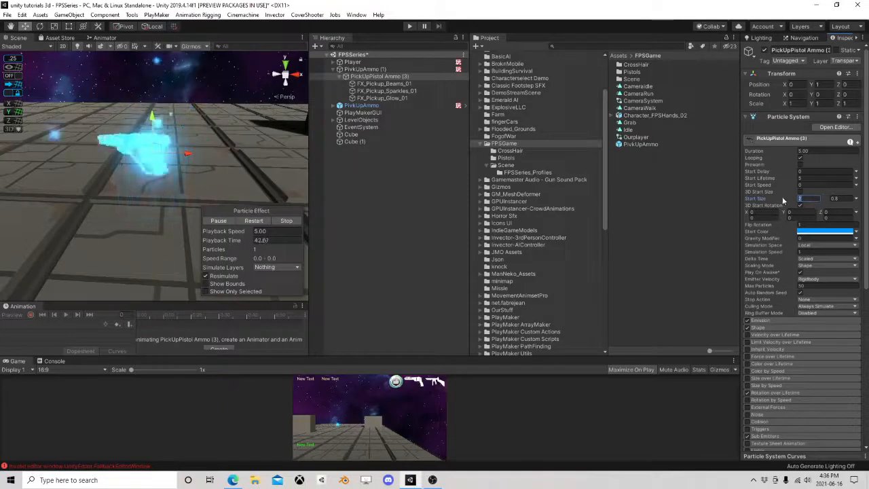
pyautogui.write('1.5')
pyautogui.press('Tab')
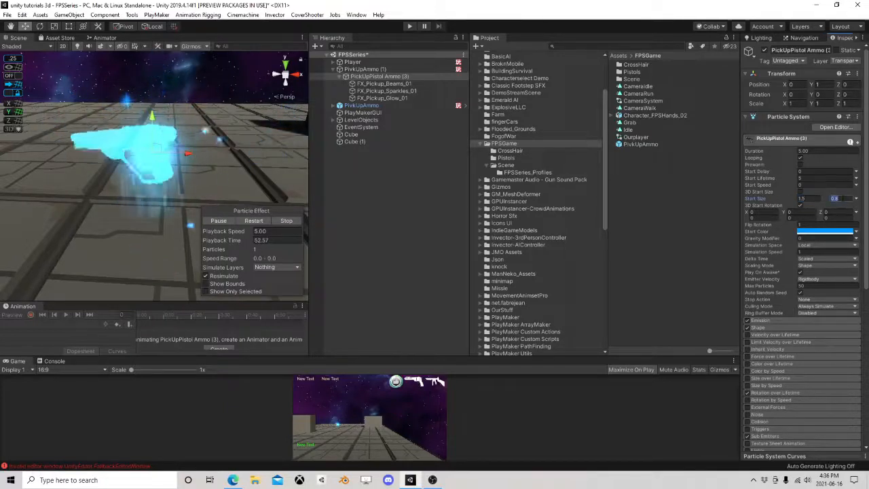
pyautogui.write('1.8')
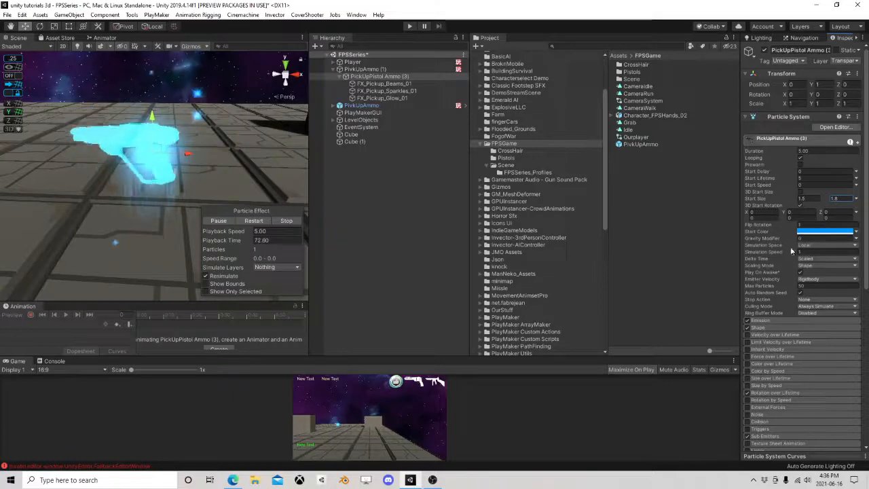
# Step: Try 90 and settle on 45 for the Y value of Rotation over Lifetime on PickUpPistol Ammo (3)
pyautogui.scroll(-5, 791, 246)
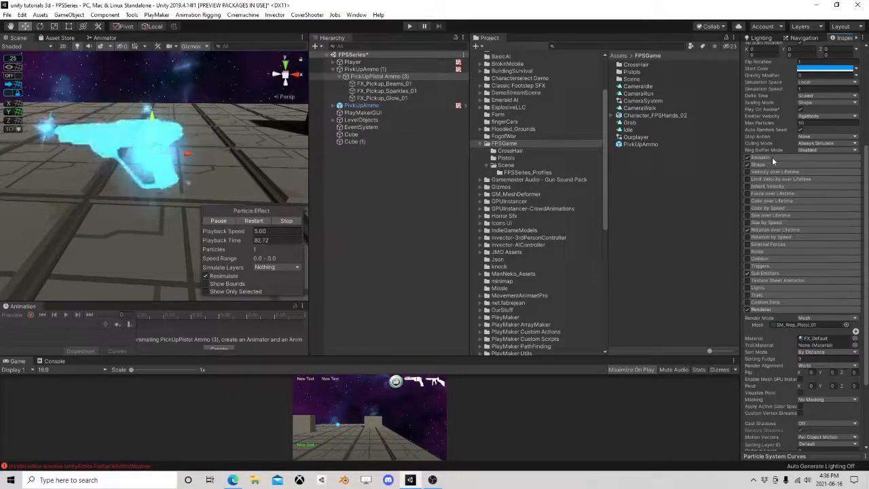
pyautogui.click(767, 164)
pyautogui.click(768, 164)
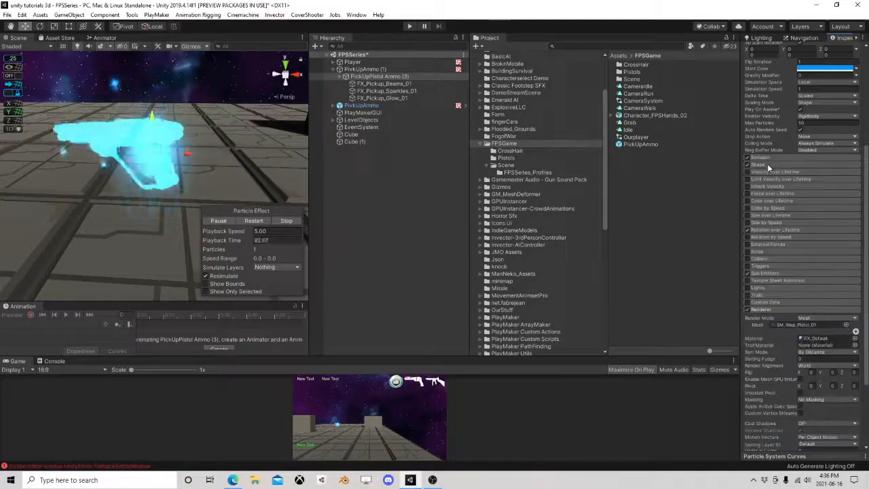
pyautogui.click(775, 230)
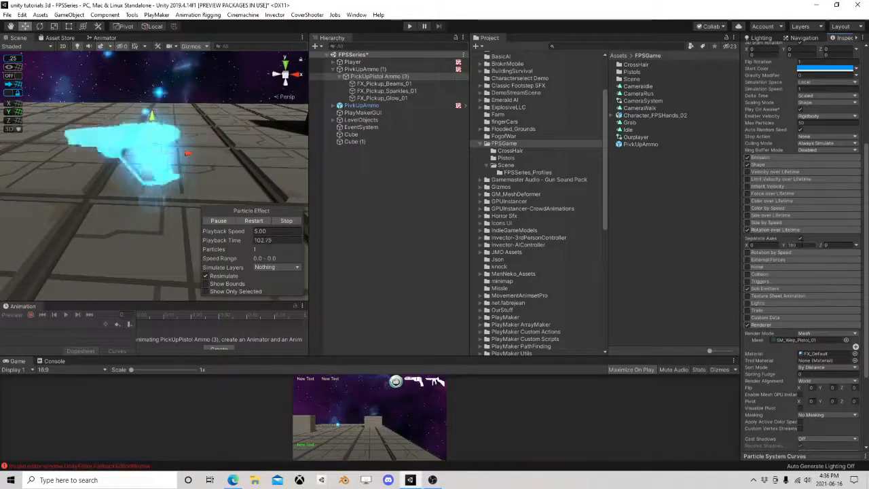
pyautogui.click(796, 245)
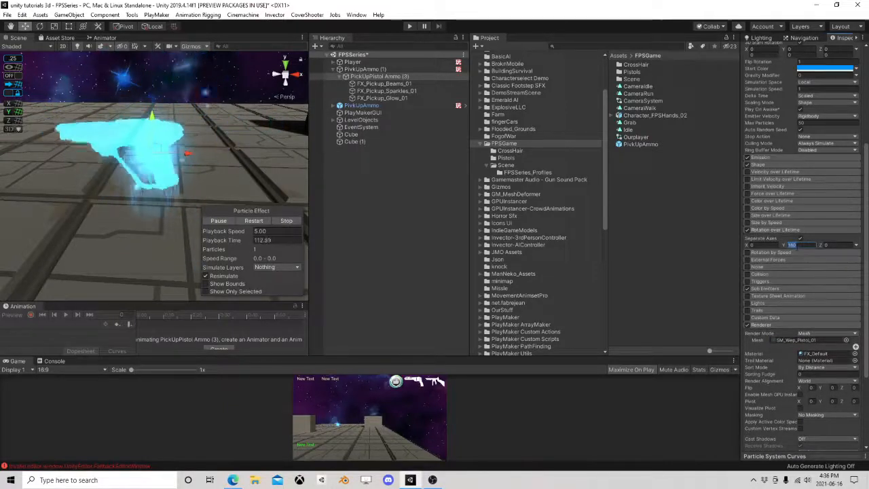
pyautogui.write('90')
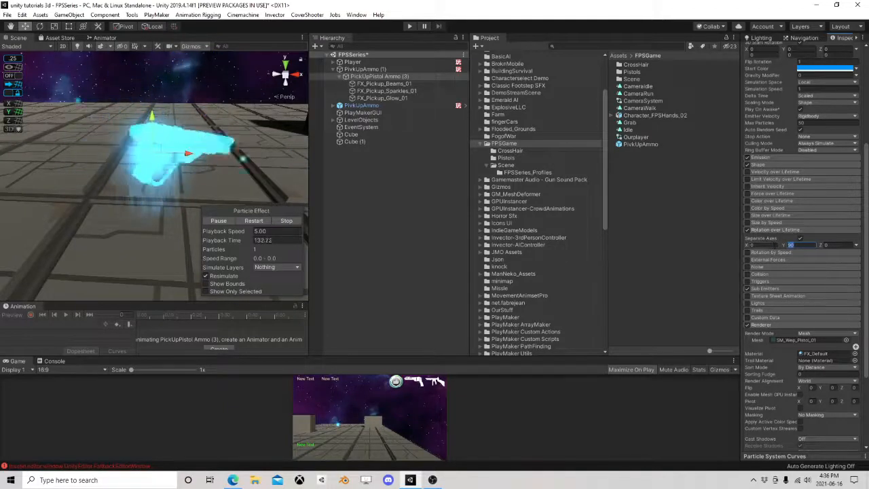
pyautogui.write('45')
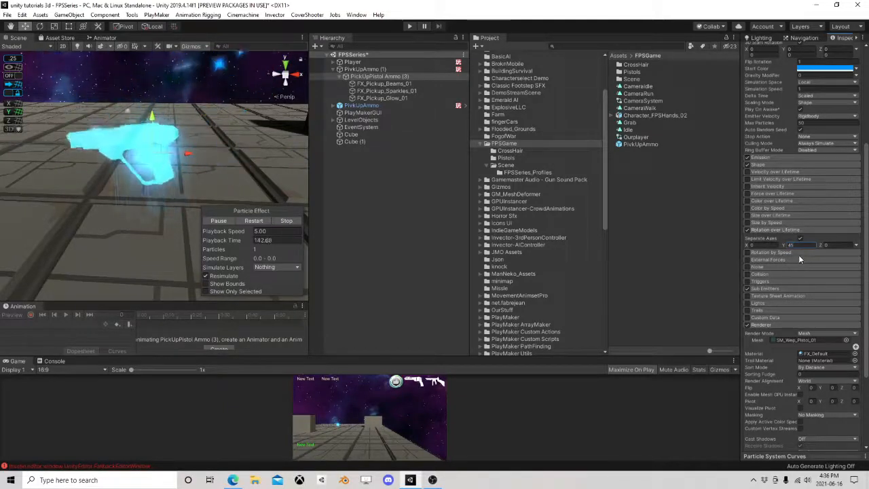
# Step: Try different Z and X values in the pistol's Rotation over Lifetime, and set both back to 0
pyautogui.click(821, 246)
pyautogui.moveTo(822, 246); pyautogui.dragTo(158, 234)
pyautogui.moveTo(840, 244); pyautogui.dragTo(821, 251)
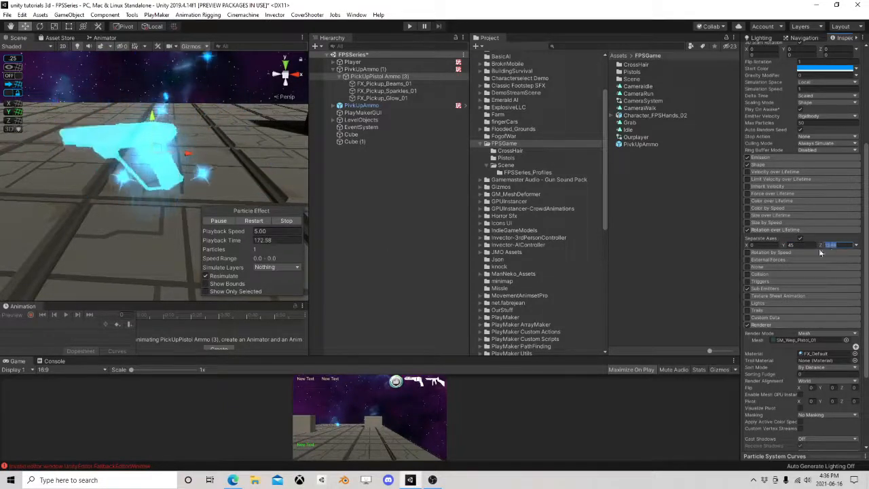
pyautogui.write('0')
pyautogui.moveTo(746, 245); pyautogui.dragTo(81, 252)
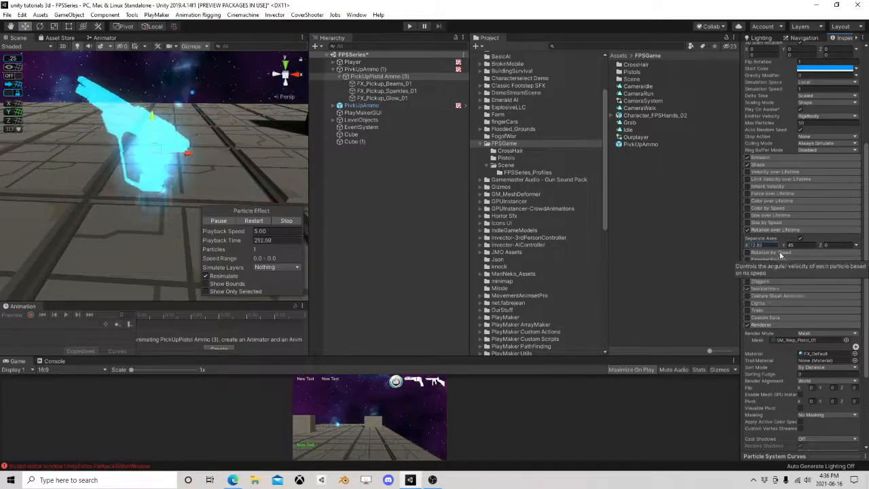
pyautogui.click(762, 245)
pyautogui.write('0')
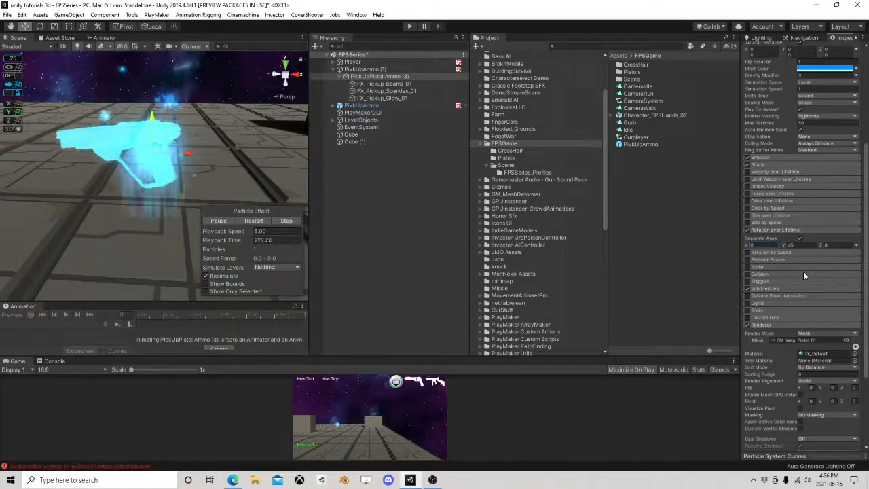
# Step: Set the particle duration of PickUpPistol Ammo (3) to 10
pyautogui.scroll(3, 801, 272)
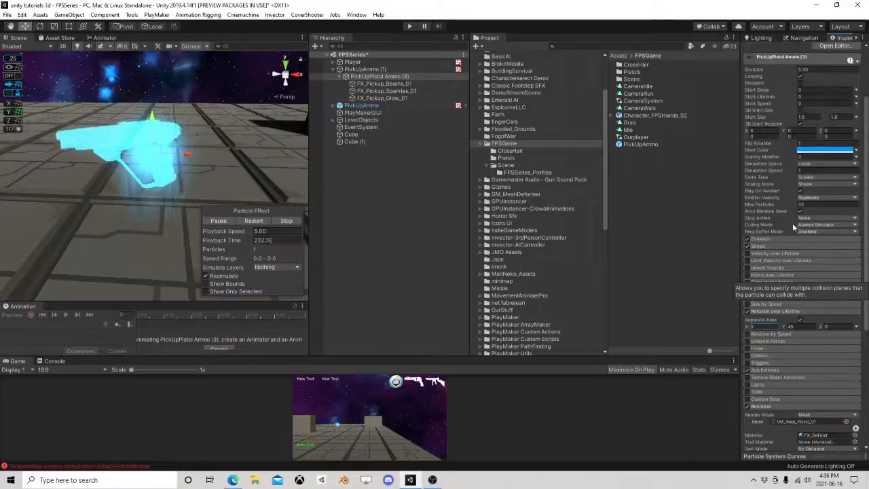
pyautogui.scroll(3, 805, 190)
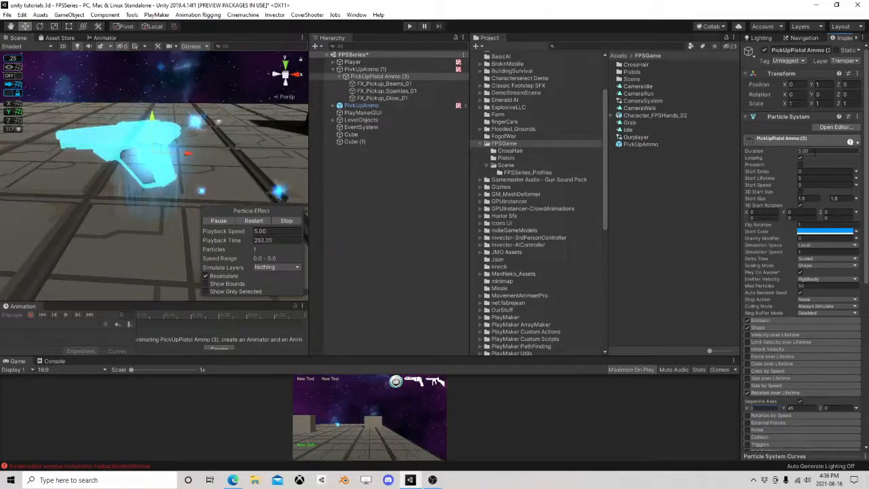
pyautogui.write('10')
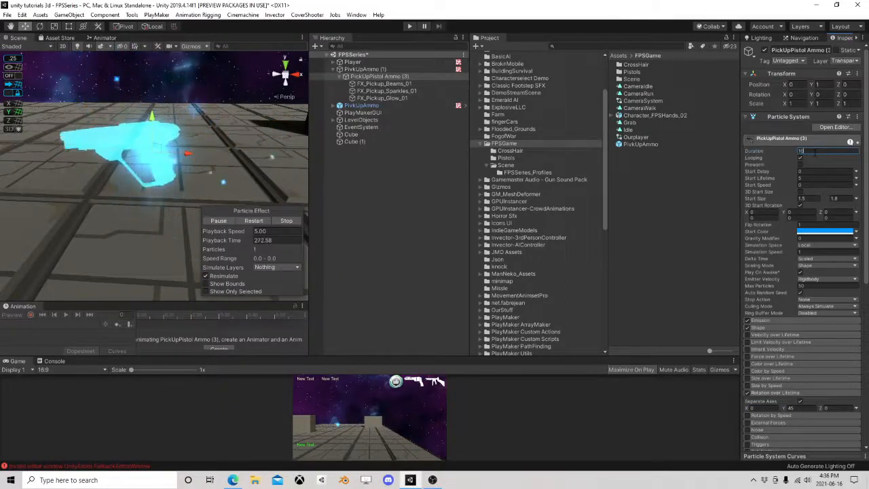
# Step: Try a shared duration of 10 on PickUpPistol Ammo (3) and its three FX_Pickup children, and return it to 5
pyautogui.click(388, 98)
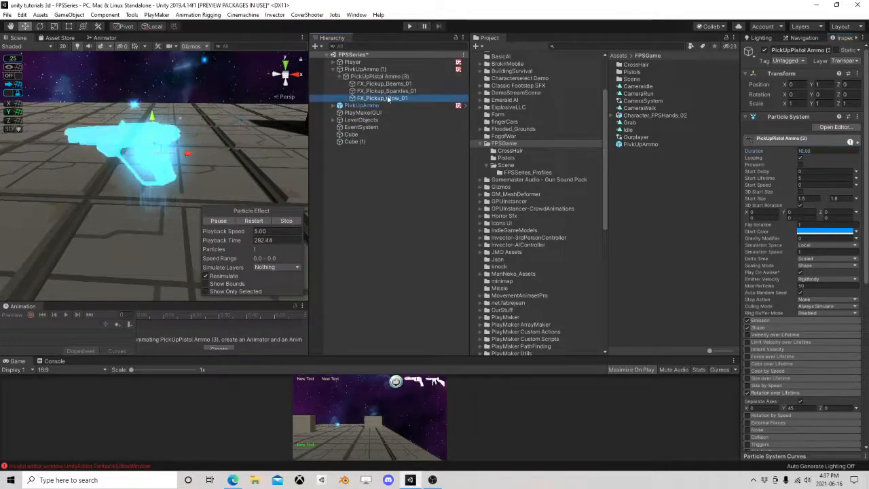
pyautogui.keyDown('shift'); pyautogui.click(401, 76); pyautogui.keyUp('shift')
pyautogui.click(809, 147)
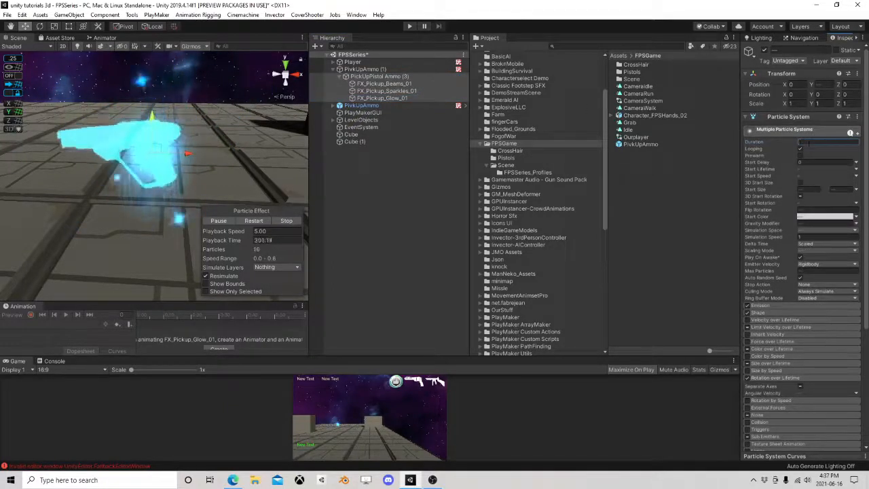
pyautogui.write('10')
pyautogui.press('Return')
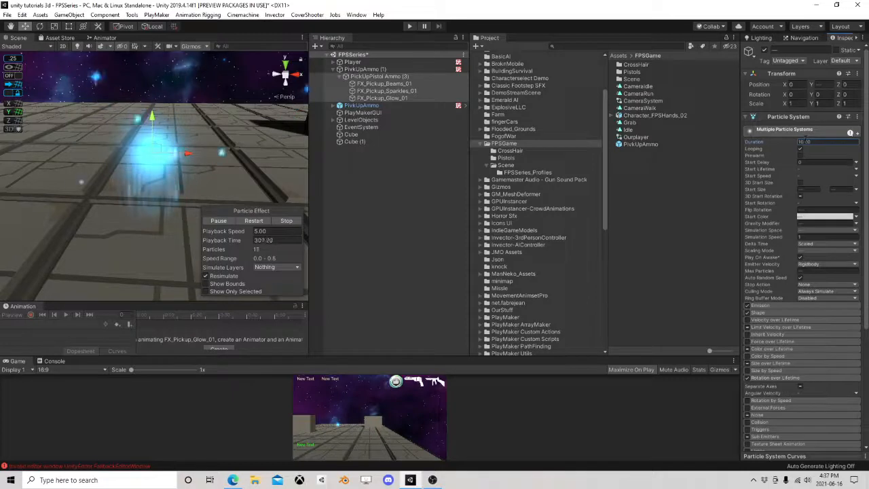
pyautogui.click(806, 142)
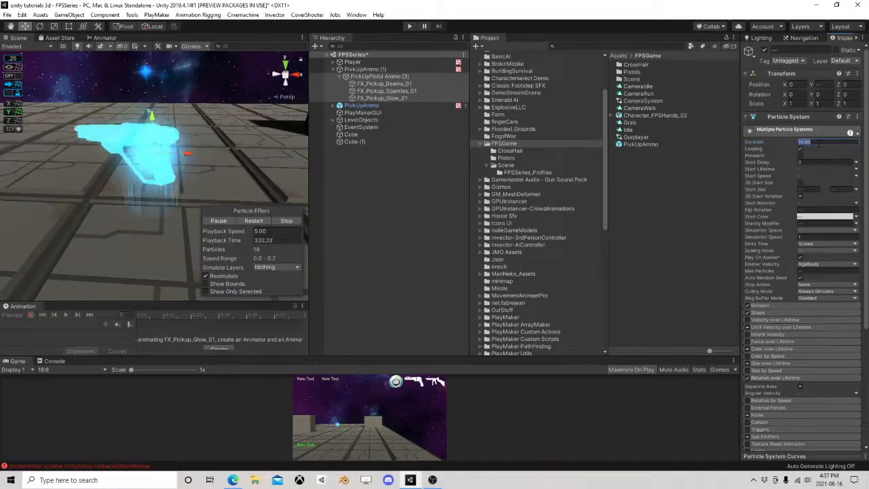
# Step: Examine the Emission and Renderer settings of PickUpPistol Ammo (3)
pyautogui.click(372, 78)
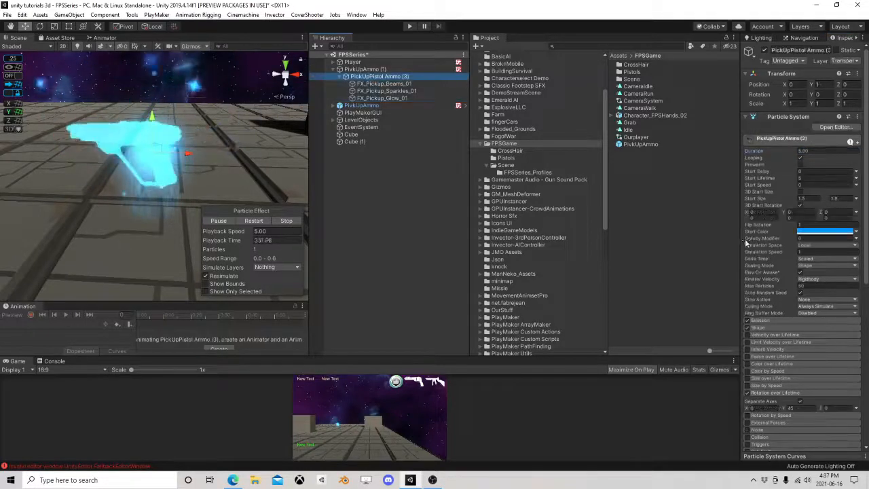
pyautogui.scroll(-3, 771, 237)
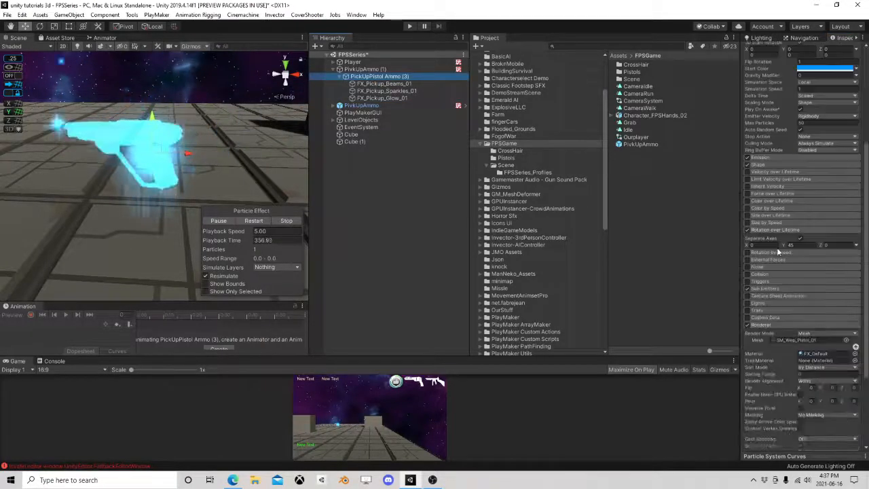
pyautogui.click(776, 156)
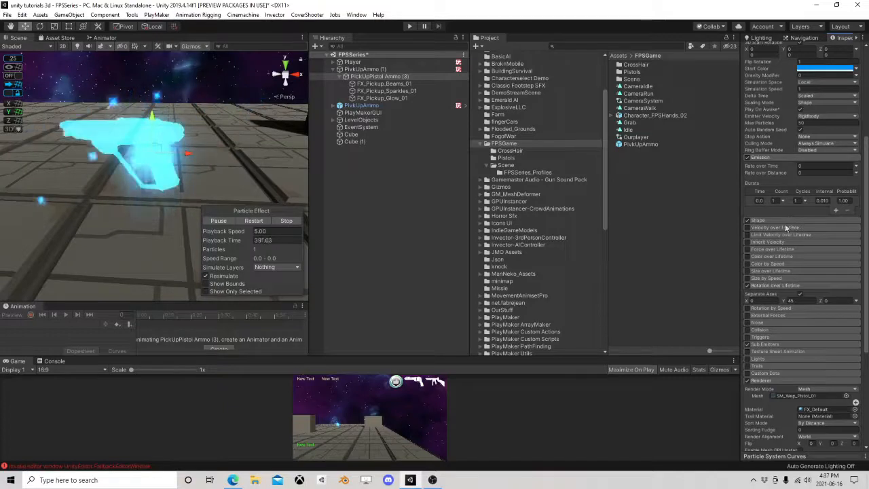
pyautogui.scroll(-3, 794, 292)
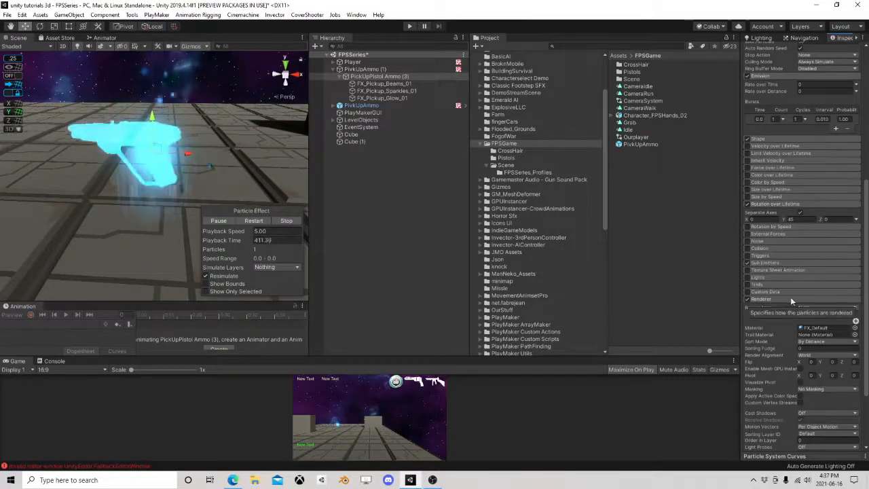
pyautogui.scroll(-3, 819, 317)
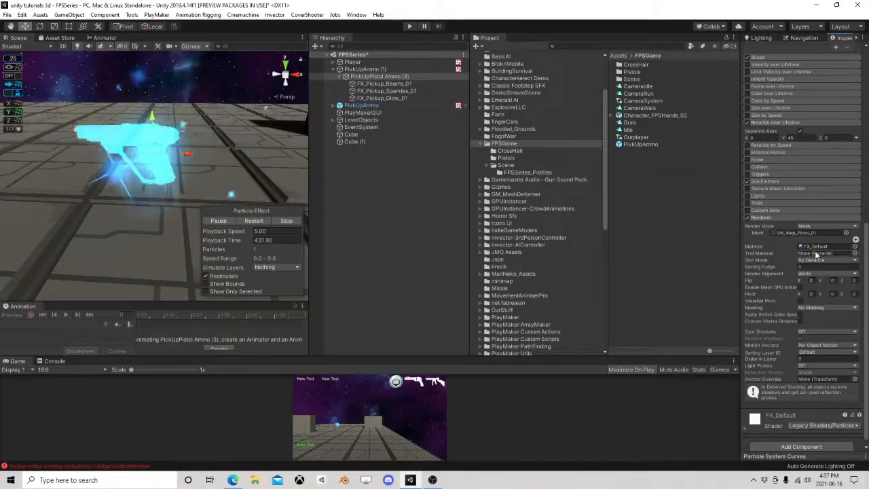
# Step: Replace the emission burst of PickUpPistol Ammo (3) with a new default burst with a count of 30
pyautogui.scroll(-1, 806, 278)
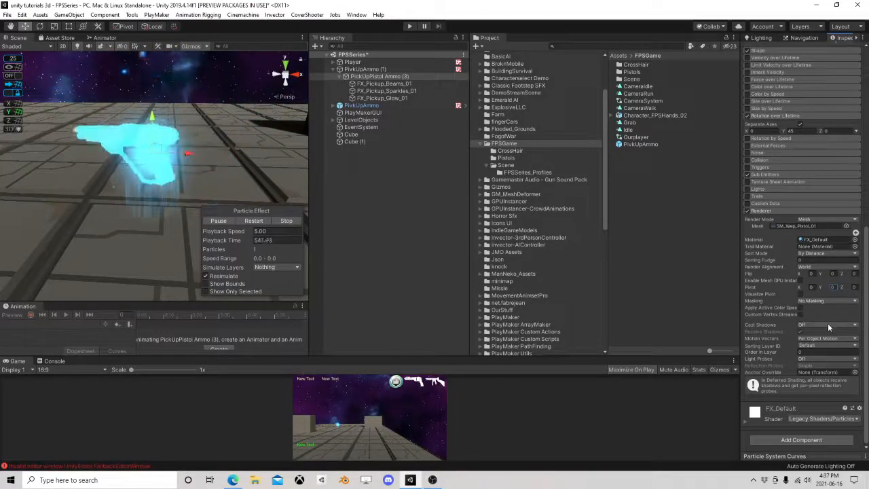
pyautogui.scroll(3, 827, 323)
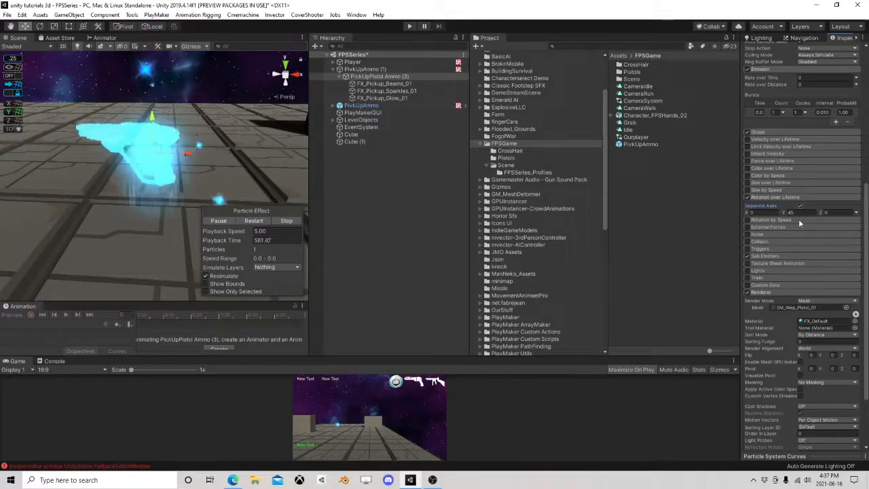
pyautogui.click(777, 255)
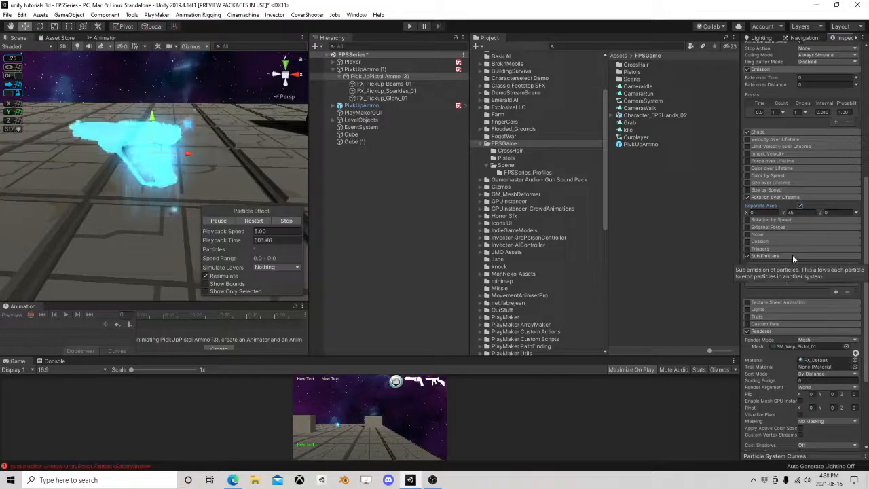
pyautogui.click(792, 254)
pyautogui.scroll(3, 788, 186)
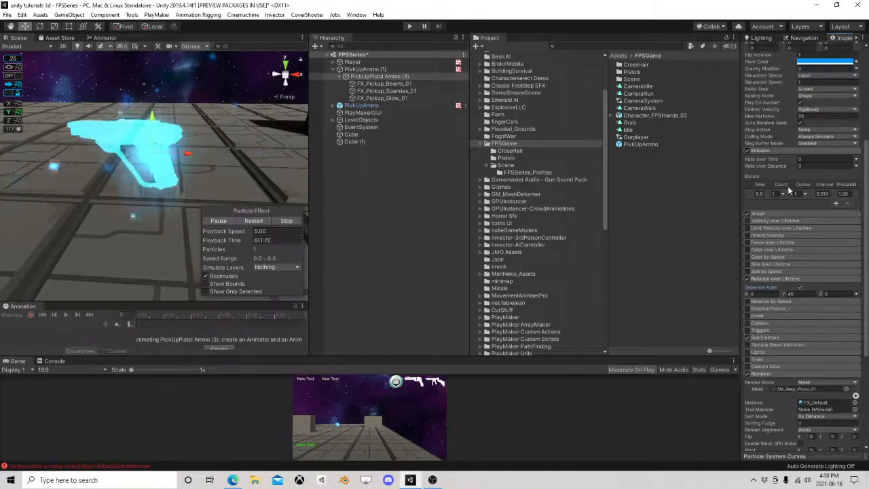
pyautogui.scroll(3, 787, 186)
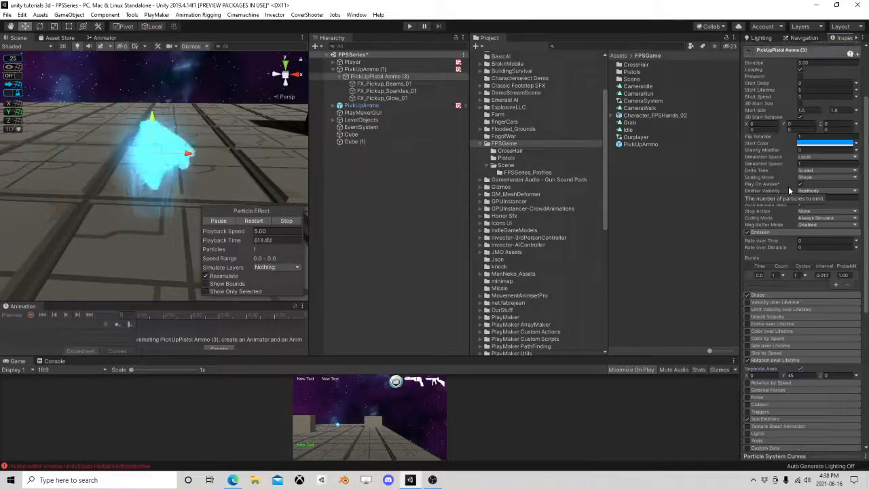
pyautogui.click(755, 276)
pyautogui.click(849, 285)
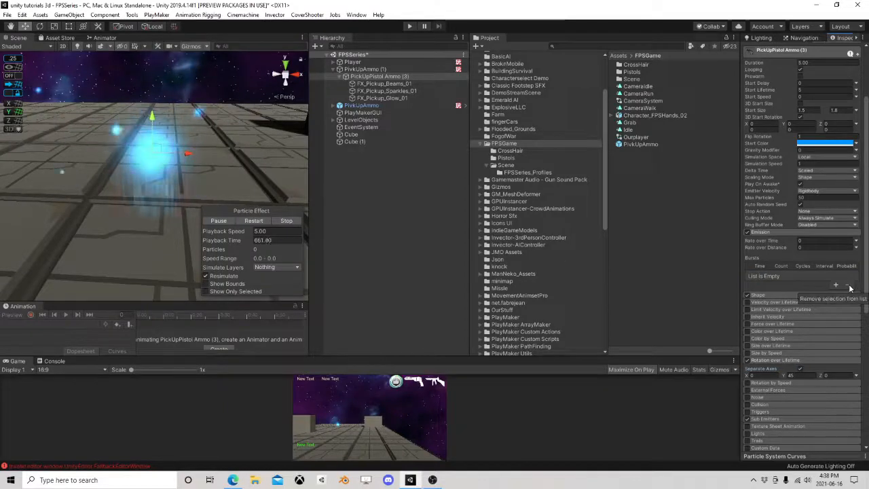
pyautogui.click(835, 286)
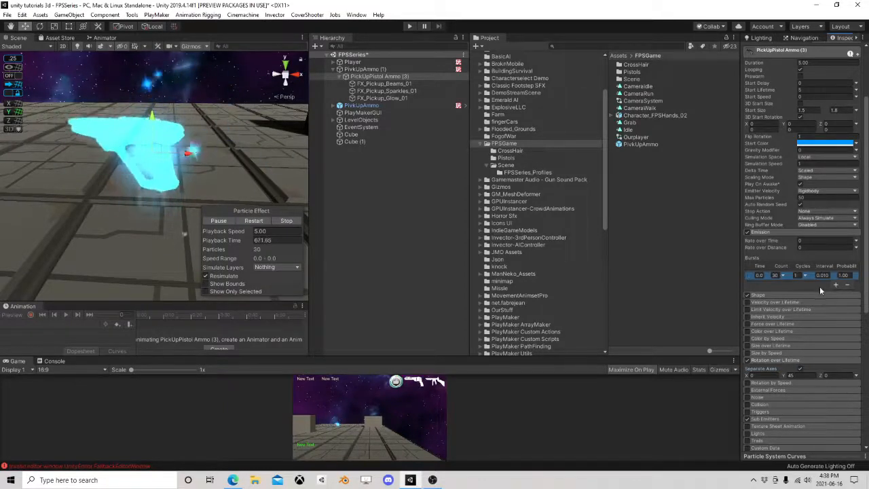
# Step: Try a longer Start Lifetime on PickUpPistol Ammo (3), such as 12.8, and return it to 5
pyautogui.scroll(3, 797, 282)
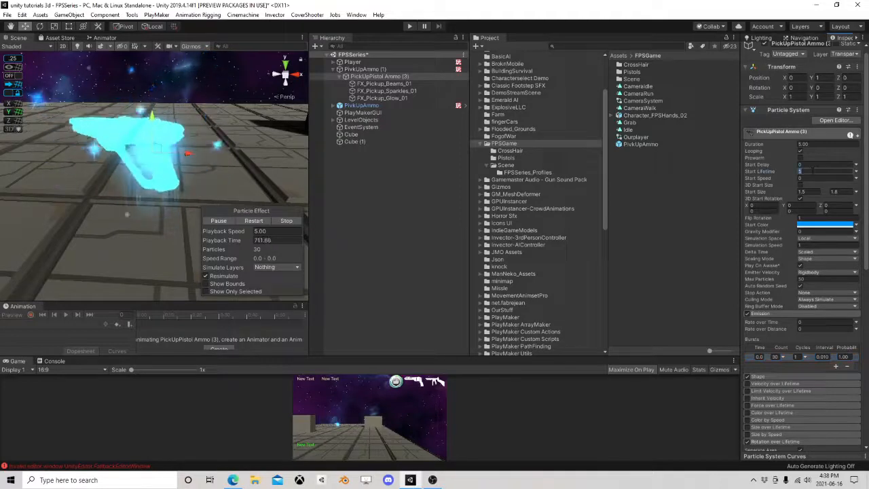
pyautogui.write('15')
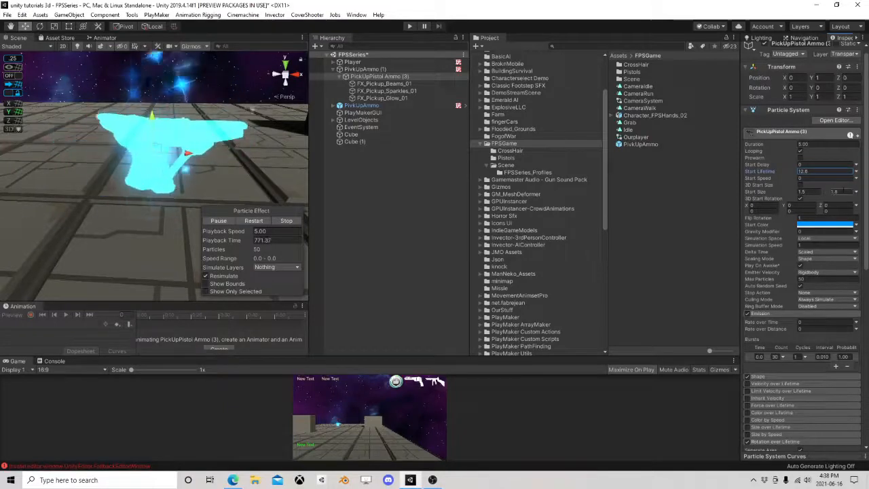
pyautogui.write('8')
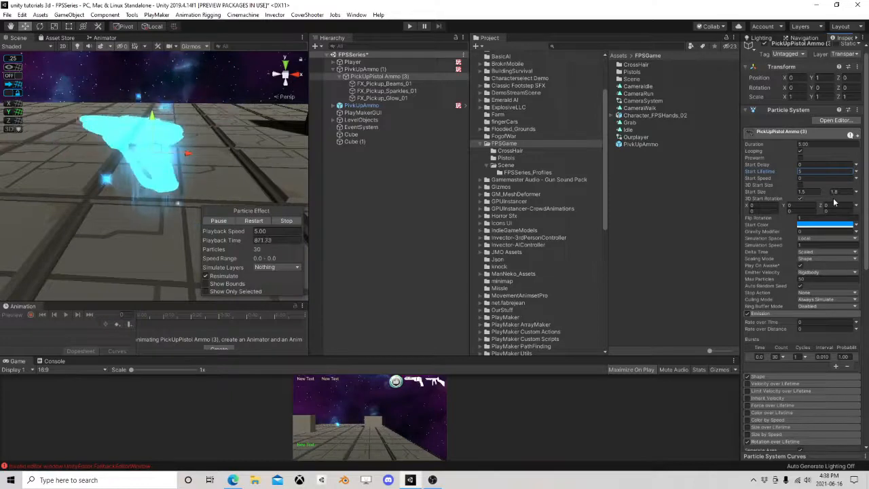
pyautogui.scroll(-5, 839, 207)
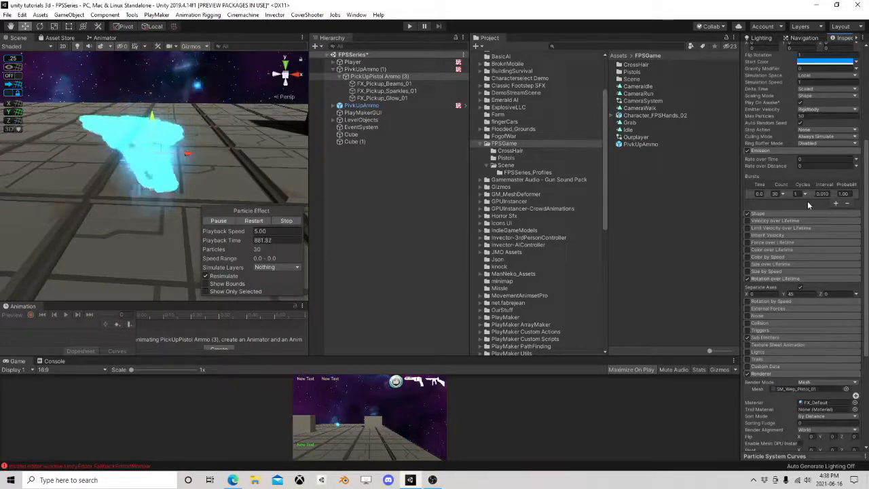
pyautogui.scroll(3, 842, 214)
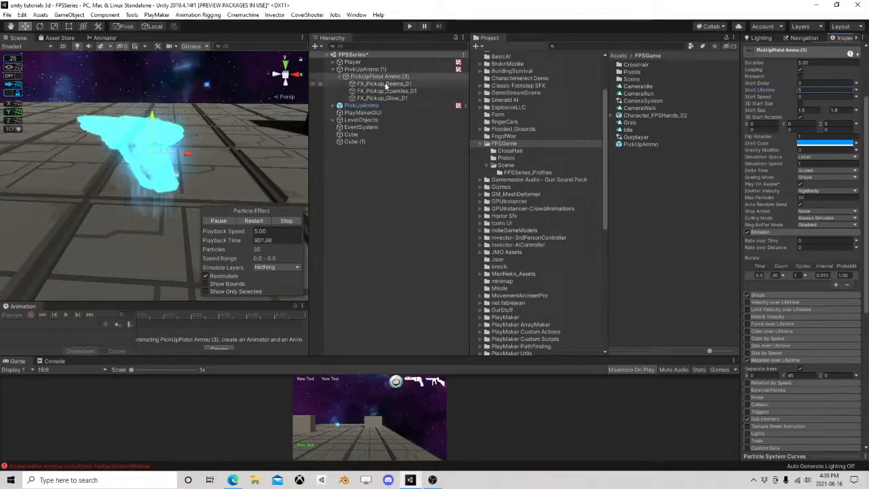
# Step: Delete PickUpPistol Ammo (3) and its FX_Pickup children from PivkUpAmmo (1)
pyautogui.scroll(-3, 256, 115)
pyautogui.scroll(2, 213, 129)
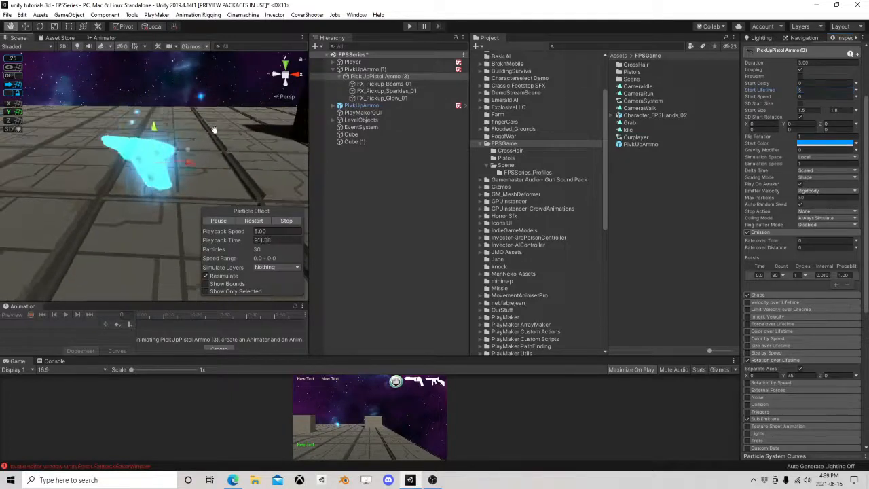
pyautogui.moveTo(213, 130); pyautogui.dragTo(214, 178, button='middle')
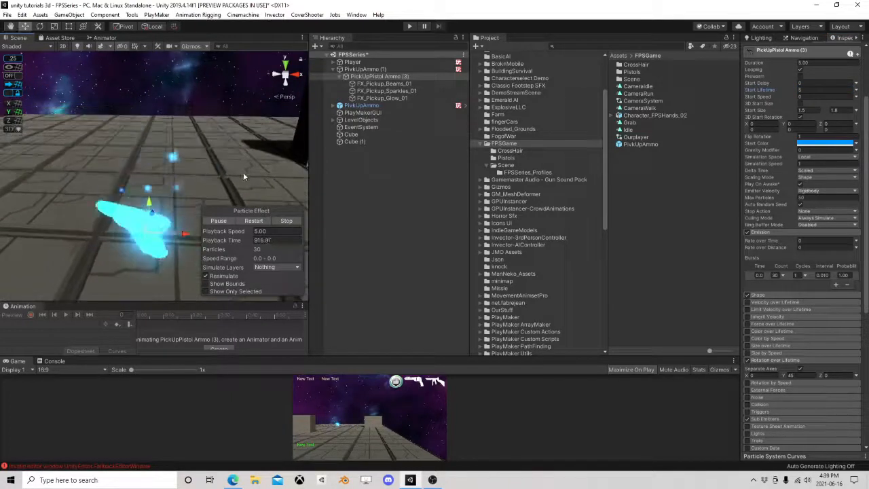
pyautogui.click(365, 69)
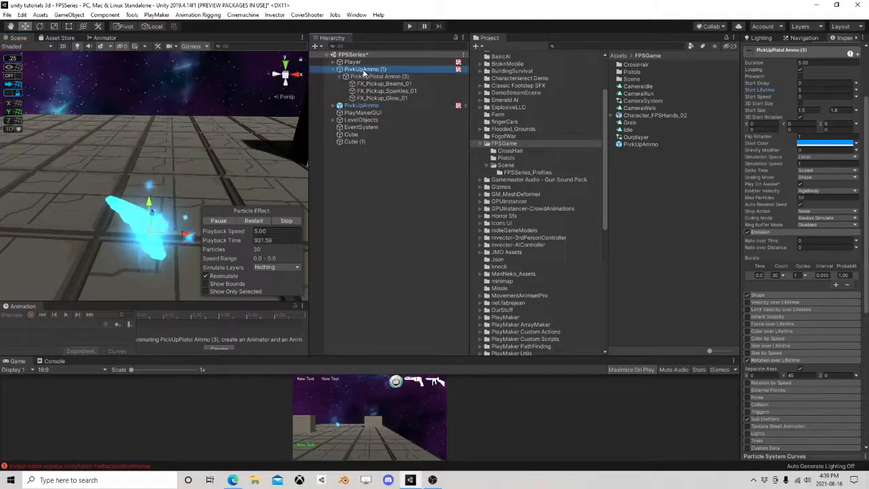
pyautogui.click(394, 77)
pyautogui.press('Delete')
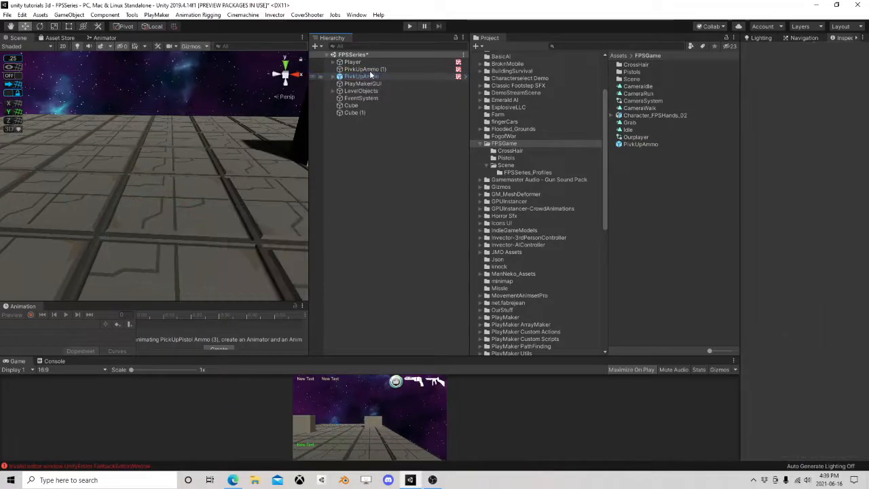
pyautogui.click(369, 70)
pyautogui.rightClick(368, 72)
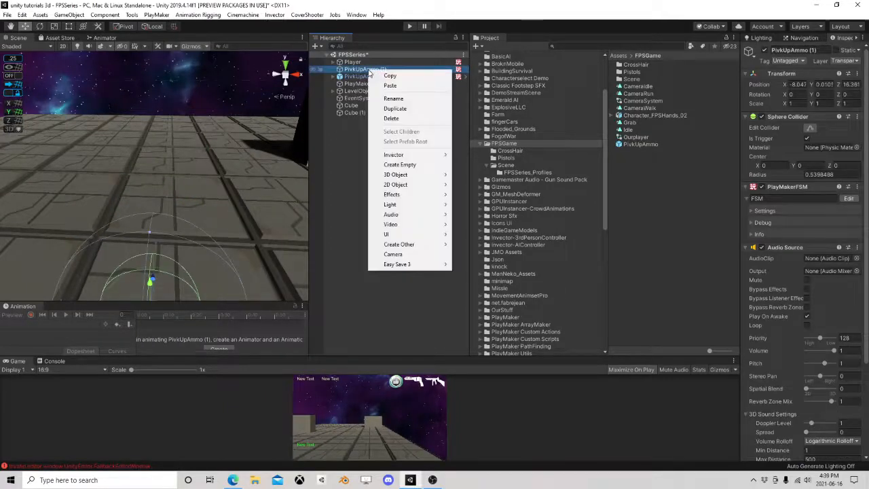
pyautogui.click(339, 162)
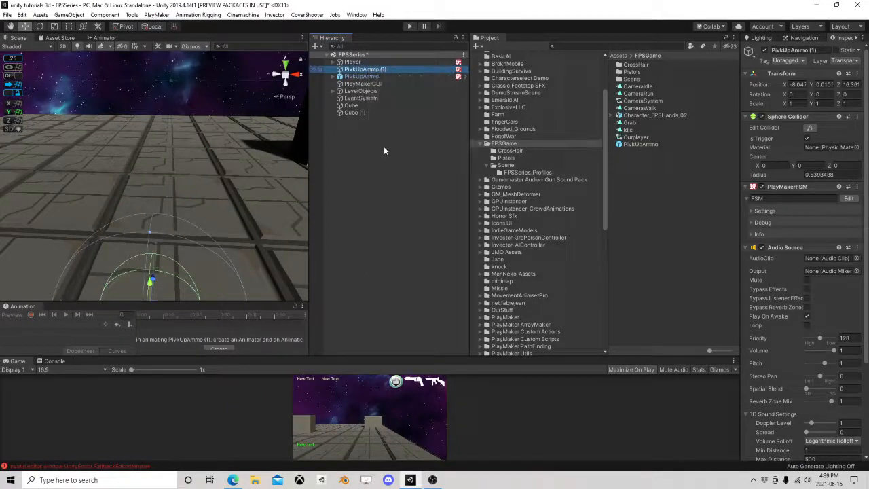
# Step: Search the project assets for "pistol" with enlarged thumbnails, restricting the results to the Model type
pyautogui.scroll(-5, 573, 186)
pyautogui.click(634, 46)
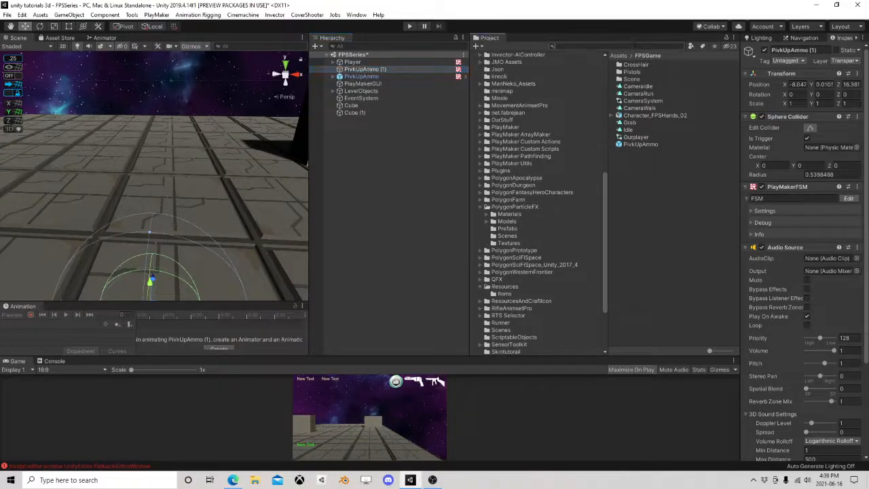
pyautogui.write('pistol')
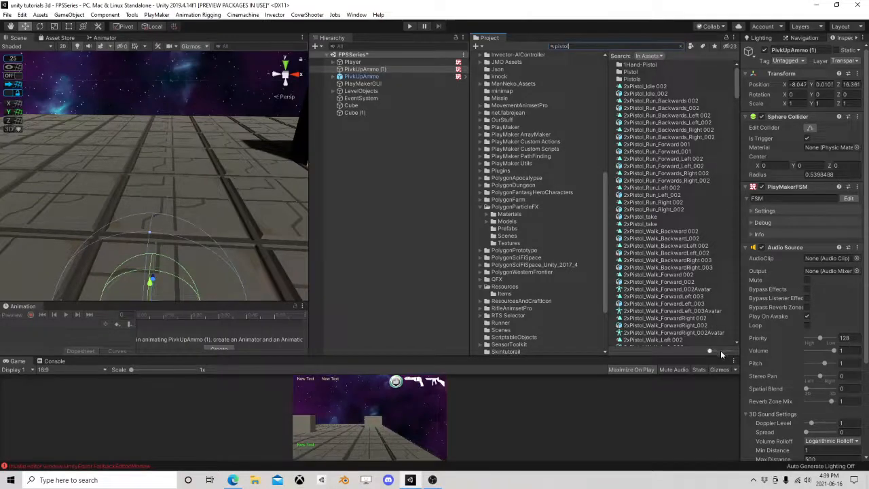
pyautogui.moveTo(722, 350); pyautogui.dragTo(652, 349)
pyautogui.scroll(-3, 645, 238)
pyautogui.scroll(-10, 649, 234)
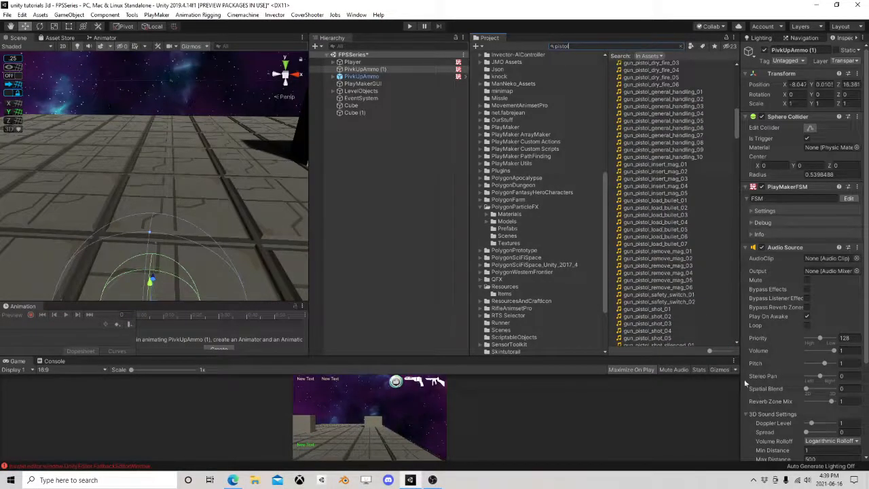
pyautogui.moveTo(722, 354); pyautogui.dragTo(730, 350)
pyautogui.click(690, 45)
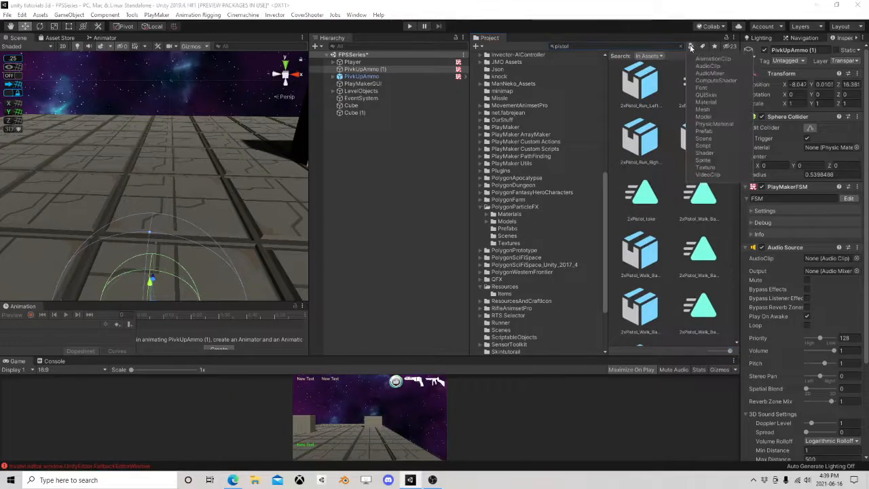
pyautogui.click(727, 117)
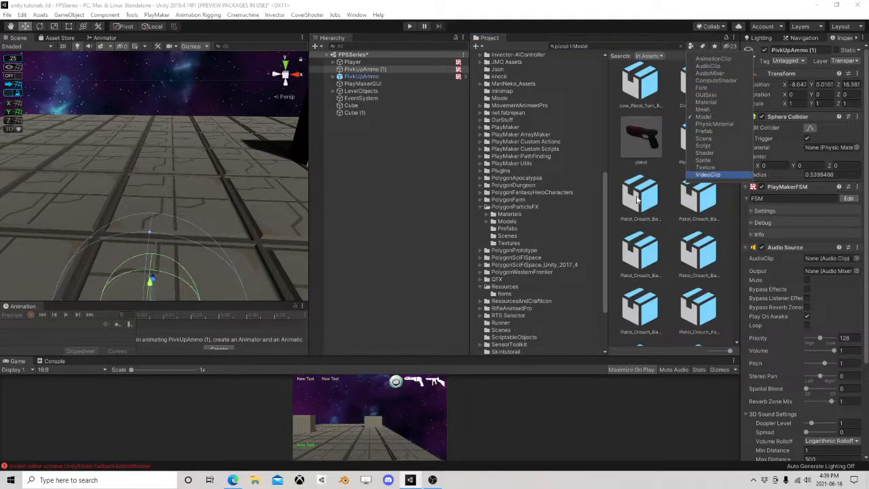
pyautogui.click(647, 22)
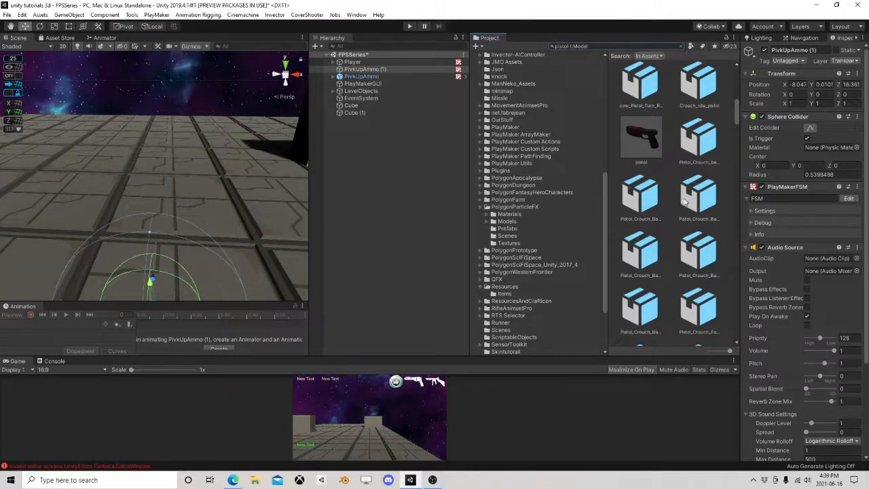
# Step: Find the last SM_Wep_Pistol_01 model among the results and add it as a child of PivkUpAmmo (1)
pyautogui.click(686, 202)
pyautogui.click(698, 252)
pyautogui.click(802, 460)
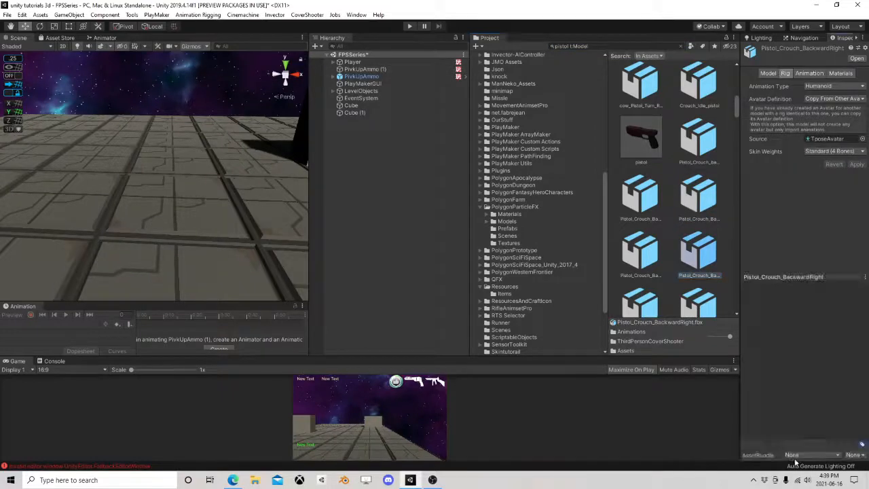
pyautogui.scroll(-8, 692, 271)
pyautogui.click(693, 246)
pyautogui.click(696, 293)
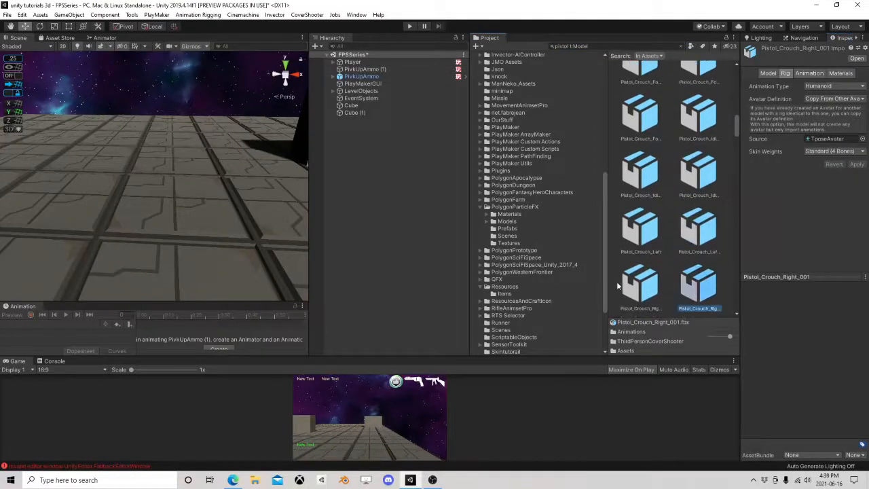
pyautogui.scroll(-3, 654, 257)
pyautogui.scroll(-5, 660, 250)
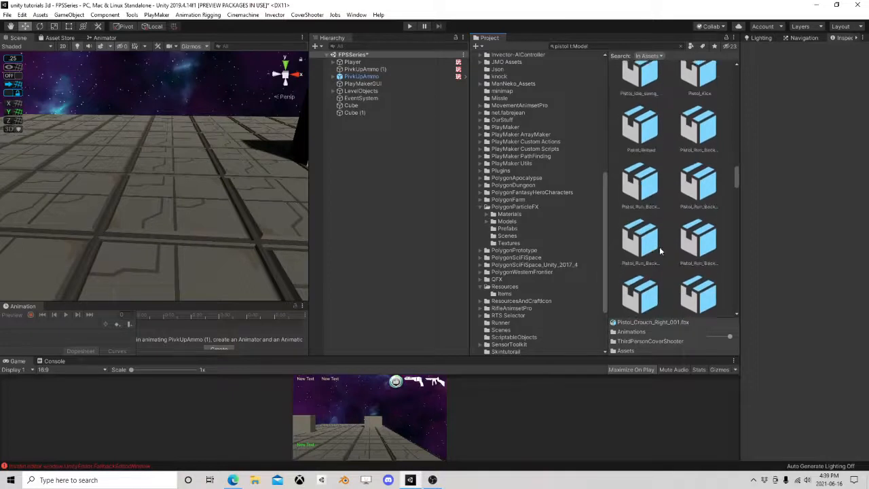
pyautogui.moveTo(736, 195); pyautogui.dragTo(746, 336)
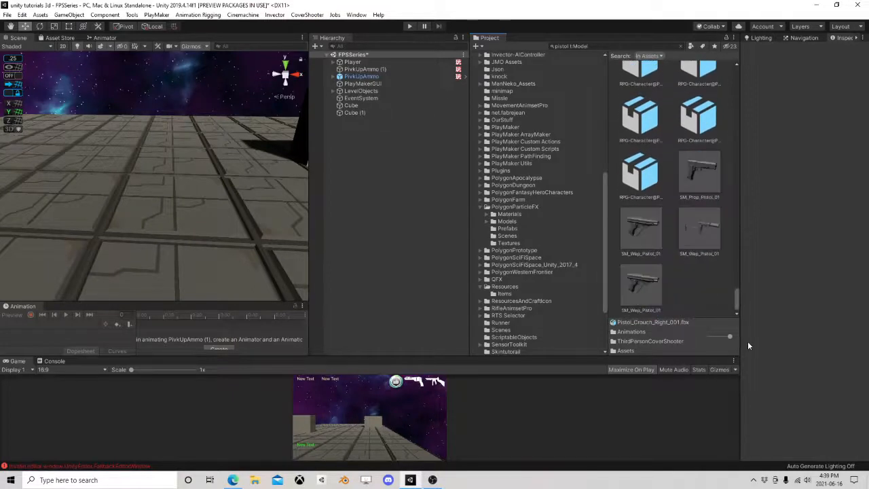
pyautogui.moveTo(647, 286); pyautogui.dragTo(364, 72)
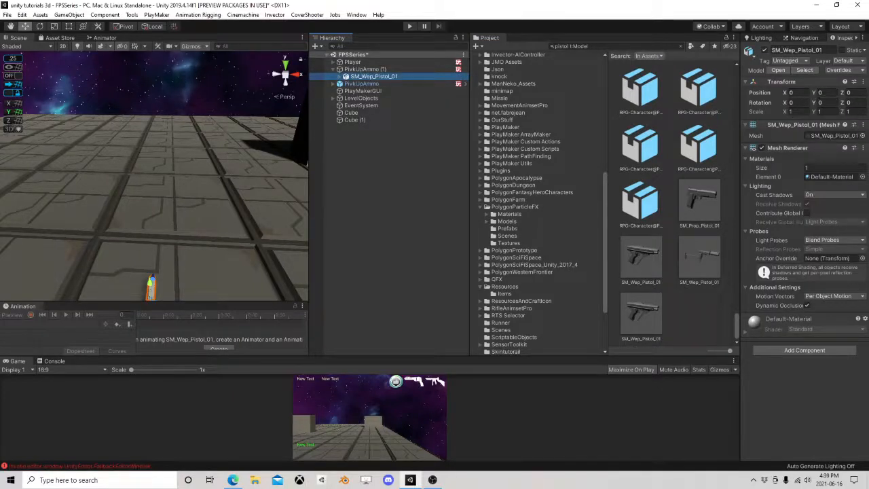
# Step: Set the Y position of SM_Wep_Pistol_01 to 1 and its scale to 1.5 on all three axes
pyautogui.click(833, 93)
pyautogui.write('1')
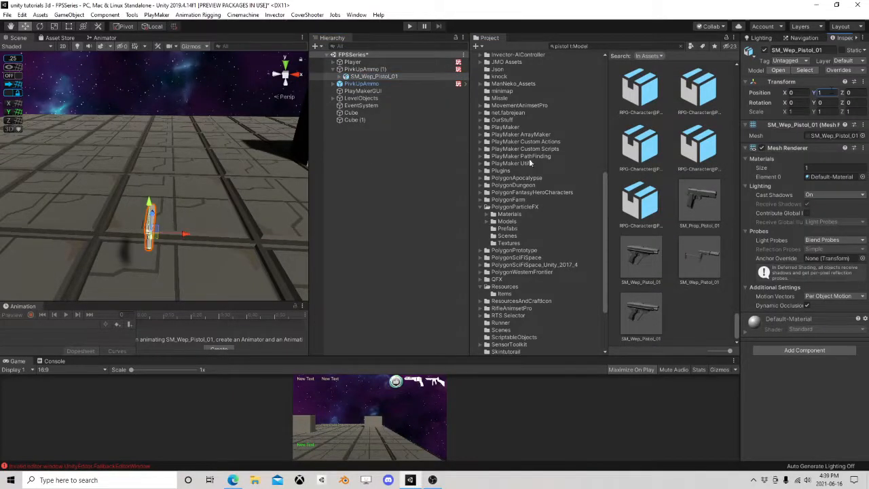
pyautogui.click(797, 112)
pyautogui.write('1.5')
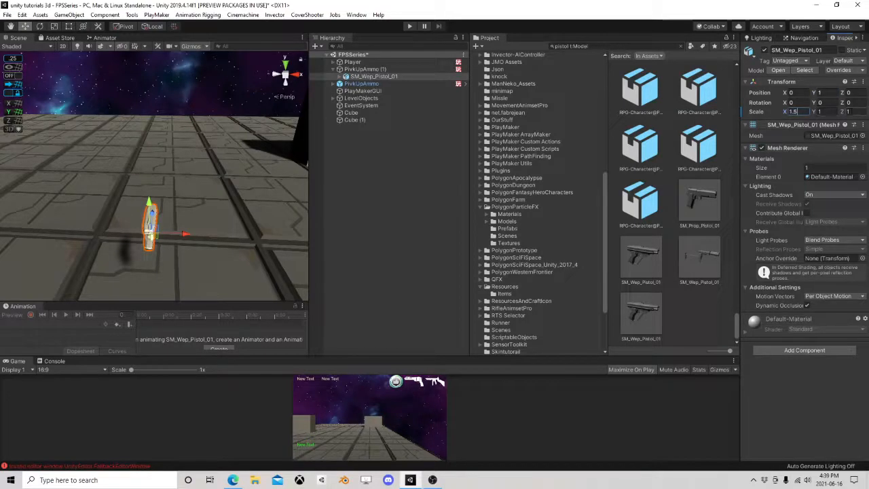
pyautogui.click(854, 112)
pyautogui.write('1.5')
pyautogui.click(822, 112)
pyautogui.write('1.5')
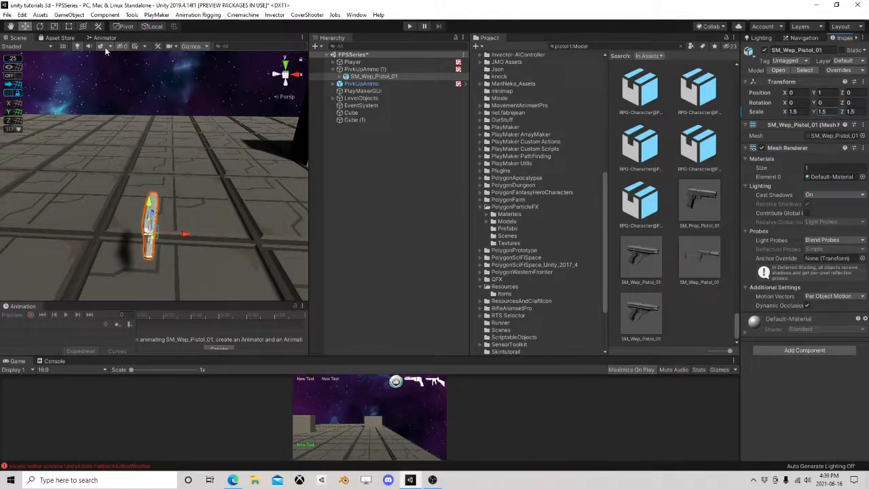
# Step: Rotate SM_Wep_Pistol_01 to about -42 degrees around the X axis so that its barrel tilts upward
pyautogui.write('e')
pyautogui.moveTo(139, 185); pyautogui.dragTo(148, 262)
pyautogui.moveTo(185, 227); pyautogui.dragTo(74, 198, button='right')
pyautogui.moveTo(199, 221); pyautogui.dragTo(38, 103, button='middle')
pyautogui.scroll(-4, 146, 184)
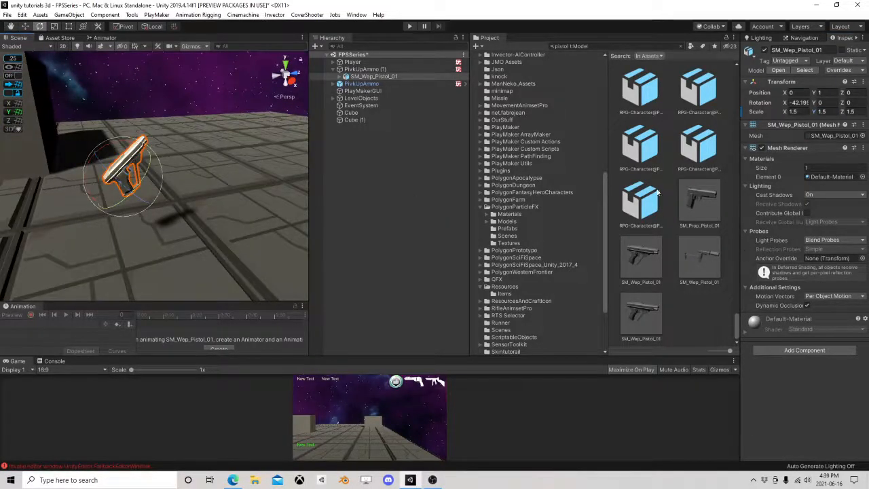
# Step: Locate the FX_Default material used by the particle renderer of PickUpPistol Ammo (3) and assign it to SM_Wep_Pistol_01
pyautogui.click(486, 207)
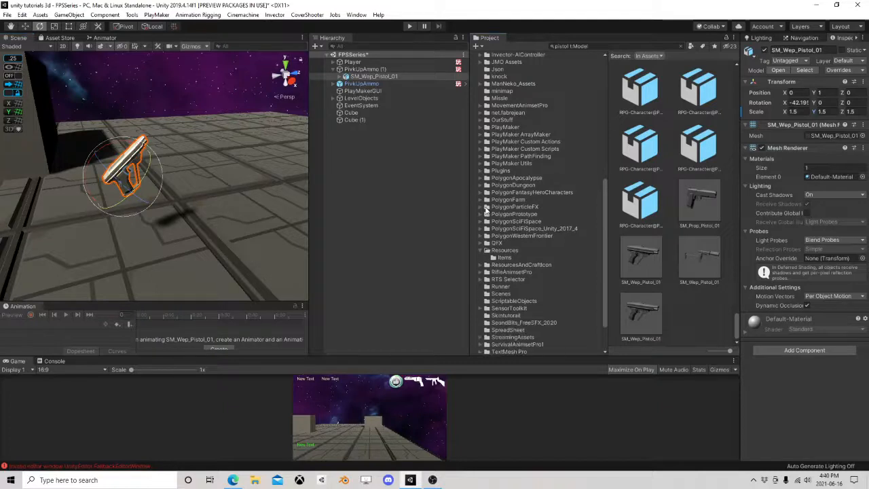
pyautogui.click(481, 207)
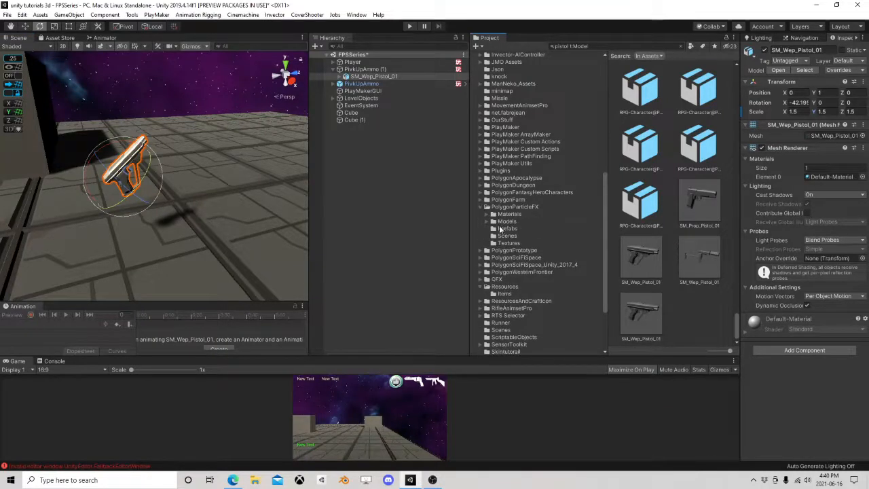
pyautogui.click(362, 83)
pyautogui.scroll(-5, 783, 343)
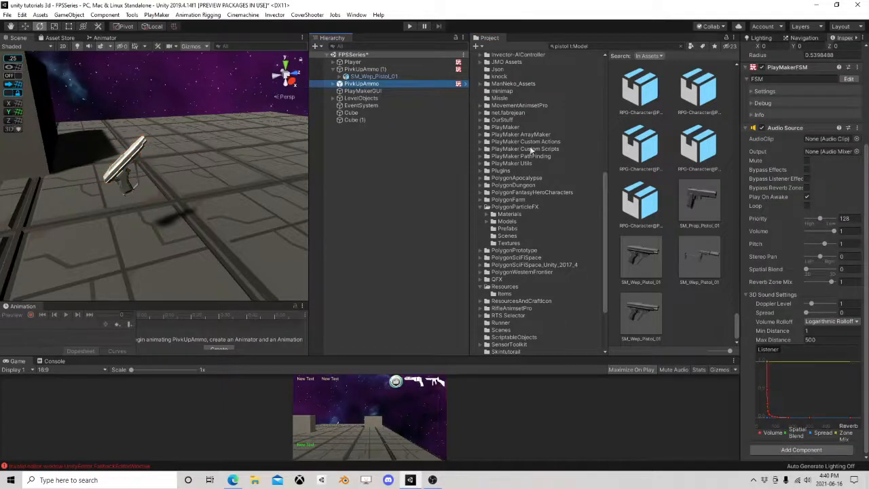
pyautogui.click(333, 83)
pyautogui.click(379, 91)
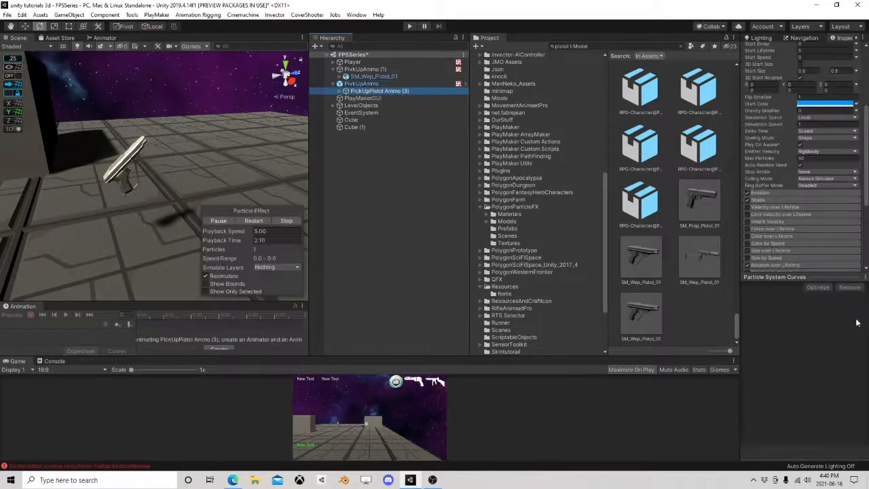
pyautogui.scroll(-4, 799, 250)
pyautogui.click(786, 213)
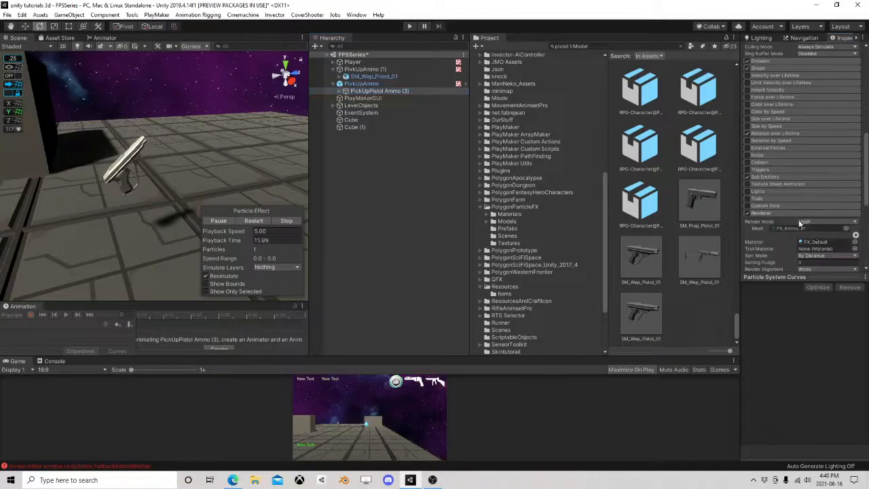
pyautogui.click(820, 242)
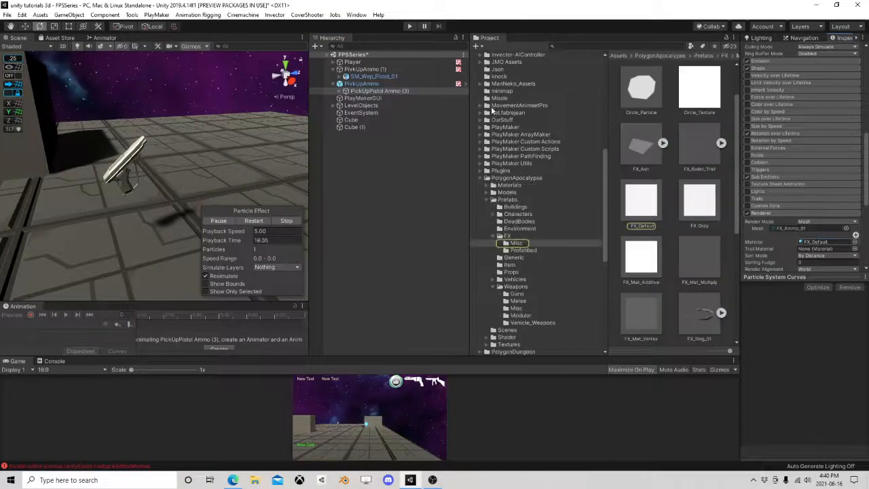
pyautogui.click(372, 77)
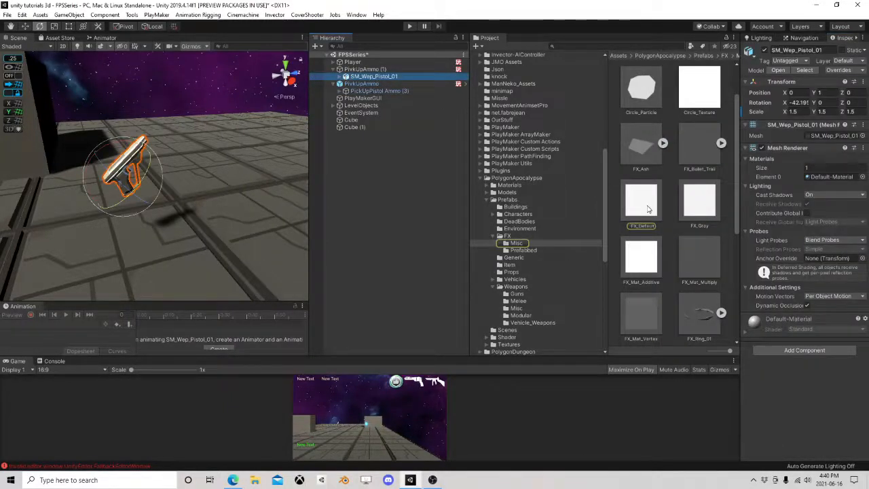
pyautogui.moveTo(648, 208); pyautogui.dragTo(825, 176)
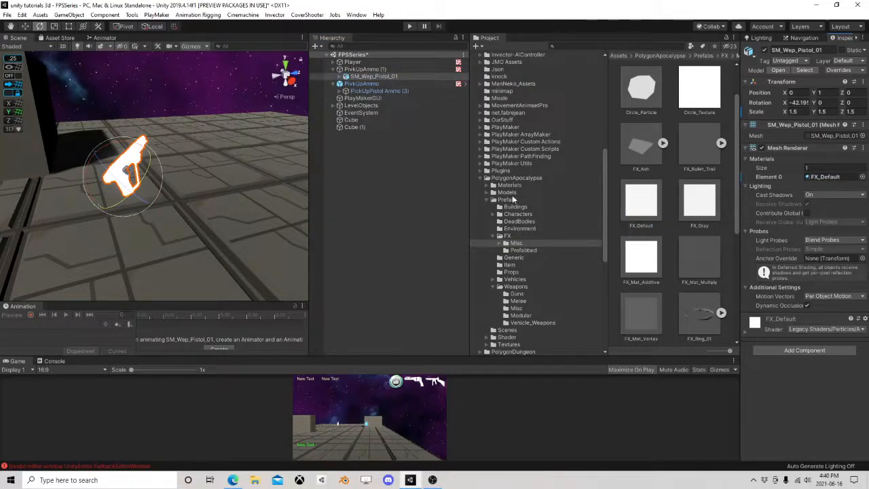
# Step: Create a new material named PickUp in the FPSGame folder
pyautogui.click(486, 178)
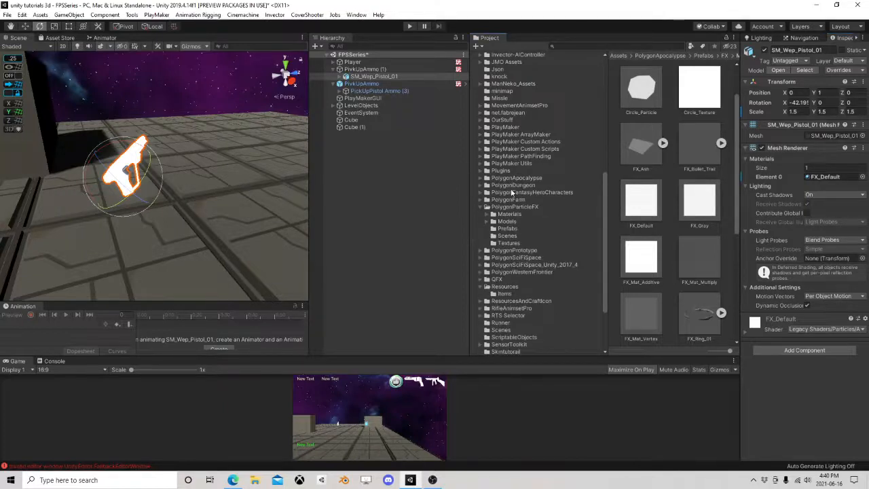
pyautogui.scroll(4, 529, 192)
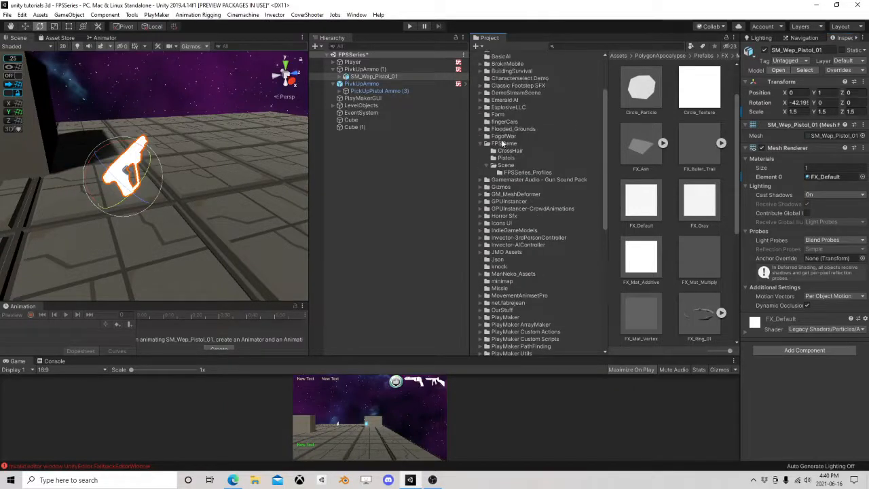
pyautogui.click(506, 144)
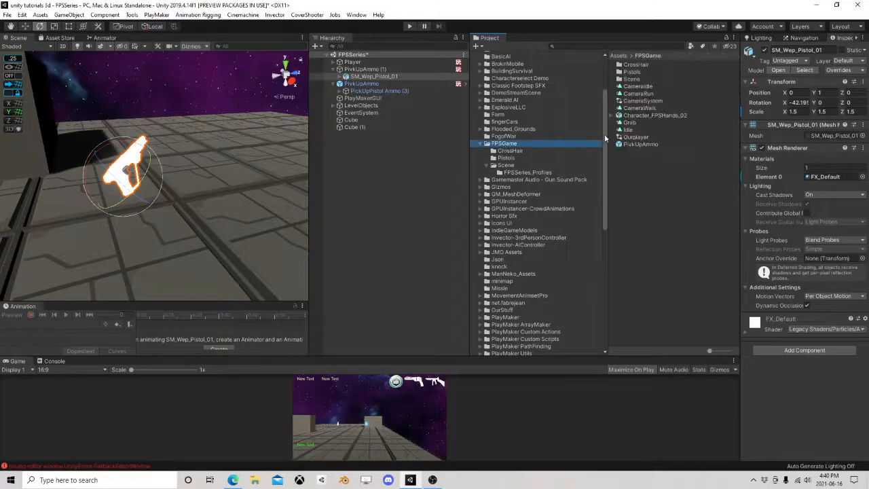
pyautogui.rightClick(637, 175)
pyautogui.moveTo(715, 182)
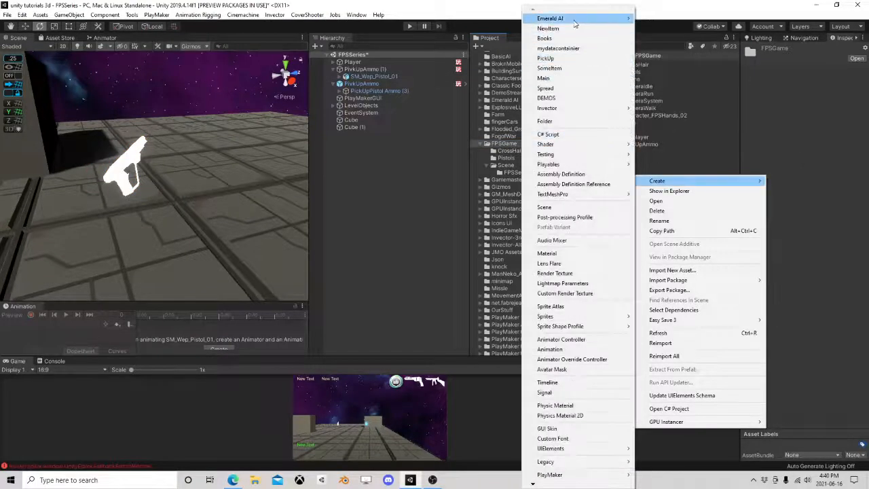
pyautogui.click(567, 255)
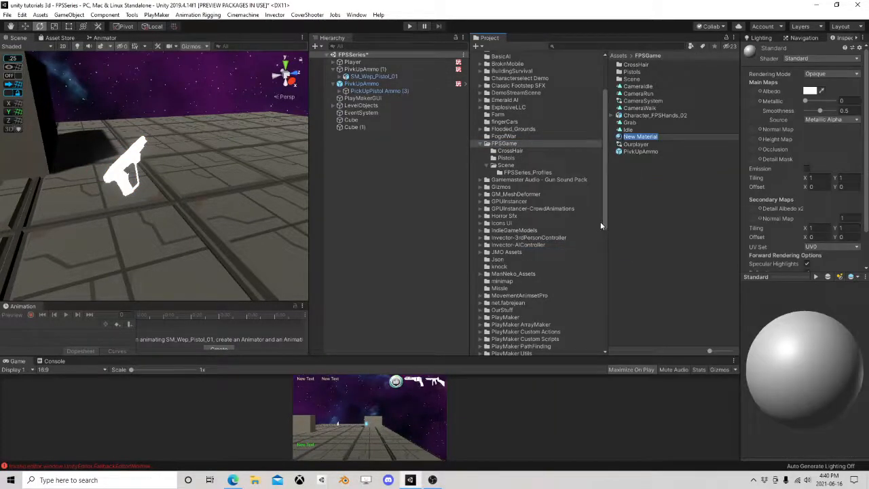
pyautogui.write('PlckUp')
pyautogui.press('Return')
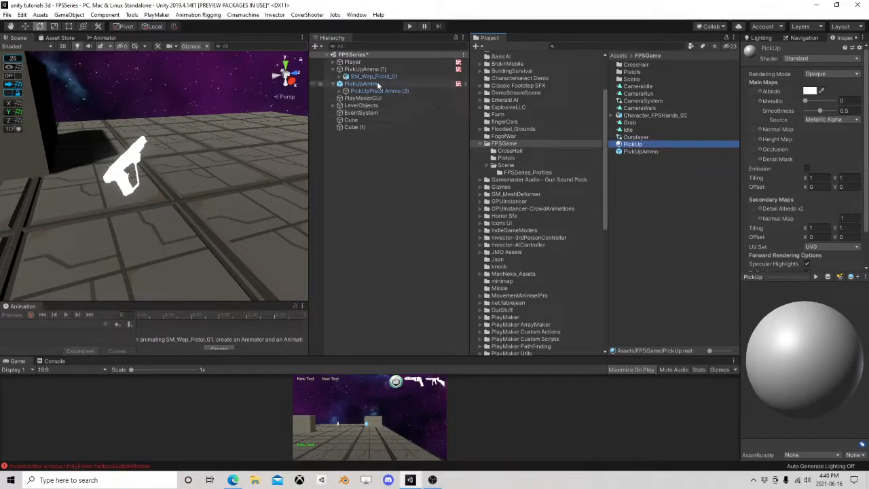
# Step: Assign the PickUp material to SM_Wep_Pistol_01 and to its child SM_Wep_Pistol_Trigger_01
pyautogui.click(373, 77)
pyautogui.moveTo(630, 145); pyautogui.dragTo(825, 177)
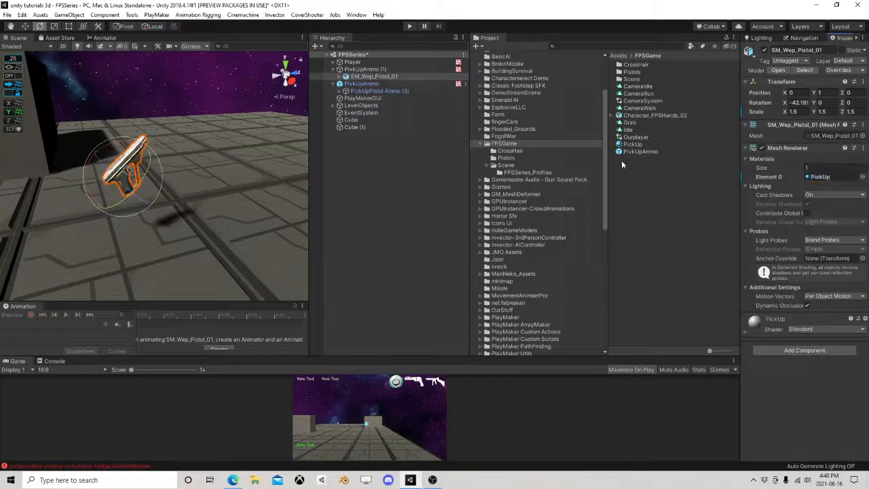
pyautogui.click(340, 77)
pyautogui.click(375, 84)
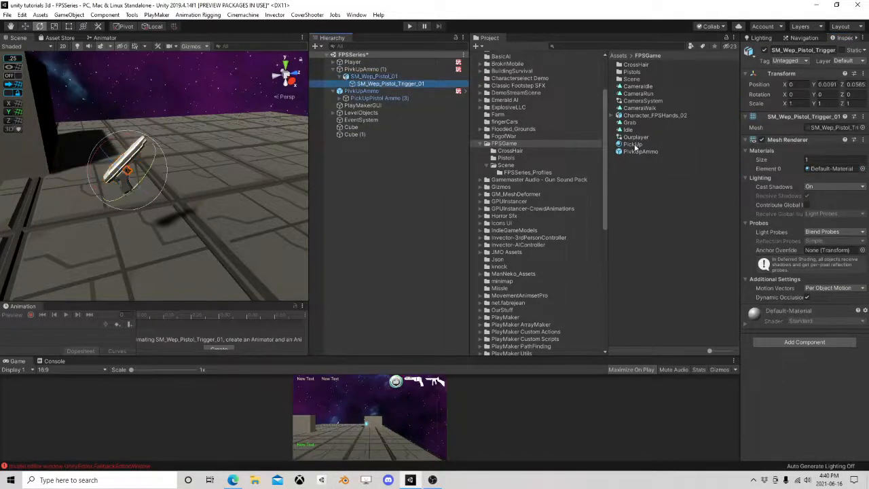
pyautogui.moveTo(634, 147); pyautogui.dragTo(832, 169)
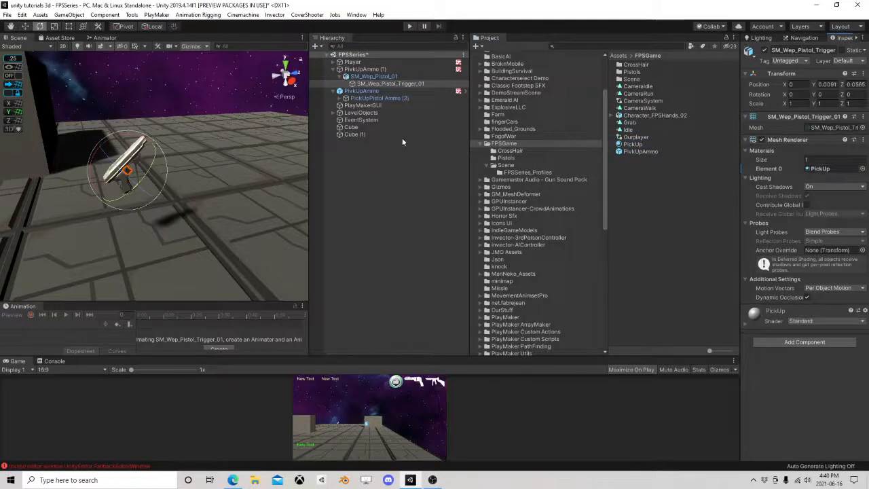
pyautogui.click(365, 77)
# Step: Set the PickUp material's rendering mode to Transparent and lower its albedo alpha to about 0.31
pyautogui.click(658, 145)
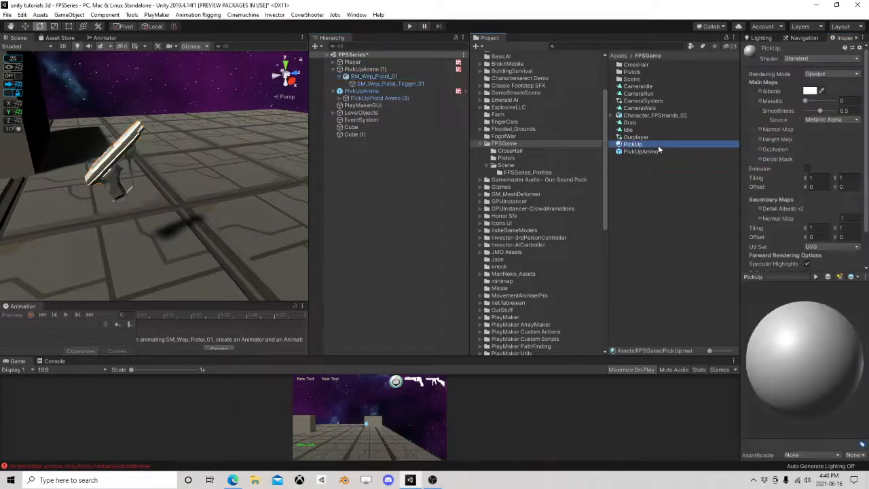
pyautogui.click(811, 60)
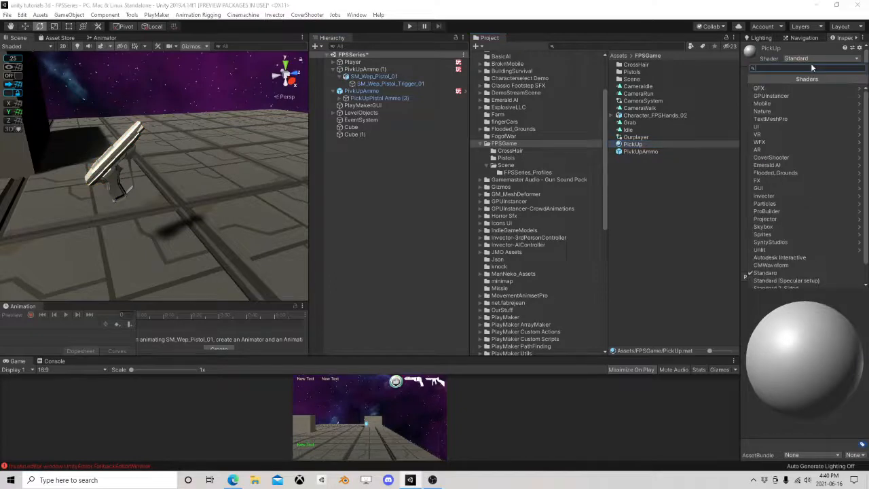
pyautogui.click(801, 56)
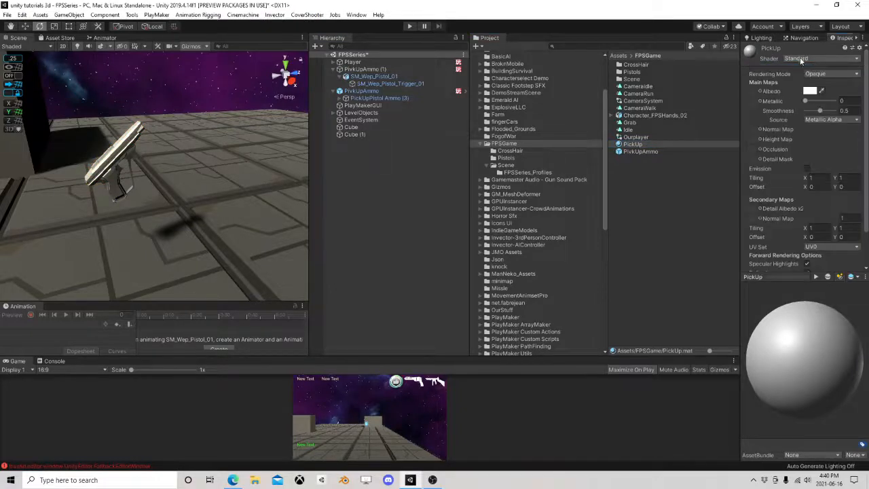
pyautogui.click(832, 74)
pyautogui.click(835, 113)
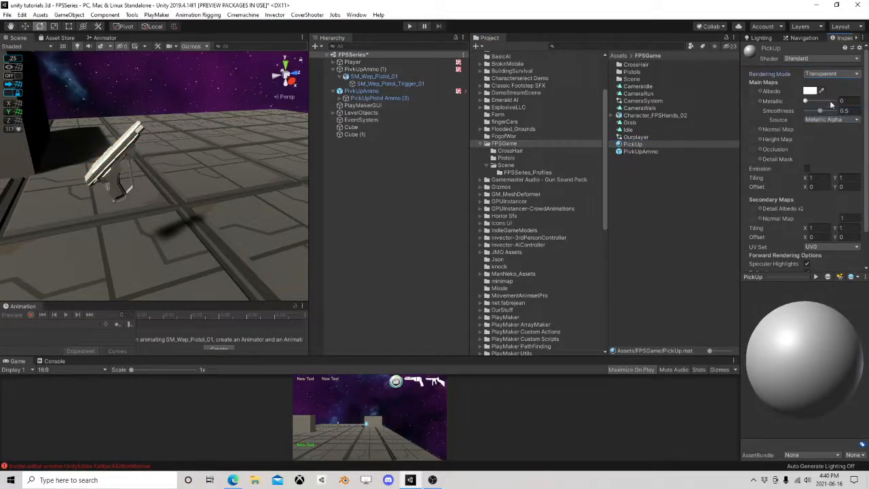
pyautogui.click(810, 90)
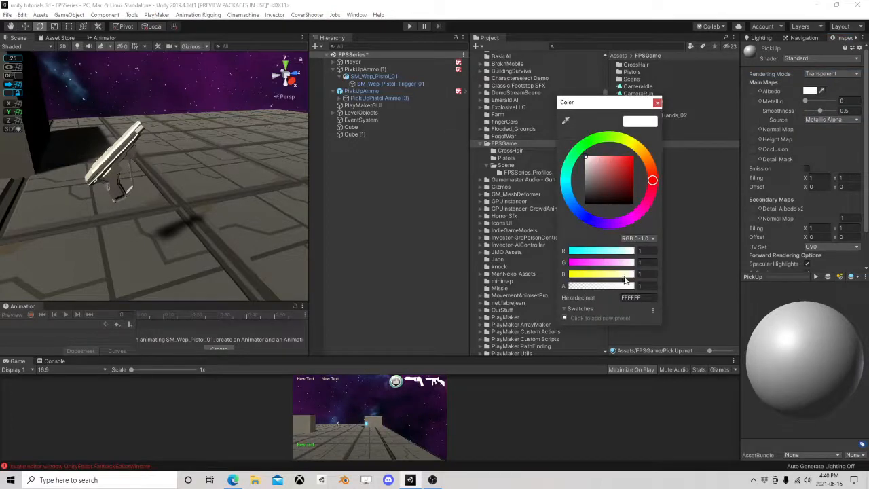
pyautogui.moveTo(625, 284); pyautogui.dragTo(589, 293)
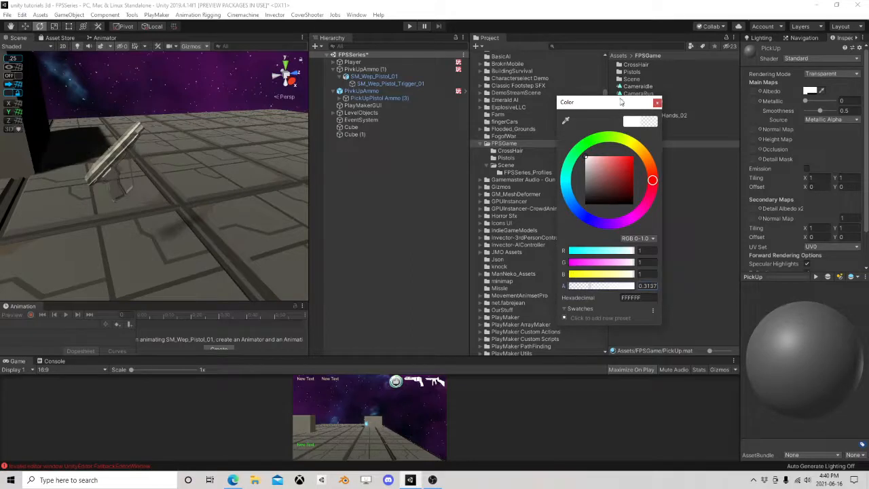
pyautogui.click(657, 103)
# Step: Set the PickUp material's smoothness to 0 and its smoothness source to Albedo Alpha
pyautogui.click(783, 277)
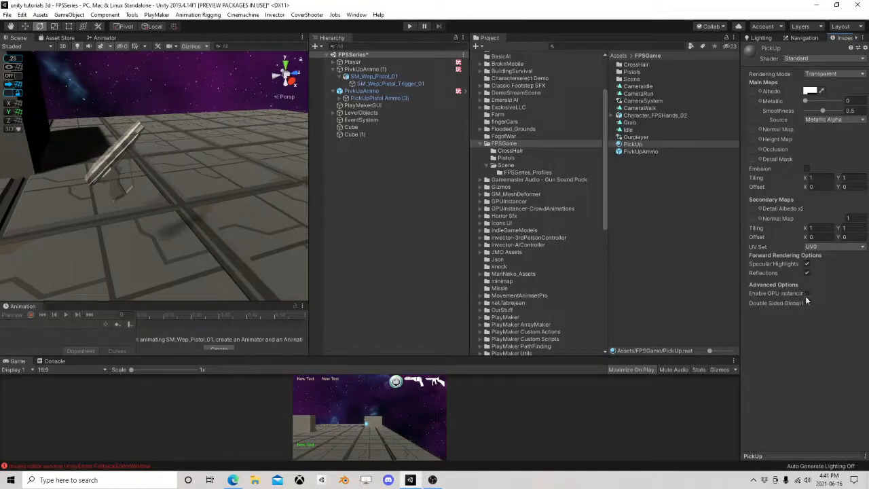
pyautogui.moveTo(823, 111); pyautogui.dragTo(806, 111)
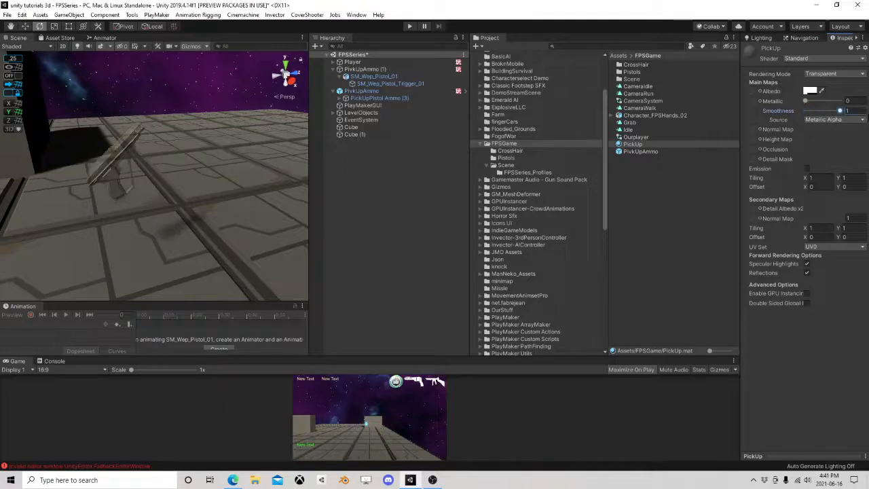
pyautogui.click(806, 101)
pyautogui.click(819, 119)
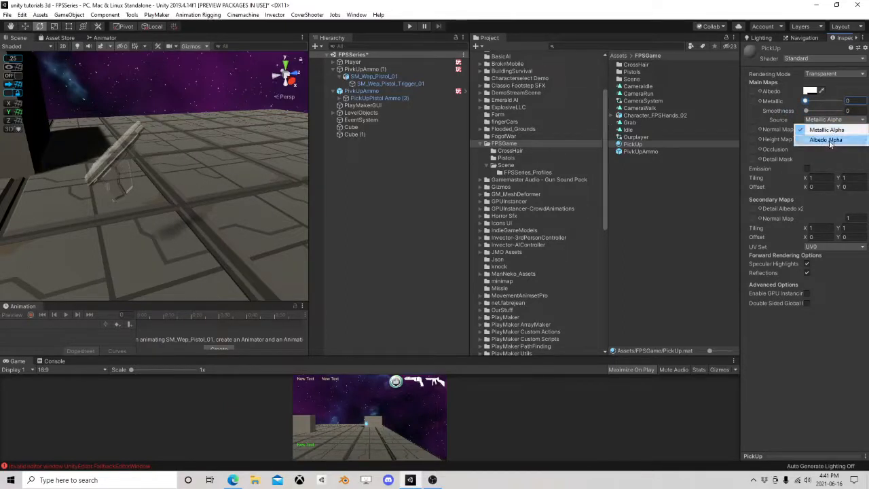
pyautogui.click(825, 139)
# Step: Enable emission on the PickUp material with a fully saturated cyan HDR color at intensity -1
pyautogui.click(806, 168)
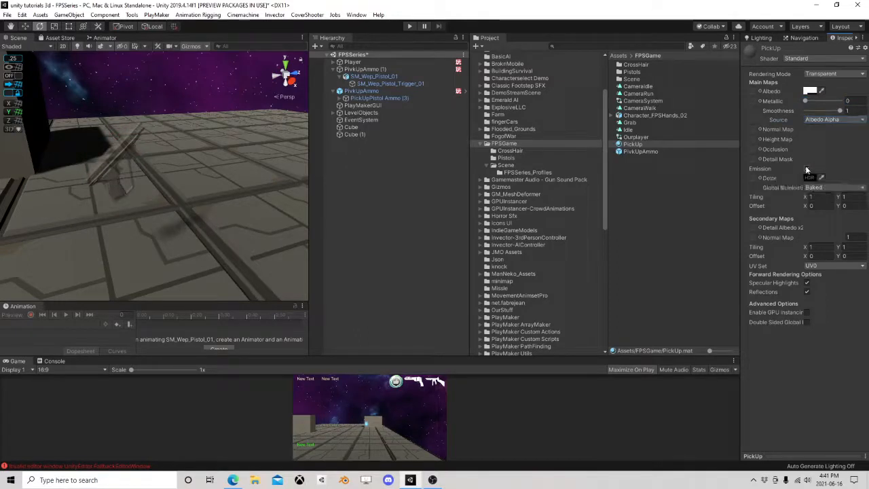
pyautogui.click(810, 178)
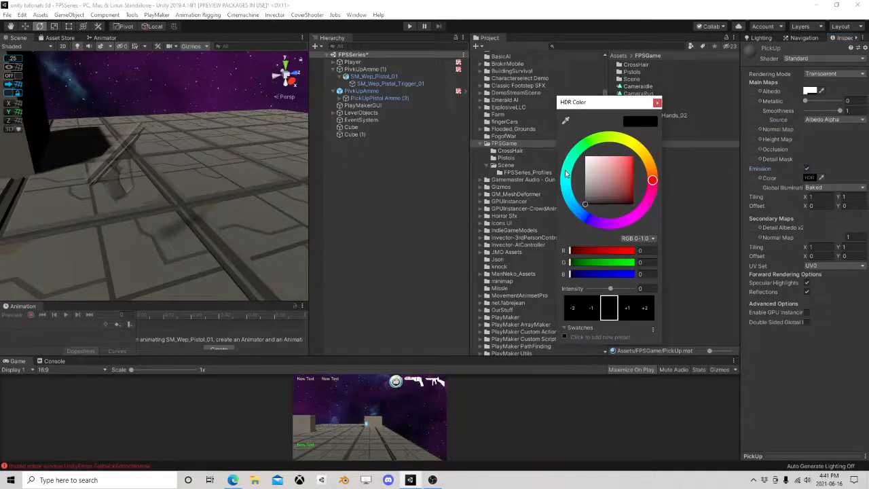
pyautogui.click(566, 178)
pyautogui.moveTo(618, 182); pyautogui.dragTo(649, 146)
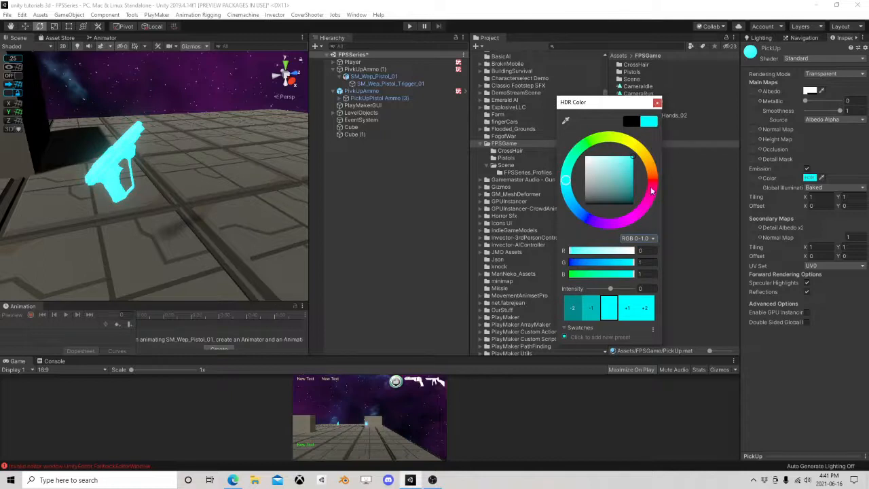
pyautogui.click(594, 311)
pyautogui.click(593, 311)
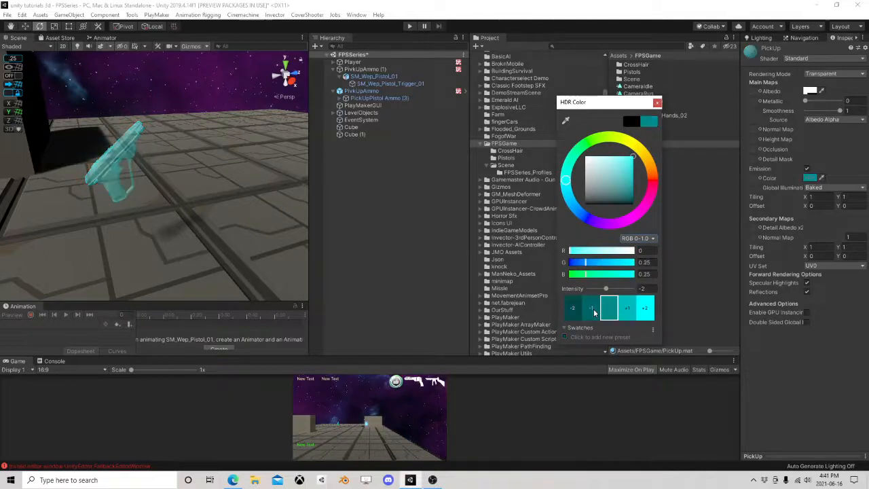
pyautogui.click(631, 308)
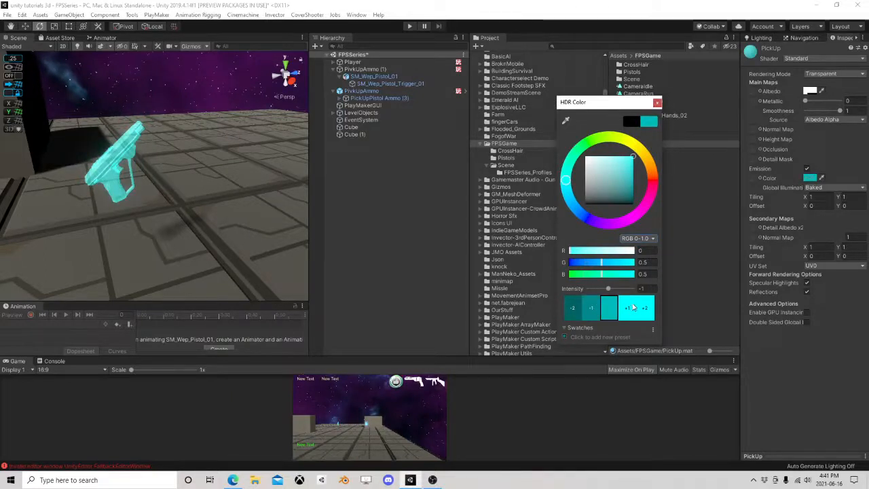
pyautogui.click(656, 102)
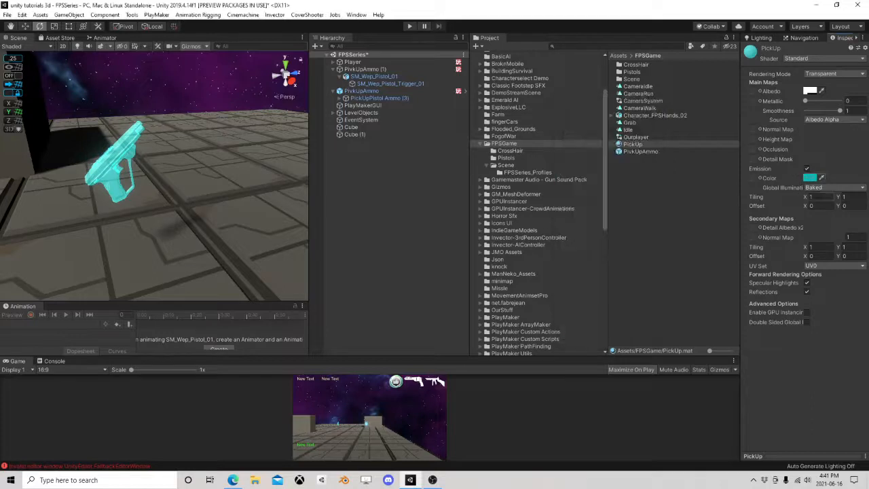
# Step: Examine PivkUpAmmo (1) in the scene from above and review its collider, PlayMakerFSM and Audio Source components
pyautogui.click(367, 69)
pyautogui.click(346, 76)
pyautogui.keyDown('alt'); pyautogui.moveTo(239, 153); pyautogui.dragTo(320, 107); pyautogui.keyUp('alt')
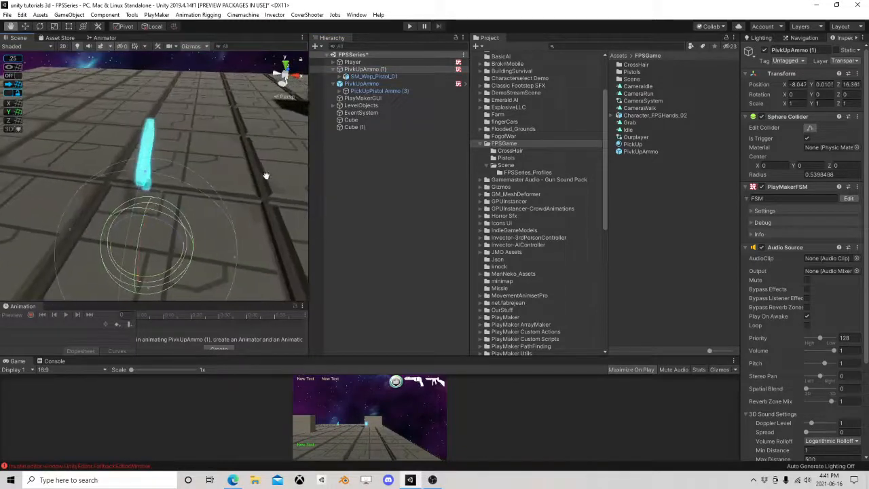
pyautogui.click(333, 70)
pyautogui.click(333, 71)
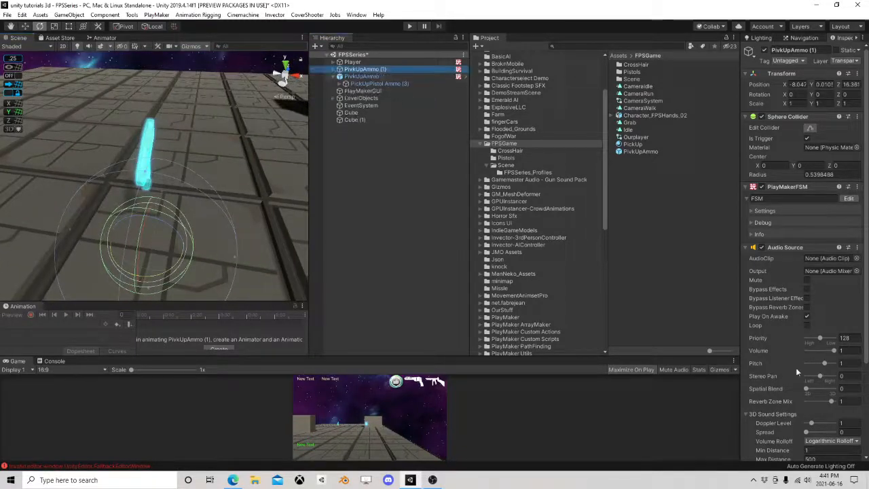
pyautogui.scroll(-4, 796, 367)
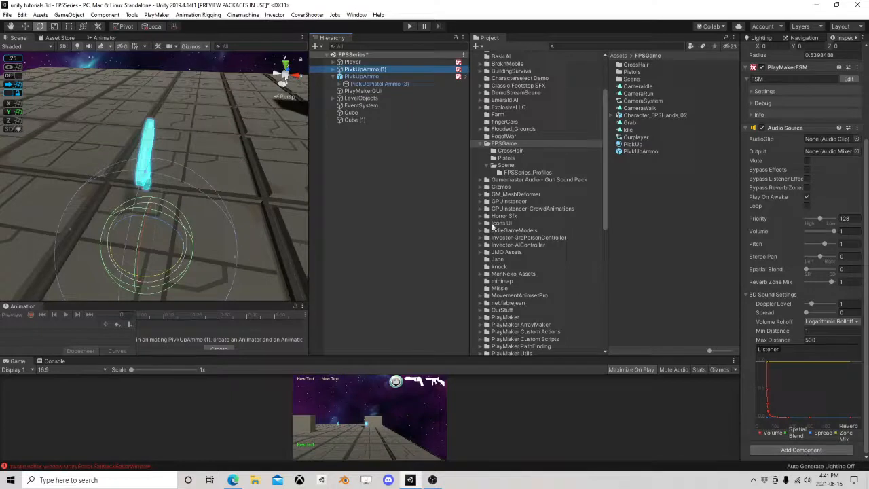
# Step: Add a PlayMakerFSM component to the SM_Wep_Pistol_01 child object and open its FSM for editing
pyautogui.click(333, 69)
pyautogui.click(374, 76)
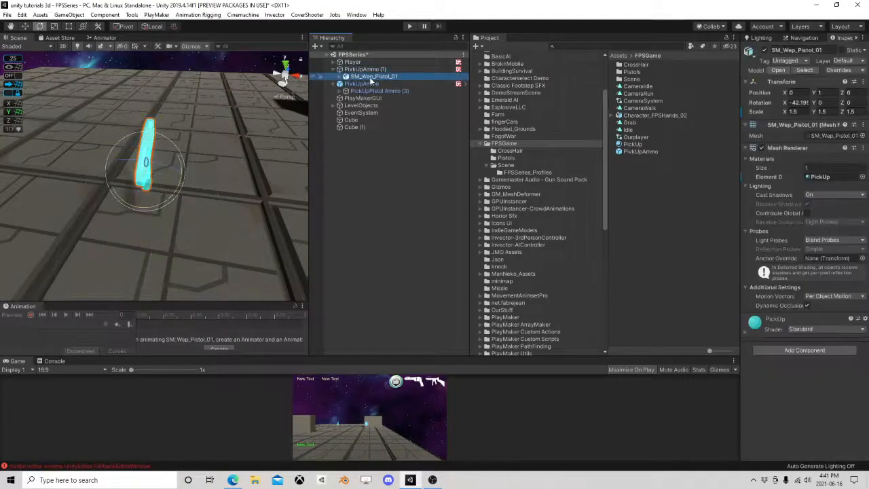
pyautogui.click(802, 352)
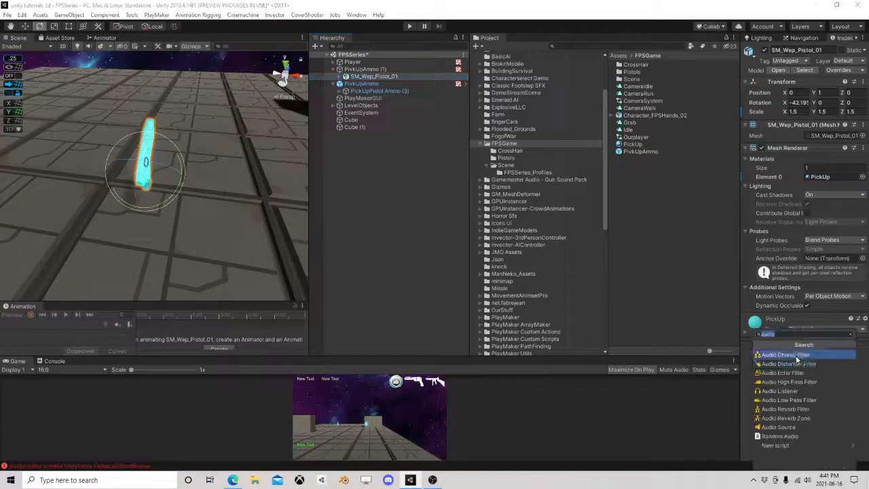
pyautogui.write('fsm')
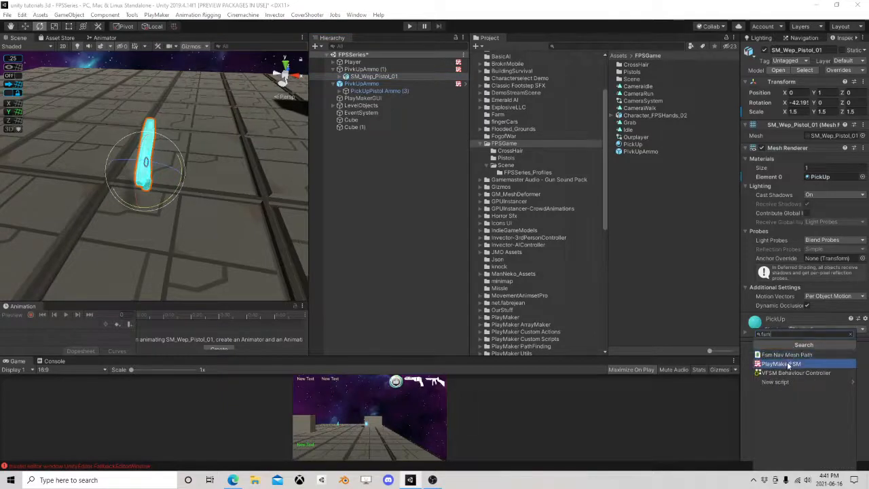
pyautogui.click(785, 364)
pyautogui.click(855, 329)
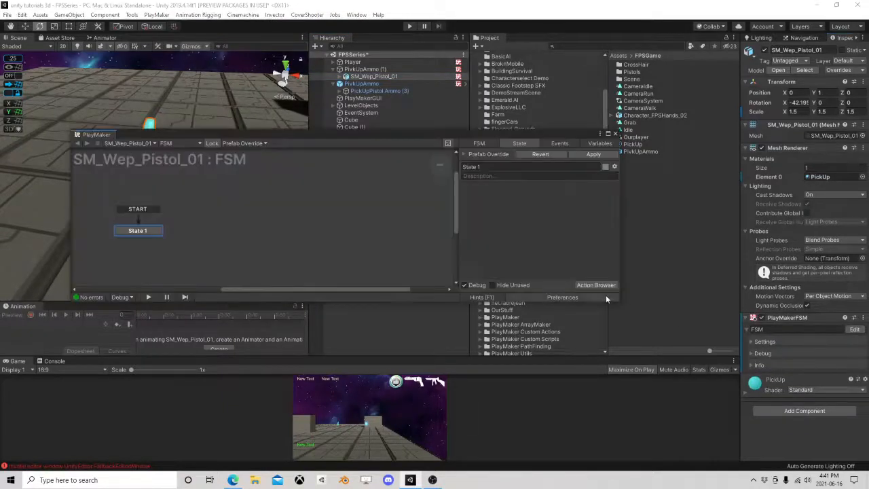
# Step: Add the Transform category's Rotate action to the pistol model's State 1
pyautogui.click(594, 285)
pyautogui.write('rotate')
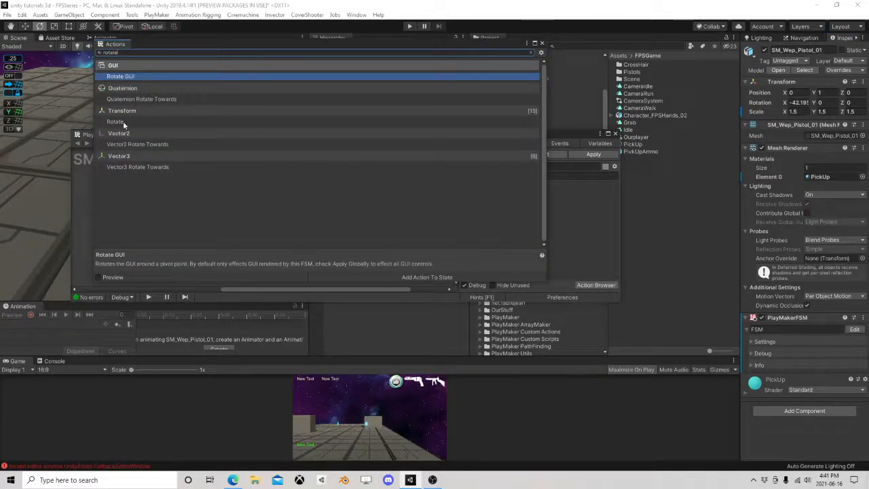
pyautogui.doubleClick(117, 122)
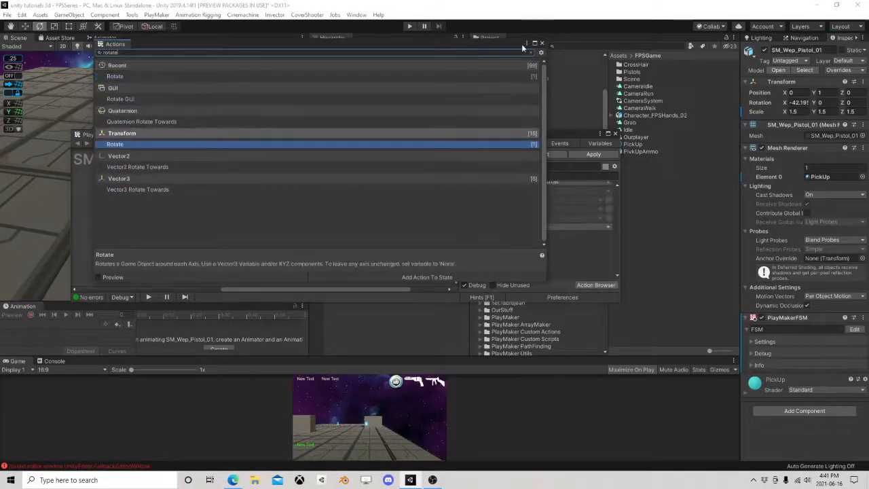
pyautogui.click(542, 43)
# Step: Set the Rotate action to World space with a Y Angle of 5 and Per Second enabled, and play-test the spin
pyautogui.click(564, 227)
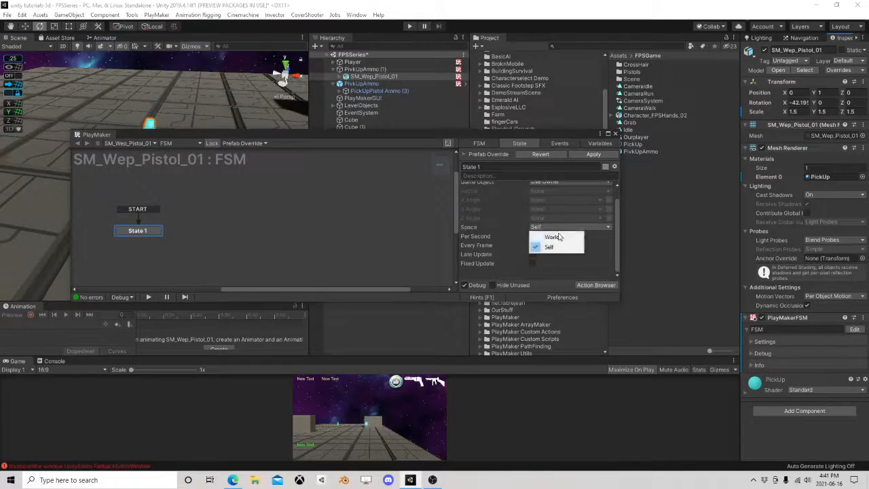
pyautogui.click(568, 236)
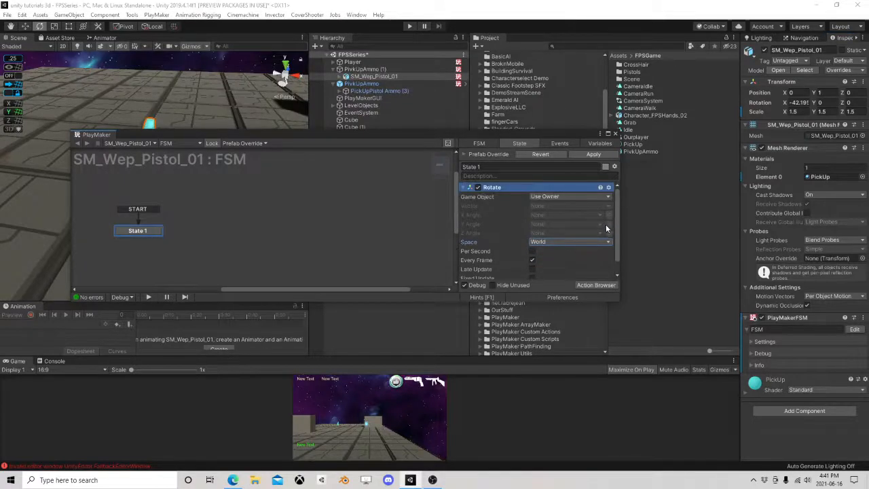
pyautogui.click(608, 224)
pyautogui.click(593, 223)
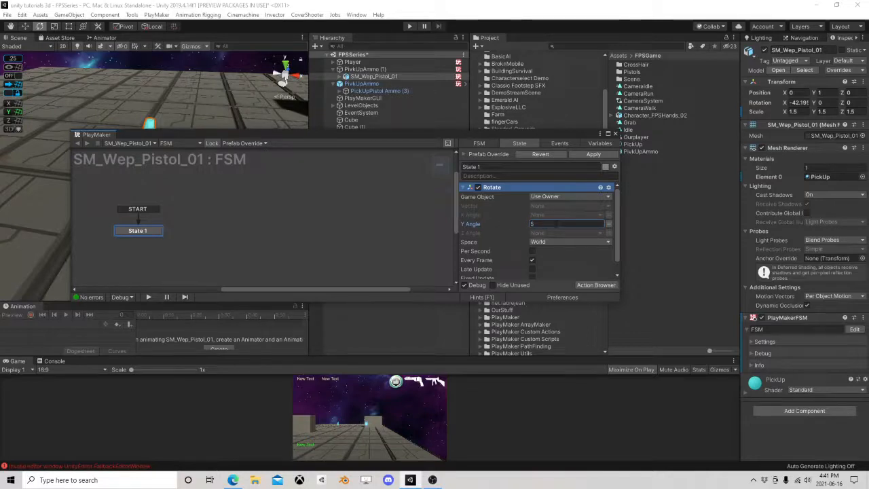
pyautogui.click(533, 251)
pyautogui.click(615, 133)
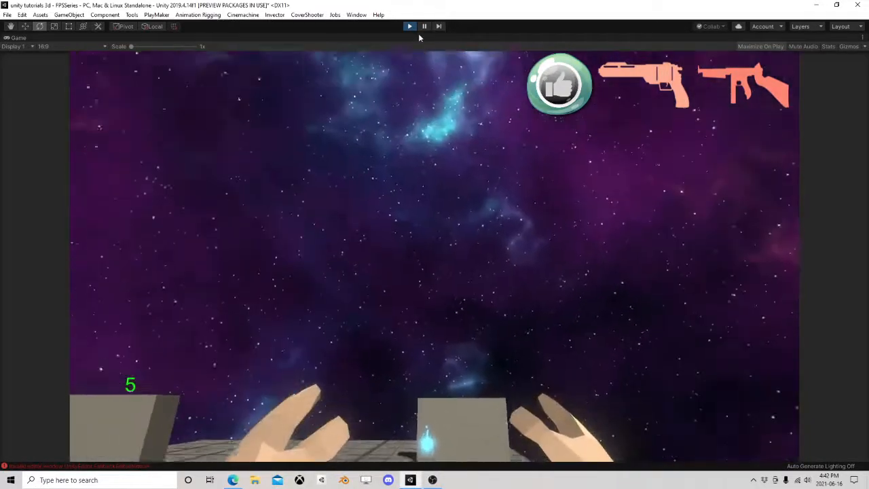
pyautogui.click(409, 26)
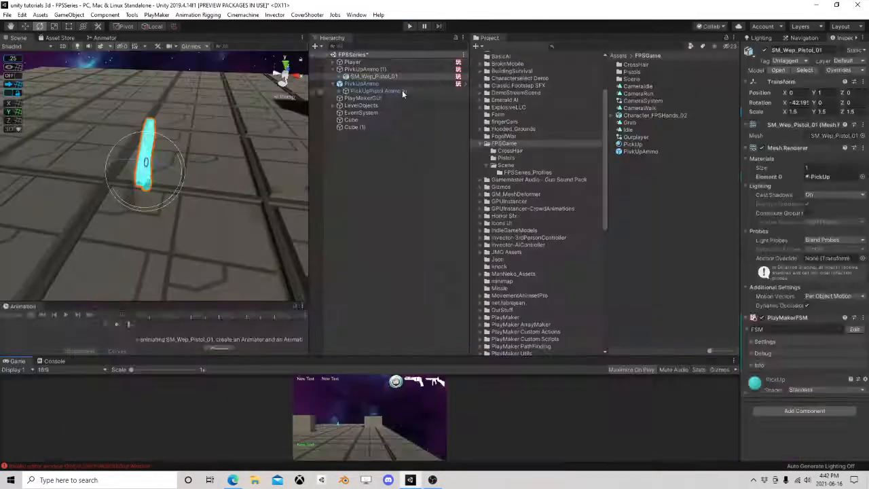
# Step: Adjust the pistol's rotation speed with a play-test in between, setting the Rotate action's Y Angle to 70
pyautogui.click(854, 328)
pyautogui.click(534, 225)
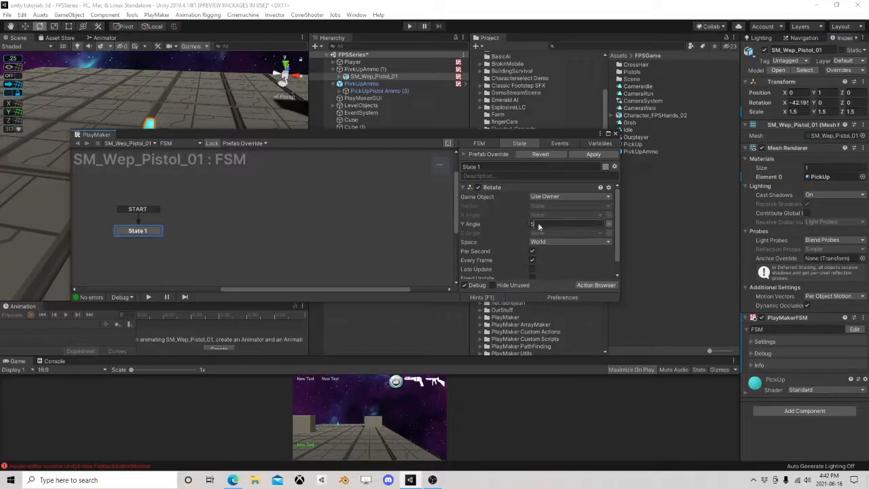
pyautogui.click(616, 134)
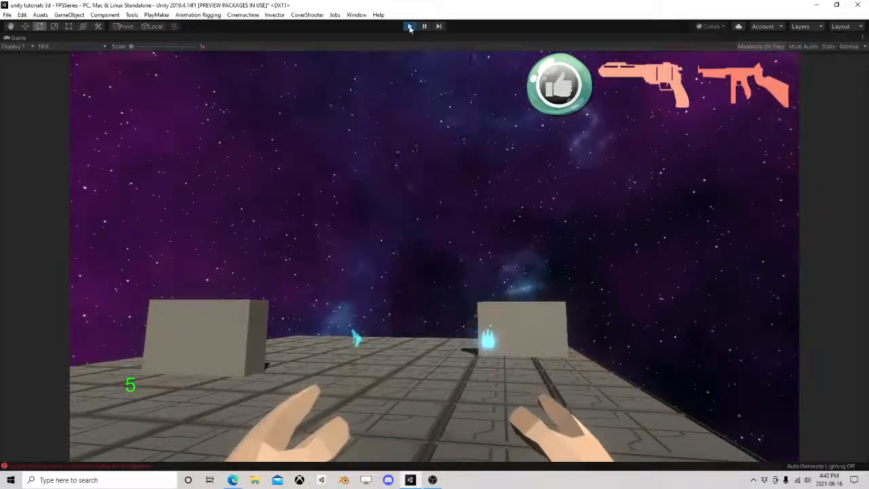
pyautogui.click(410, 26)
pyautogui.click(854, 329)
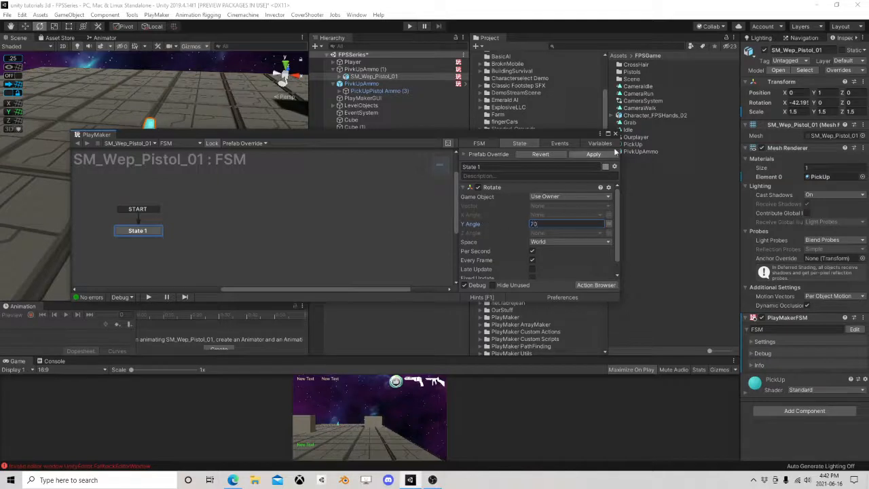
pyautogui.click(615, 134)
# Step: Rename the PivkUpAmmo (1) object as PivkUpPistol
pyautogui.click(372, 69)
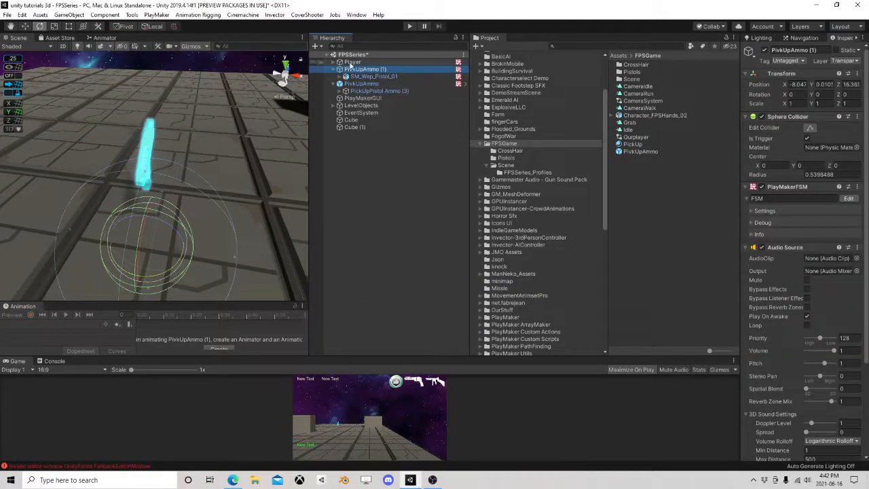
pyautogui.click(375, 72)
pyautogui.moveTo(385, 71); pyautogui.dragTo(366, 71)
pyautogui.write('PivkUpPi')
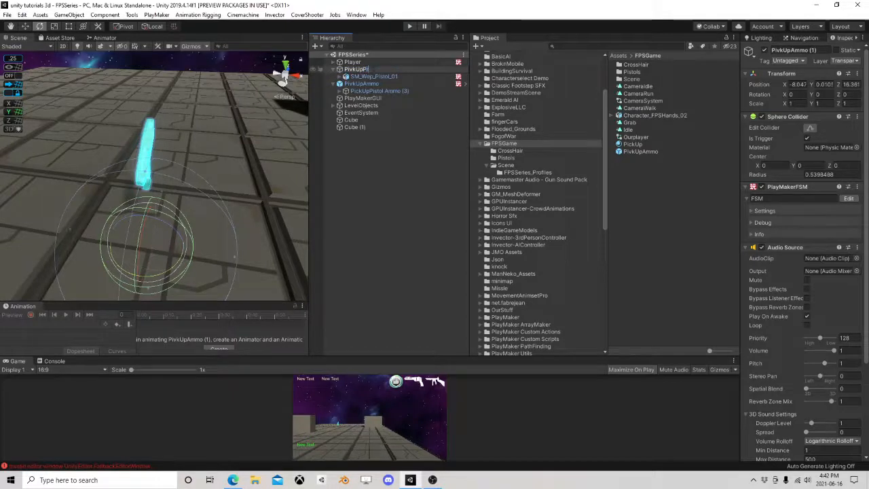
pyautogui.write('stol')
pyautogui.press('Return')
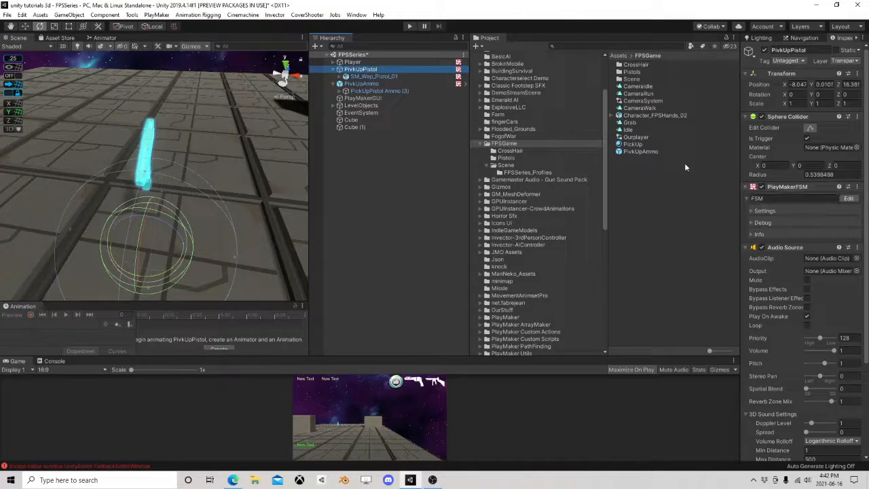
# Step: Open the Player's Inventory FSM and add a new state beside State 13
pyautogui.click(850, 199)
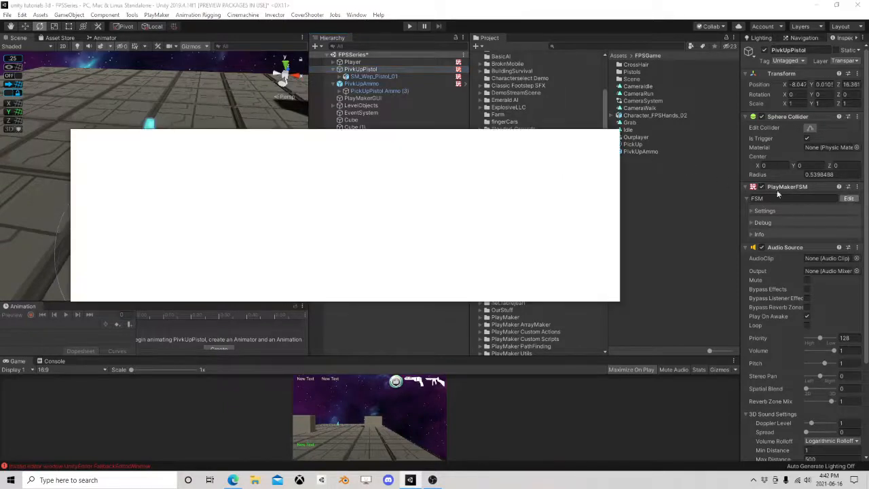
pyautogui.click(614, 133)
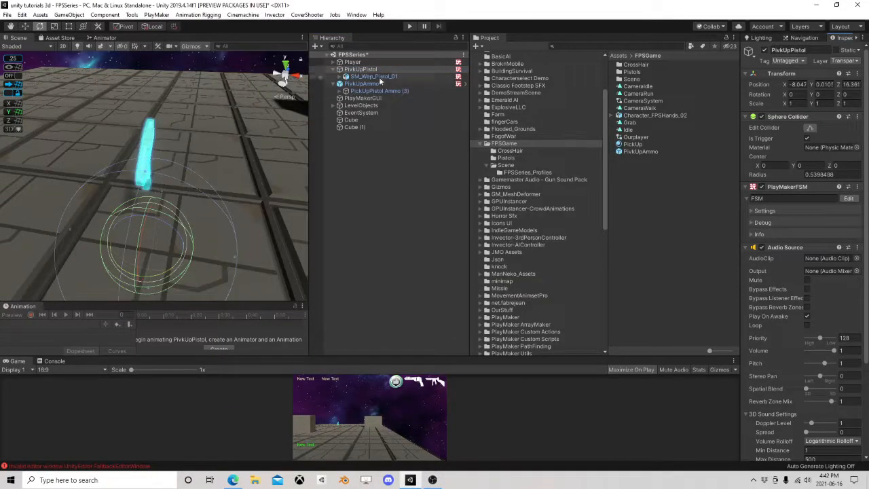
pyautogui.click(352, 62)
pyautogui.scroll(-1, 766, 317)
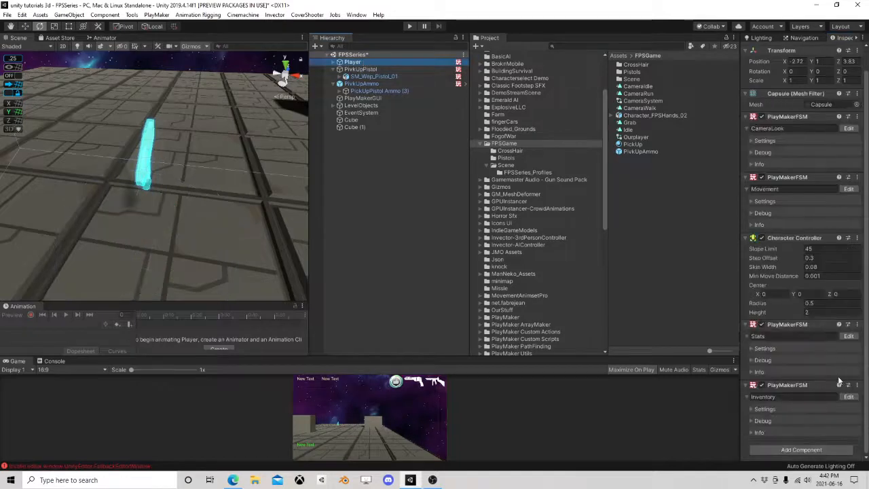
pyautogui.click(849, 396)
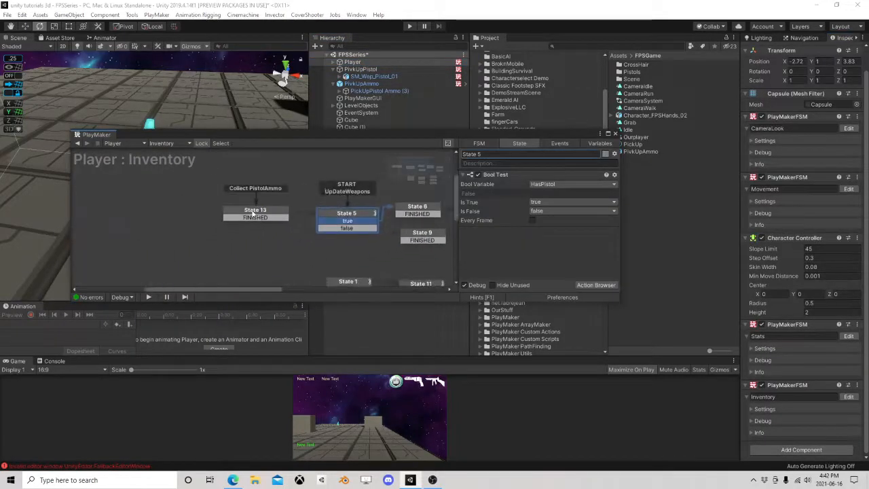
pyautogui.moveTo(251, 214); pyautogui.dragTo(258, 205)
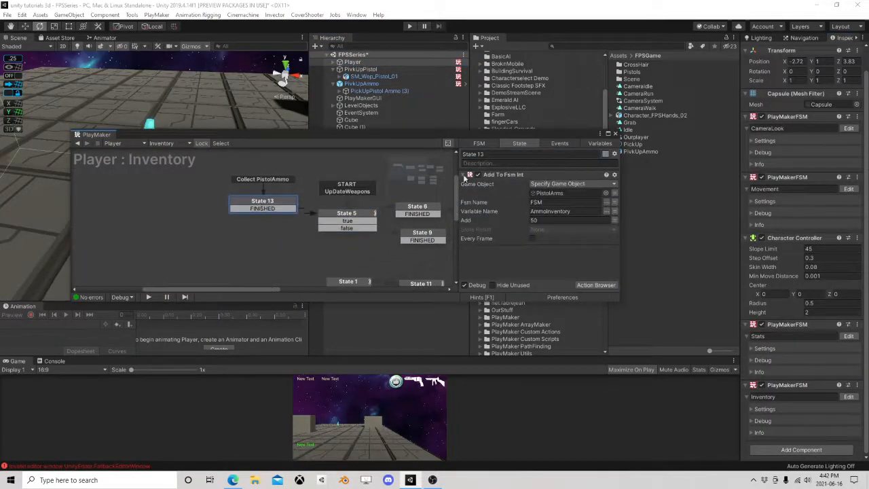
pyautogui.rightClick(136, 197)
pyautogui.click(155, 196)
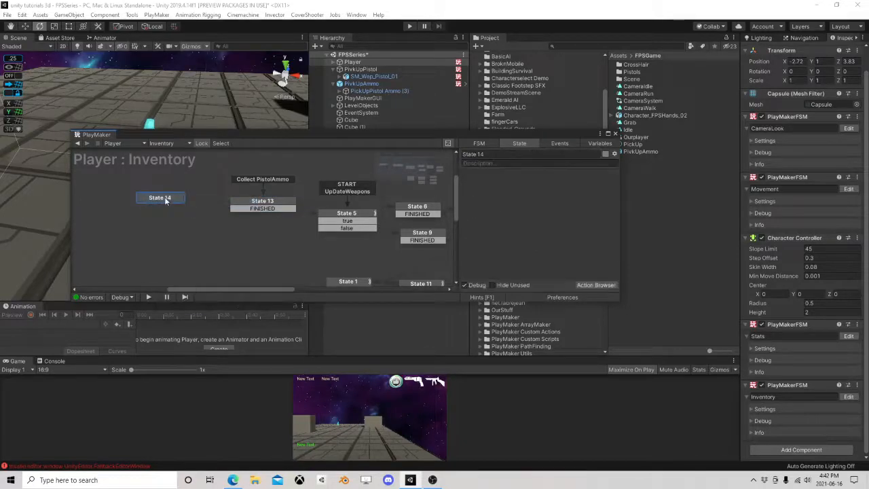
pyautogui.moveTo(167, 198); pyautogui.dragTo(191, 200)
# Step: Create a PickUpPistol event and assign it to State 14 as a global transition
pyautogui.click(560, 143)
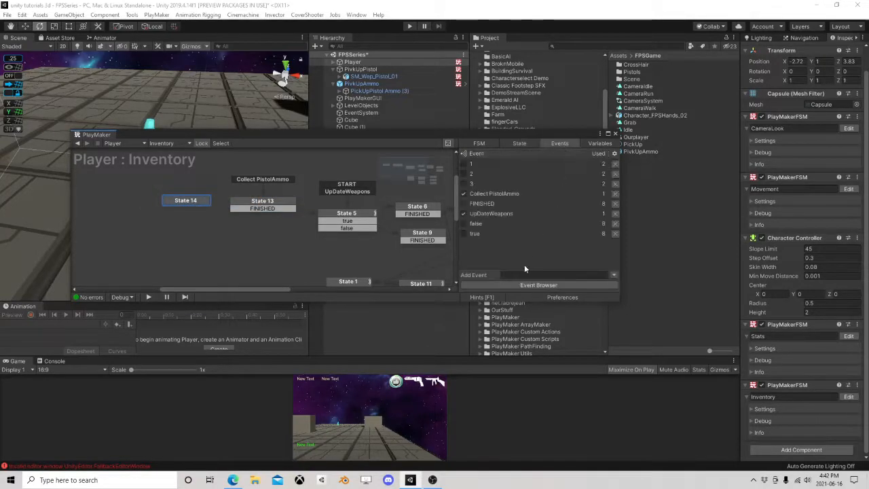
pyautogui.click(529, 274)
pyautogui.write('Pivk')
pyautogui.write('UpPistol')
pyautogui.press('Return')
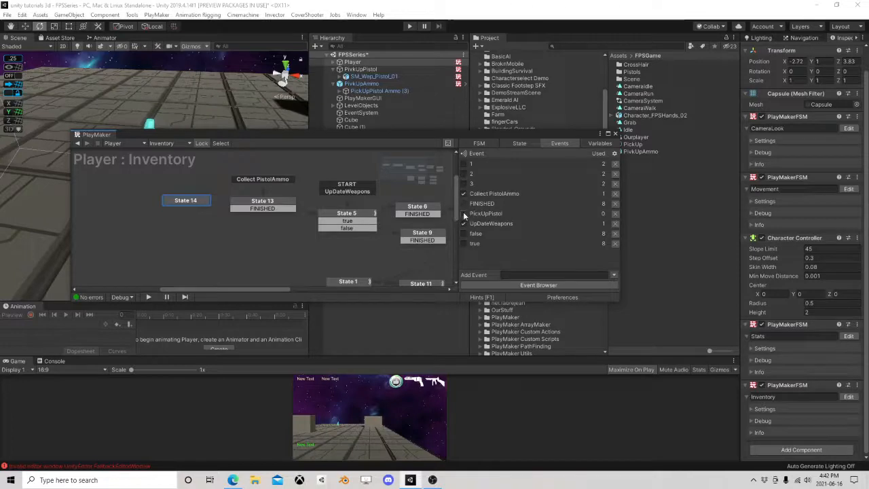
pyautogui.moveTo(271, 217)
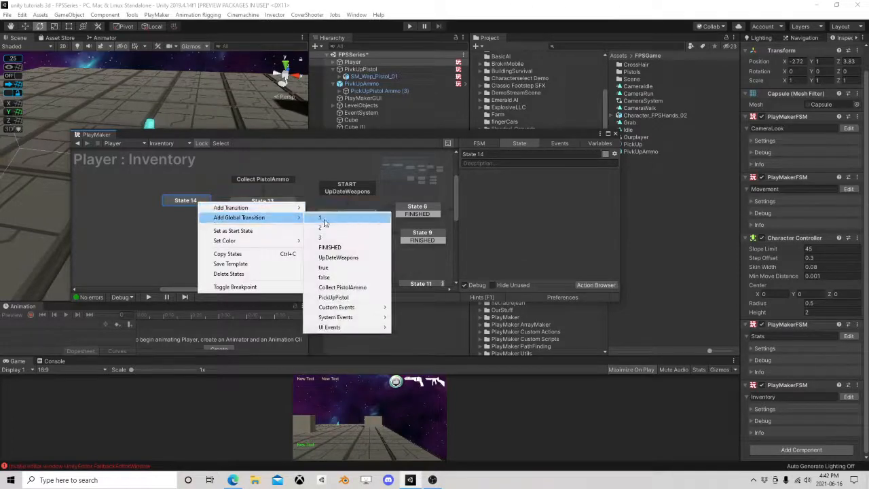
pyautogui.click(346, 297)
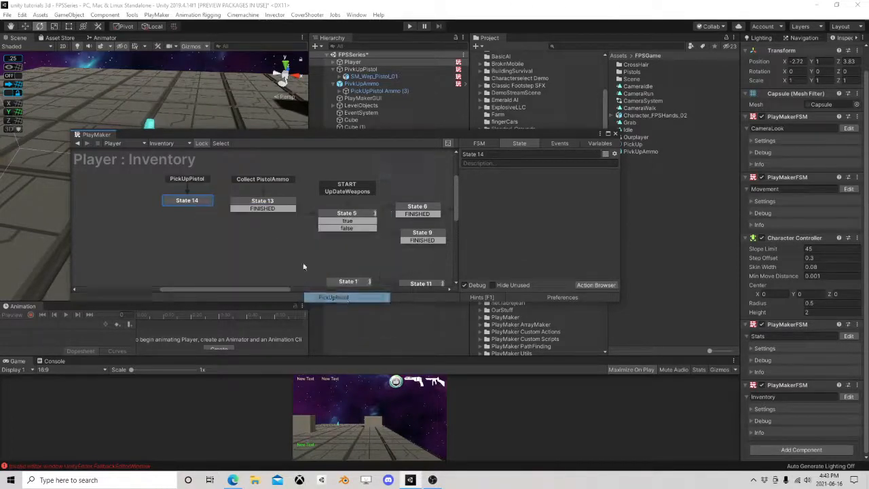
# Step: Add a FINISHED transition to State 14 and link it to State 5
pyautogui.rightClick(197, 204)
pyautogui.moveTo(238, 208)
pyautogui.click(339, 238)
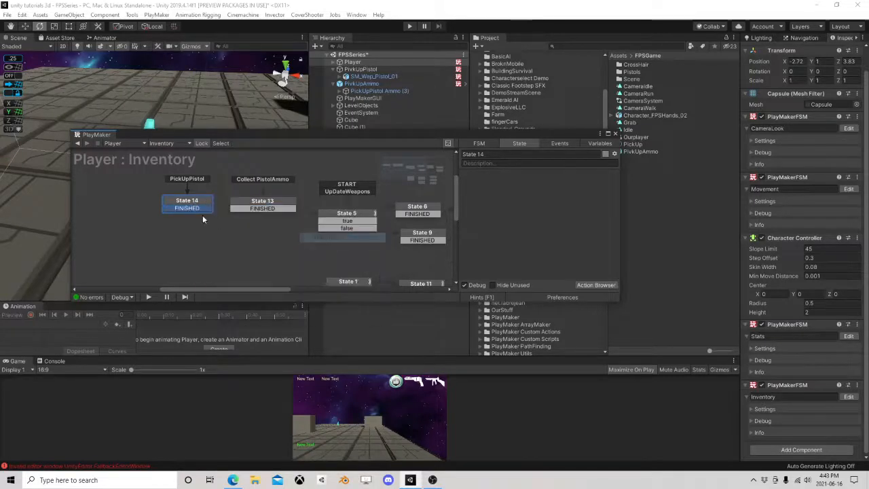
pyautogui.moveTo(182, 201); pyautogui.dragTo(189, 210)
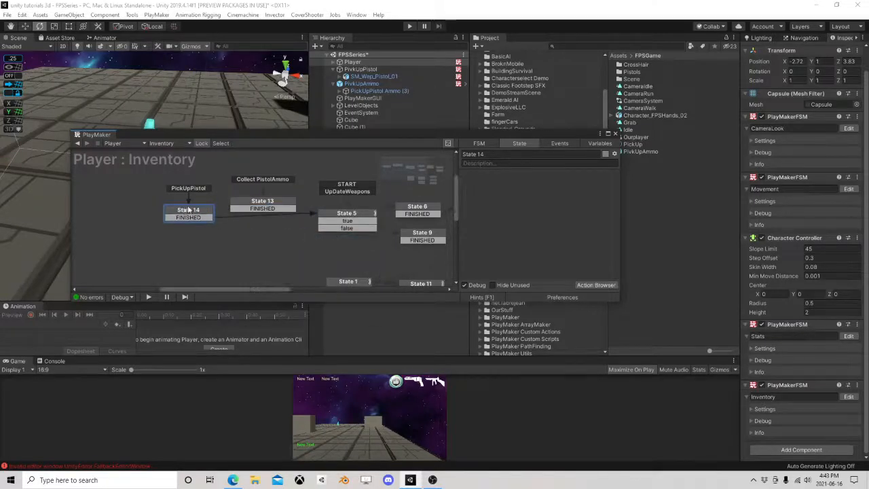
pyautogui.click(596, 286)
pyautogui.write('set bool')
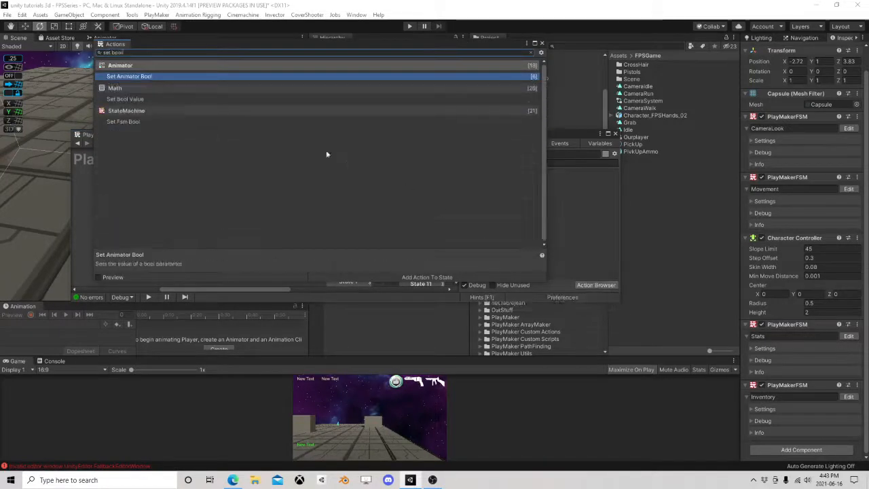
pyautogui.doubleClick(145, 78)
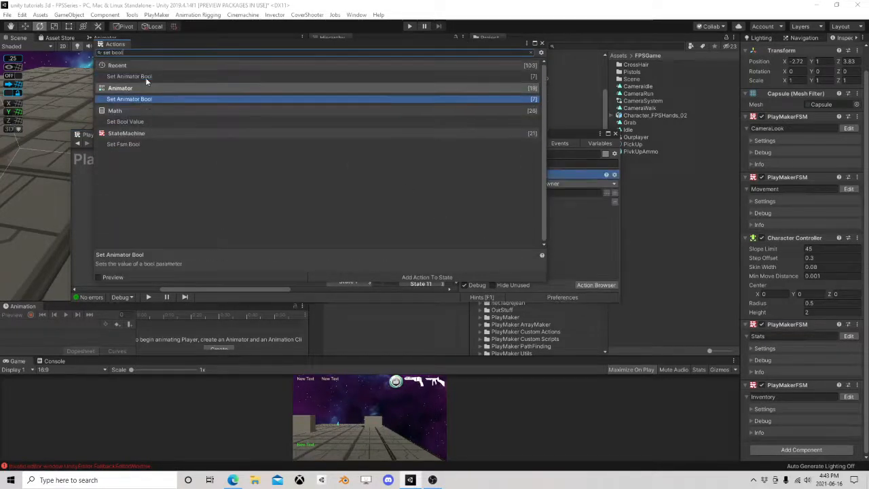
pyautogui.click(542, 43)
pyautogui.click(608, 198)
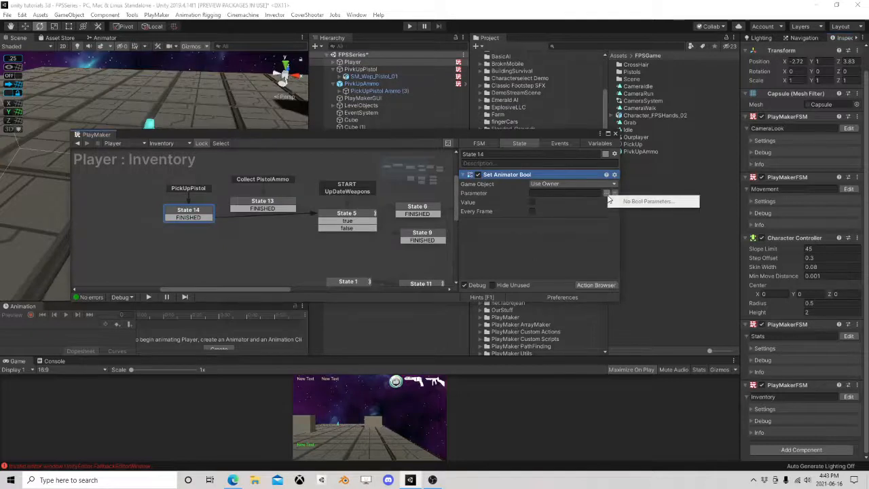
pyautogui.click(590, 194)
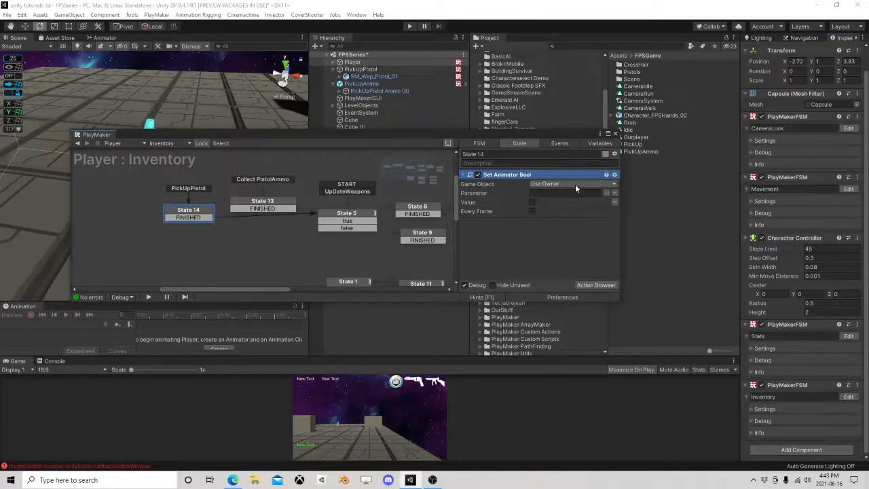
pyautogui.rightClick(512, 175)
pyautogui.click(547, 327)
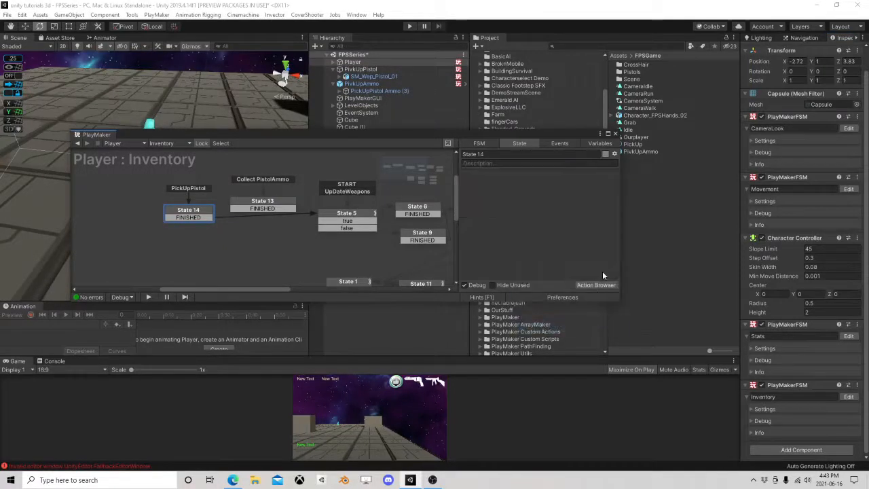
# Step: Add a Set Bool Value action to State 14 that sets the HasPistol variable to true
pyautogui.click(596, 285)
pyautogui.doubleClick(125, 122)
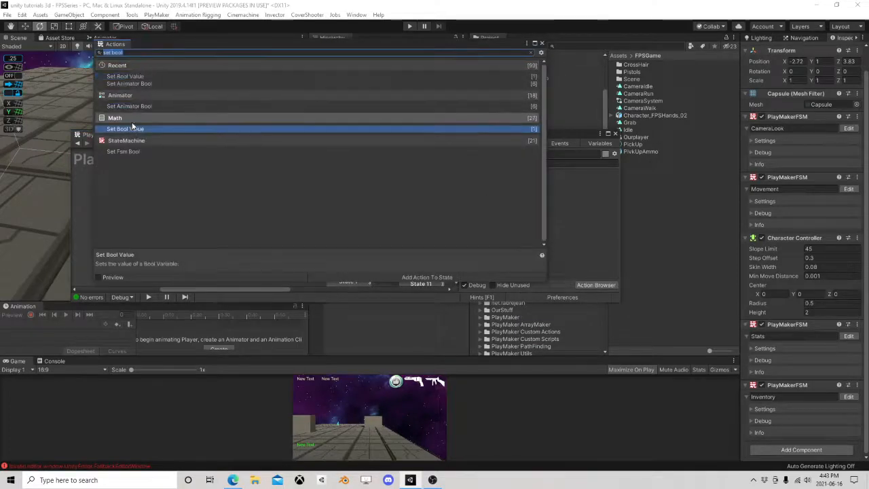
pyautogui.click(541, 44)
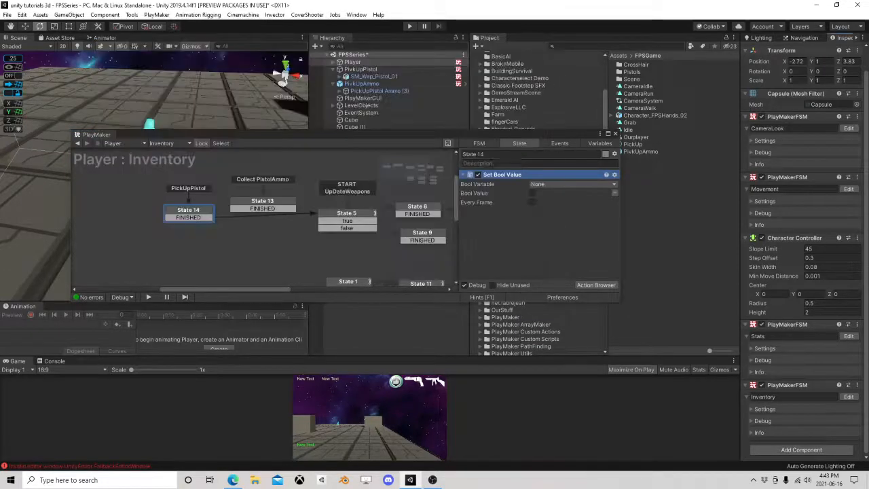
pyautogui.click(555, 184)
pyautogui.click(556, 201)
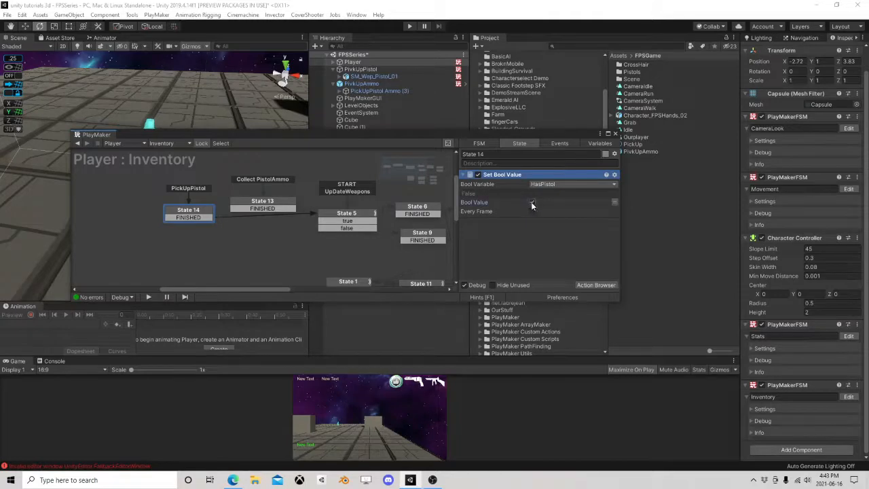
# Step: Copy State 13's Add To Fsm Int action into State 14, set its Add value to 10, and close the FSM editor
pyautogui.click(279, 201)
pyautogui.rightClick(503, 175)
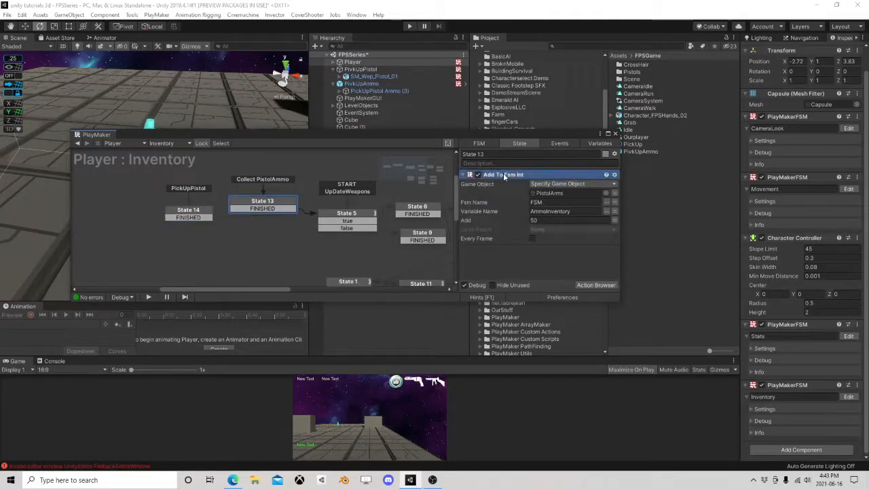
pyautogui.click(544, 226)
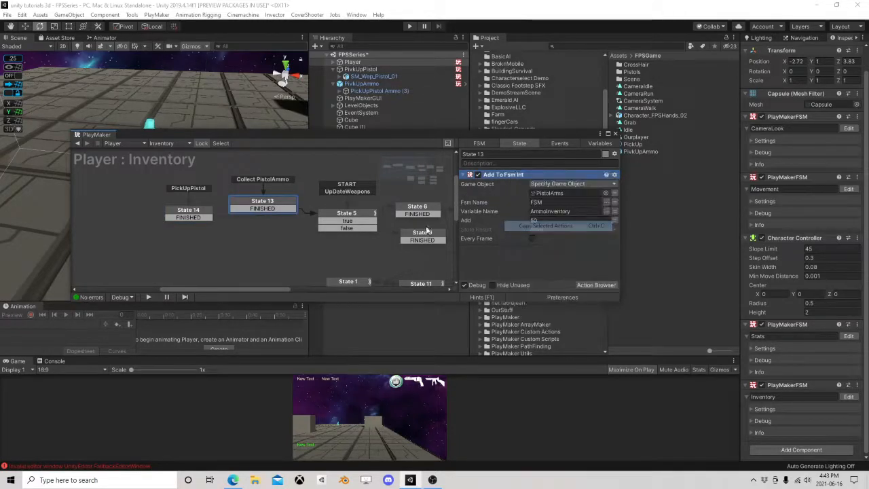
pyautogui.click(195, 215)
pyautogui.rightClick(498, 239)
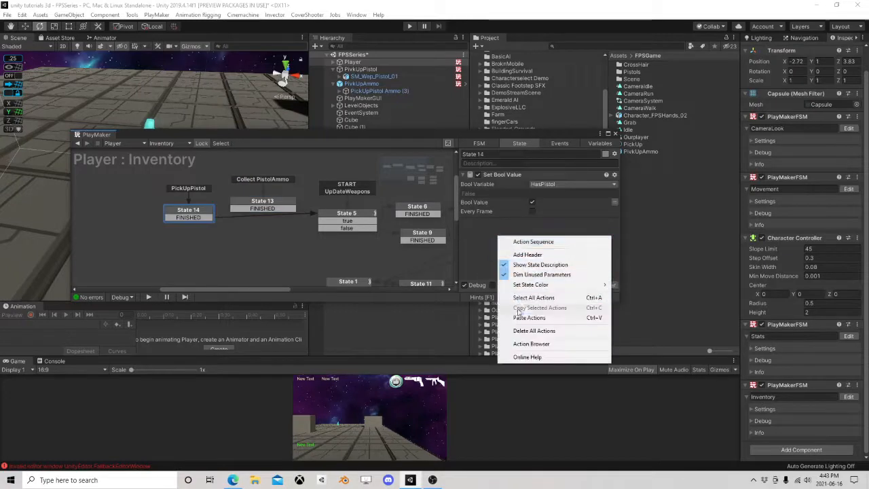
pyautogui.click(522, 312)
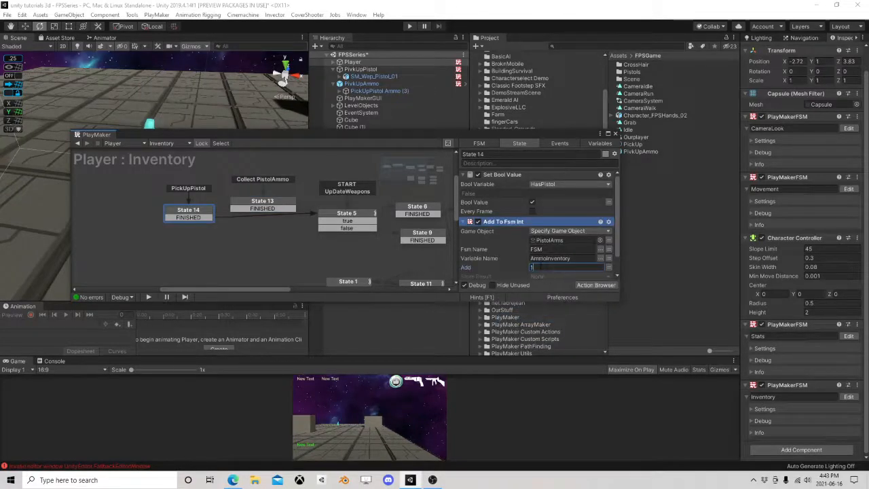
pyautogui.write('0')
pyautogui.moveTo(201, 212); pyautogui.dragTo(204, 206)
pyautogui.click(616, 134)
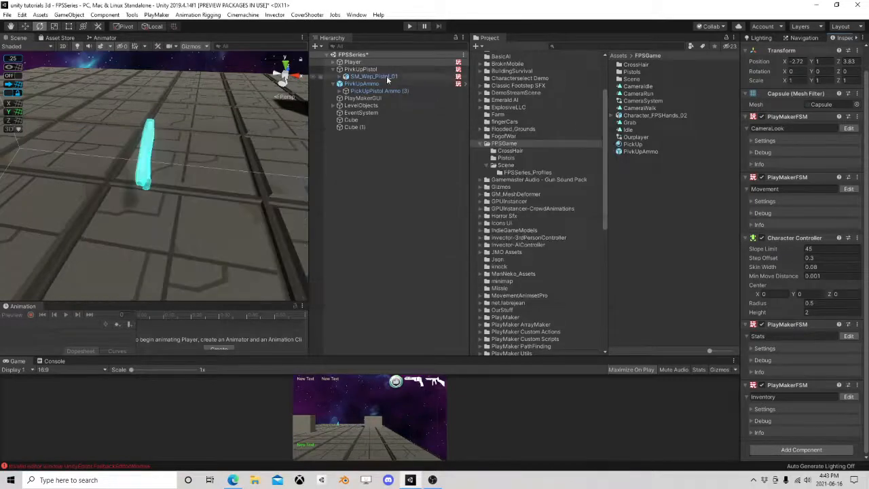
# Step: Open PivkUpPistol's FSM and assign the Player object directly as the target of State 2's Send Event action
pyautogui.click(380, 70)
pyautogui.click(850, 175)
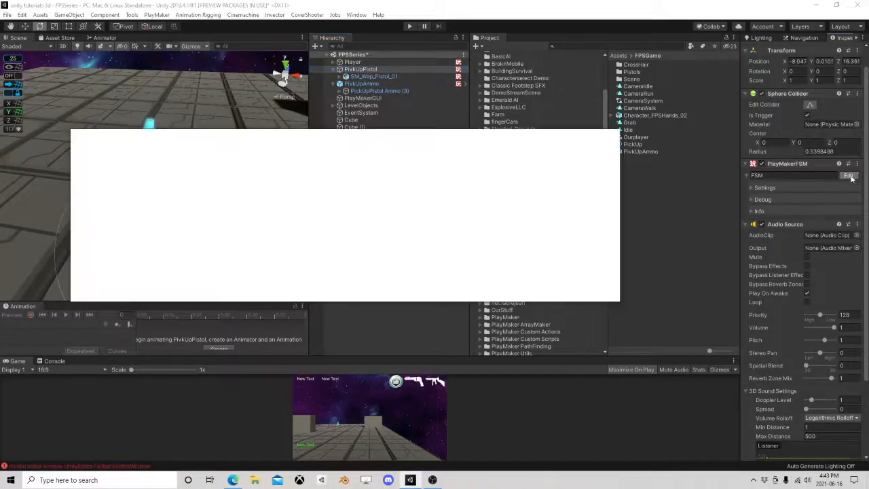
pyautogui.click(219, 228)
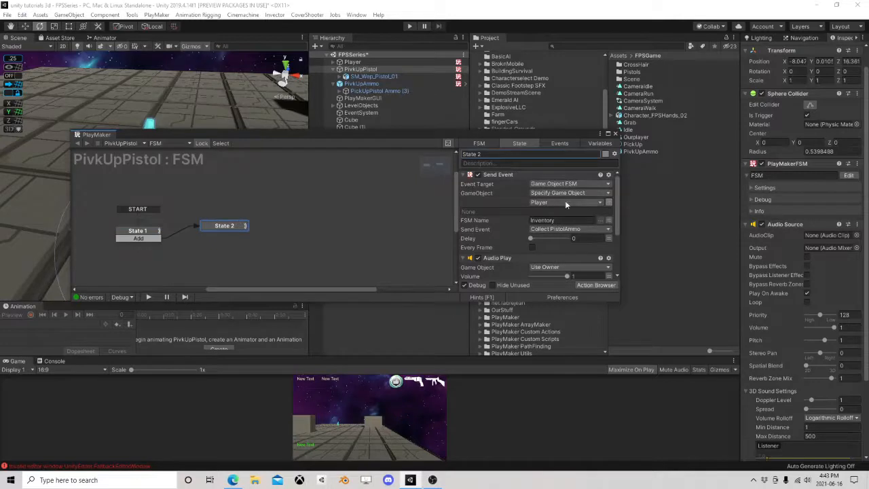
pyautogui.moveTo(521, 139); pyautogui.dragTo(214, 122)
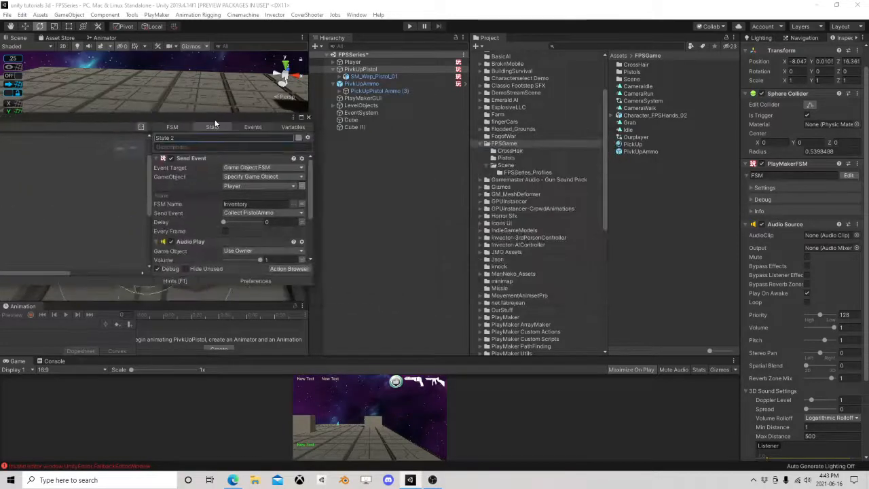
pyautogui.click(303, 188)
pyautogui.moveTo(353, 62); pyautogui.dragTo(252, 189)
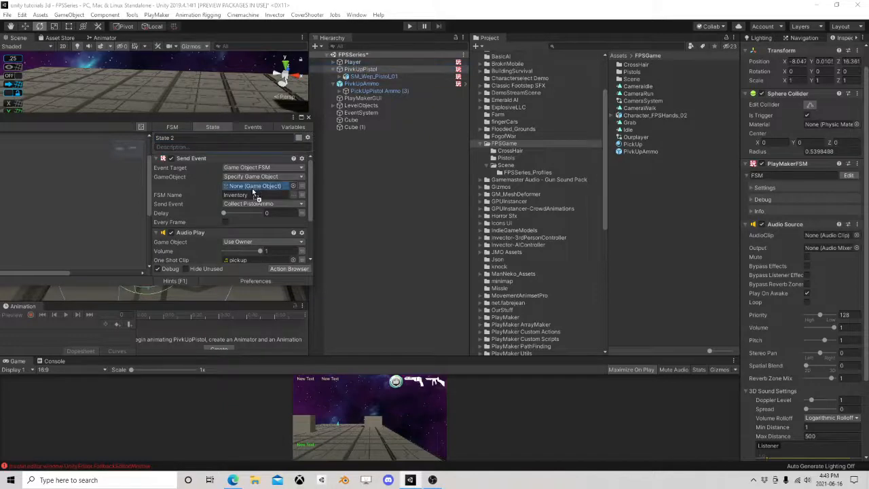
# Step: Set the Send Event action to send PickUpPistol and switch its target back to the Player variable
pyautogui.click(297, 195)
pyautogui.click(307, 200)
pyautogui.click(273, 203)
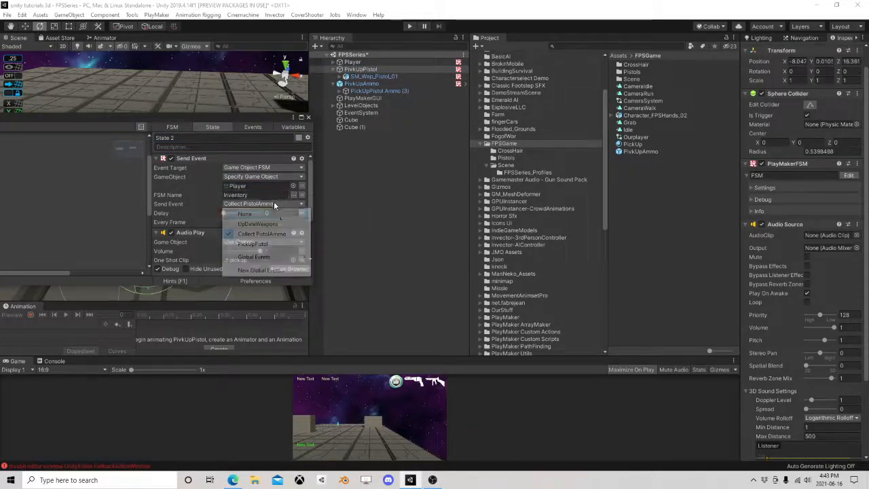
pyautogui.click(254, 243)
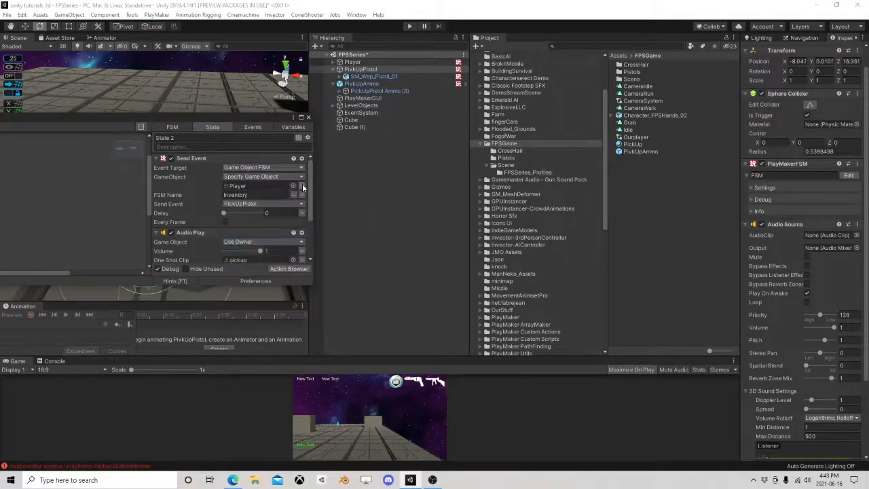
pyautogui.click(301, 187)
pyautogui.click(243, 205)
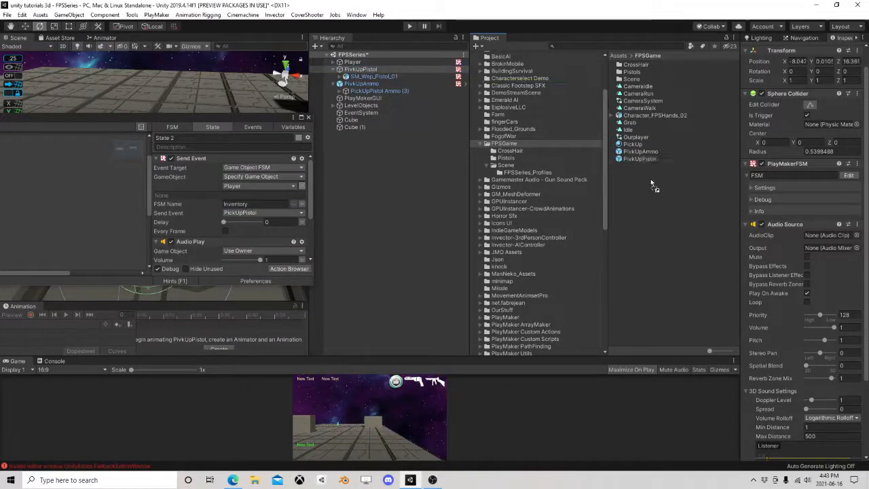
# Step: Save PivkUpPistol as a prefab in the FPSGame folder and close the FSM editor
pyautogui.moveTo(651, 182); pyautogui.dragTo(650, 182)
pyautogui.click(308, 117)
pyautogui.scroll(-5, 216, 160)
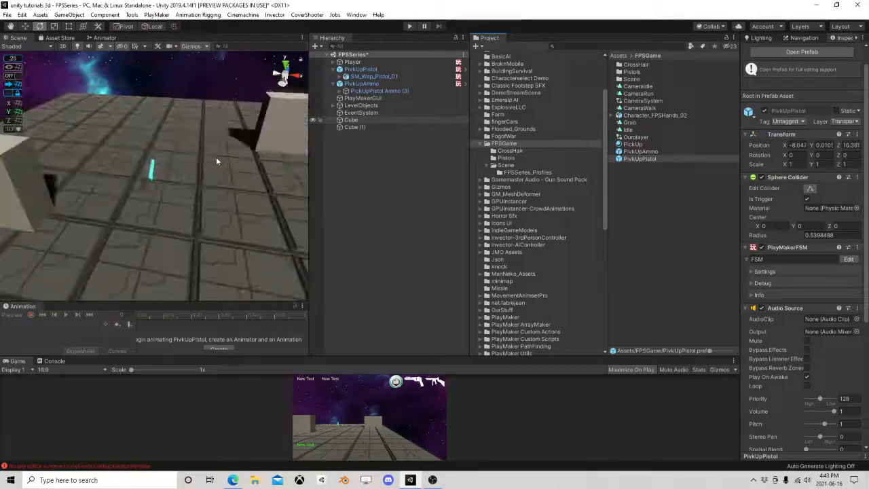
pyautogui.scroll(-4, 217, 161)
# Step: Play the scene, walk into the rotating pistol pickup, and equip the pistol from weapon slot 2
pyautogui.click(365, 84)
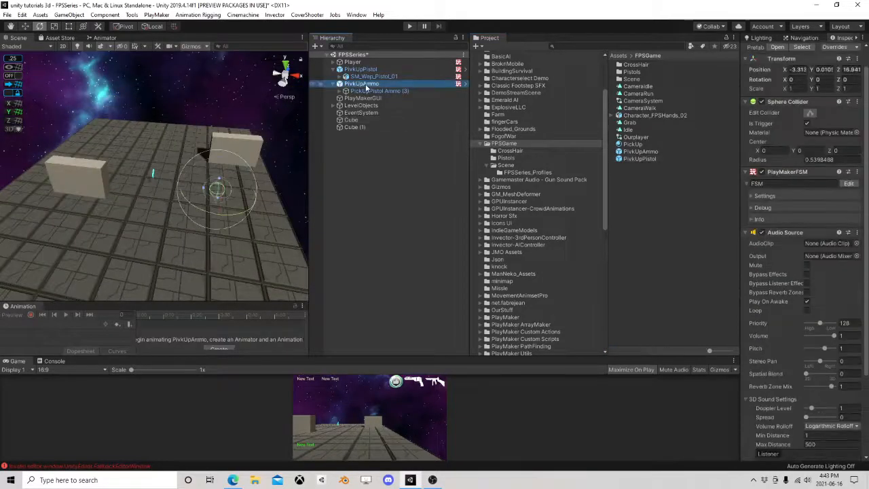
pyautogui.click(409, 27)
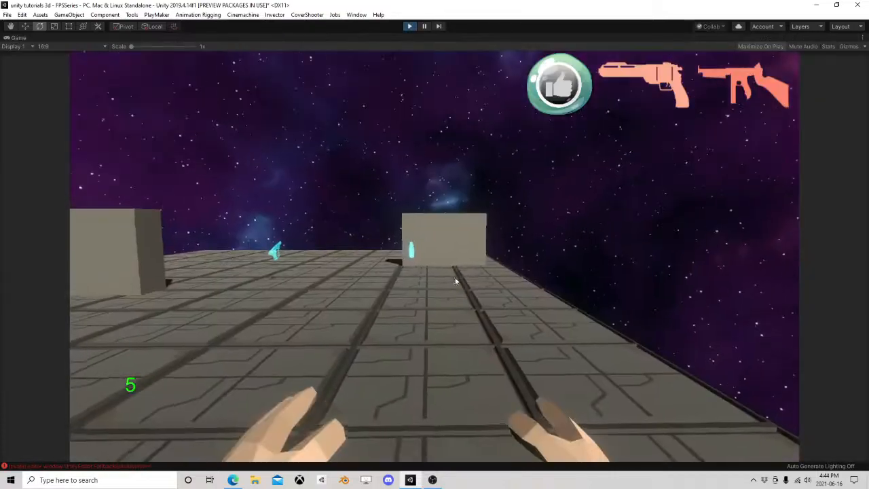
pyautogui.press('w')
pyautogui.press('w')
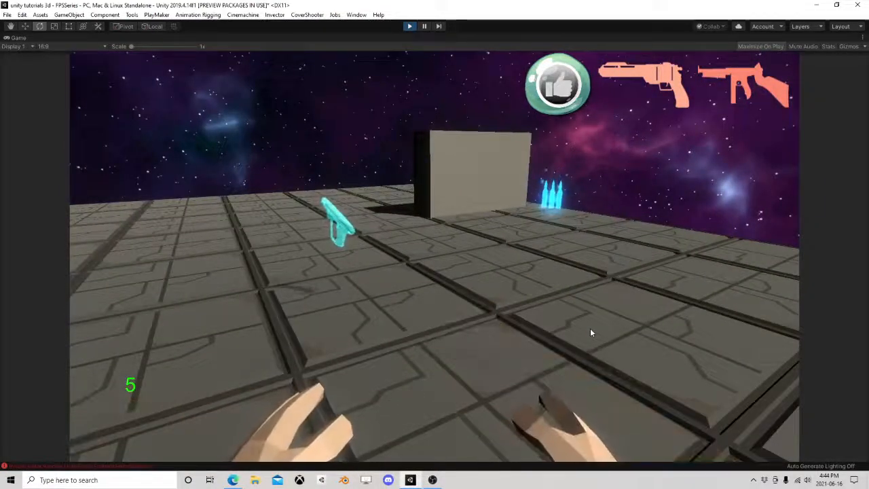
pyautogui.press('w')
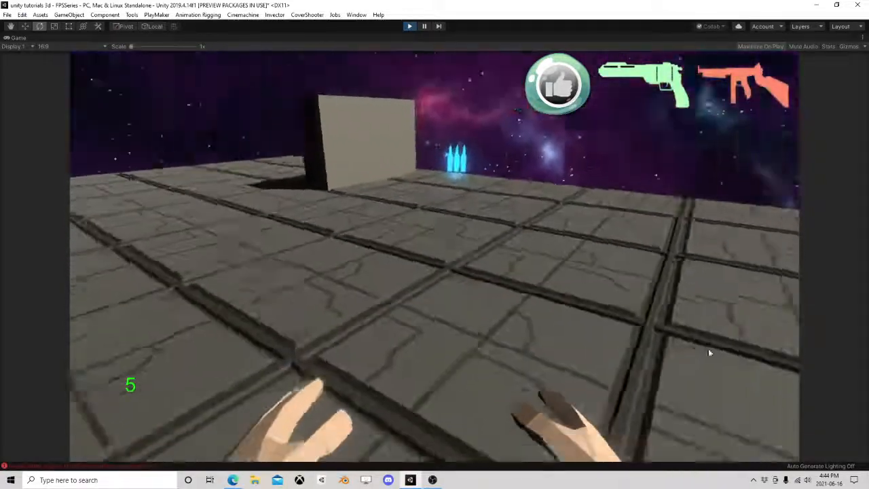
pyautogui.press('2')
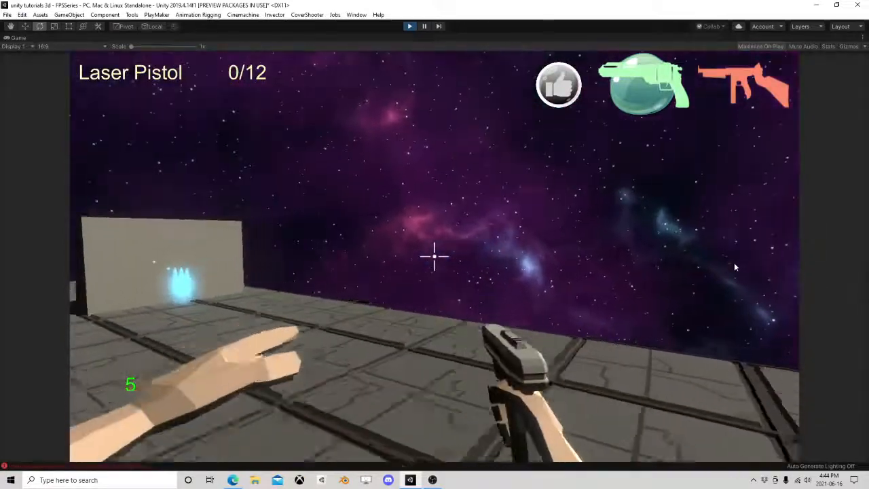
# Step: Reload the Laser Pistol and fire at the blocks until its magazine is empty
pyautogui.press('r')
pyautogui.press('w')
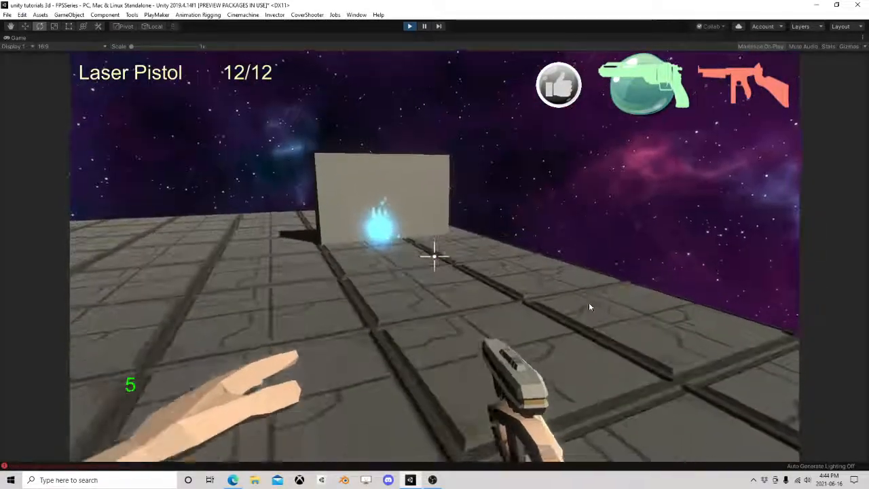
pyautogui.press('w')
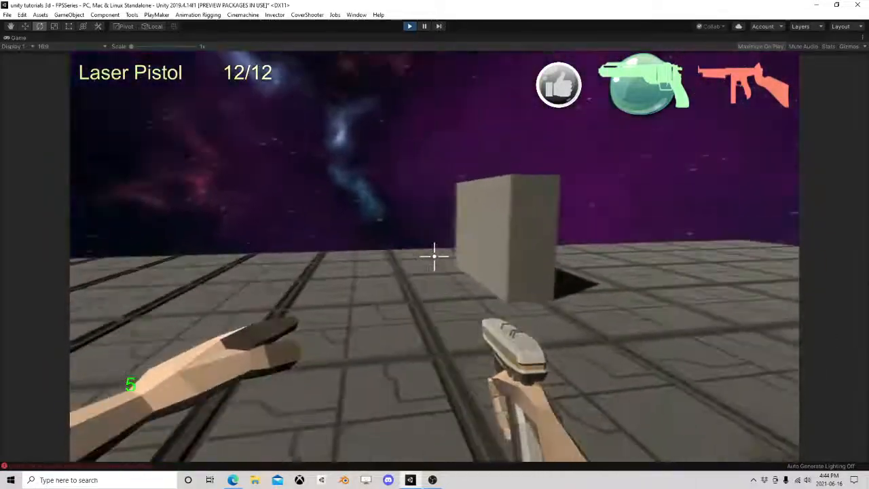
pyautogui.click(434, 257)
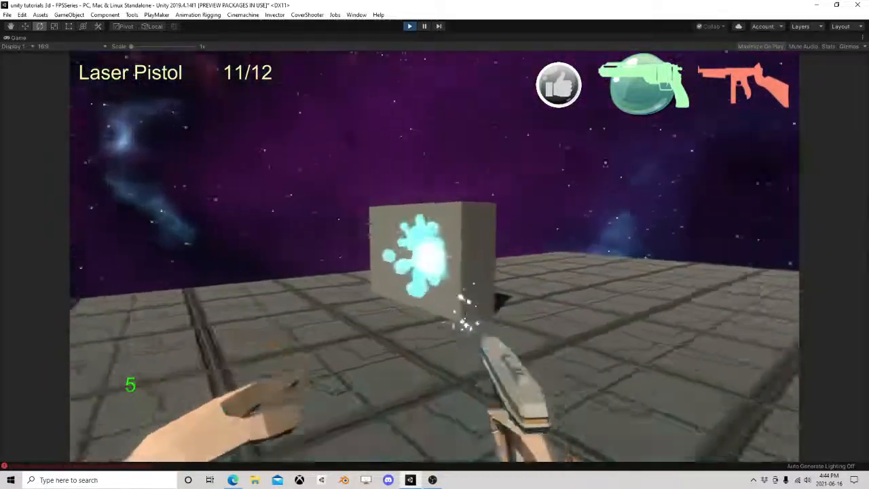
pyautogui.click(434, 256)
pyautogui.click(435, 257)
pyautogui.press('s')
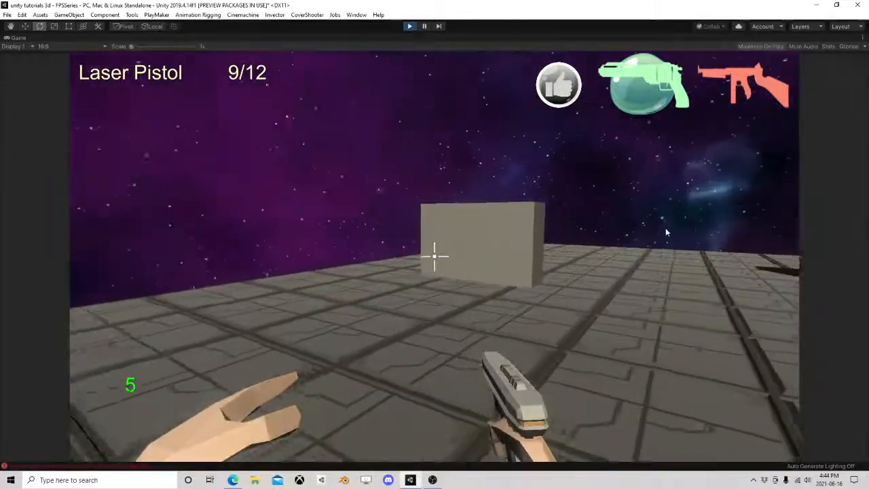
pyautogui.click(672, 226)
pyautogui.click(680, 224)
pyautogui.click(666, 218)
pyautogui.click(654, 218)
pyautogui.click(618, 221)
pyautogui.click(601, 221)
pyautogui.click(576, 220)
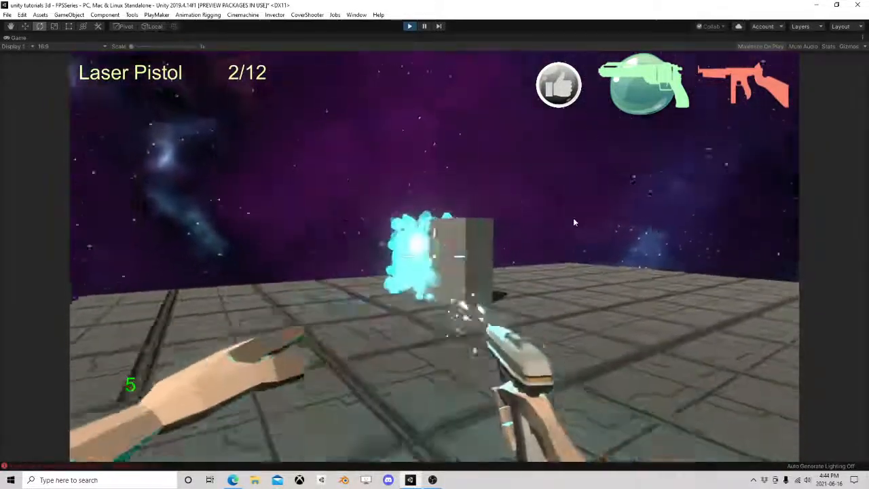
pyautogui.click(569, 219)
pyautogui.click(563, 219)
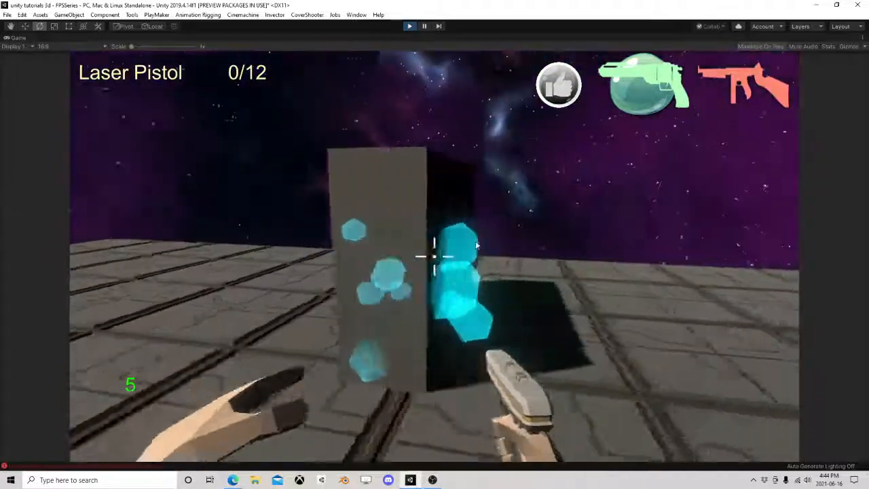
# Step: Reload the pistol and test continuous firing again while moving around the level
pyautogui.press('r')
pyautogui.click(463, 235)
pyautogui.click(442, 232)
pyautogui.click(411, 228)
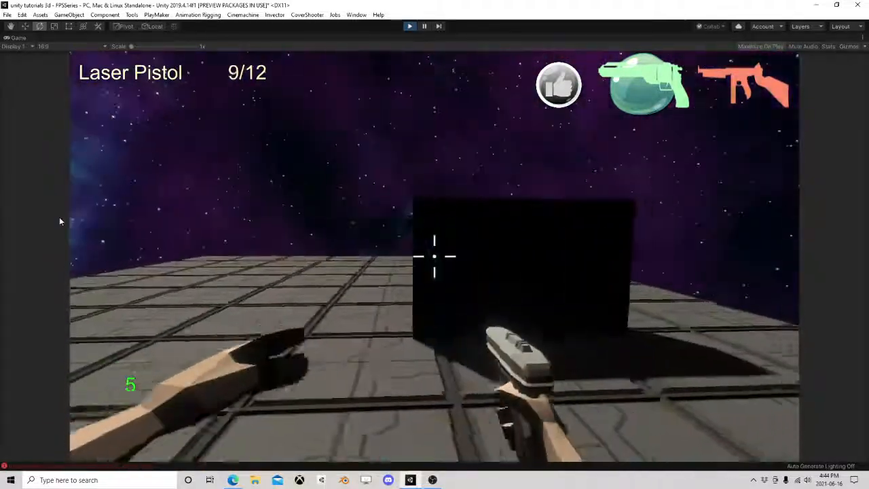
pyautogui.click(95, 220)
pyautogui.click(133, 226)
pyautogui.click(189, 221)
pyautogui.click(207, 215)
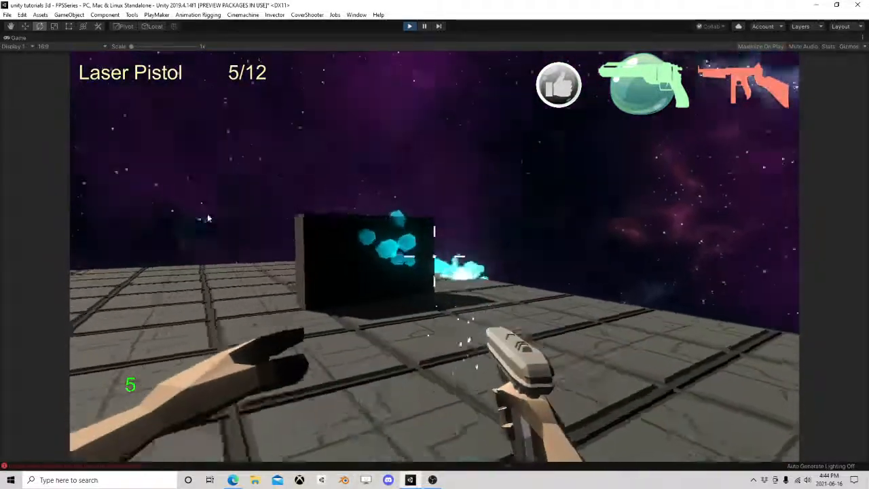
pyautogui.click(353, 224)
pyautogui.click(514, 237)
pyautogui.click(627, 285)
pyautogui.click(624, 319)
pyautogui.click(620, 353)
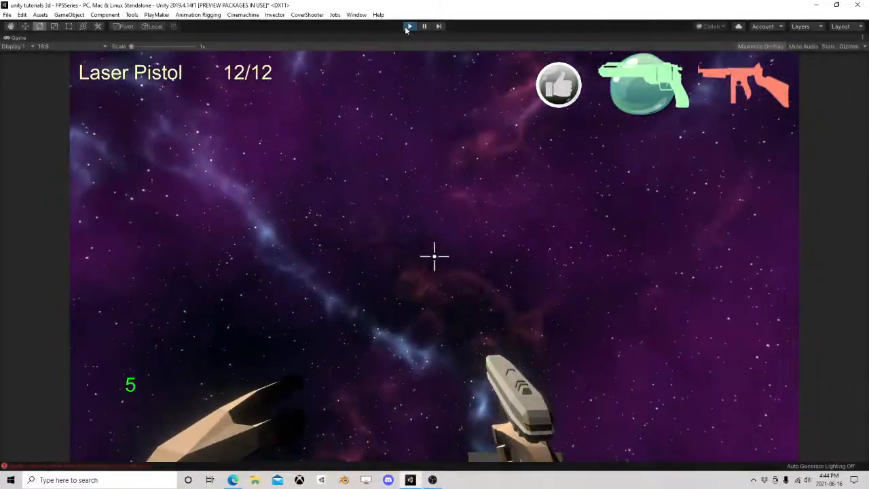
# Step: Exit play mode and save the FPSSeries scene
pyautogui.click(409, 26)
pyautogui.click(7, 14)
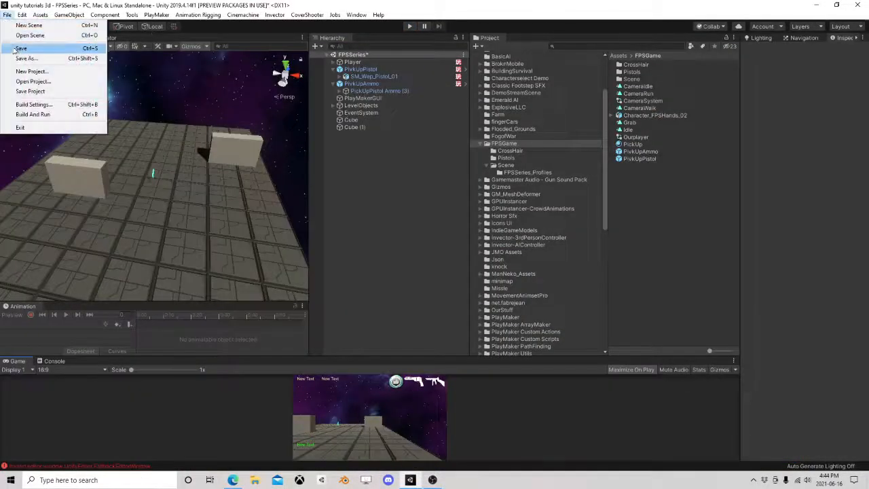
pyautogui.click(7, 14)
pyautogui.click(432, 480)
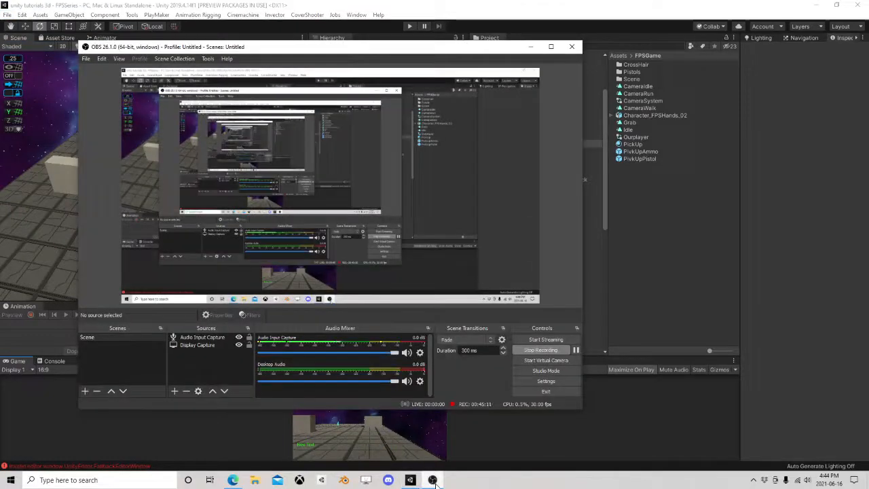
pyautogui.click(433, 480)
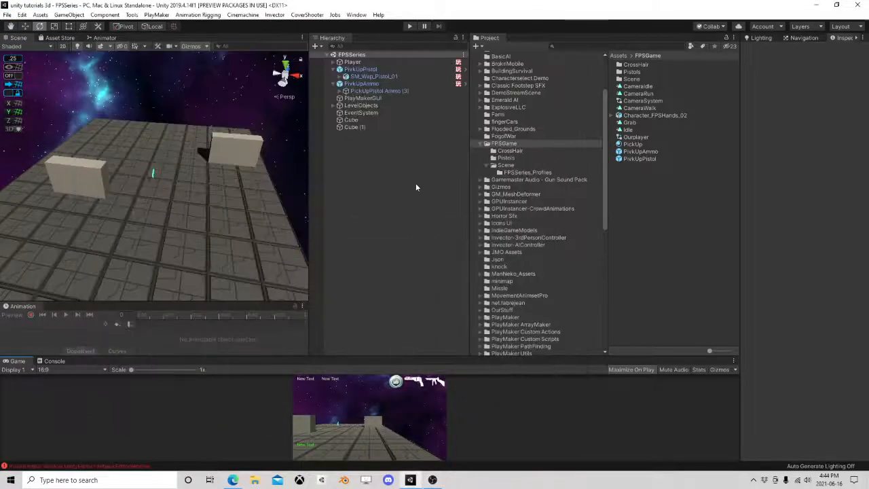
pyautogui.click(363, 63)
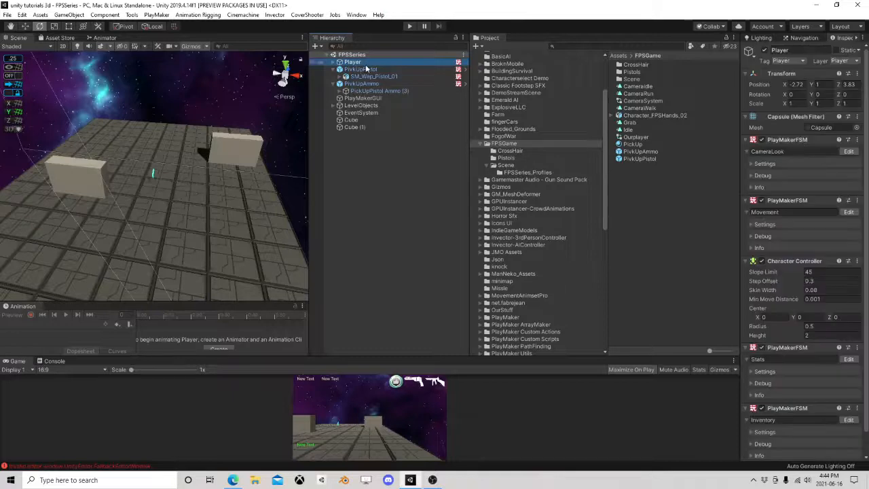
pyautogui.click(366, 69)
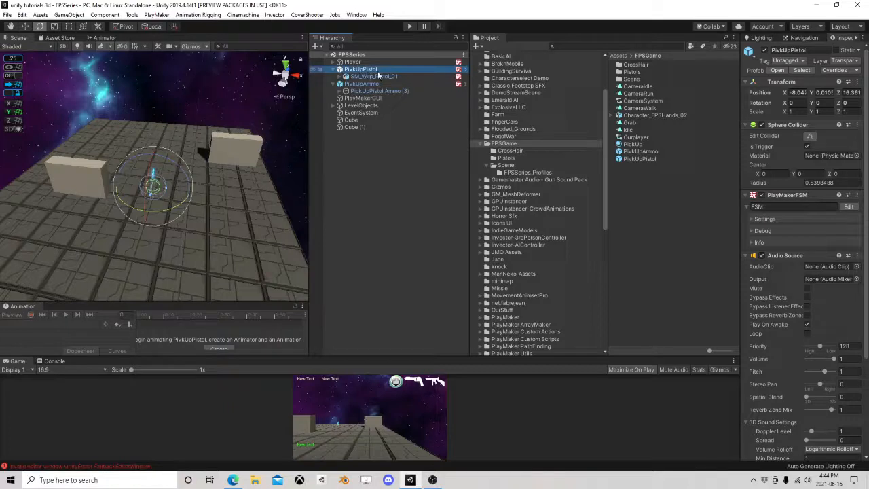
# Step: Collapse the pickup objects and the CameraSystem and PlayerHuD branches under Player in the hierarchy
pyautogui.click(333, 70)
pyautogui.click(333, 76)
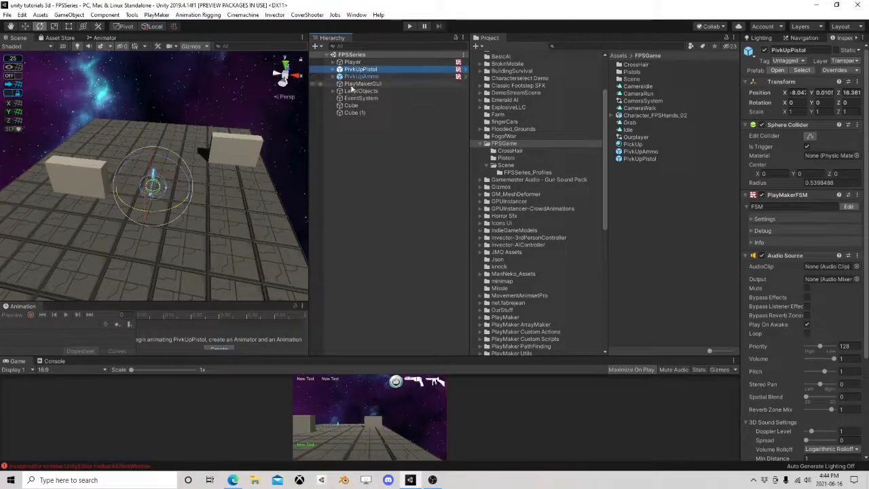
pyautogui.click(333, 62)
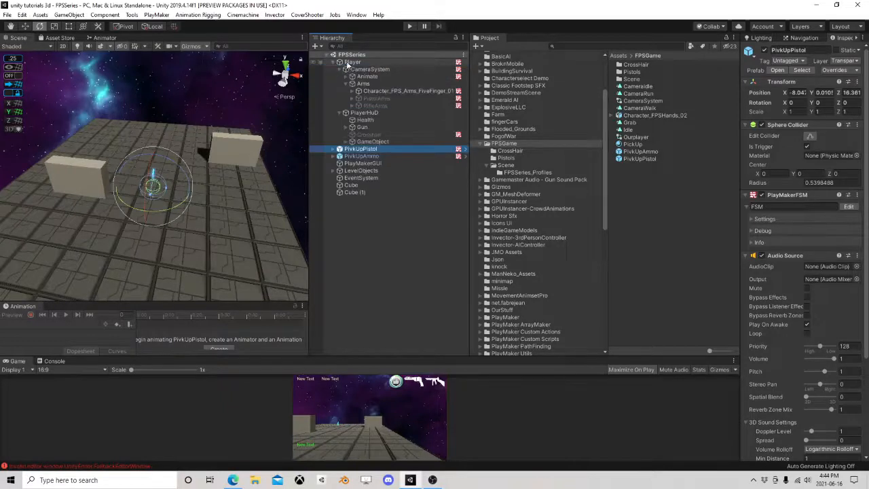
pyautogui.click(348, 63)
pyautogui.click(339, 69)
pyautogui.click(344, 77)
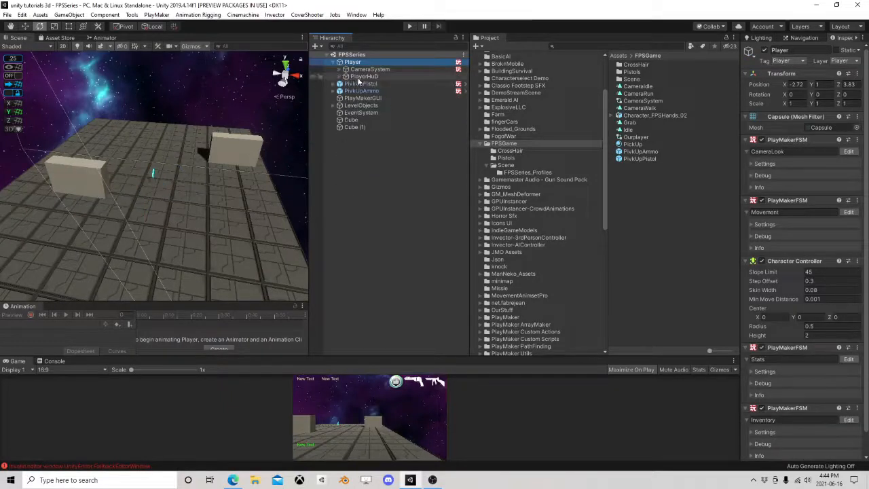
# Step: Add a UI Panel as a child of the player's PlayerHuD canvas
pyautogui.click(345, 77)
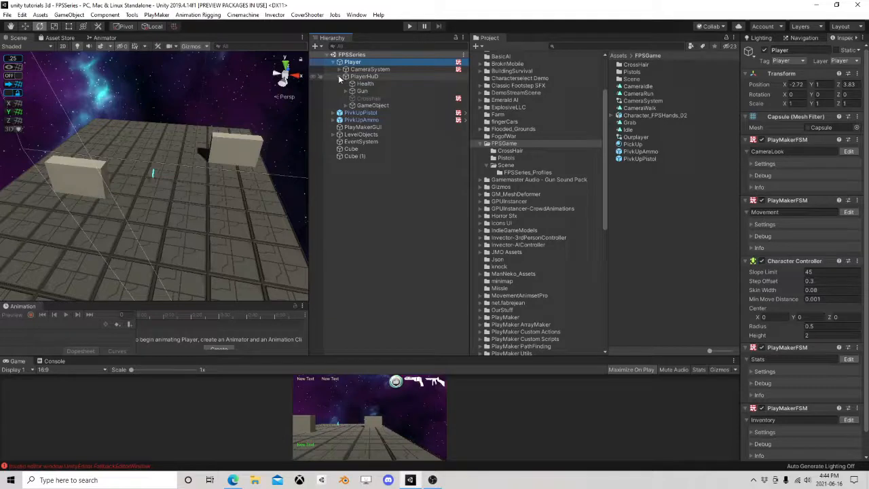
pyautogui.click(345, 77)
pyautogui.click(353, 76)
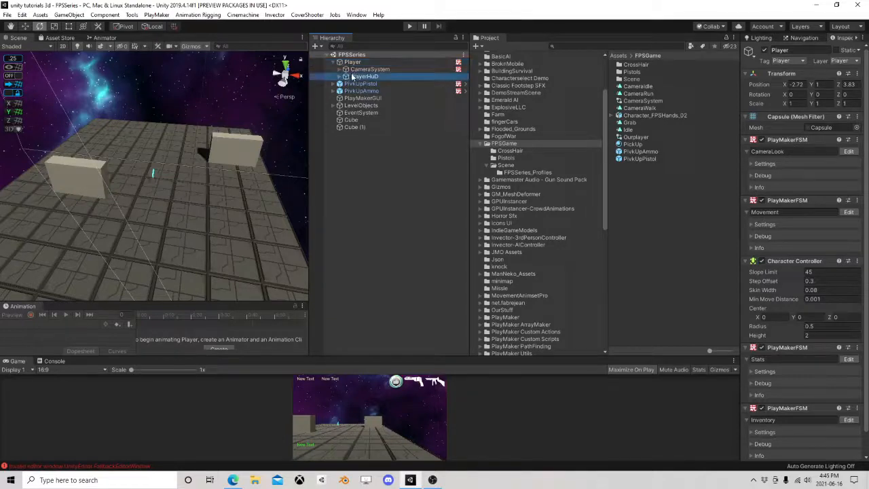
pyautogui.click(340, 78)
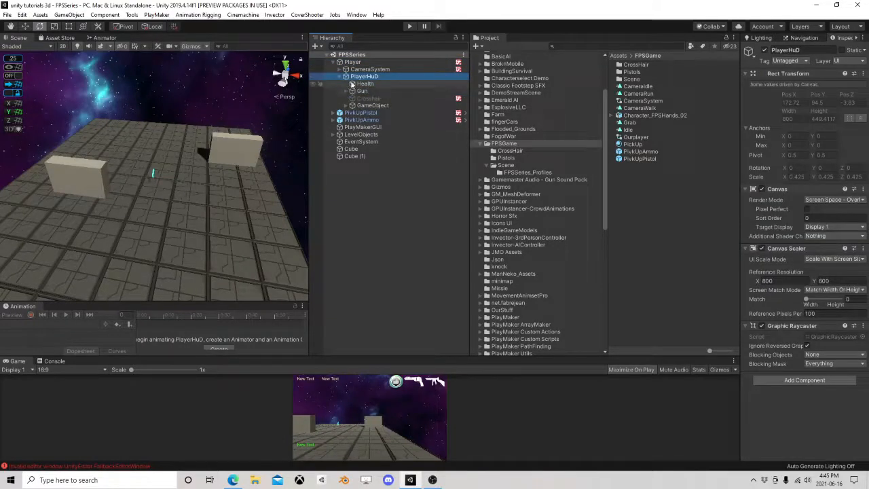
pyautogui.rightClick(361, 79)
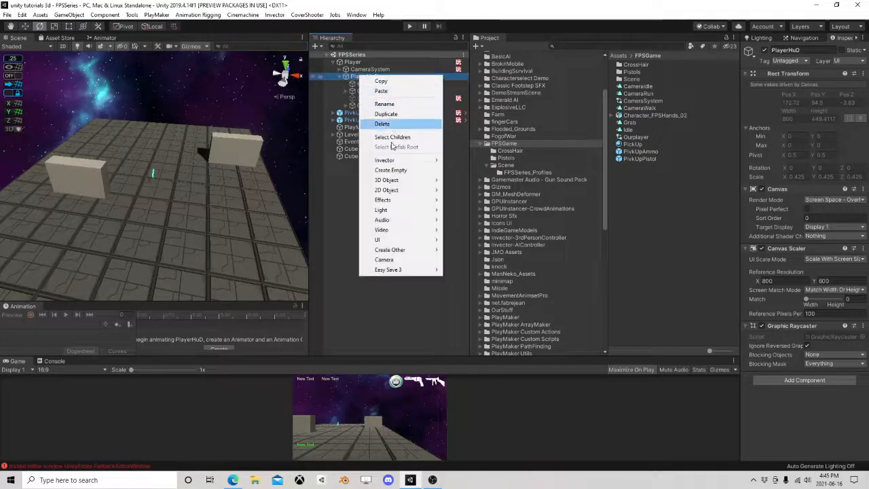
pyautogui.moveTo(380, 240)
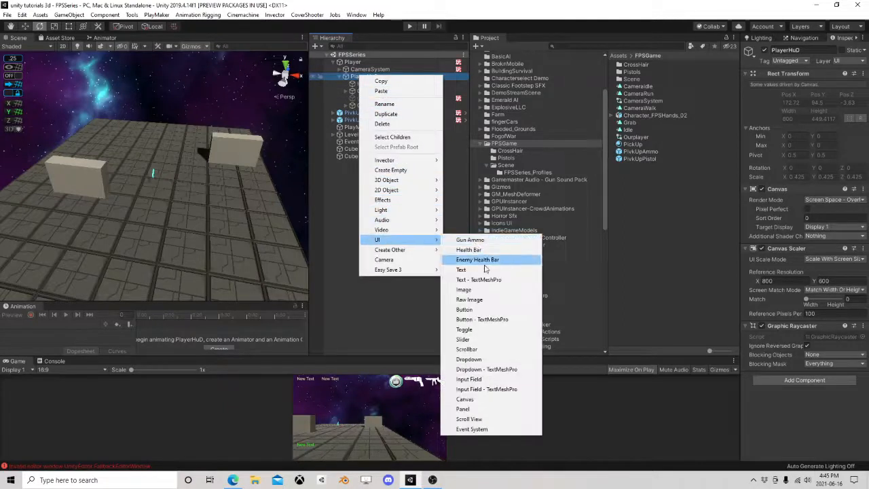
pyautogui.click(466, 409)
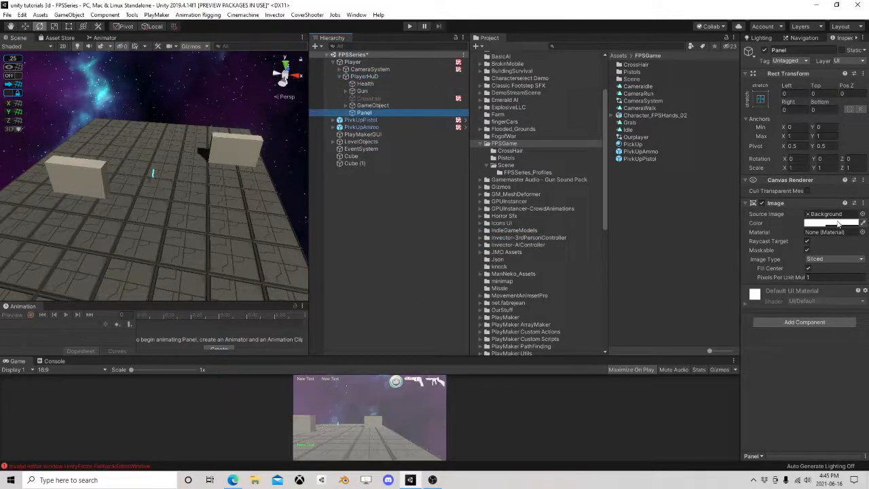
# Step: Set the panel's image colour to black (000000) with an alpha of 0.8
pyautogui.click(833, 223)
pyautogui.moveTo(602, 199); pyautogui.dragTo(585, 204)
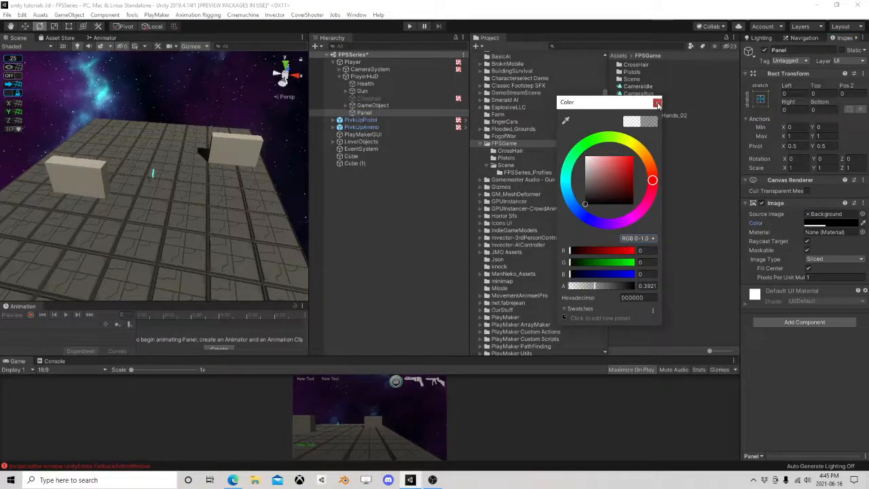
pyautogui.click(658, 103)
pyautogui.click(818, 224)
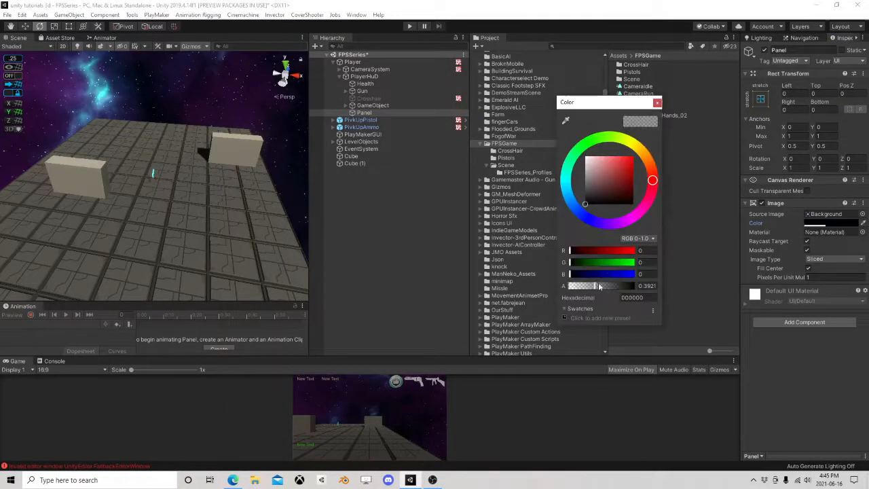
pyautogui.moveTo(599, 287); pyautogui.dragTo(620, 294)
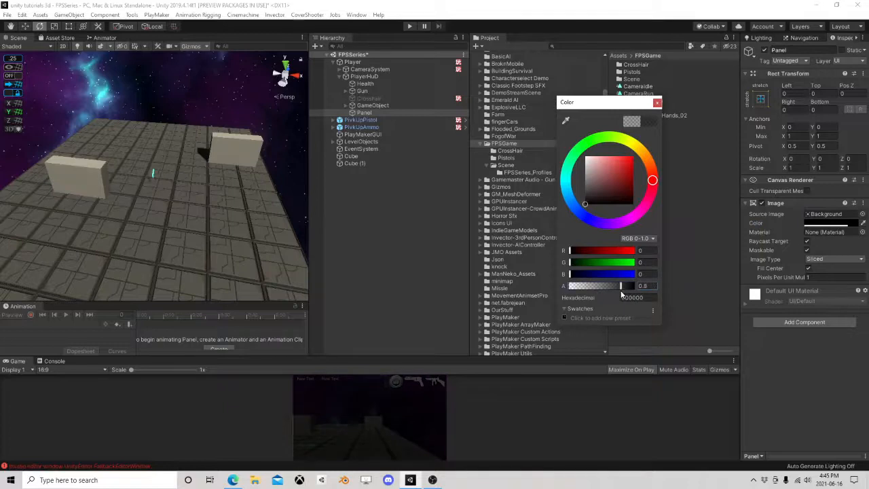
pyautogui.click(657, 103)
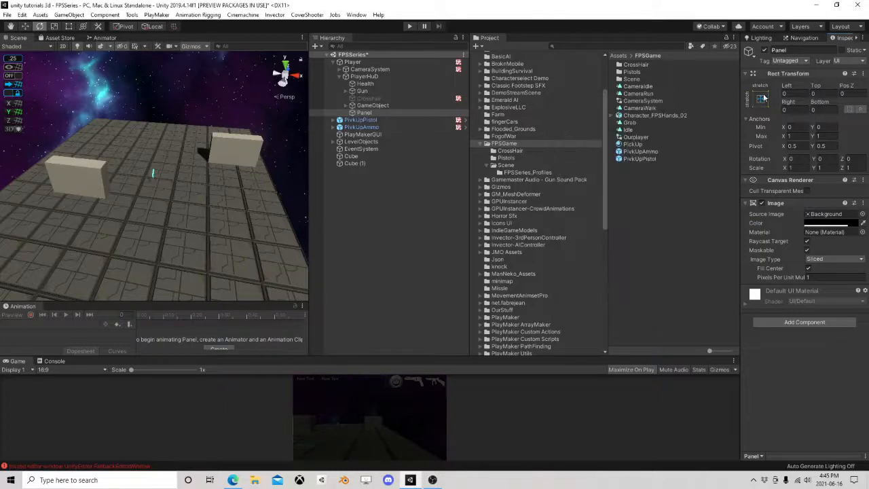
# Step: Rename the new panel as Pause
pyautogui.click(388, 112)
pyautogui.click(391, 112)
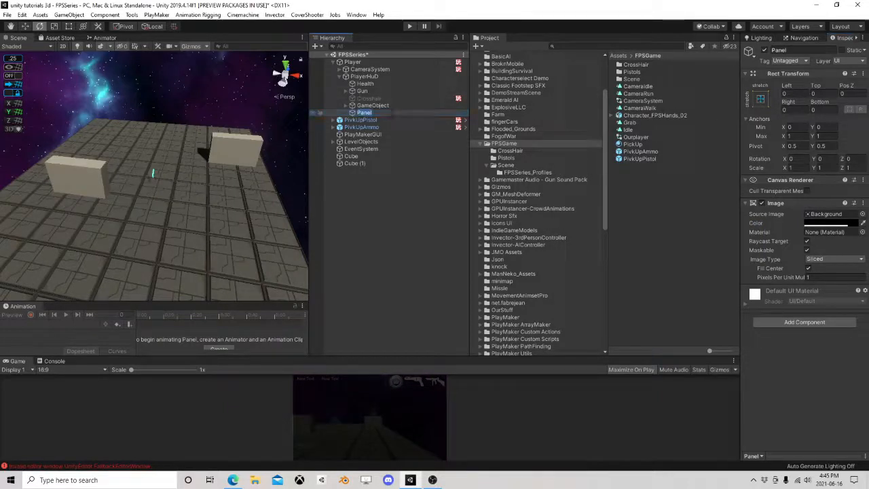
pyautogui.write('Pause')
pyautogui.press('Return')
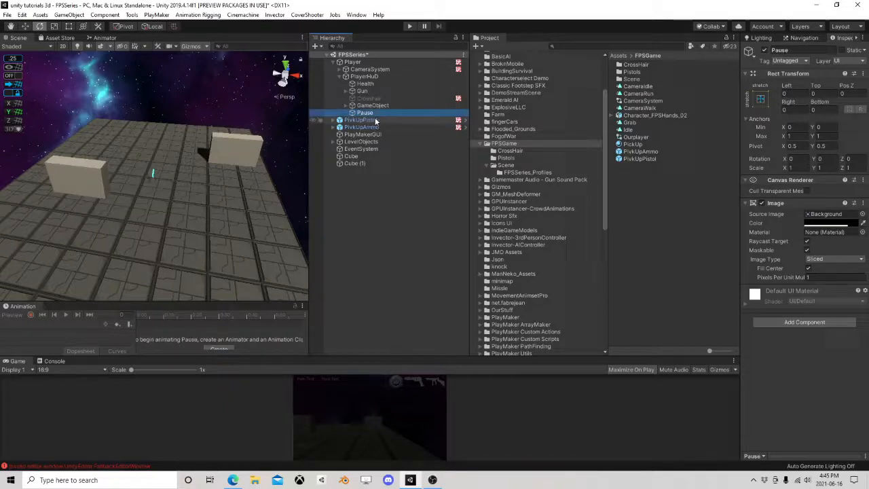
# Step: Add a PlayMaker FSM named pauseStuff to the Pause panel and open it for editing
pyautogui.click(797, 322)
pyautogui.click(788, 364)
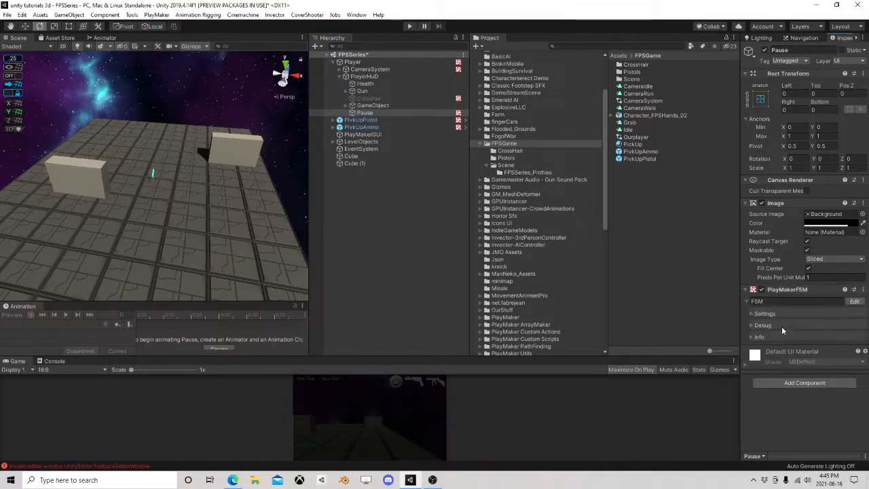
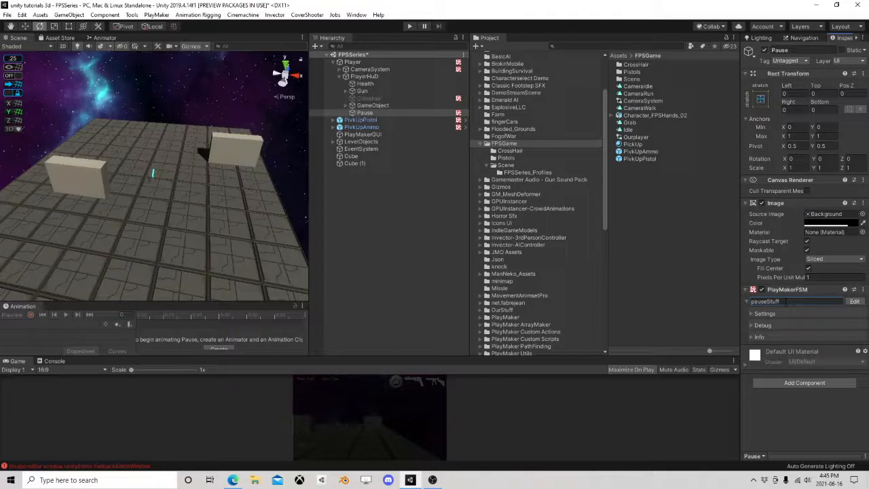
pyautogui.click(854, 301)
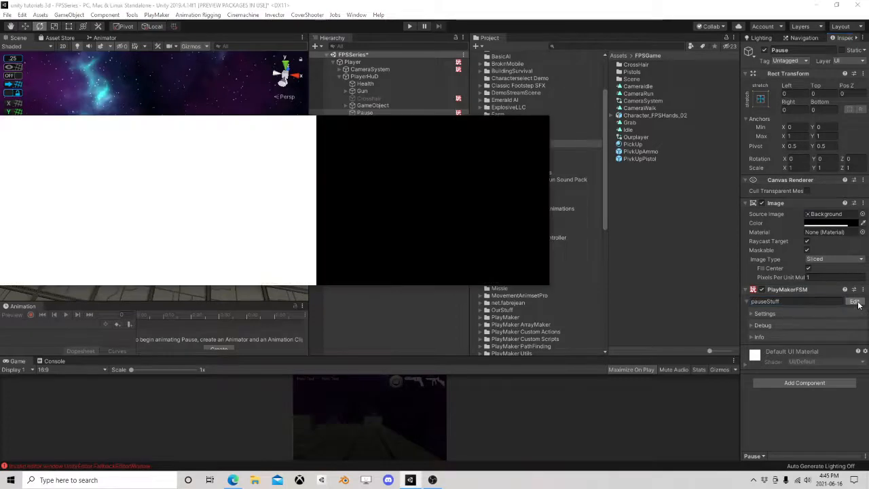
pyautogui.moveTo(484, 125); pyautogui.dragTo(549, 176)
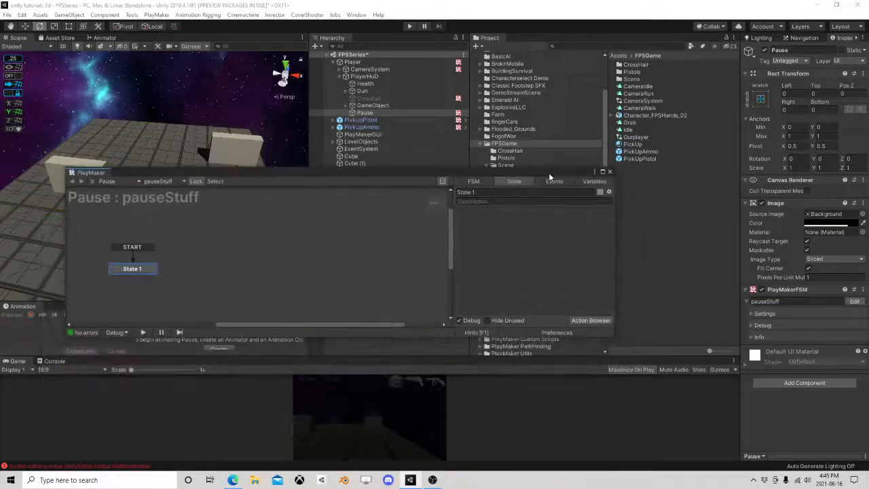
# Step: Add a Scale Time action to State 1 of pauseStuff with the time scale set to 0
pyautogui.click(588, 320)
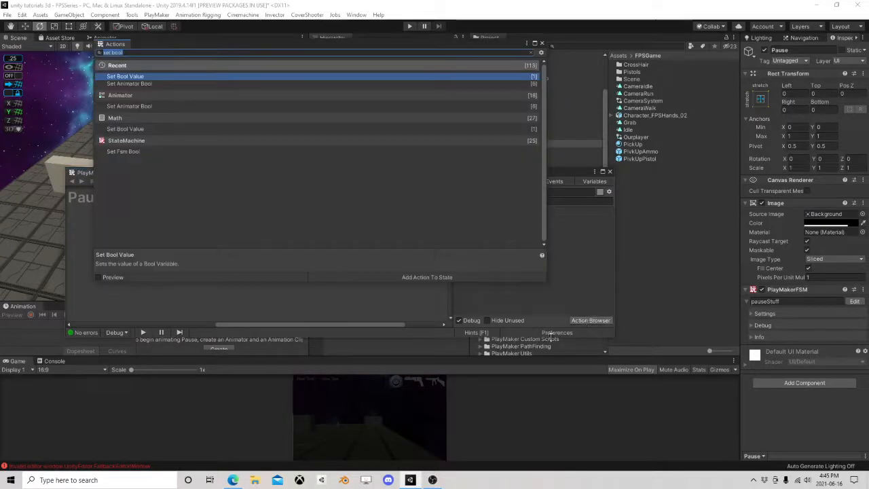
pyautogui.write('scale')
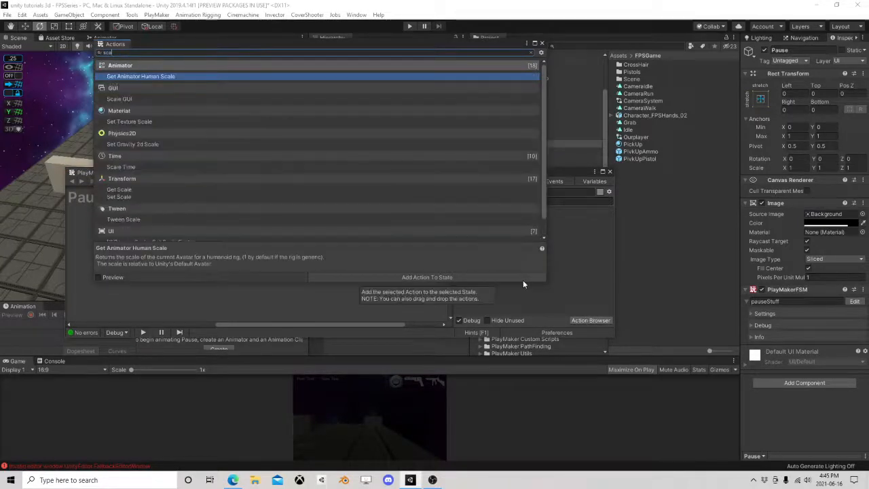
pyautogui.write('t')
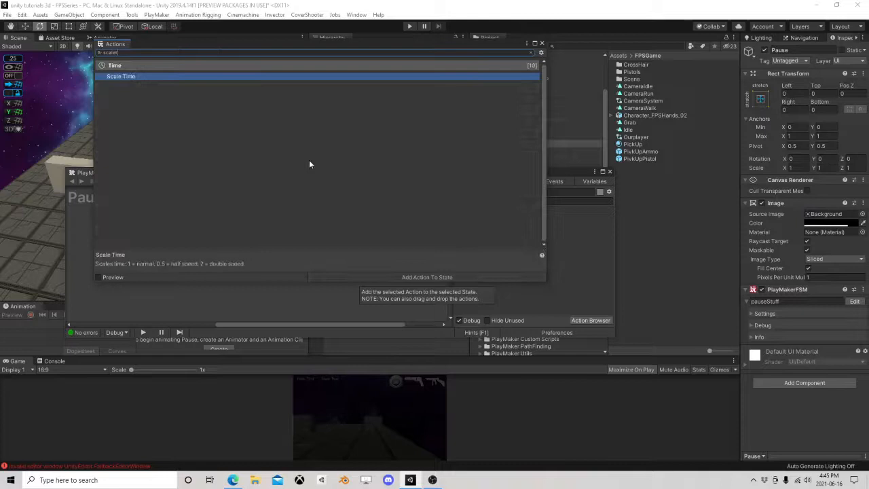
pyautogui.doubleClick(138, 76)
pyautogui.click(543, 44)
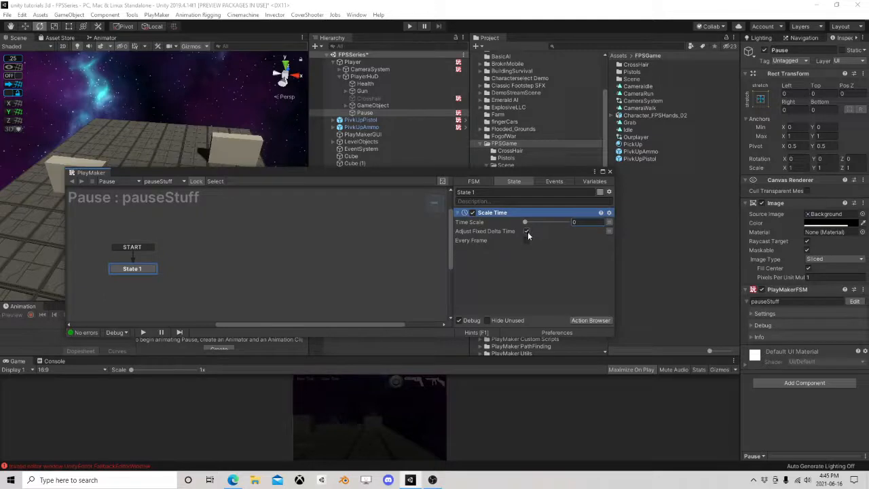
pyautogui.moveTo(489, 174); pyautogui.dragTo(469, 163)
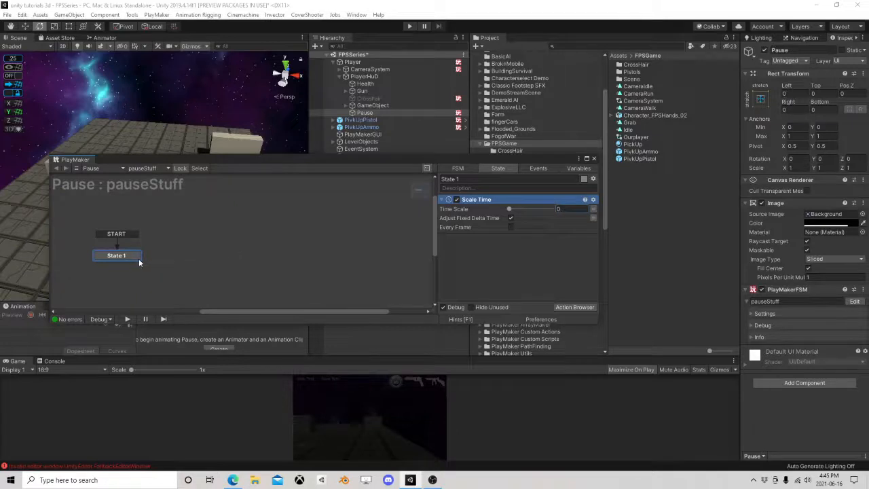
pyautogui.click(563, 308)
pyautogui.write('get')
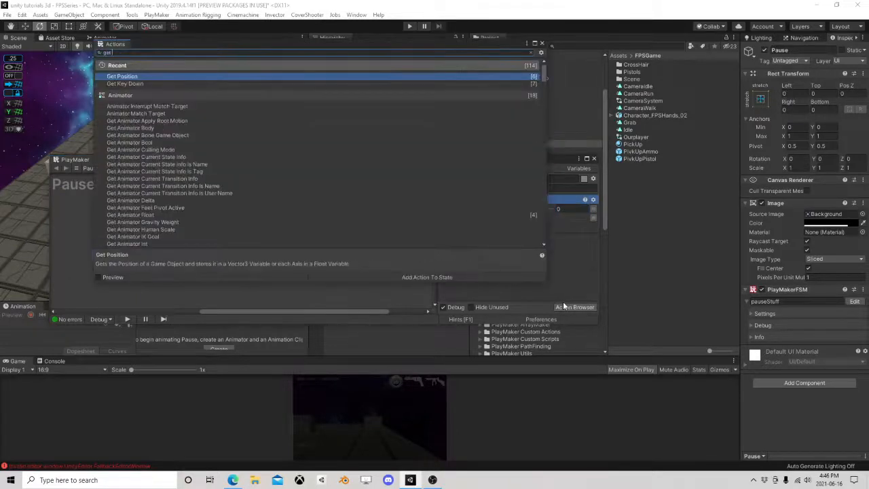
pyautogui.write(' butt')
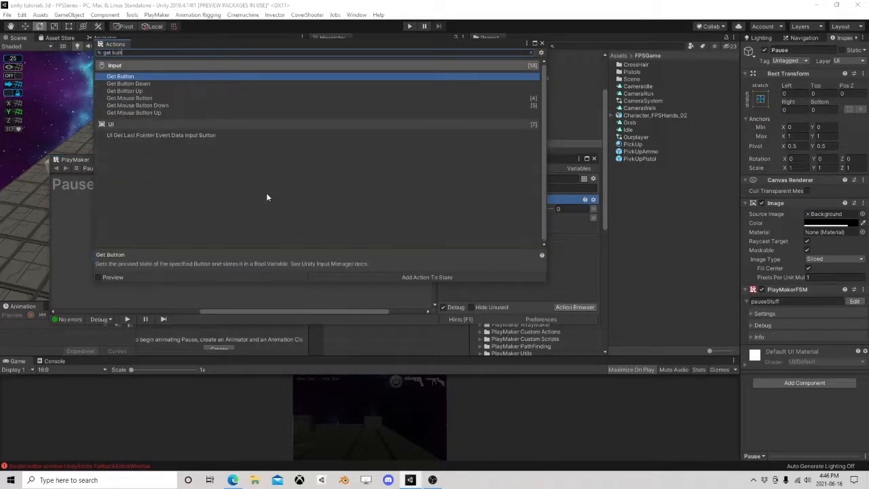
pyautogui.click(543, 43)
pyautogui.moveTo(387, 159); pyautogui.dragTo(392, 224)
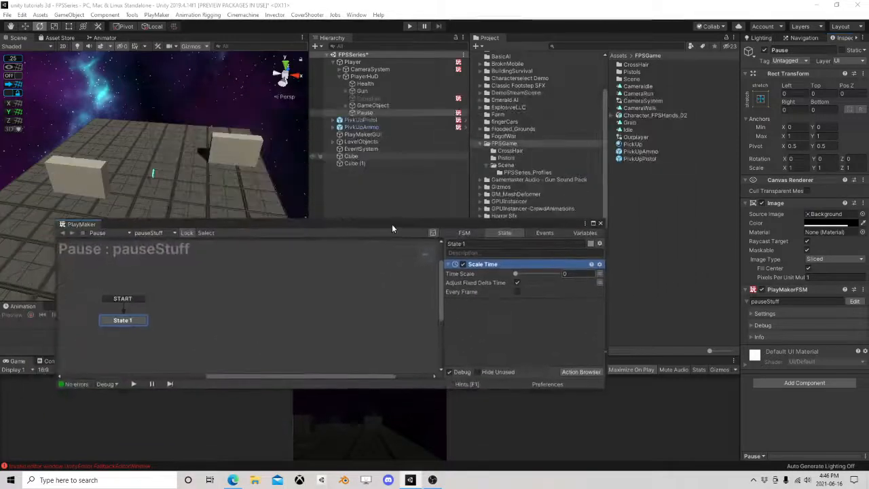
pyautogui.moveTo(173, 169); pyautogui.dragTo(205, 159, button='middle')
pyautogui.scroll(3, 278, 139)
pyautogui.scroll(3, 205, 159)
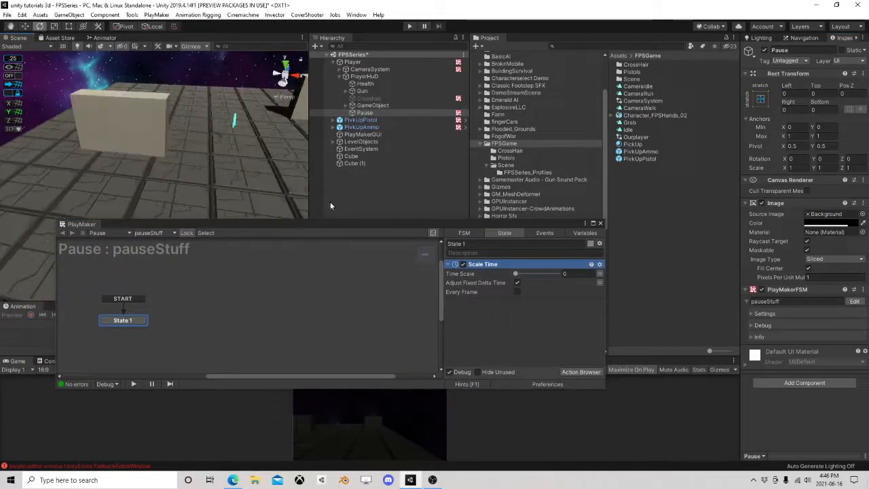
pyautogui.moveTo(390, 224); pyautogui.dragTo(402, 134)
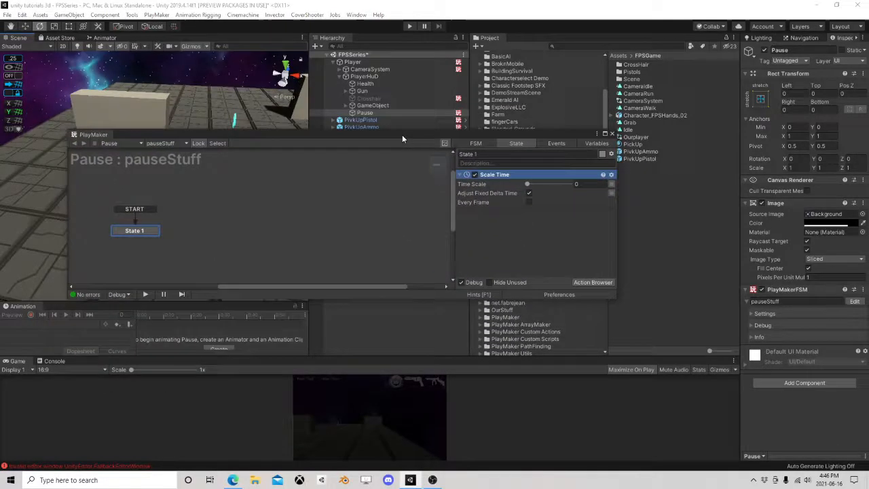
# Step: Add a Set Mouse Cursor action to State 1 with the cursor neither hidden nor locked, and close the FSM editor
pyautogui.click(587, 283)
pyautogui.write('urs')
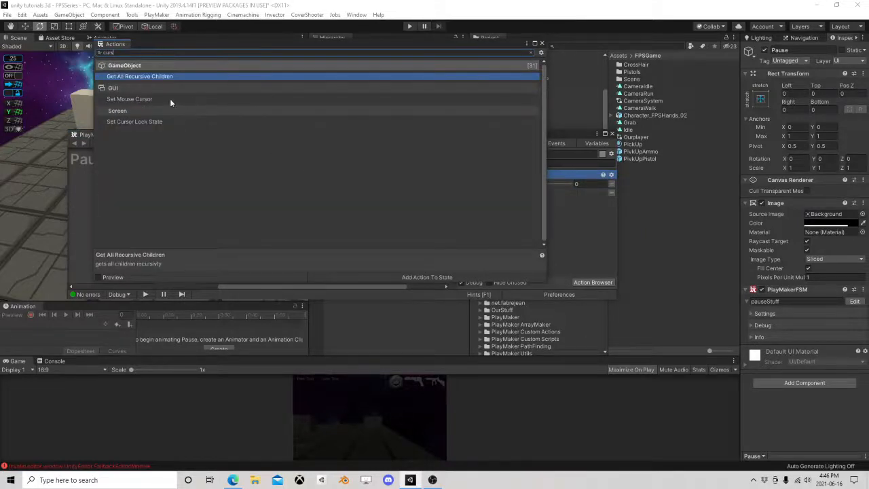
pyautogui.doubleClick(142, 100)
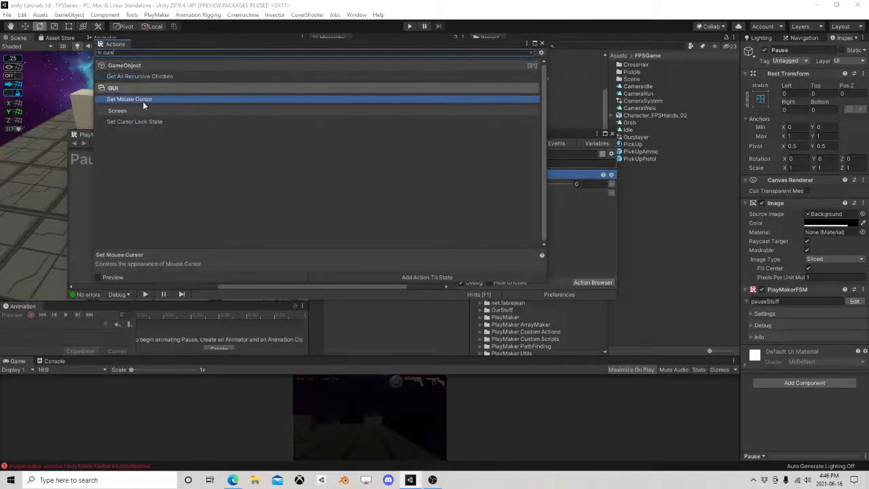
pyautogui.click(542, 43)
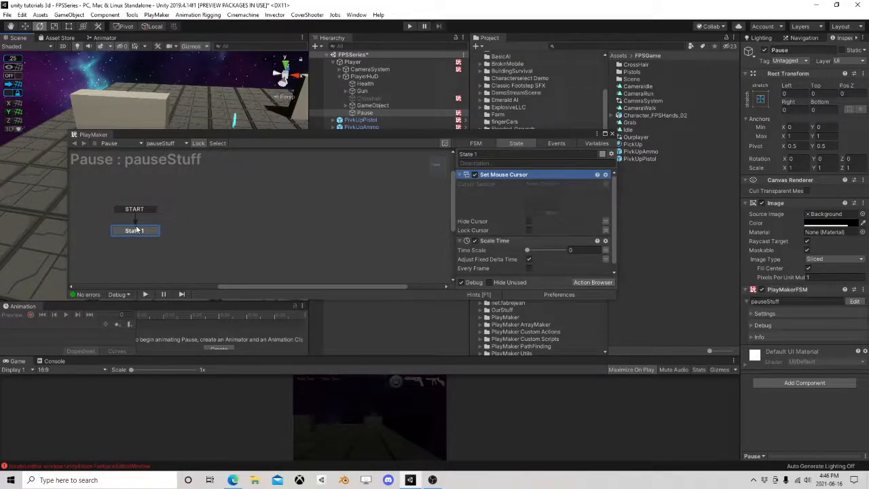
pyautogui.moveTo(144, 232); pyautogui.dragTo(166, 223)
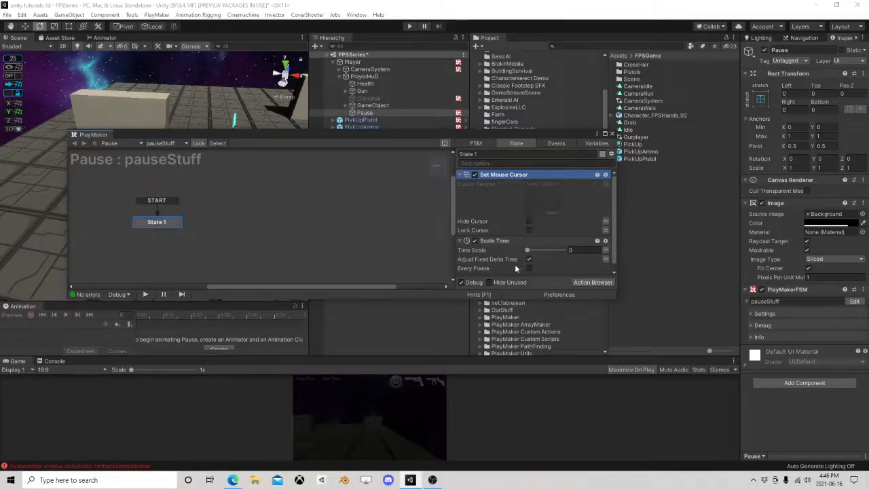
pyautogui.click(614, 134)
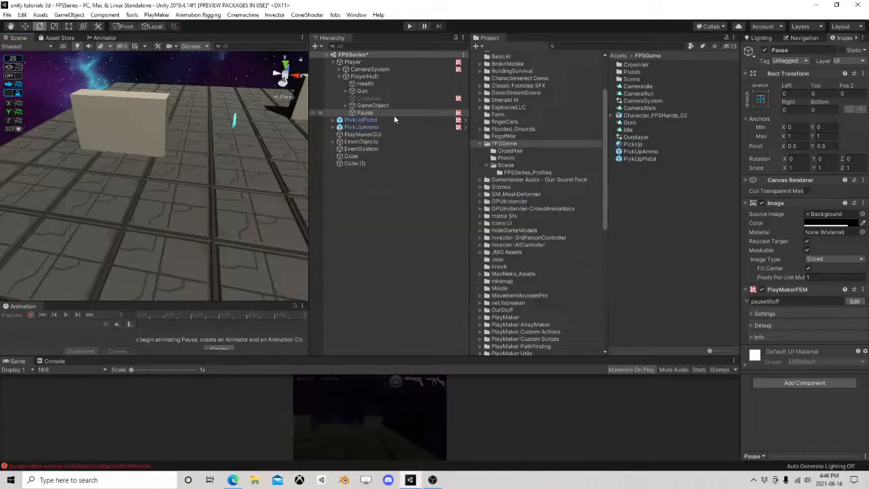
# Step: Add a UI button as a child of the Pause panel and move it down to about Y -180
pyautogui.rightClick(376, 112)
pyautogui.moveTo(401, 276)
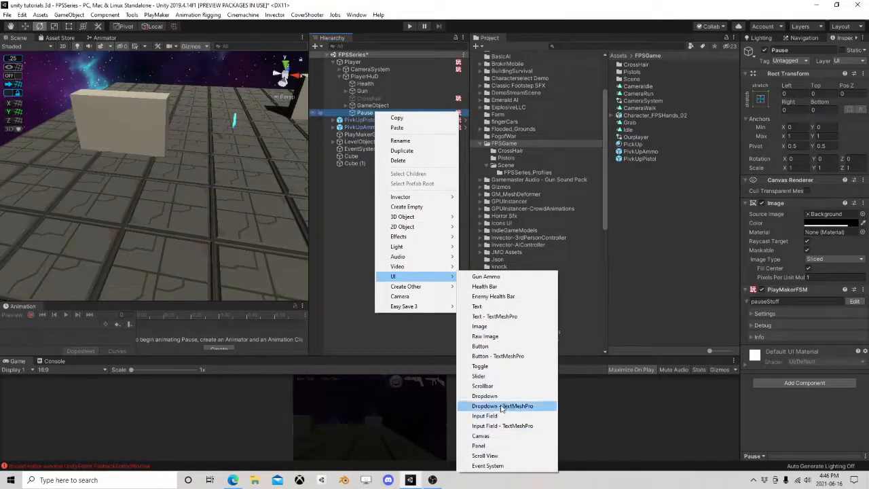
pyautogui.click(481, 345)
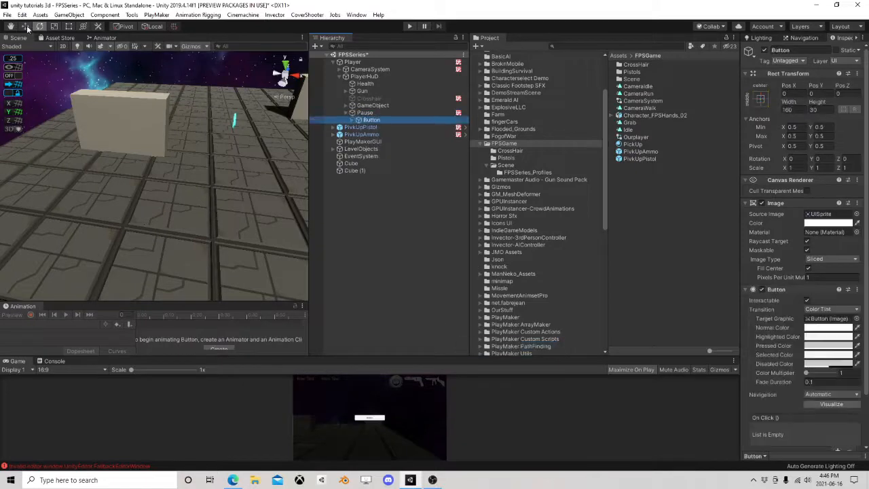
pyautogui.click(24, 26)
pyautogui.doubleClick(380, 122)
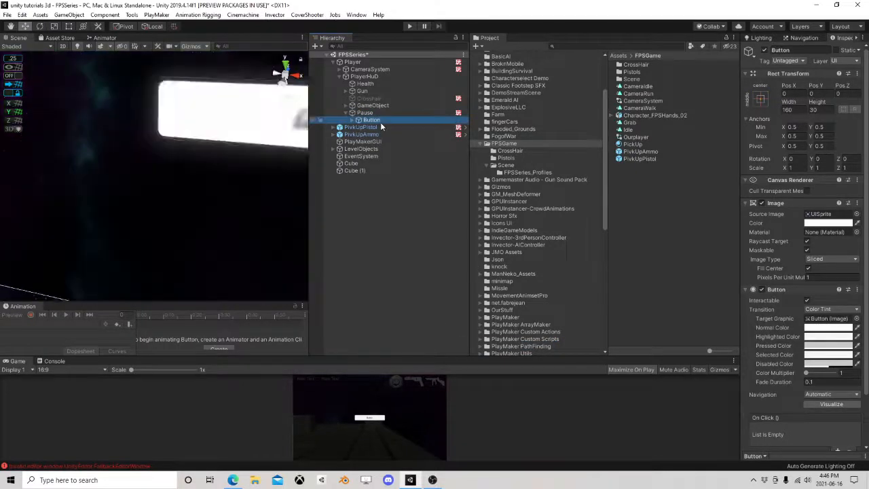
pyautogui.moveTo(156, 141); pyautogui.dragTo(169, 341)
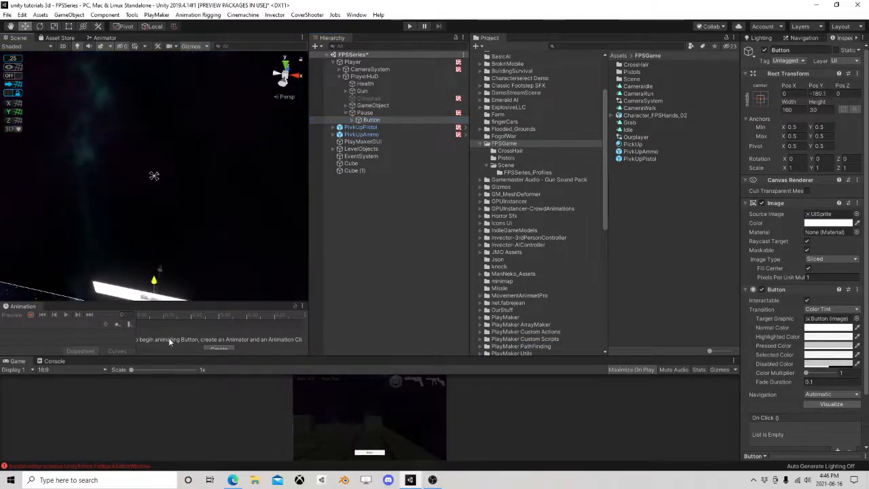
# Step: Add a UI Button On Click Event action to State 1 of pauseStuff, with the panel's Button as its specified game object
pyautogui.click(380, 112)
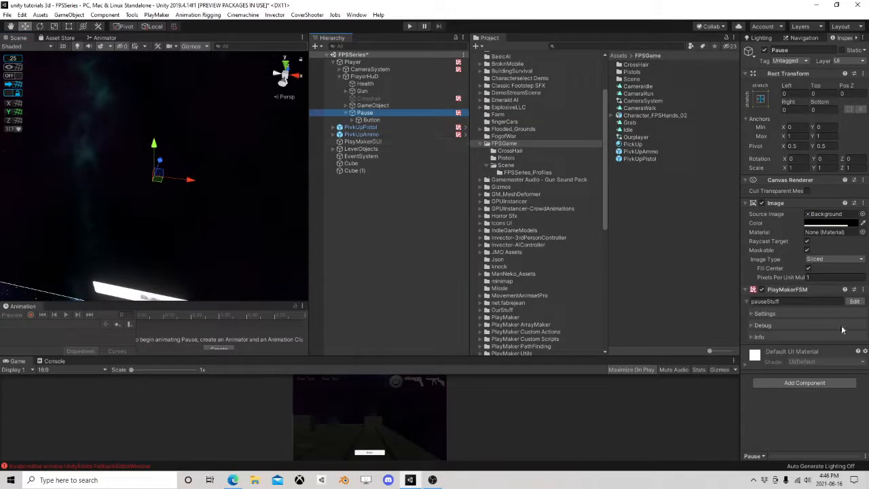
pyautogui.click(855, 301)
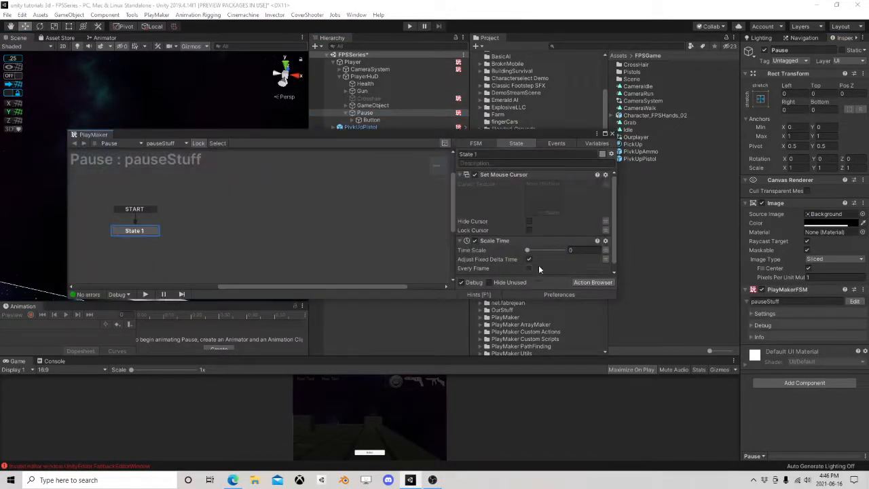
pyautogui.click(584, 281)
pyautogui.write('butt')
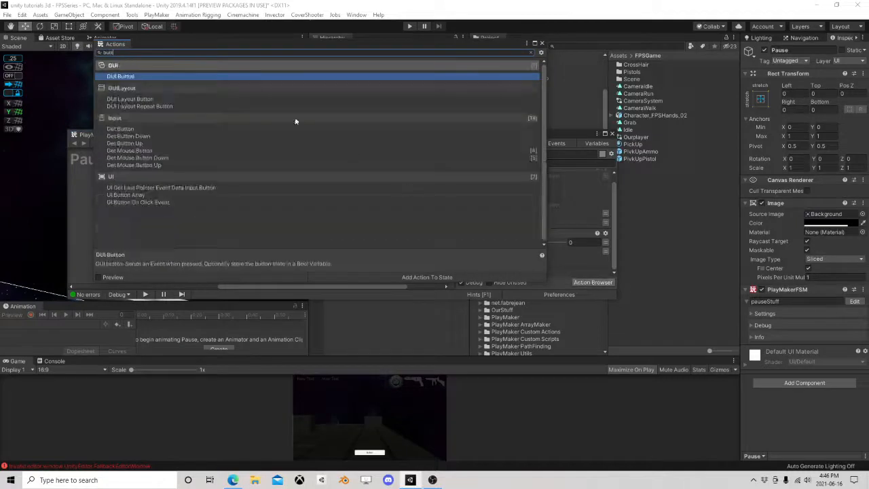
pyautogui.doubleClick(132, 201)
pyautogui.click(542, 43)
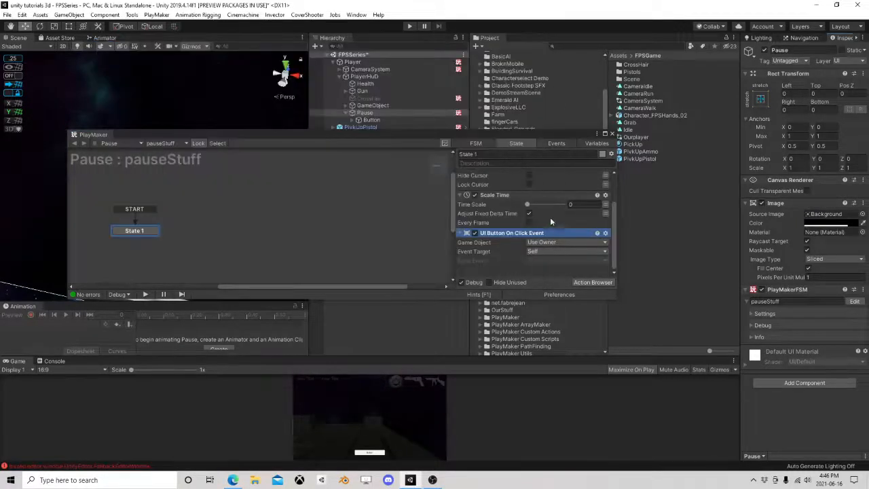
pyautogui.click(548, 244)
pyautogui.click(558, 259)
pyautogui.moveTo(554, 137); pyautogui.dragTo(293, 88)
pyautogui.moveTo(370, 120); pyautogui.dragTo(248, 203)
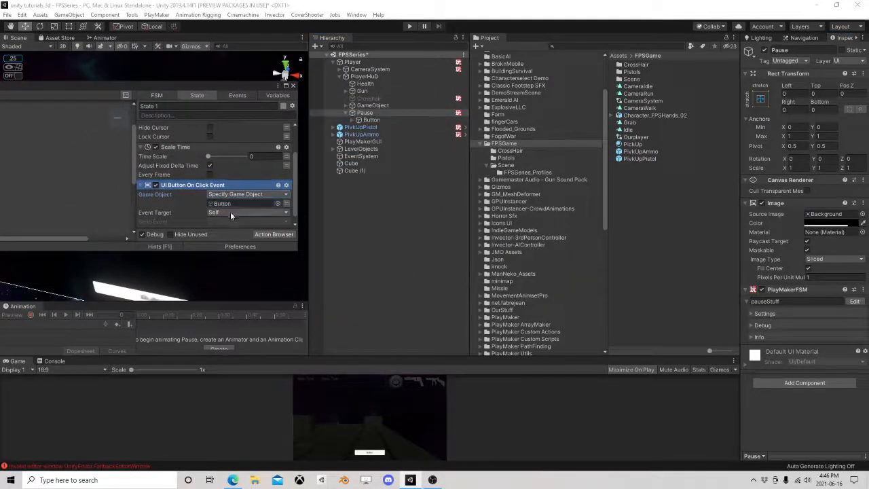
# Step: Create a new event named unpause as the event sent by the button click action
pyautogui.click(230, 212)
pyautogui.click(228, 222)
pyautogui.scroll(-1, 196, 219)
pyautogui.click(231, 212)
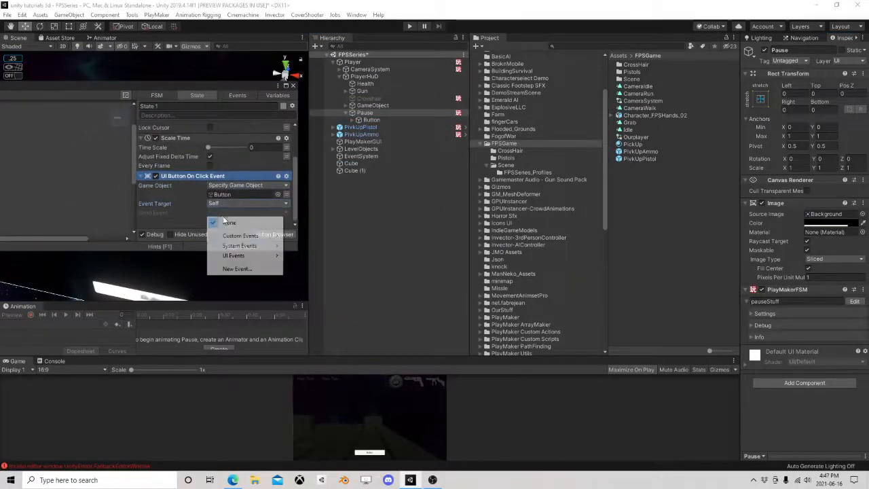
pyautogui.click(235, 270)
pyautogui.write('U')
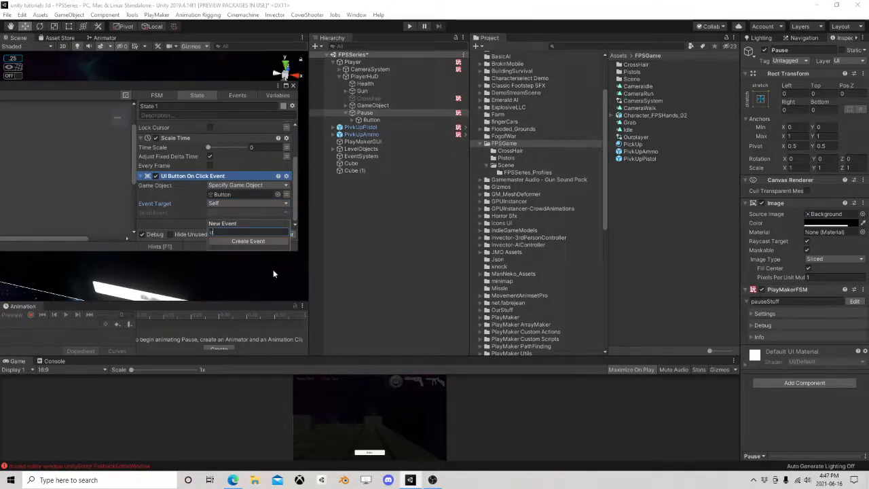
pyautogui.write('npause')
pyautogui.press('Return')
# Step: Add an unpause transition to State 1 and link it to a new State 2
pyautogui.moveTo(87, 84); pyautogui.dragTo(316, 87)
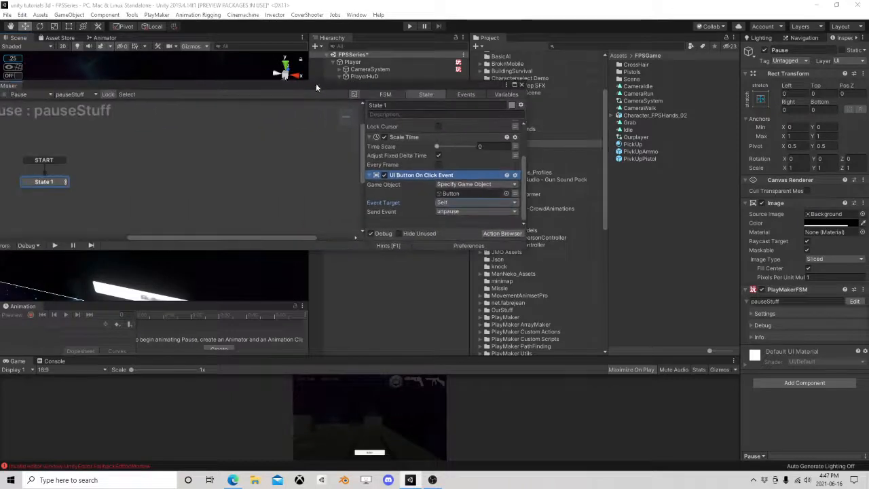
pyautogui.rightClick(39, 185)
pyautogui.moveTo(65, 187)
pyautogui.click(178, 187)
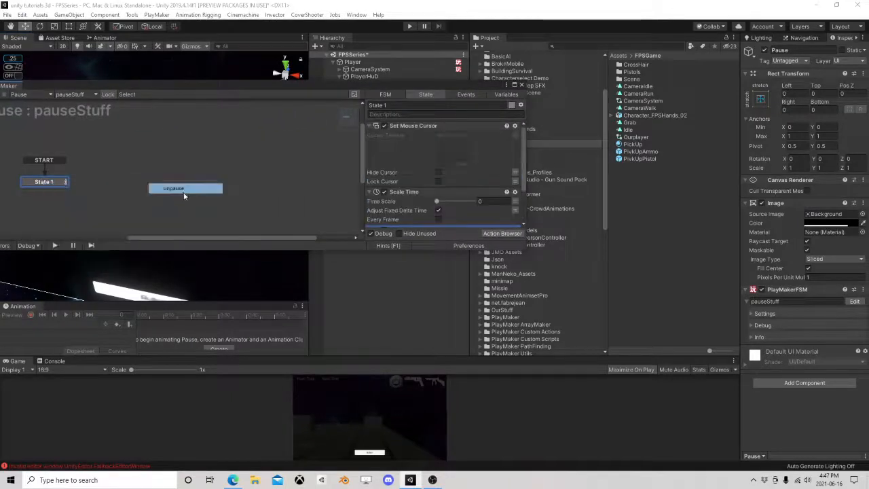
pyautogui.moveTo(56, 193); pyautogui.dragTo(106, 190)
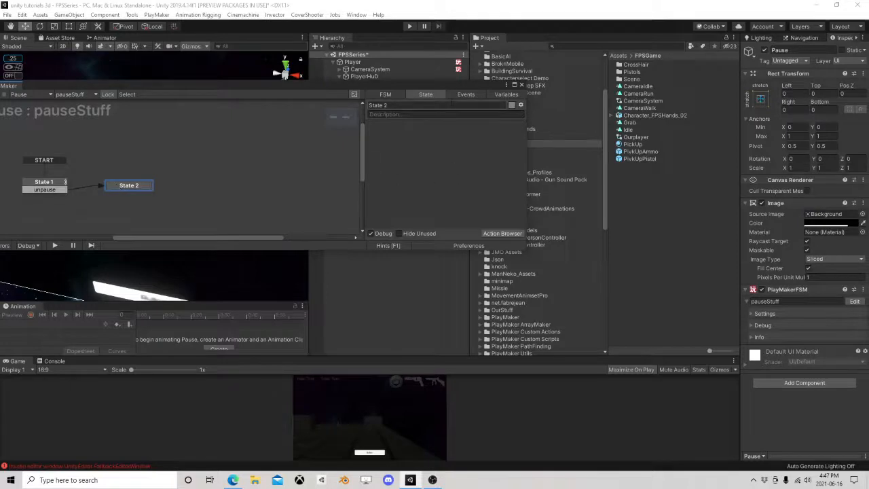
# Step: Copy the Set Mouse Cursor and Scale Time actions from State 1 and paste them into State 2
pyautogui.click(42, 183)
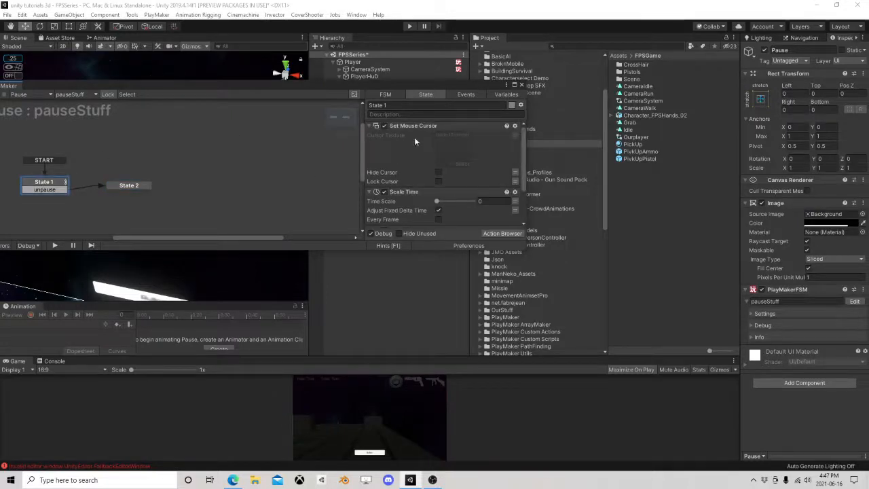
pyautogui.scroll(-2, 422, 169)
pyautogui.click(405, 166)
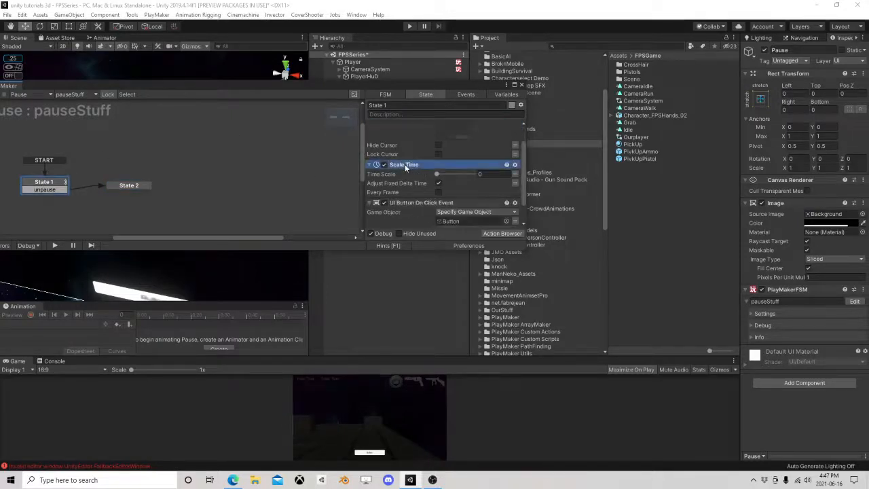
pyautogui.rightClick(405, 166)
pyautogui.click(437, 216)
pyautogui.click(136, 189)
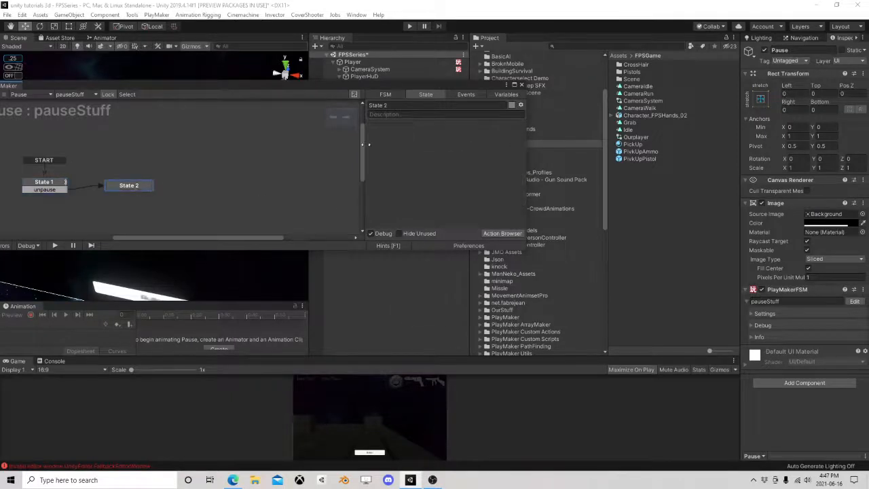
pyautogui.rightClick(390, 139)
pyautogui.click(441, 223)
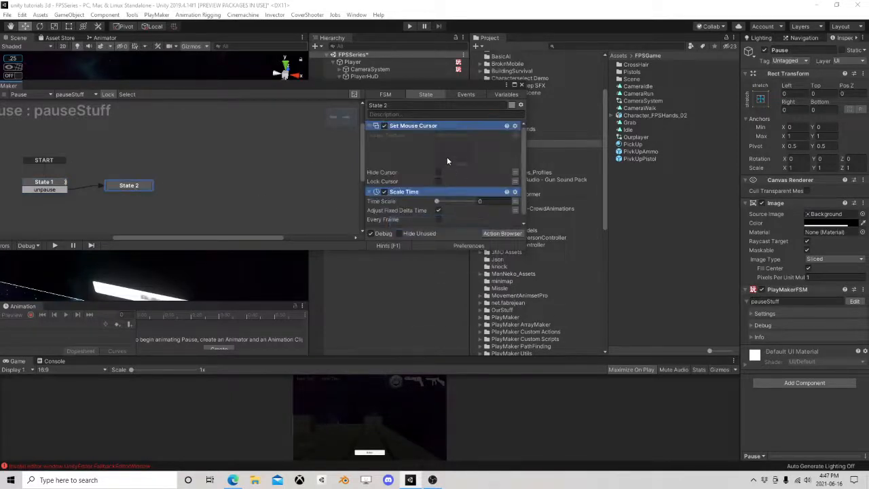
# Step: Set State 2's time scale to 1 and enable Hide Cursor and Lock Cursor
pyautogui.click(480, 201)
pyautogui.write('1')
pyautogui.scroll(-1, 430, 193)
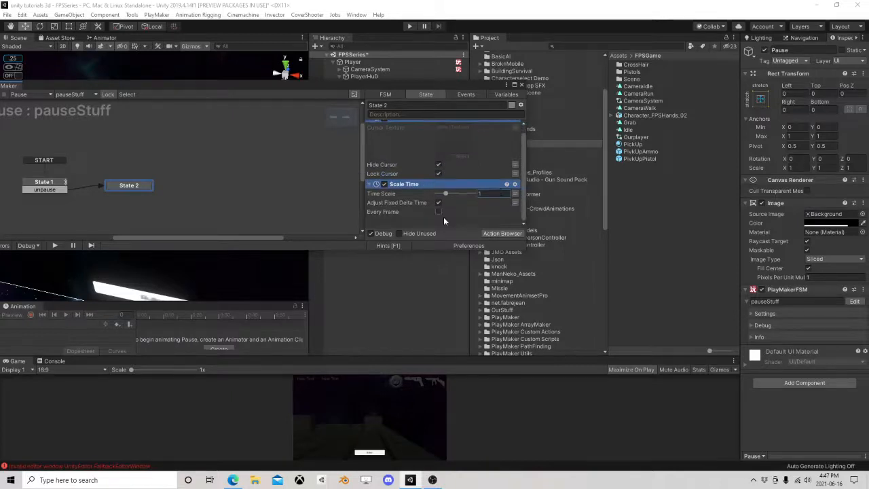
# Step: Add an Activate Game Object action to State 2 on the owner with Activate and Recursive turned off, and close the FSM editor
pyautogui.click(503, 234)
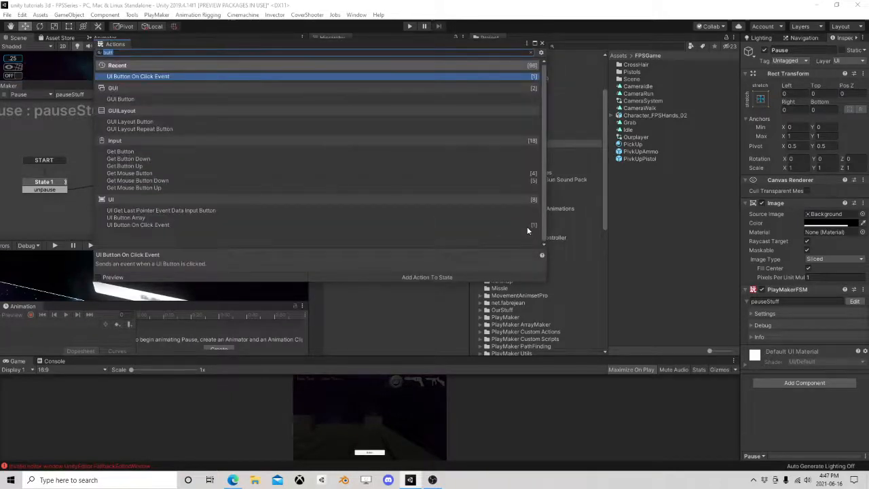
pyautogui.write('actib')
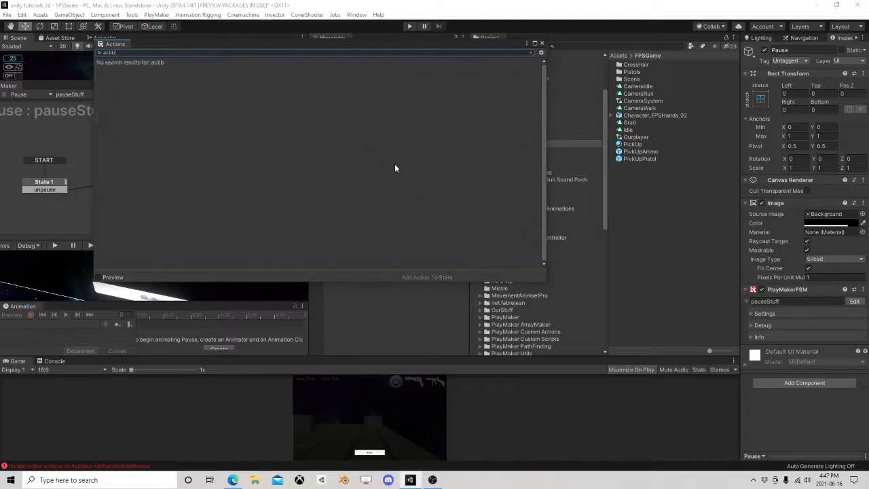
pyautogui.press('BackSpace')
pyautogui.write('v')
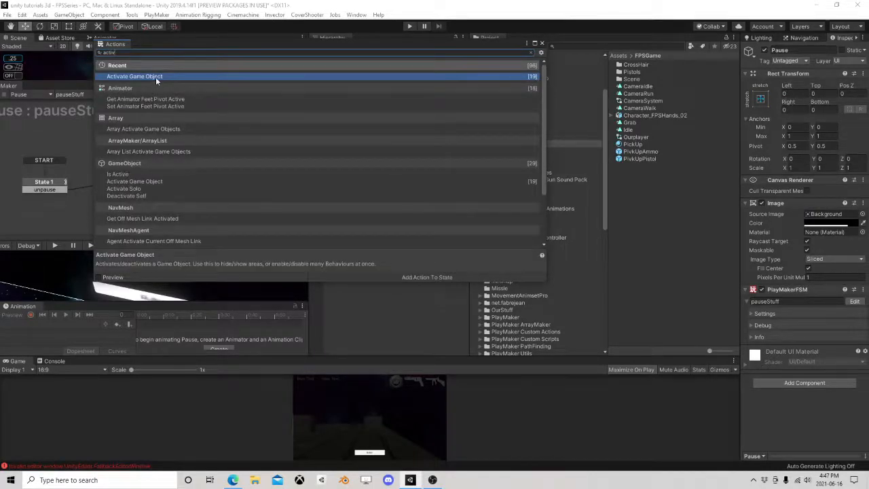
pyautogui.click(542, 44)
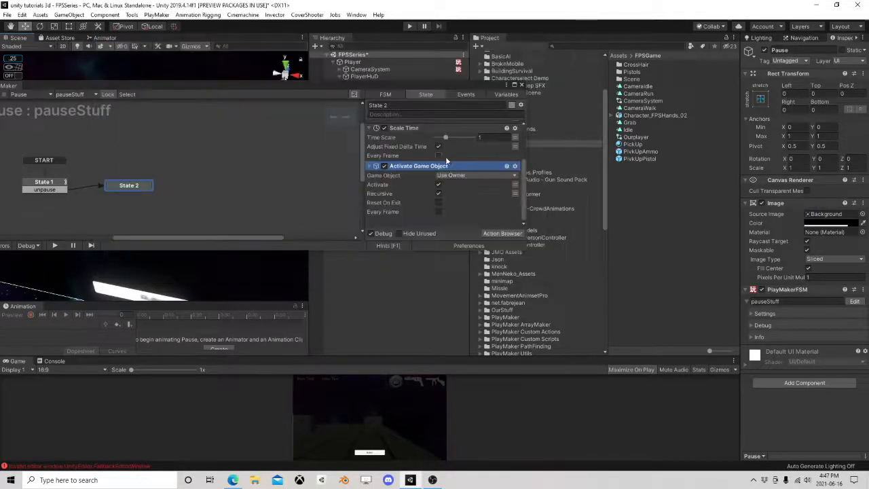
pyautogui.click(438, 185)
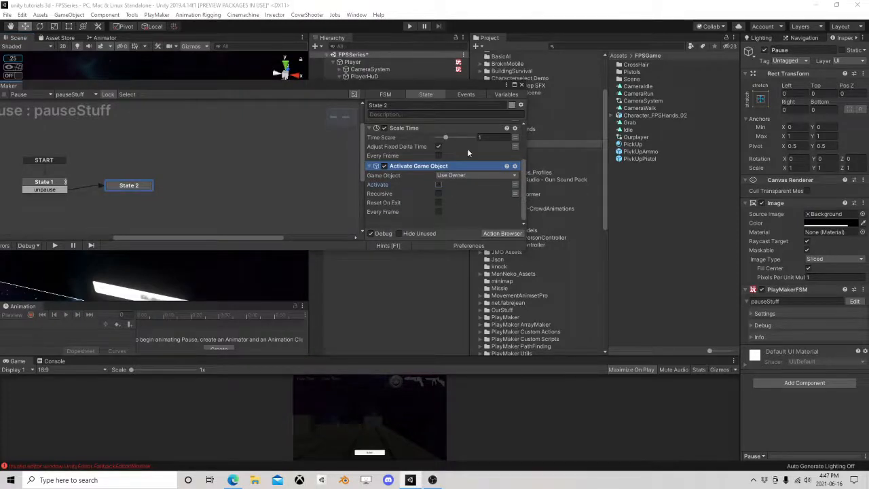
pyautogui.click(521, 85)
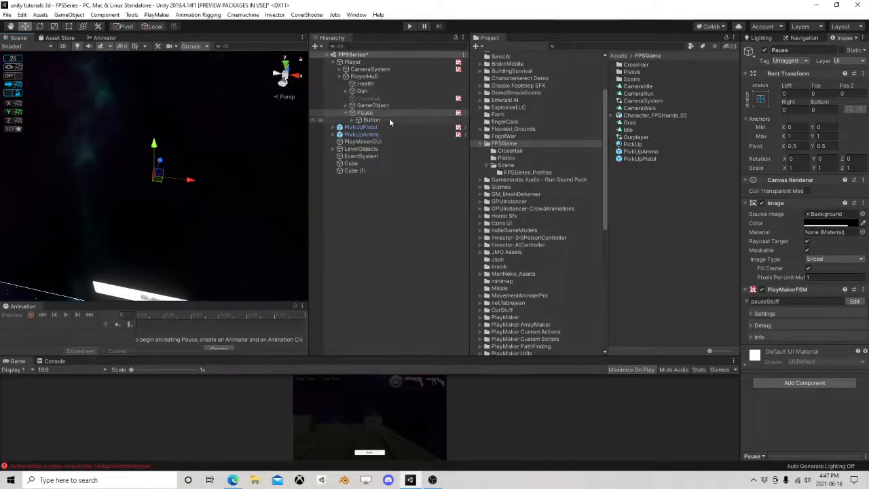
# Step: Try State 2 as the start state of pauseStuff, restore State 1 as the start state, and close the FSM editor
pyautogui.click(855, 301)
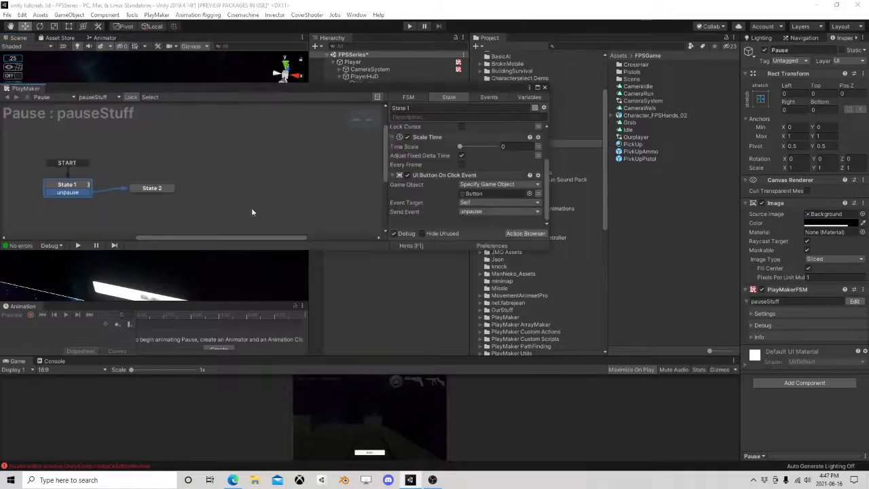
pyautogui.rightClick(154, 191)
pyautogui.click(194, 215)
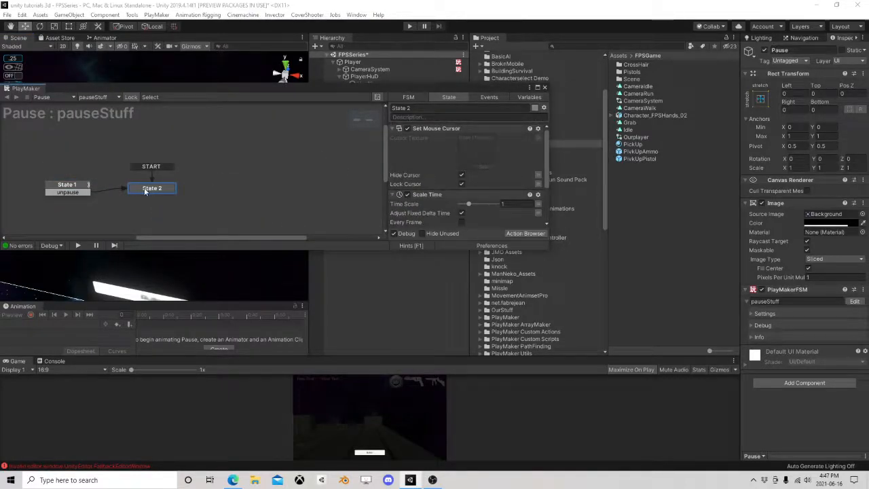
pyautogui.moveTo(148, 191); pyautogui.dragTo(161, 182)
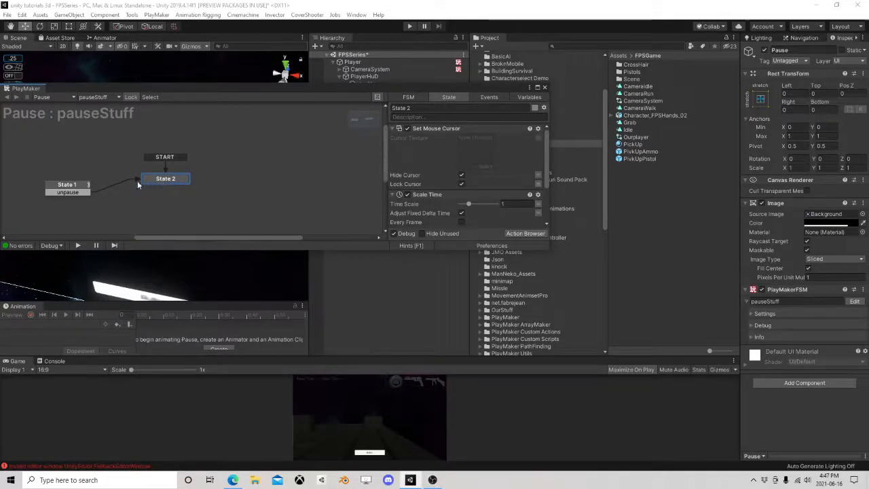
pyautogui.click(70, 187)
pyautogui.rightClick(69, 188)
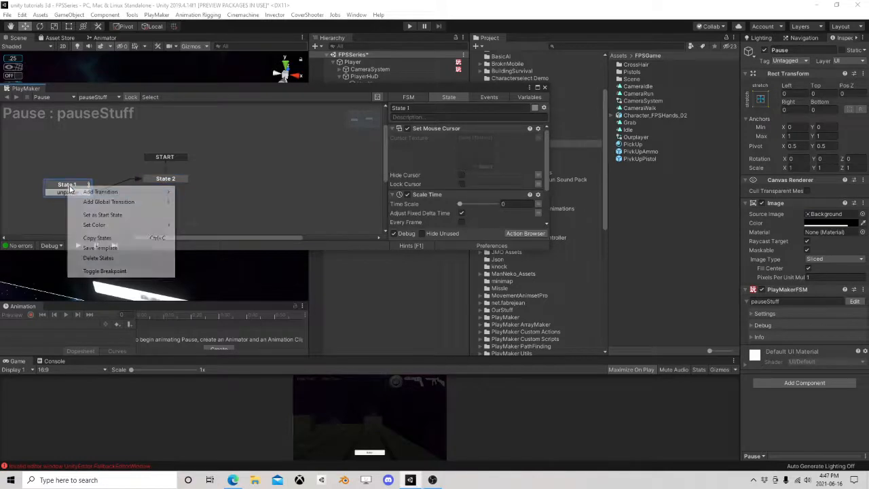
pyautogui.click(102, 215)
pyautogui.click(170, 181)
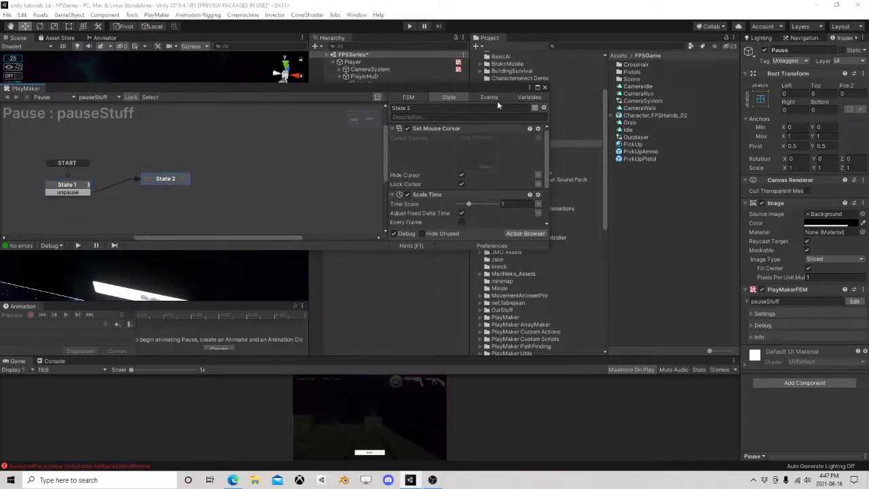
pyautogui.click(545, 88)
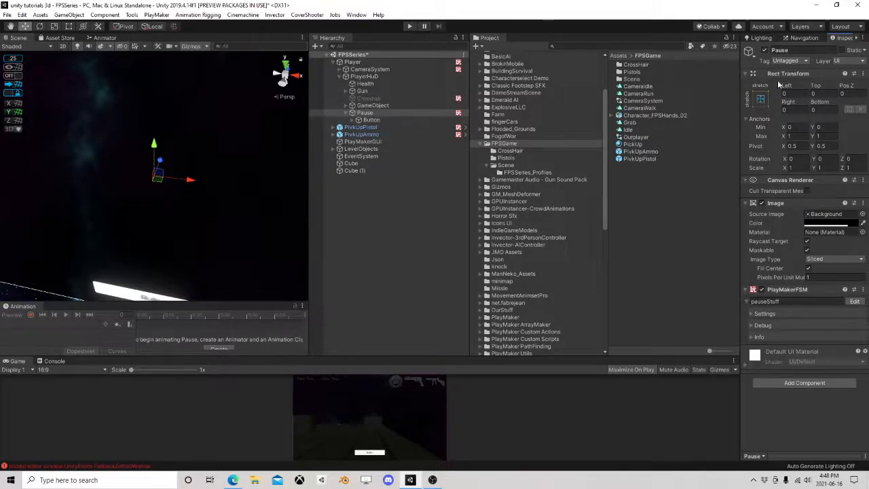
# Step: Deactivate the Pause panel and add a PlayMaker FSM component to PlayerHuD
pyautogui.click(766, 52)
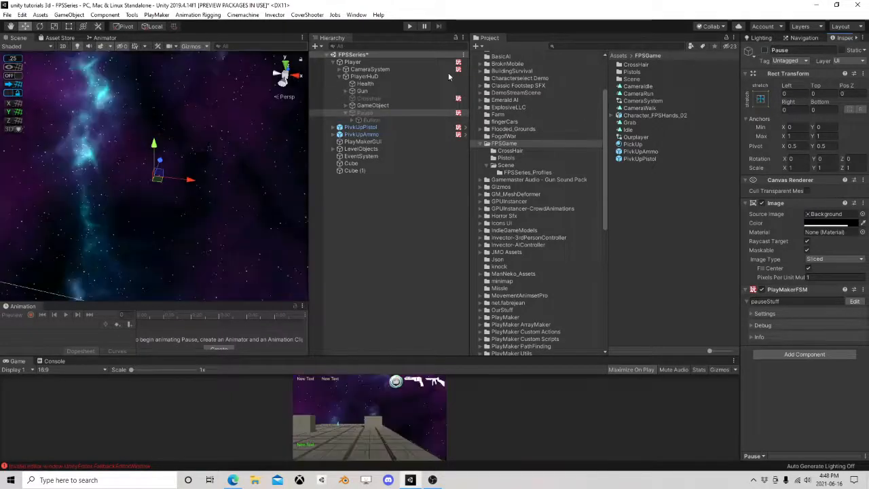
pyautogui.click(364, 63)
pyautogui.scroll(-1, 788, 360)
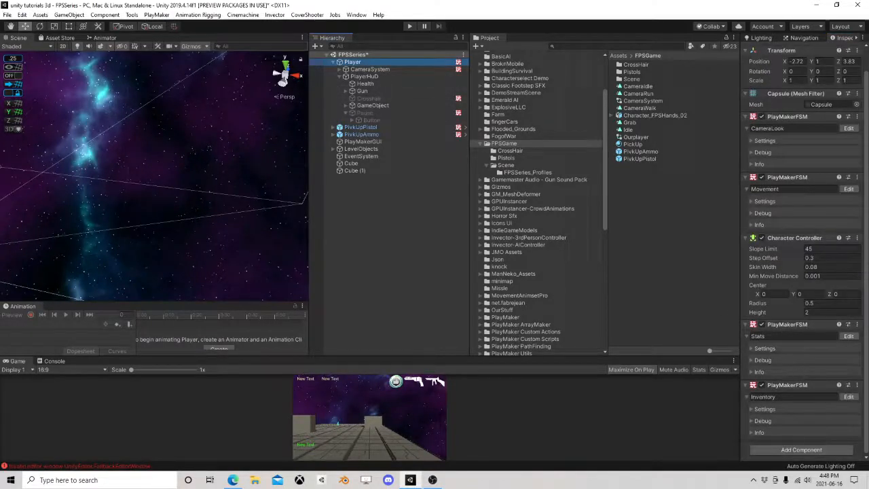
pyautogui.click(367, 76)
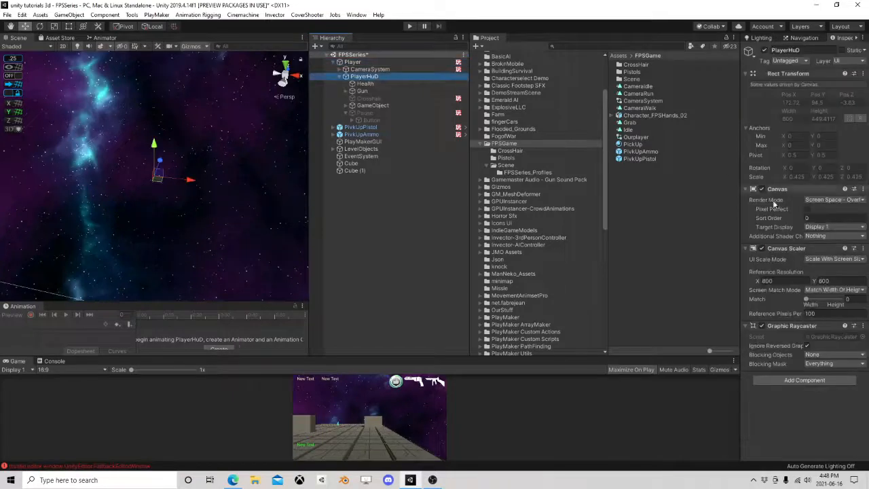
pyautogui.click(803, 378)
pyautogui.write('fsm')
pyautogui.click(803, 364)
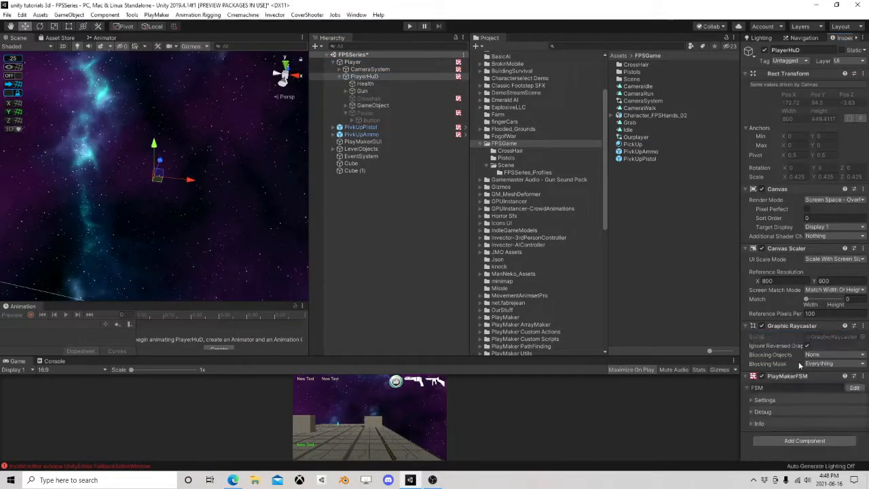
# Step: Open PlayerHuD's FSM for editing and add a Get Key Down action to State 1
pyautogui.click(855, 387)
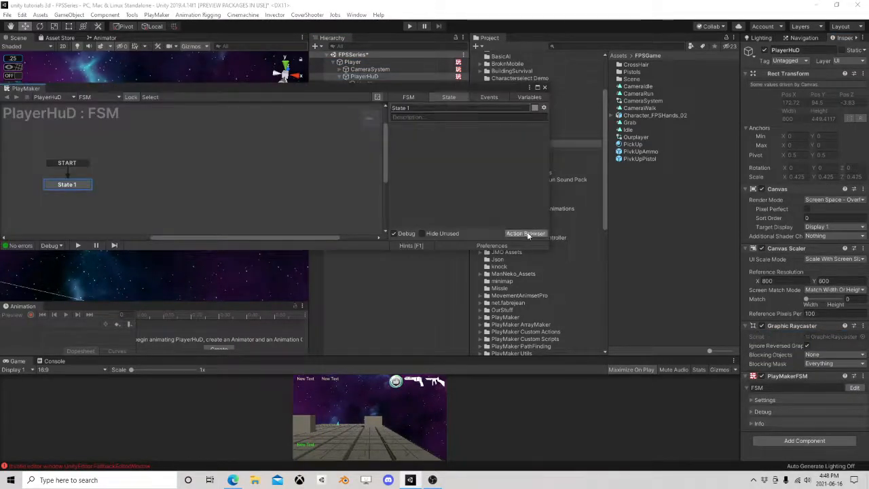
pyautogui.click(523, 235)
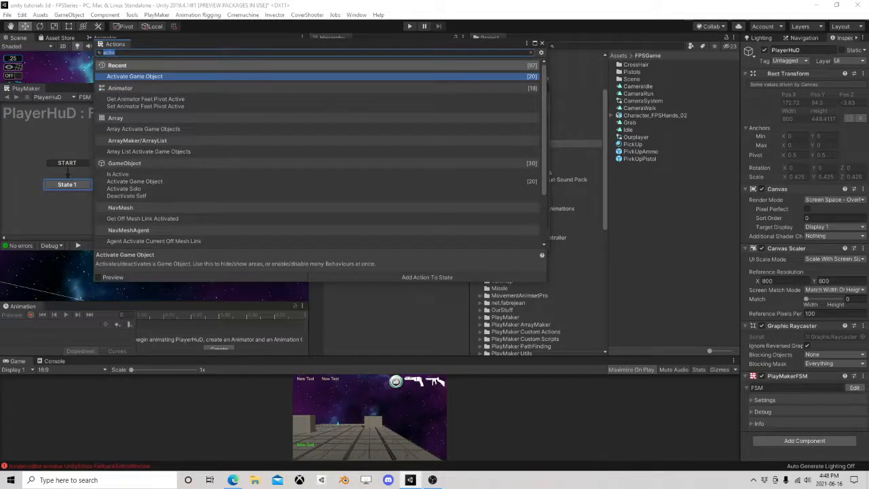
pyautogui.write('get ke')
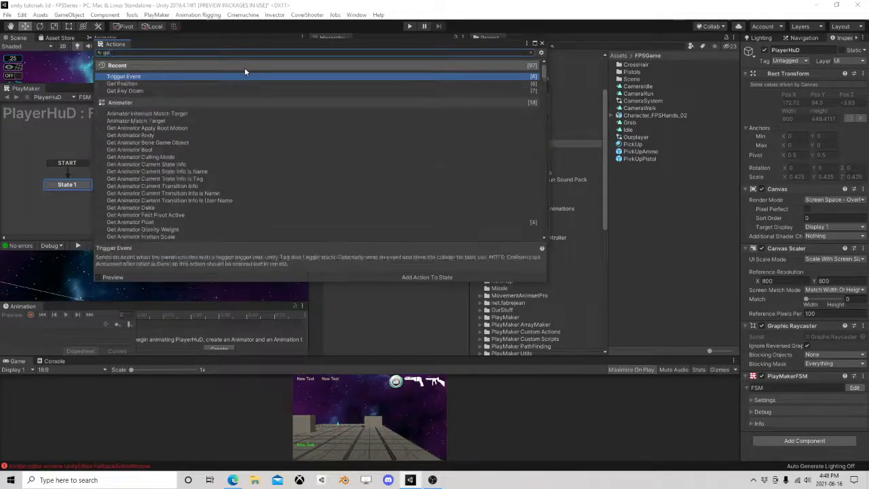
pyautogui.write('y d')
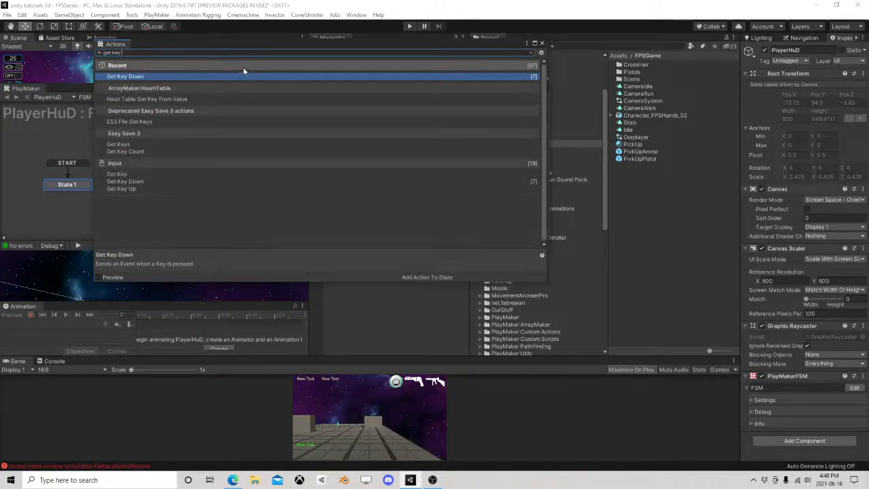
pyautogui.click(542, 43)
# Step: Set the Get Key Down action's key to Escape and have it send a new event named pause
pyautogui.click(470, 140)
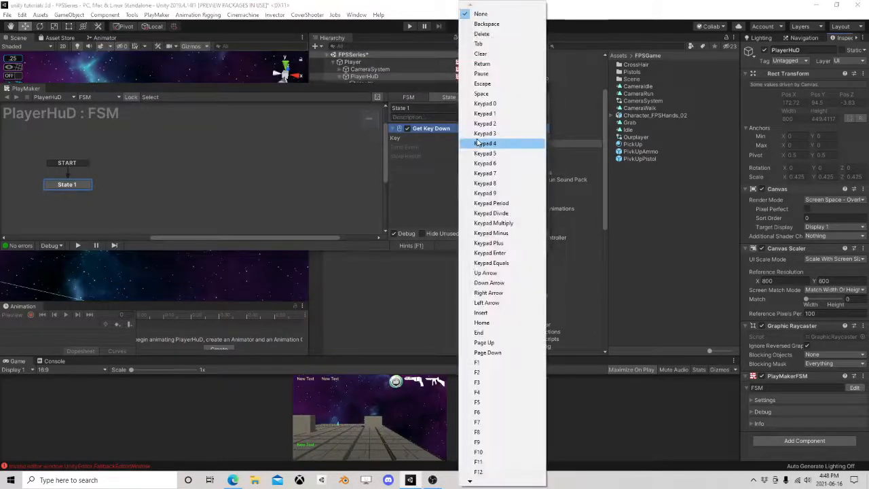
pyautogui.click(498, 84)
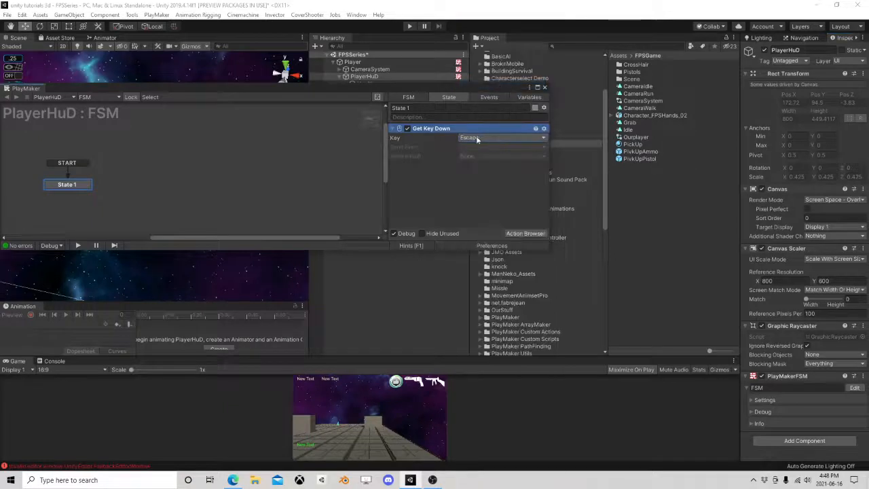
pyautogui.click(489, 146)
pyautogui.click(499, 201)
pyautogui.write('pause')
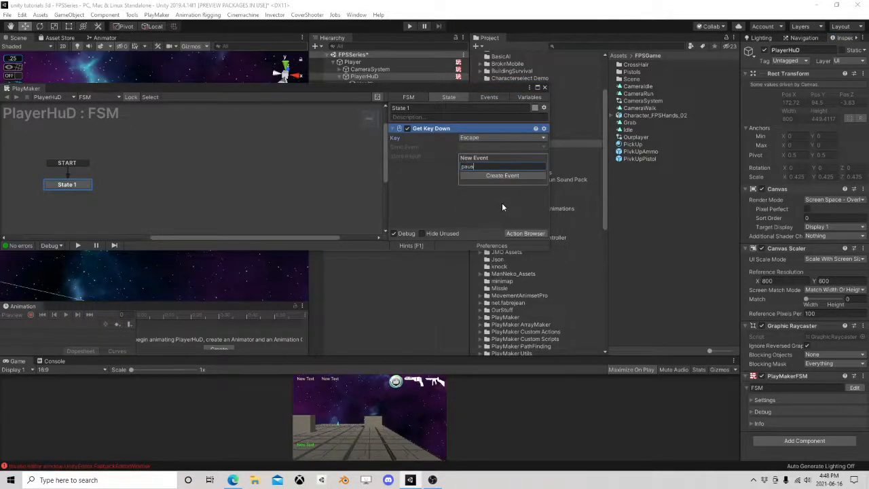
pyautogui.press('Return')
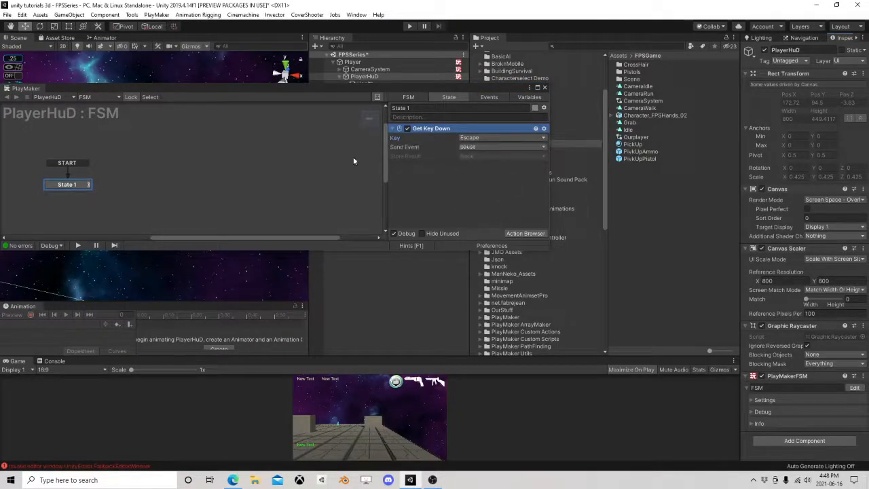
# Step: Add a pause transition to State 1 and link it to a new State 2
pyautogui.rightClick(63, 185)
pyautogui.moveTo(85, 189)
pyautogui.click(197, 190)
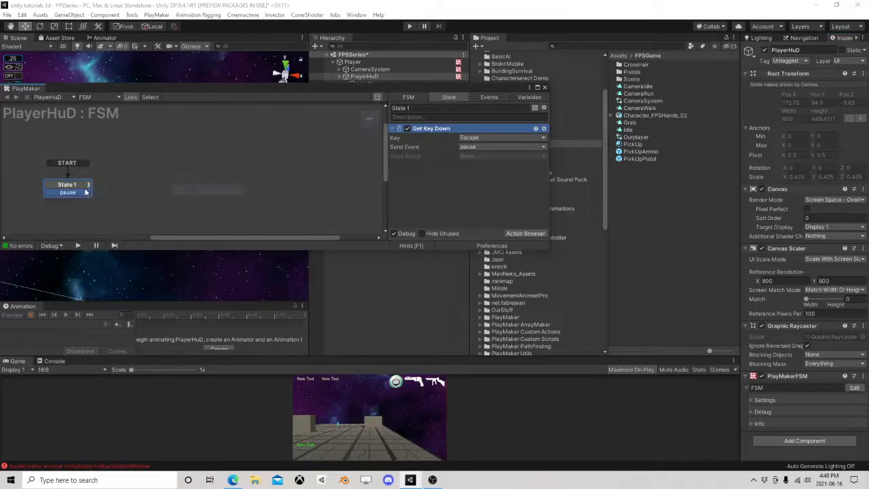
pyautogui.moveTo(117, 190); pyautogui.dragTo(150, 188)
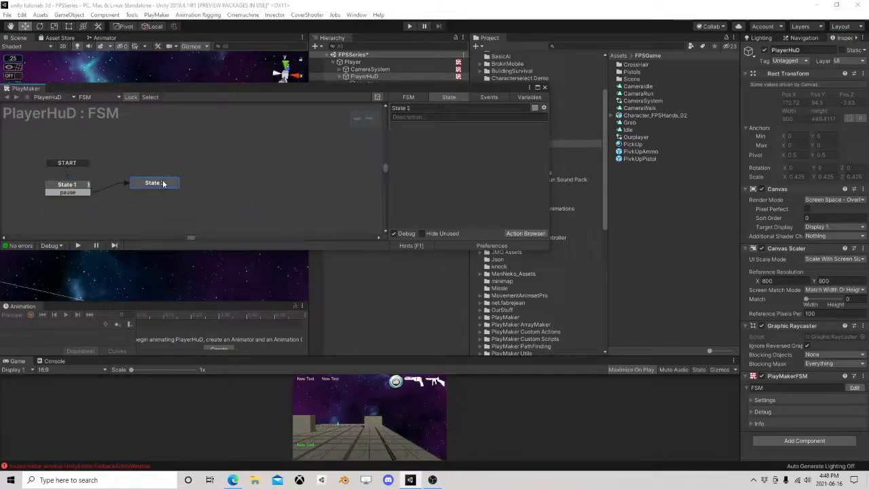
# Step: Add an Activate Game Object action to State 2 targeting the Pause panel, with Activate on and Recursive off
pyautogui.moveTo(389, 95); pyautogui.dragTo(455, 194)
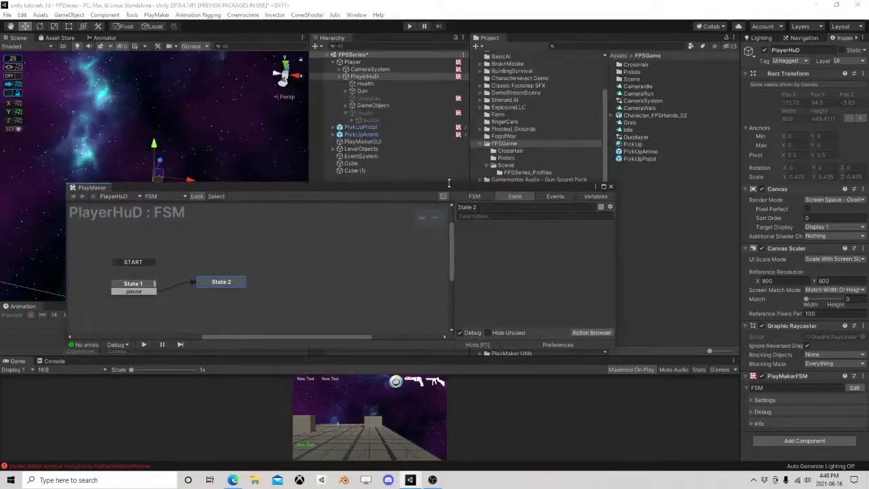
pyautogui.click(375, 114)
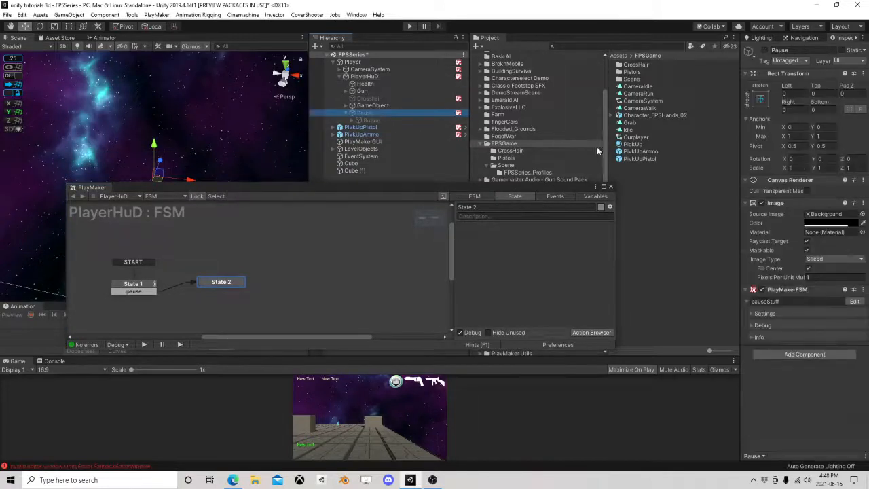
pyautogui.moveTo(366, 116); pyautogui.dragTo(527, 259)
pyautogui.moveTo(525, 269)
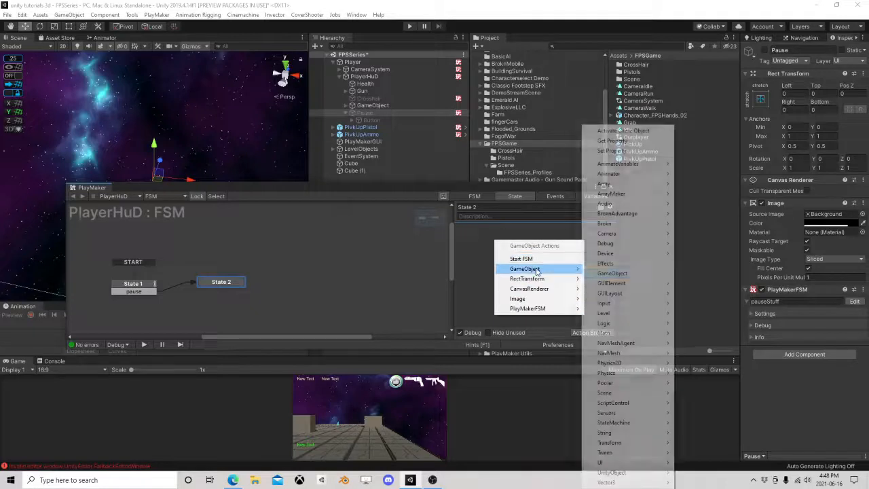
pyautogui.click(632, 129)
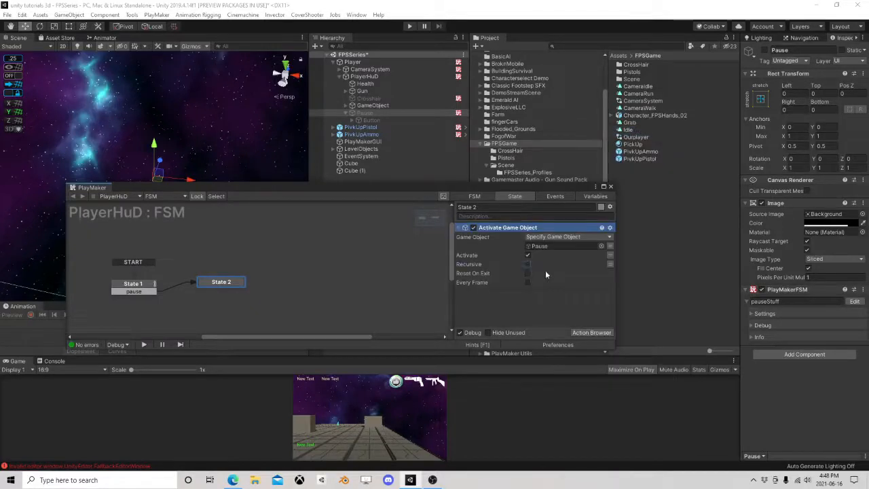
# Step: Add a FINISHED transition to State 2, link it back to State 1, and close the FSM editor
pyautogui.rightClick(211, 286)
pyautogui.moveTo(238, 285)
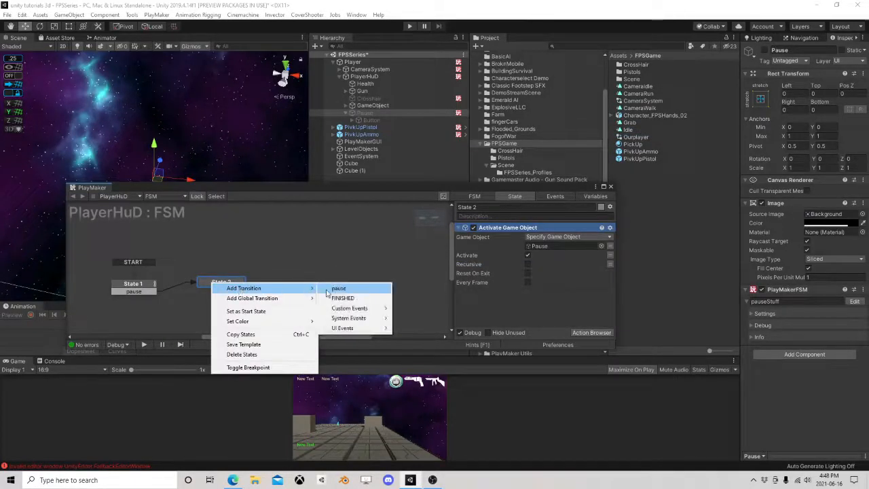
pyautogui.click(353, 297)
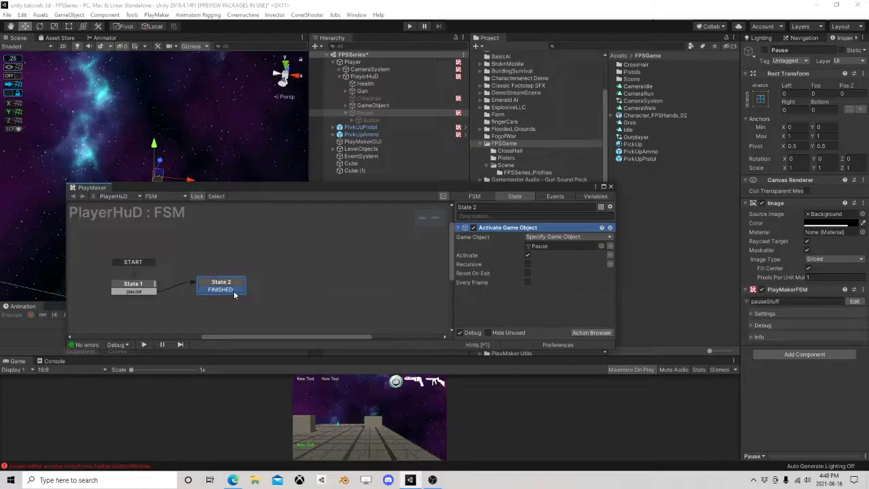
pyautogui.click(610, 186)
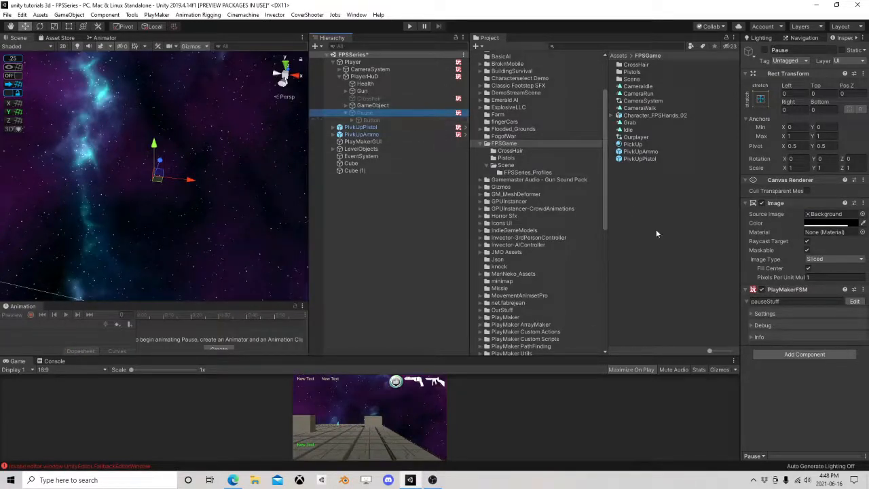
# Step: Copy State 2 from the Pause panel's pauseStuff FSM and paste it into PlayerHuD's FSM
pyautogui.click(854, 301)
pyautogui.click(227, 279)
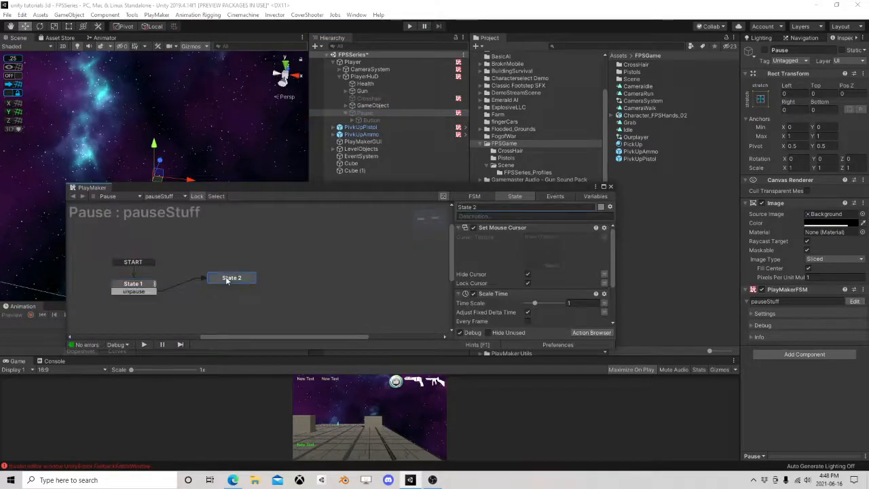
pyautogui.rightClick(227, 279)
pyautogui.click(262, 329)
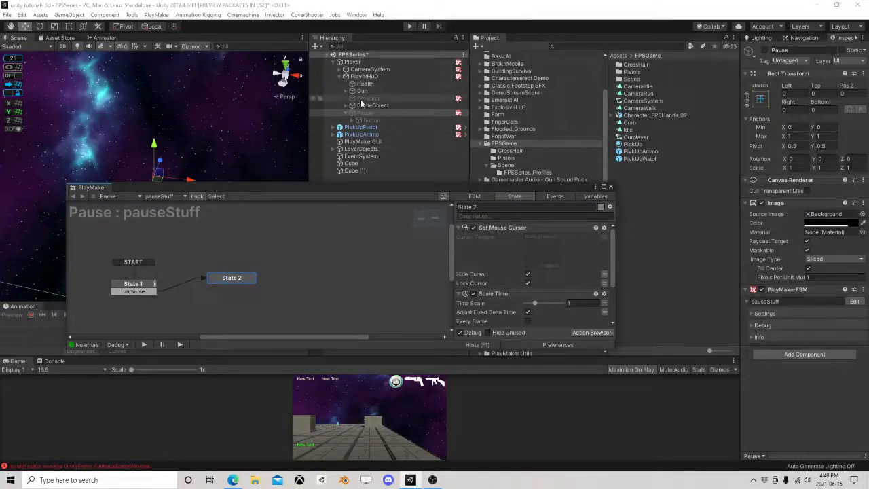
pyautogui.click(364, 76)
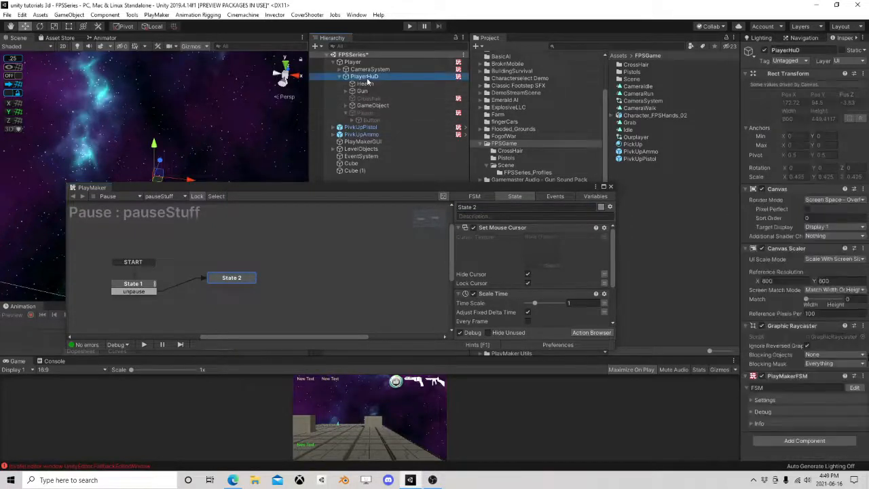
pyautogui.click(855, 388)
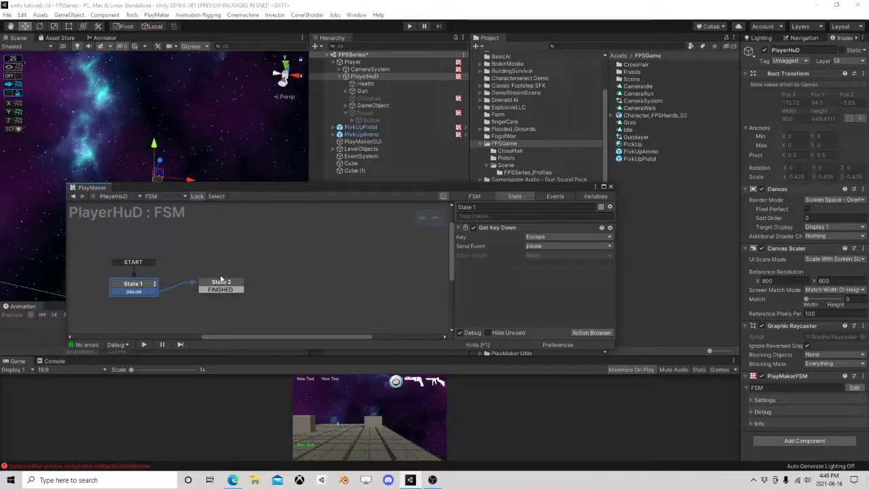
pyautogui.rightClick(281, 263)
pyautogui.click(299, 274)
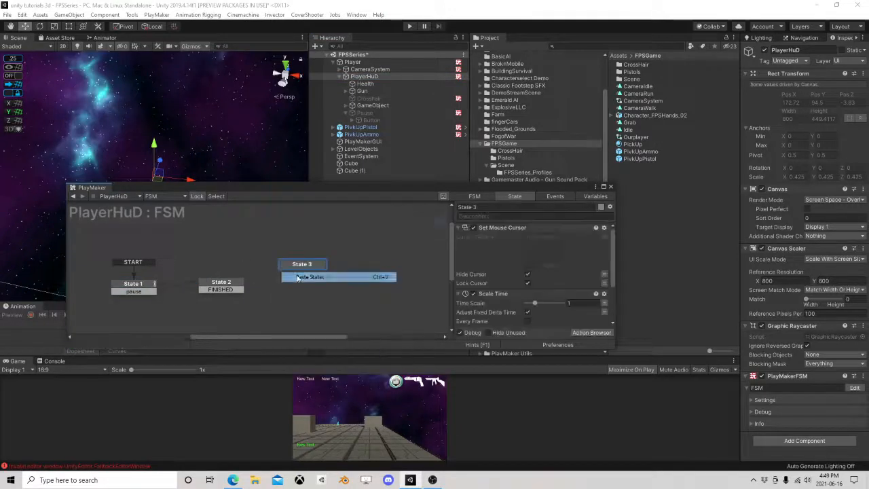
# Step: Make the pasted State 3 the start state and link it to State 1 with a FINISHED transition
pyautogui.moveTo(304, 264); pyautogui.dragTo(190, 252)
pyautogui.rightClick(190, 252)
pyautogui.click(224, 279)
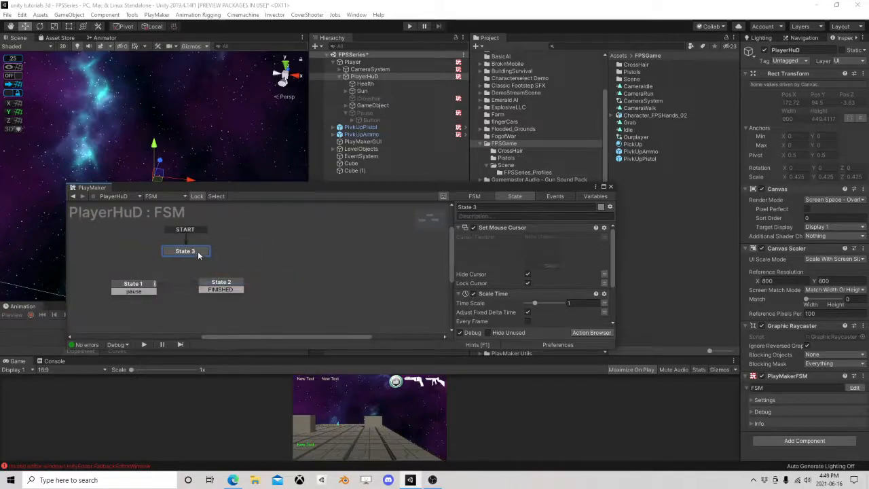
pyautogui.rightClick(197, 252)
pyautogui.moveTo(227, 258)
pyautogui.click(332, 268)
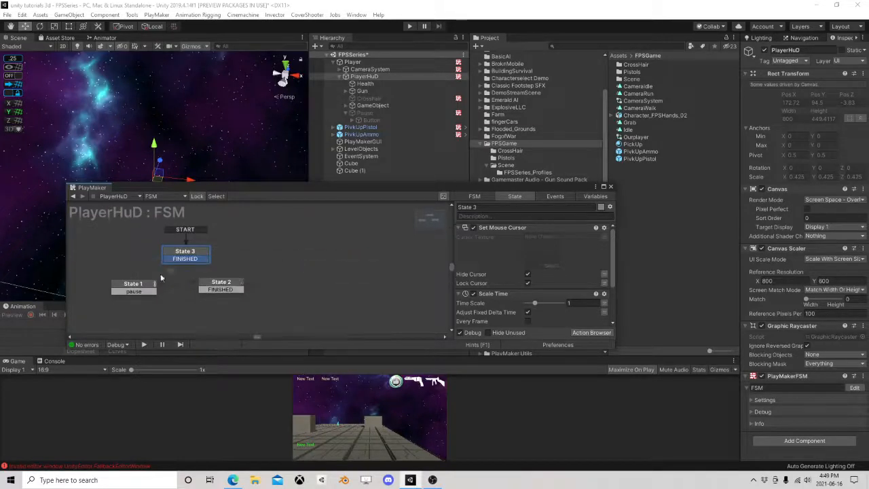
pyautogui.moveTo(198, 253); pyautogui.dragTo(145, 254)
# Step: Delete the Activate Game Object action from State 3 and close the FSM editor
pyautogui.scroll(-3, 513, 271)
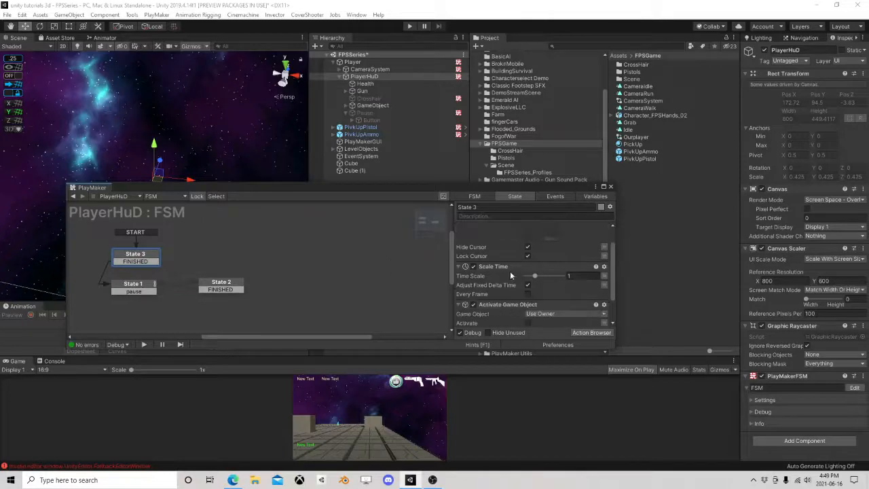
pyautogui.click(528, 267)
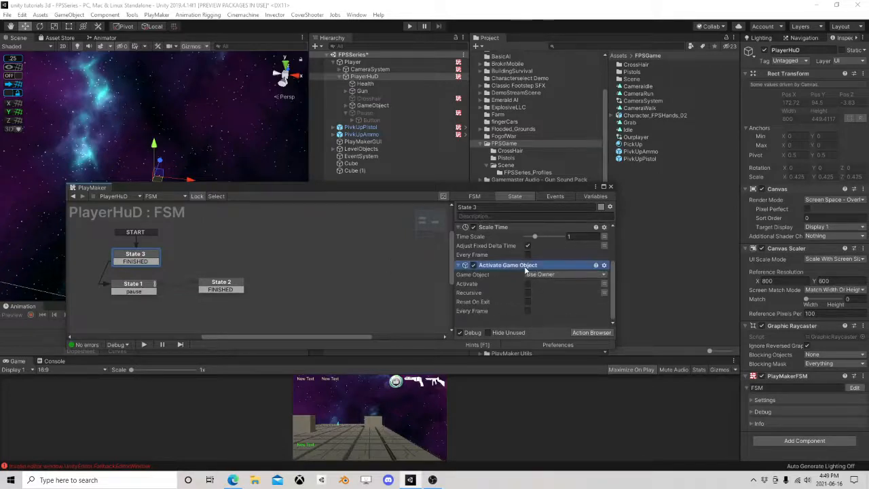
pyautogui.rightClick(527, 268)
pyautogui.click(558, 438)
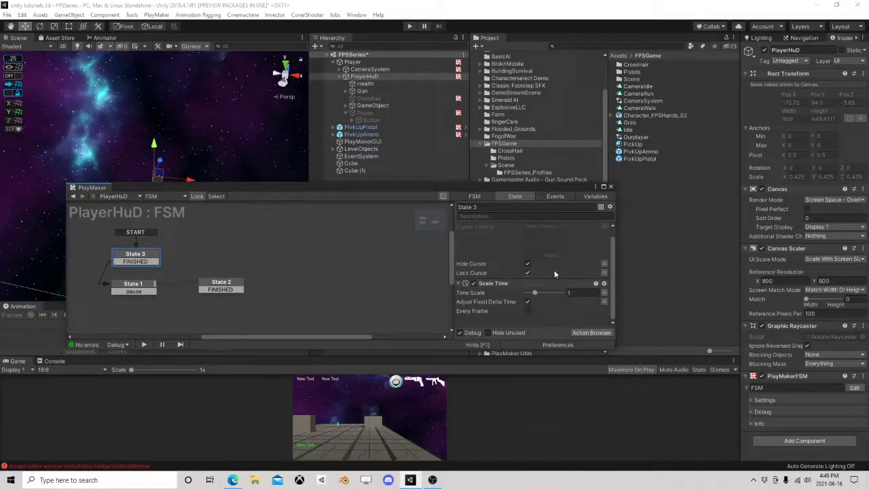
pyautogui.click(612, 186)
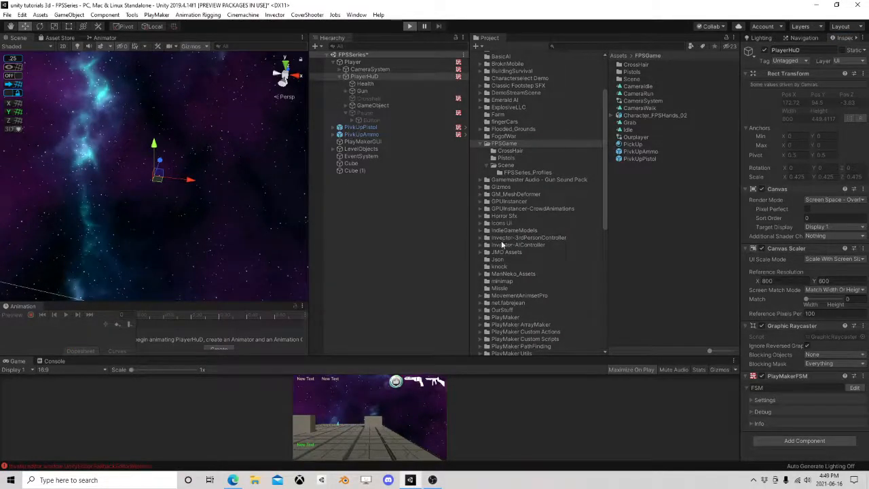
# Step: Play the game, move the player forward, and test pausing with Escape
pyautogui.hotkey('ctrl', 'p')
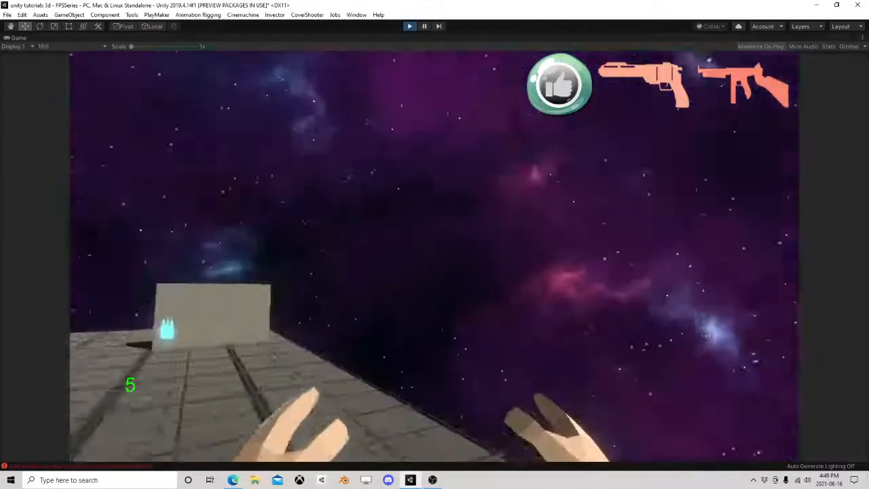
pyautogui.press('w')
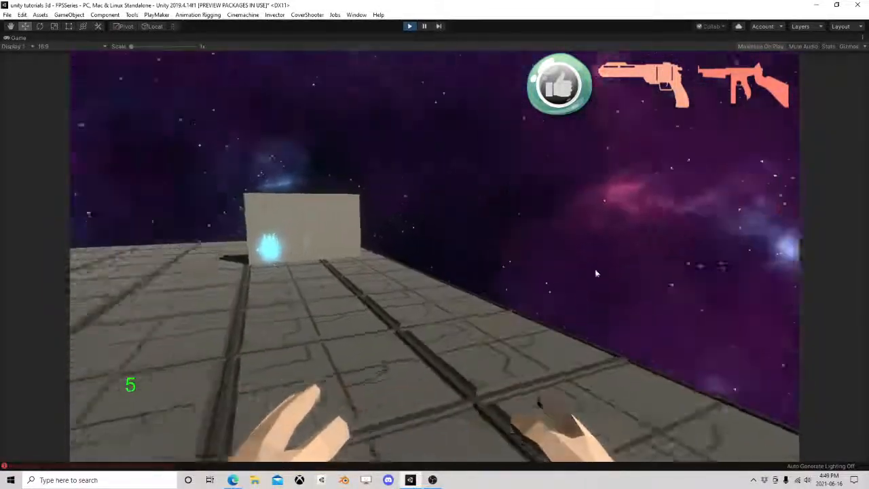
pyautogui.click(595, 273)
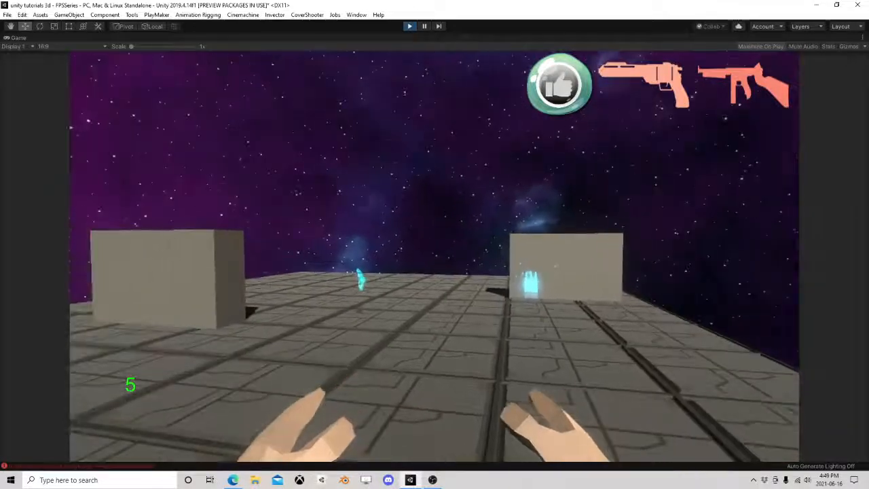
pyautogui.click(434, 257)
pyautogui.press('Escape')
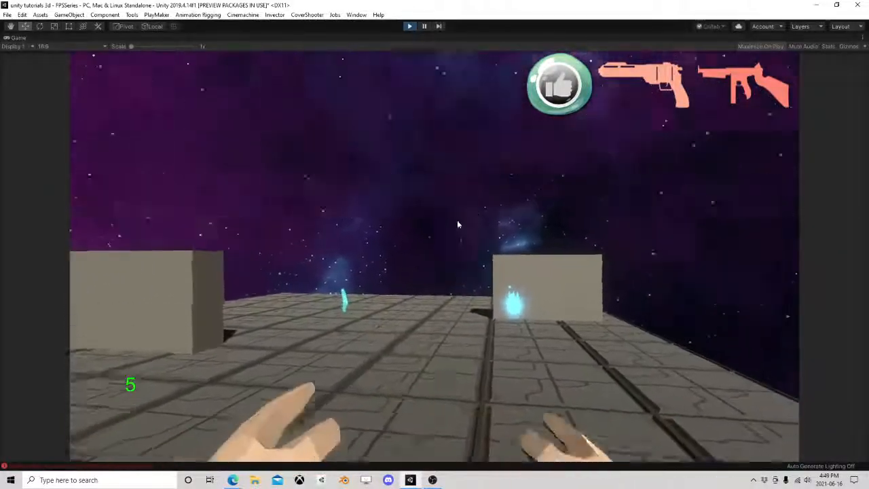
# Step: Pause play mode and examine the active state and State 1's action in PlayerHuD's FSM
pyautogui.click(424, 26)
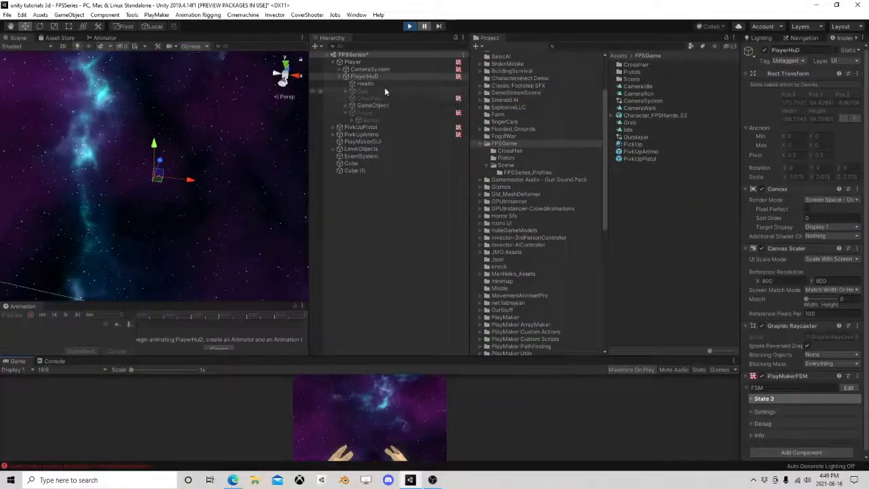
pyautogui.click(849, 387)
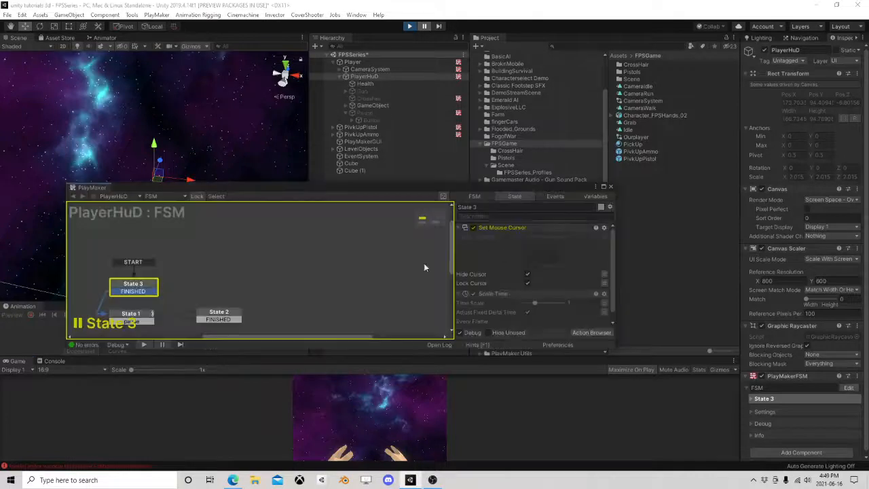
pyautogui.scroll(-1, 221, 288)
pyautogui.moveTo(340, 218); pyautogui.dragTo(317, 245, button='middle')
pyautogui.click(235, 275)
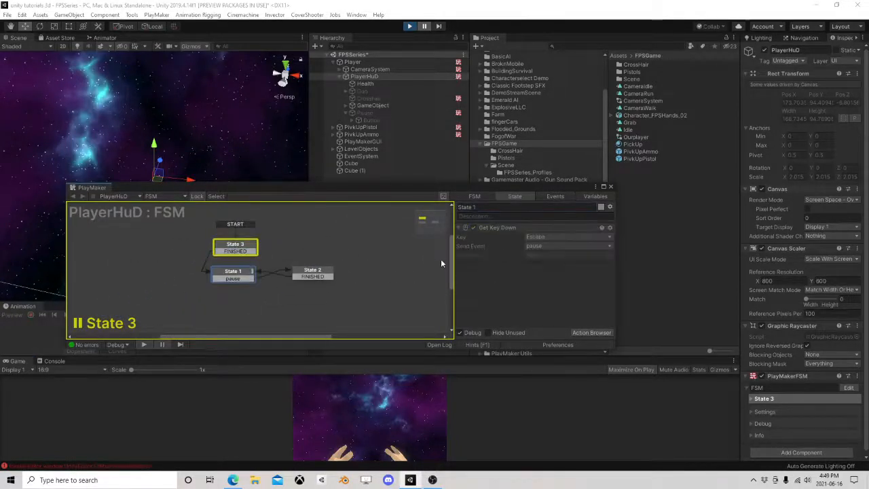
# Step: Stop play mode and add a Next Frame Event action to PlayerHuD's State 3 that sends FINISHED
pyautogui.click(409, 26)
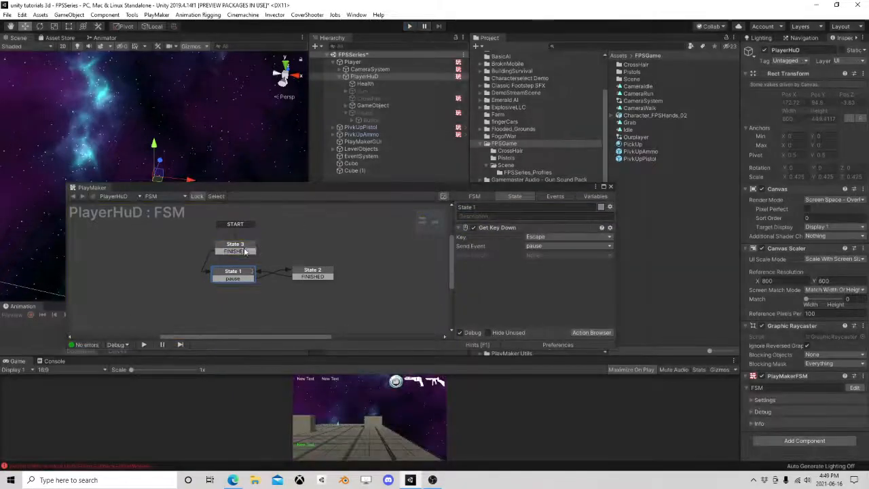
pyautogui.click(246, 250)
pyautogui.scroll(-1, 516, 310)
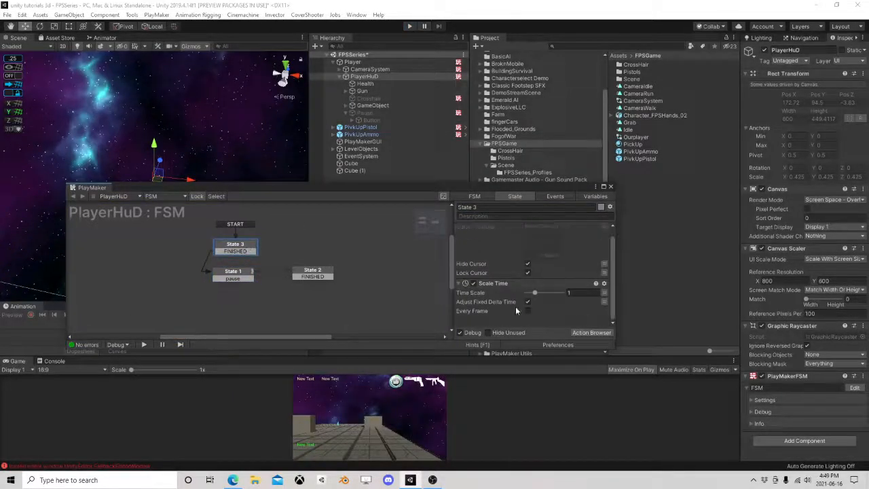
pyautogui.click(589, 333)
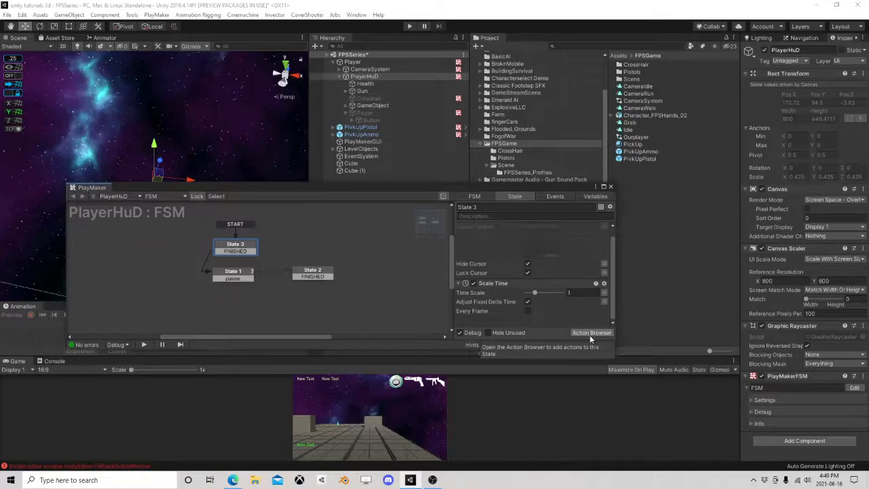
pyautogui.write('next')
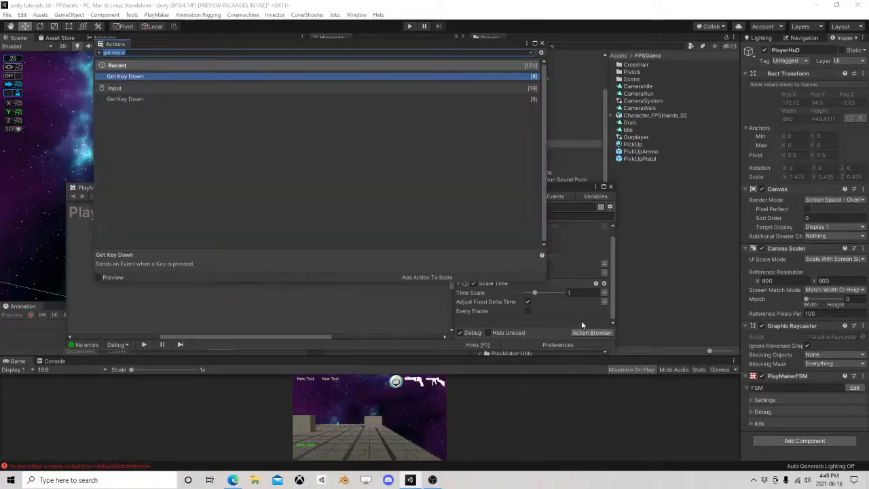
pyautogui.write(' fra')
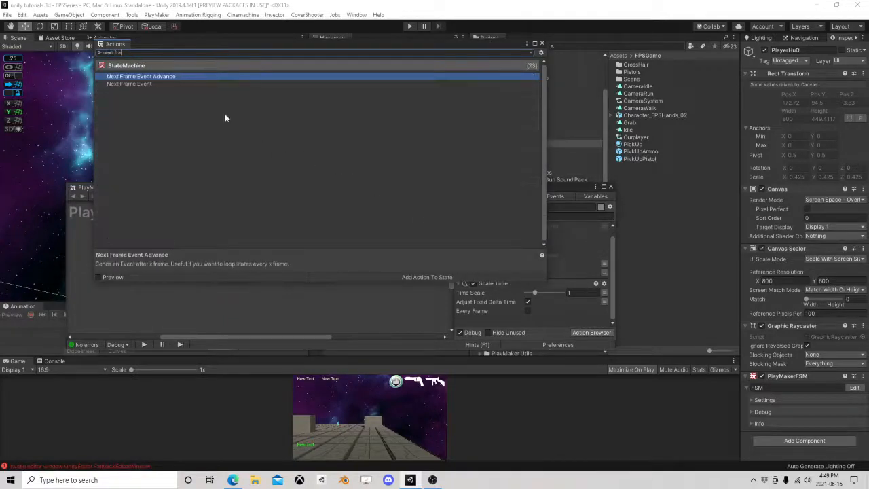
pyautogui.doubleClick(145, 84)
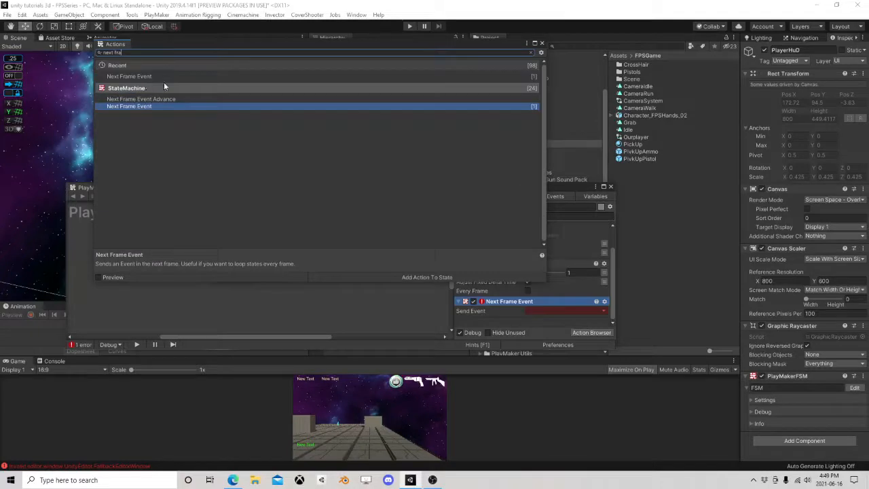
pyautogui.click(542, 43)
pyautogui.click(554, 311)
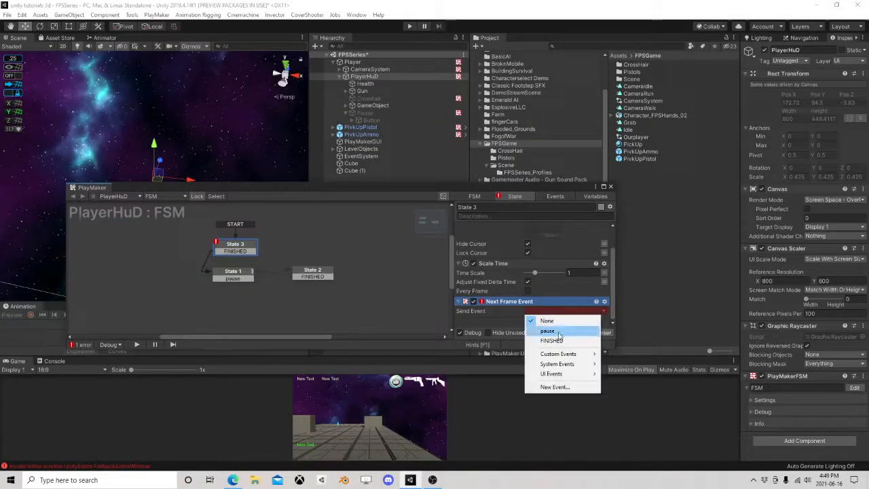
pyautogui.click(543, 331)
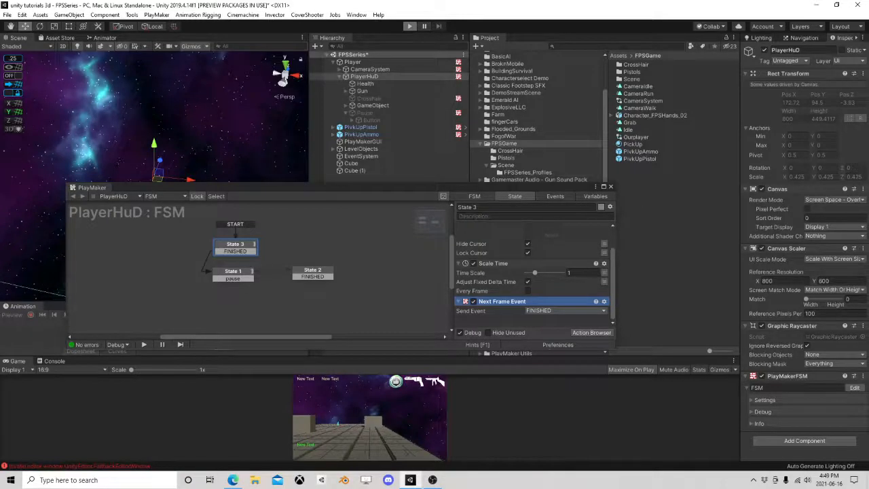
# Step: Play the game, pause it with Escape, close the FSM editor, and resume through the pause panel's button
pyautogui.click(409, 26)
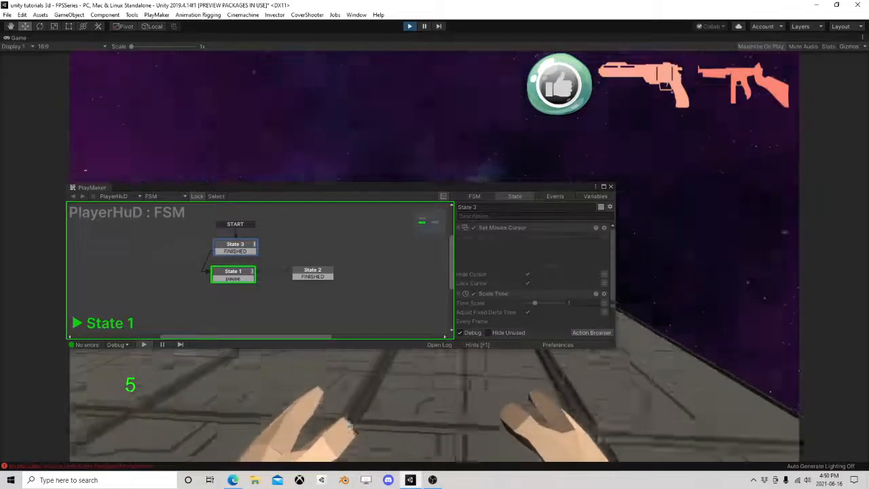
pyautogui.press('Escape')
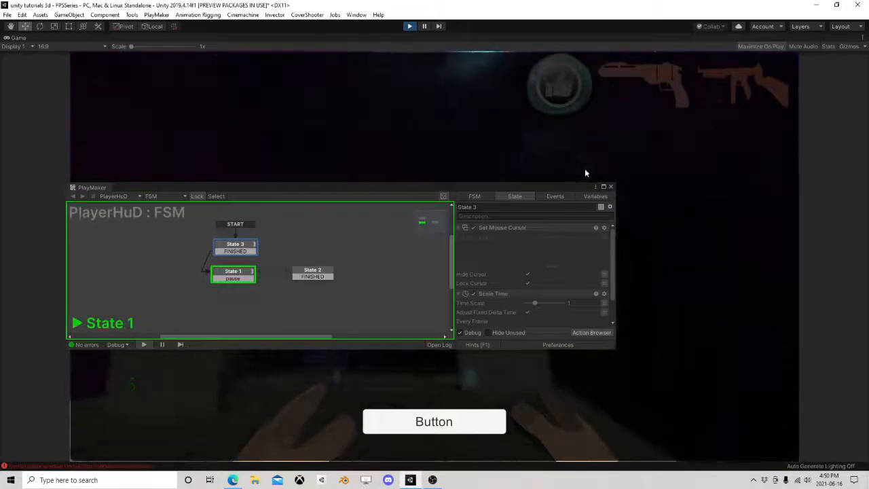
pyautogui.click(610, 186)
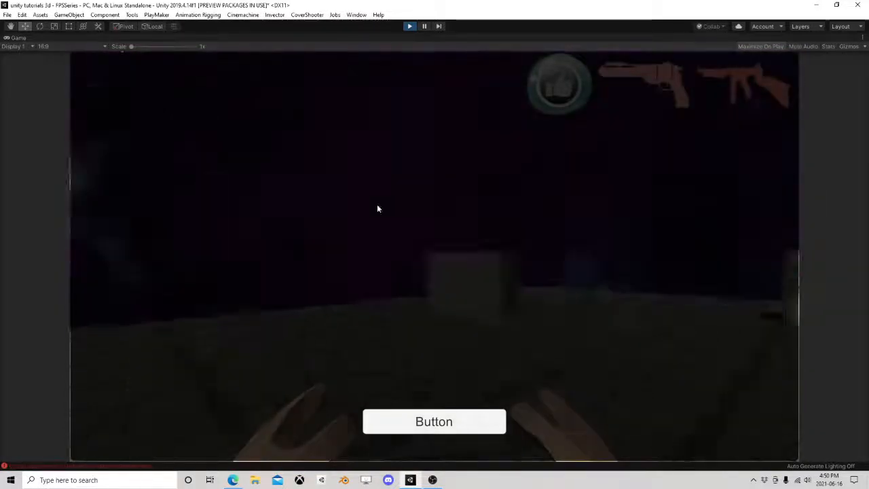
pyautogui.click(448, 423)
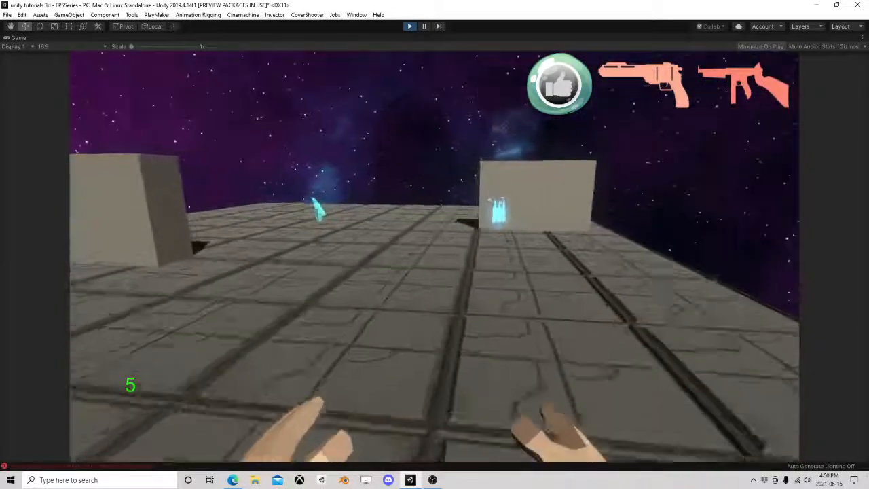
# Step: Walk the player to the glowing pistol pickup, collect it, and test reloading the Laser Pistol
pyautogui.press('w')
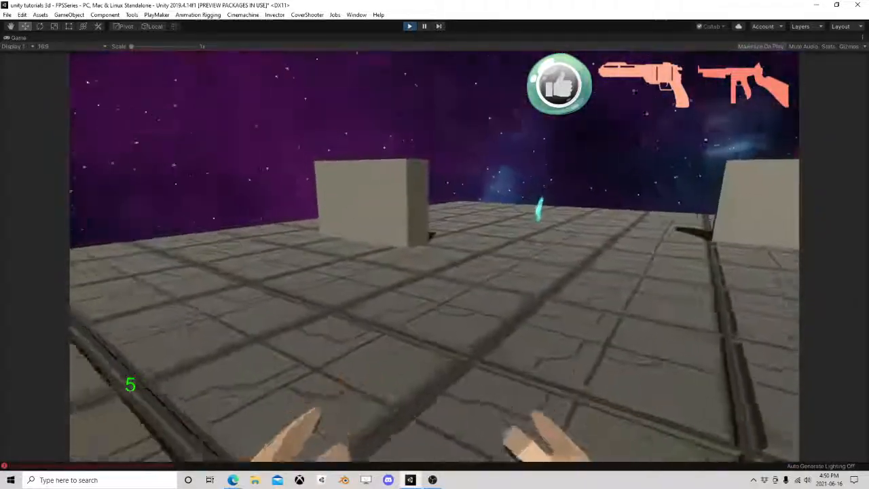
pyautogui.press('w')
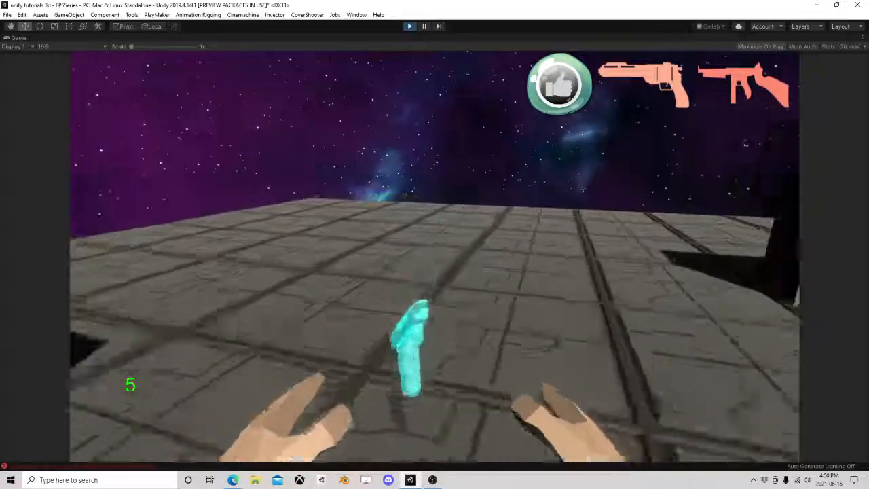
pyautogui.press('w')
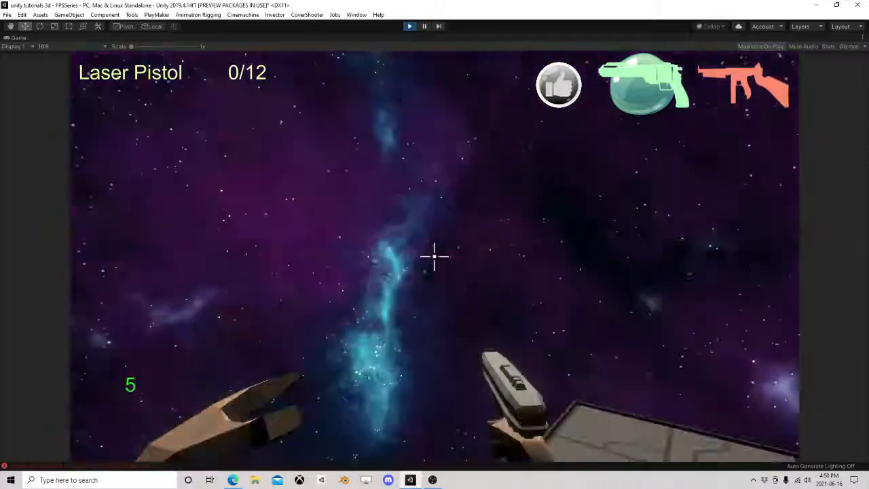
pyautogui.press('r')
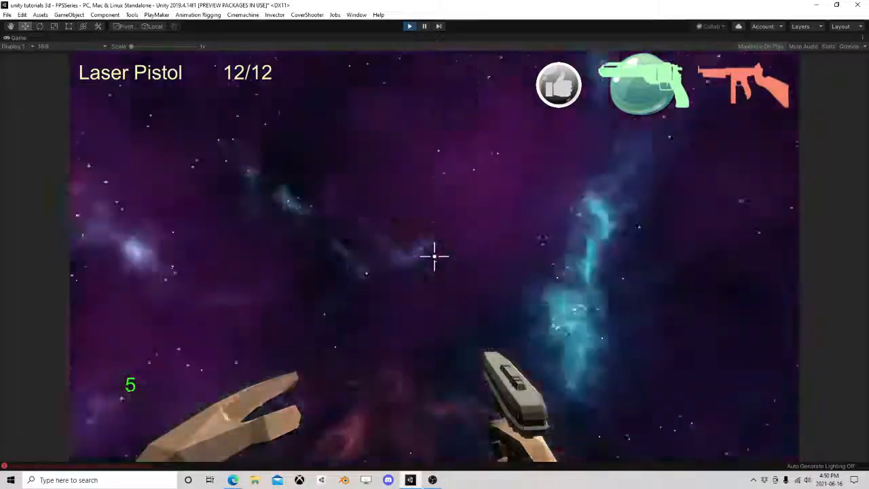
# Step: Fire five shots with the Laser Pistol to test shooting
pyautogui.click(435, 257)
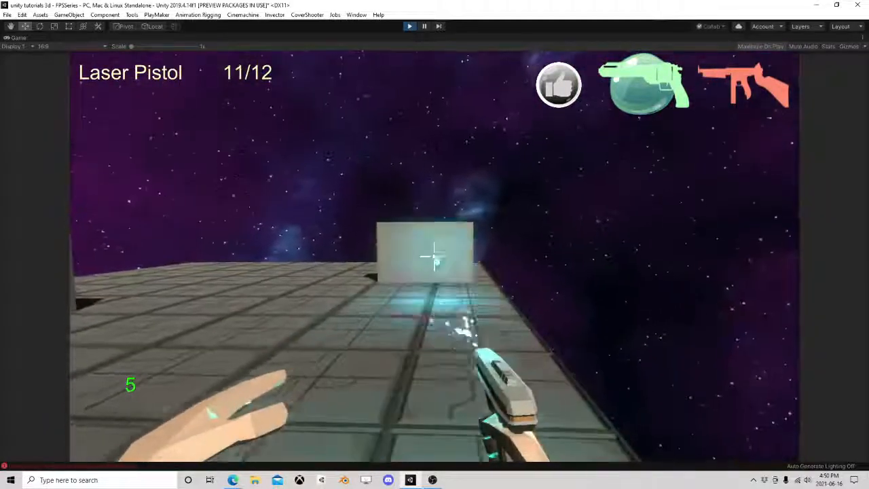
pyautogui.click(435, 257)
pyautogui.click(434, 257)
pyautogui.click(435, 257)
pyautogui.click(435, 256)
# Step: Test pausing and resuming with the Laser Pistol equipped, fire once more, pause again, and stop play mode
pyautogui.press('Escape')
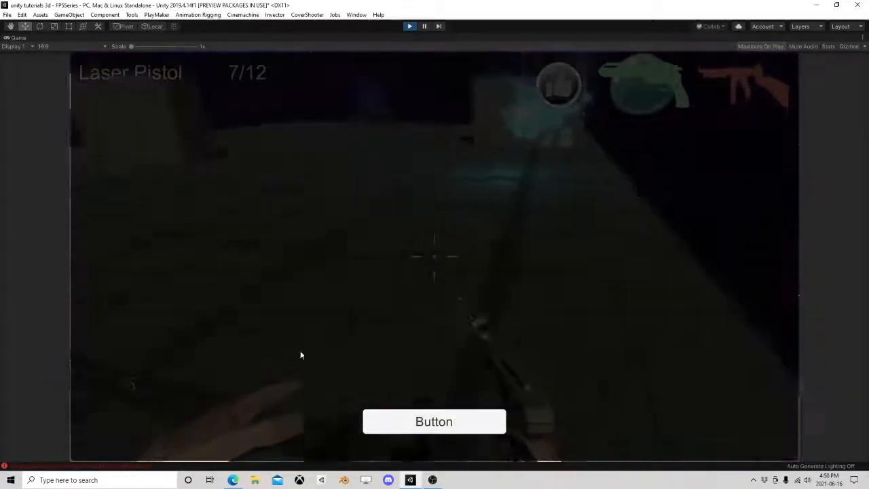
pyautogui.click(433, 428)
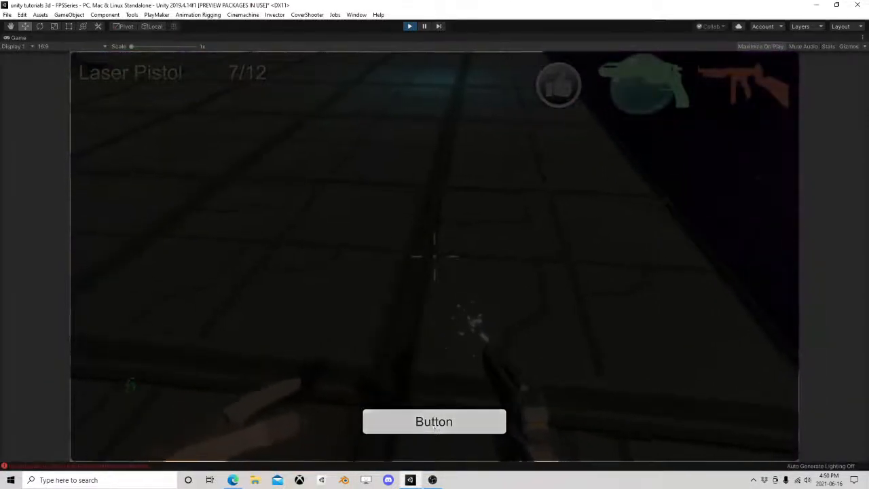
pyautogui.click(435, 257)
pyautogui.press('Escape')
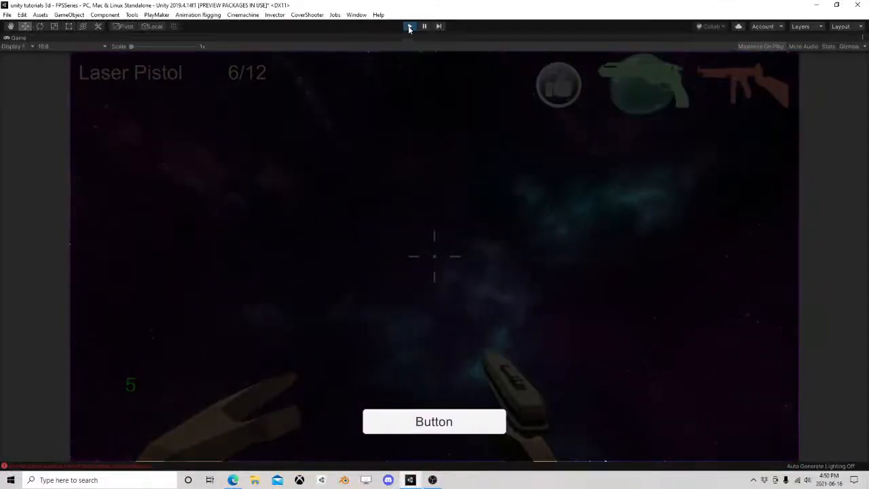
pyautogui.click(410, 28)
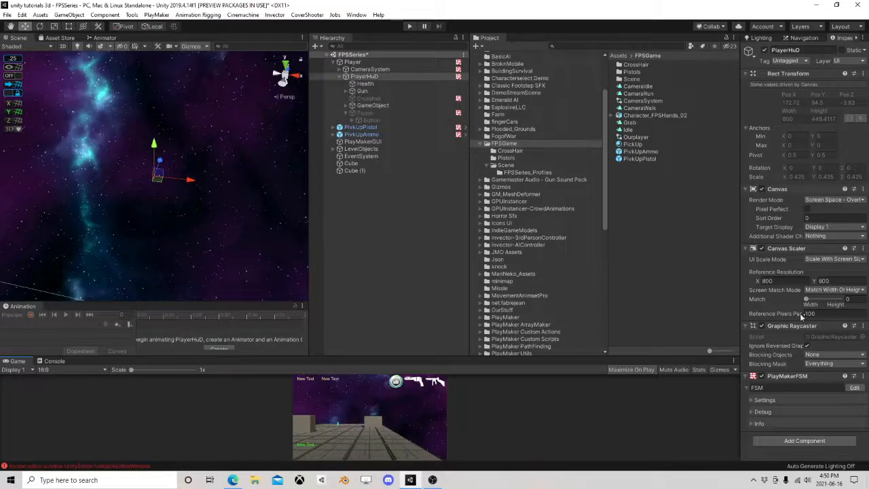
# Step: Open the Player's CameraLook FSM and review the Mouse Look 2 settings in State 1
pyautogui.click(366, 107)
pyautogui.click(367, 114)
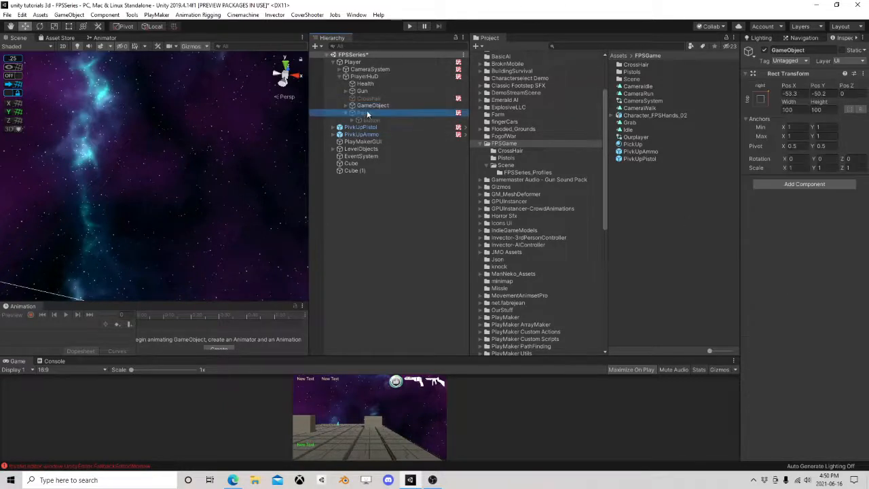
pyautogui.click(371, 70)
pyautogui.click(355, 62)
pyautogui.scroll(-1, 847, 340)
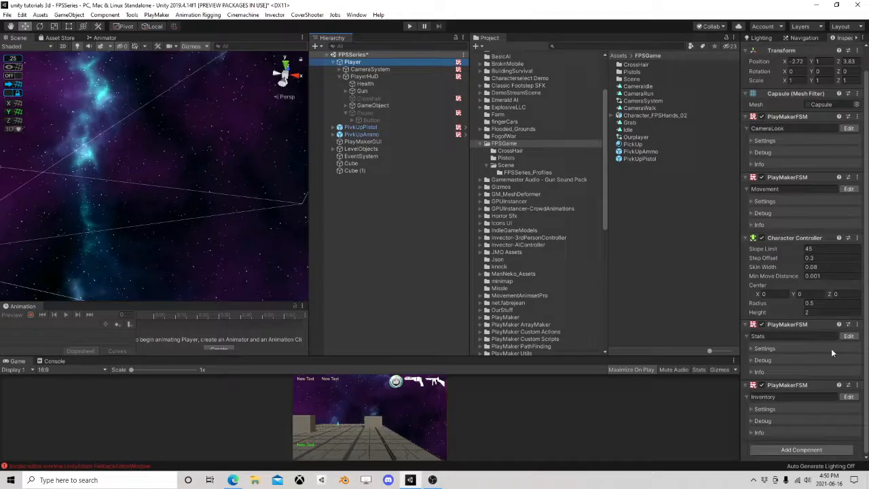
pyautogui.scroll(1, 823, 272)
pyautogui.click(848, 151)
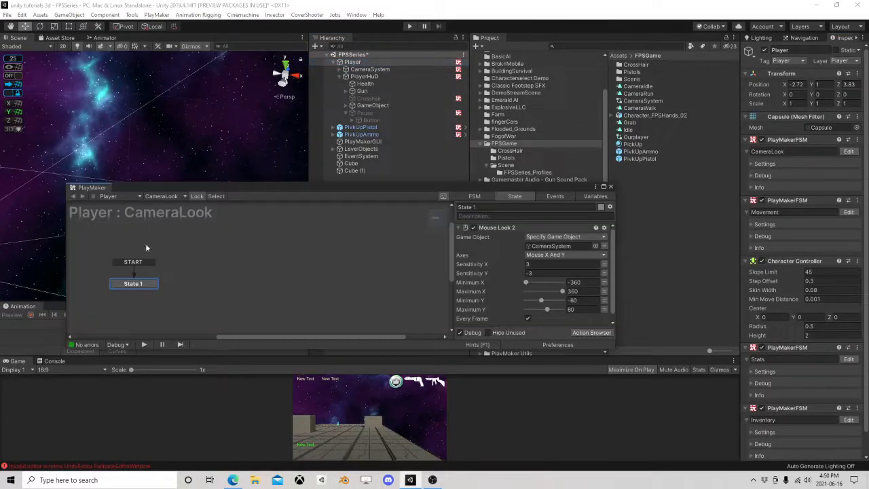
pyautogui.scroll(-1, 516, 293)
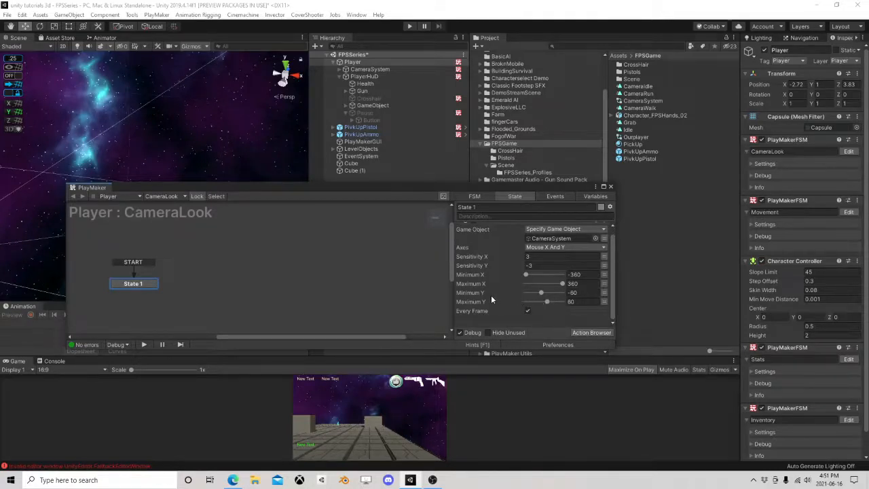
pyautogui.scroll(1, 506, 292)
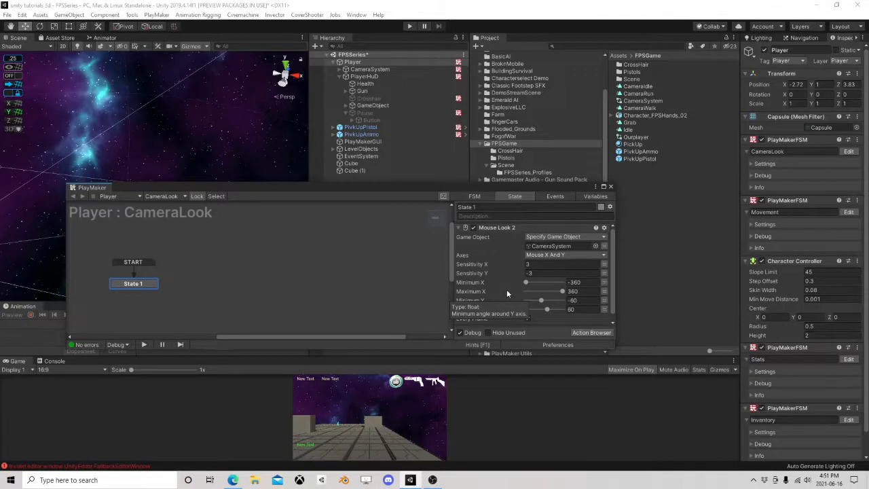
# Step: Add an Is Active action to State 1 of the CameraLook FSM and make it run every frame
pyautogui.moveTo(387, 186)
pyautogui.mouseDown()
pyautogui.moveTo(352, 175)
pyautogui.moveTo(368, 110)
pyautogui.moveTo(388, 171)
pyautogui.mouseUp()
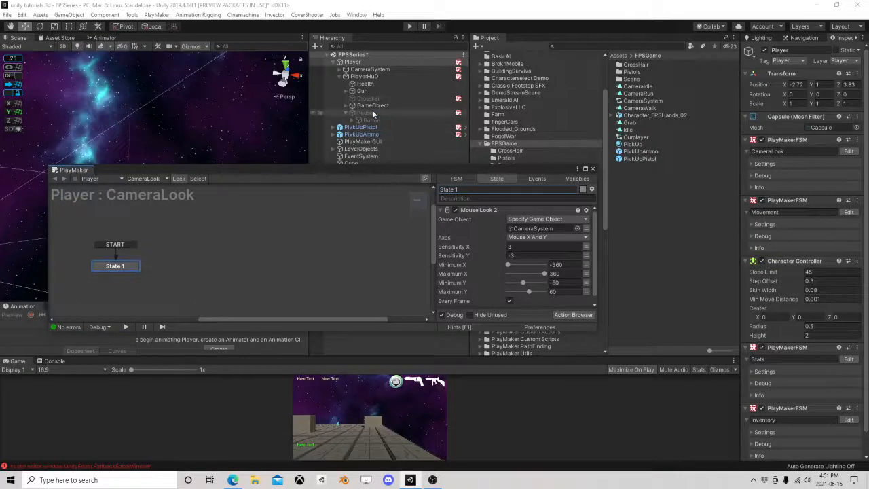
pyautogui.click(572, 314)
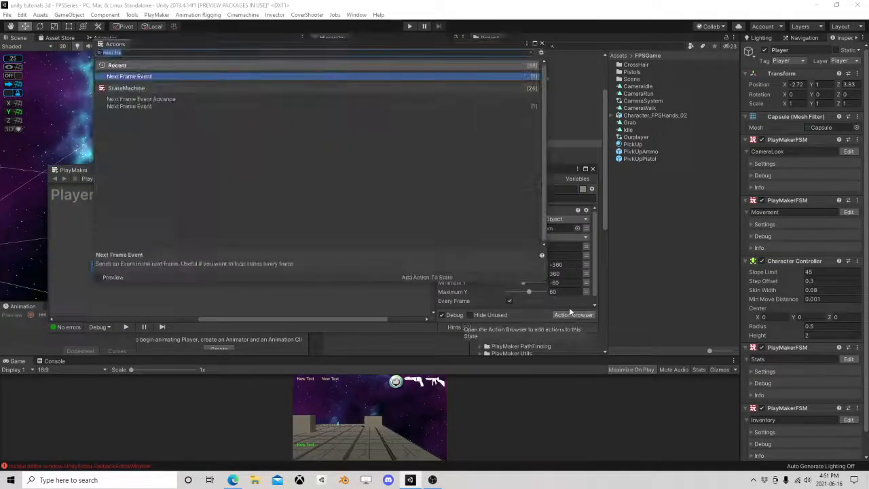
pyautogui.write('is ac')
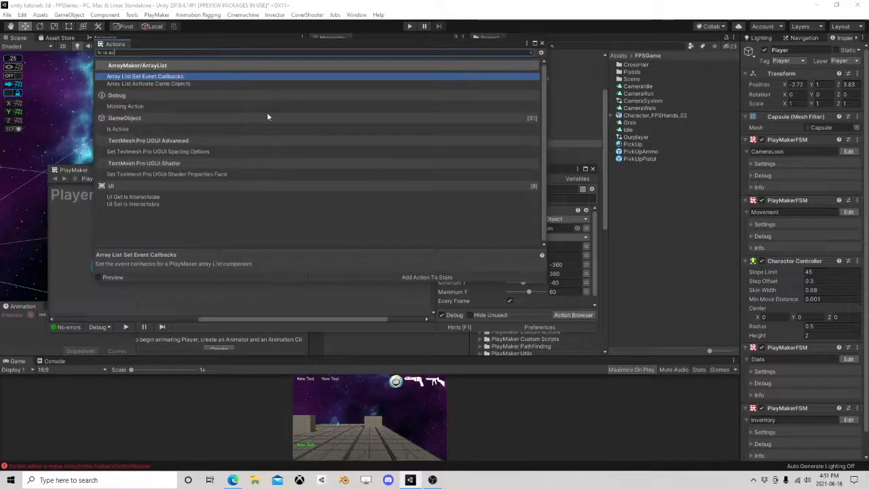
pyautogui.doubleClick(137, 129)
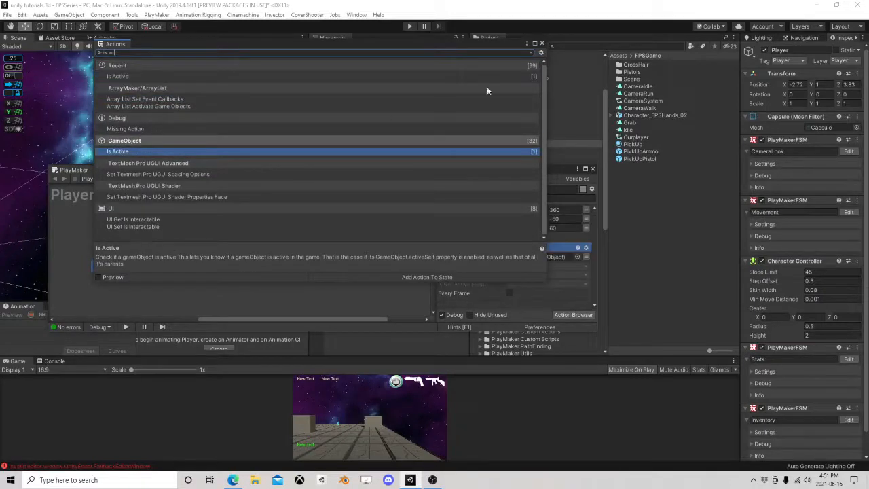
pyautogui.click(542, 43)
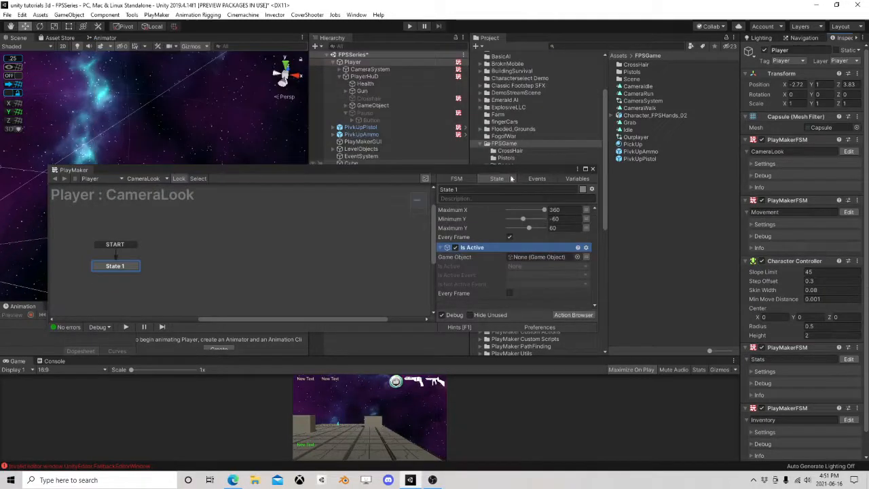
pyautogui.click(509, 293)
# Step: Set the Is Active action in State 1 to check the Pause object and send a new event named active
pyautogui.click(538, 266)
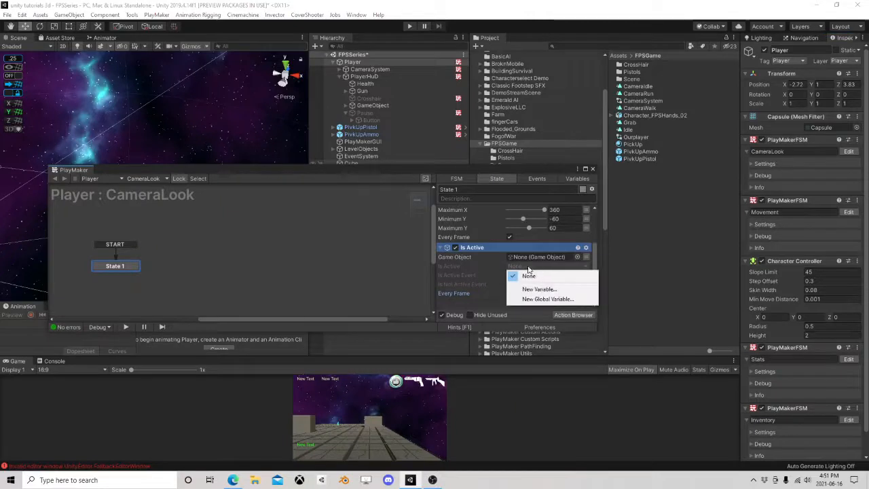
pyautogui.click(528, 268)
pyautogui.scroll(1, 554, 234)
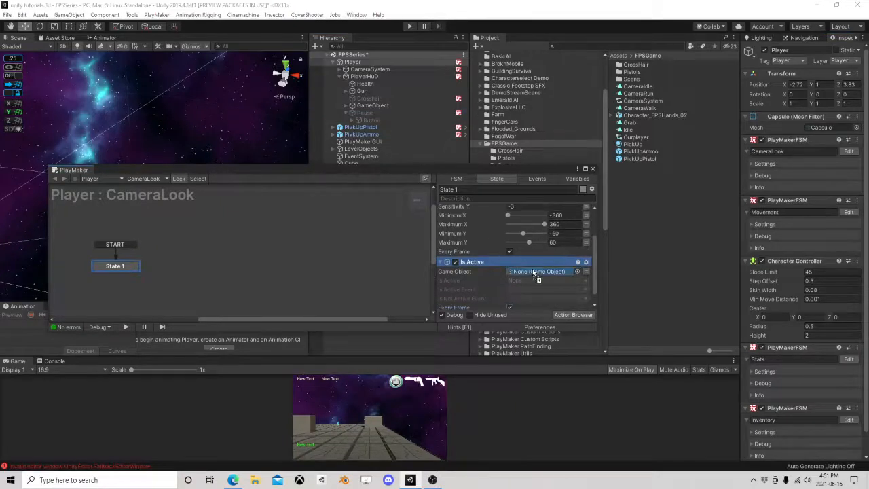
pyautogui.click(518, 291)
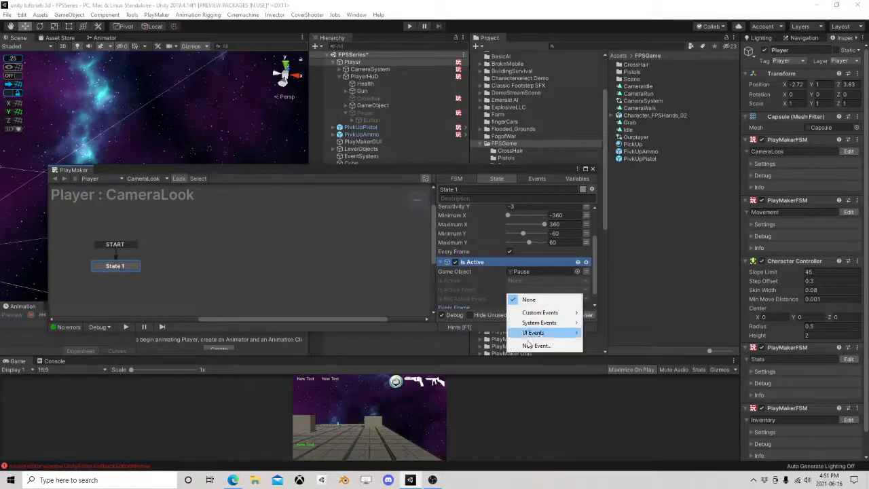
pyautogui.click(547, 344)
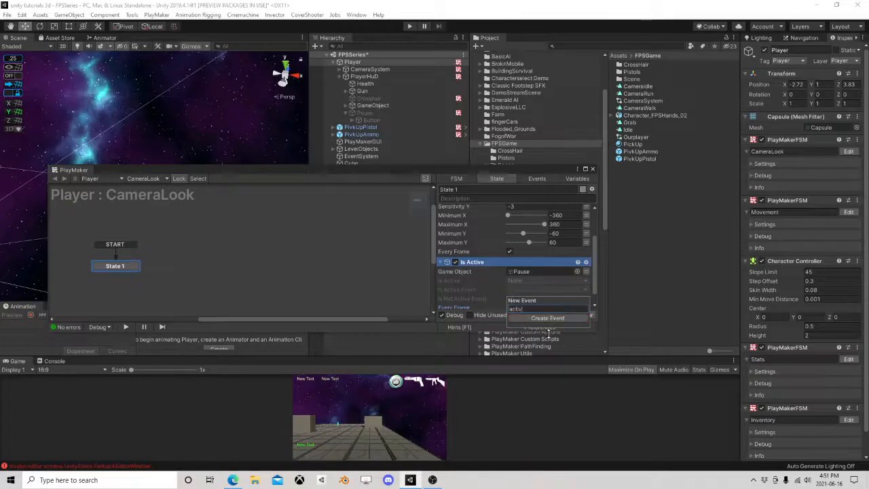
pyautogui.write('active')
pyautogui.press('Return')
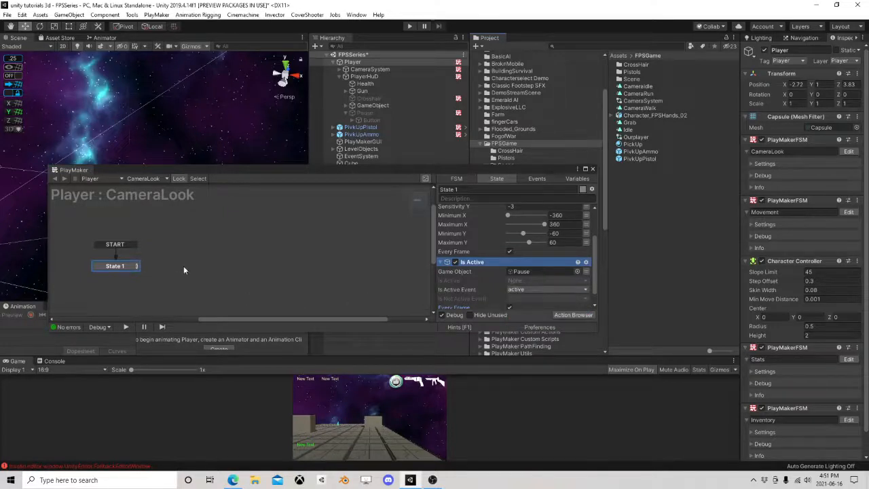
# Step: Add an active transition to State 1 and link it to a new State 2
pyautogui.rightClick(123, 269)
pyautogui.moveTo(156, 274)
pyautogui.click(260, 273)
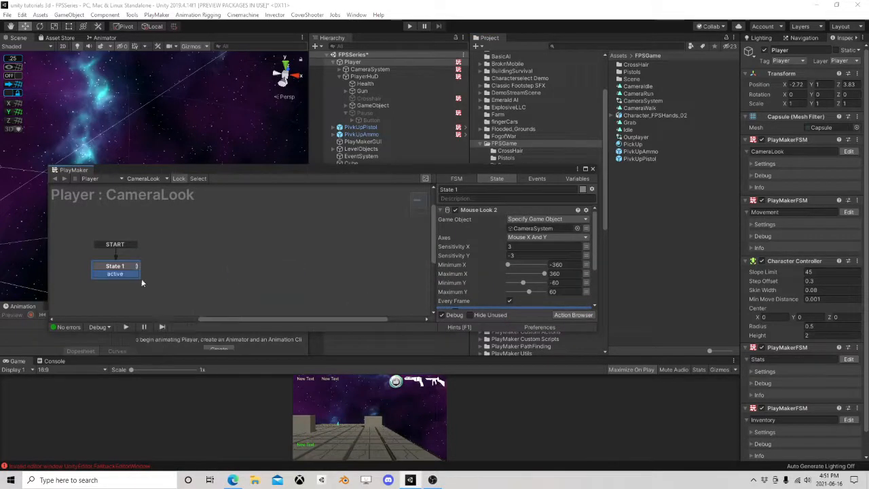
pyautogui.moveTo(139, 275); pyautogui.dragTo(185, 269)
# Step: Copy the Is Active action from State 1 into State 2
pyautogui.scroll(-3, 497, 285)
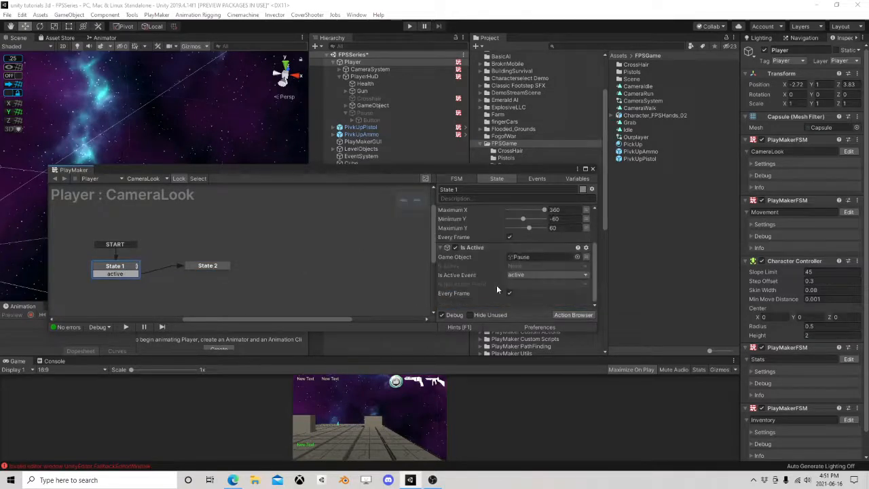
pyautogui.rightClick(470, 250)
pyautogui.click(503, 303)
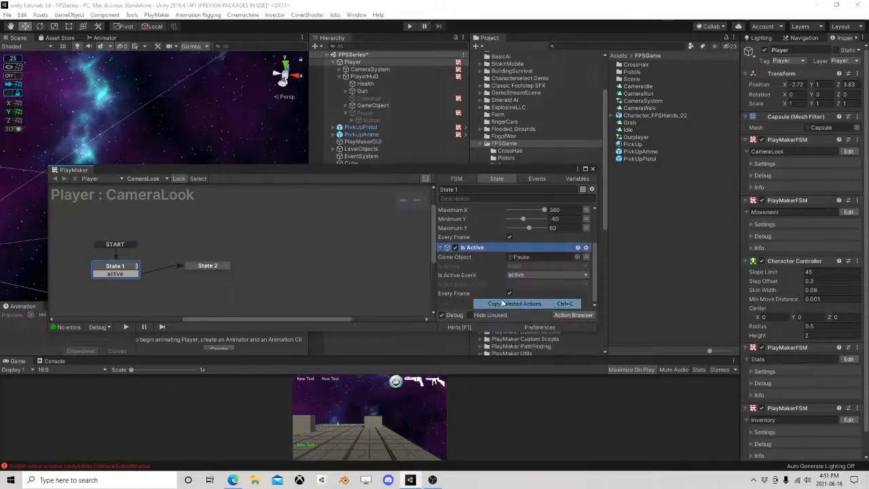
pyautogui.click(207, 266)
pyautogui.rightClick(508, 249)
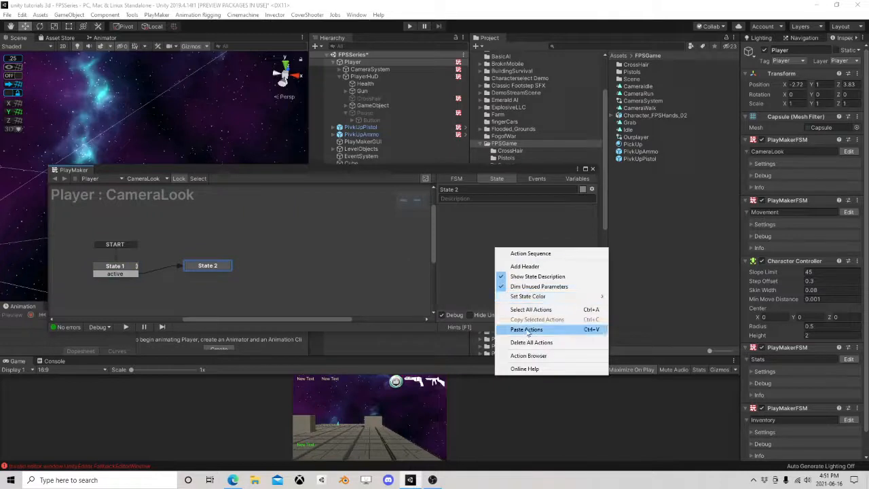
pyautogui.click(528, 330)
# Step: In State 2's Is Active action, clear the Is Active Event and assign a new event named ok to Is Not Active Event
pyautogui.click(522, 238)
pyautogui.click(544, 249)
pyautogui.click(517, 246)
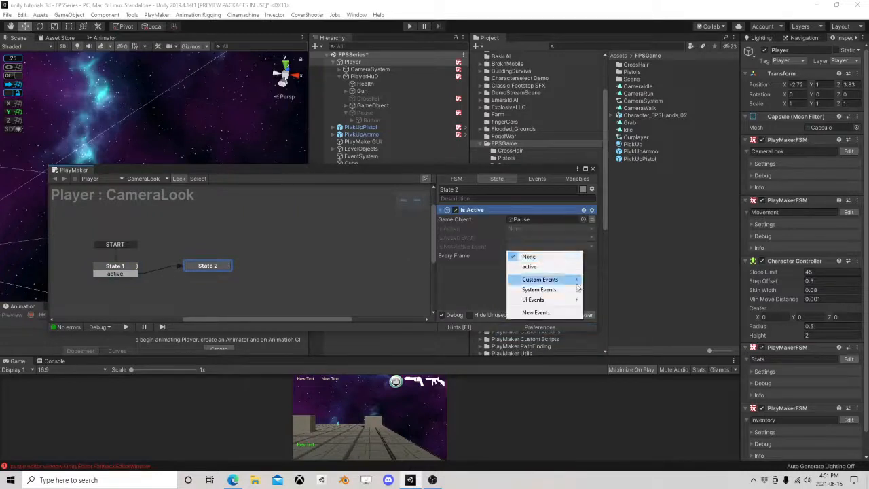
pyautogui.click(547, 313)
pyautogui.write('ok')
pyautogui.click(522, 275)
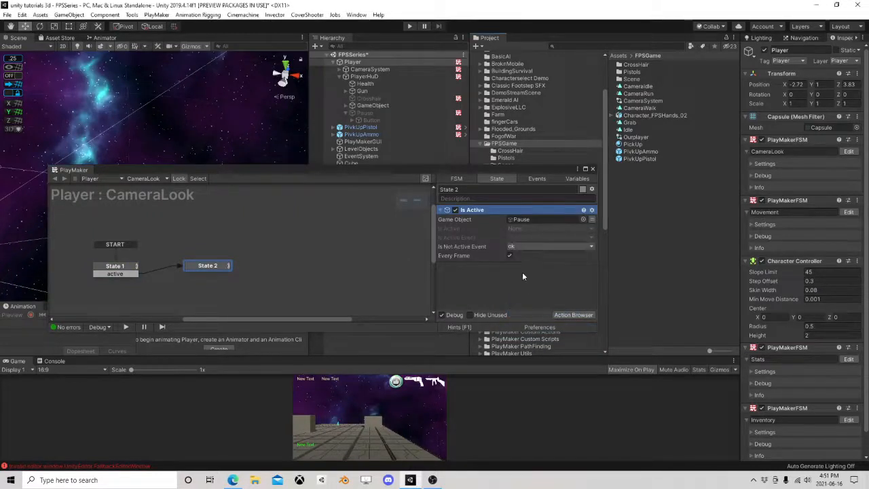
# Step: Add an ok transition to State 2 leading back to State 1, and close the FSM editor
pyautogui.rightClick(211, 266)
pyautogui.click(359, 278)
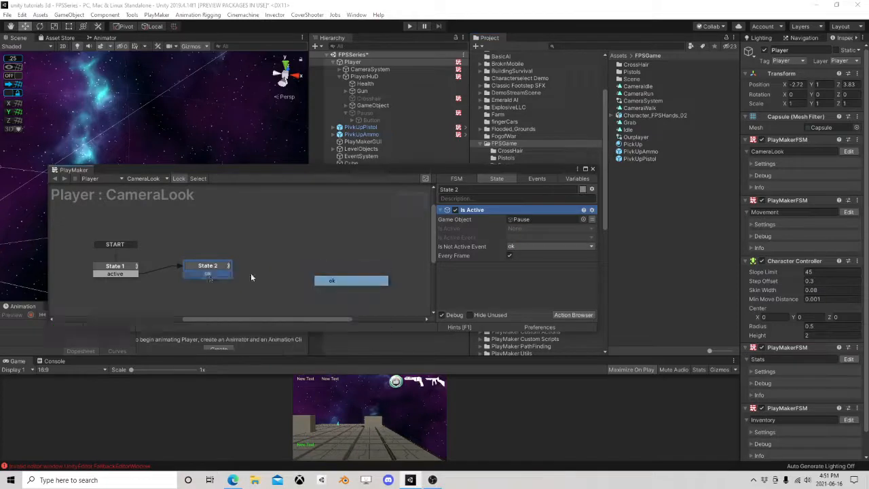
pyautogui.moveTo(207, 276); pyautogui.dragTo(123, 268)
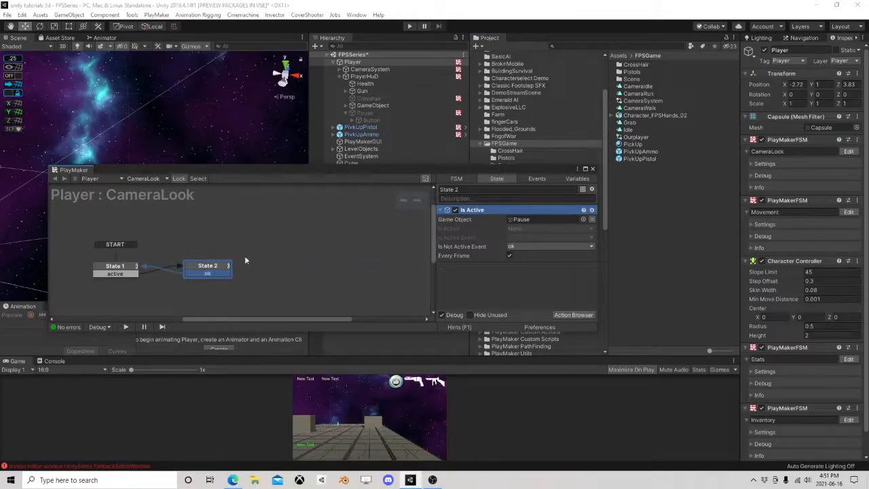
pyautogui.click(592, 170)
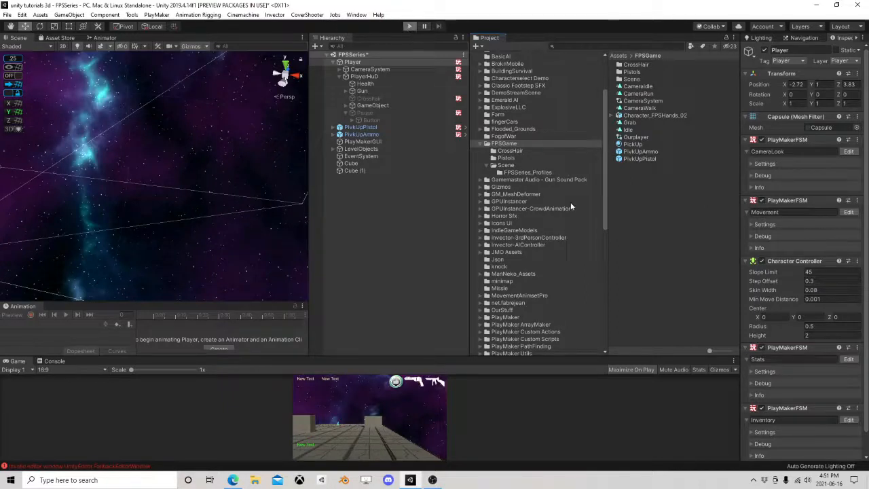
# Step: Run the game, open the pause panel, and resume with its button to test the camera look
pyautogui.hotkey('ctrl', 'p')
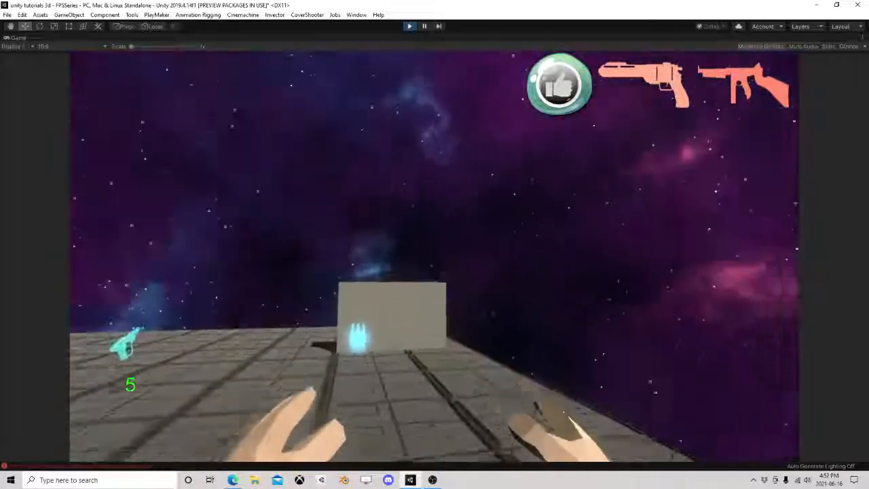
pyautogui.press('Escape')
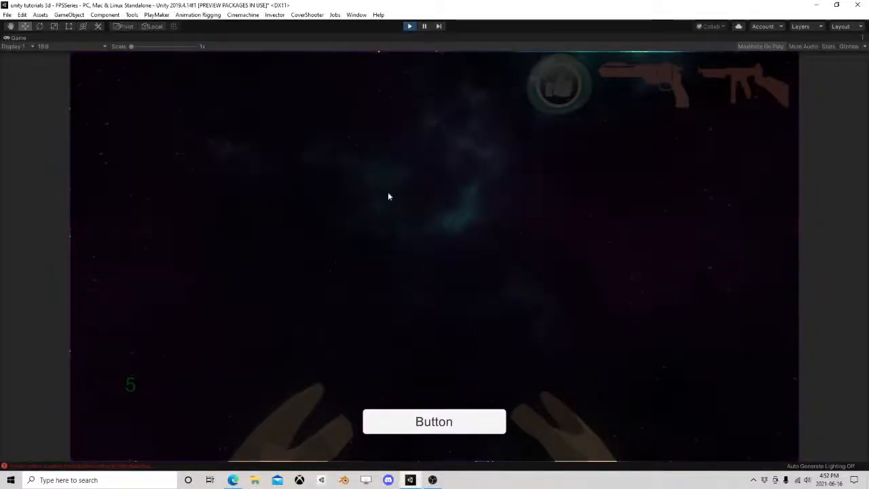
pyautogui.click(502, 414)
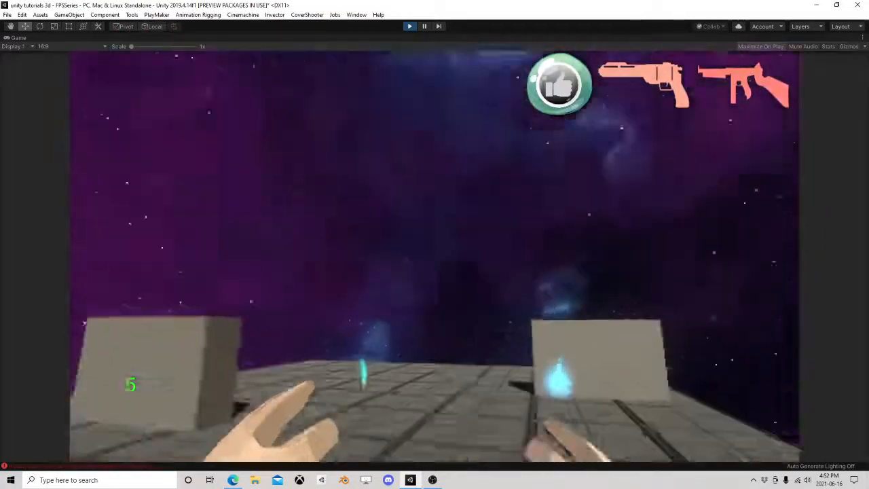
# Step: Walk to the pistol pickup, collect it, and equip the Laser Pistol
pyautogui.press('w')
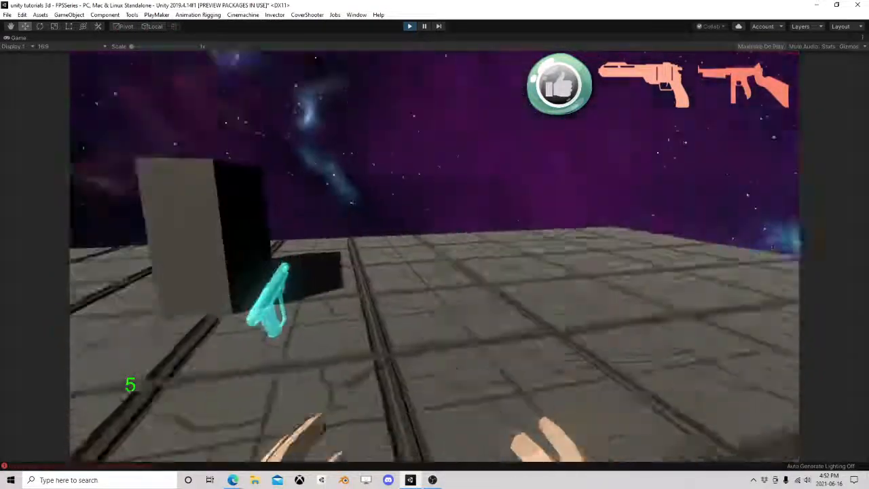
pyautogui.press('w')
pyautogui.press('2')
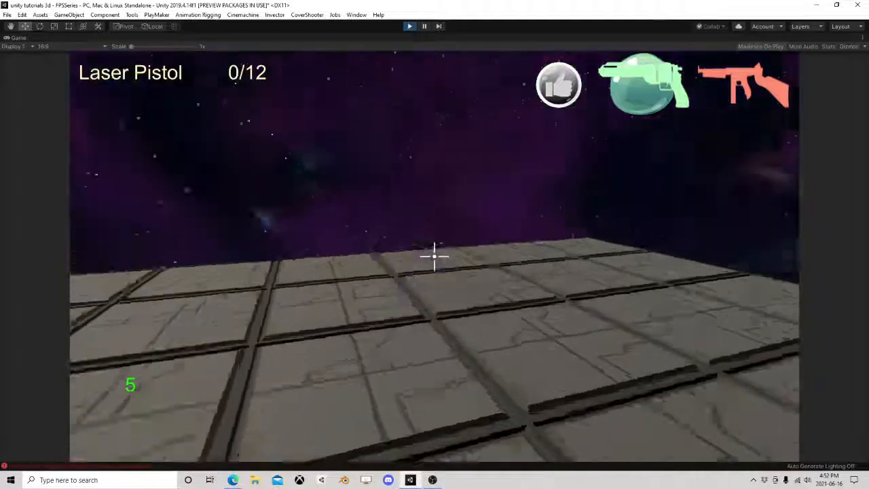
pyautogui.press('s')
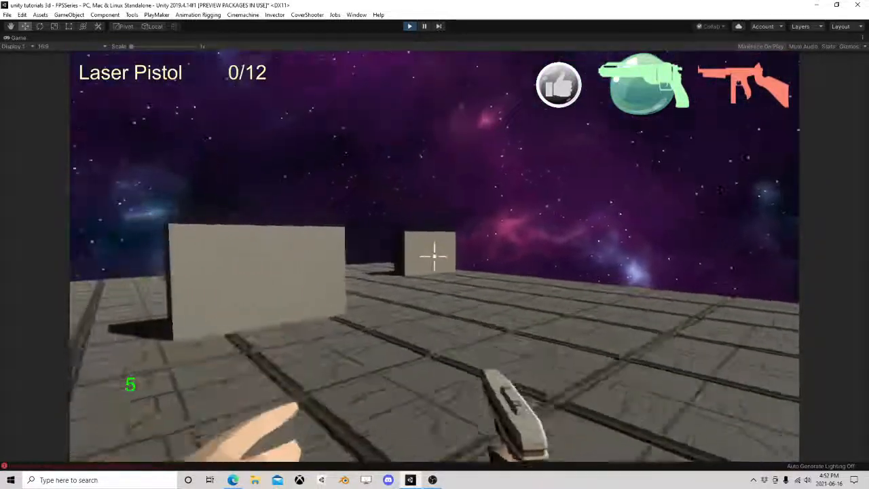
# Step: Fire twelve shots with the Laser Pistol while looking around, and pause the game
pyautogui.click(434, 256)
pyautogui.click(434, 256)
pyautogui.click(434, 256)
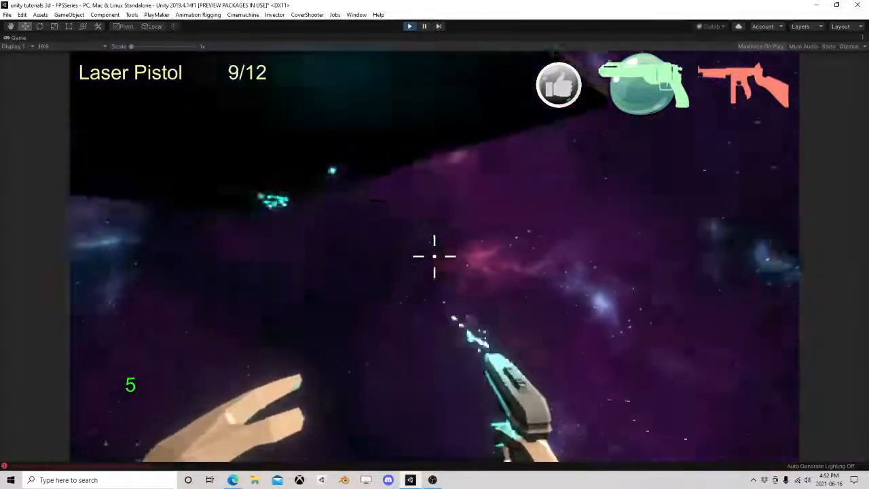
pyautogui.click(434, 256)
pyautogui.click(435, 256)
pyautogui.click(435, 256)
pyautogui.click(435, 256)
pyautogui.click(434, 256)
pyautogui.click(435, 256)
pyautogui.click(435, 256)
pyautogui.click(434, 256)
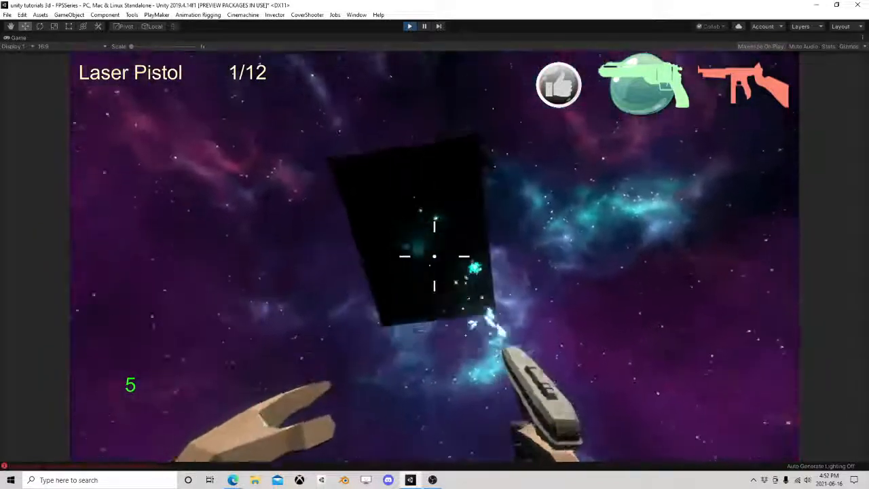
pyautogui.click(434, 256)
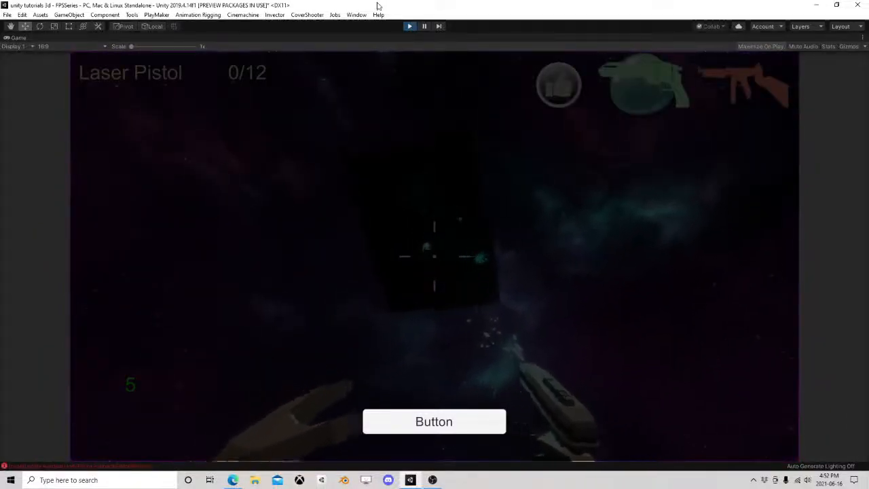
# Step: Stop play mode and save the FPSSeries scene
pyautogui.click(409, 26)
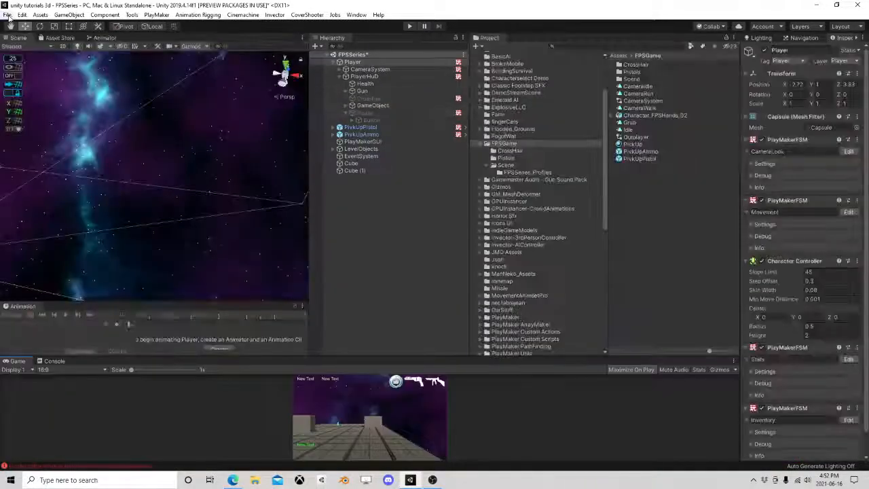
pyautogui.click(8, 15)
pyautogui.click(13, 47)
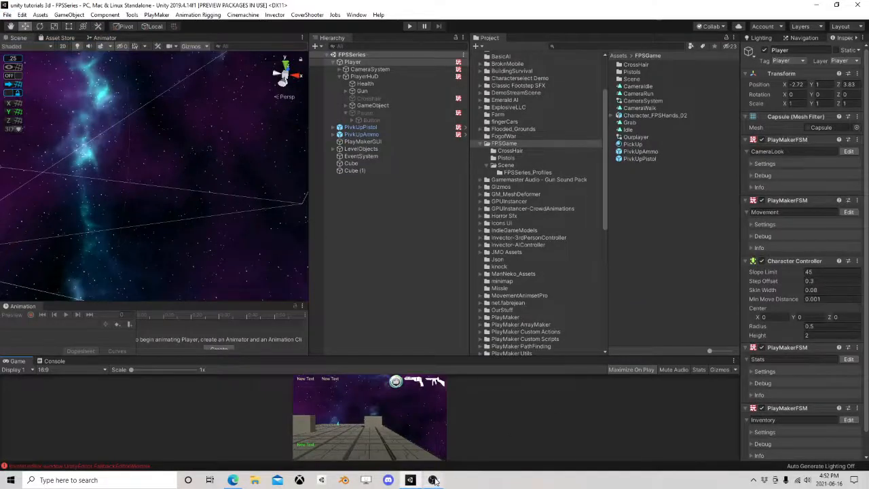
# Step: Collapse the PlayerHuD object in the hierarchy
pyautogui.click(436, 481)
pyautogui.click(435, 481)
pyautogui.click(341, 76)
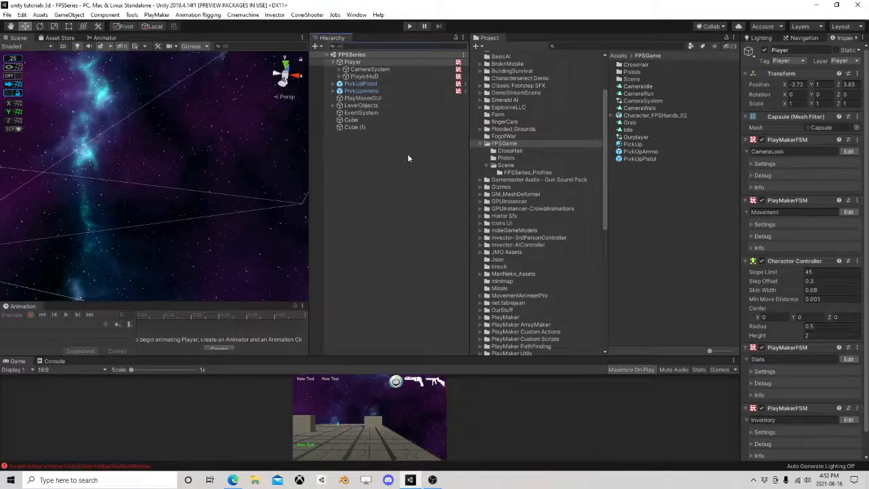
pyautogui.scroll(-1, 794, 406)
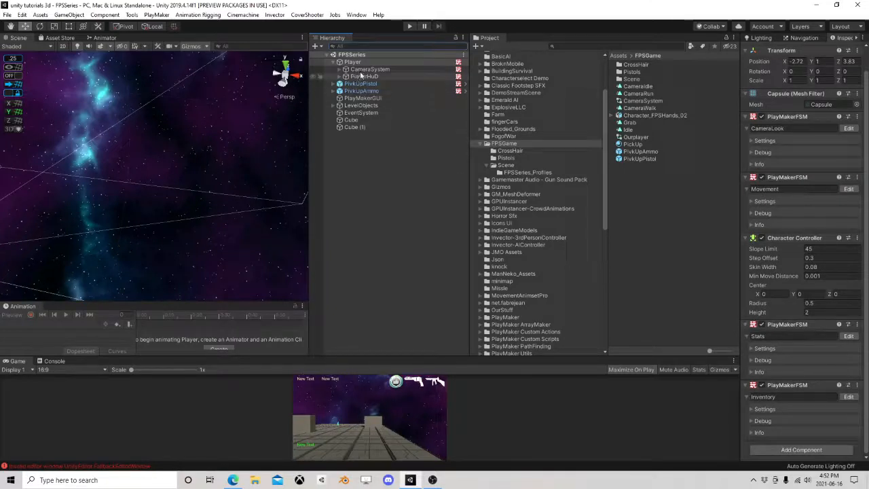
# Step: Open the Player's Inventory FSM, review its full state layout, and close the editor
pyautogui.click(361, 90)
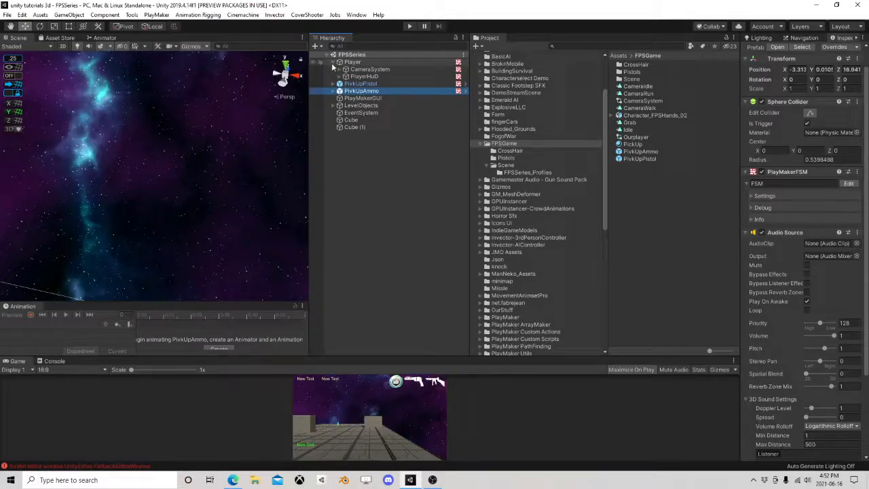
pyautogui.click(363, 63)
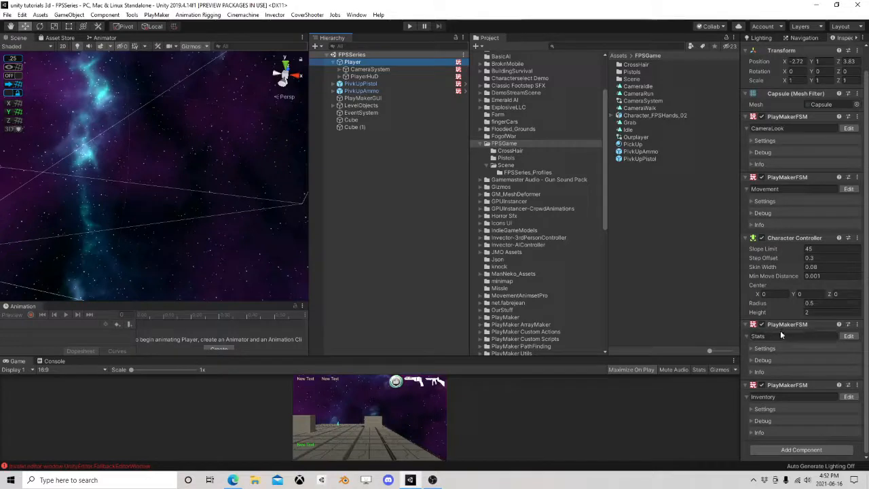
pyautogui.click(849, 396)
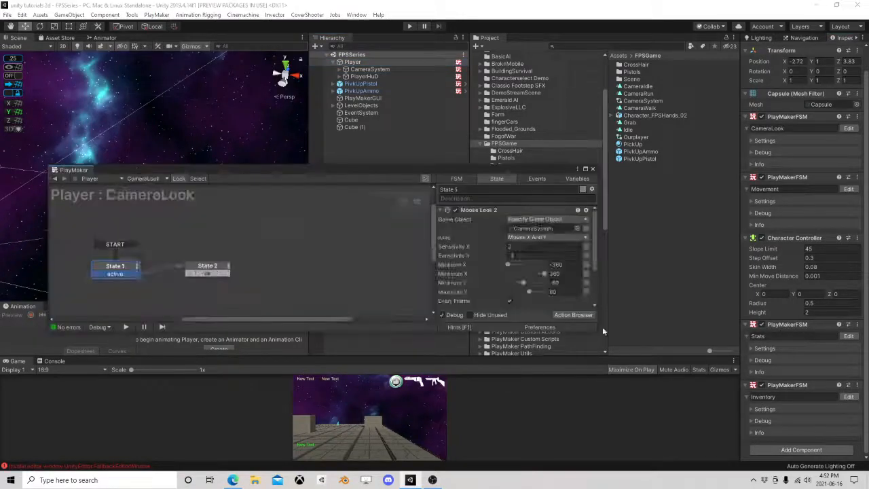
pyautogui.scroll(-5, 339, 285)
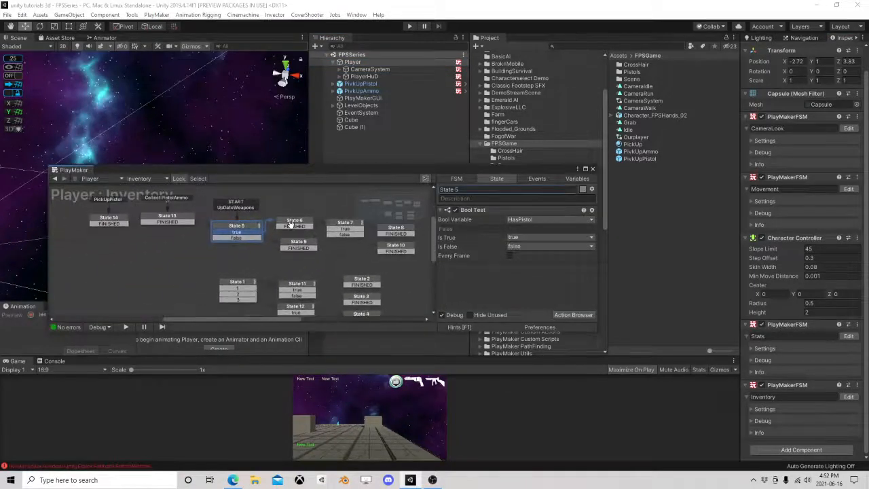
pyautogui.moveTo(329, 255); pyautogui.dragTo(292, 262, button='middle')
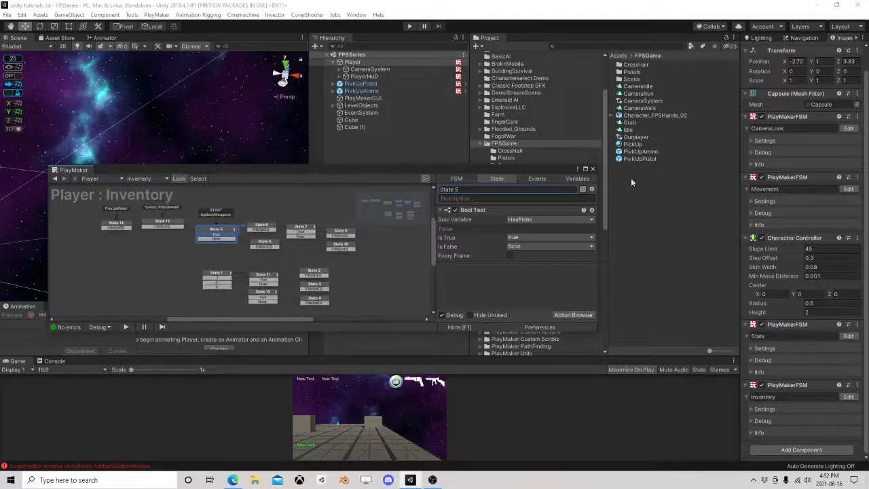
pyautogui.click(593, 169)
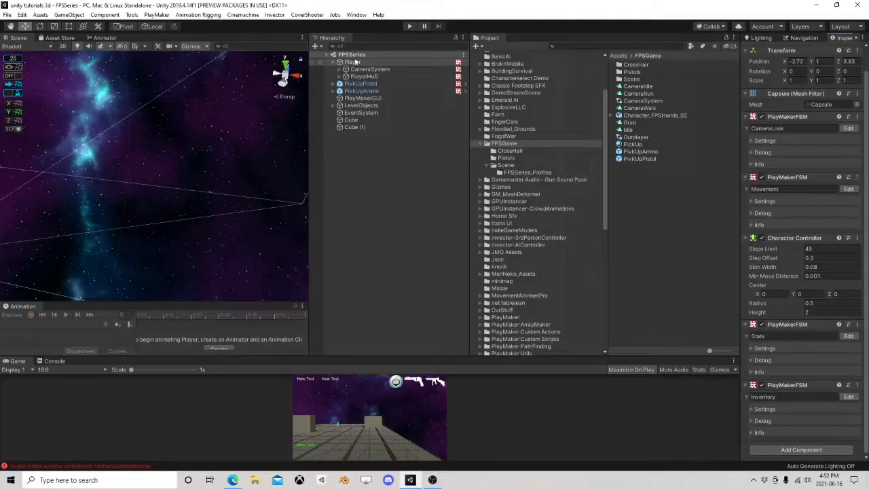
pyautogui.click(6, 15)
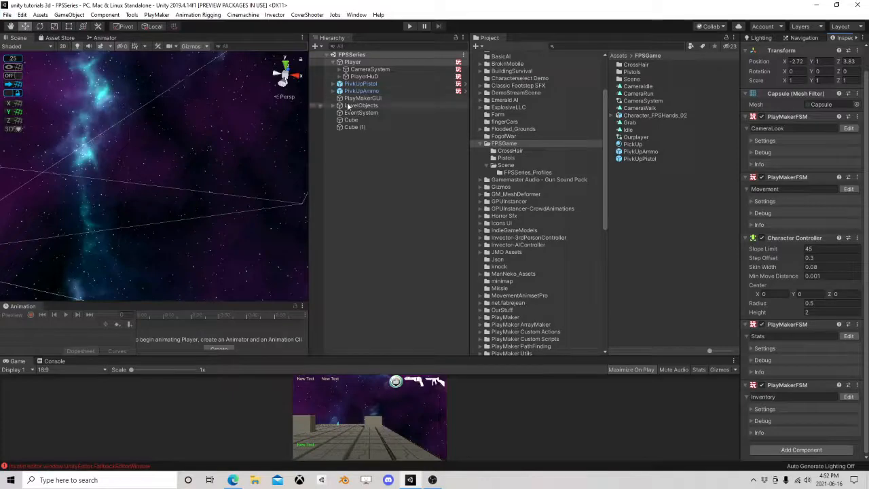
pyautogui.scroll(-1, 178, 150)
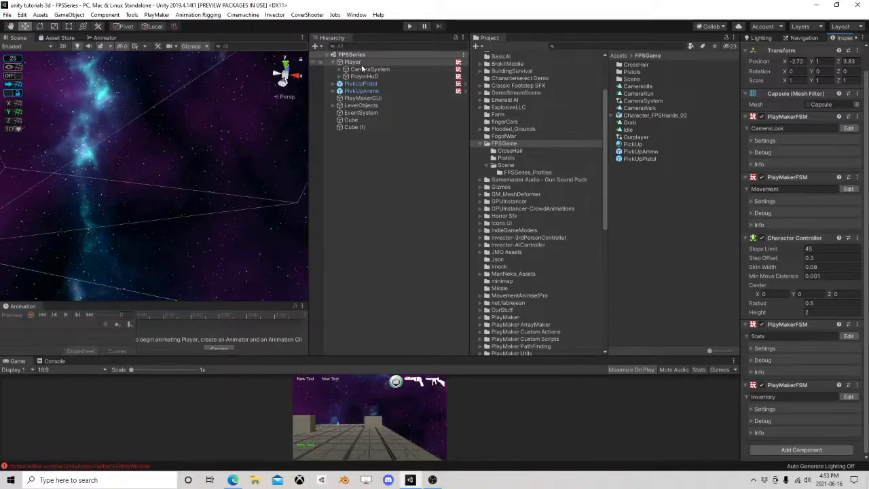
# Step: Frame the Player object in the scene and examine its arms, collider and the surrounding level from several angles
pyautogui.doubleClick(370, 62)
pyautogui.moveTo(217, 156); pyautogui.dragTo(198, 138, button='right')
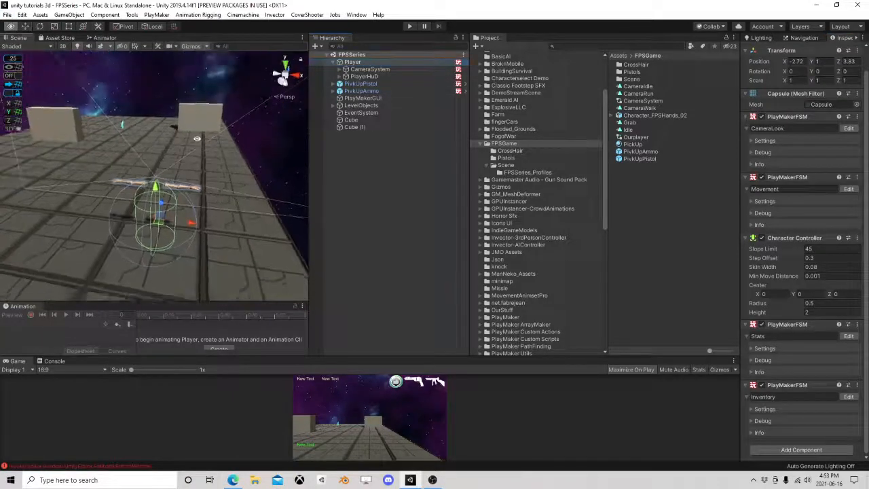
pyautogui.scroll(-2, 201, 151)
pyautogui.moveTo(202, 151); pyautogui.dragTo(175, 197, button='middle')
pyautogui.scroll(3, 187, 182)
pyautogui.scroll(3, 186, 181)
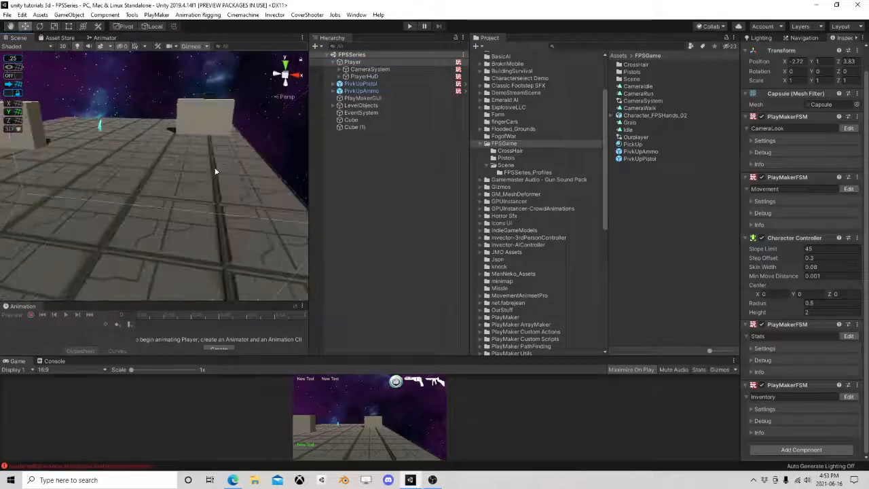
pyautogui.moveTo(215, 171); pyautogui.dragTo(159, 198, button='right')
pyautogui.scroll(-2, 159, 197)
pyautogui.moveTo(169, 165); pyautogui.dragTo(151, 140, button='middle')
pyautogui.scroll(2, 151, 140)
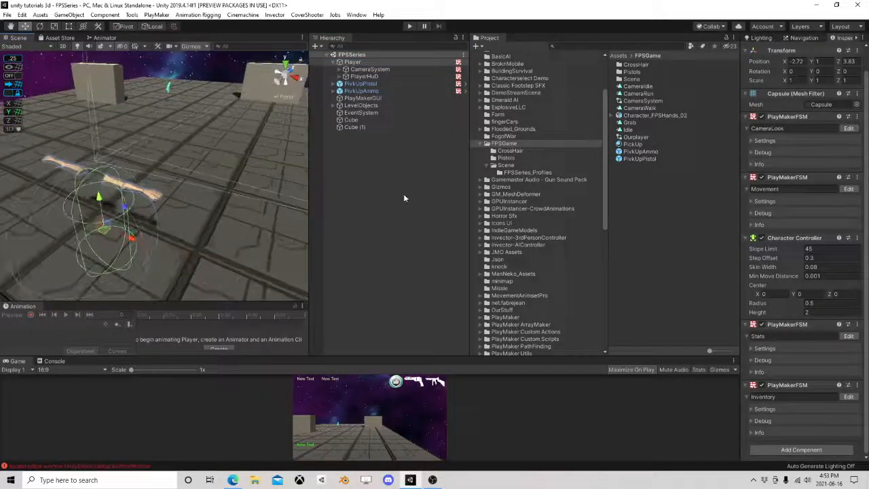
pyautogui.moveTo(227, 191); pyautogui.dragTo(155, 168, button='right')
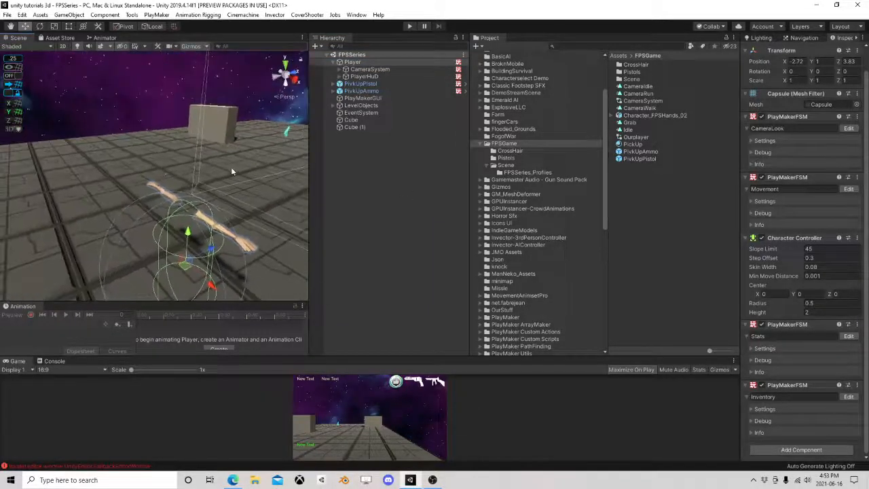
pyautogui.scroll(-2, 233, 171)
pyautogui.moveTo(233, 171); pyautogui.dragTo(289, 186, button='right')
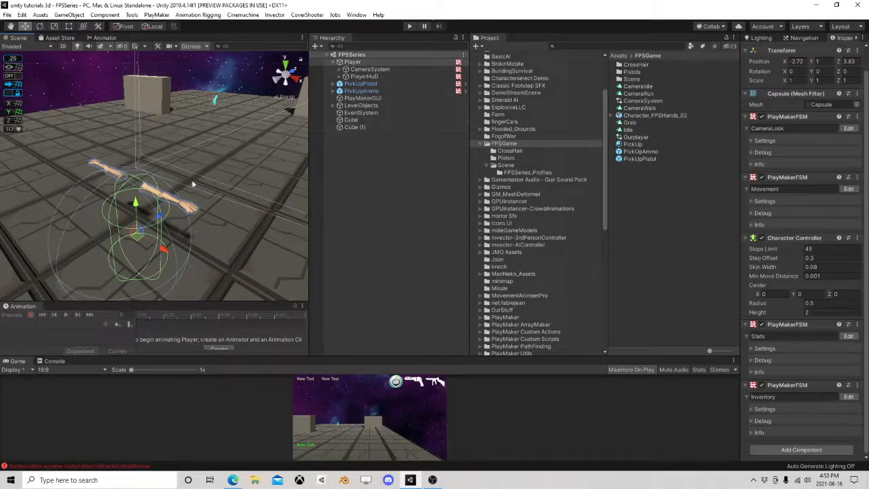
pyautogui.moveTo(299, 169); pyautogui.dragTo(214, 167, button='right')
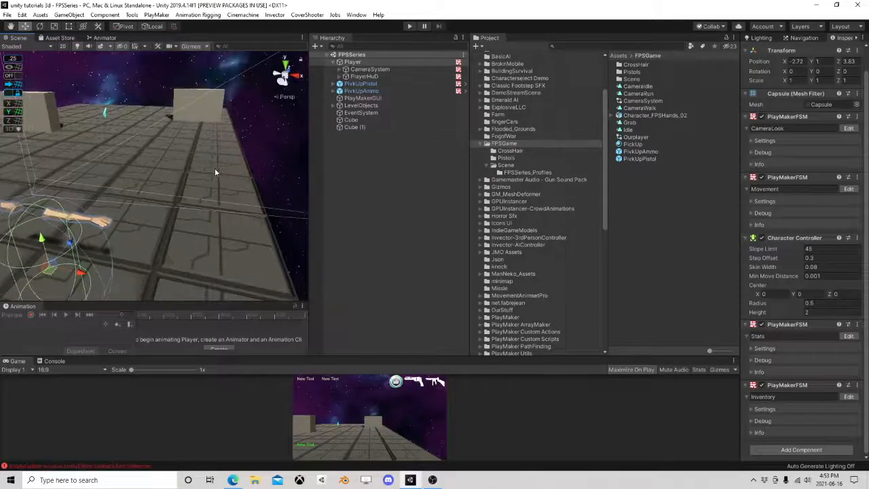
pyautogui.press('f')
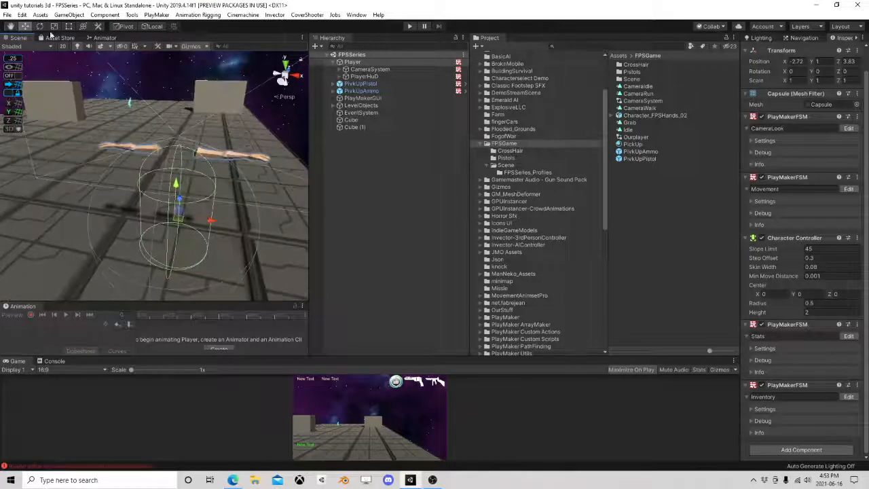
pyautogui.click(432, 481)
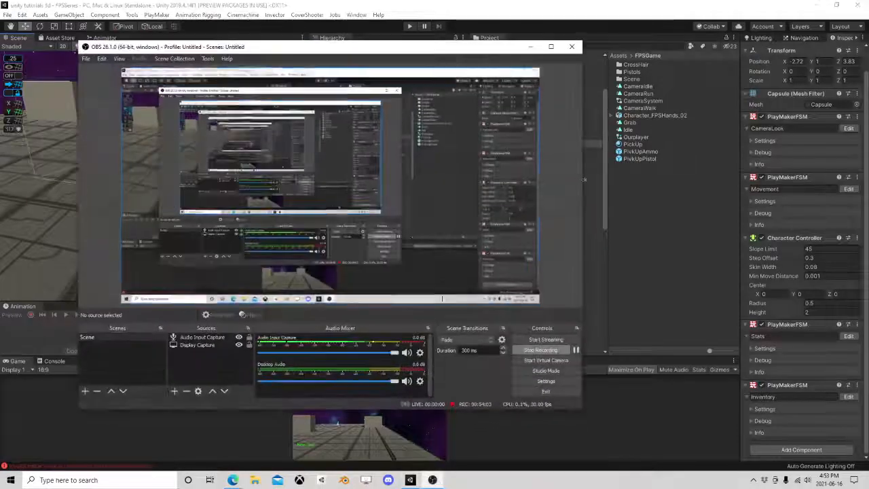